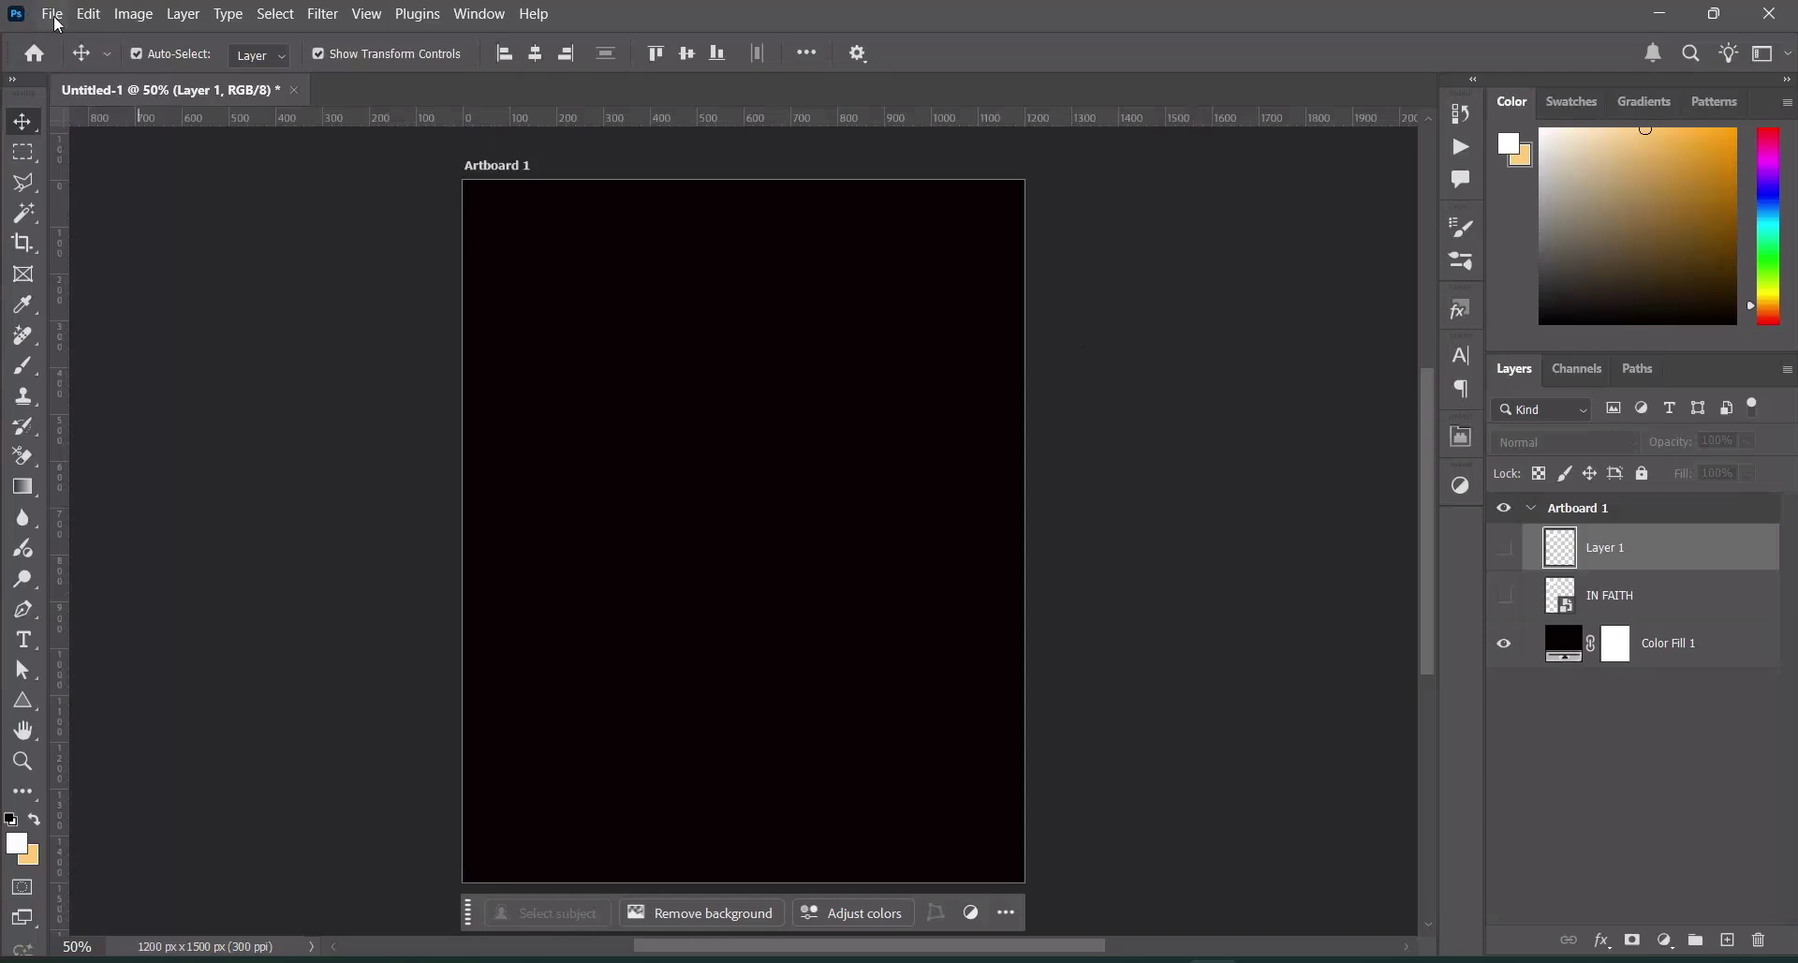
Create a new 1080 x 1080 px document at 300 ppi in RGB Color with a white background
click(54, 14)
click(72, 40)
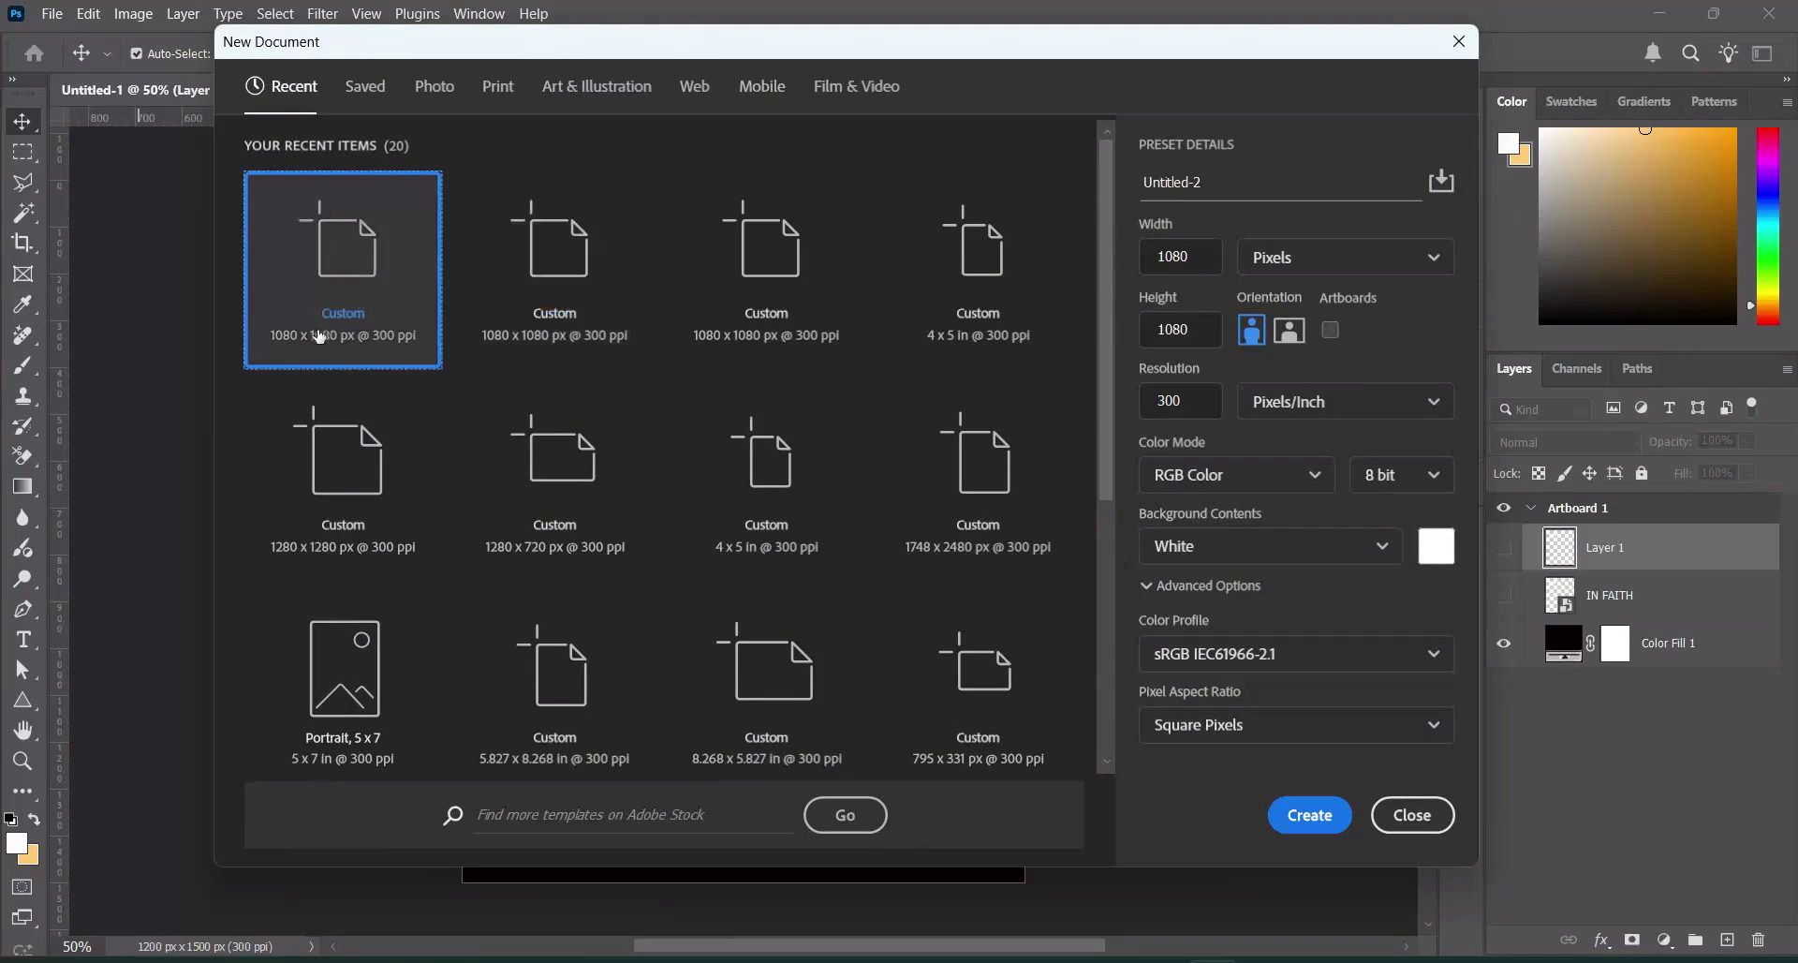
drag(1192, 257, 1173, 257)
drag(1212, 323, 1167, 329)
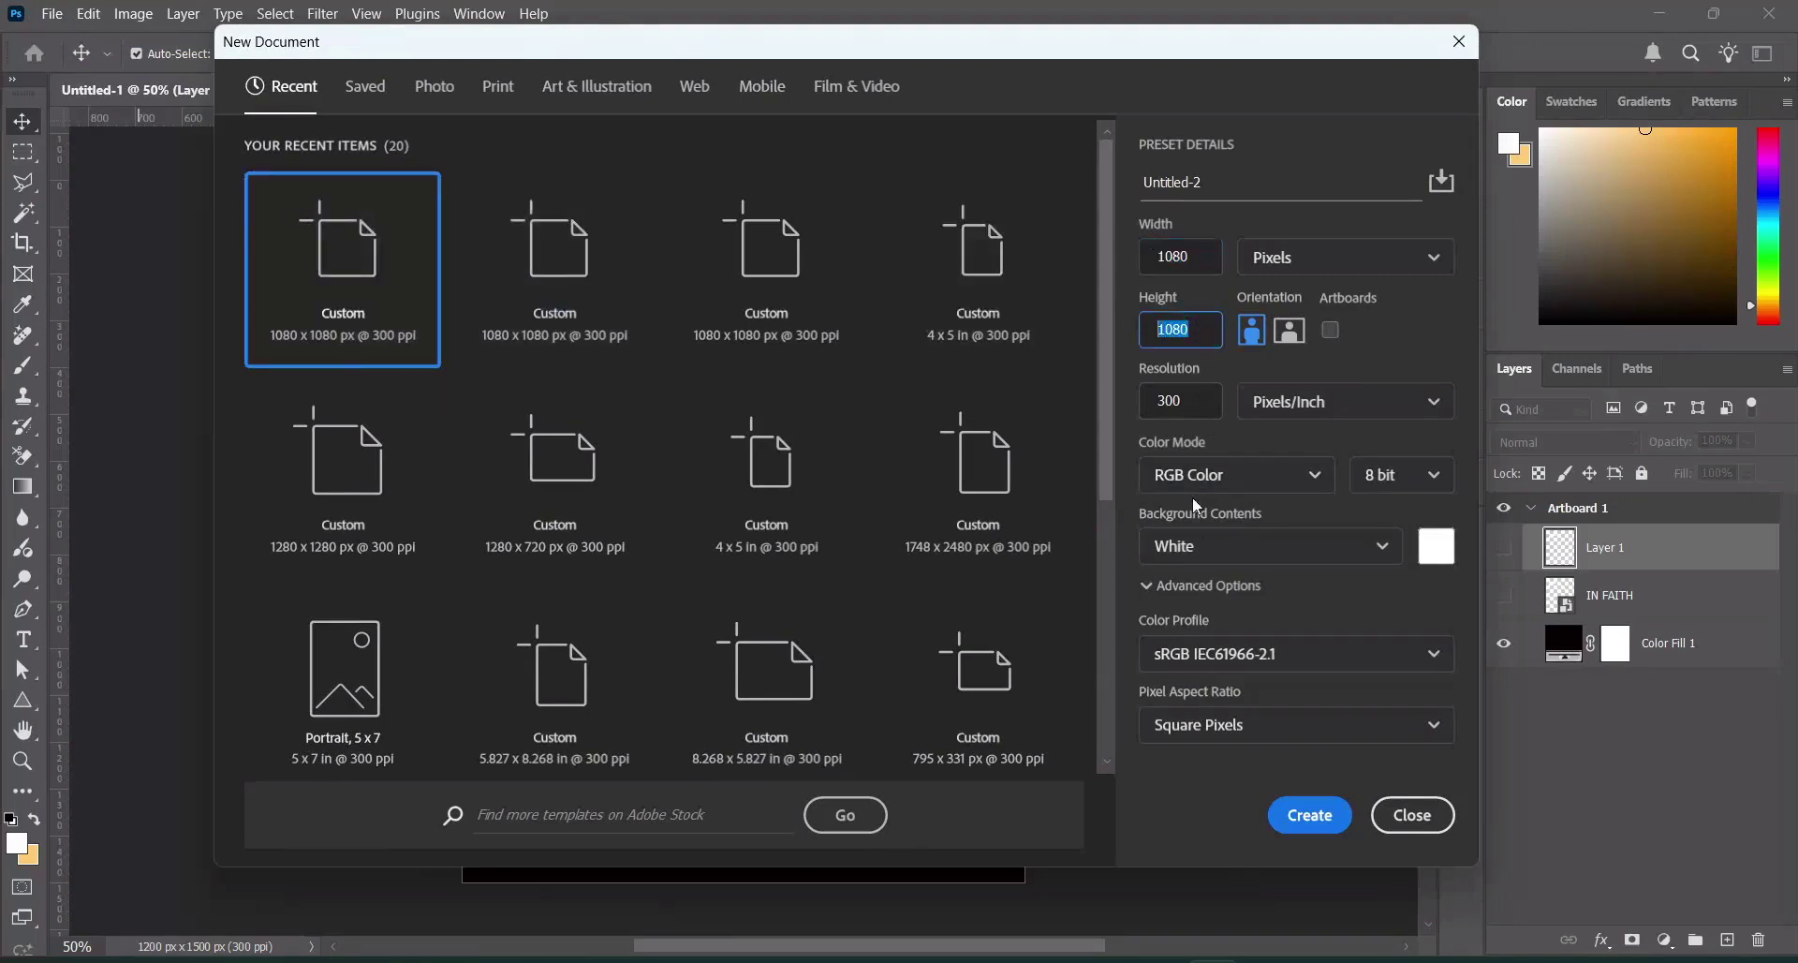
drag(1209, 401, 1145, 405)
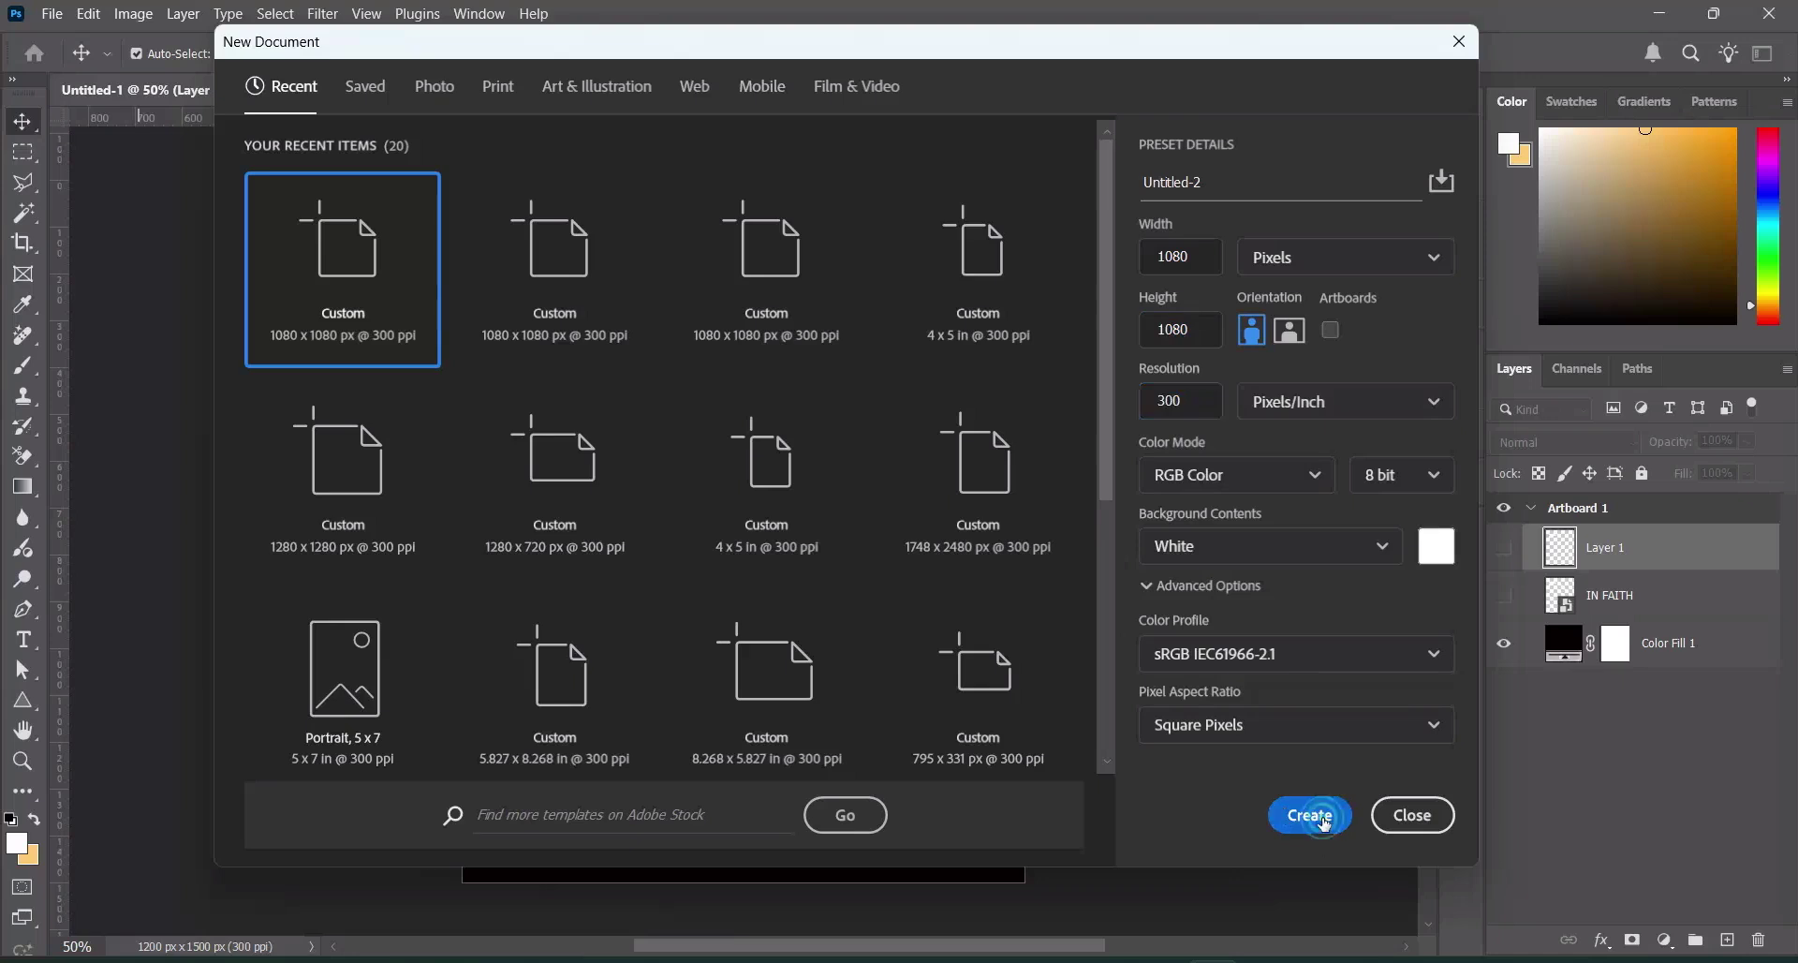
click(1281, 807)
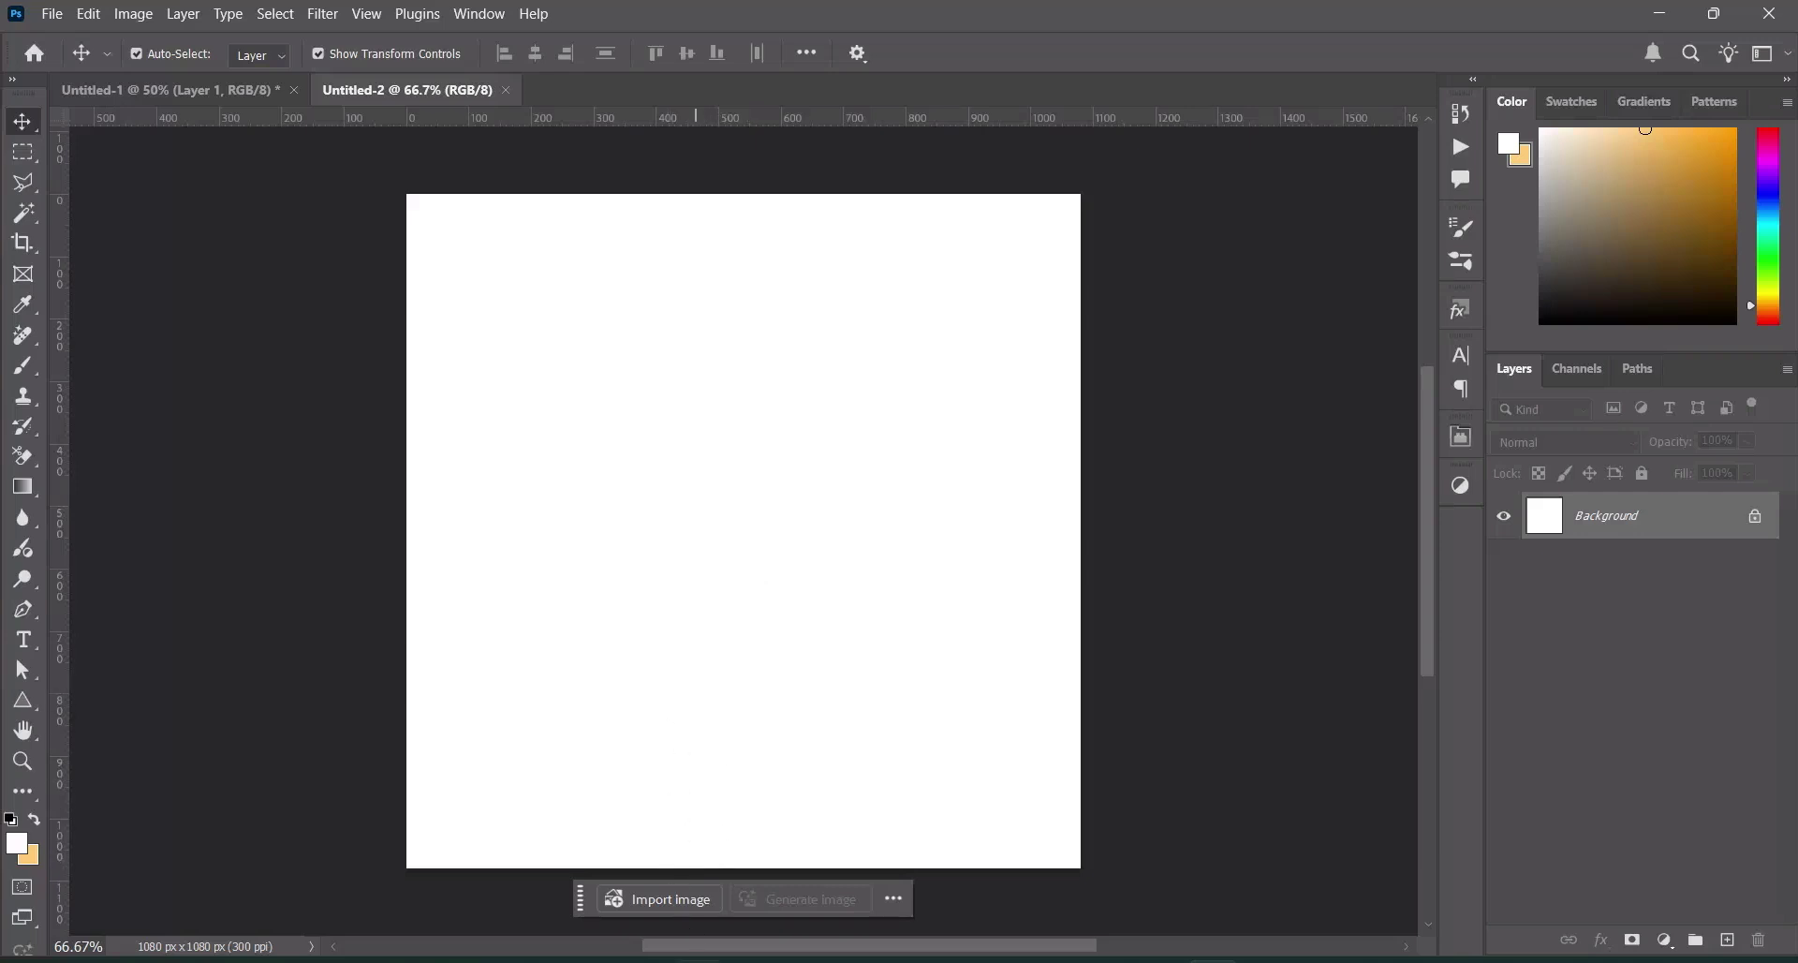
Place the dark orange scroll image (31cb13da...) from the WORKING IN FAITH CHURCH FLYER folder and scale it to about 37.74% to cover the canvas
key(alt+Tab)
click(871, 570)
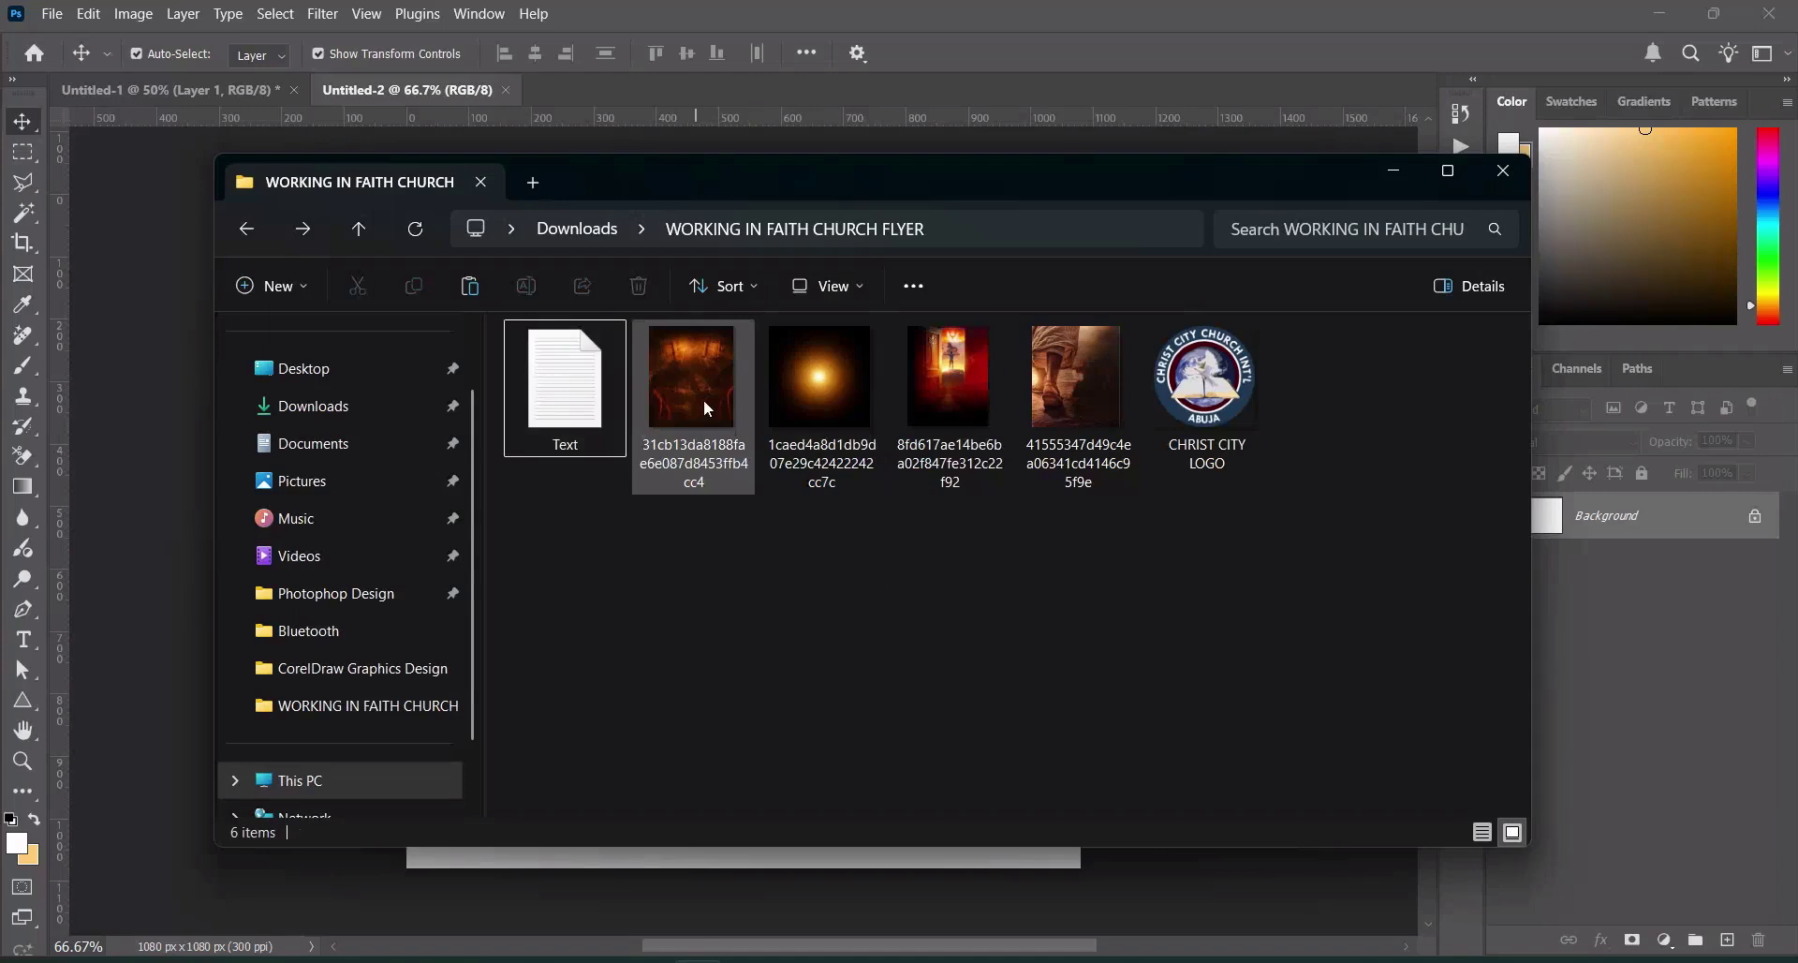
drag(699, 387, 375, 440)
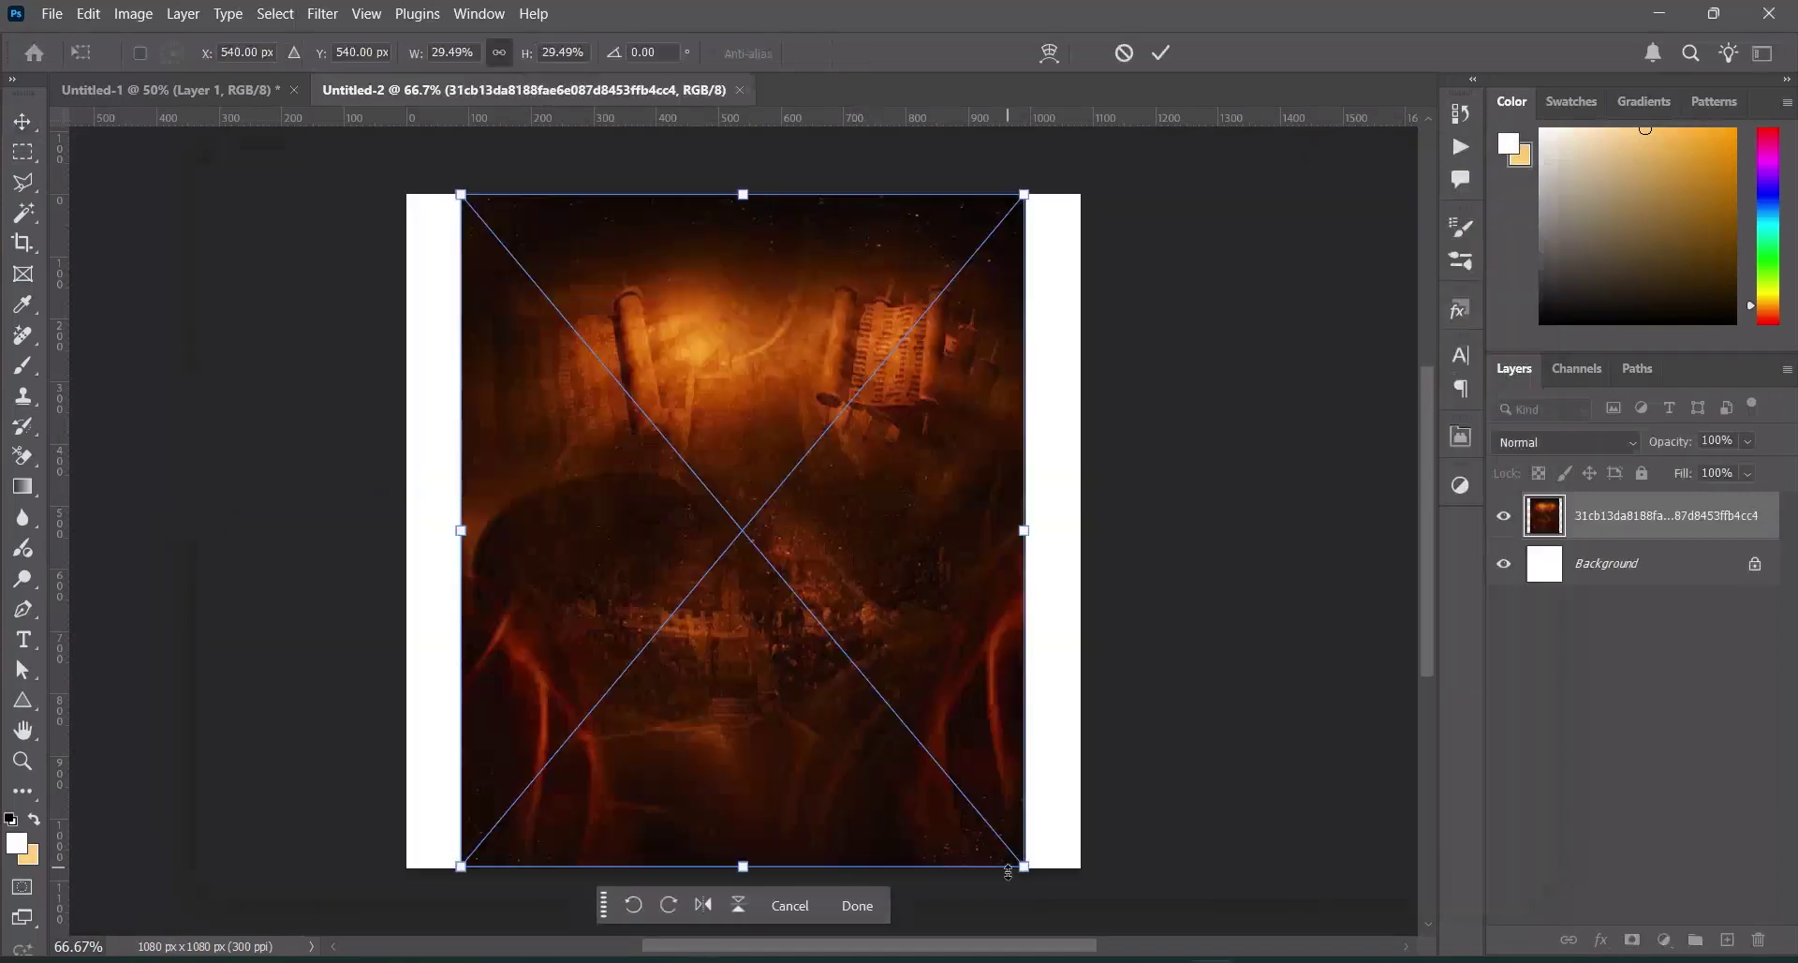
drag(1024, 864, 1138, 778)
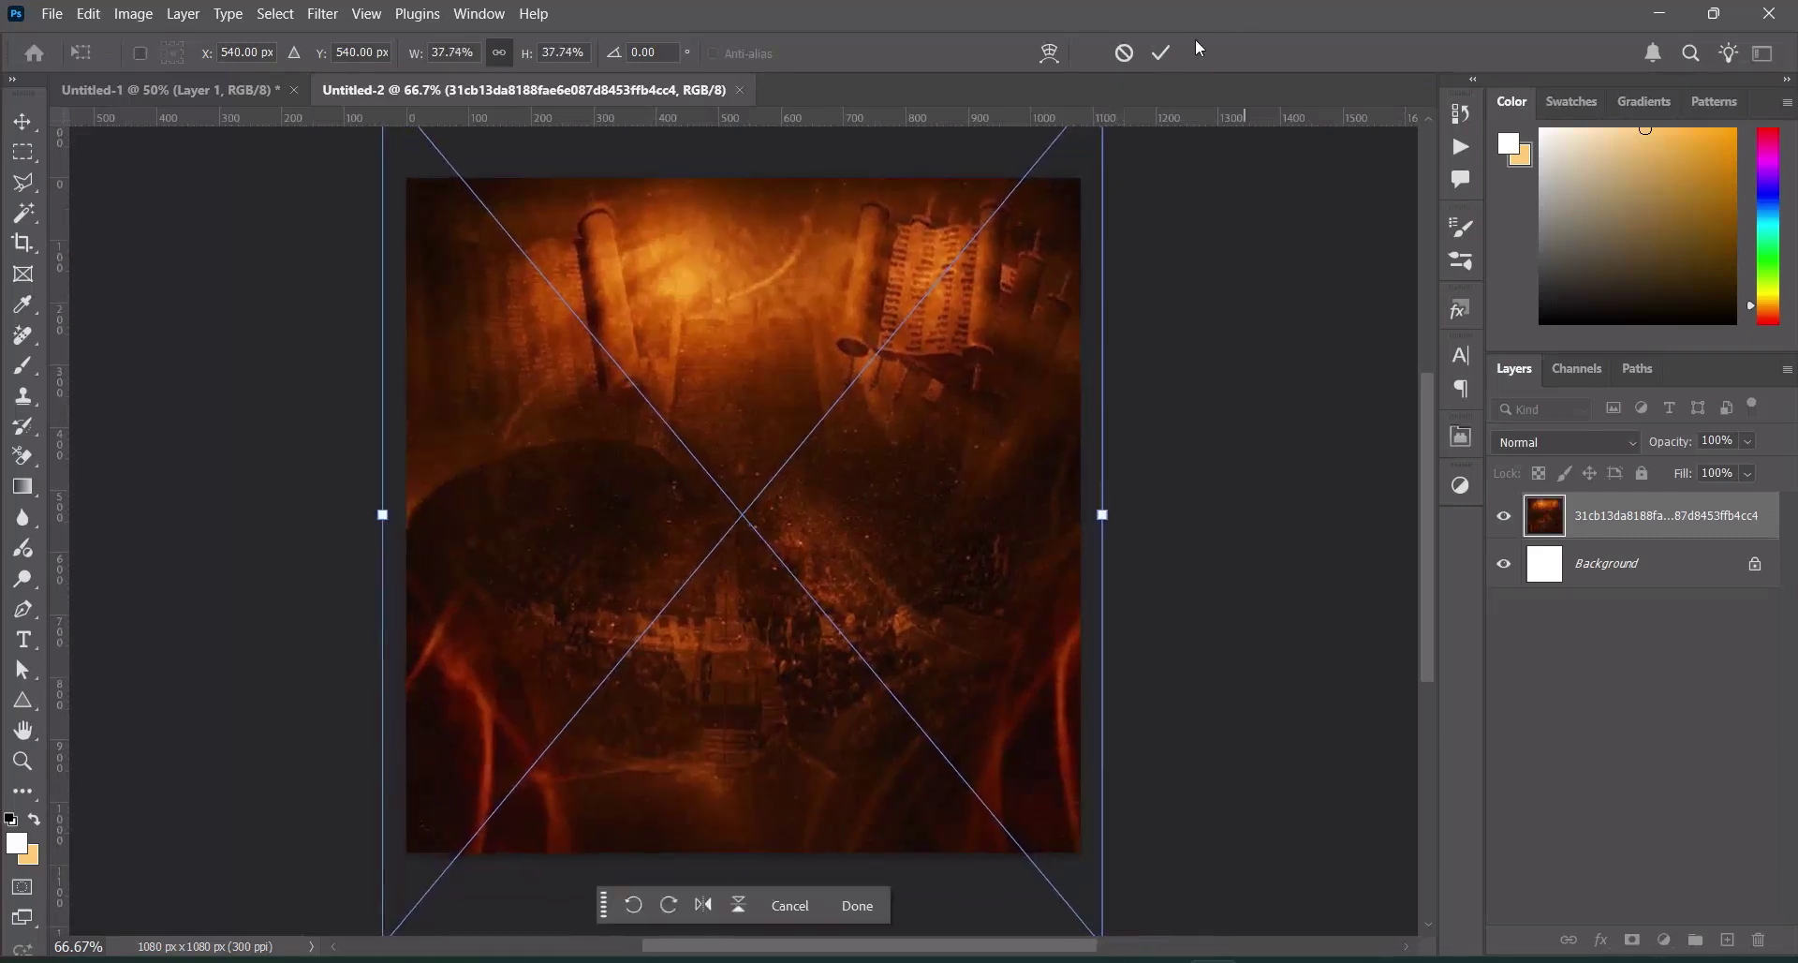
click(1164, 53)
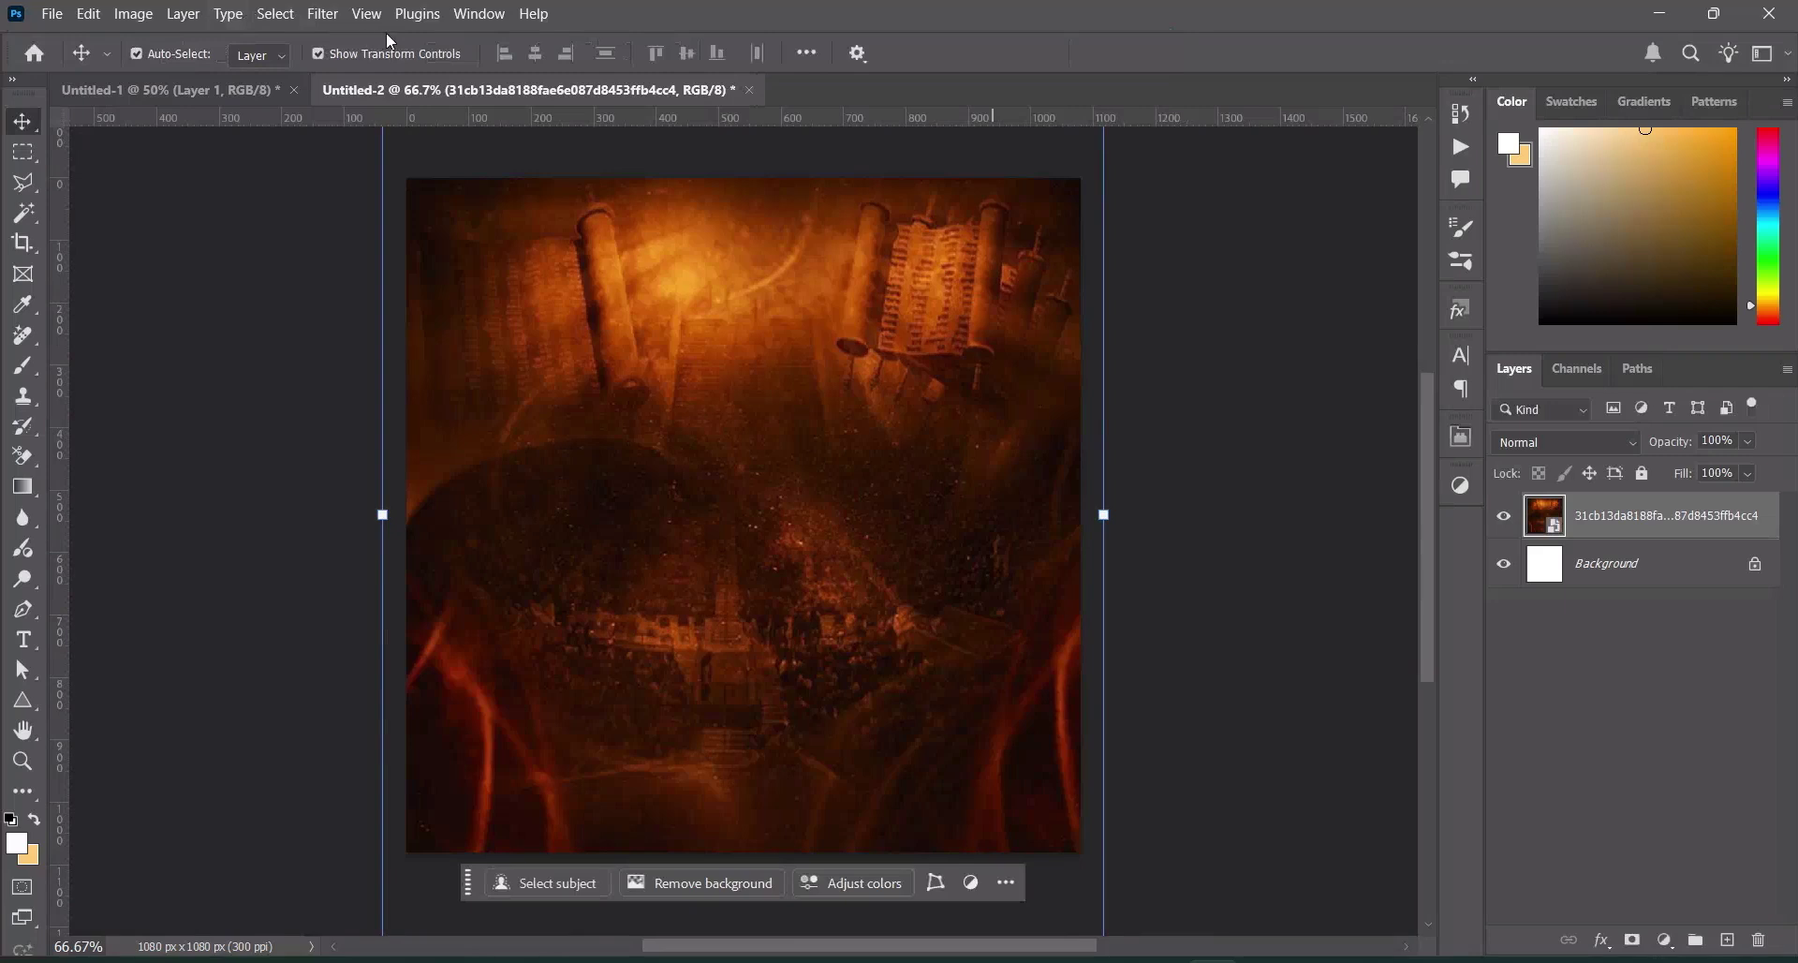
Apply a Gaussian Blur with a radius of 18 pixels to the orange background image
click(323, 14)
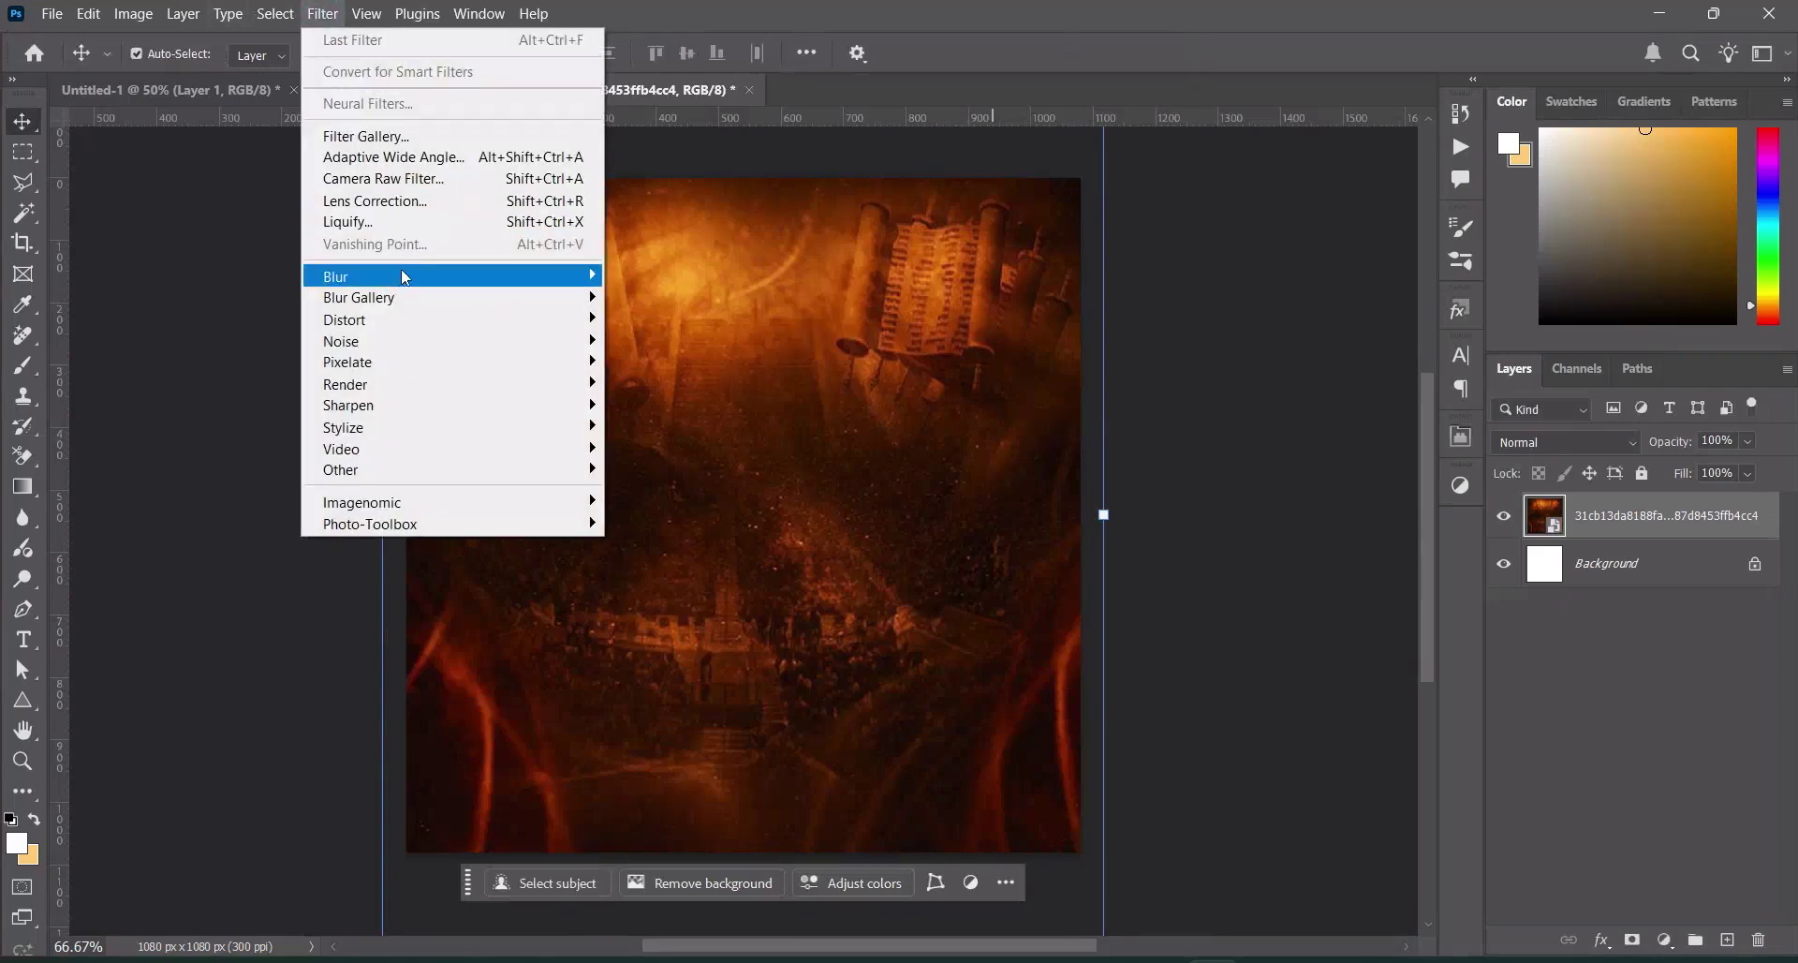
mouse_move(402, 276)
click(646, 362)
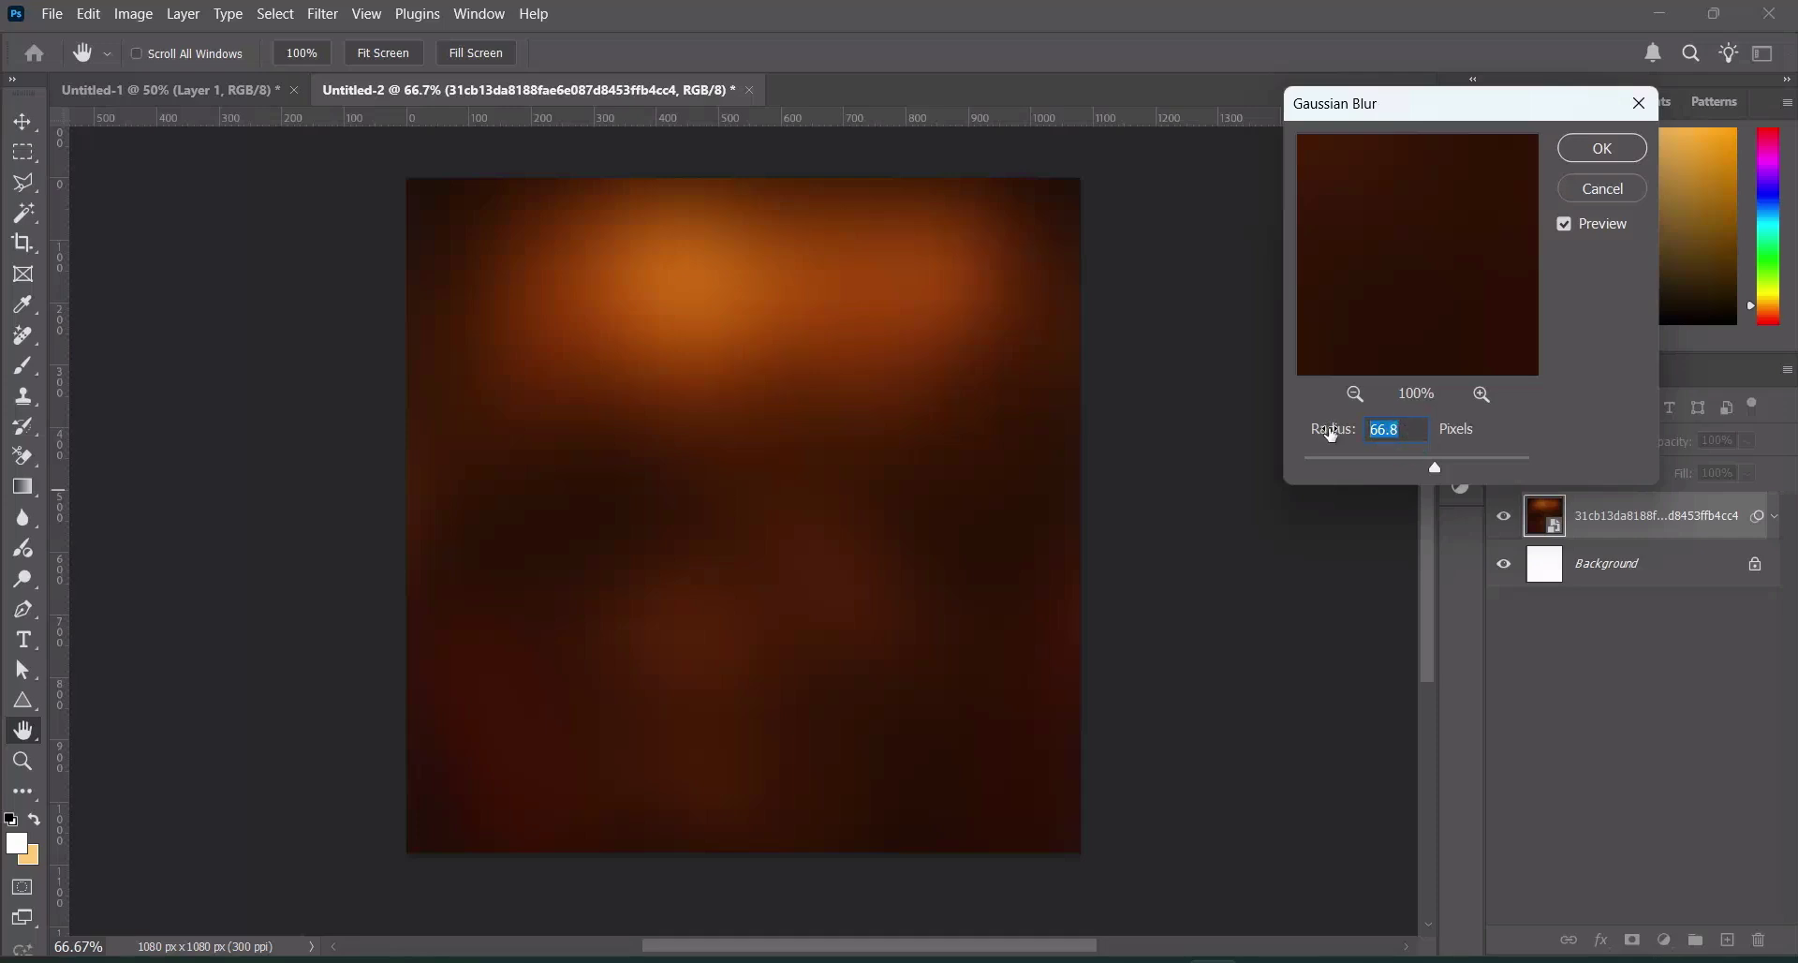
text(18)
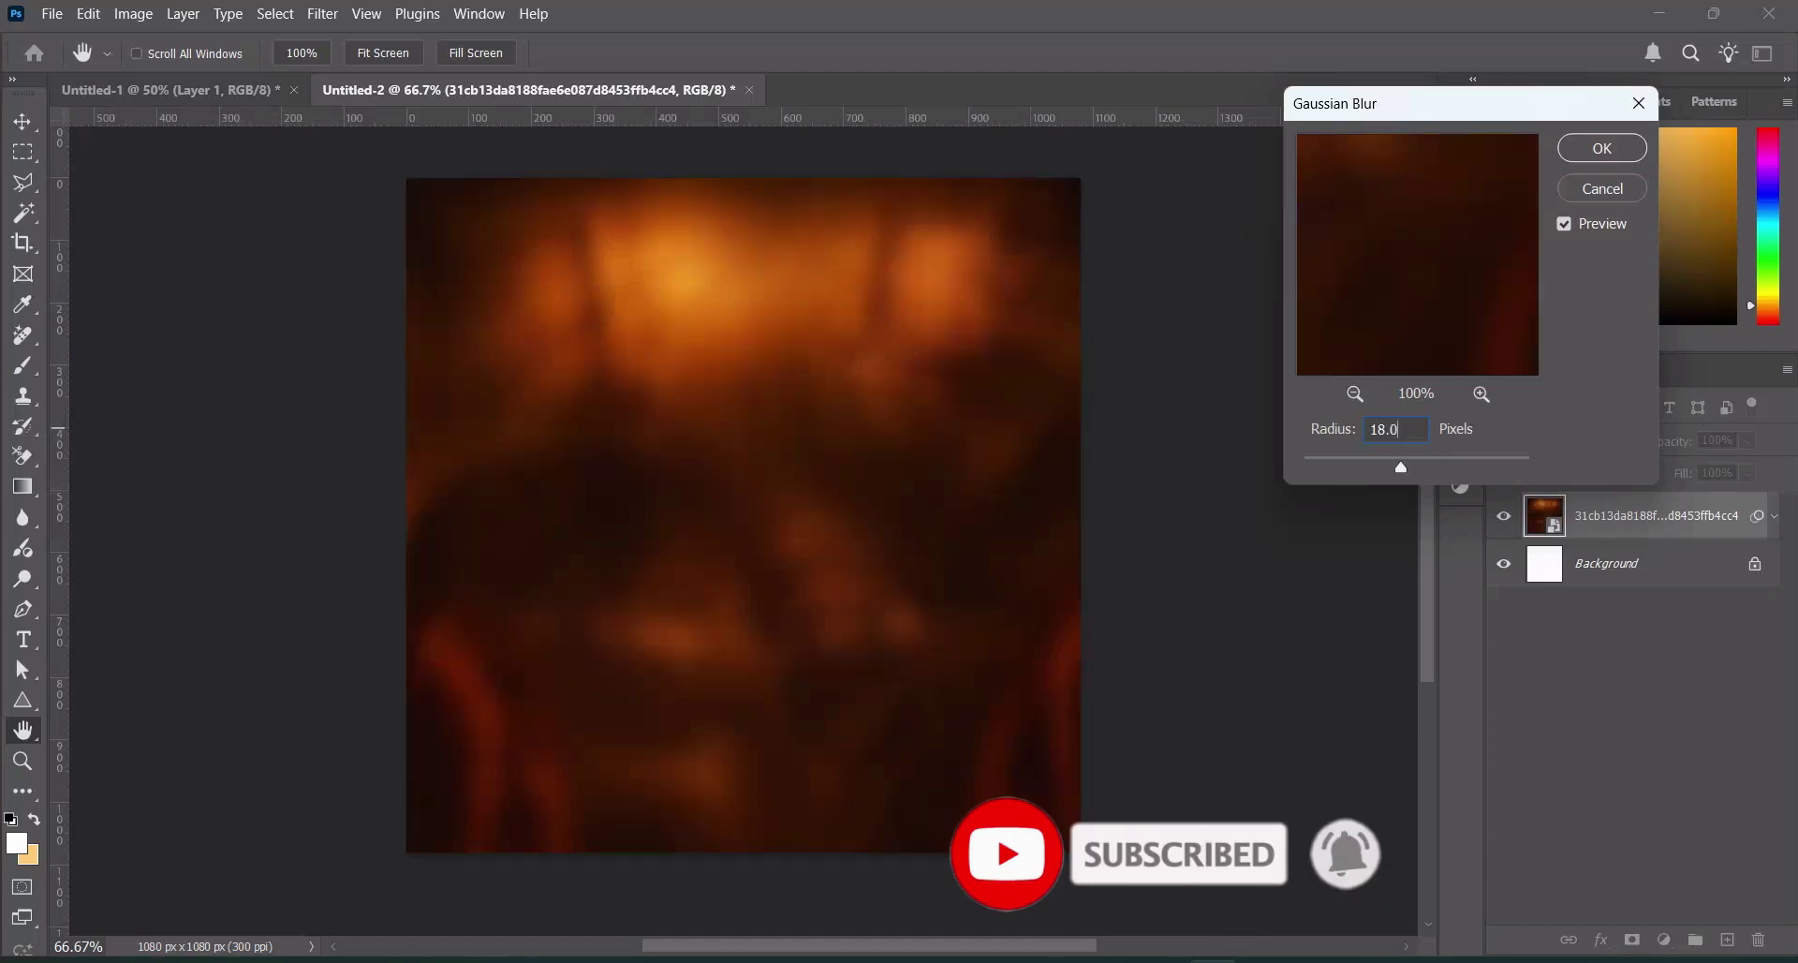
key(Return)
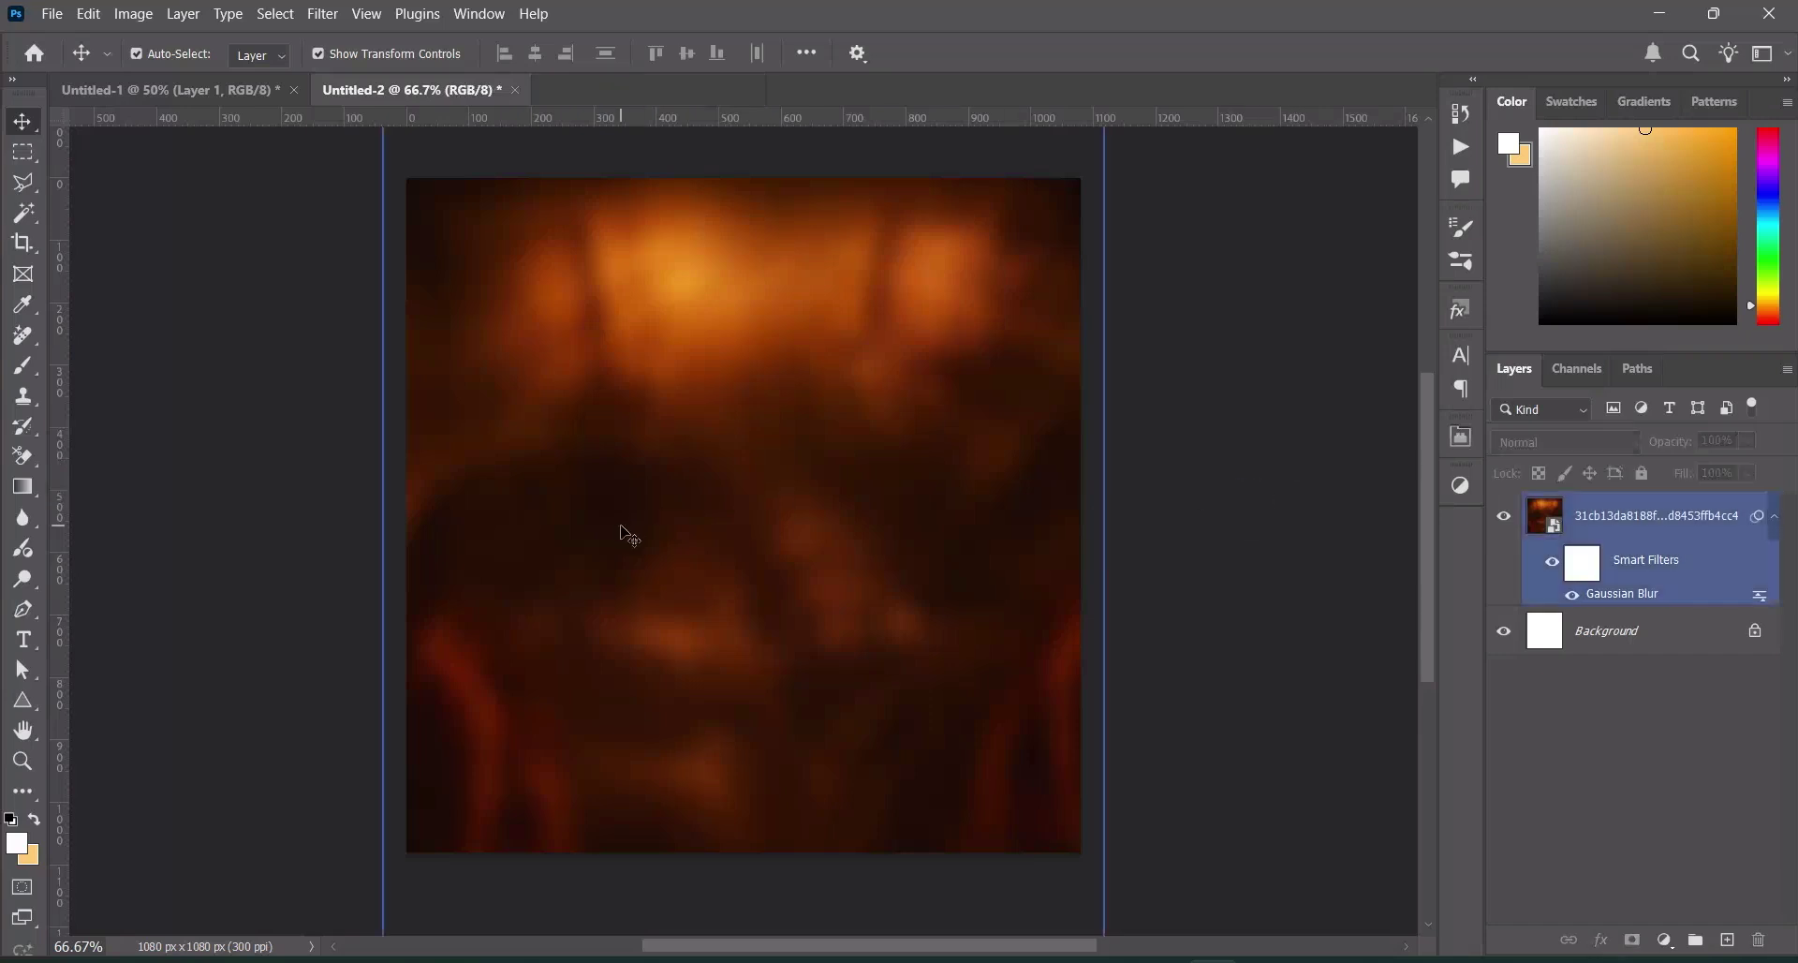
Place the road image download (36) from the flyer folder and enlarge it to span the full canvas width
key(alt+Tab)
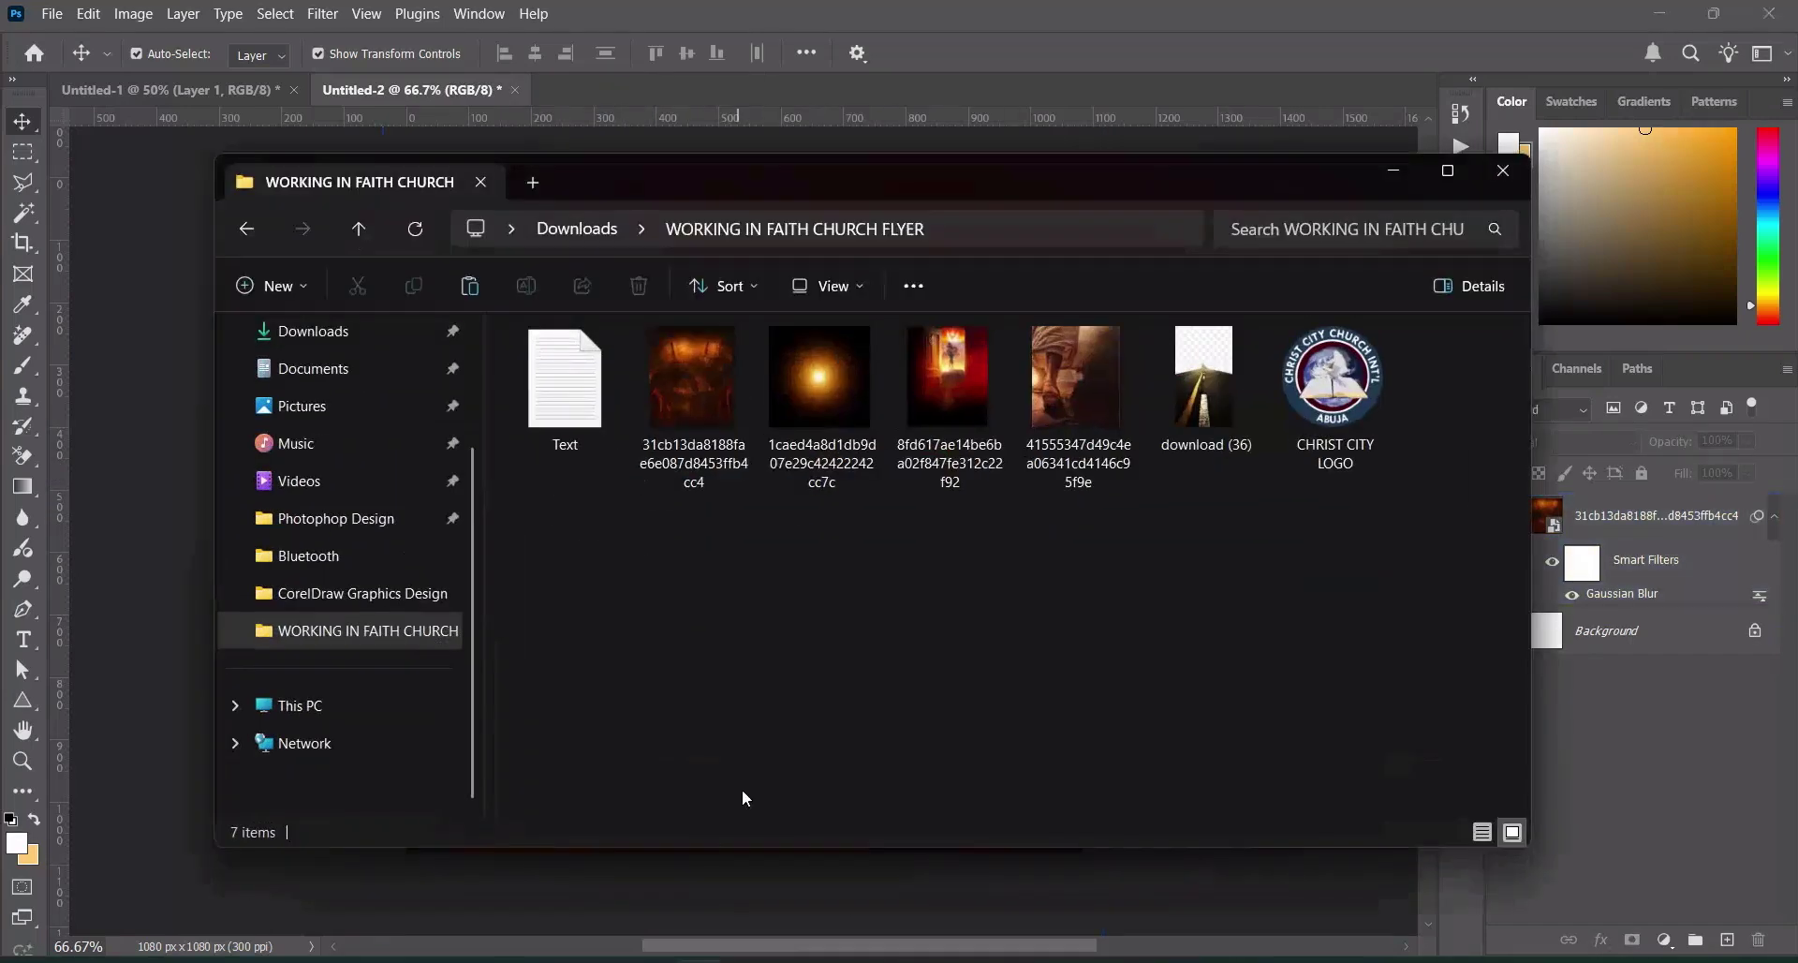
drag(1208, 452, 633, 604)
drag(756, 584, 768, 515)
drag(937, 514, 1112, 535)
mouse_move(799, 610)
mouse_down()
mouse_move(803, 562)
mouse_move(802, 635)
mouse_up()
click(1161, 52)
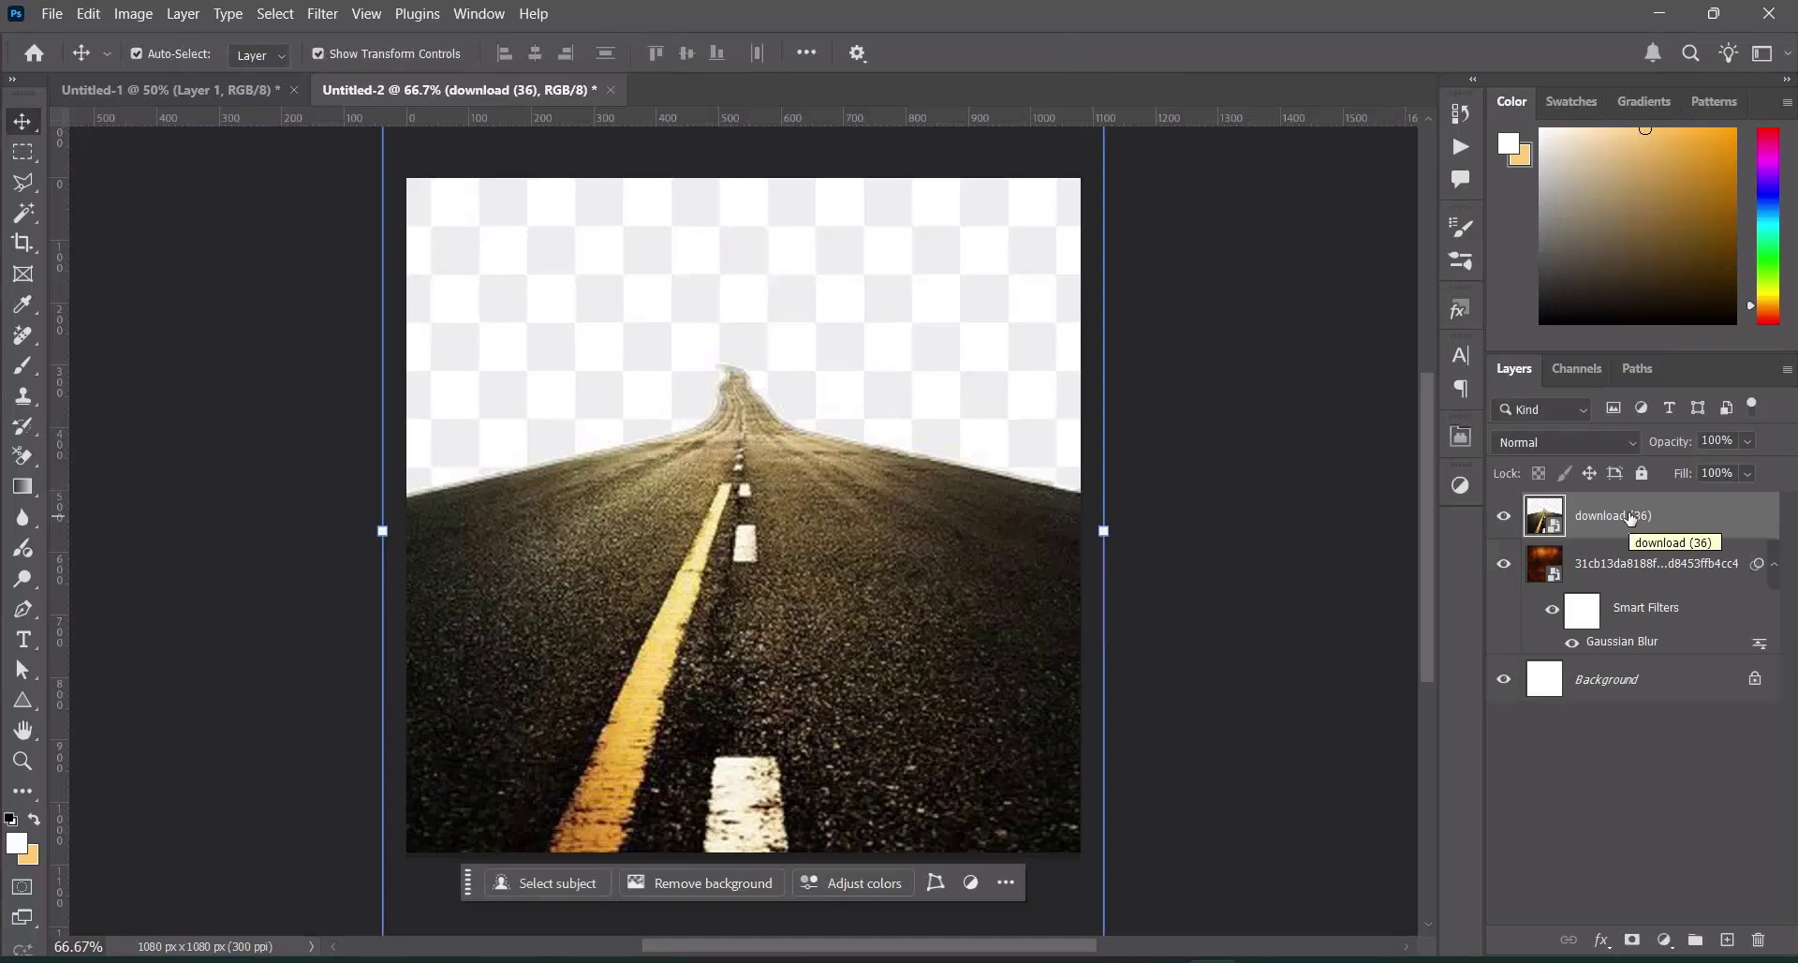
Add a layer mask to the road layer and brush away its checkered sky and horizon with soft black at size 500
click(1632, 940)
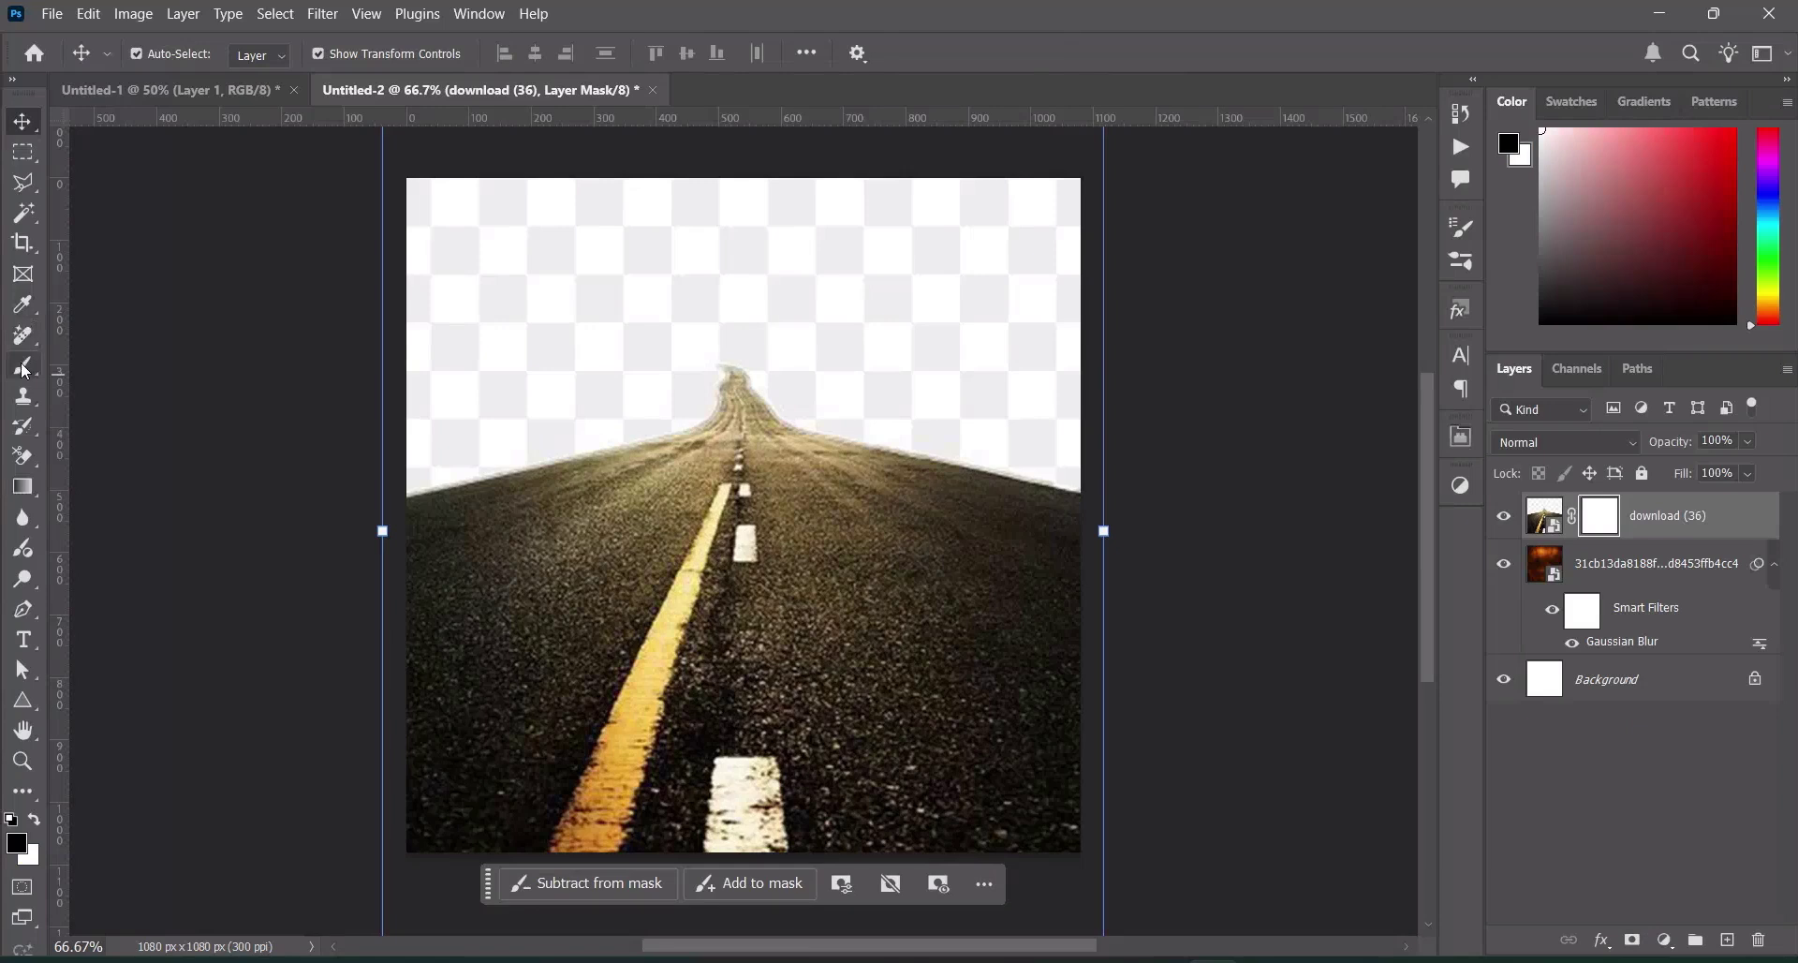
click(23, 365)
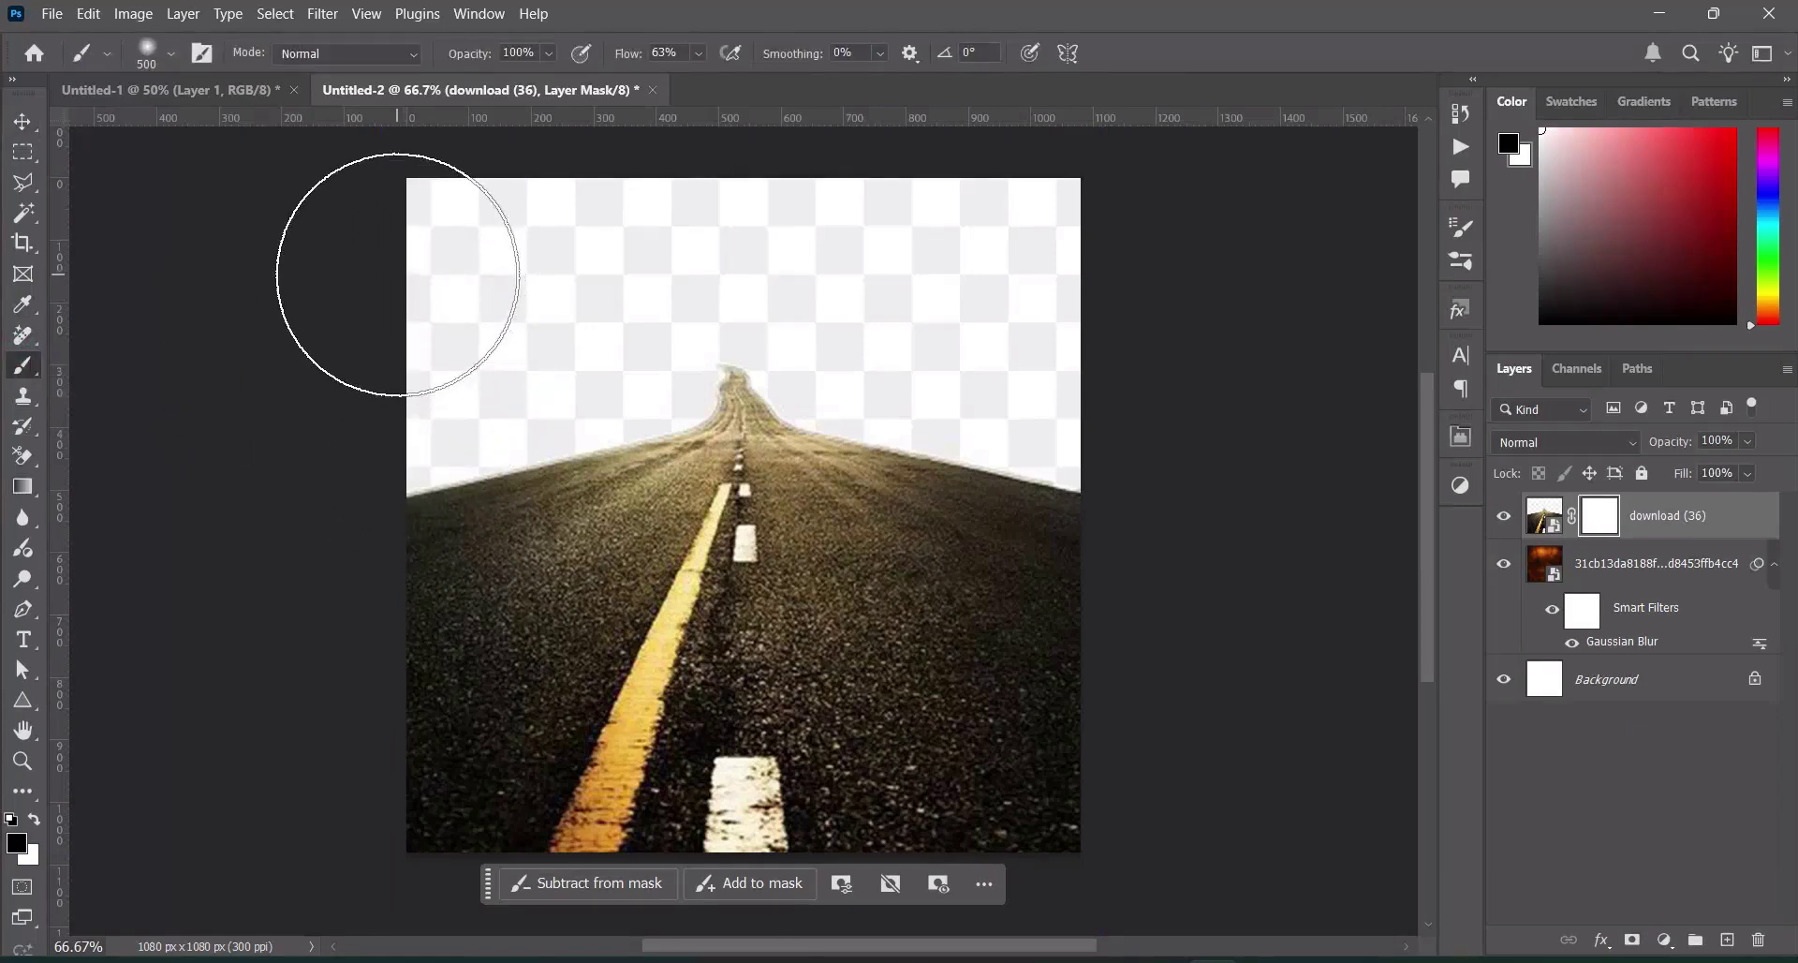
mouse_move(397, 289)
mouse_down()
mouse_move(684, 264)
mouse_move(339, 261)
mouse_move(329, 277)
mouse_move(1149, 262)
mouse_move(952, 258)
mouse_move(1050, 186)
mouse_move(1041, 277)
mouse_move(1163, 412)
mouse_move(893, 345)
mouse_move(1068, 403)
mouse_move(1141, 466)
mouse_move(622, 358)
mouse_move(465, 358)
mouse_move(304, 505)
mouse_move(862, 338)
mouse_move(442, 341)
mouse_move(682, 416)
mouse_move(451, 349)
mouse_move(1218, 340)
mouse_move(909, 318)
mouse_move(1087, 426)
mouse_move(903, 386)
mouse_move(406, 363)
mouse_move(457, 298)
mouse_move(1296, 324)
mouse_move(697, 348)
mouse_move(310, 397)
mouse_up()
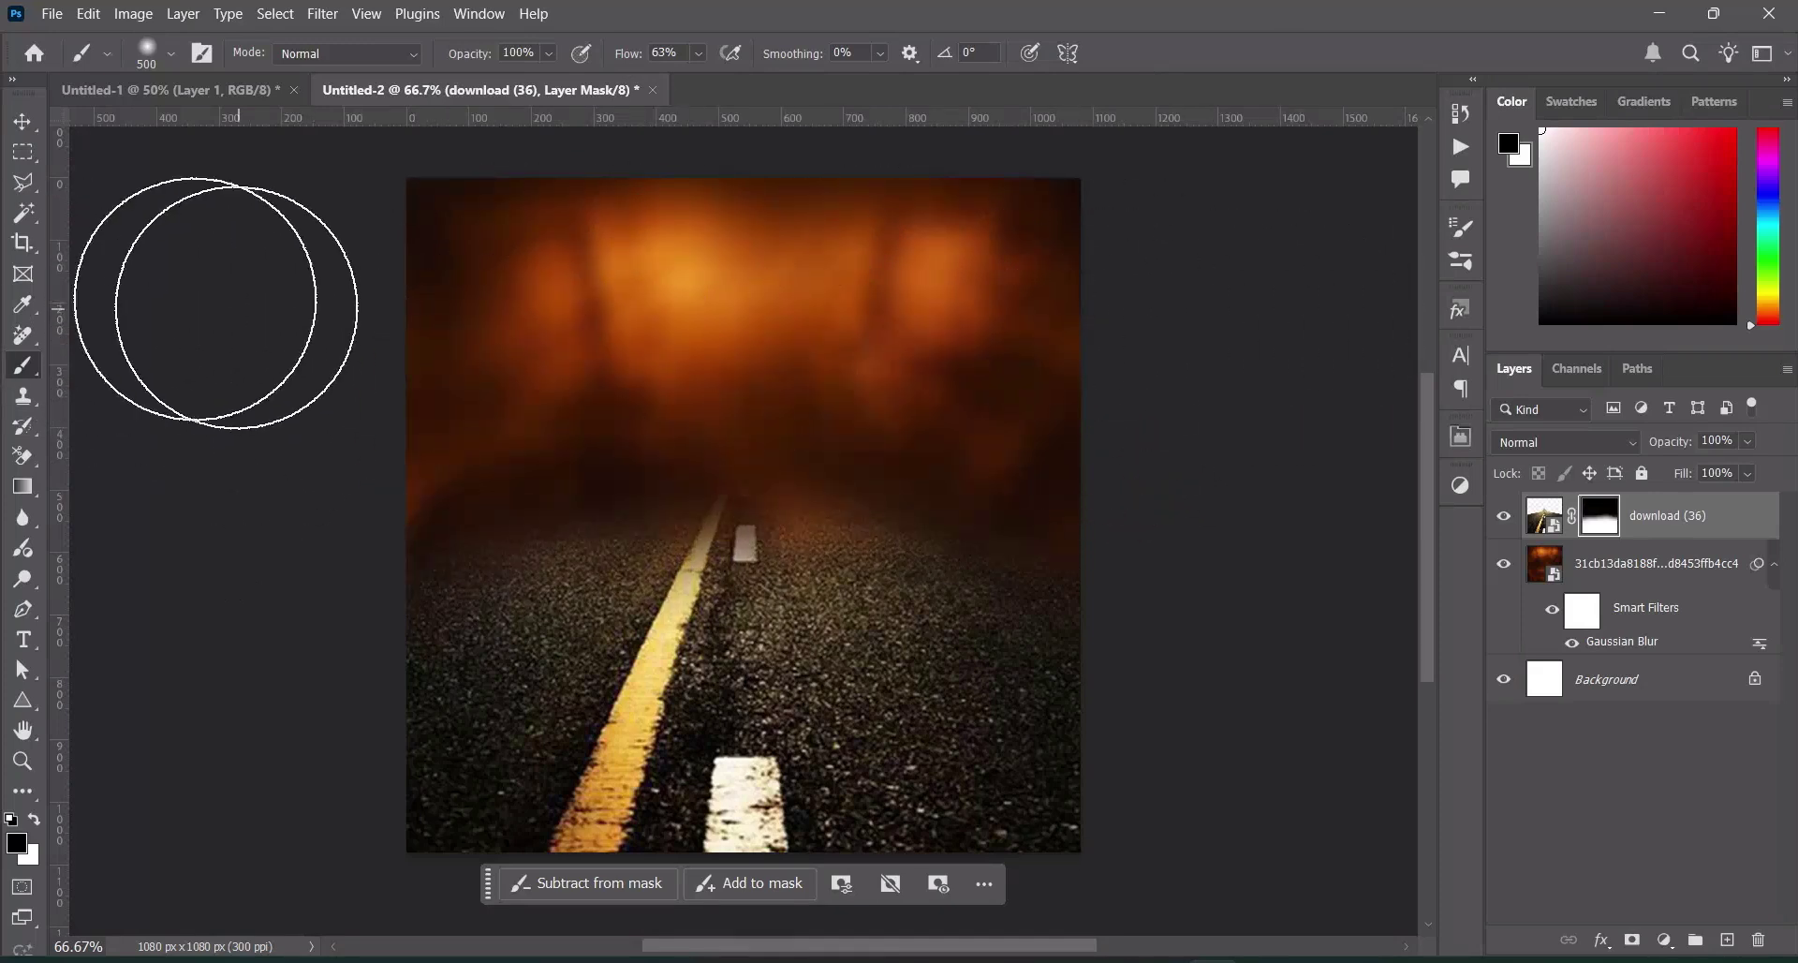
click(23, 121)
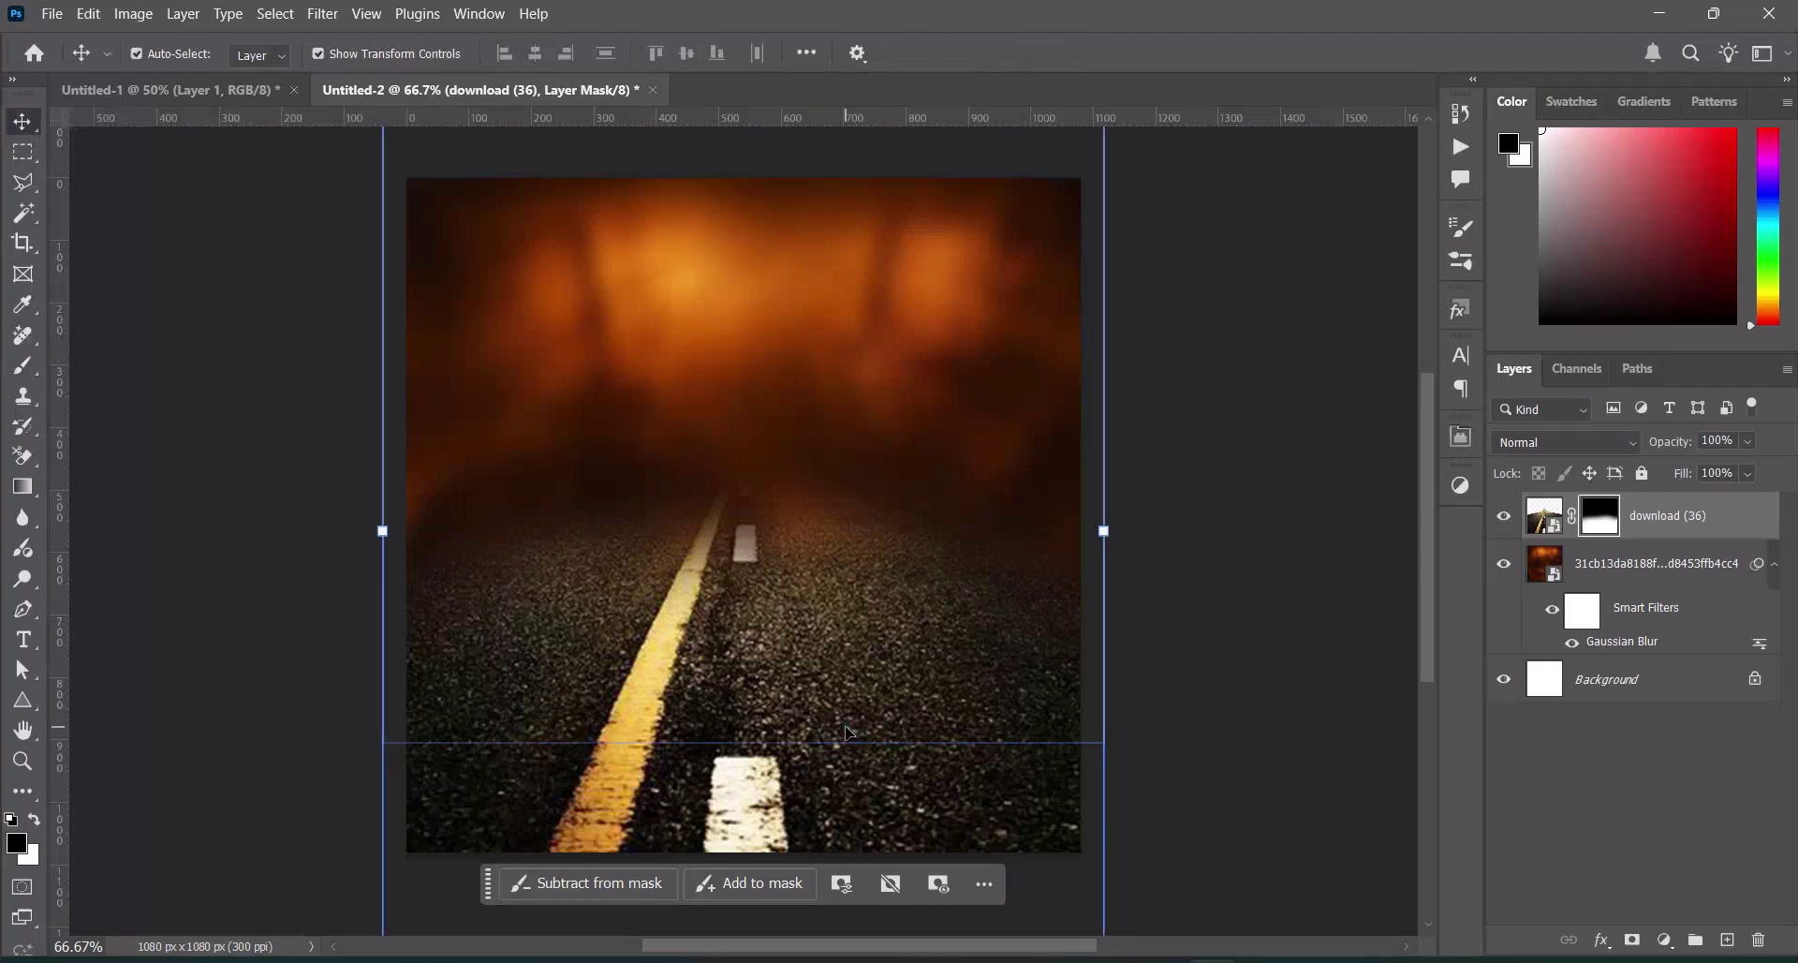
Add a Color Balance adjustment above the road layer with midtones at Cyan-Red -17, Magenta-Green -43 and Yellow-Blue +5
click(1544, 515)
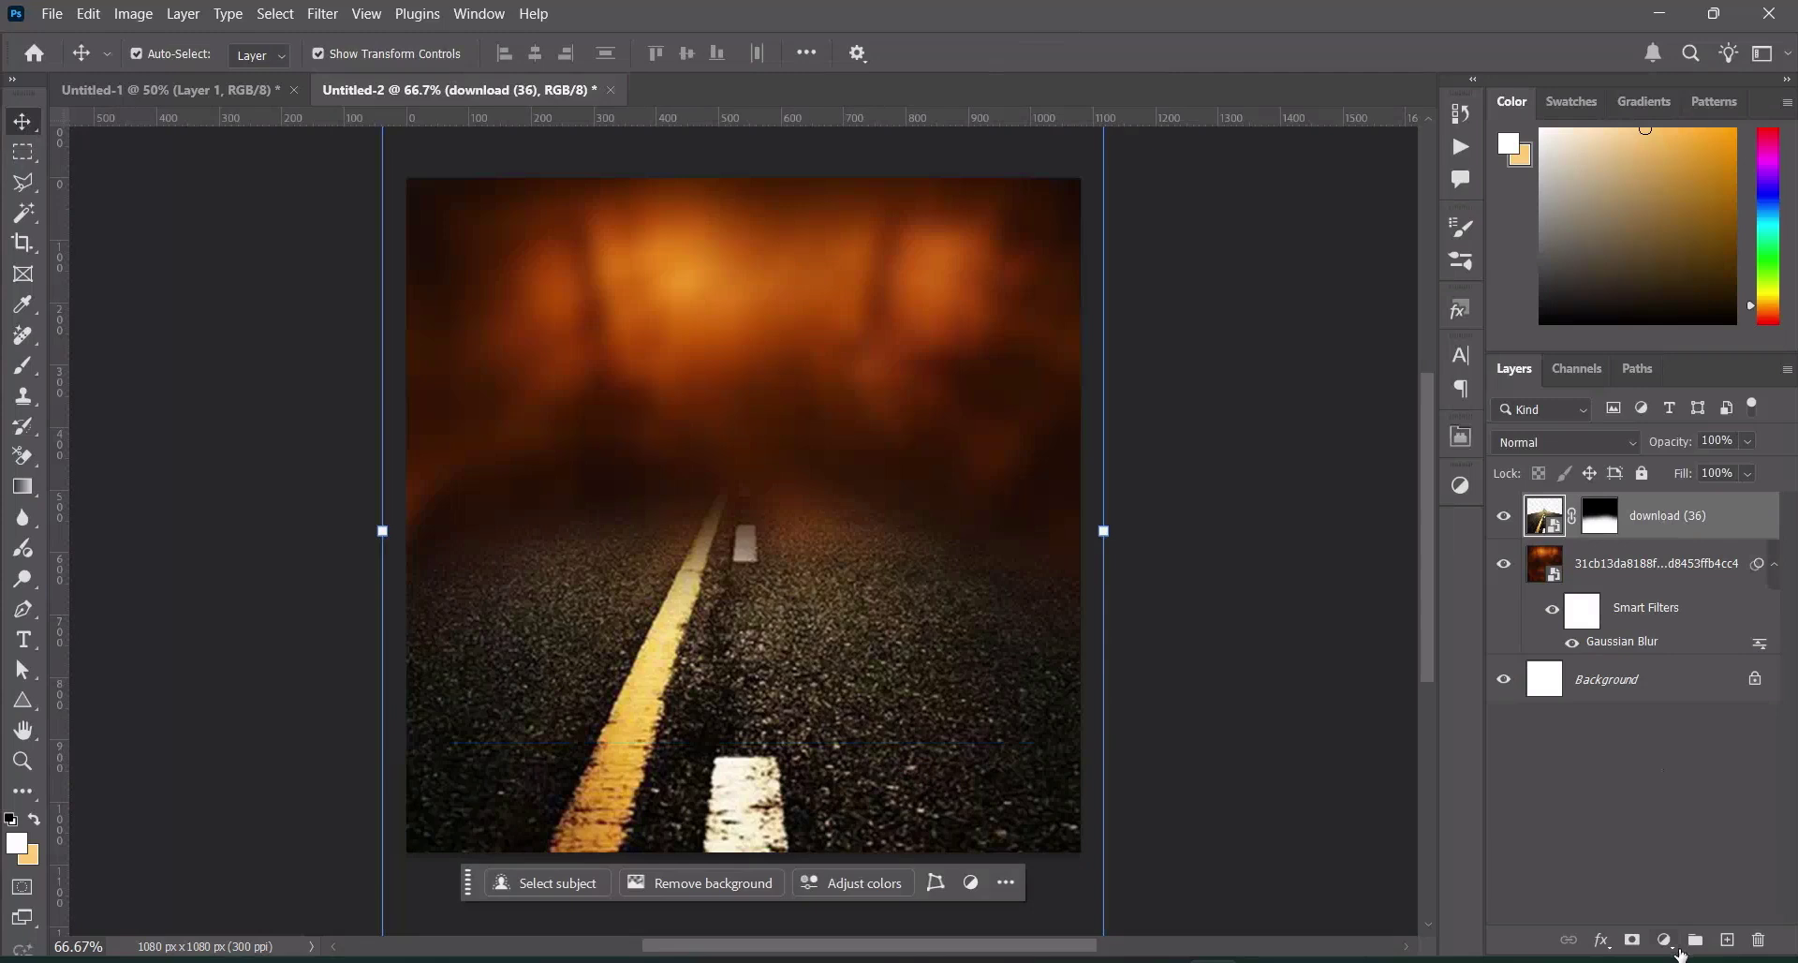
click(1665, 939)
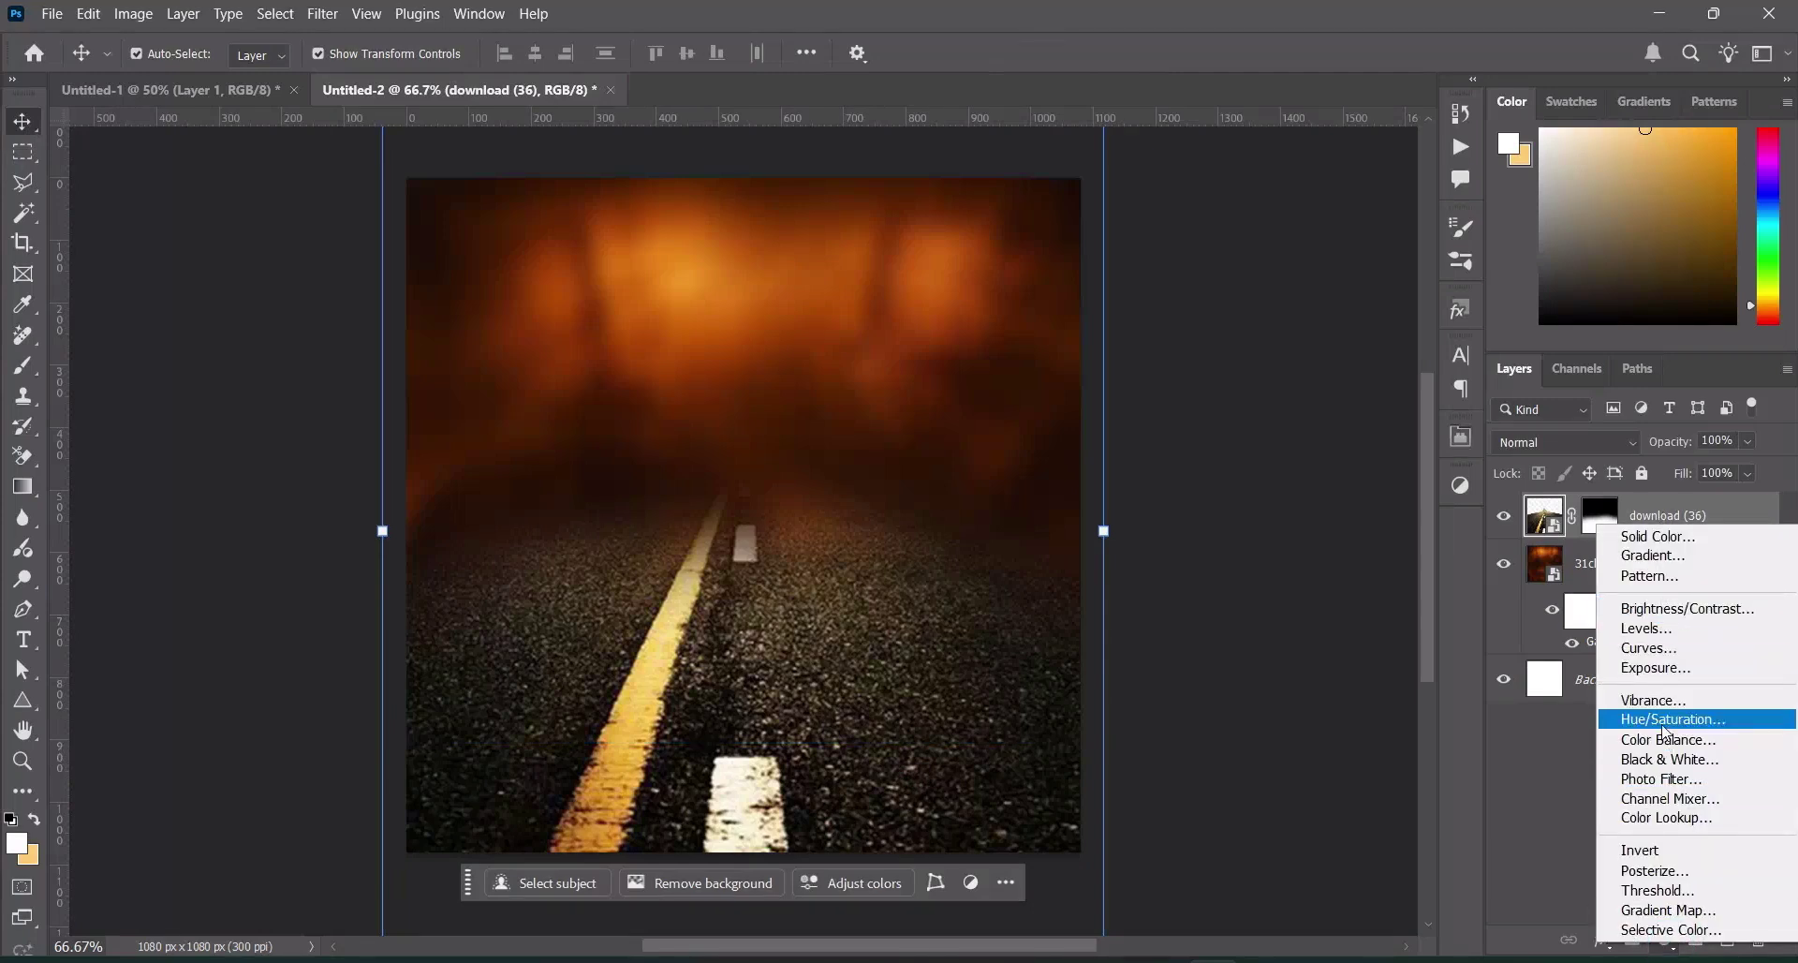
click(1666, 740)
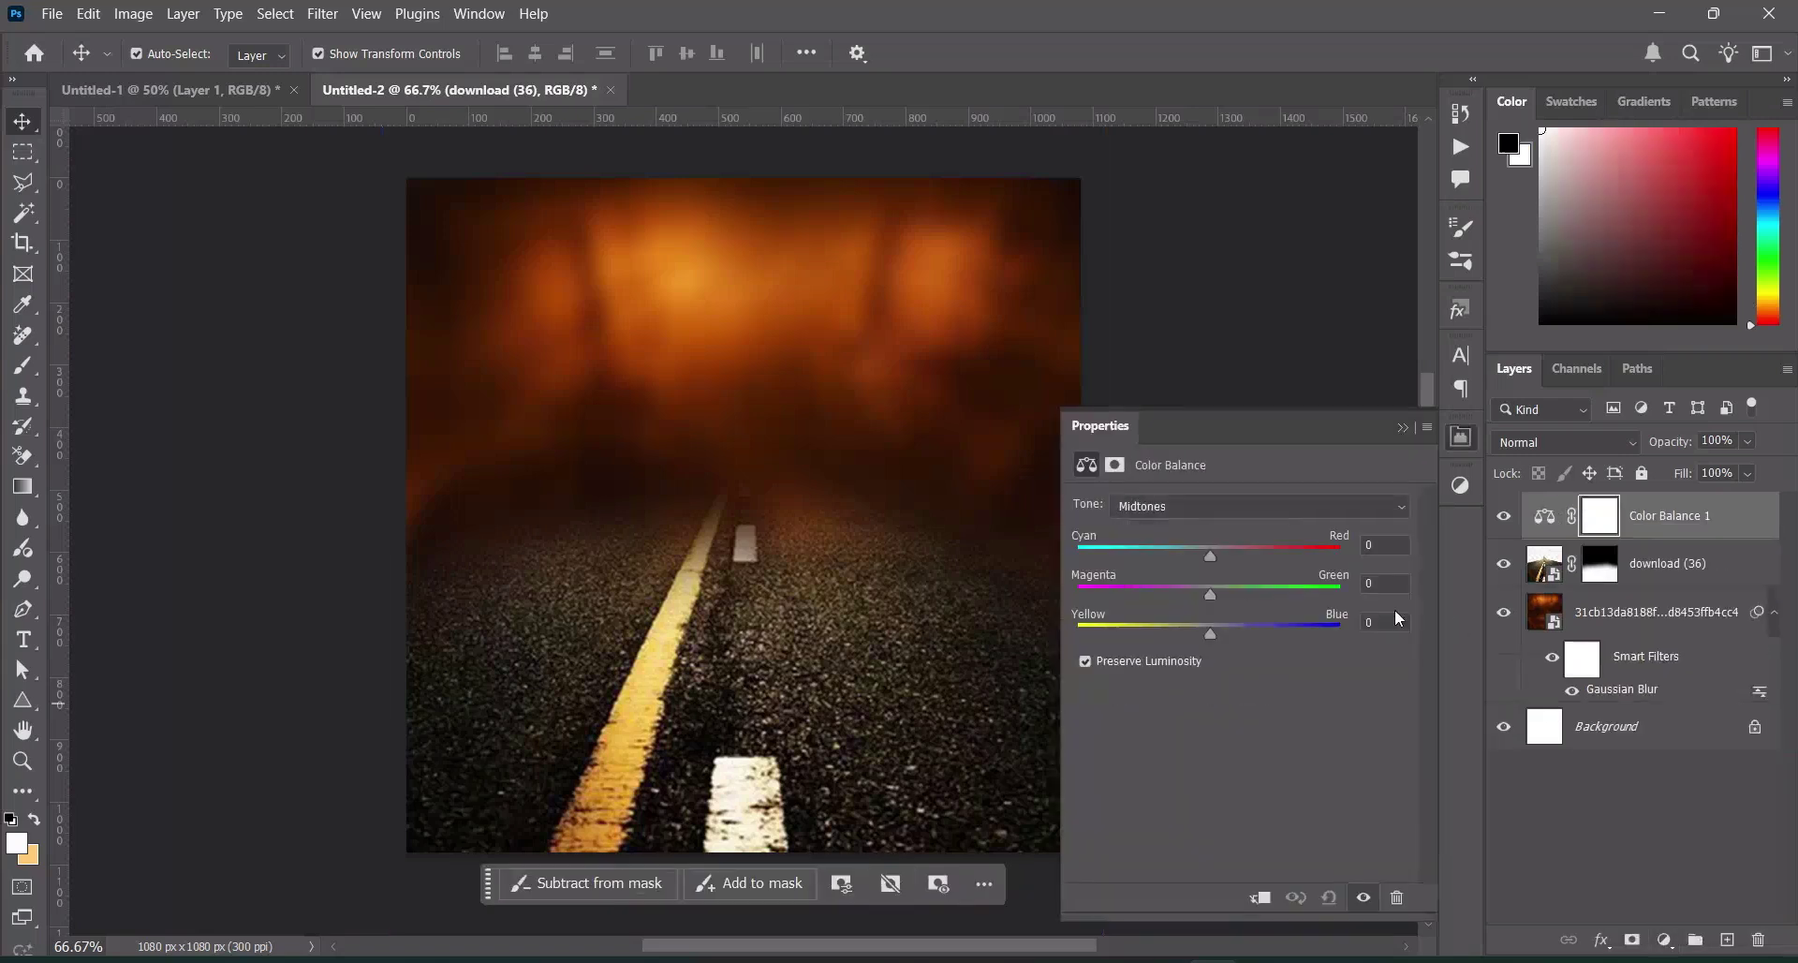
drag(1211, 558, 1224, 632)
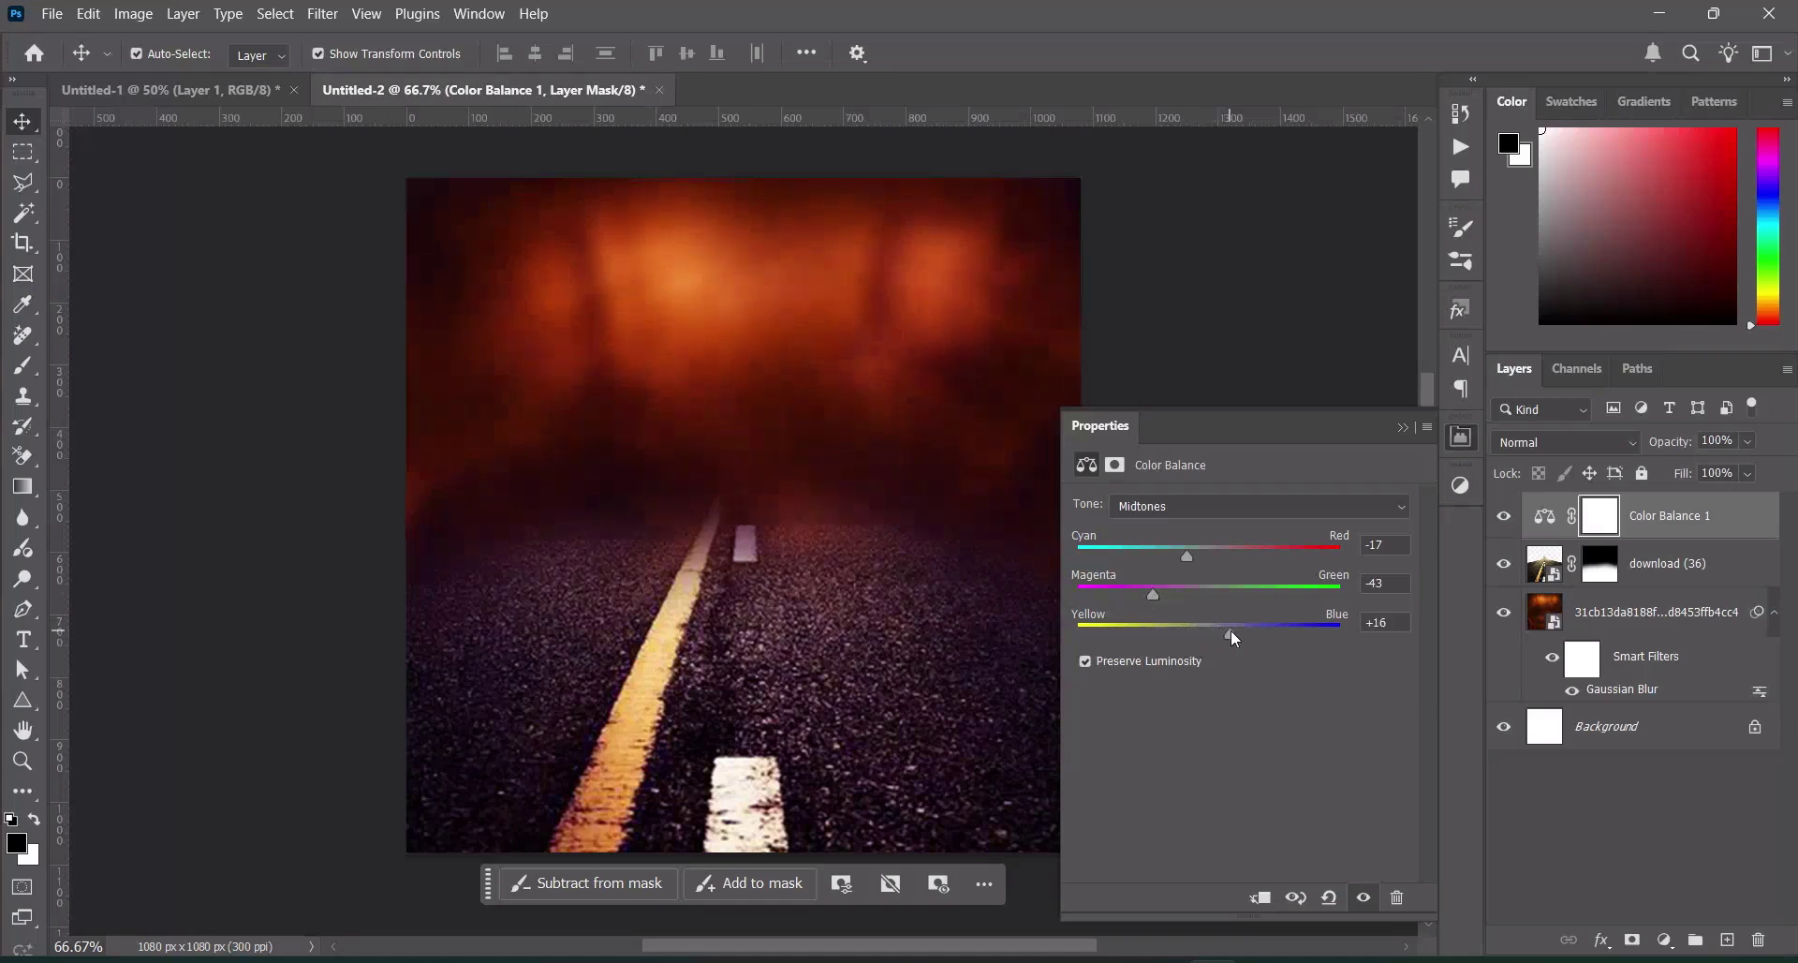
drag(1224, 626, 1217, 627)
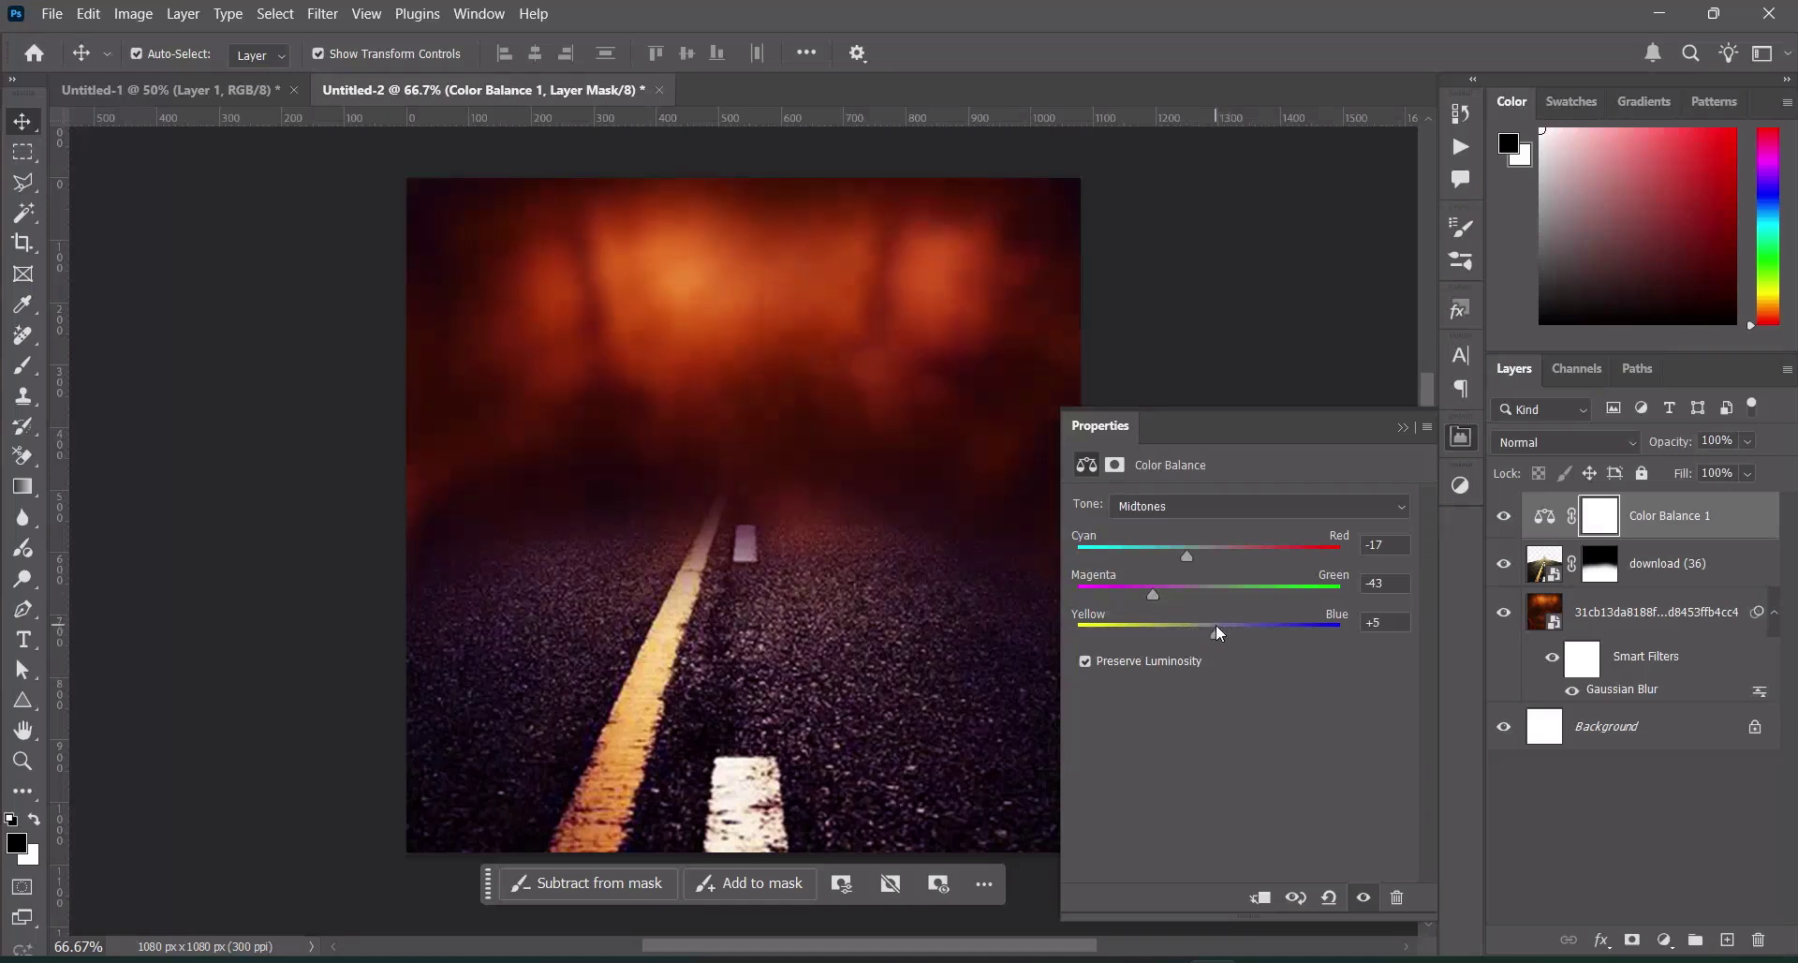
click(1402, 431)
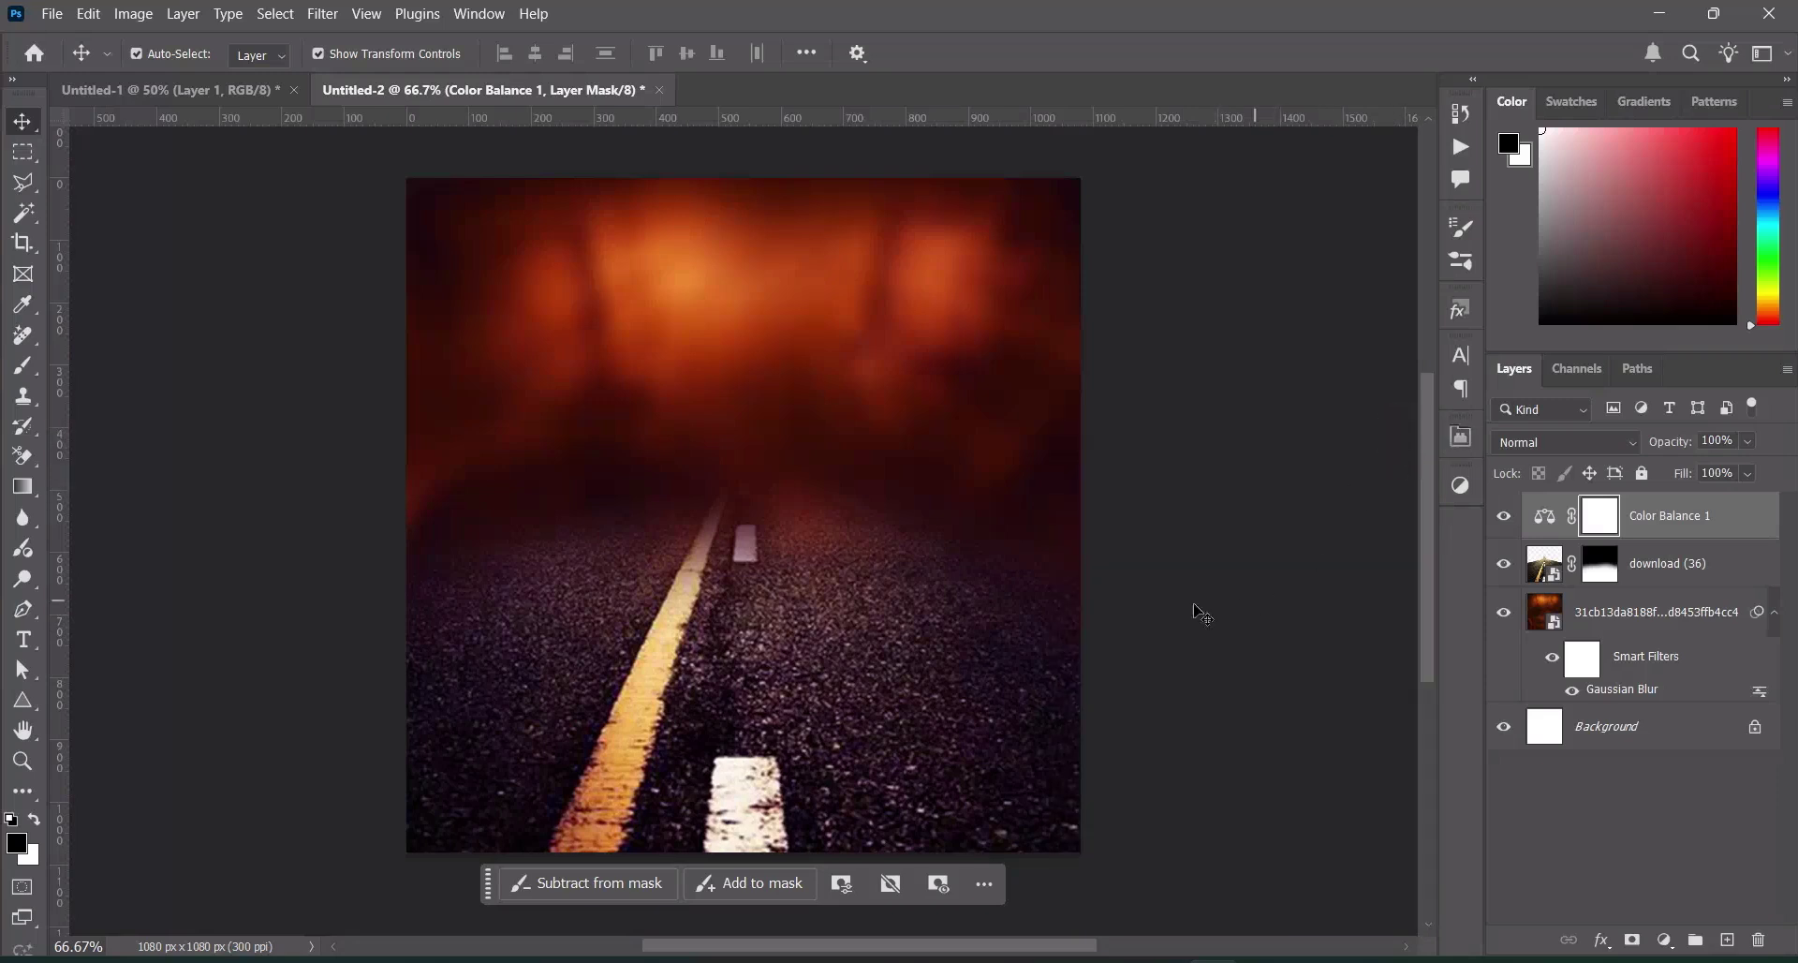
Place the walking feet image (41555347...) from the flyer folder, scaled down into the upper-left corner of the canvas
click(565, 923)
click(689, 955)
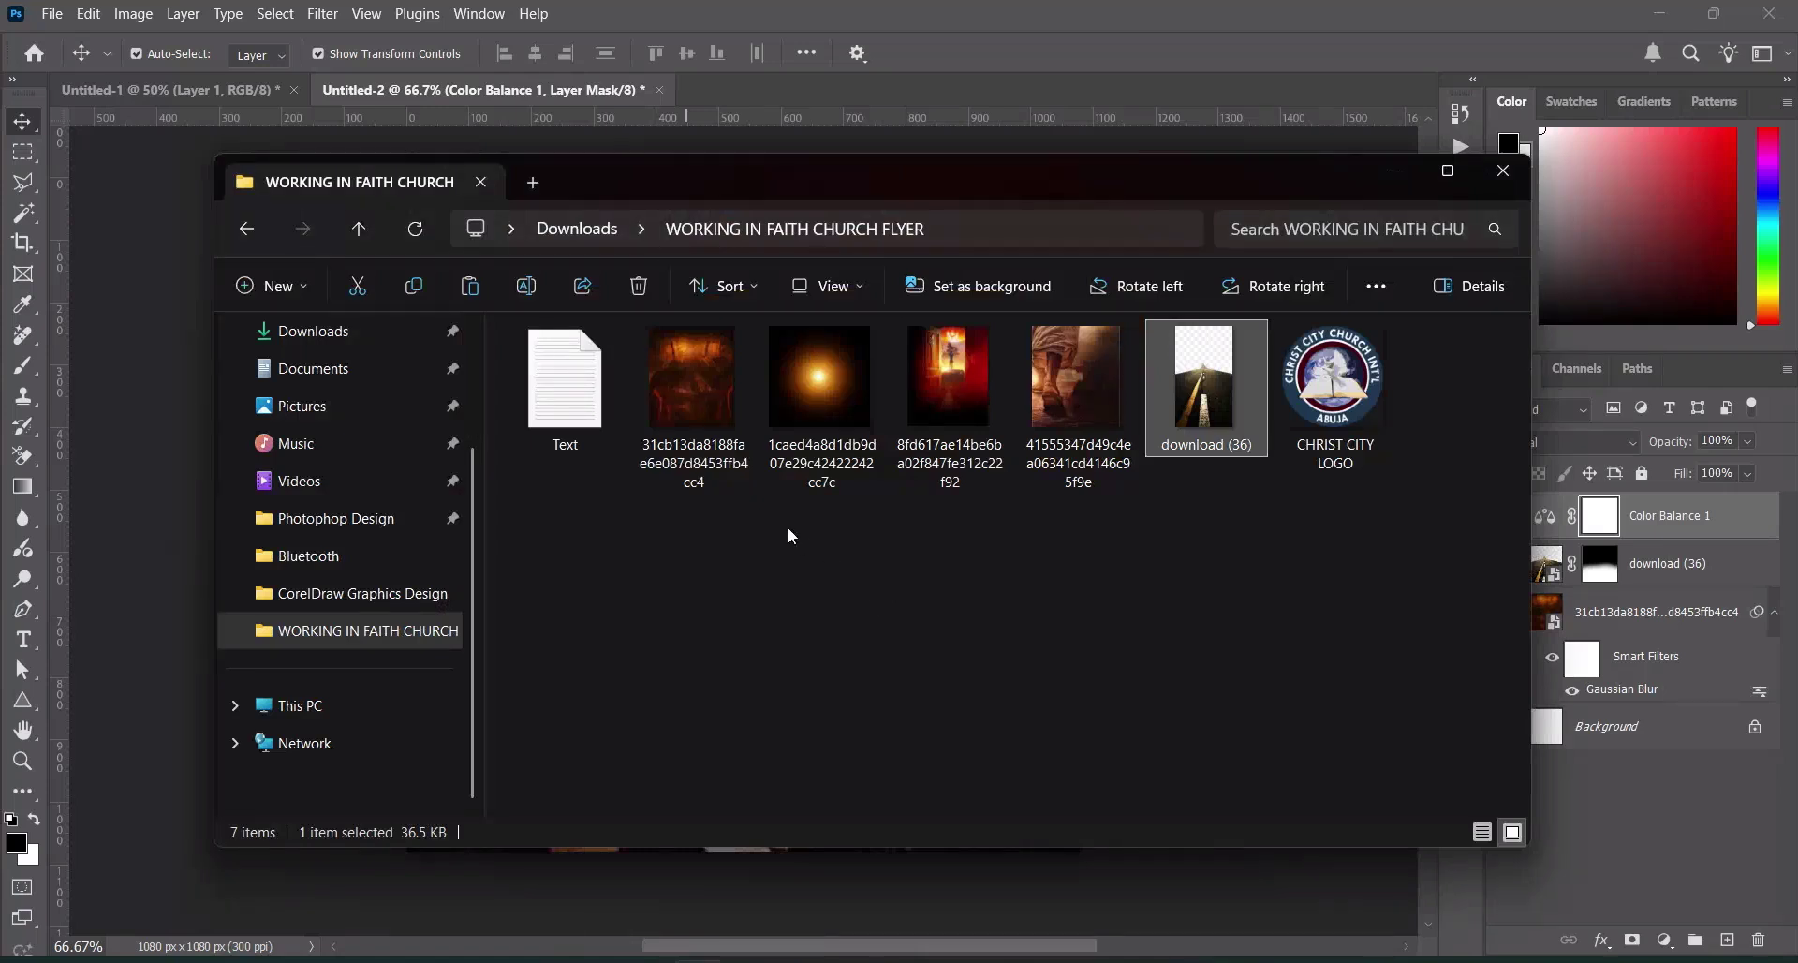
drag(1057, 428, 183, 704)
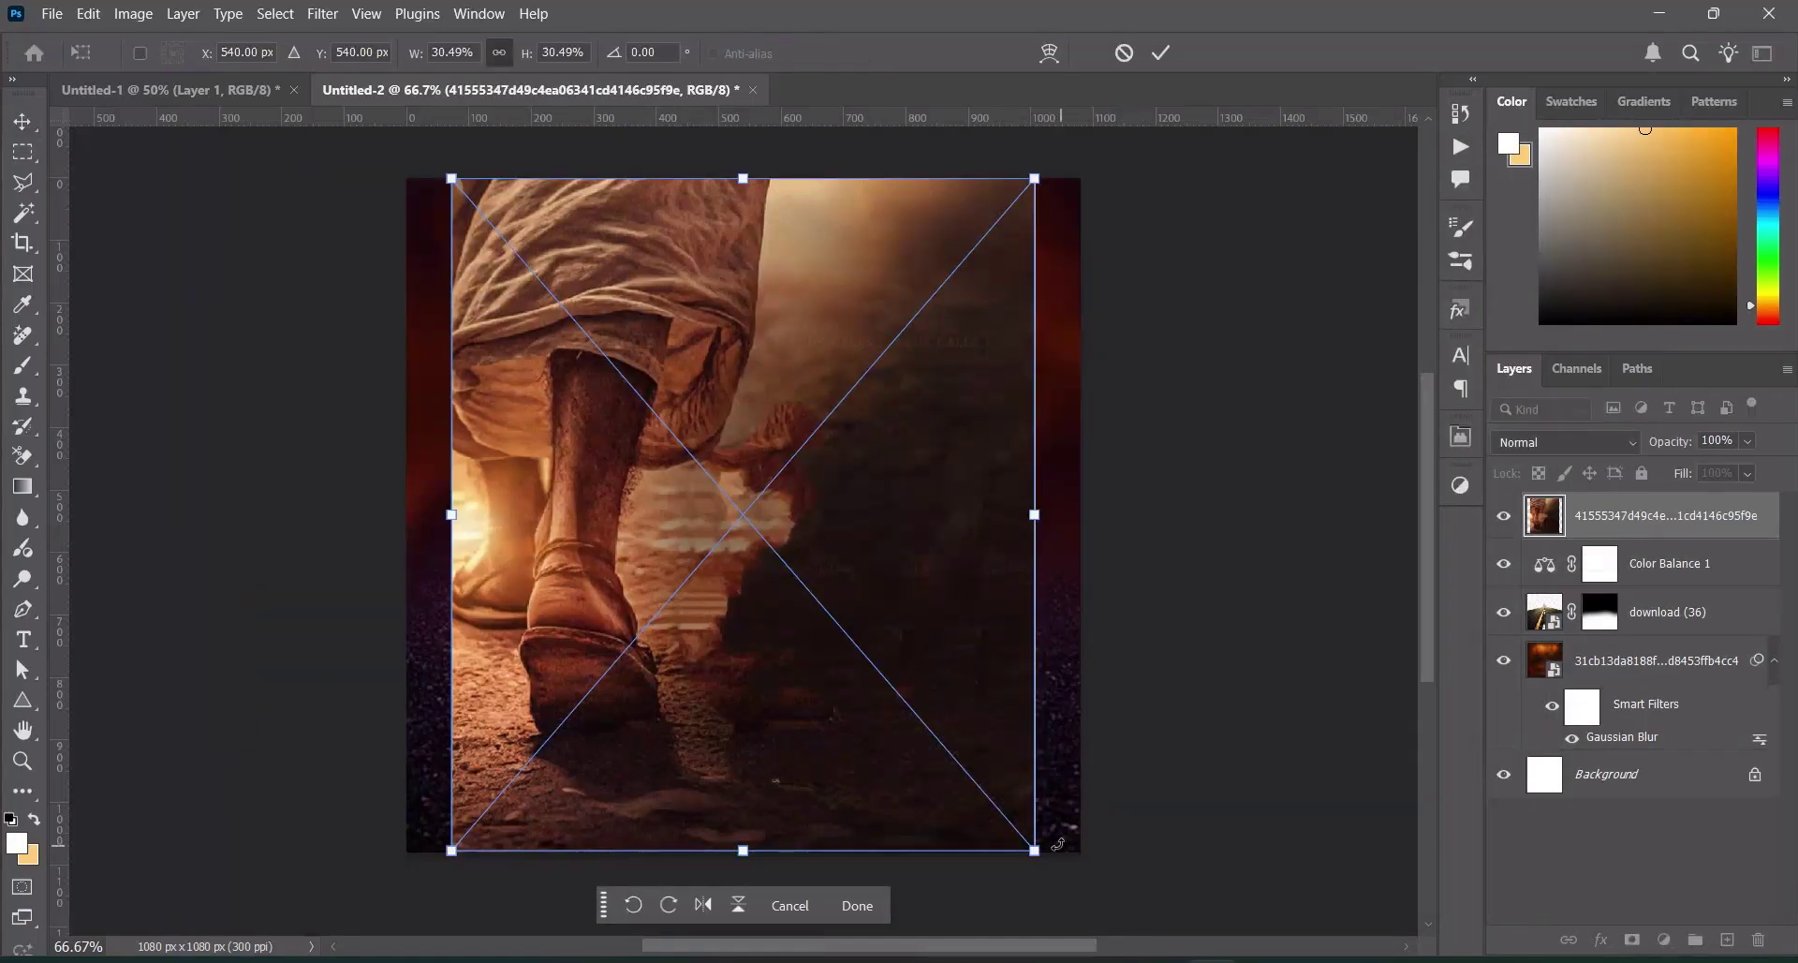
drag(1037, 851, 722, 732)
drag(628, 470, 583, 470)
click(1159, 53)
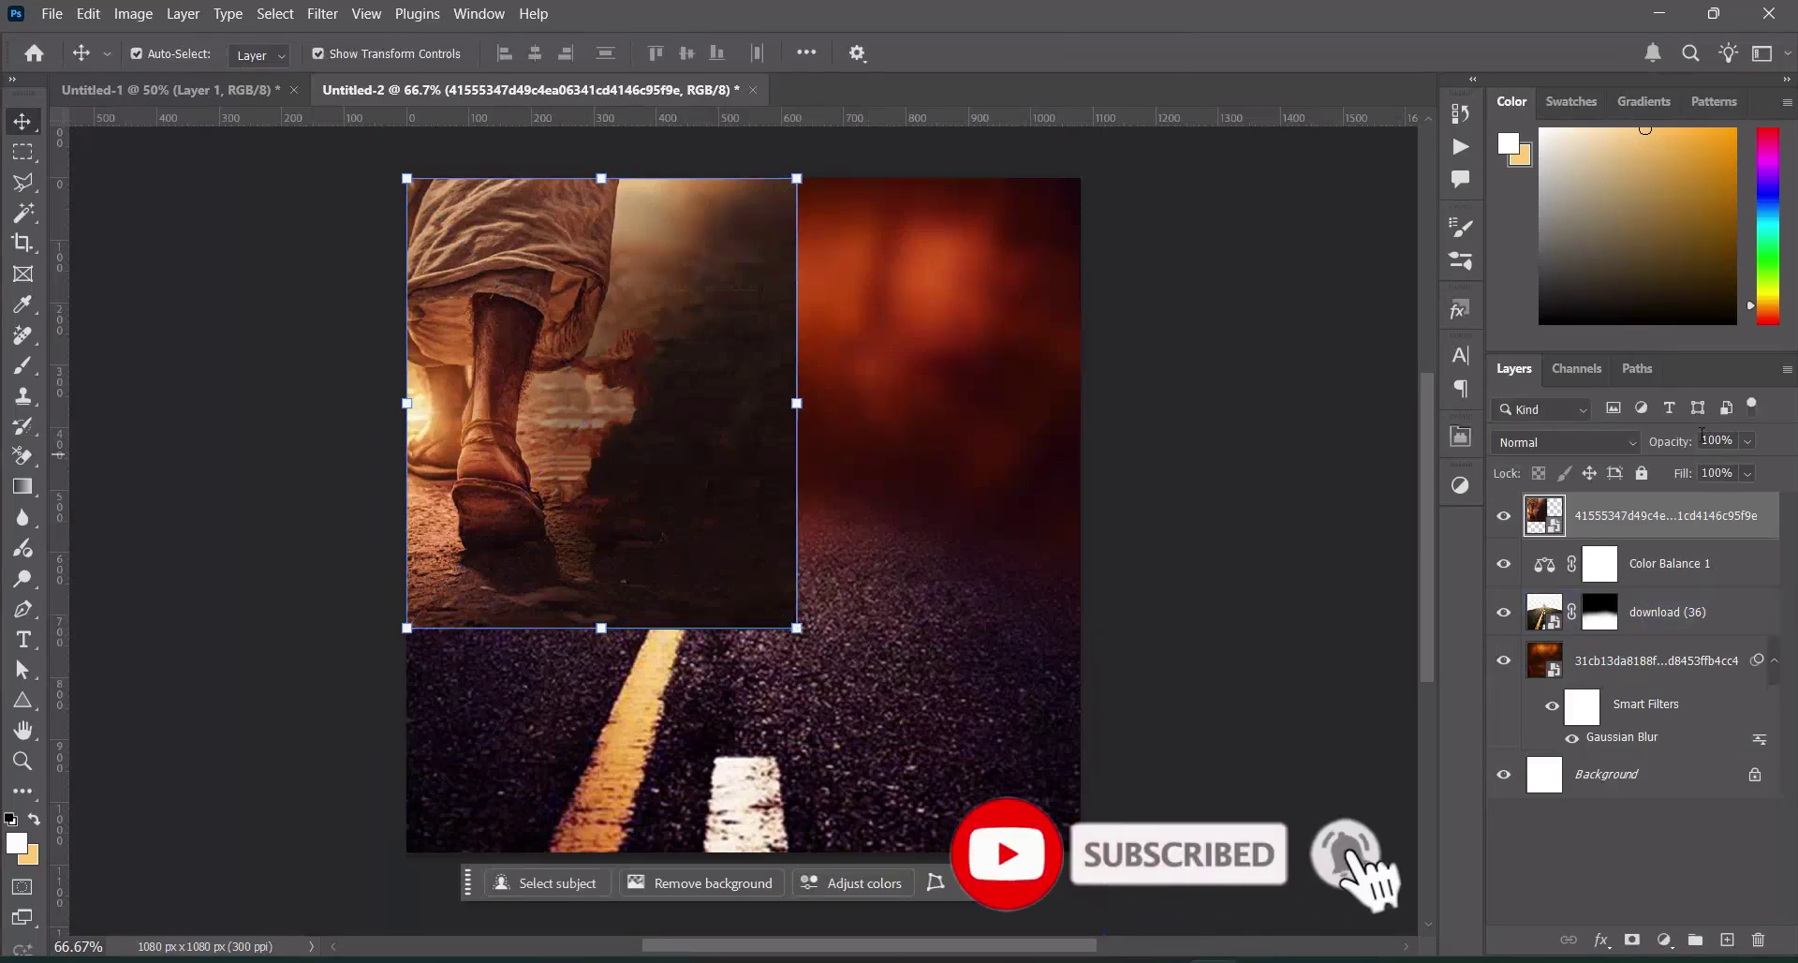
Set the walking feet layer to 62% opacity and mask out its right and lower edges with a soft black brush
drag(1703, 439, 1759, 438)
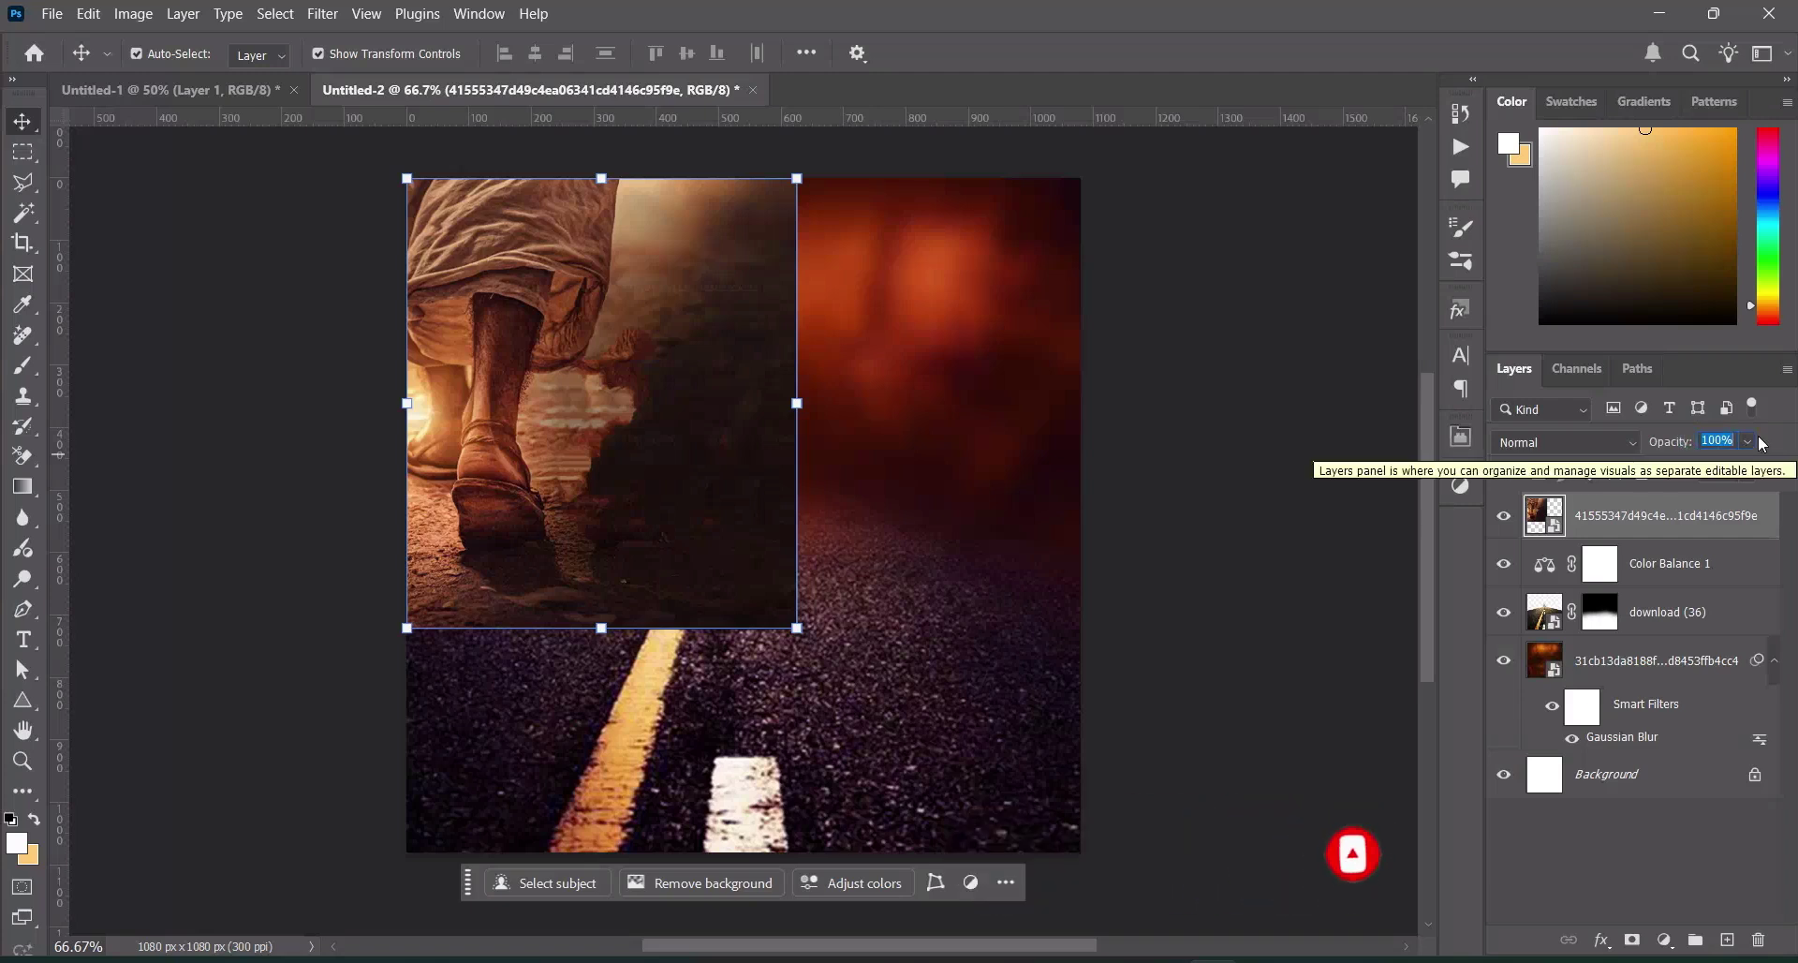
text(62)
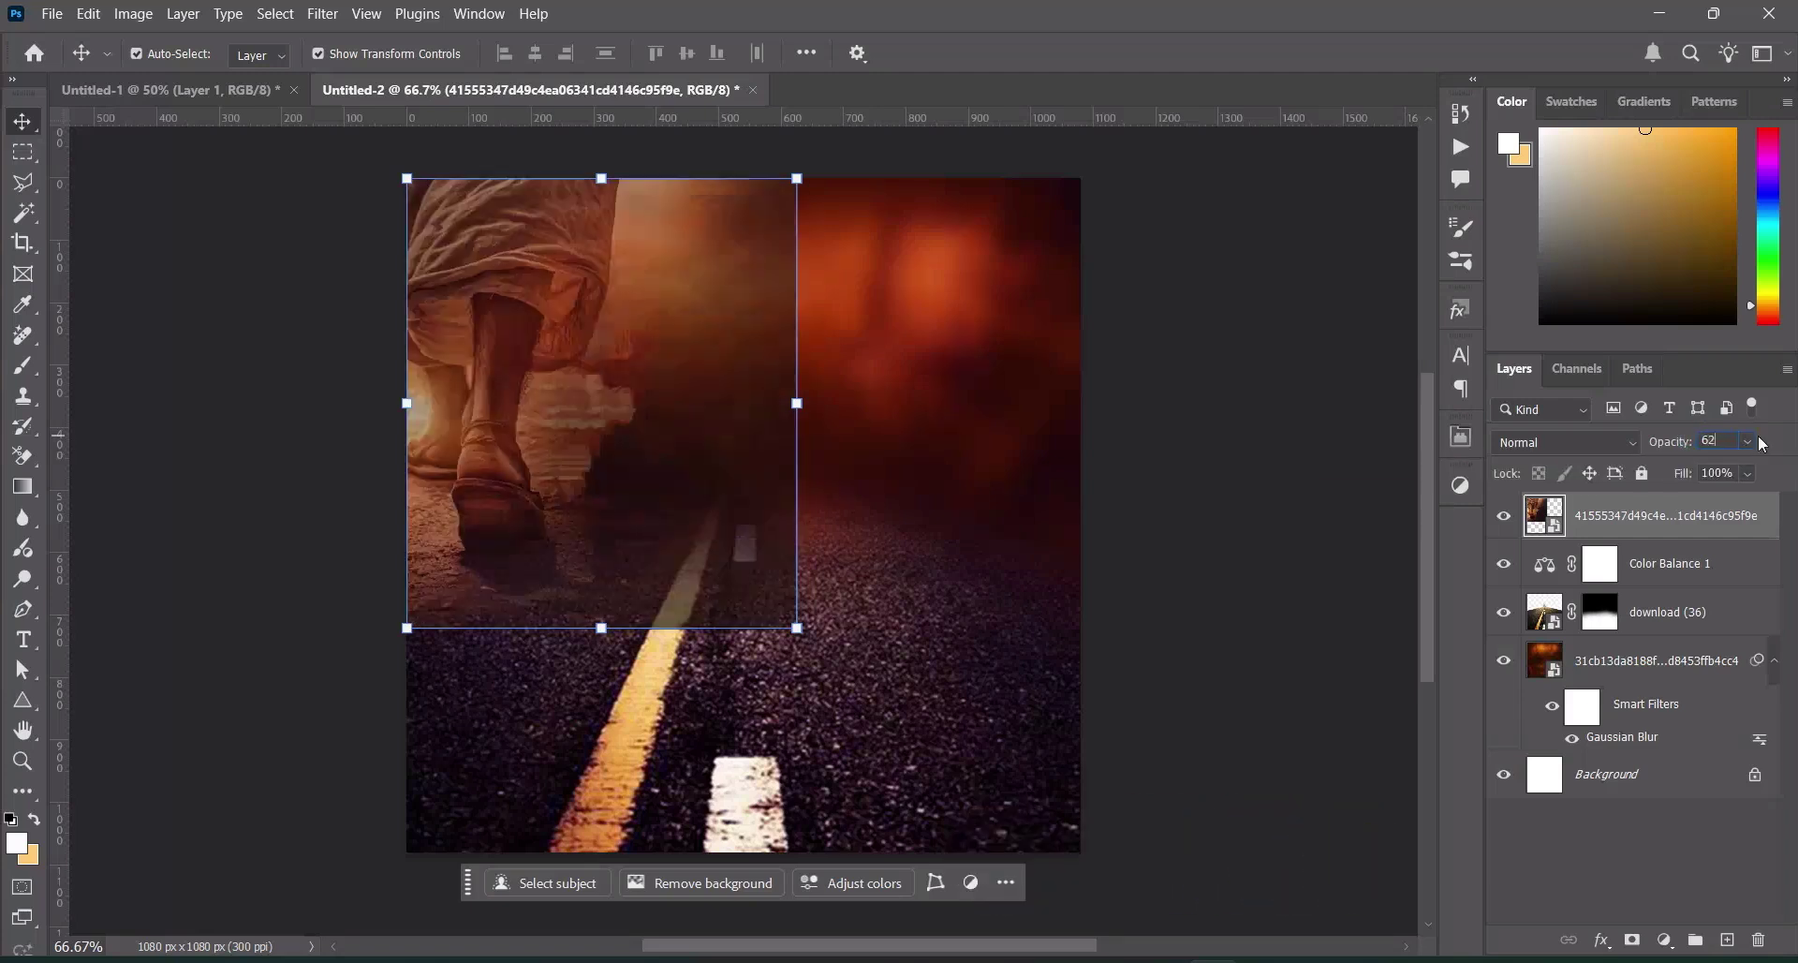
click(1633, 941)
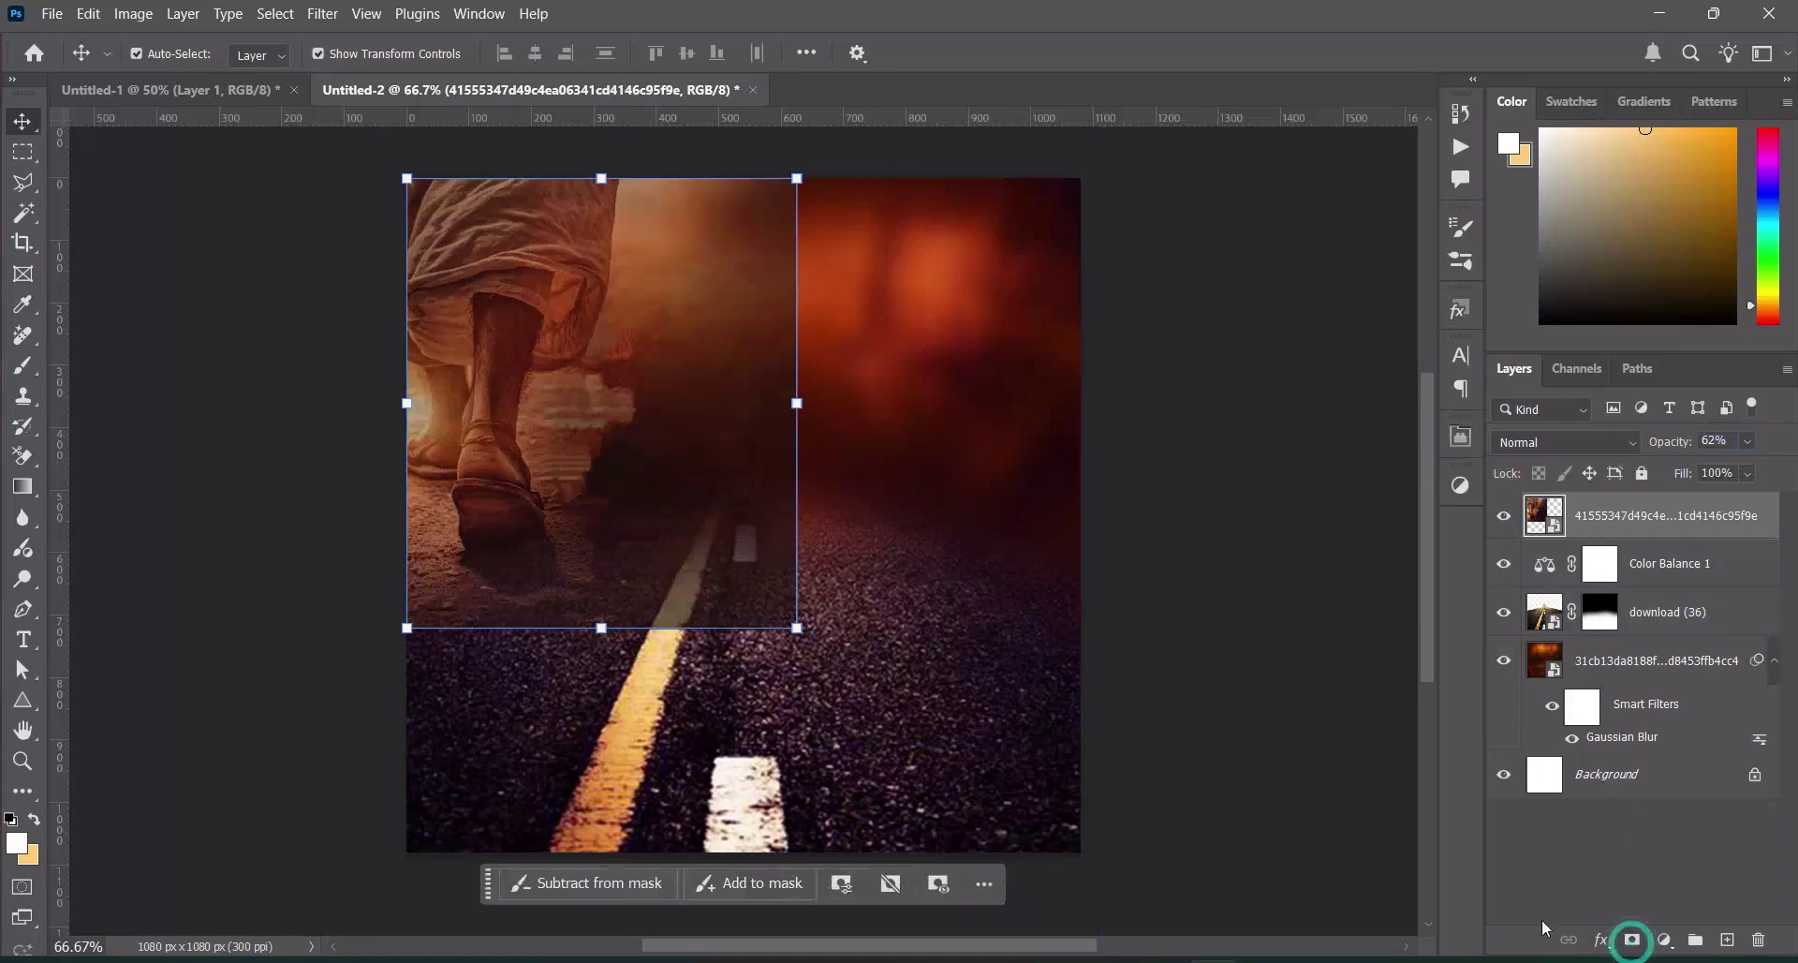
click(23, 366)
mouse_move(421, 683)
mouse_down()
mouse_move(713, 723)
mouse_move(465, 707)
mouse_move(495, 745)
mouse_move(392, 719)
mouse_move(634, 748)
mouse_move(722, 678)
mouse_move(692, 612)
mouse_move(801, 481)
mouse_move(750, 350)
mouse_move(771, 259)
mouse_move(827, 527)
mouse_move(811, 226)
mouse_move(891, 302)
mouse_move(864, 245)
mouse_move(747, 679)
mouse_up()
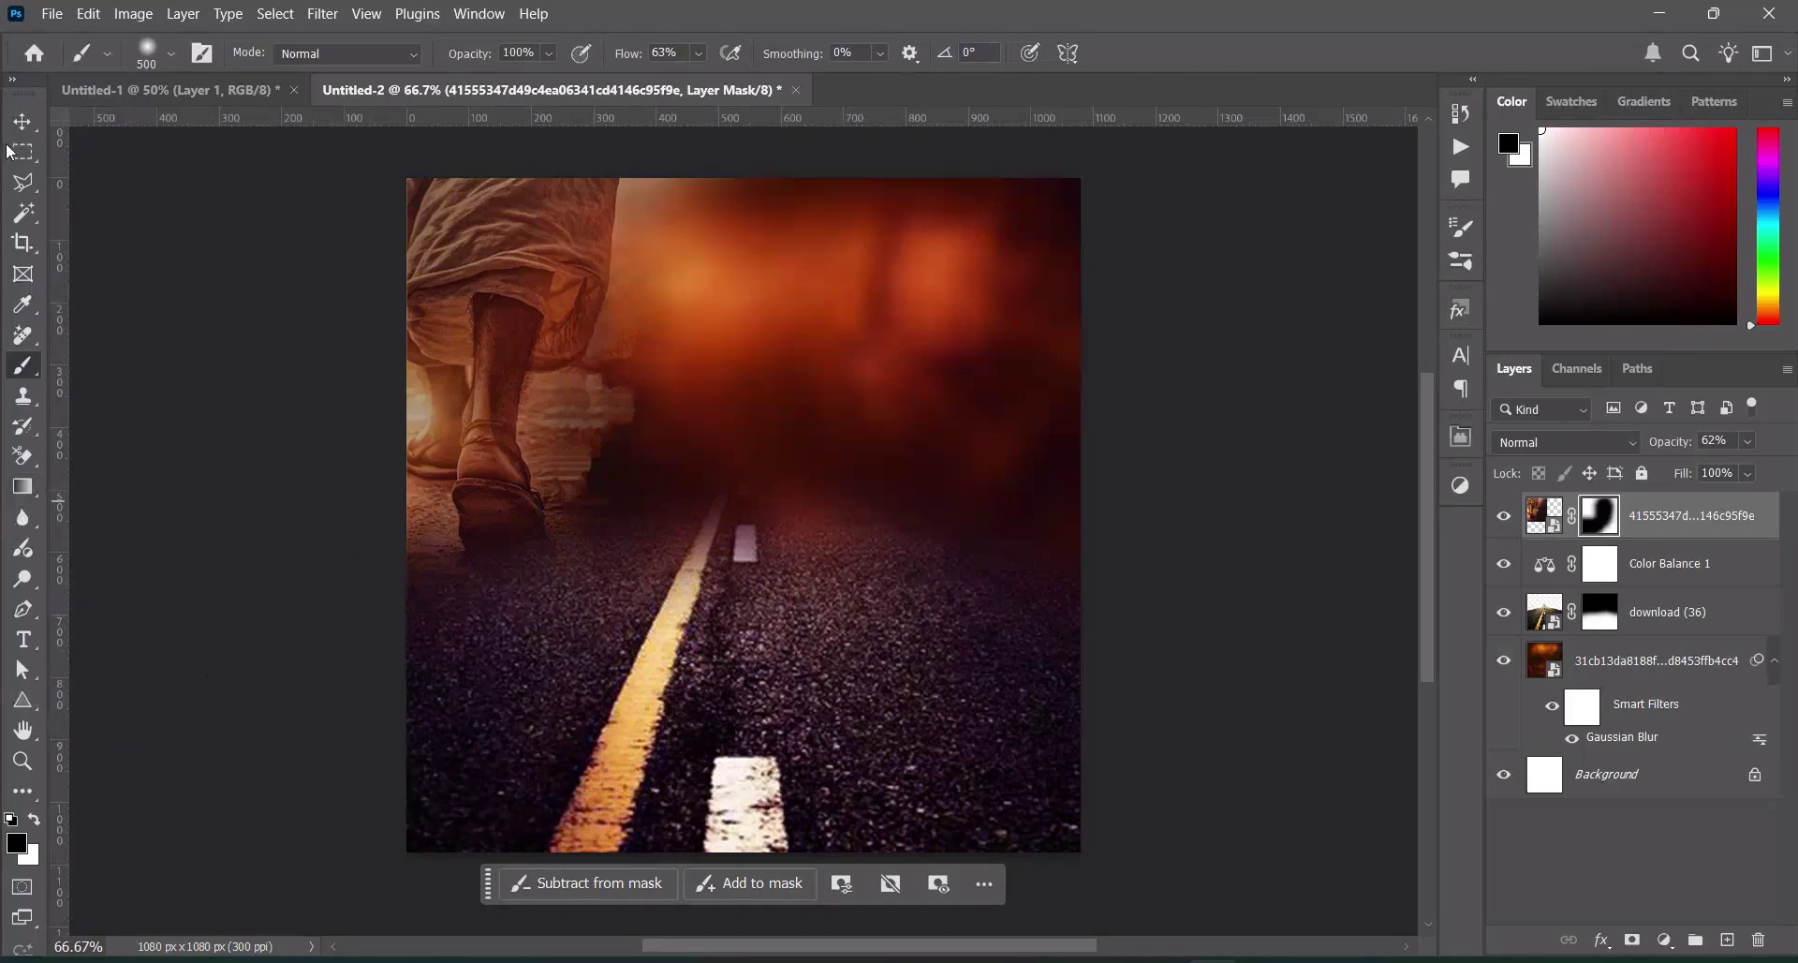
click(23, 121)
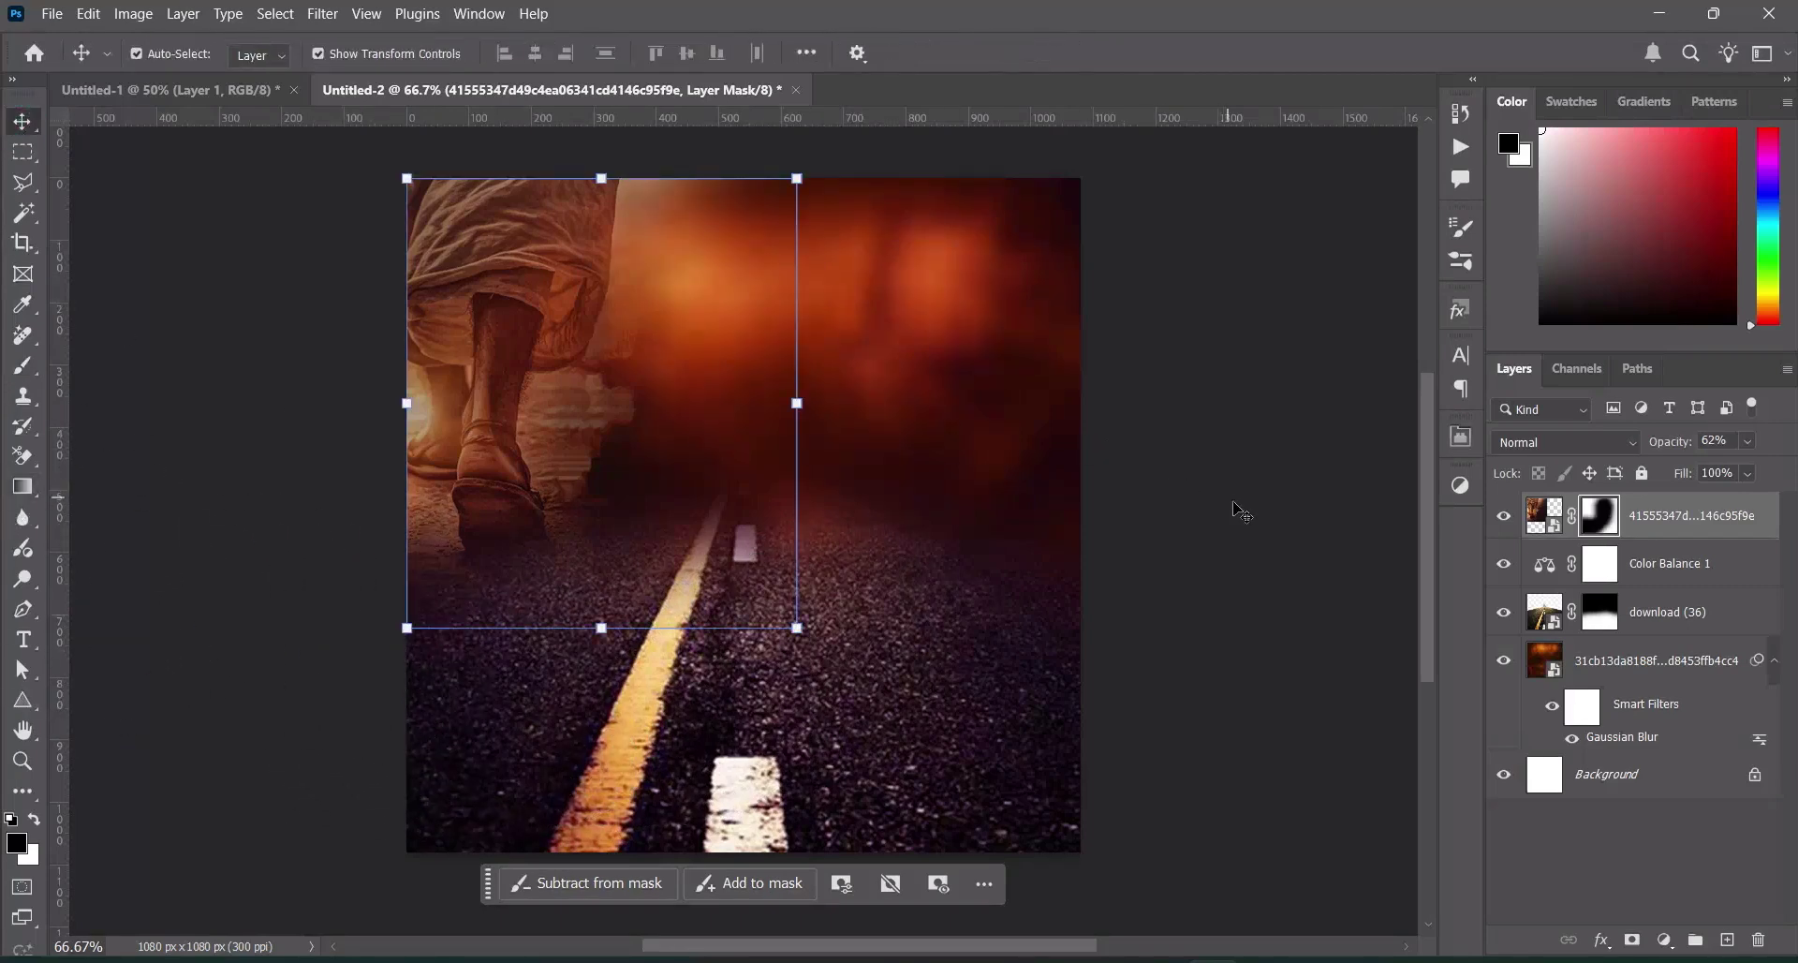
Place the open door image (8fd617ae...) from the flyer folder, scale it to about 19.86% and centre it horizontally in the canvas's upper part
click(698, 960)
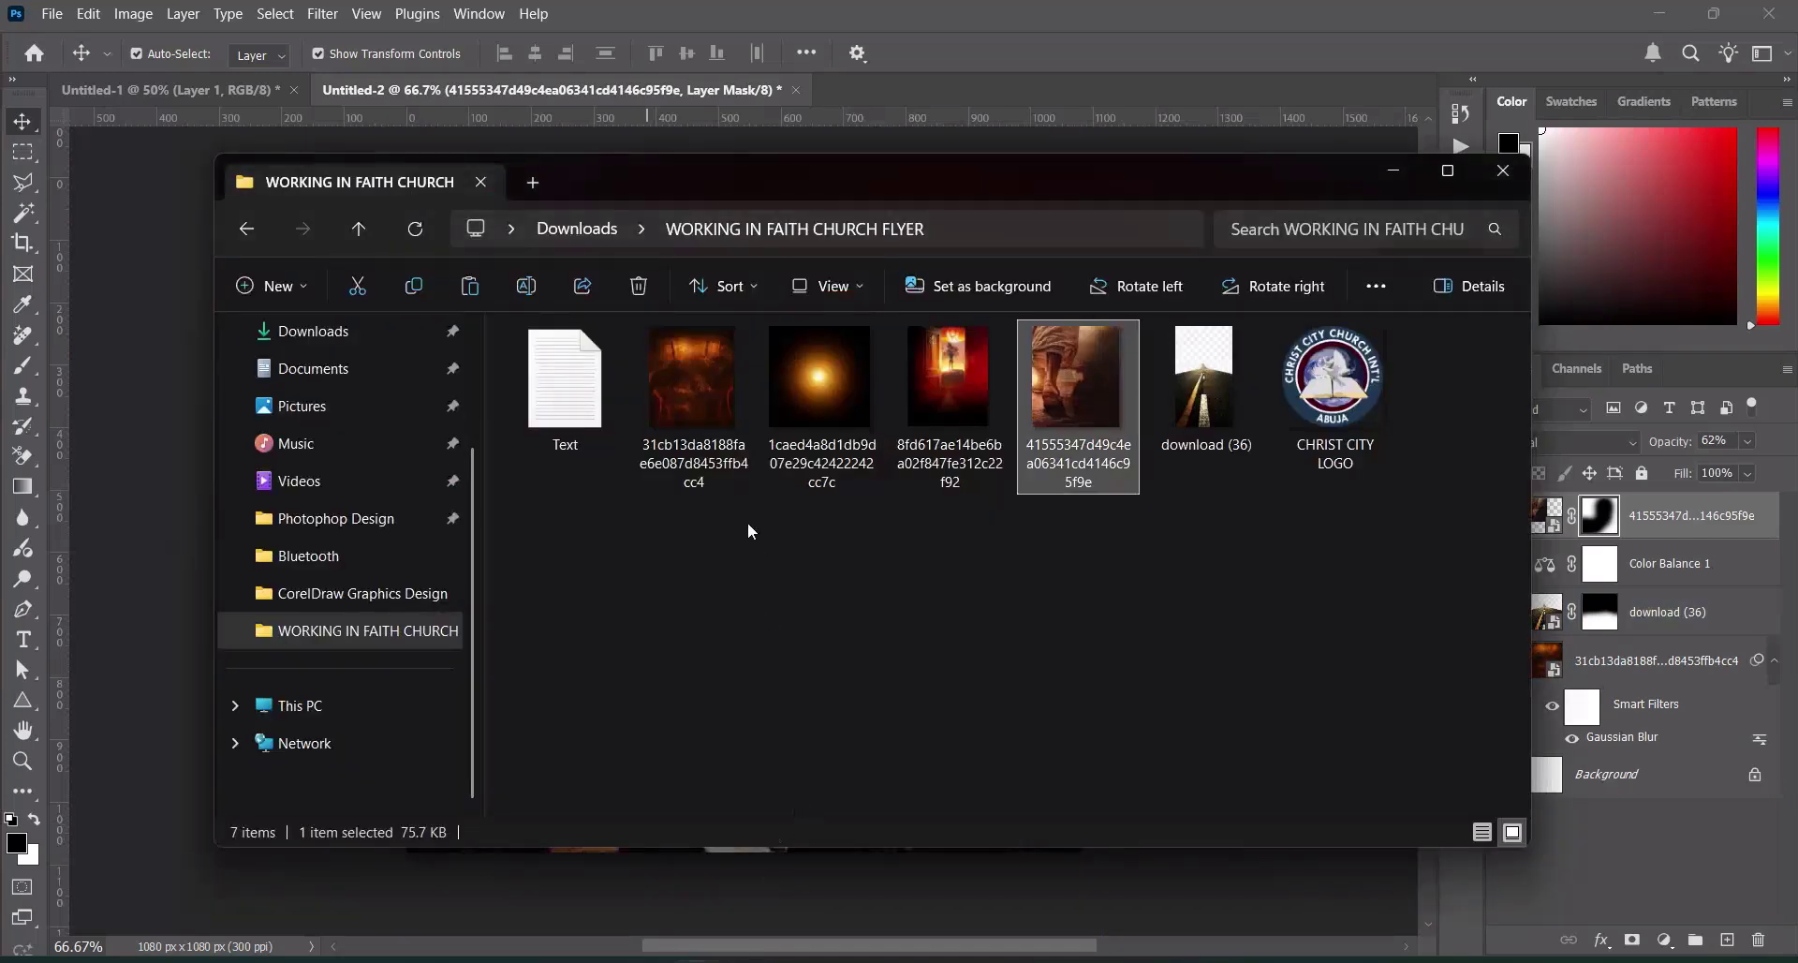
drag(948, 374, 178, 576)
drag(740, 854, 778, 633)
drag(778, 513, 779, 491)
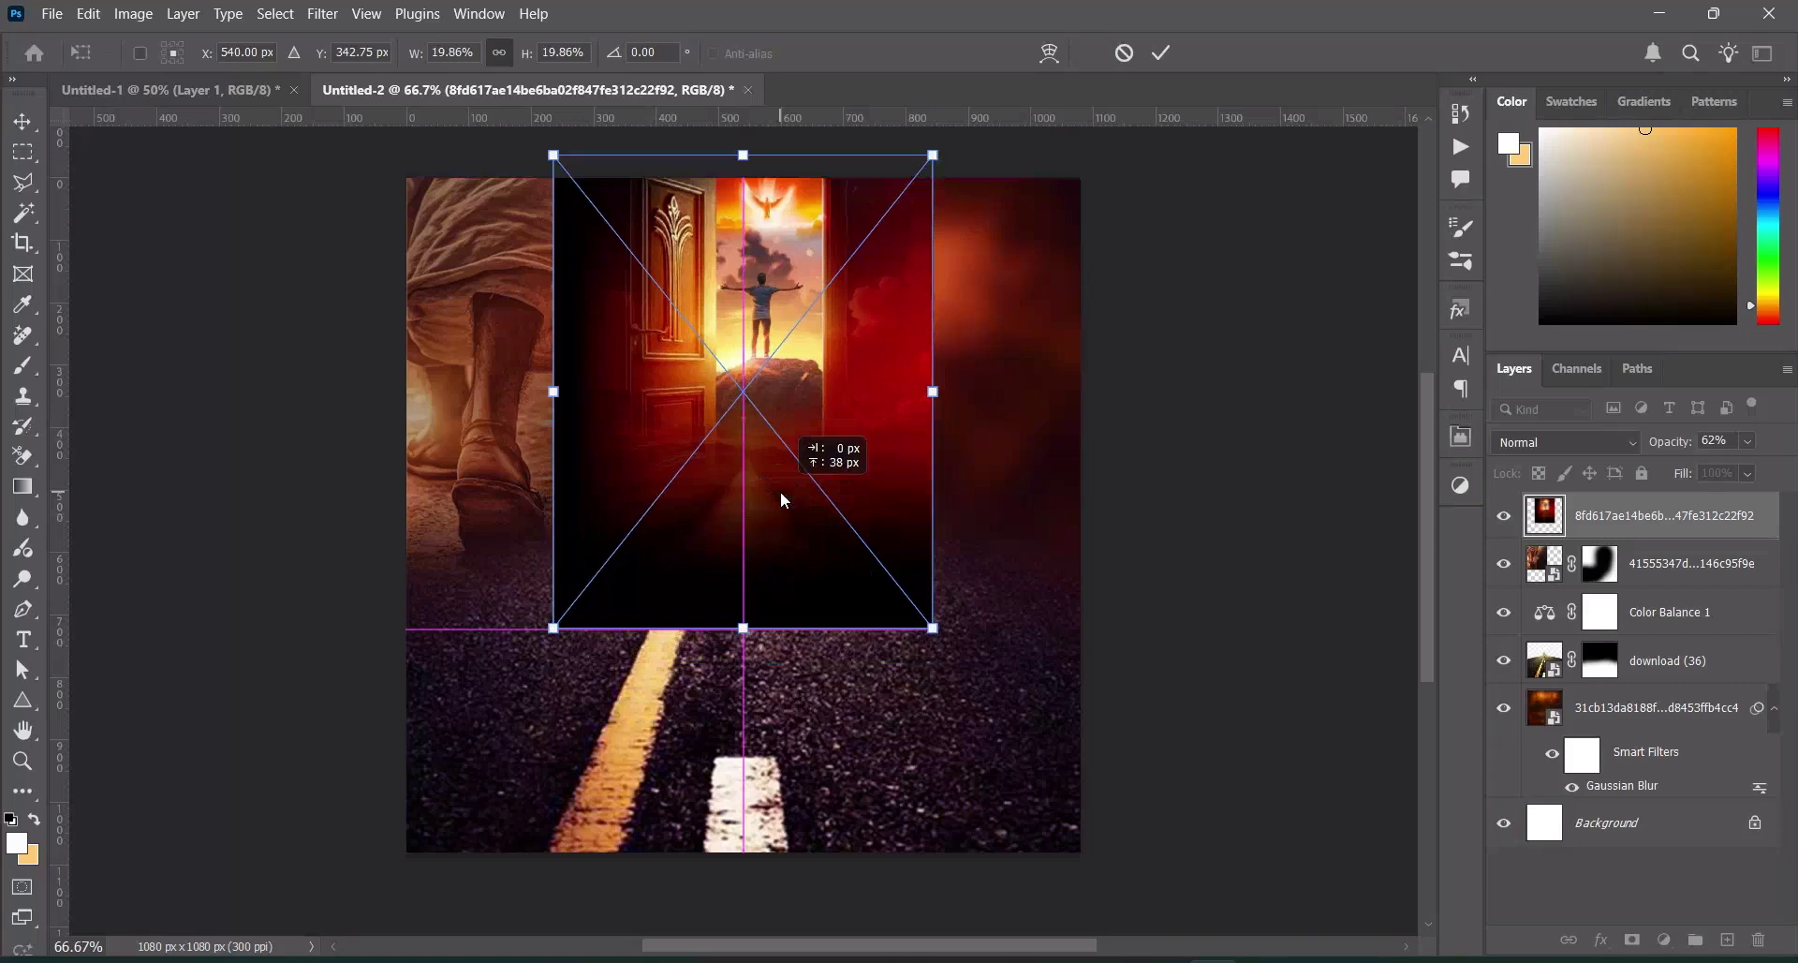
click(1162, 53)
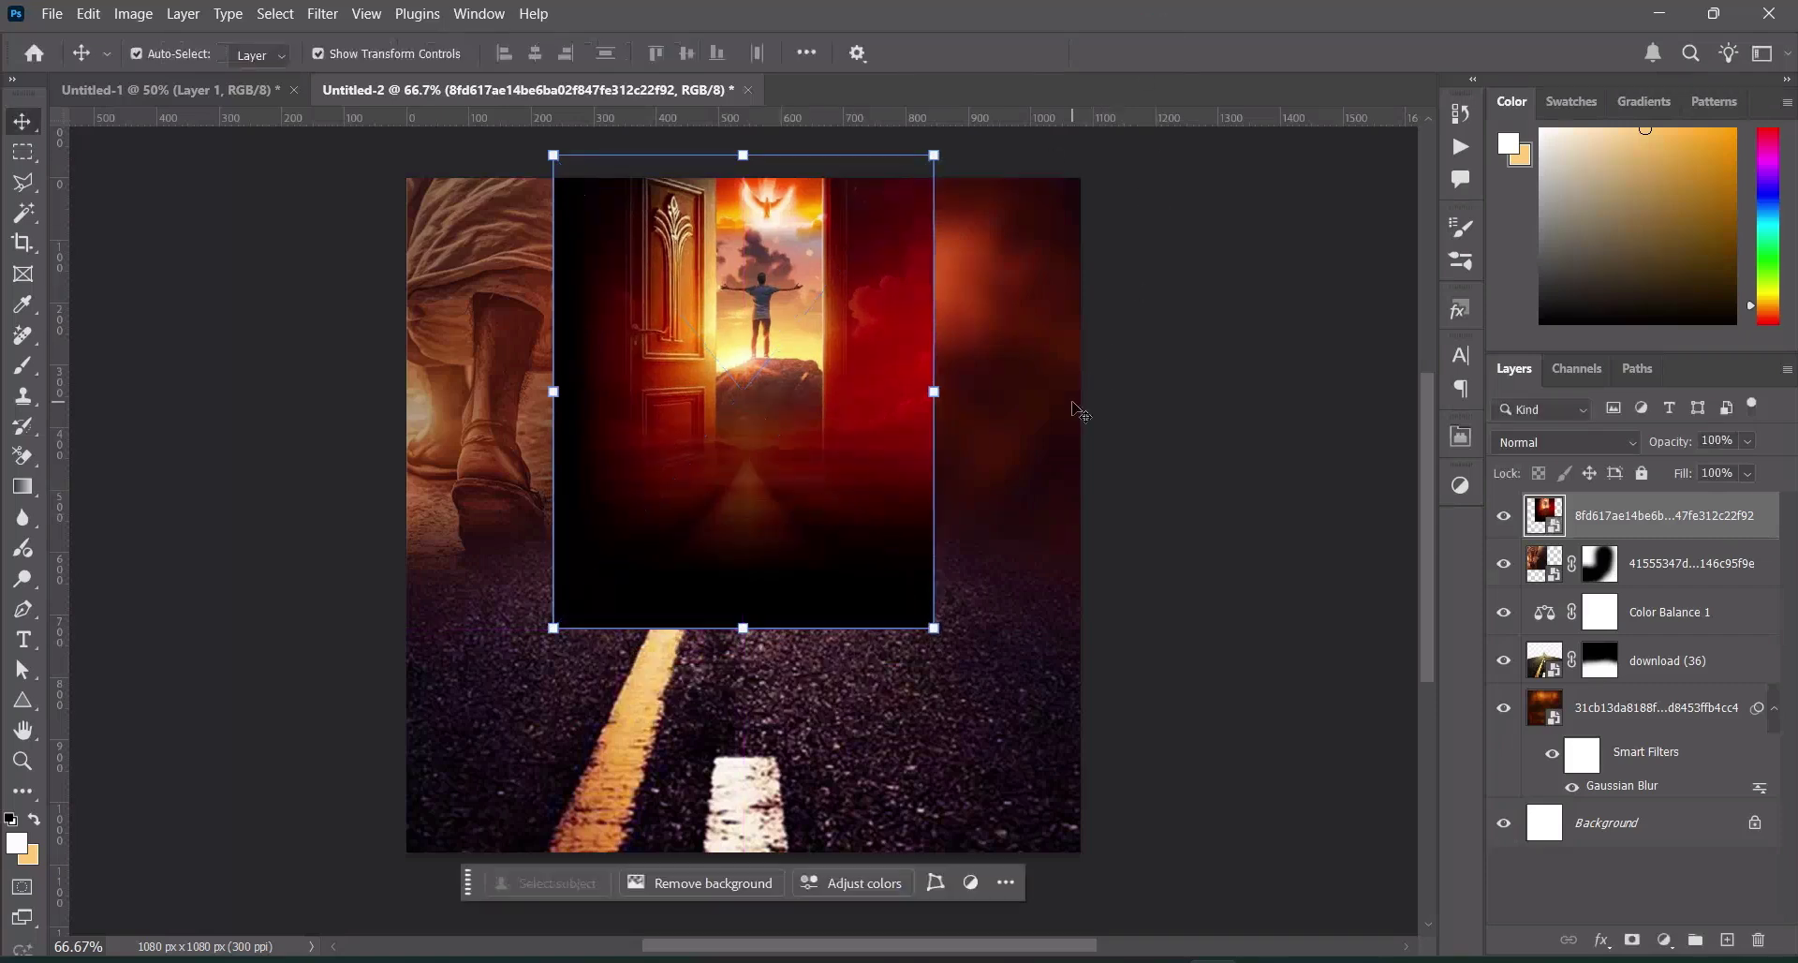
Set the open door layer to 57% opacity and mask out its side and lower edges with a soft black brush
click(1549, 653)
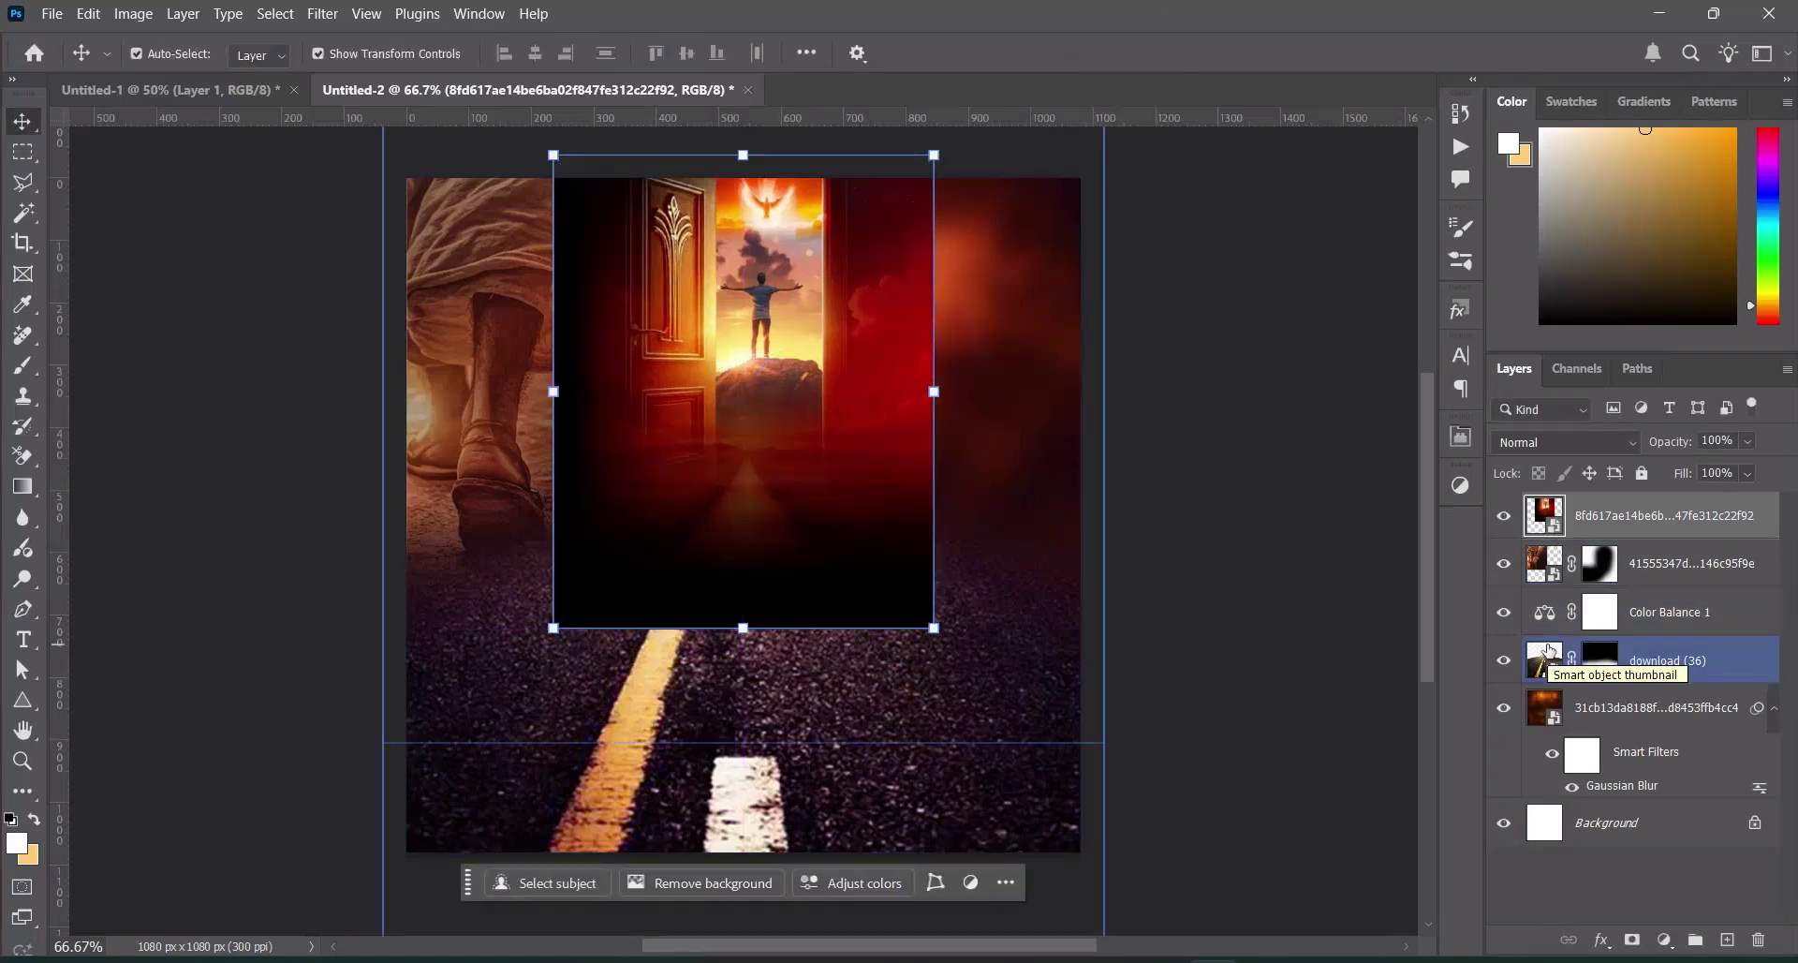
click(1618, 617)
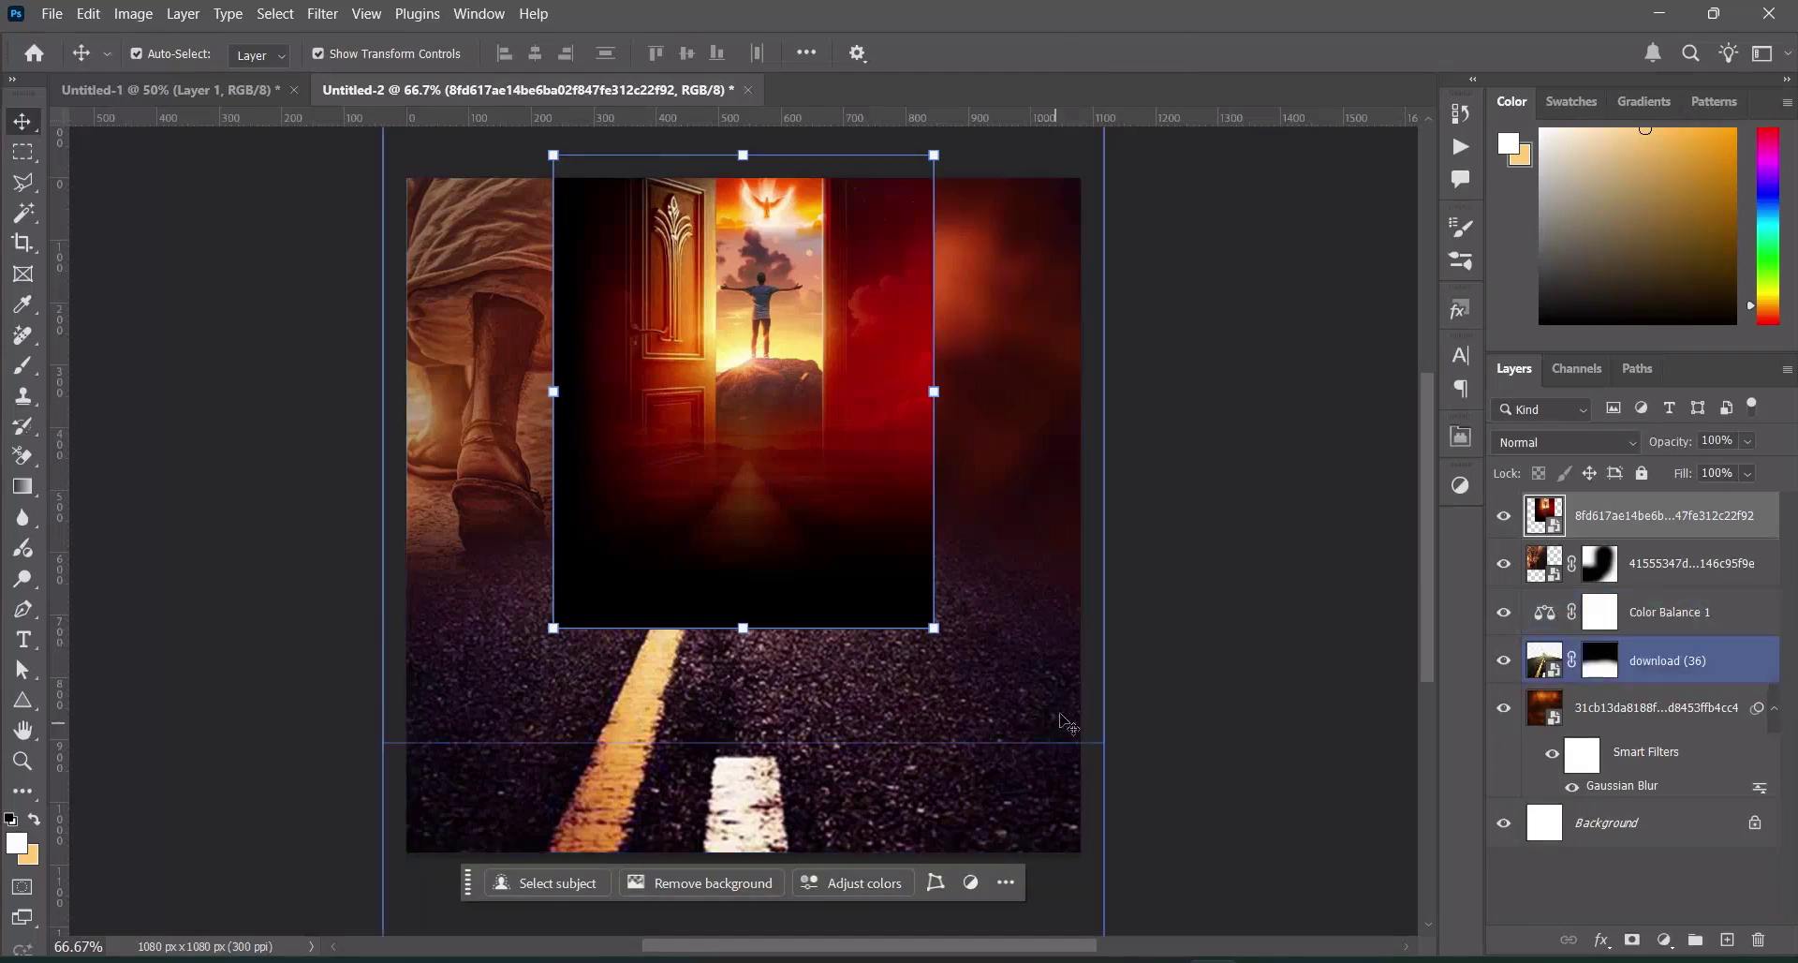
click(1704, 440)
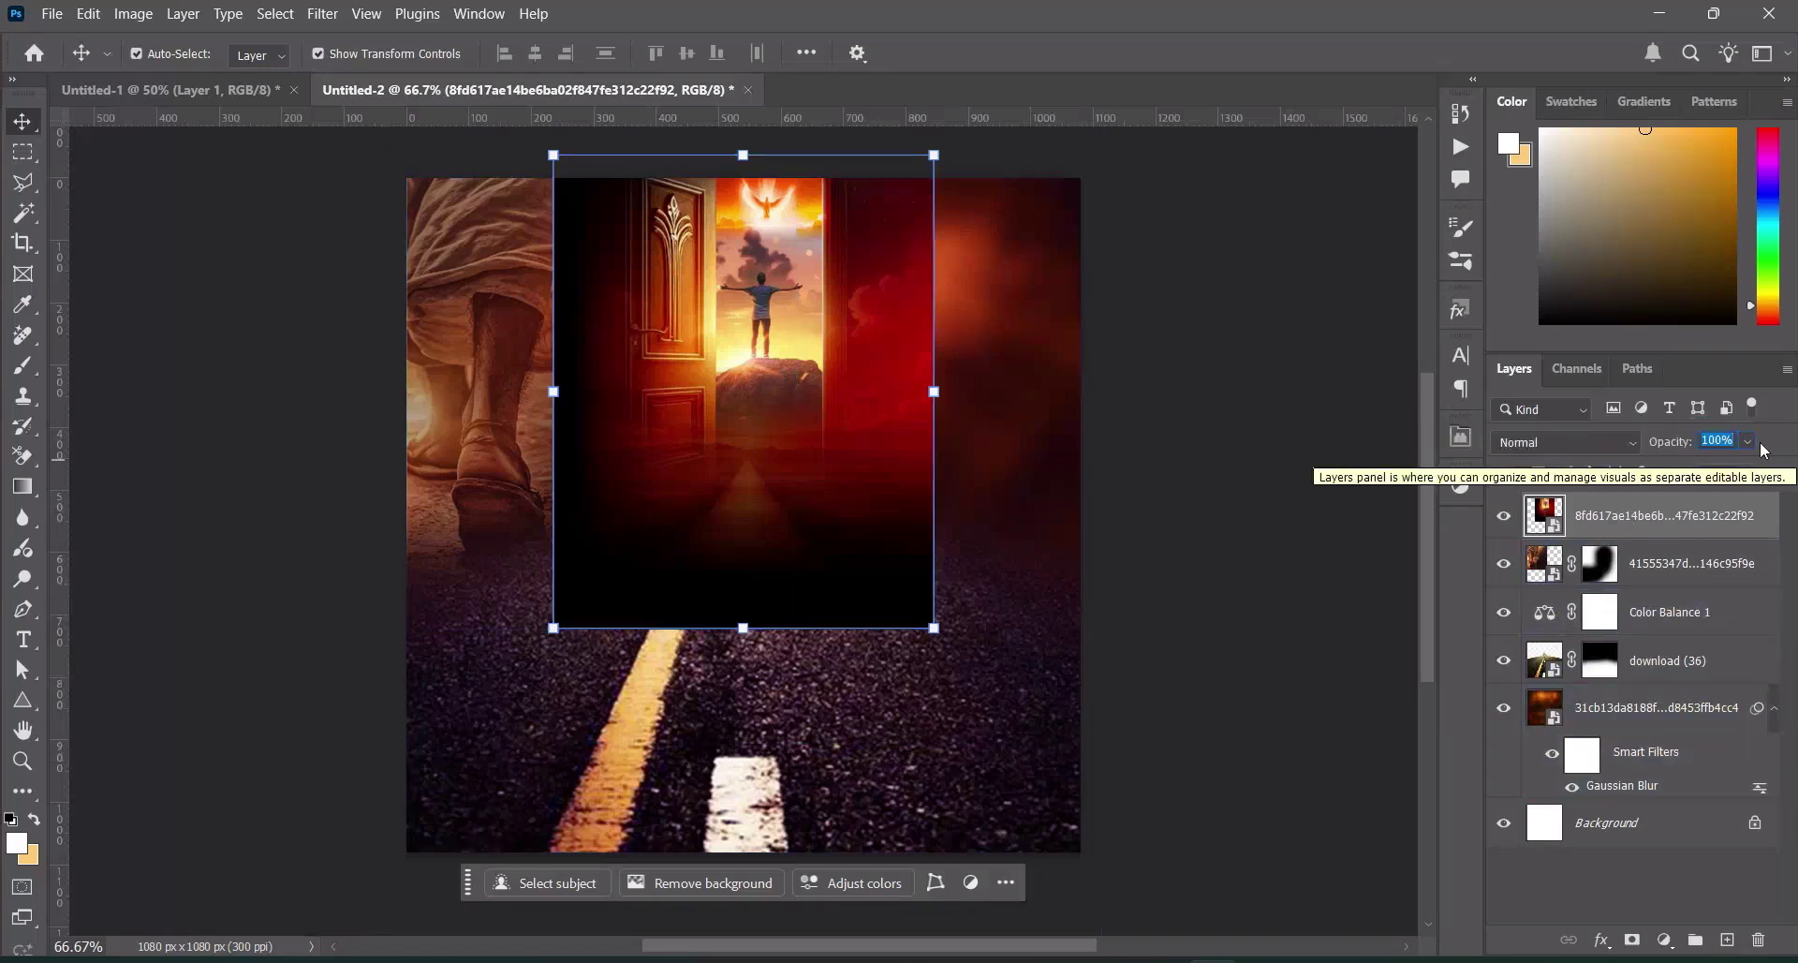
text(57)
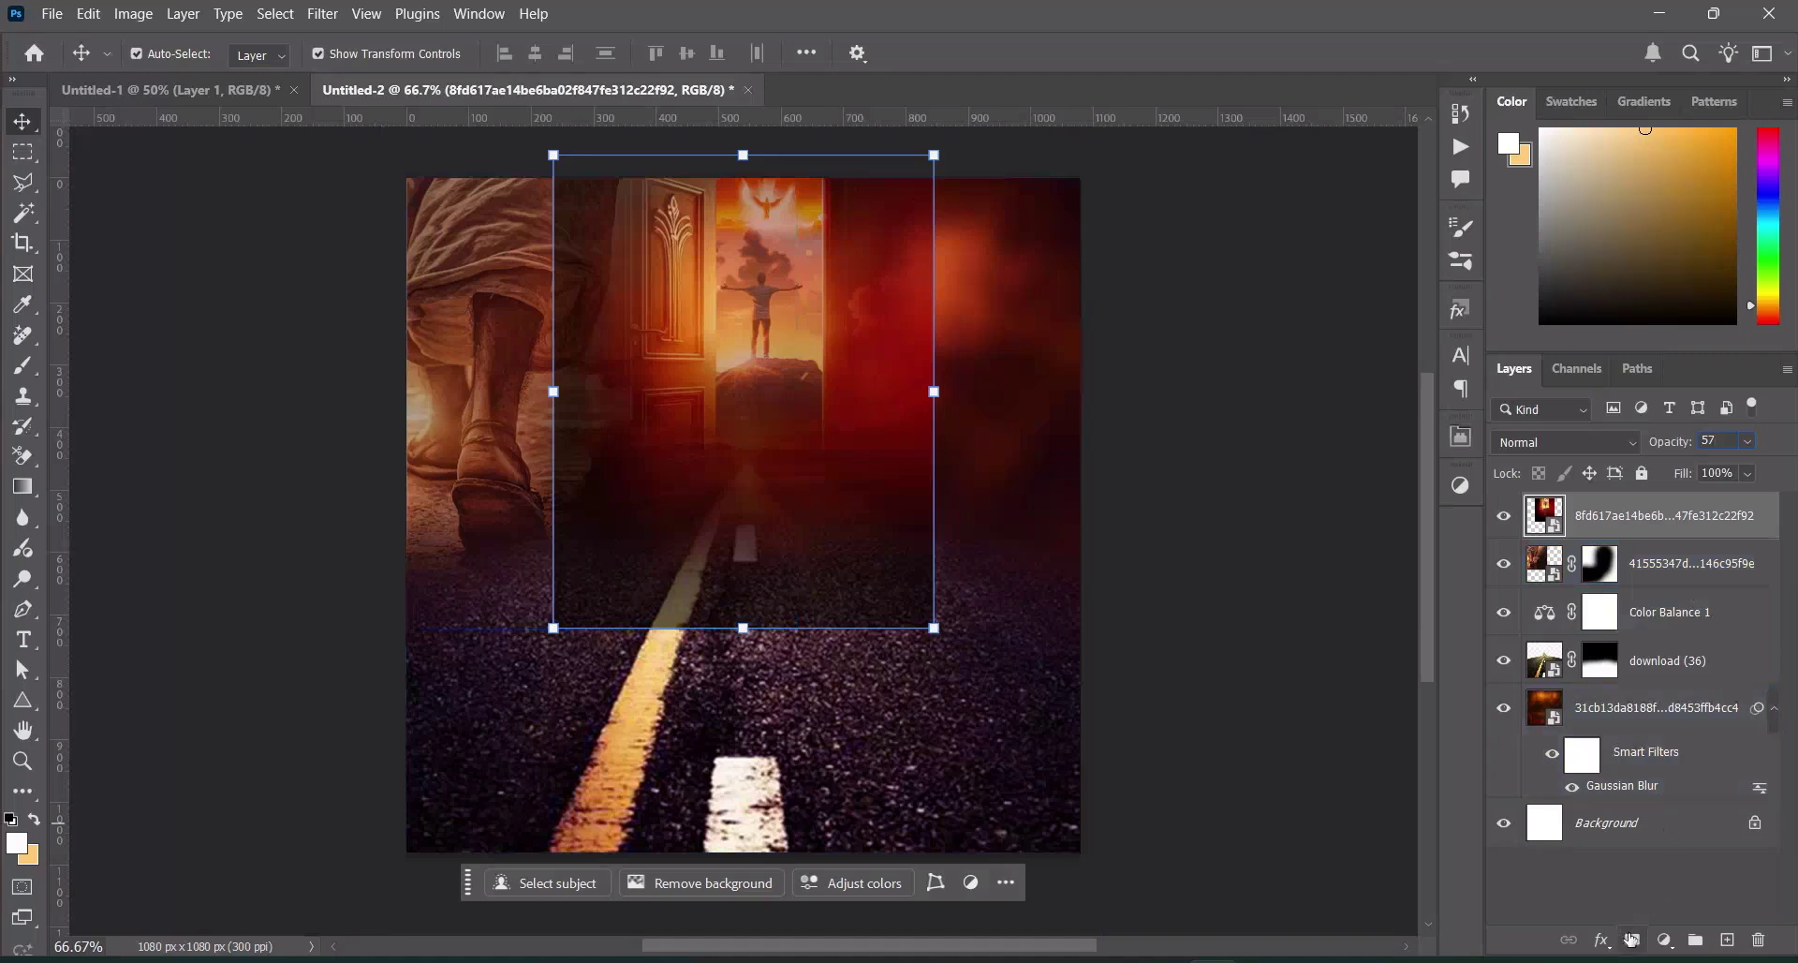
click(1631, 939)
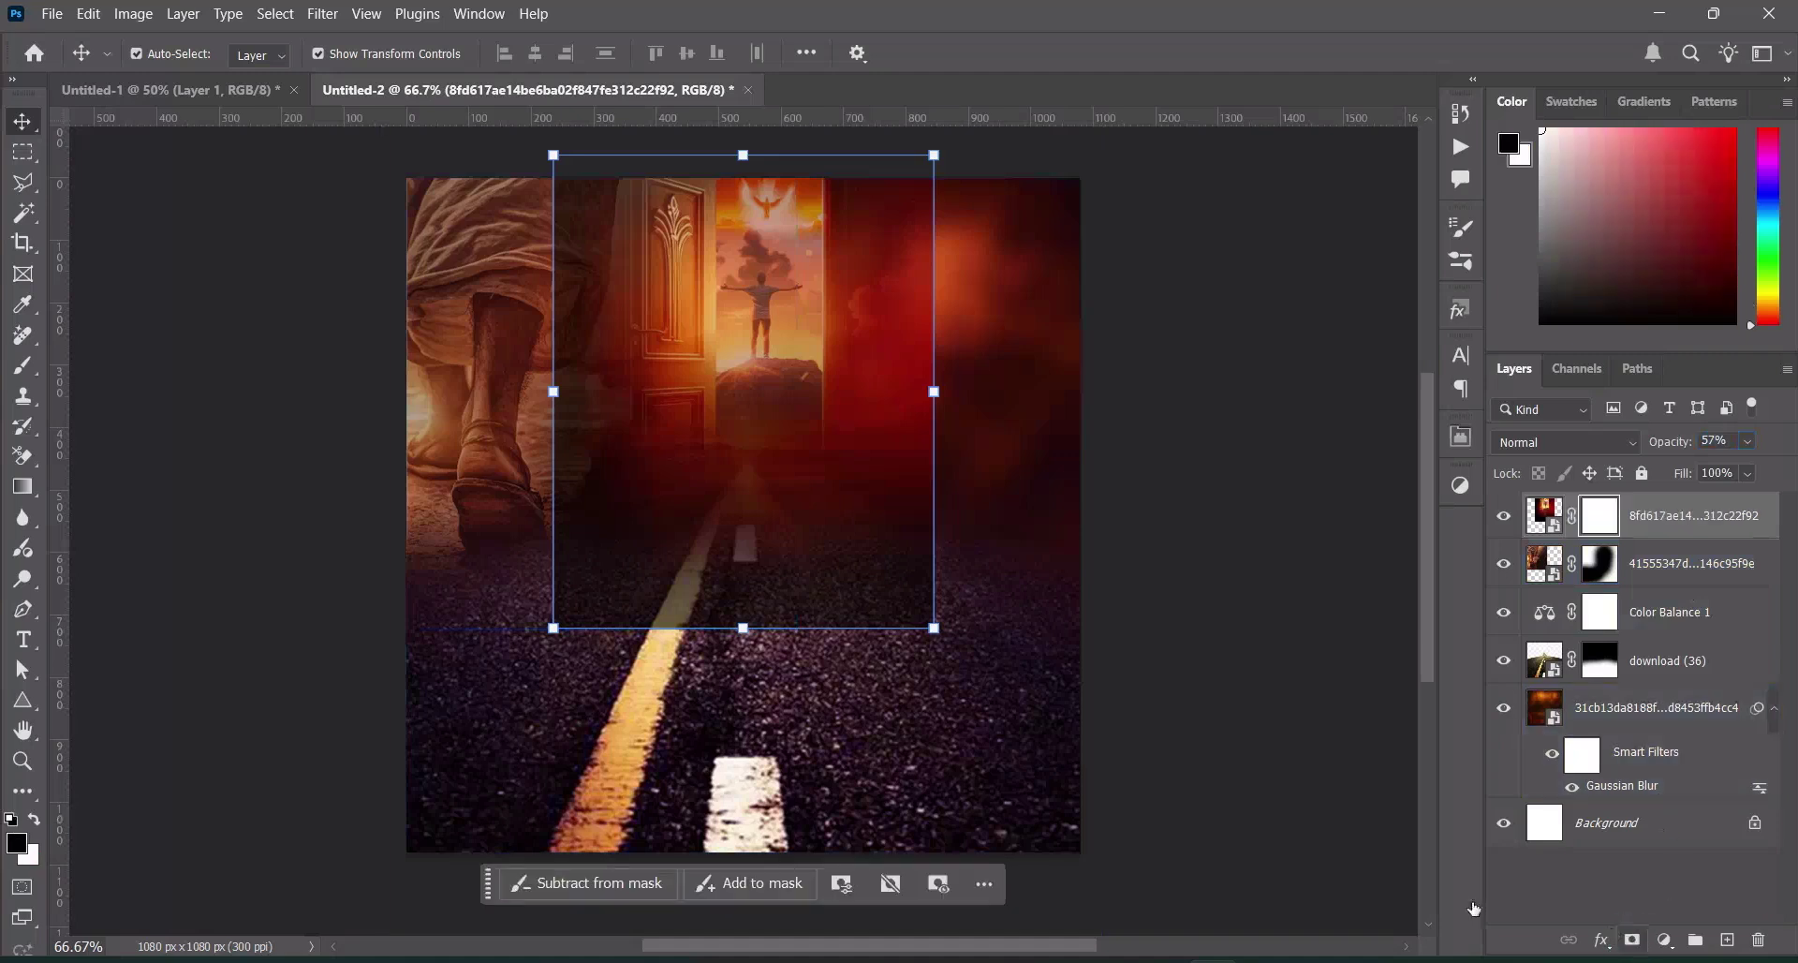
click(23, 368)
mouse_move(663, 729)
mouse_down()
mouse_move(469, 642)
mouse_move(843, 722)
mouse_move(971, 622)
mouse_move(1027, 407)
mouse_move(1015, 209)
mouse_move(989, 655)
mouse_move(394, 542)
mouse_move(449, 550)
mouse_move(503, 264)
mouse_move(492, 704)
mouse_move(755, 650)
mouse_move(449, 496)
mouse_up()
click(21, 124)
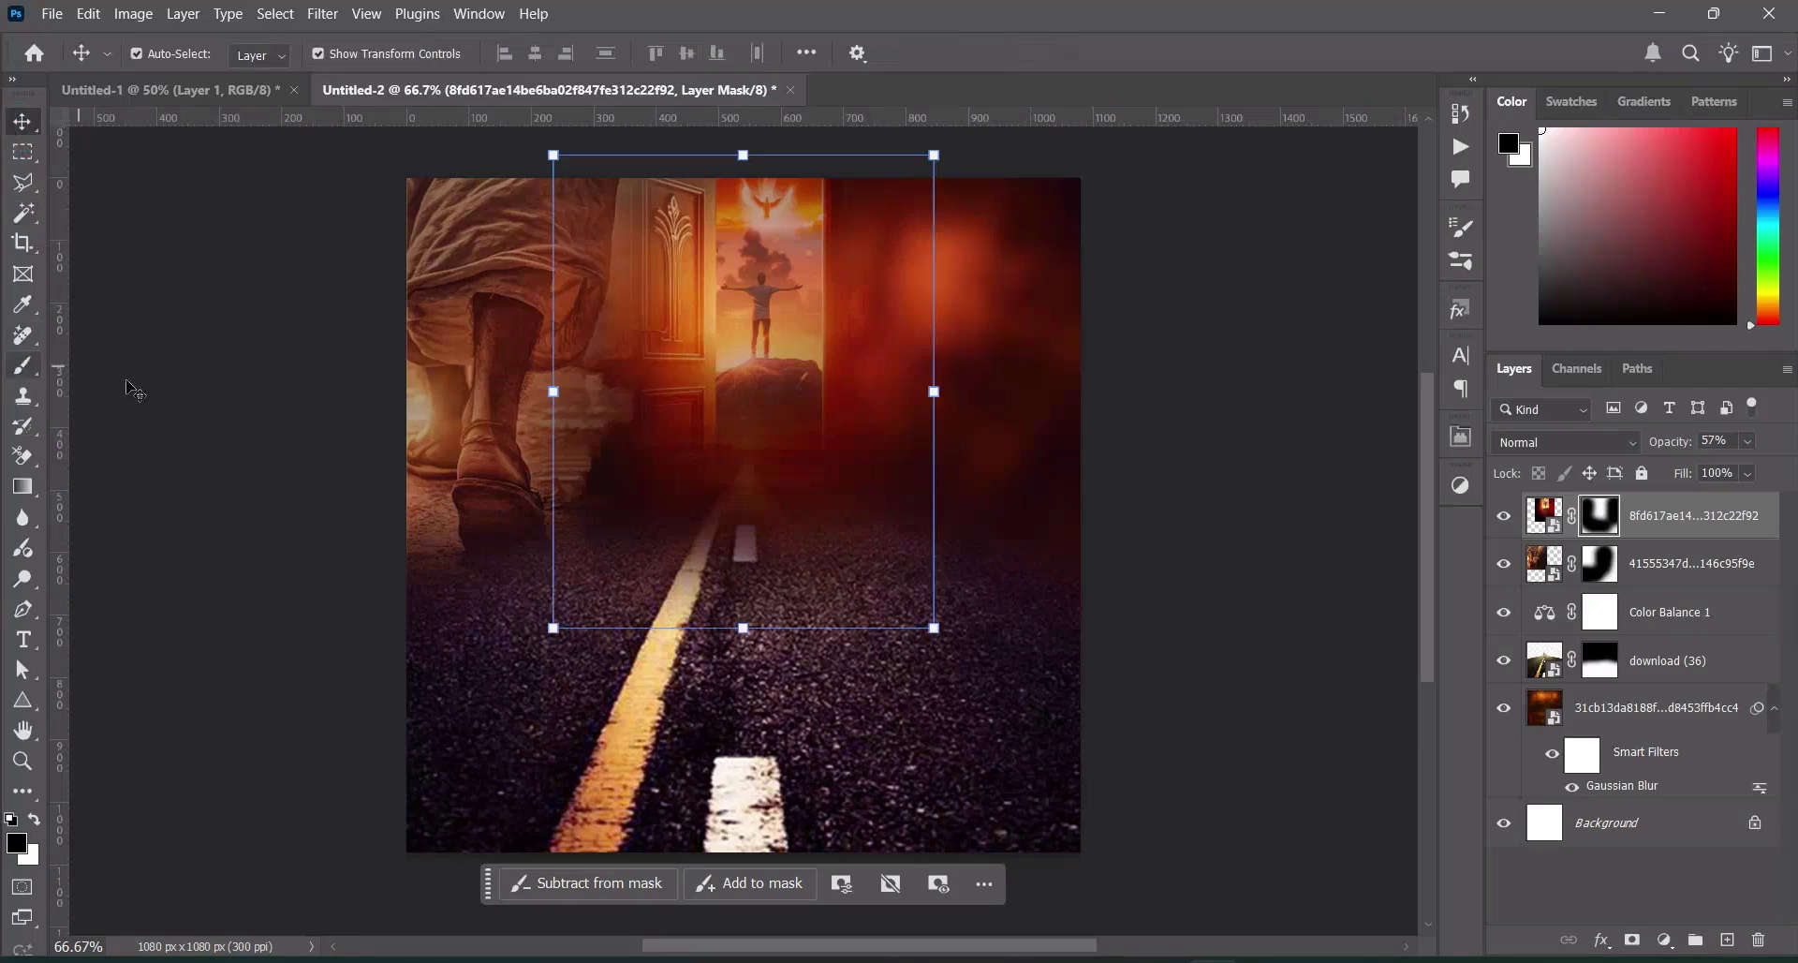
click(1172, 652)
click(1059, 450)
click(871, 393)
click(1135, 450)
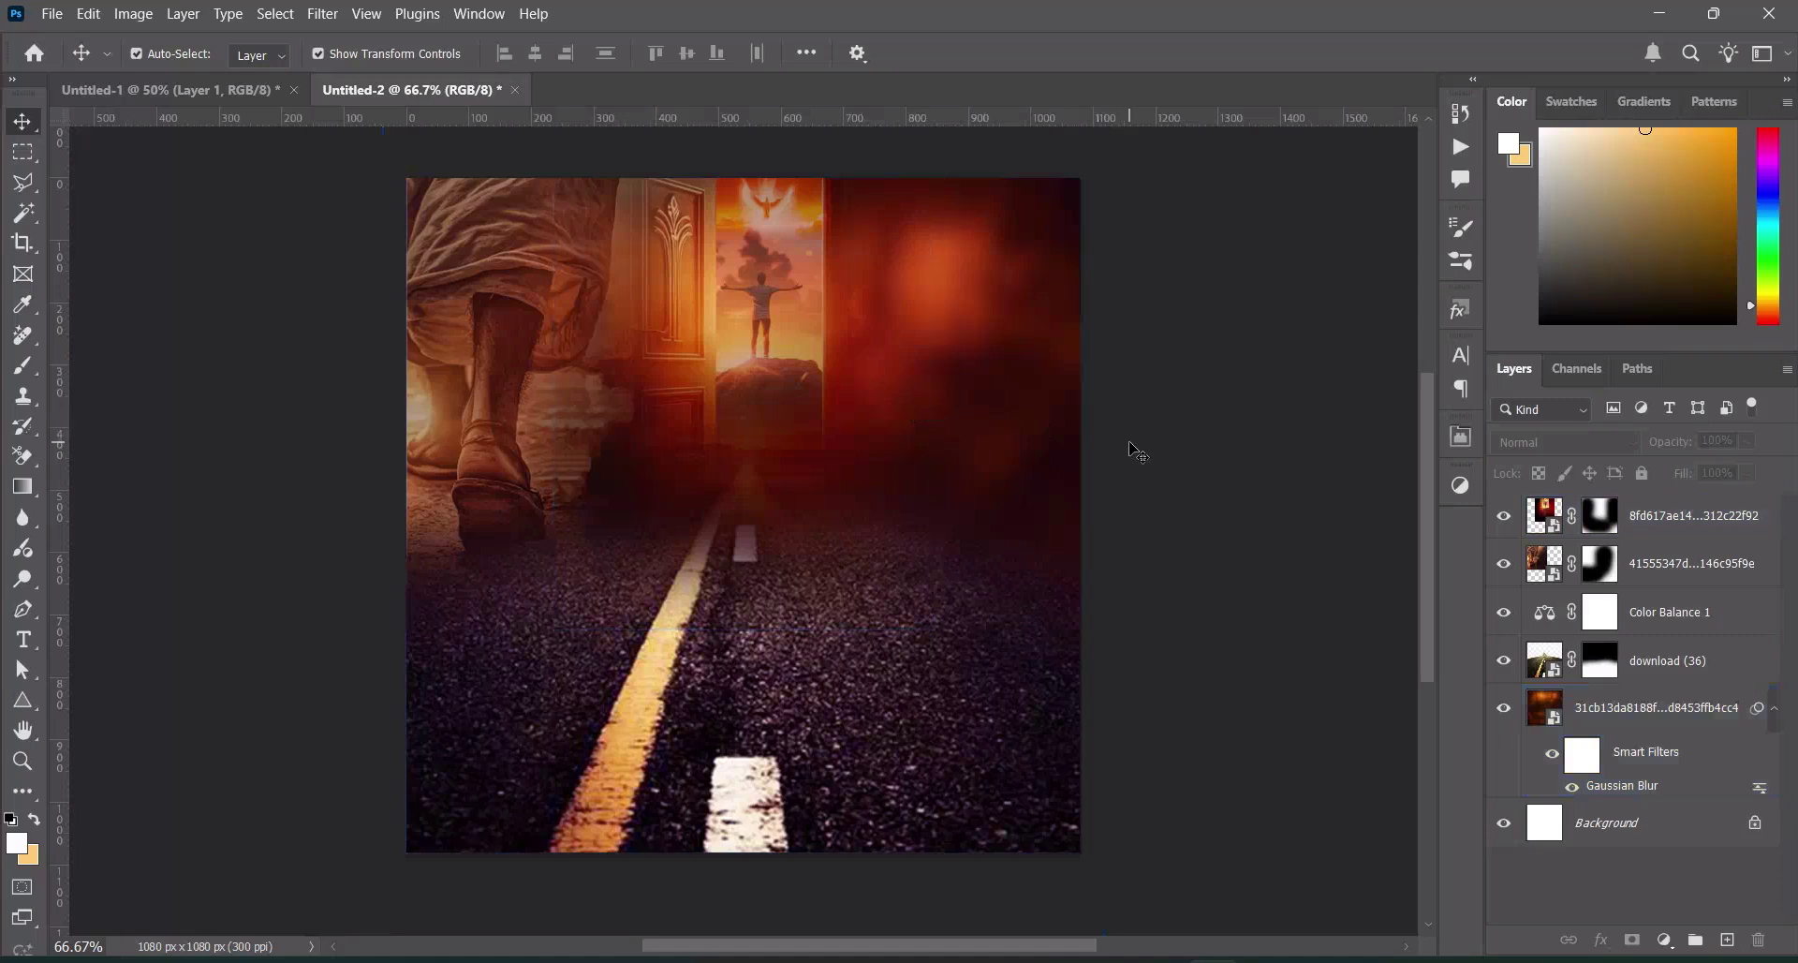
click(988, 367)
click(828, 592)
click(805, 615)
click(684, 415)
click(571, 432)
click(618, 524)
Place the CHRIST CITY LOGO image from the flyer folder and scale it down to a small badge just below the door
click(749, 936)
mouse_move(702, 955)
click(698, 848)
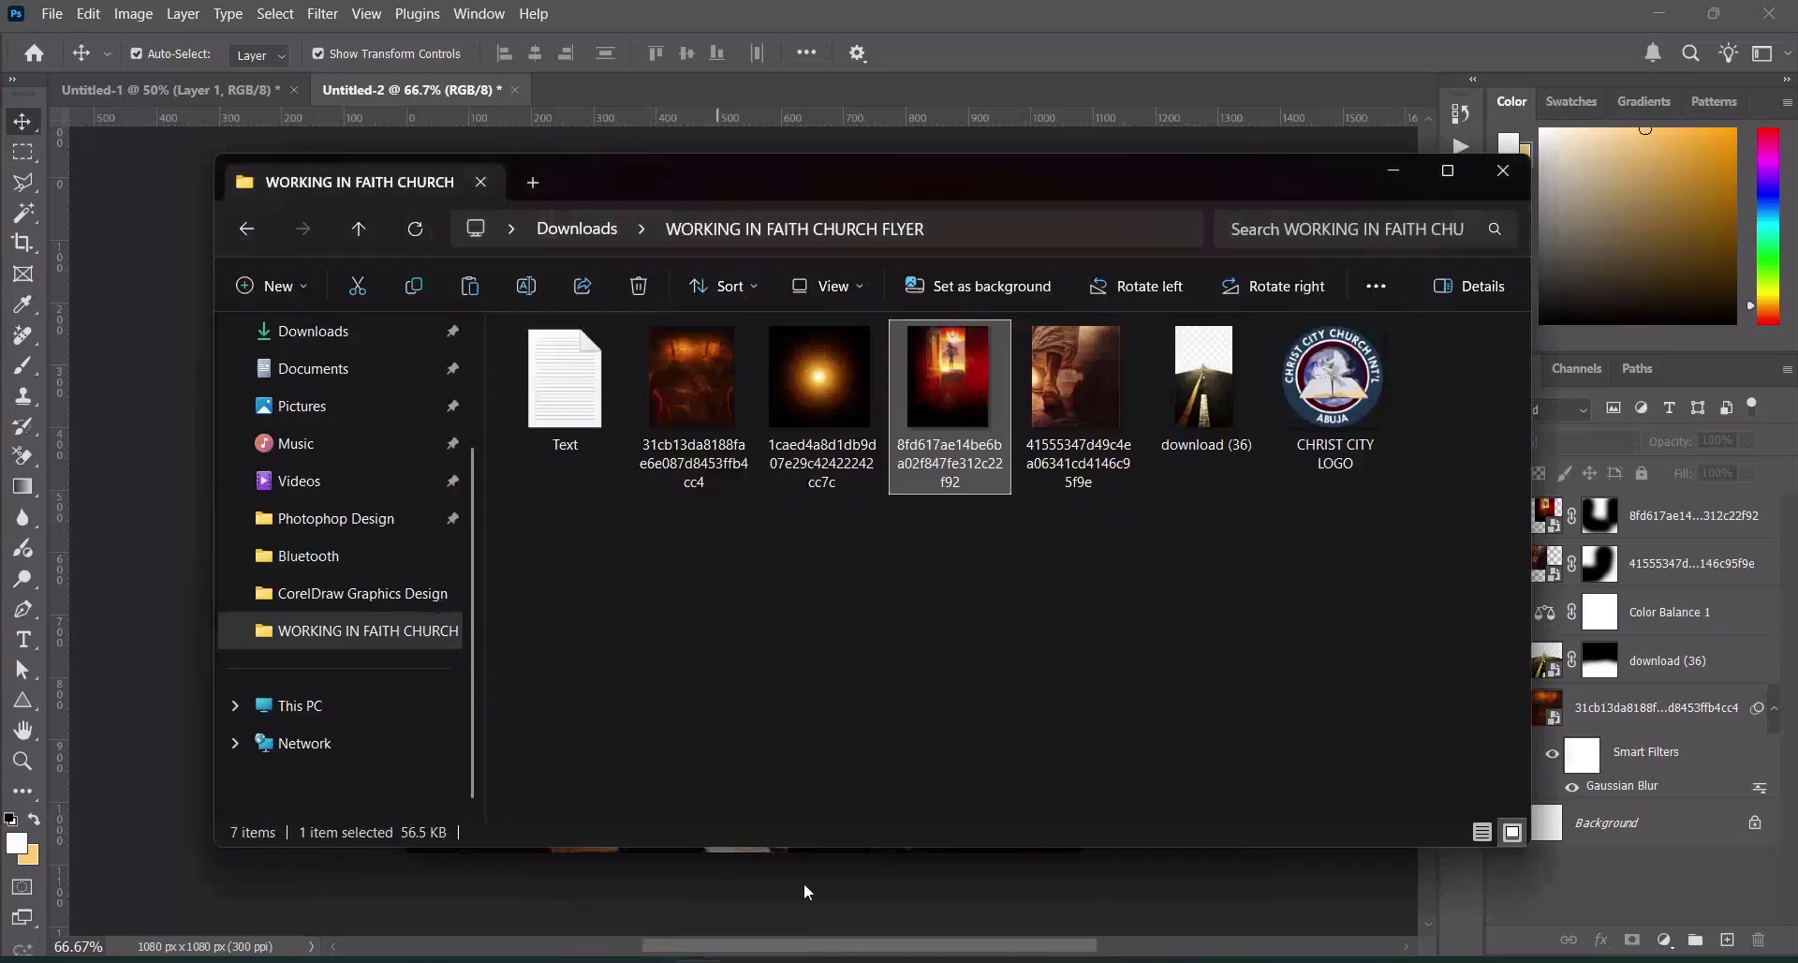
click(1313, 416)
drag(1313, 416, 218, 523)
drag(755, 763, 743, 374)
drag(735, 251, 749, 346)
drag(710, 431, 712, 487)
key(Return)
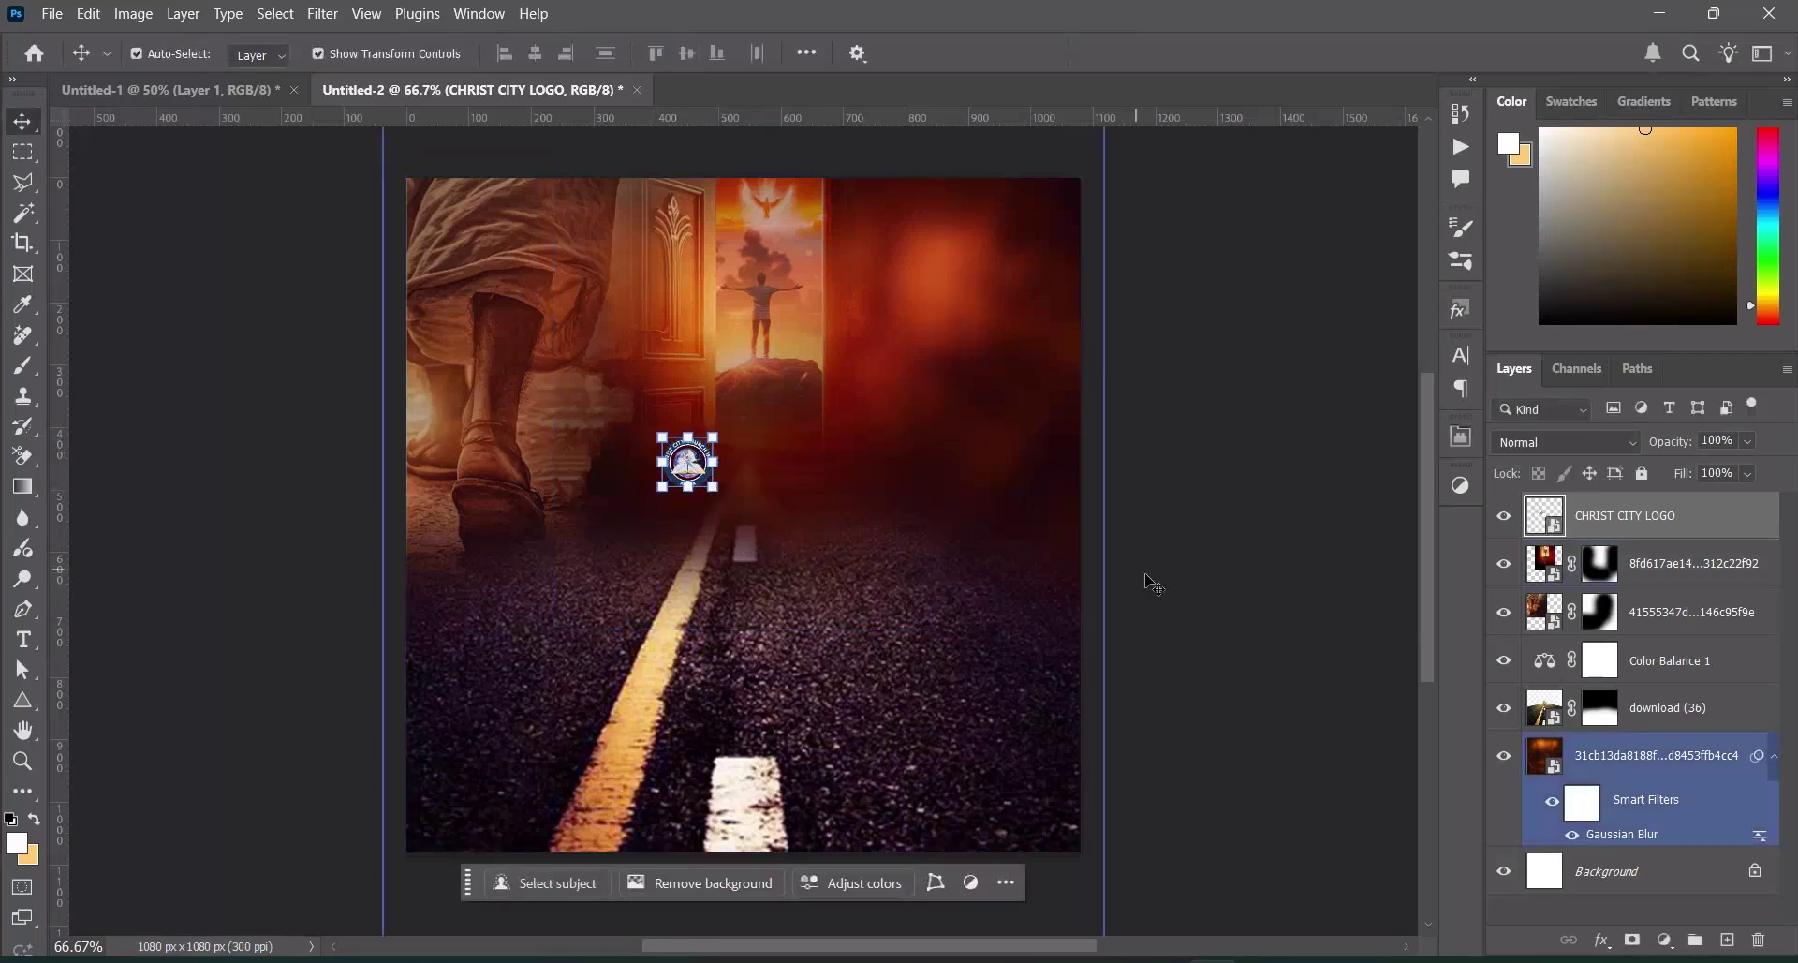
Copy the three lines "CHRIST / CITY CHURCH / INT'L MINISTRY" from Text.txt and return to Photoshop
click(1042, 910)
key(alt+Tab)
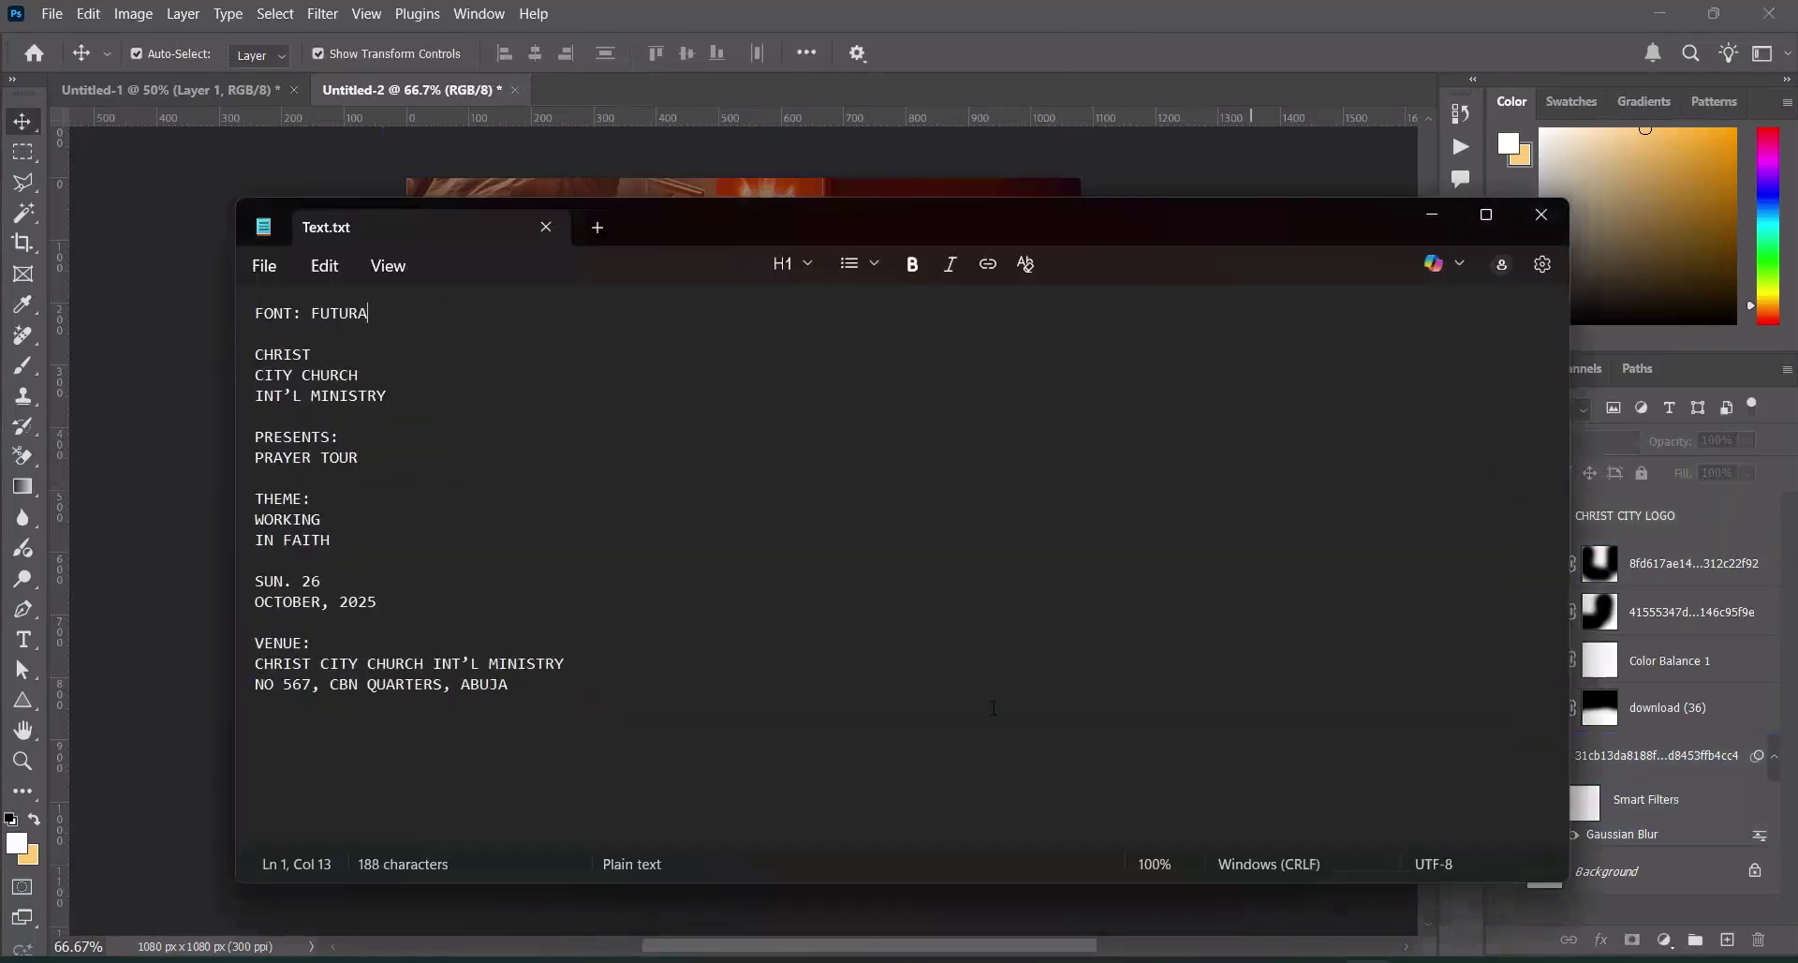
drag(253, 353, 422, 401)
key(ctrl+c)
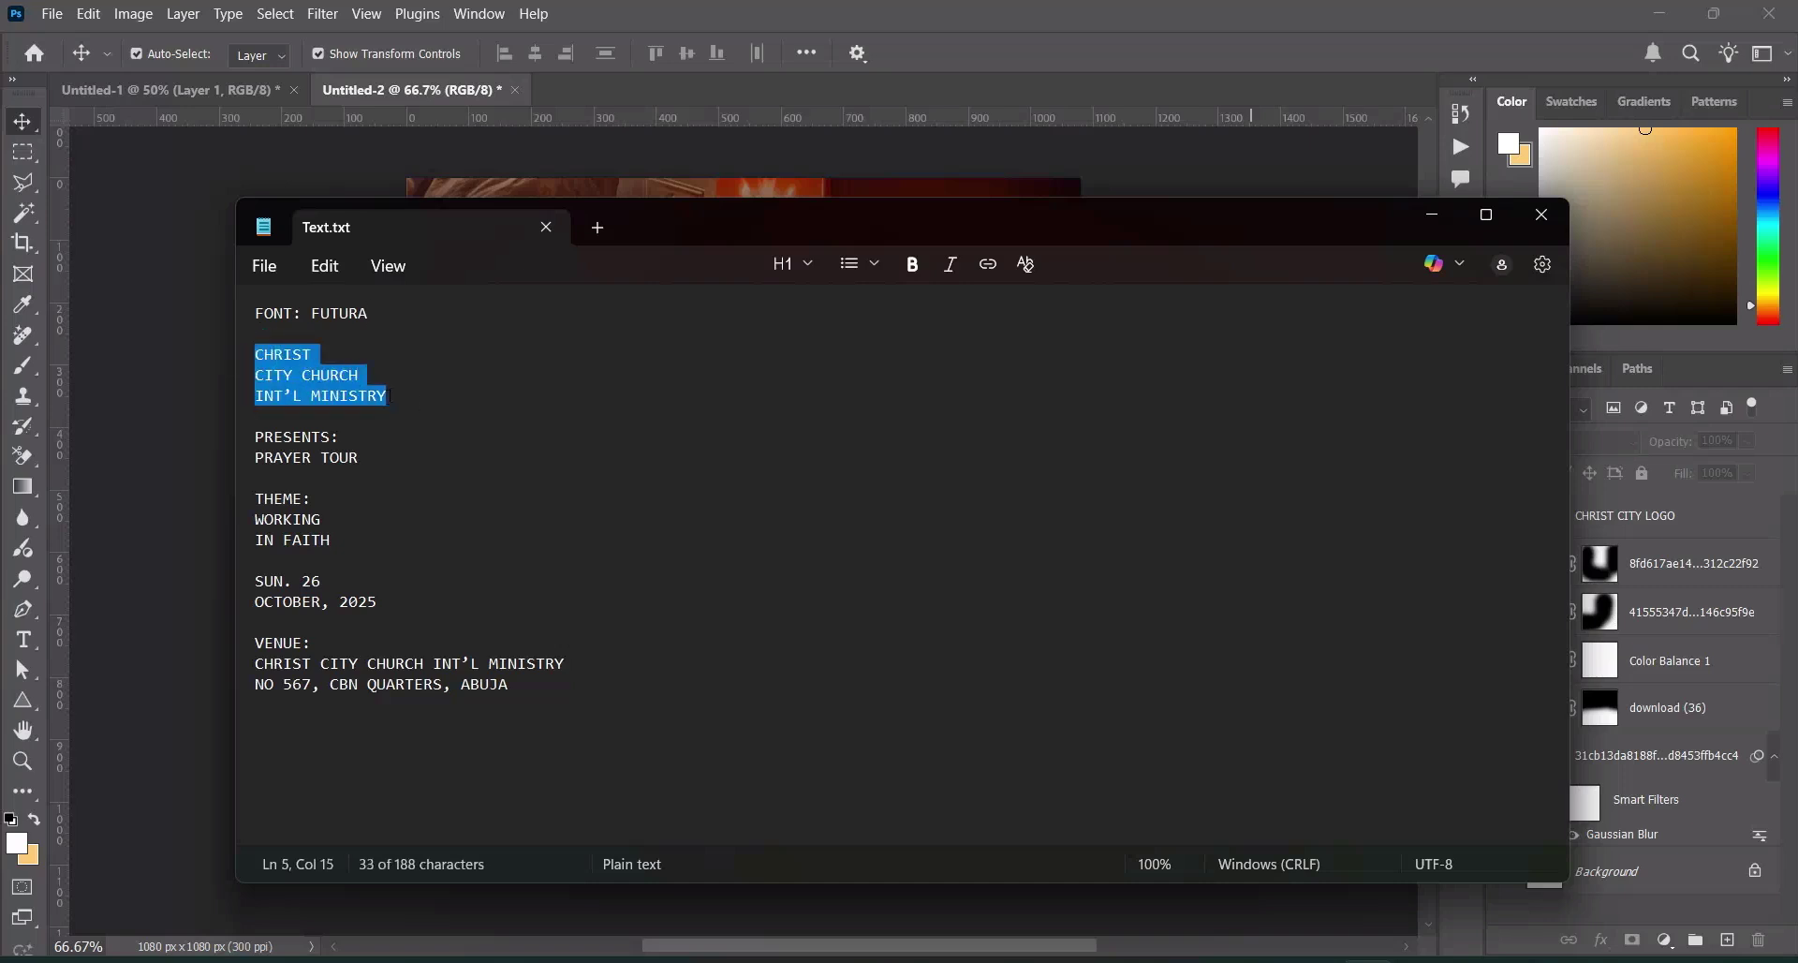
click(1431, 215)
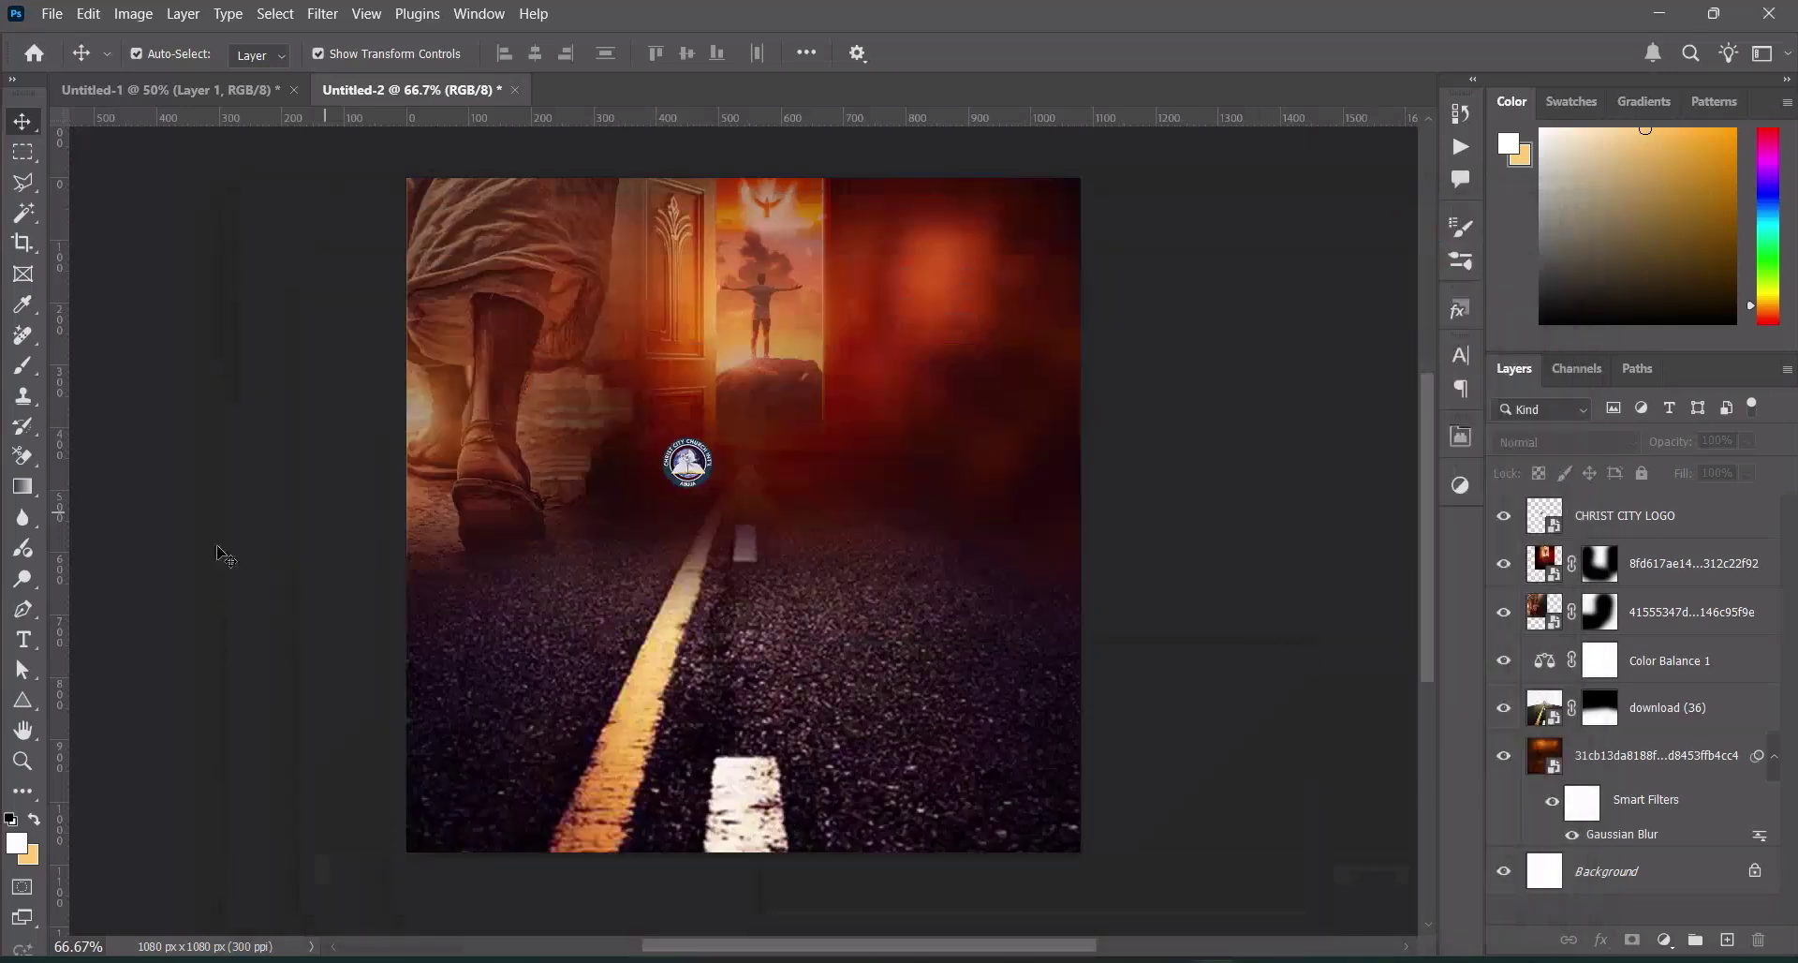
Add a white text layer beside the logo with the pasted lines "CHRIST / CITY CHURCH / INT'L MINISTRY"
click(24, 640)
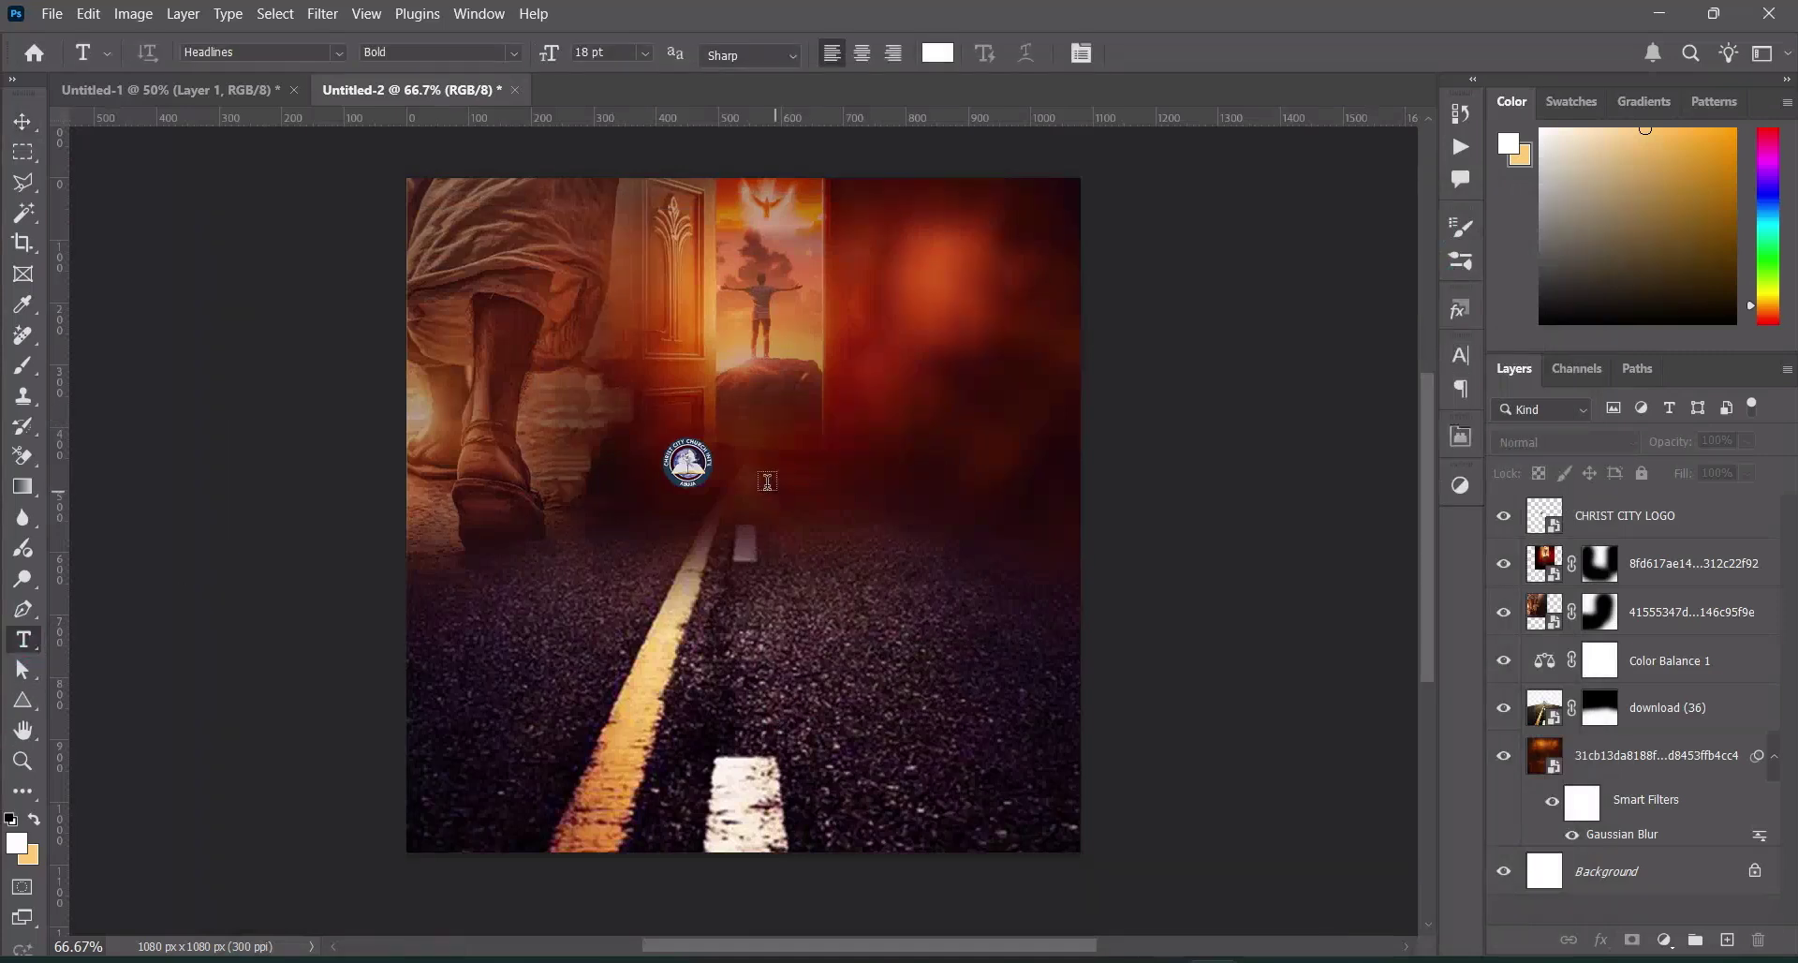
click(723, 457)
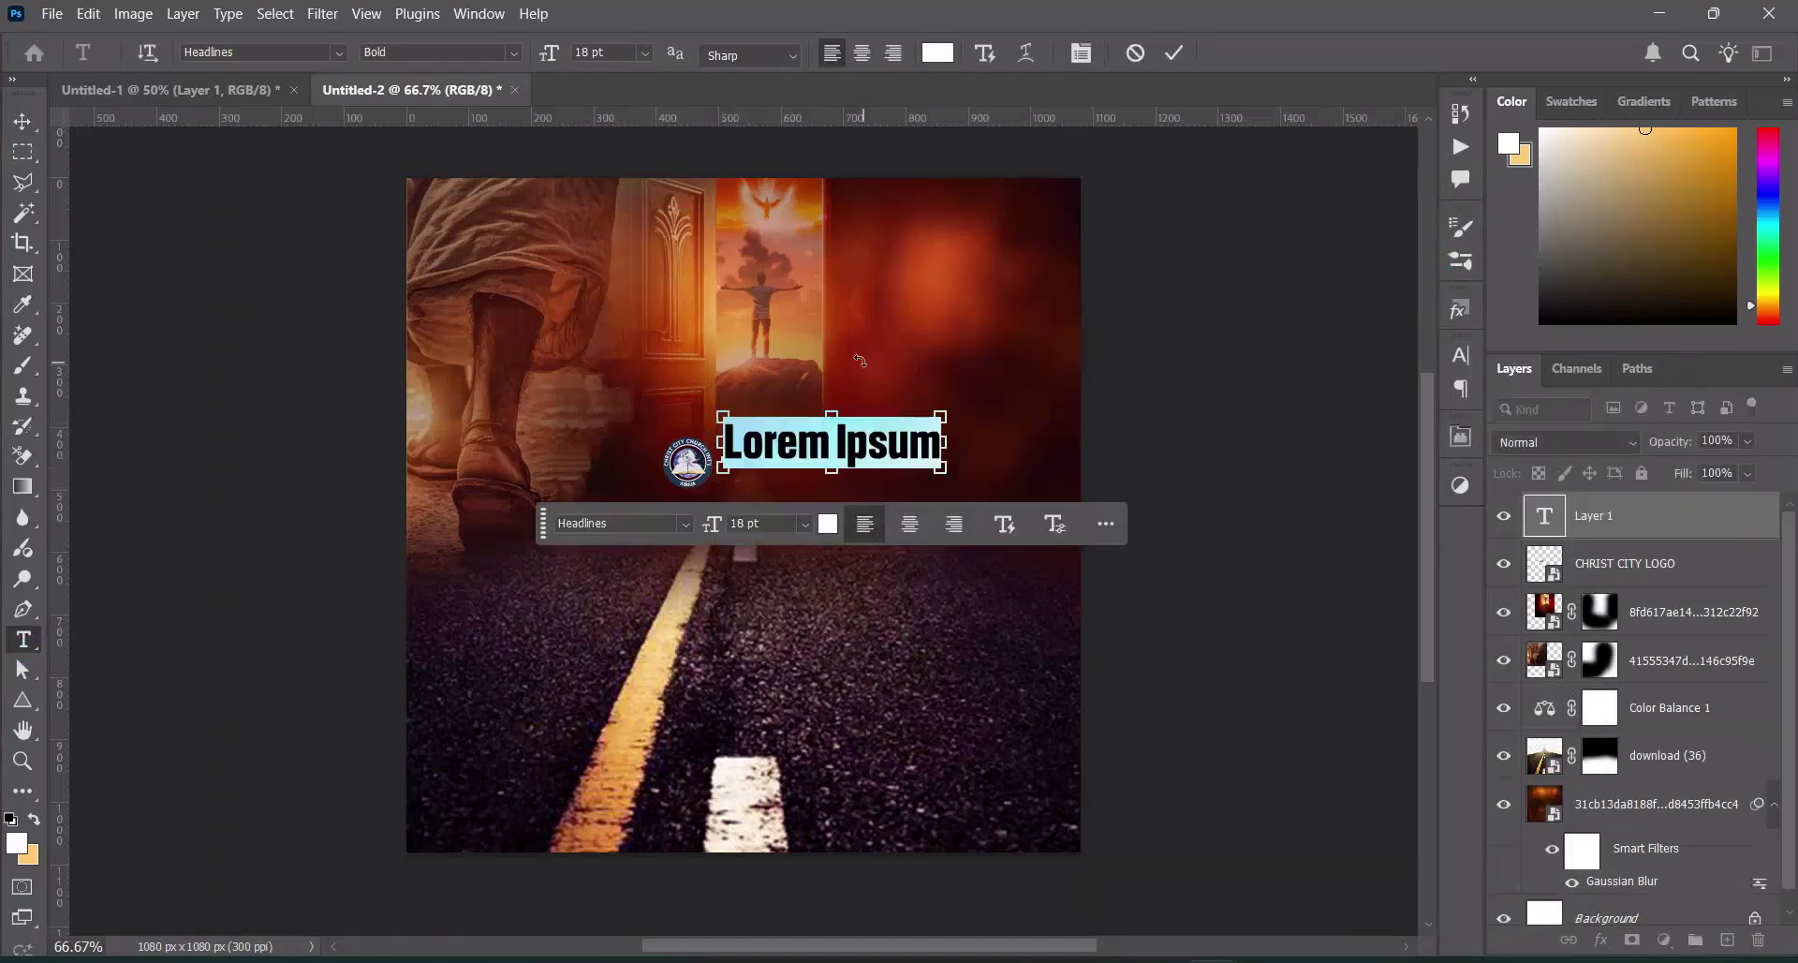
key(ctrl+v)
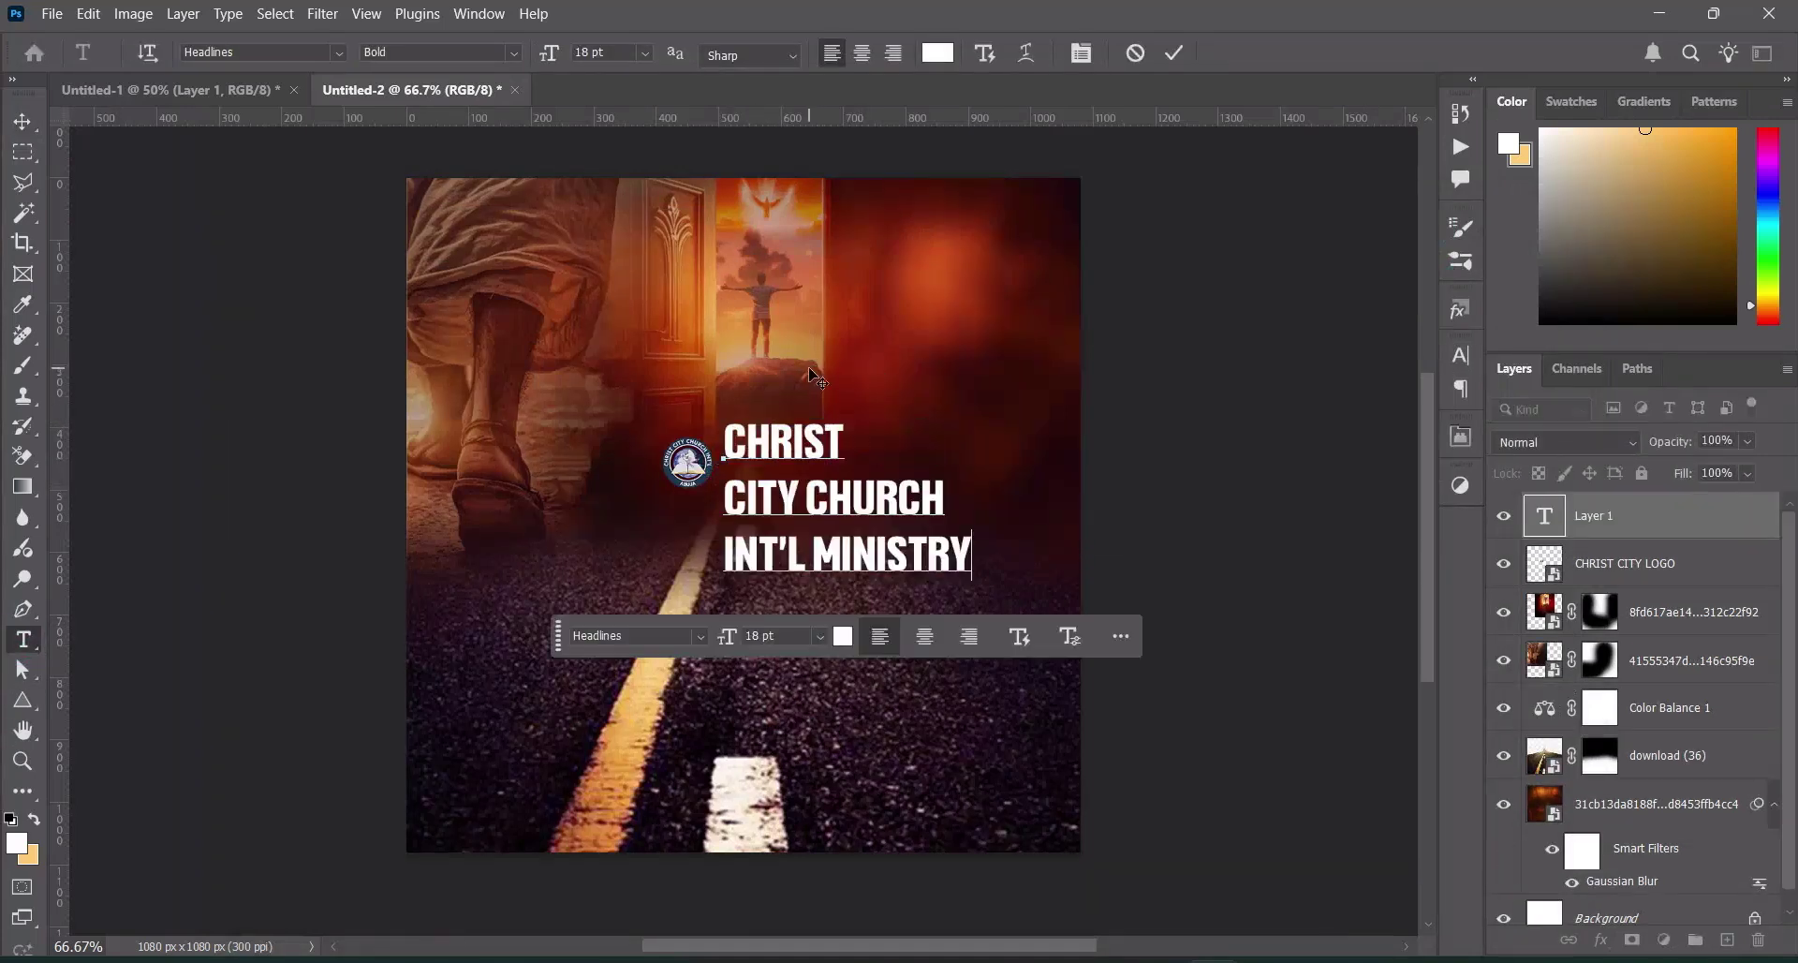
click(1175, 52)
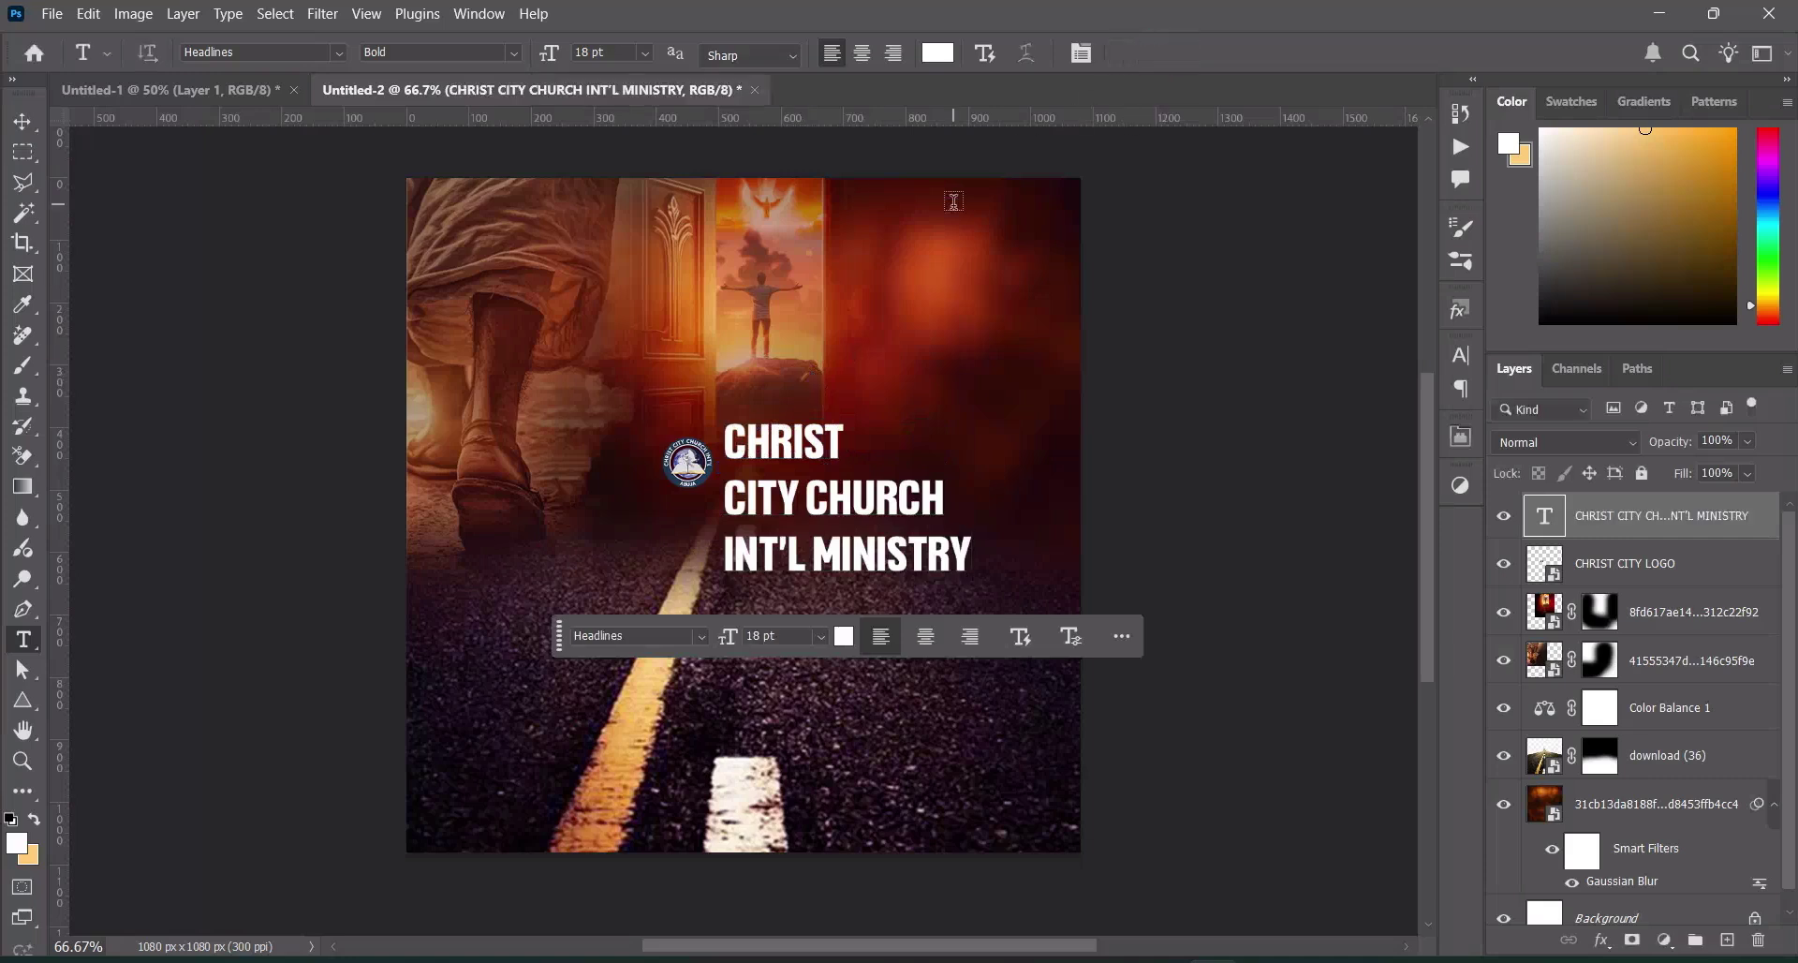
Change the church name's font to the Helvetica family with a Regular style
click(340, 54)
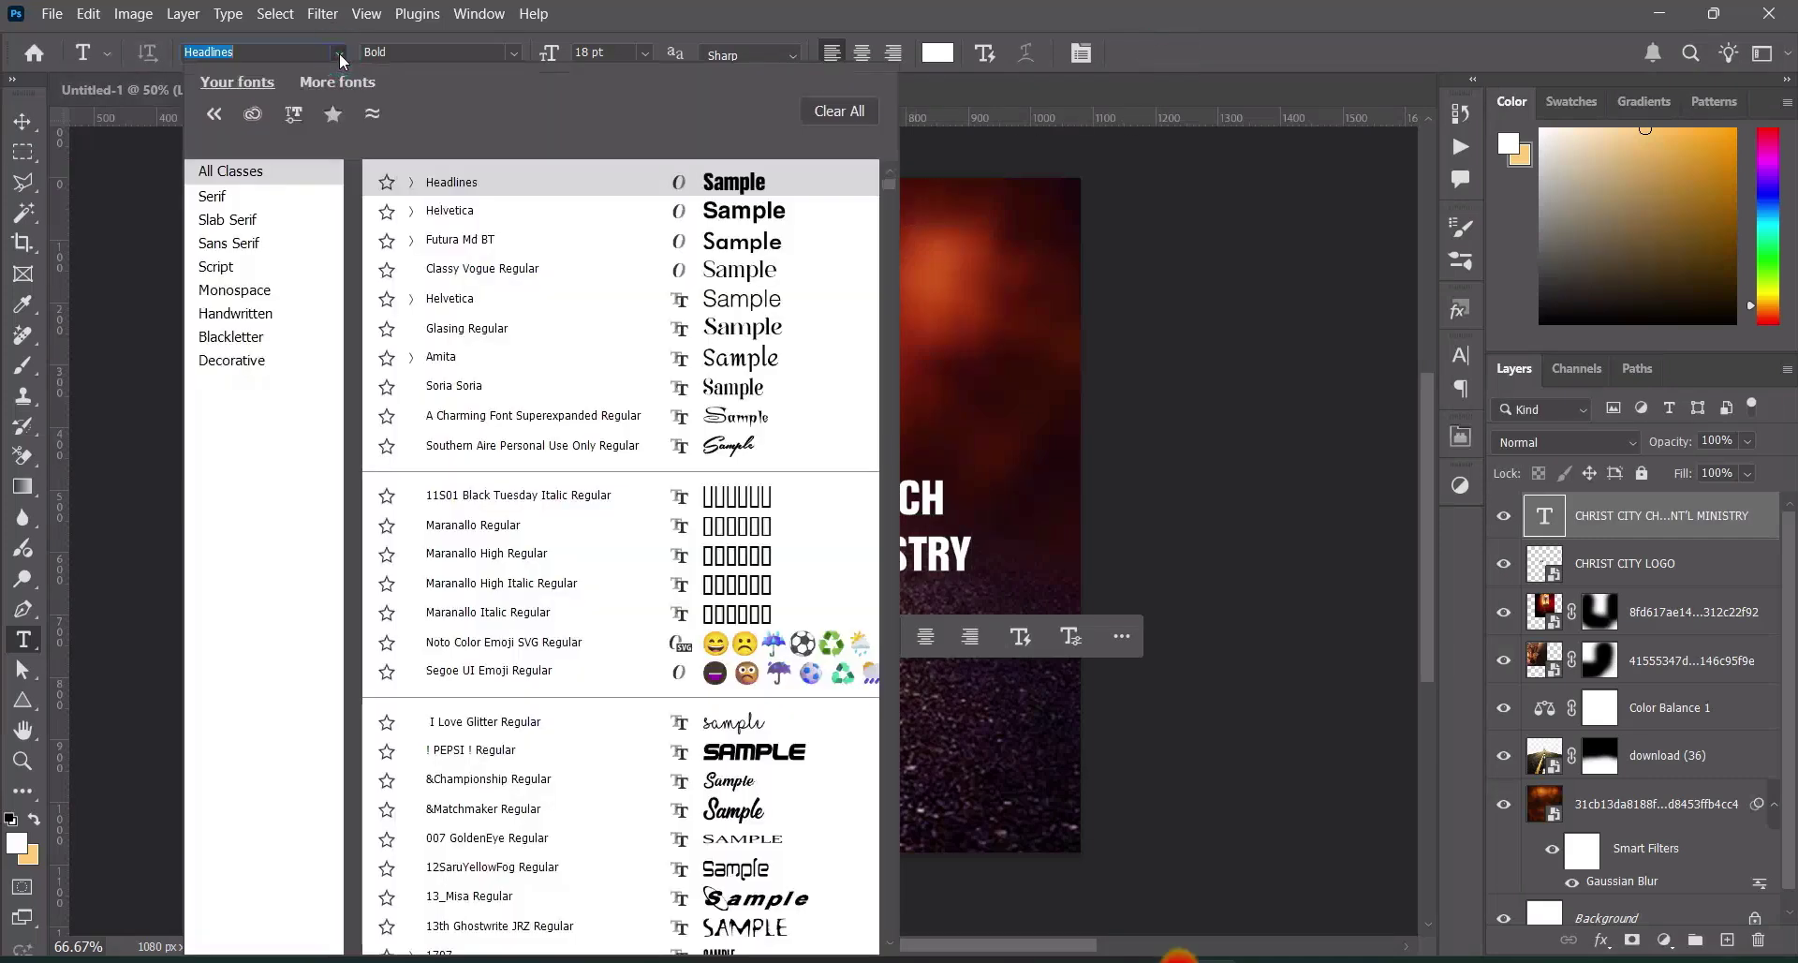
click(441, 212)
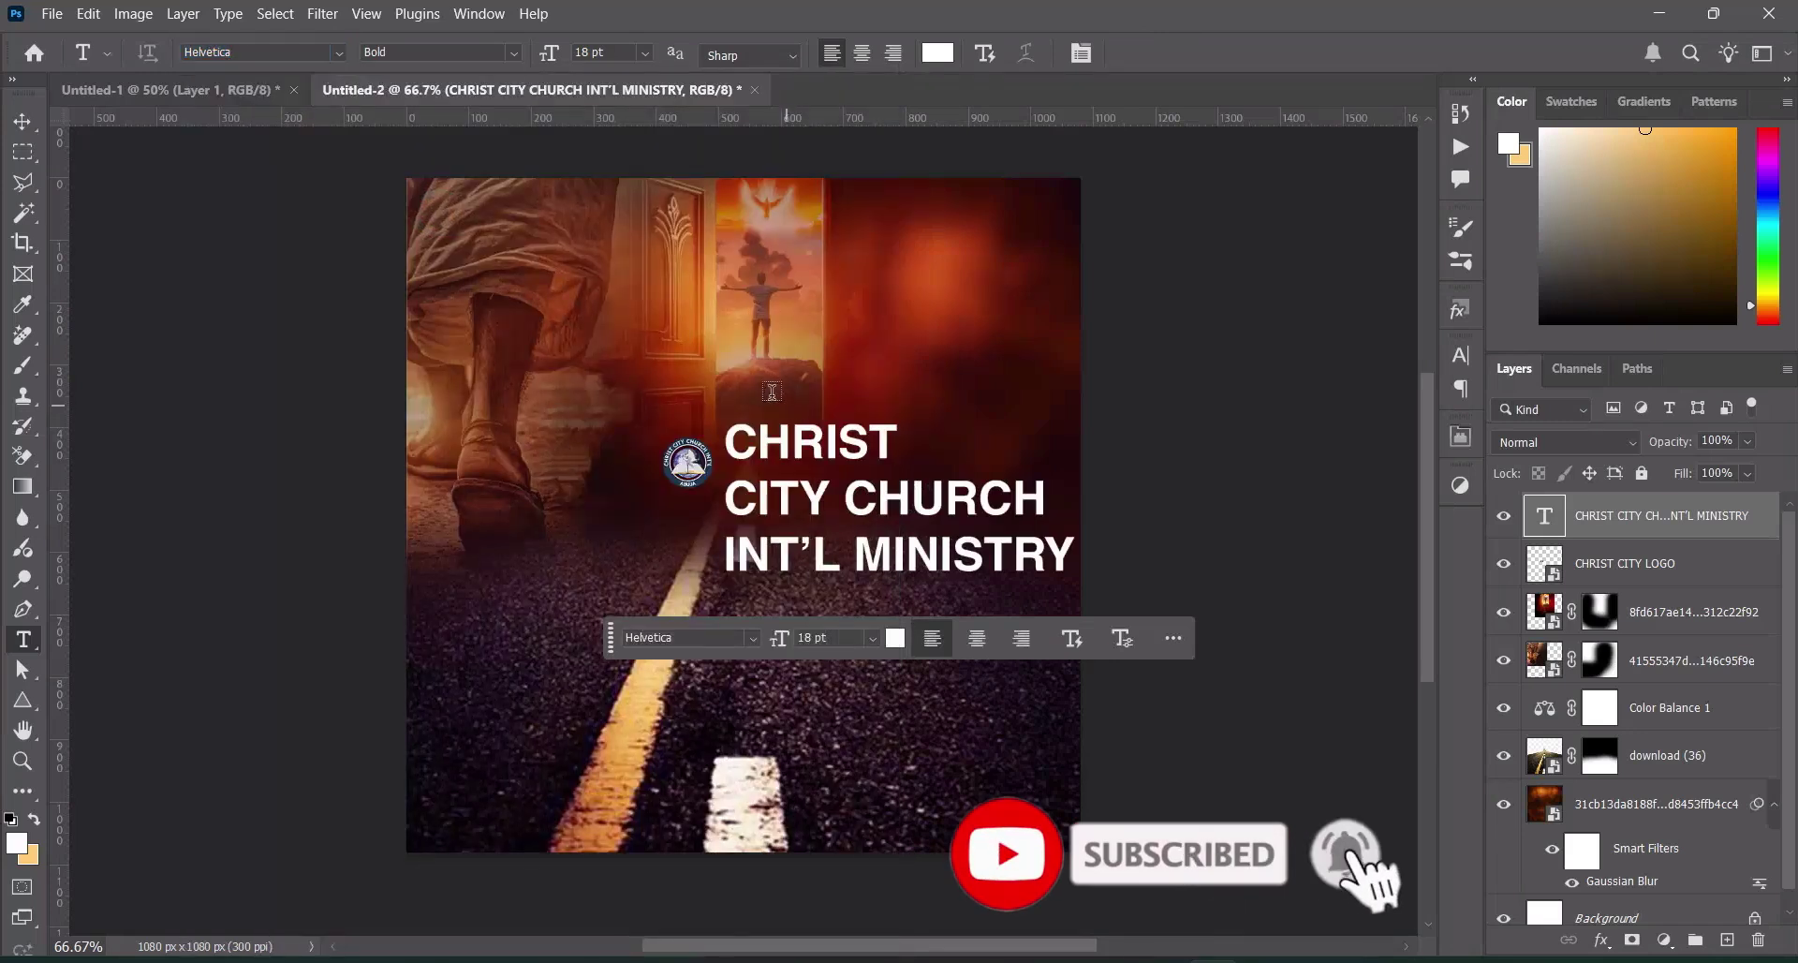
click(513, 53)
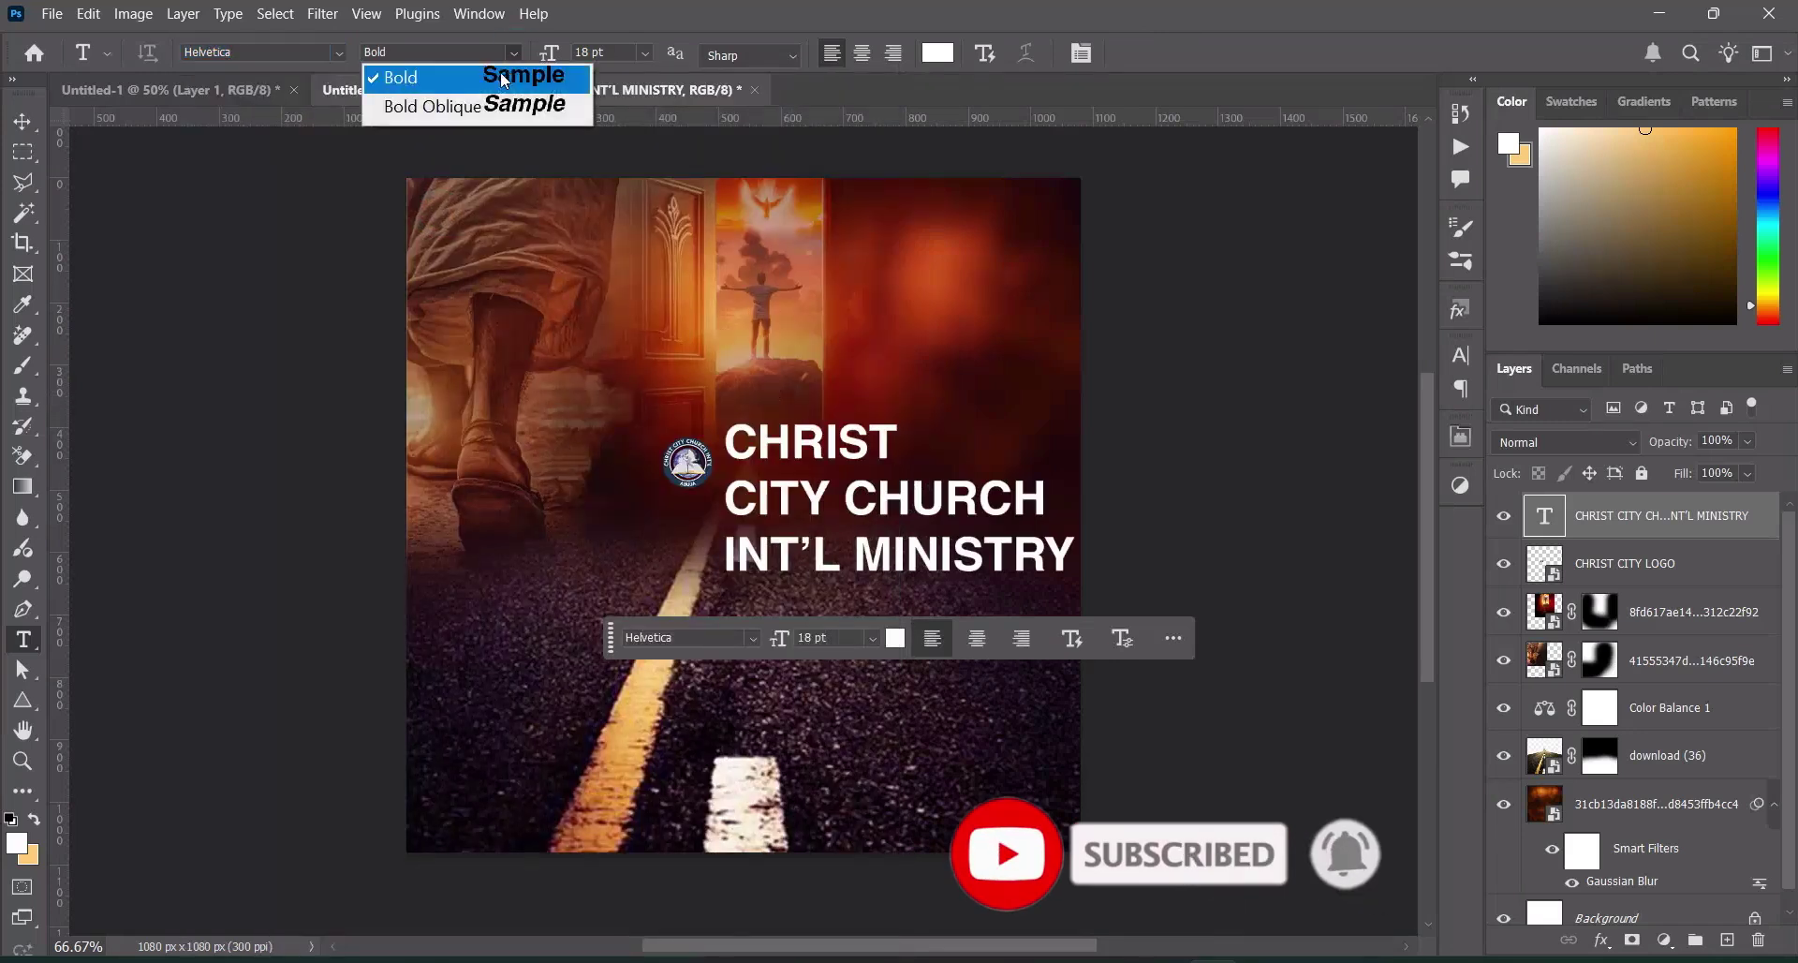
click(347, 63)
click(347, 62)
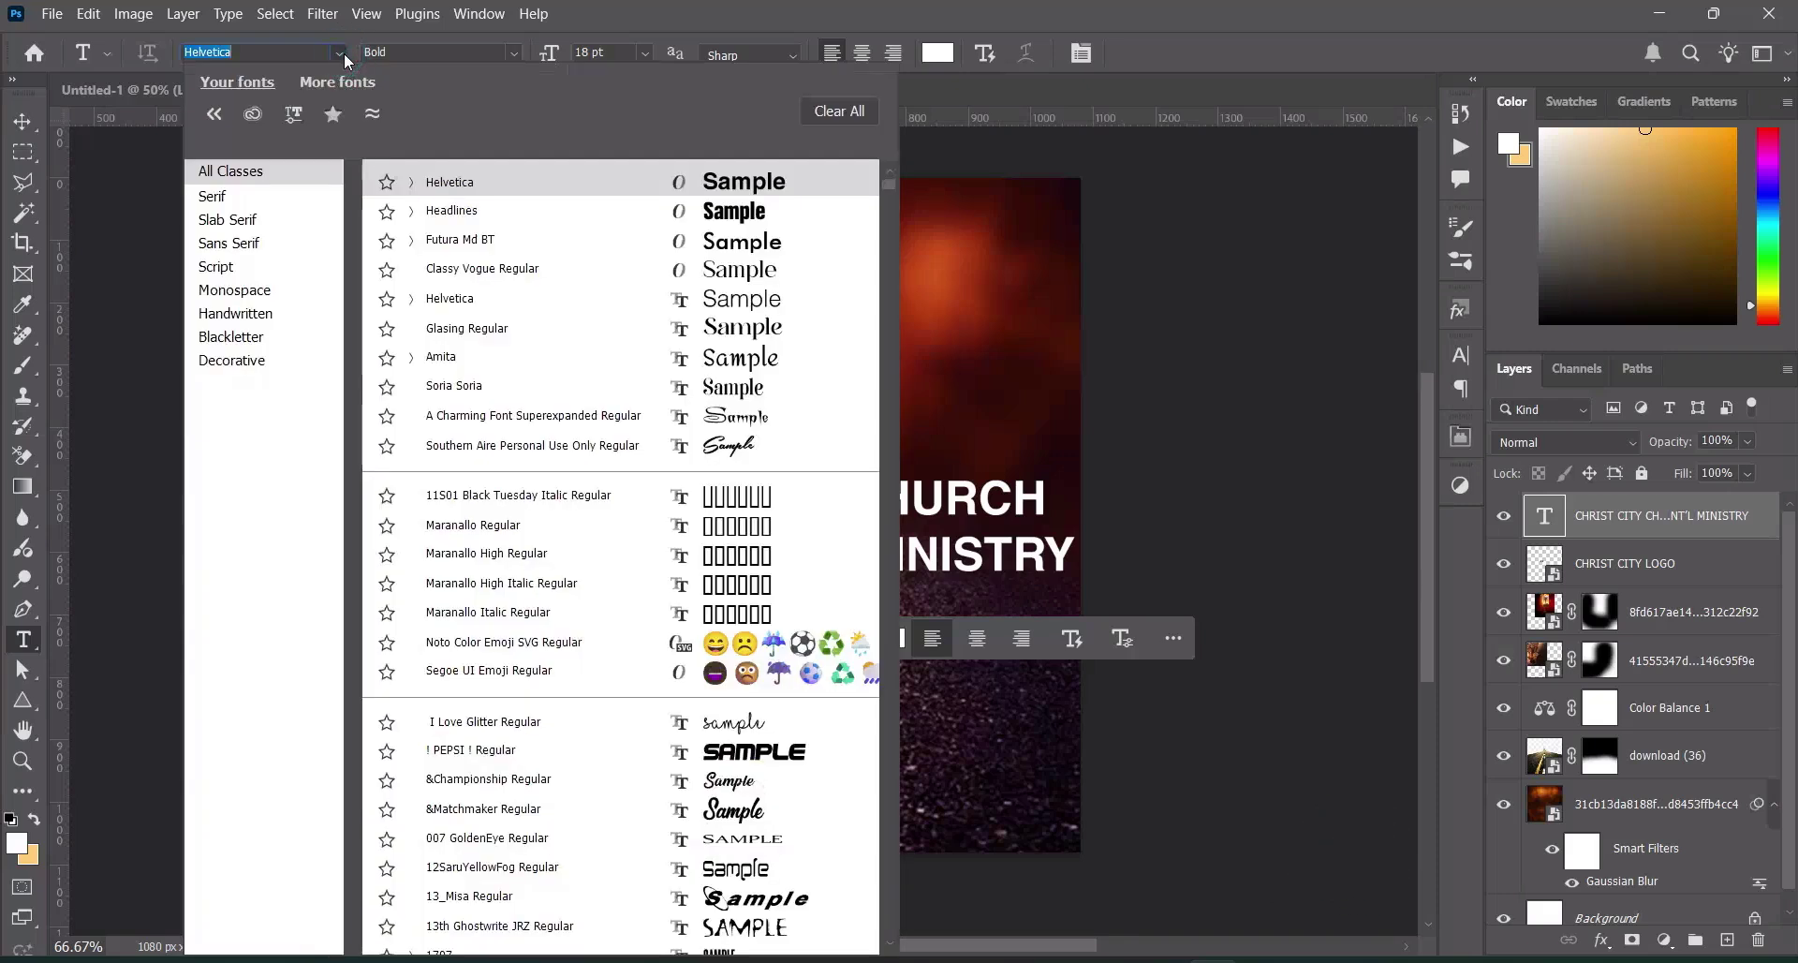
click(459, 298)
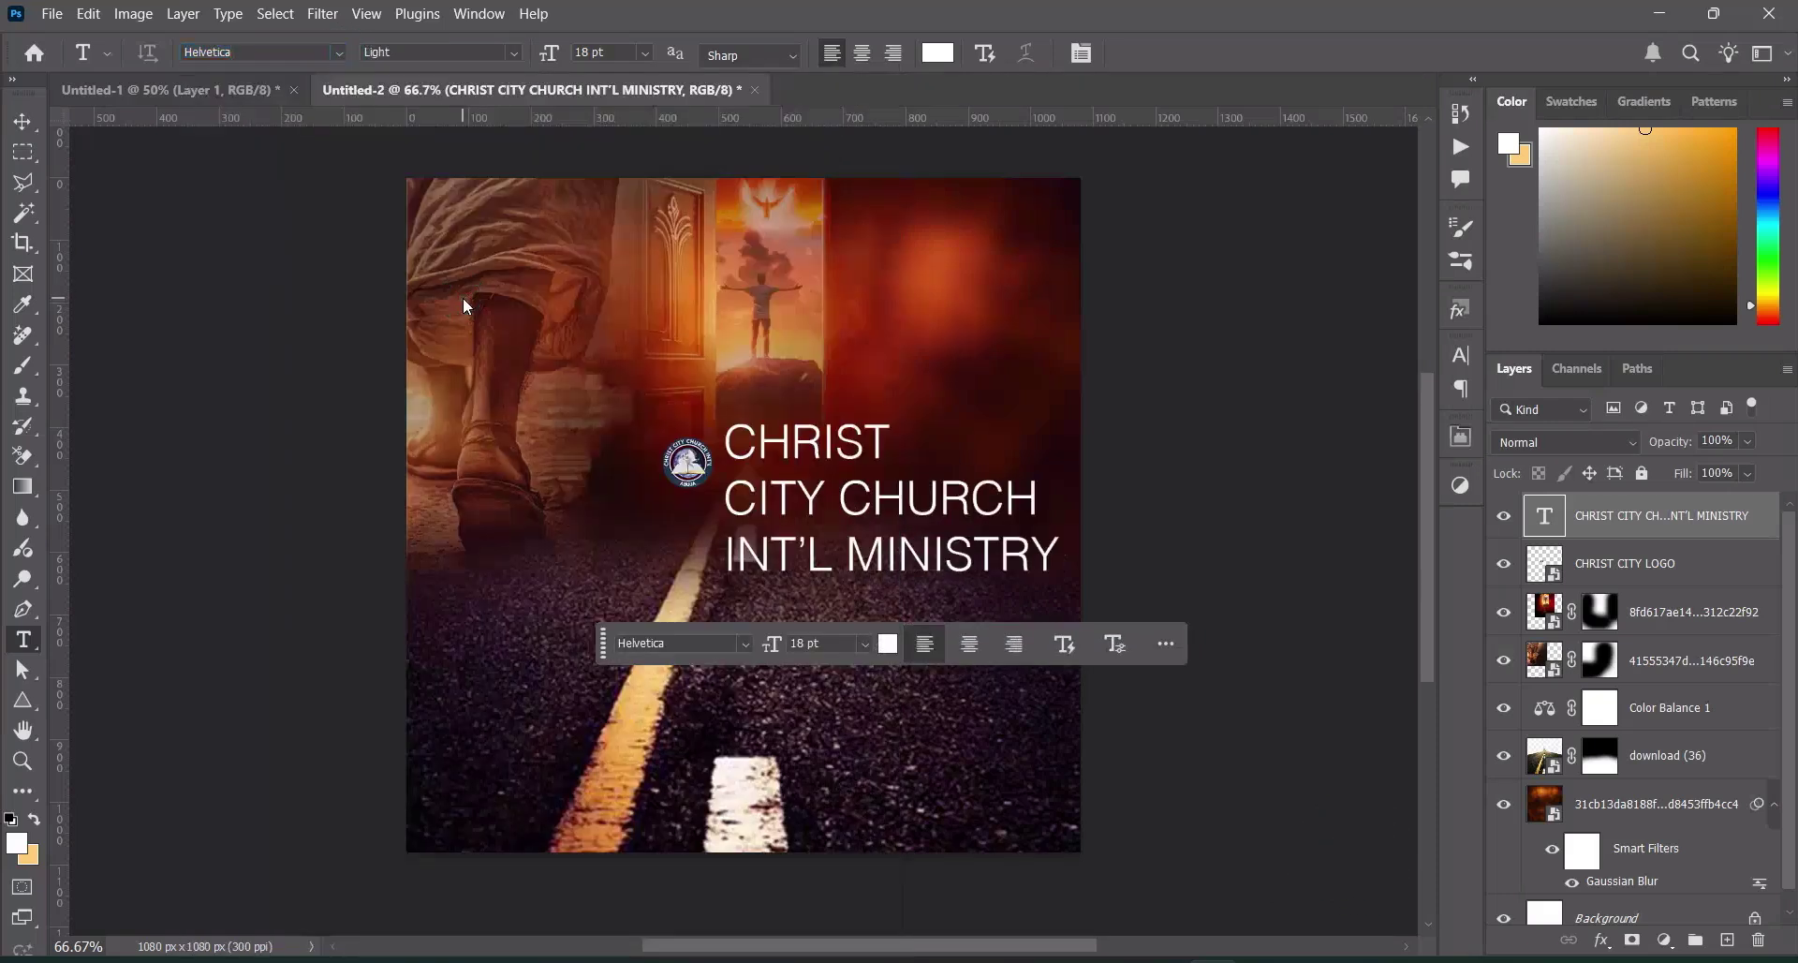
click(510, 55)
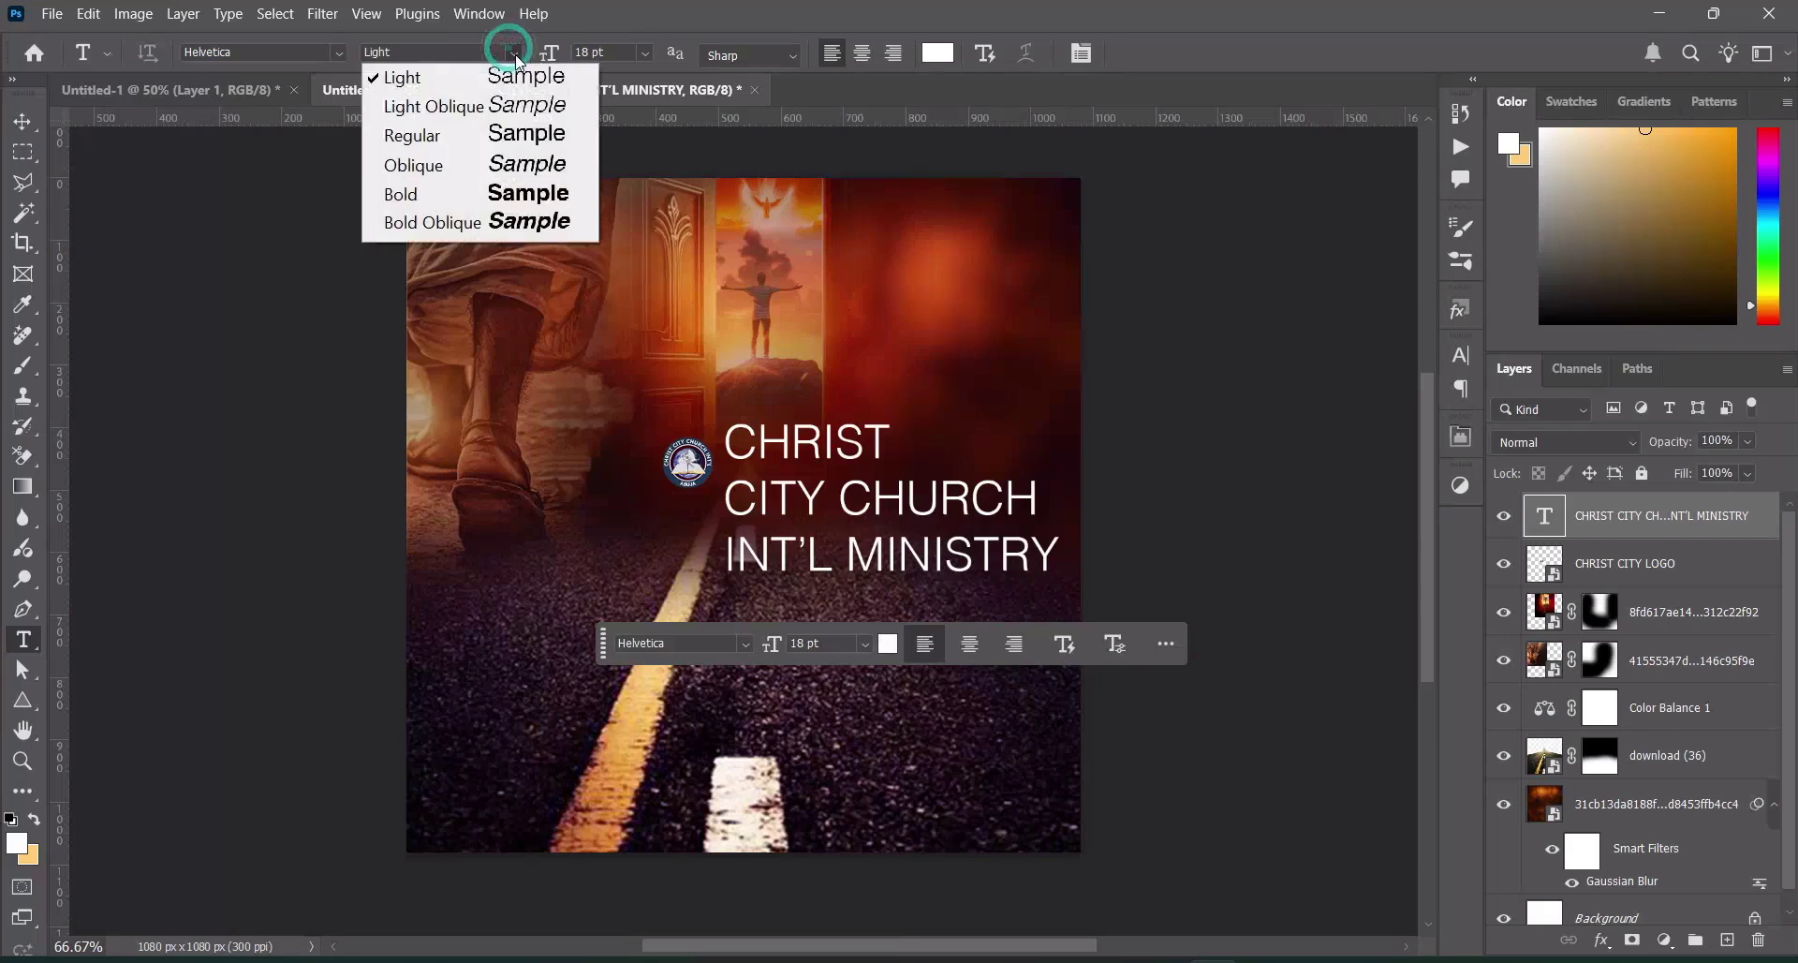
click(444, 140)
Scale the church name down to 5.44 pt so its three lines match the logo's height
click(22, 122)
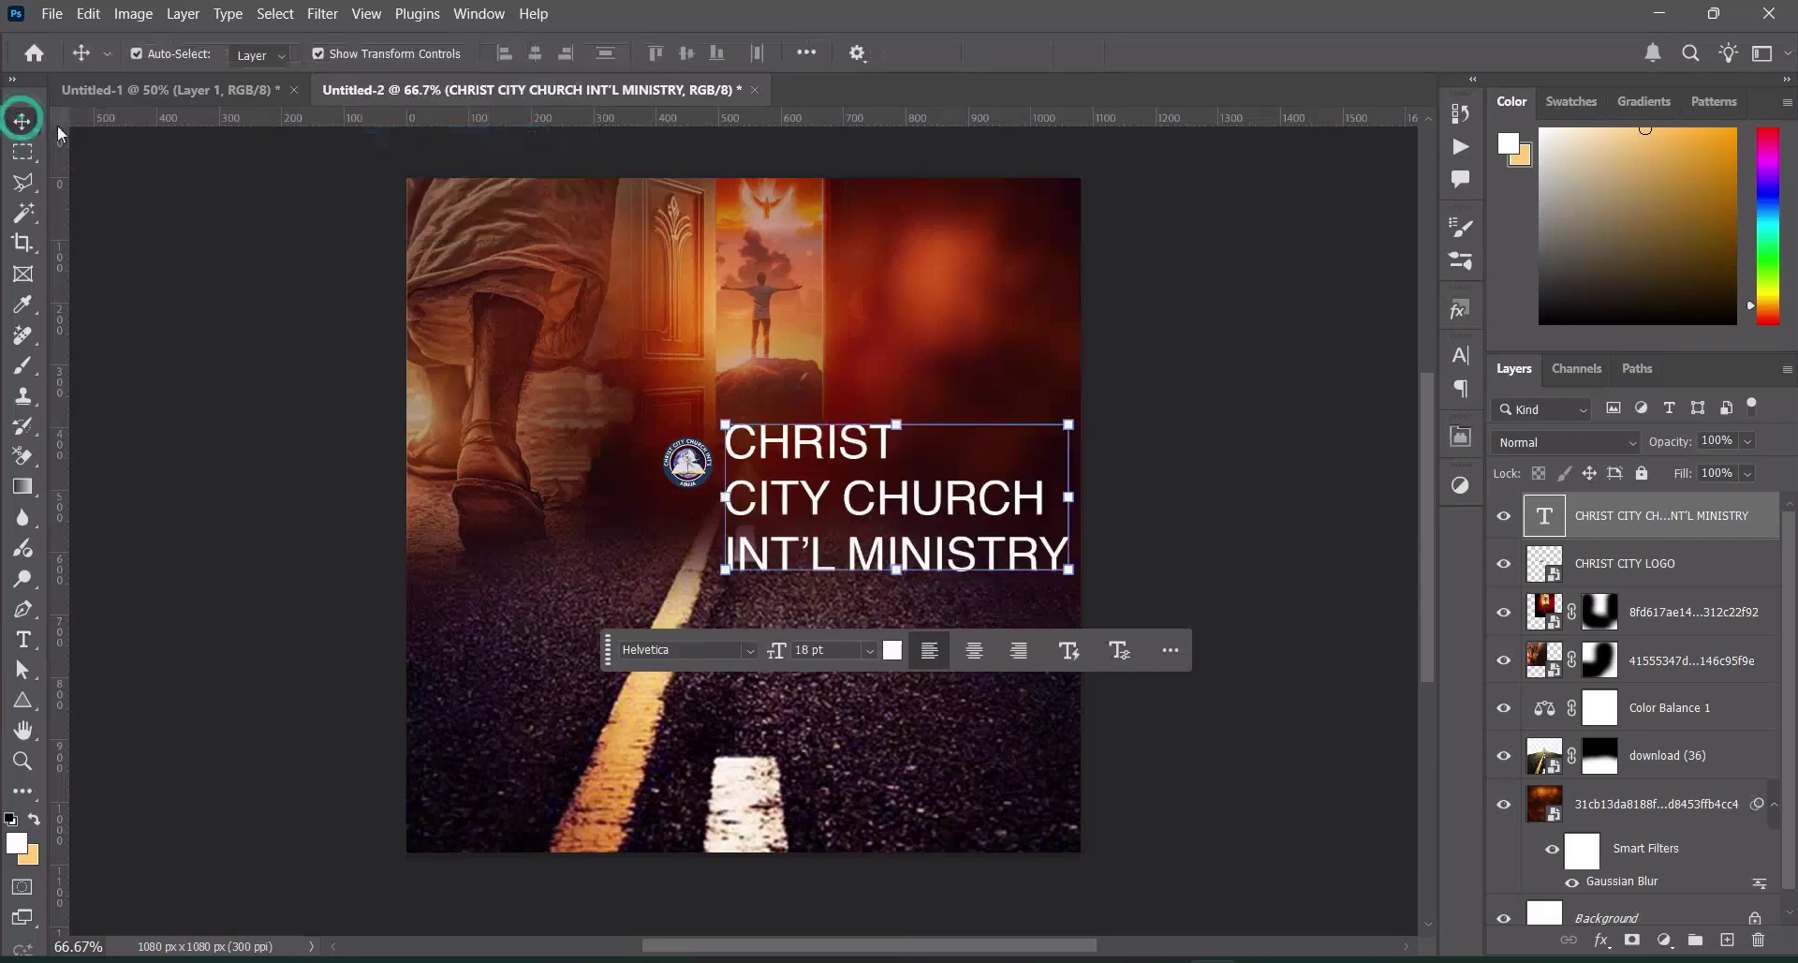
drag(1068, 570, 829, 483)
click(1161, 52)
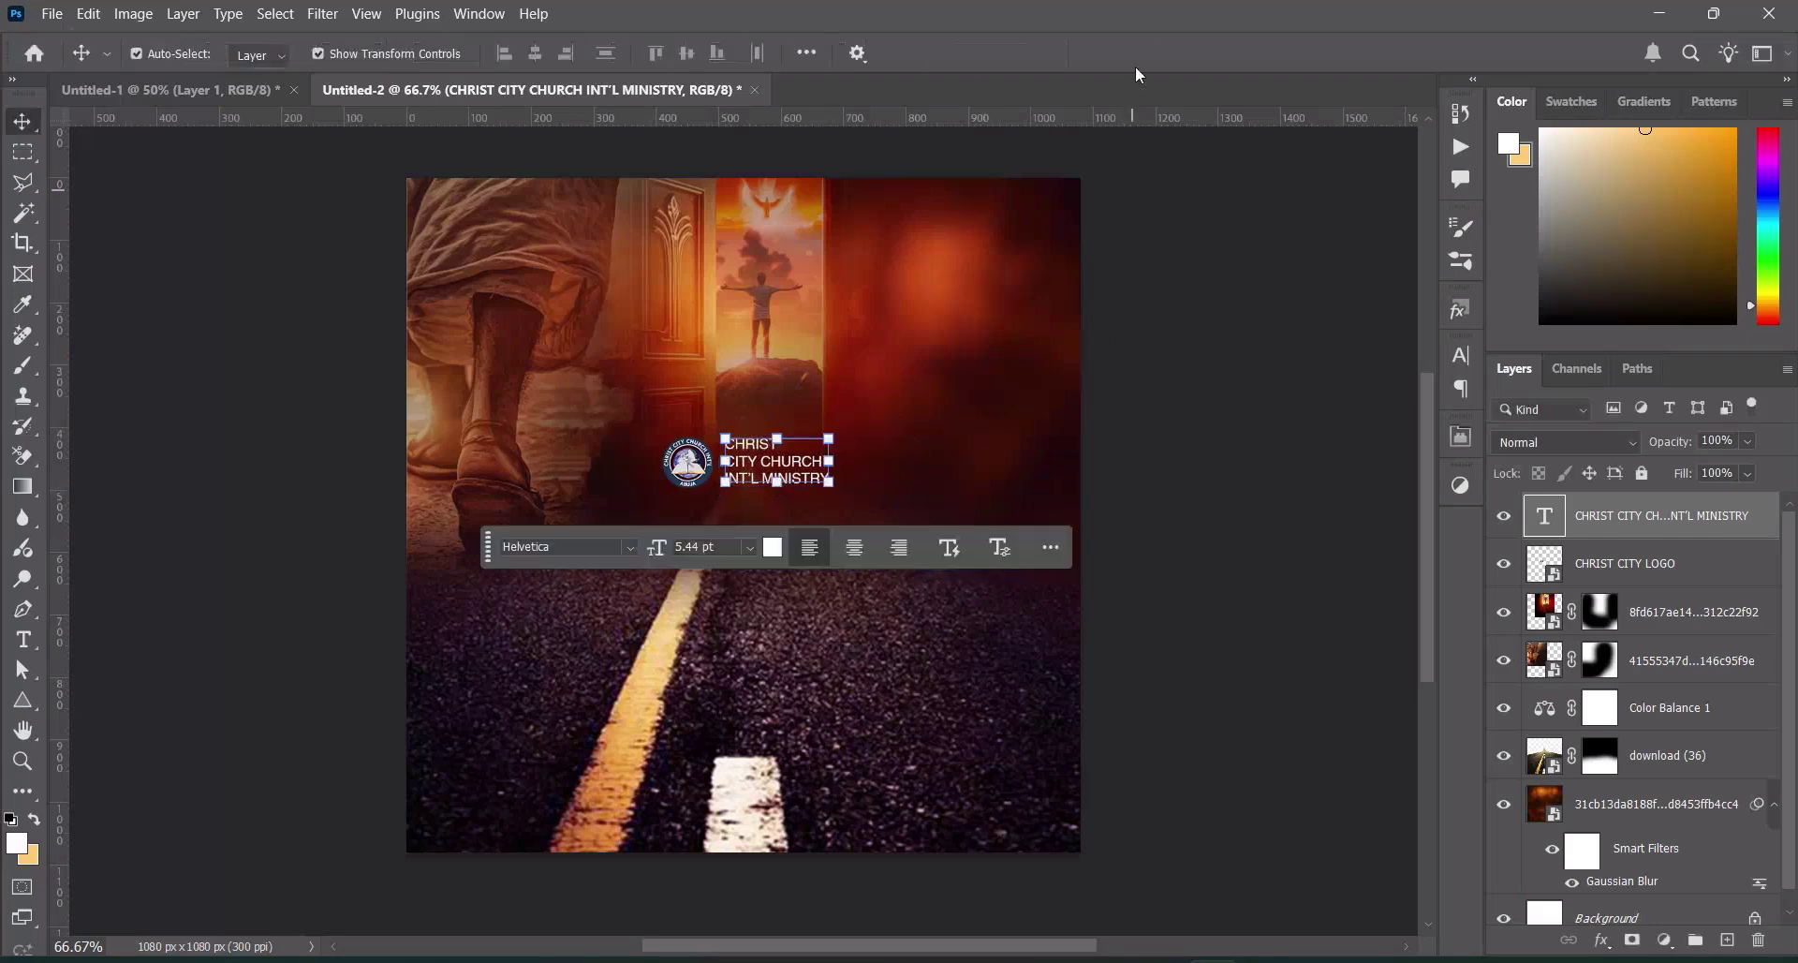
Set the church name's leading to 5 pt
click(1457, 356)
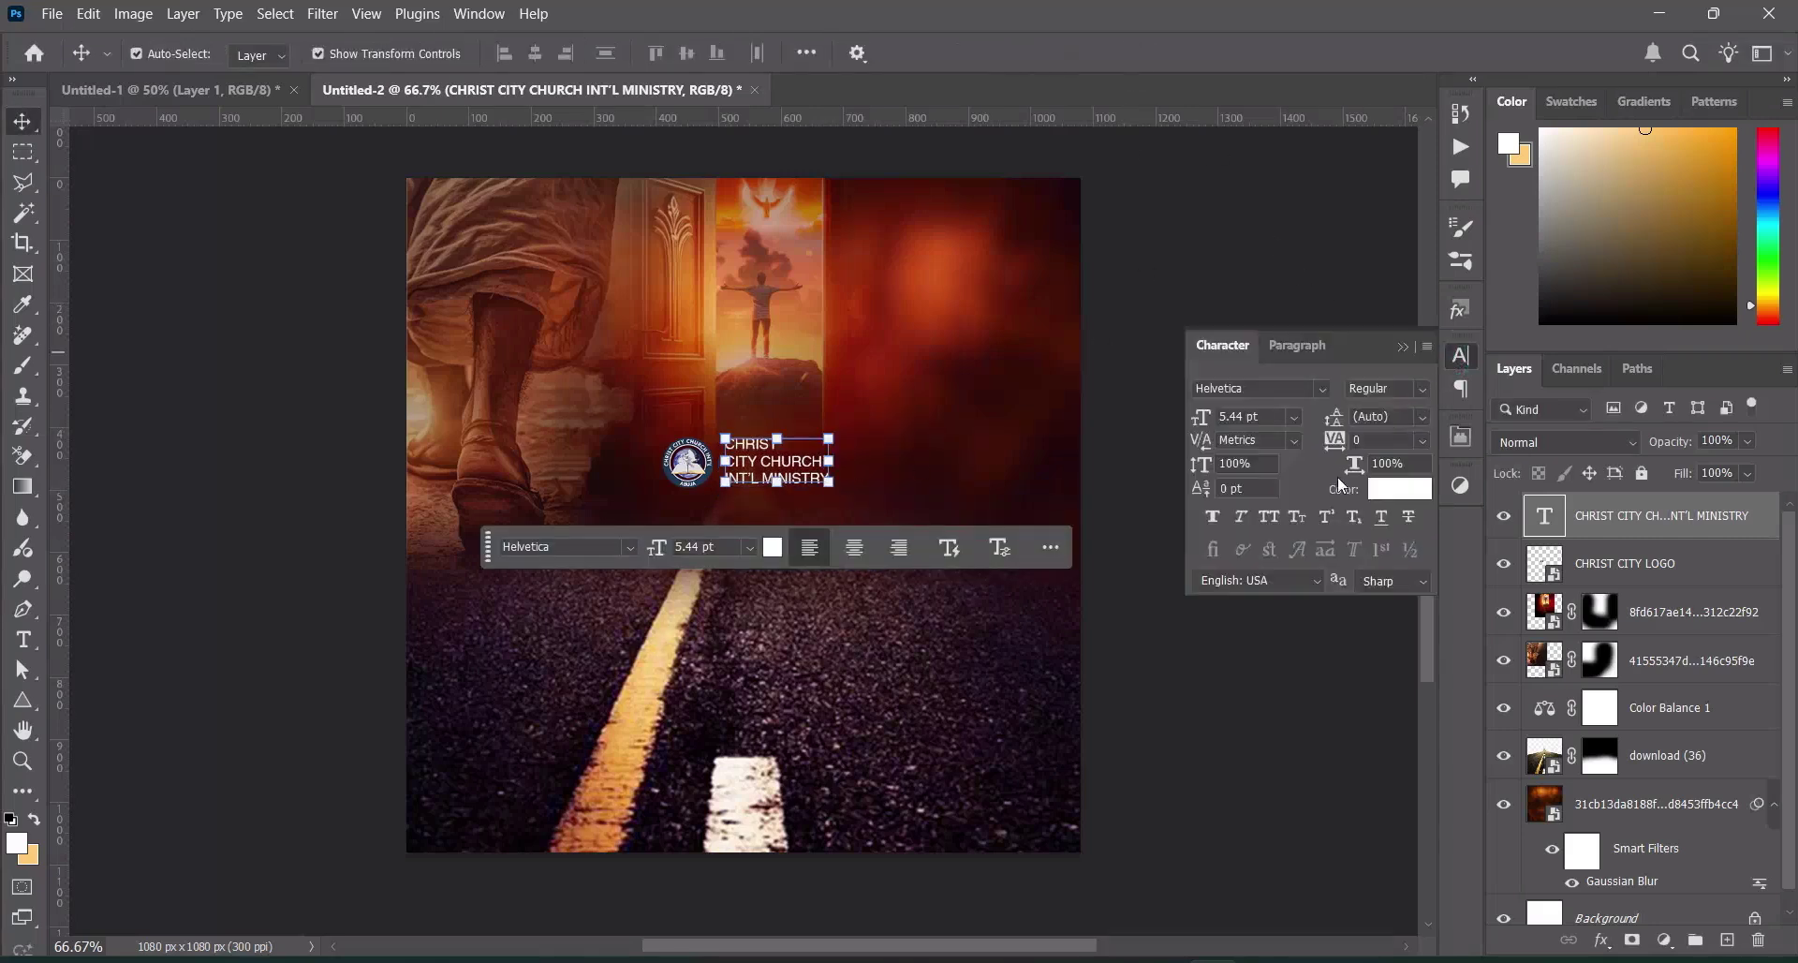
drag(1345, 424, 1349, 426)
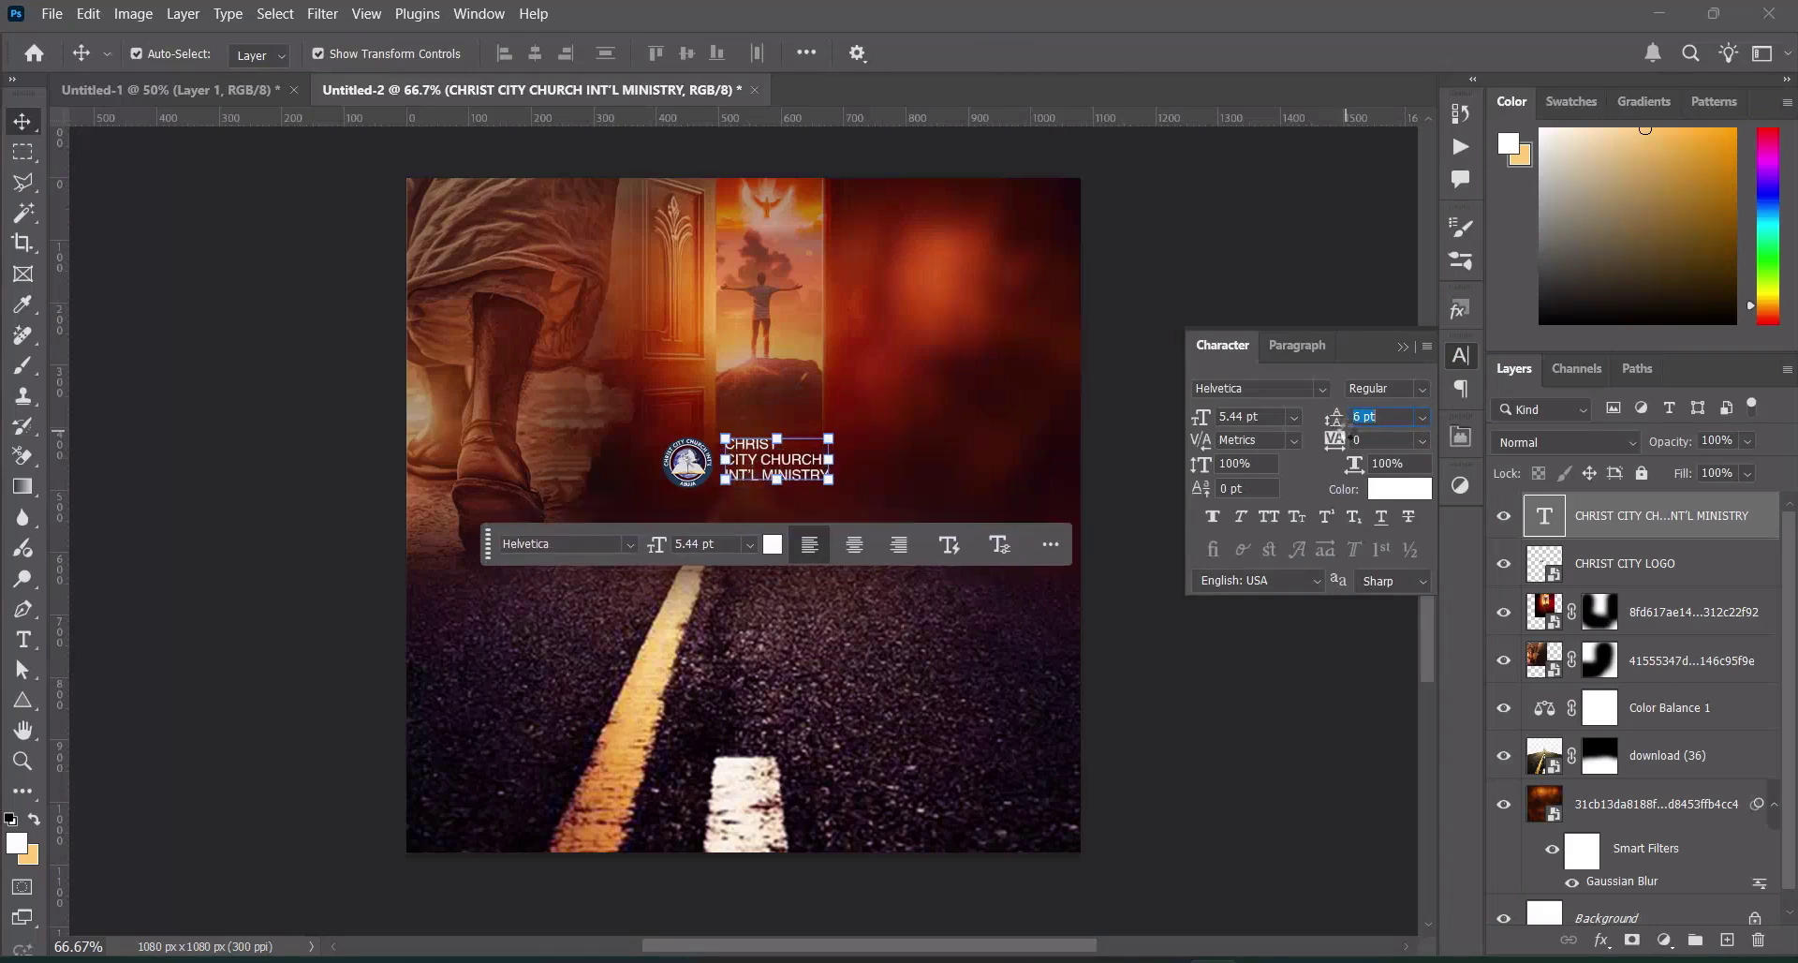
click(1392, 414)
text(5)
key(Return)
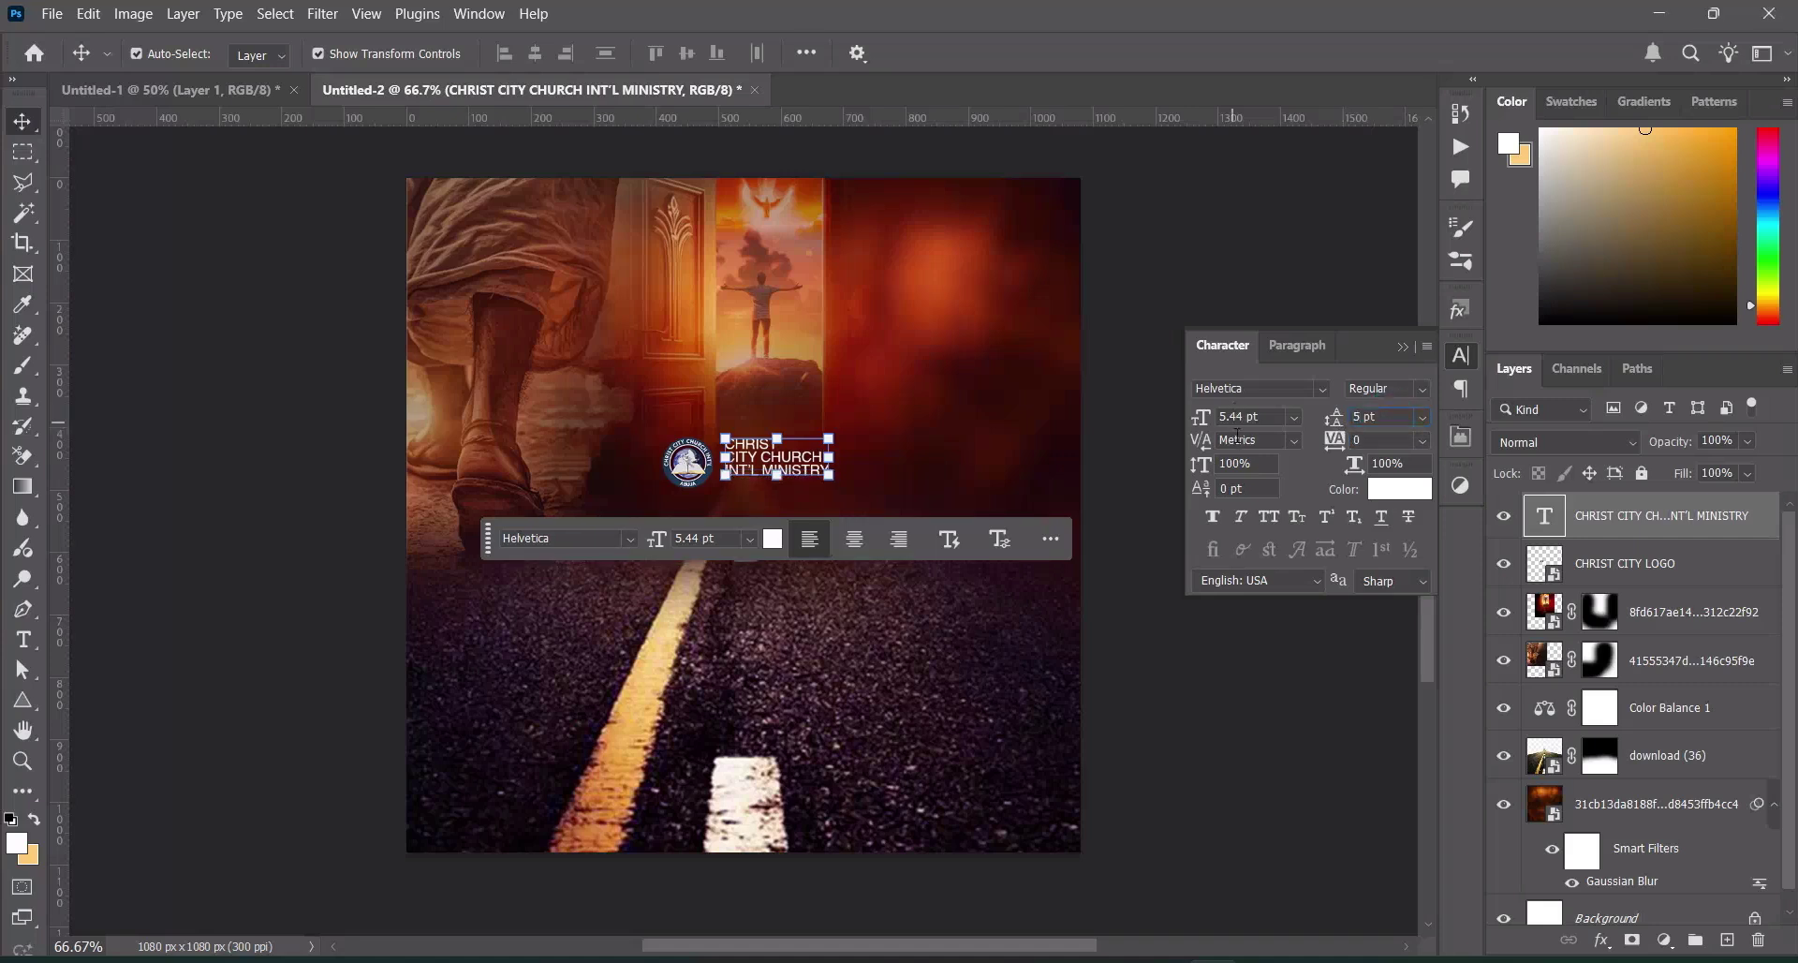
Move the church name closer to the logo, then nudge it slightly right to leave a narrow gap
click(796, 440)
drag(804, 468, 792, 476)
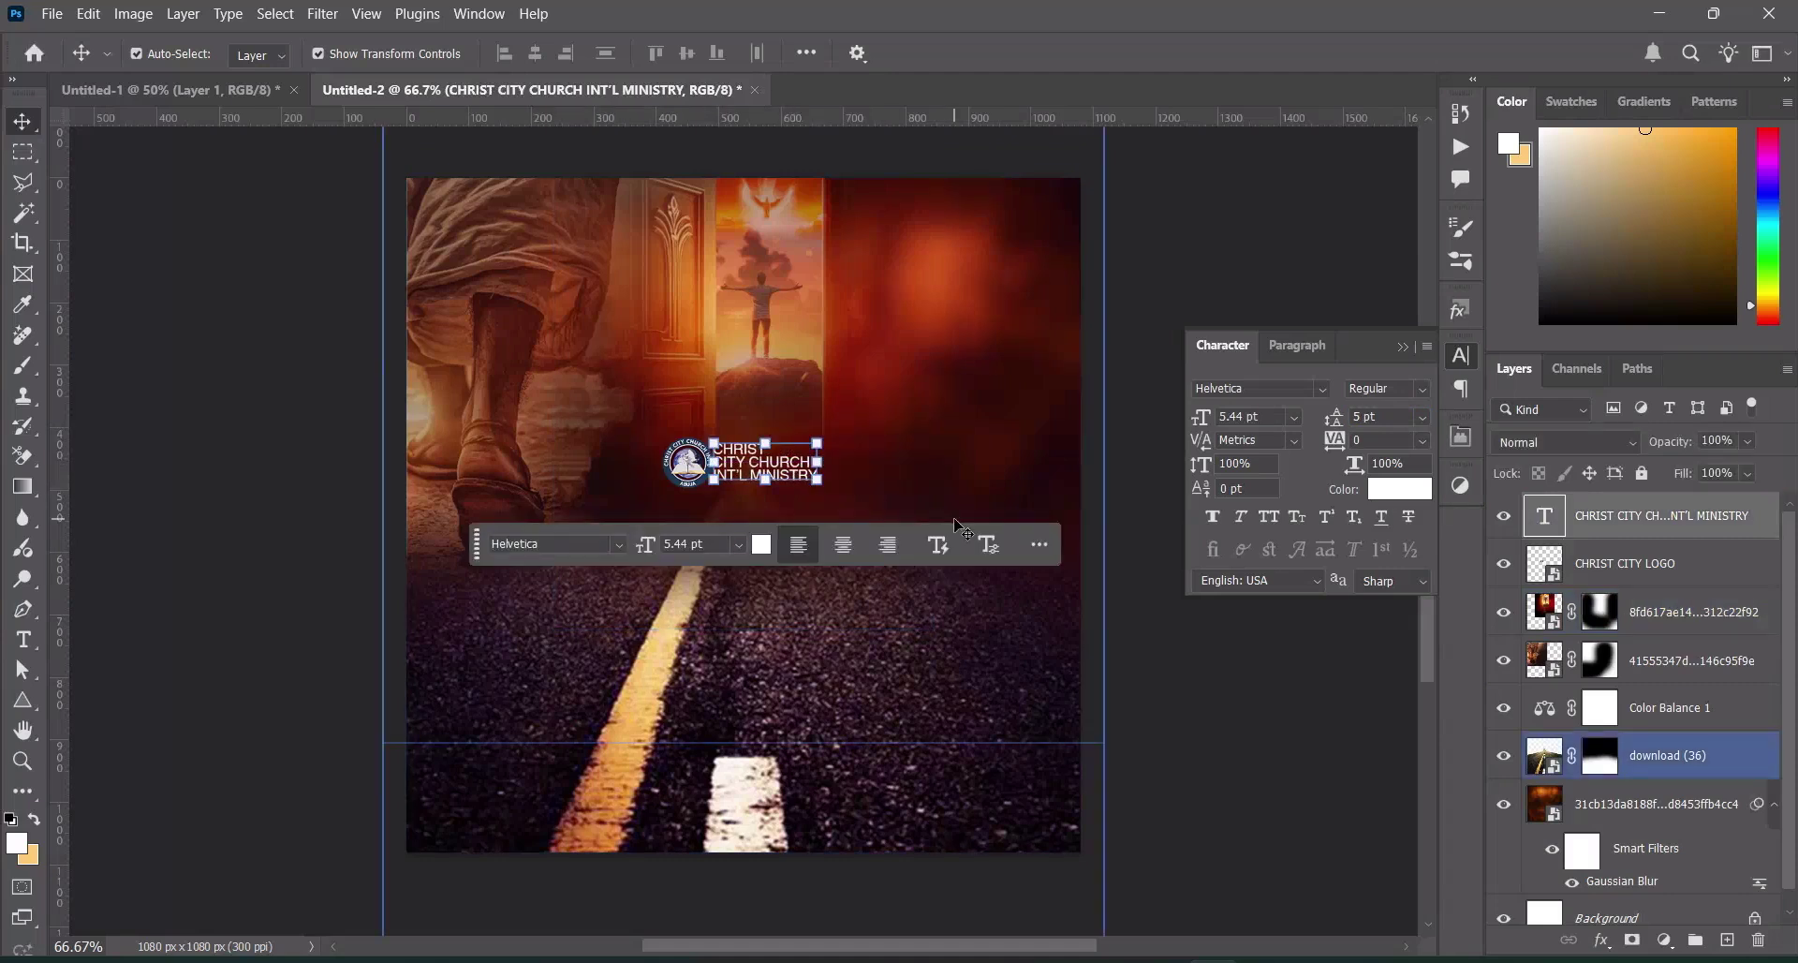
key(Right)
key(Right)
key(Right)
key(Right)
key(Right)
key(Right)
key(Right)
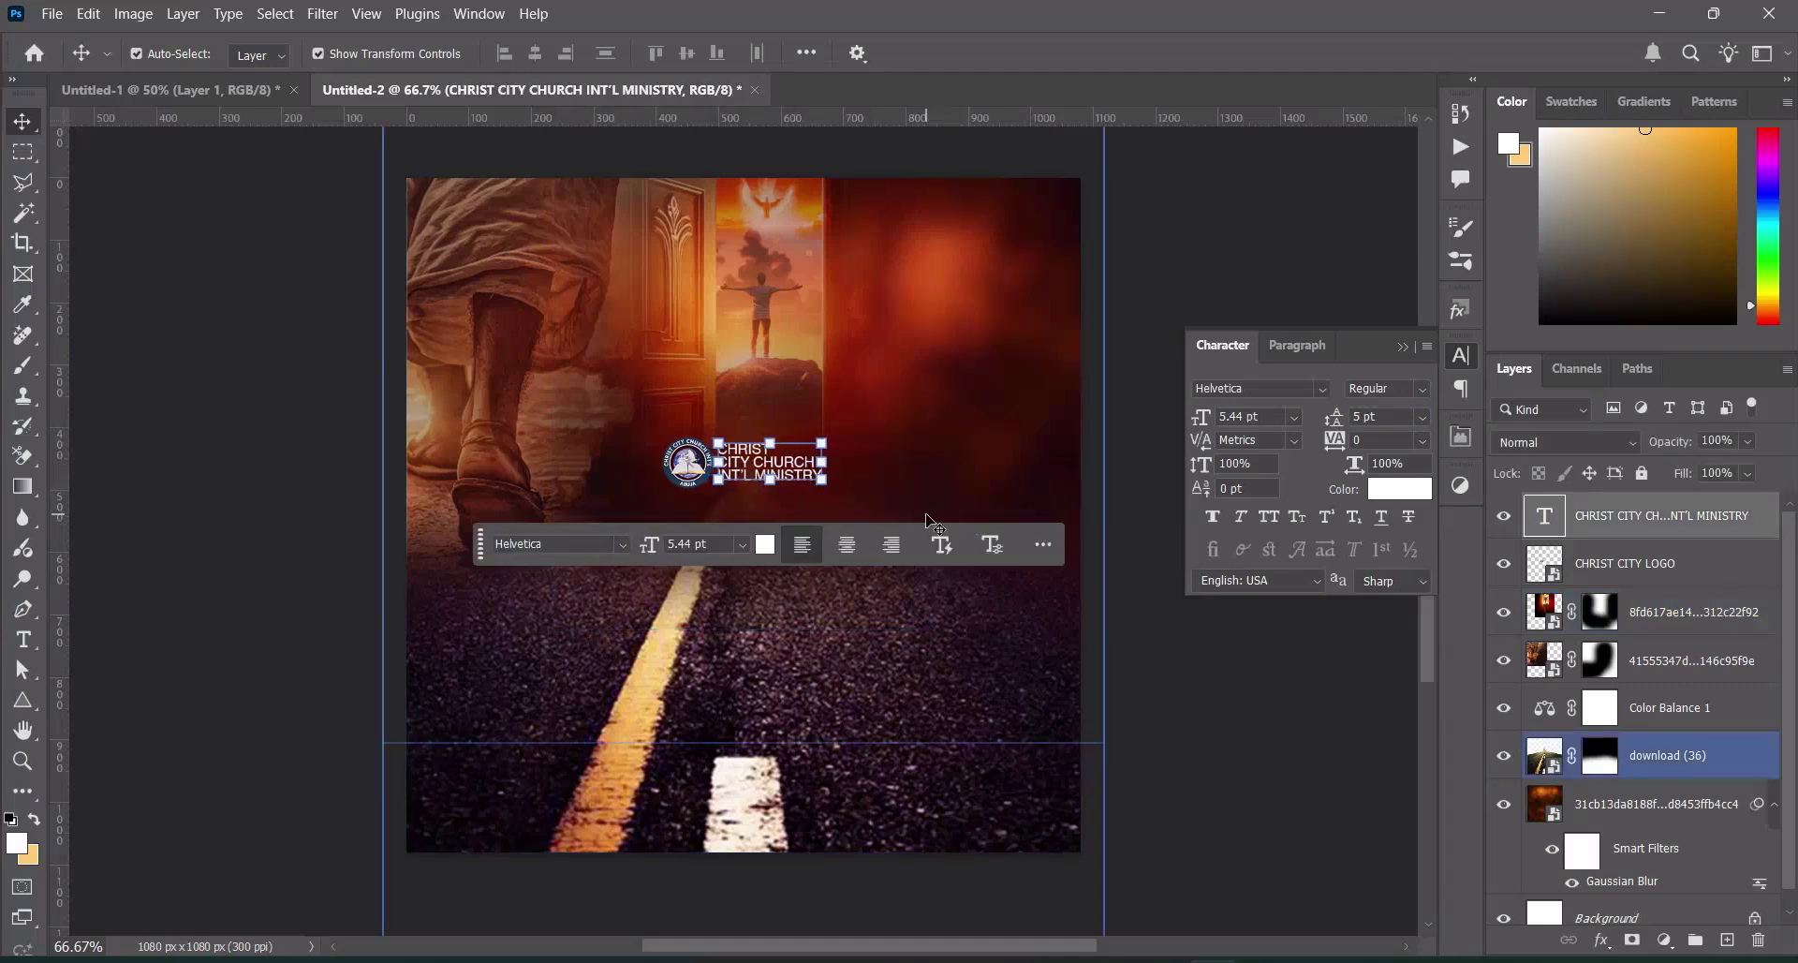
Set the church name's leading to 6 pt and realign the text vertically with the logo
double_click(794, 482)
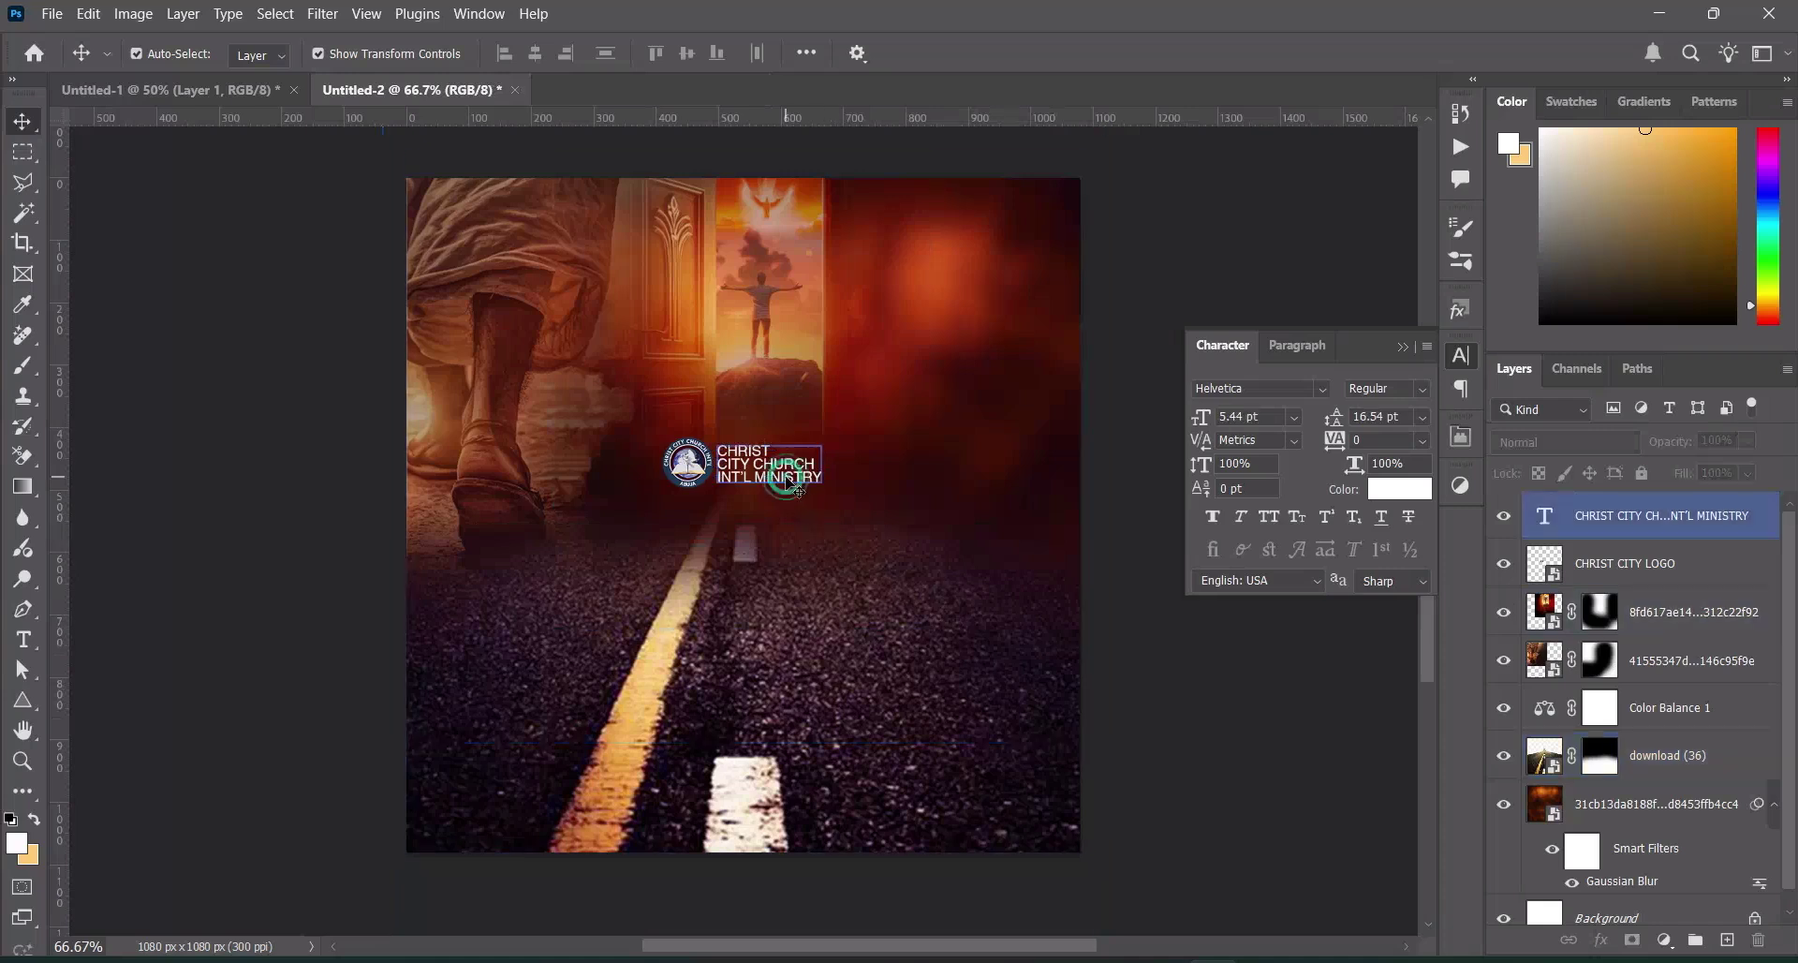
key(Escape)
click(1378, 416)
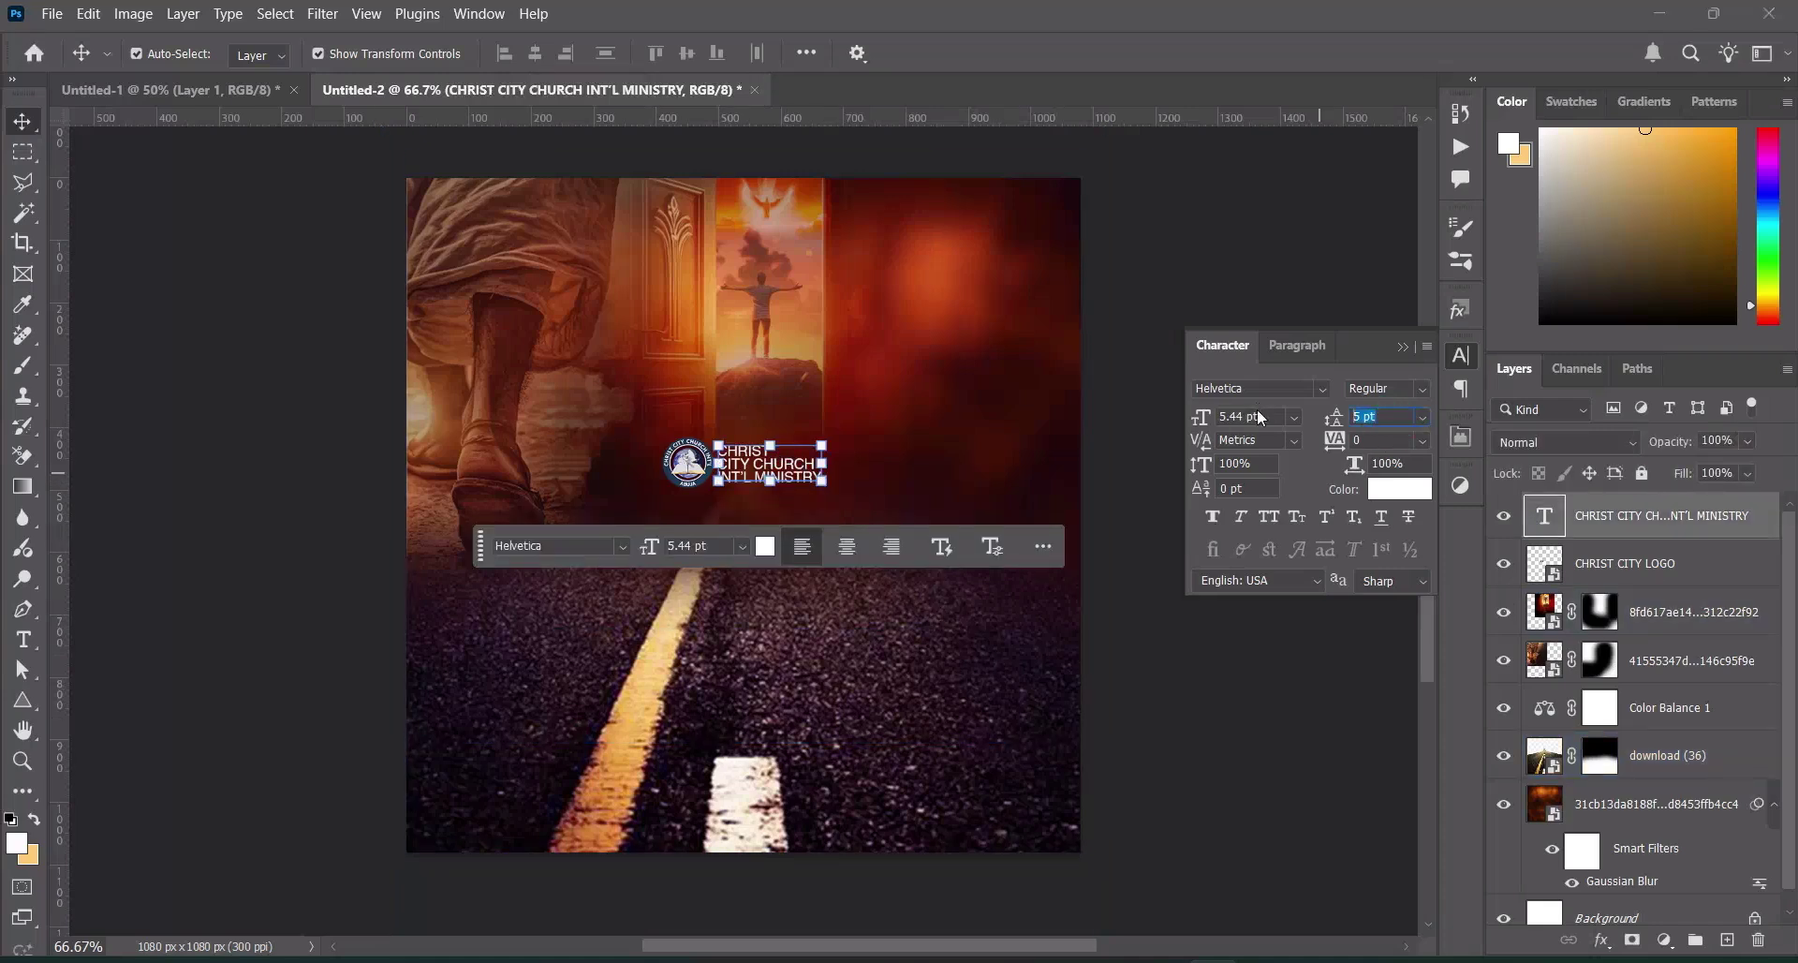
text(6)
key(Return)
click(1051, 573)
click(794, 478)
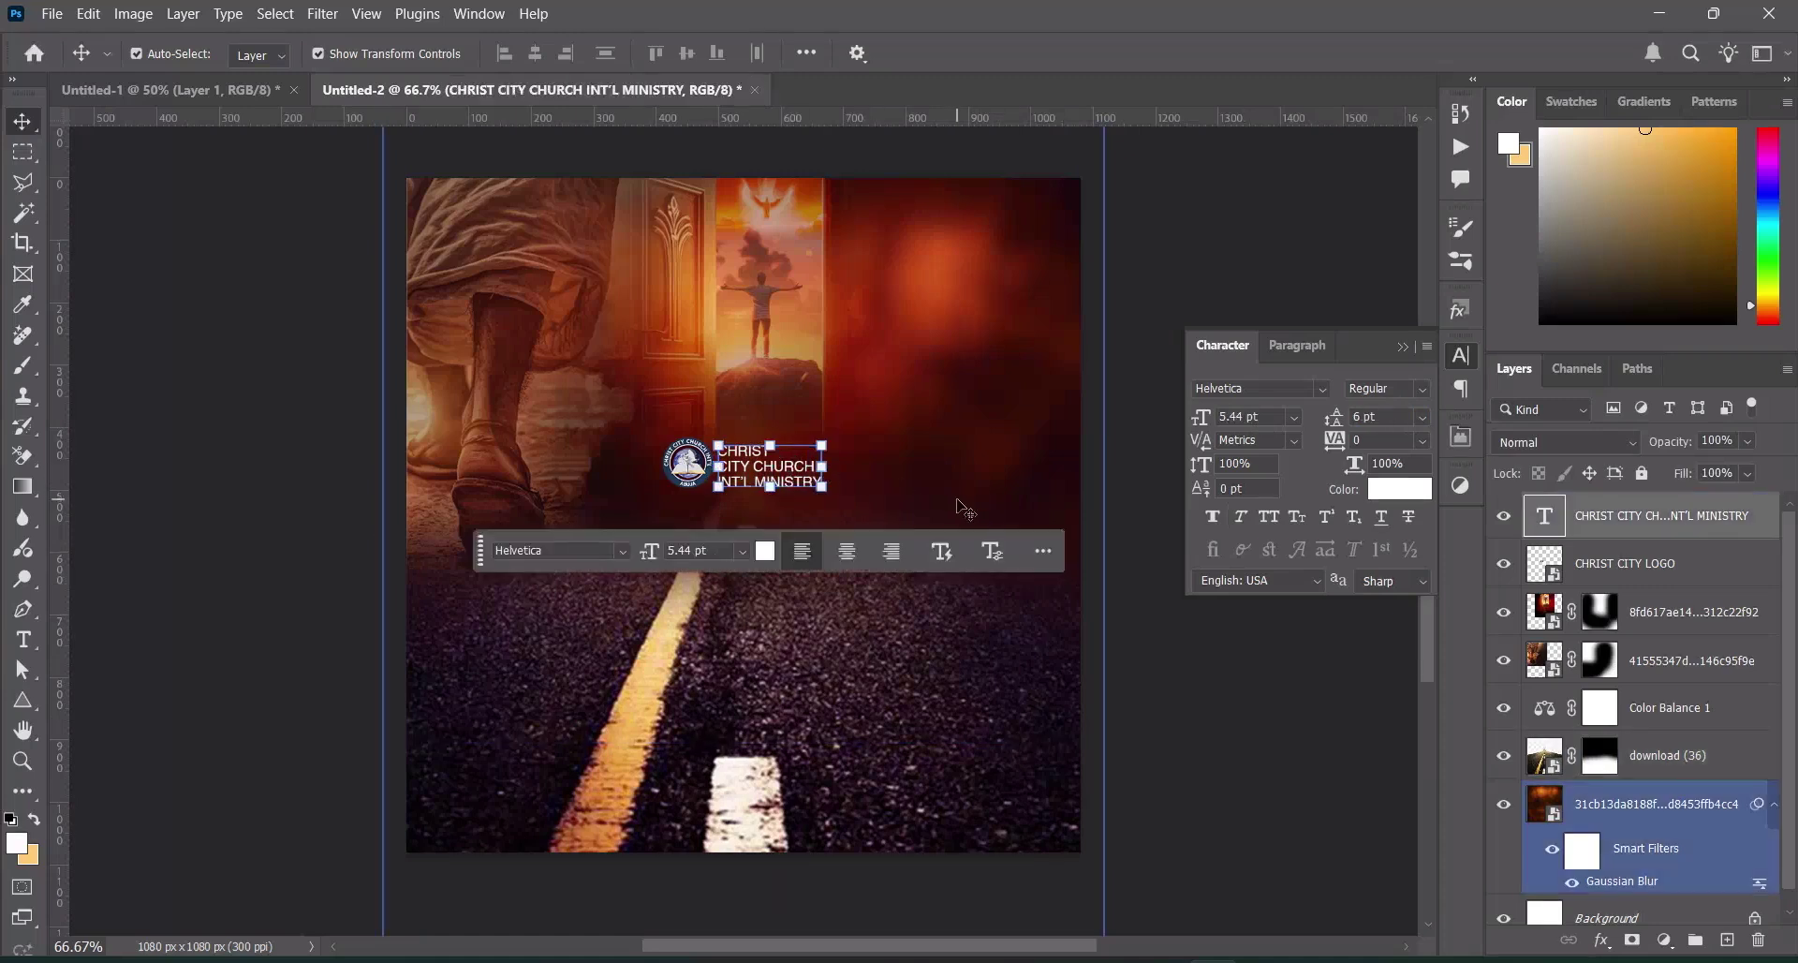
click(1144, 697)
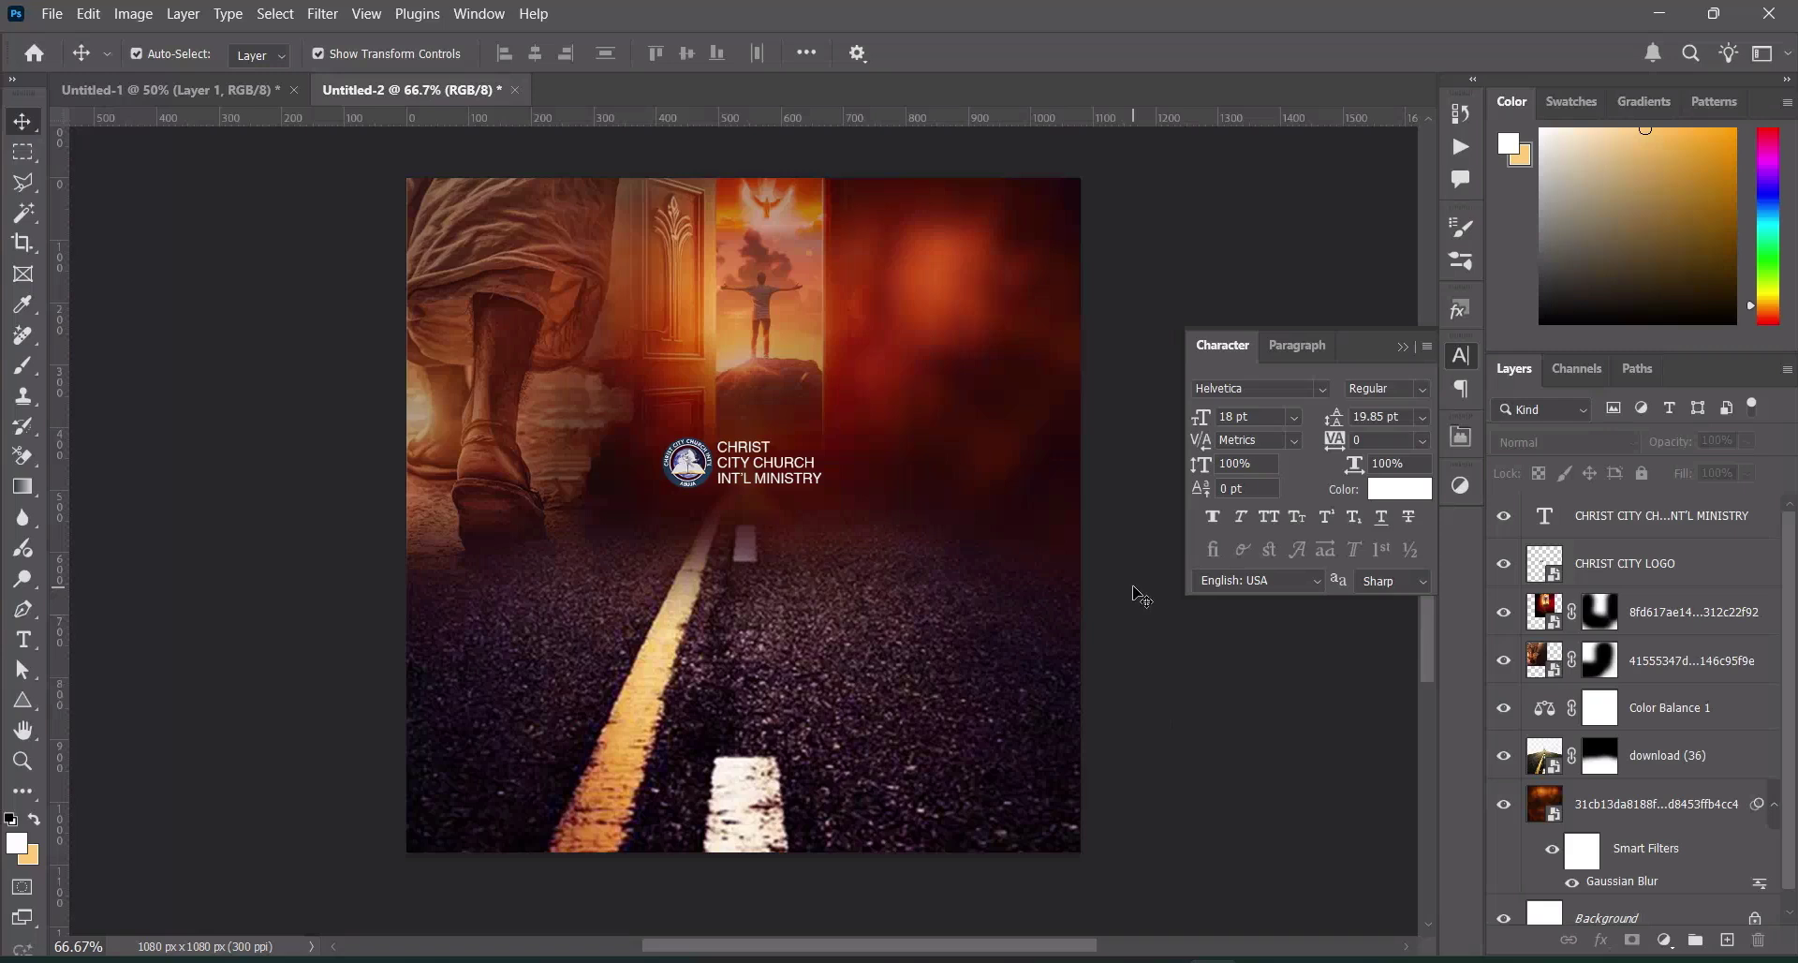
Set the church name's leading to 5.5 pt
click(843, 464)
click(764, 473)
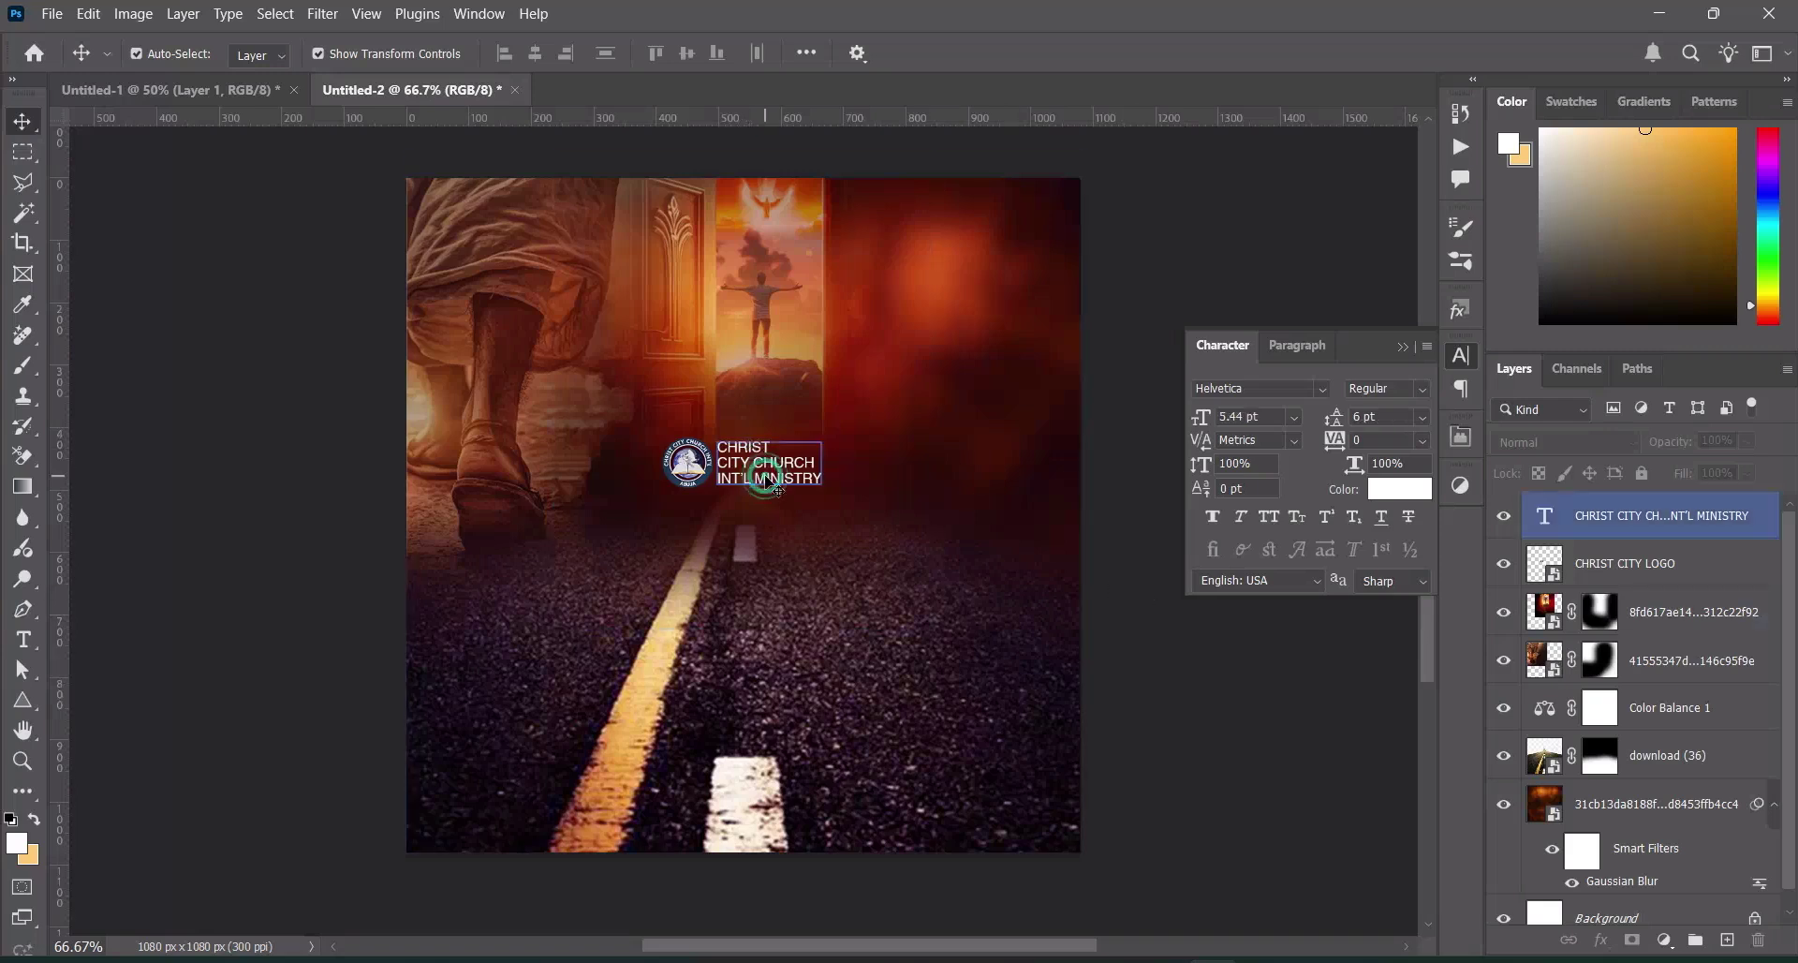
click(1364, 416)
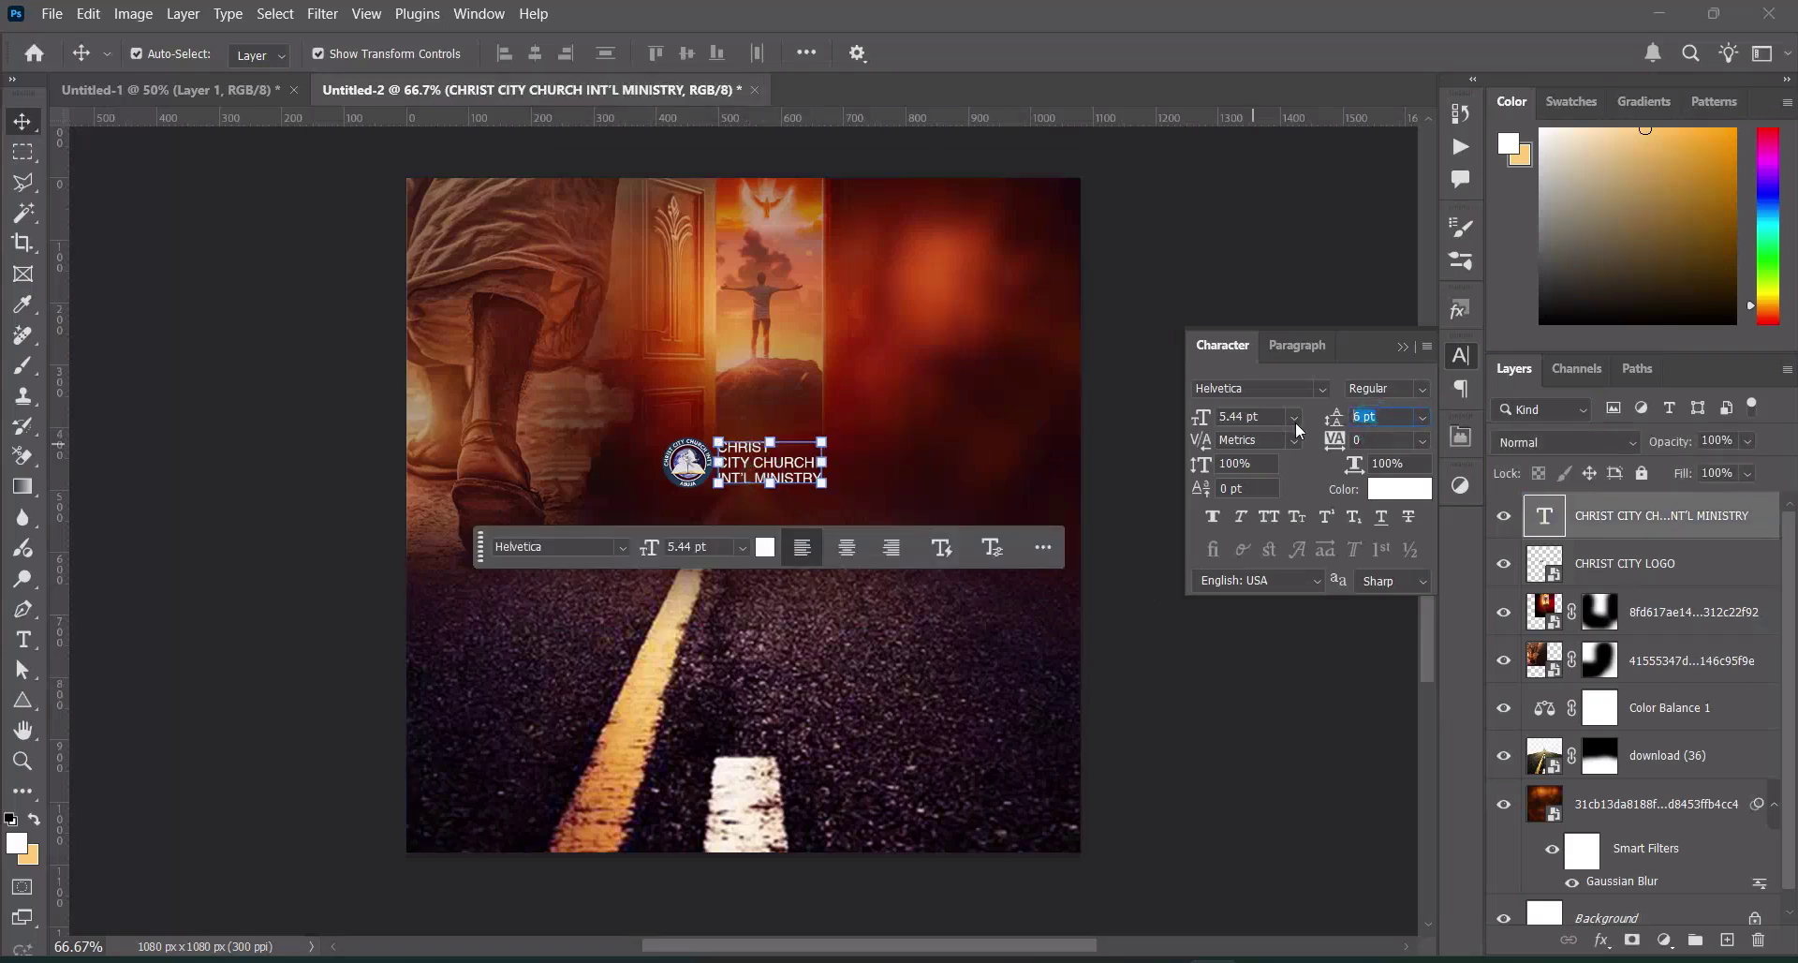
text(5.5)
key(Return)
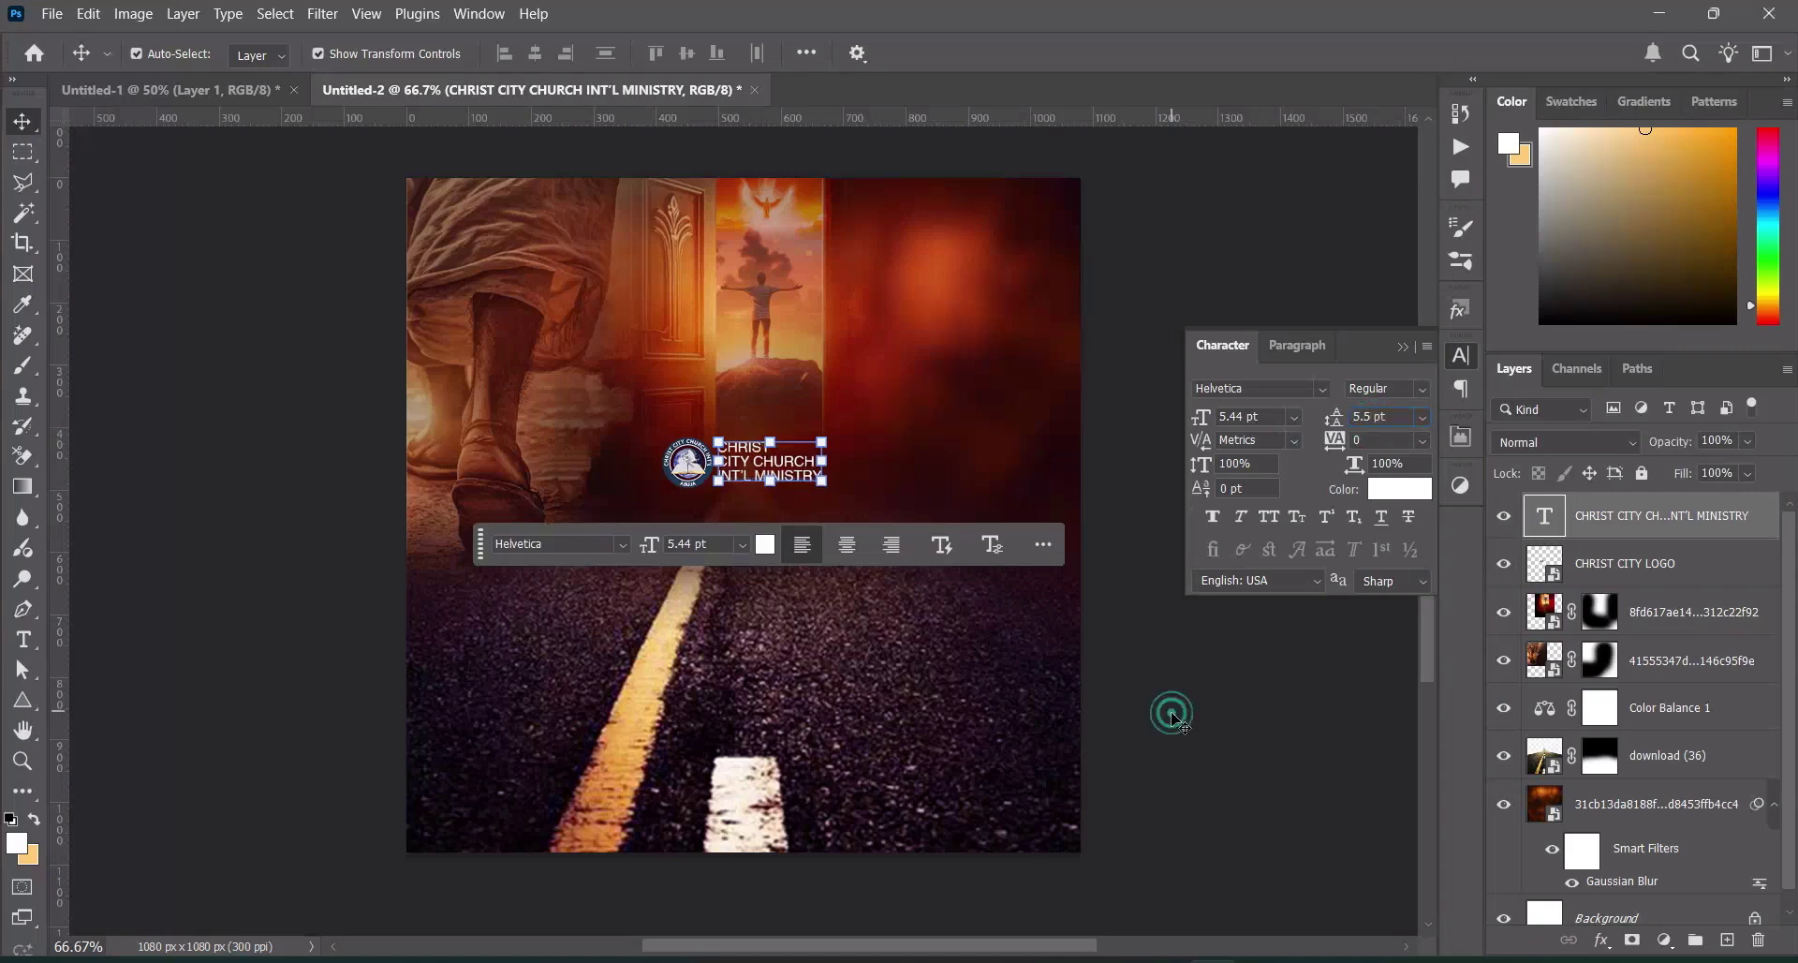
click(1170, 714)
click(883, 522)
click(767, 478)
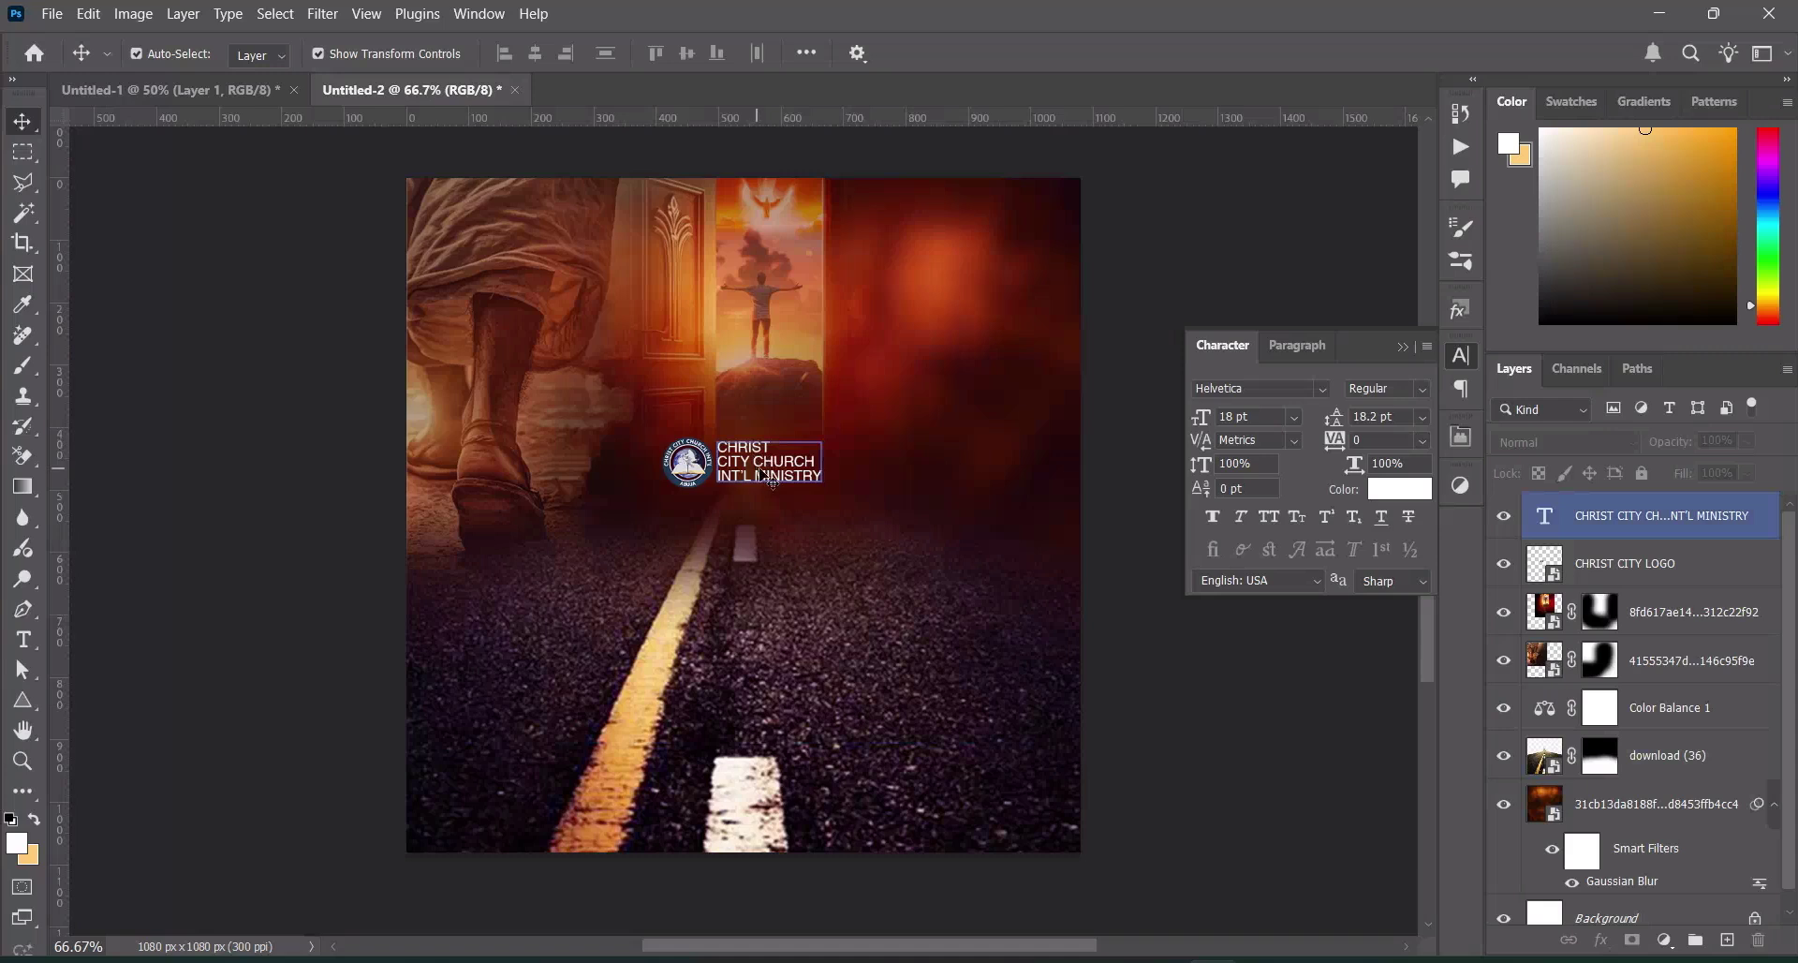
click(1182, 752)
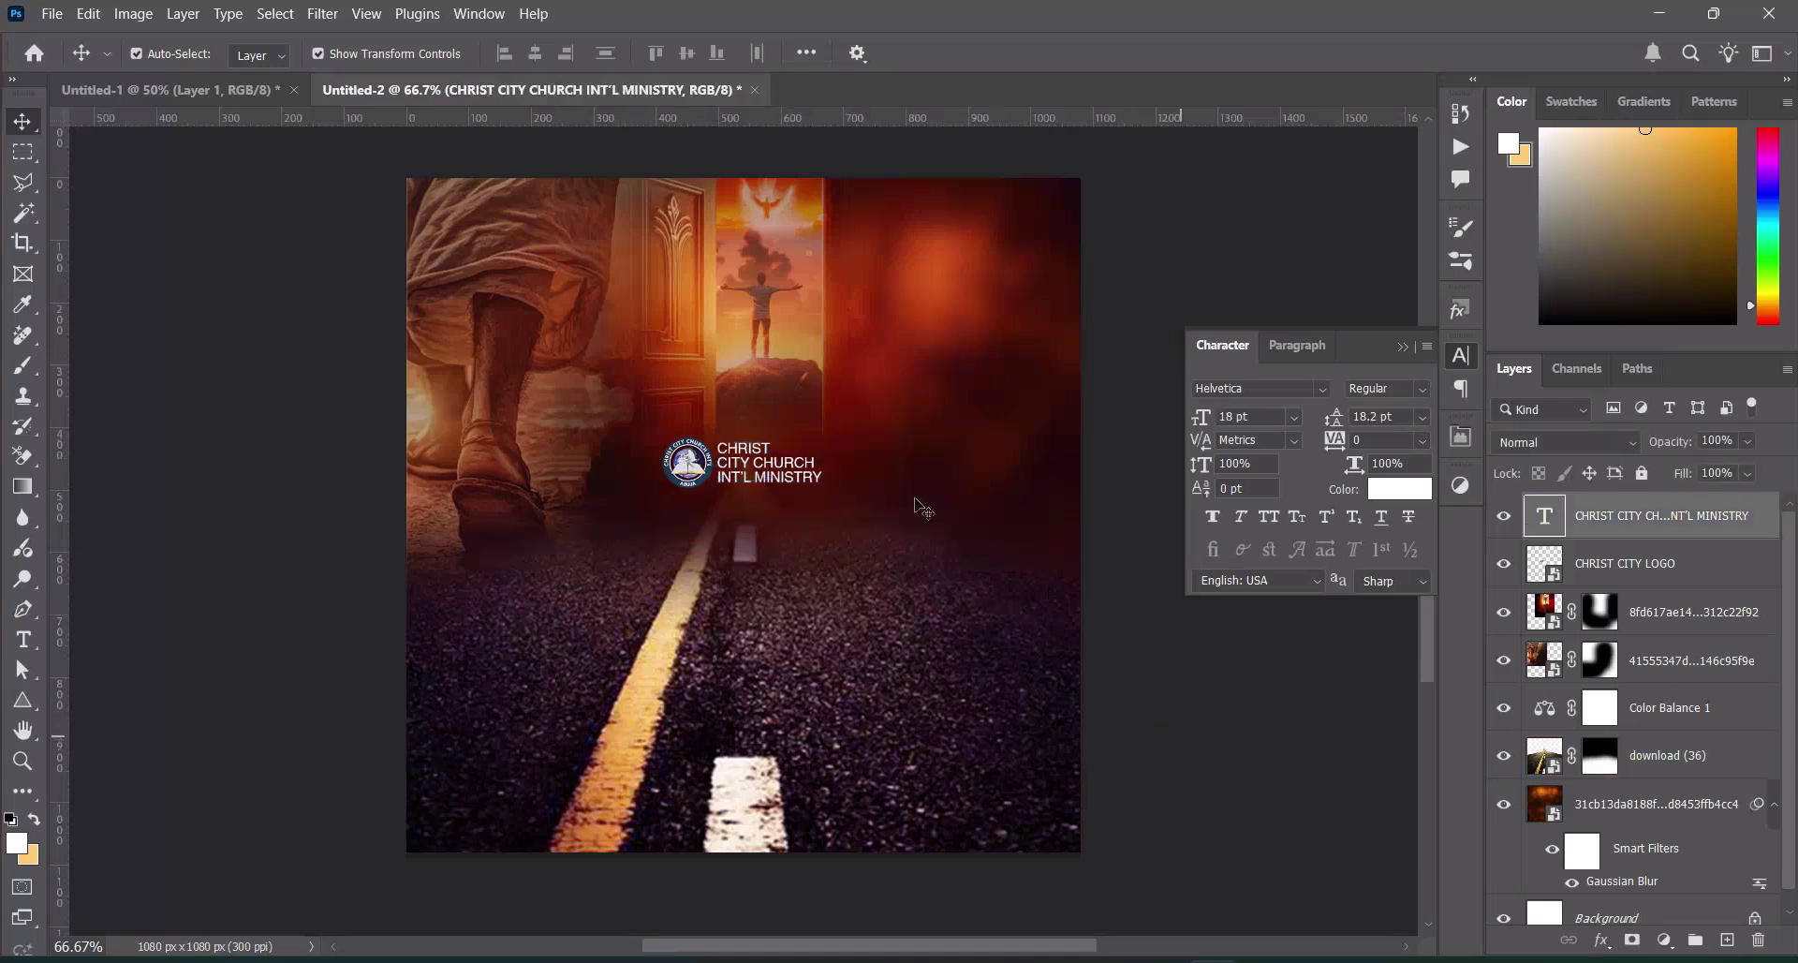
Duplicate the church name text layer and move the copy straight down below the original
click(791, 464)
key(ctrl)
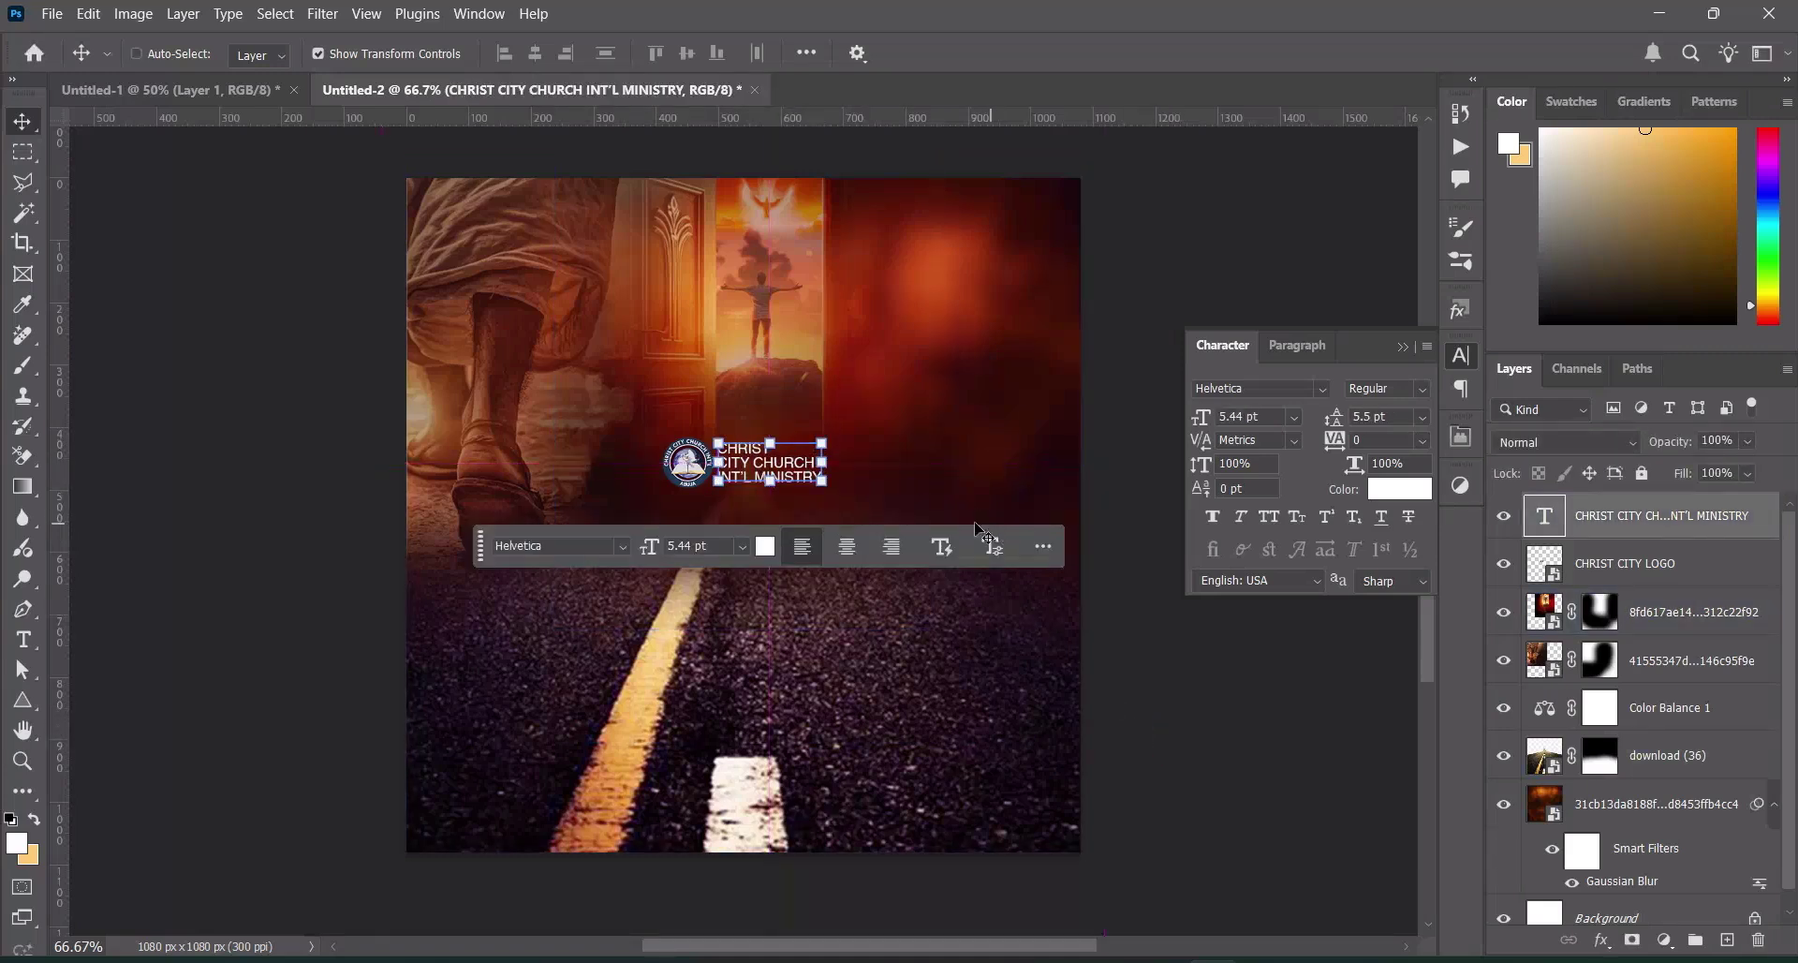
key(ctrl+j)
drag(794, 471, 794, 543)
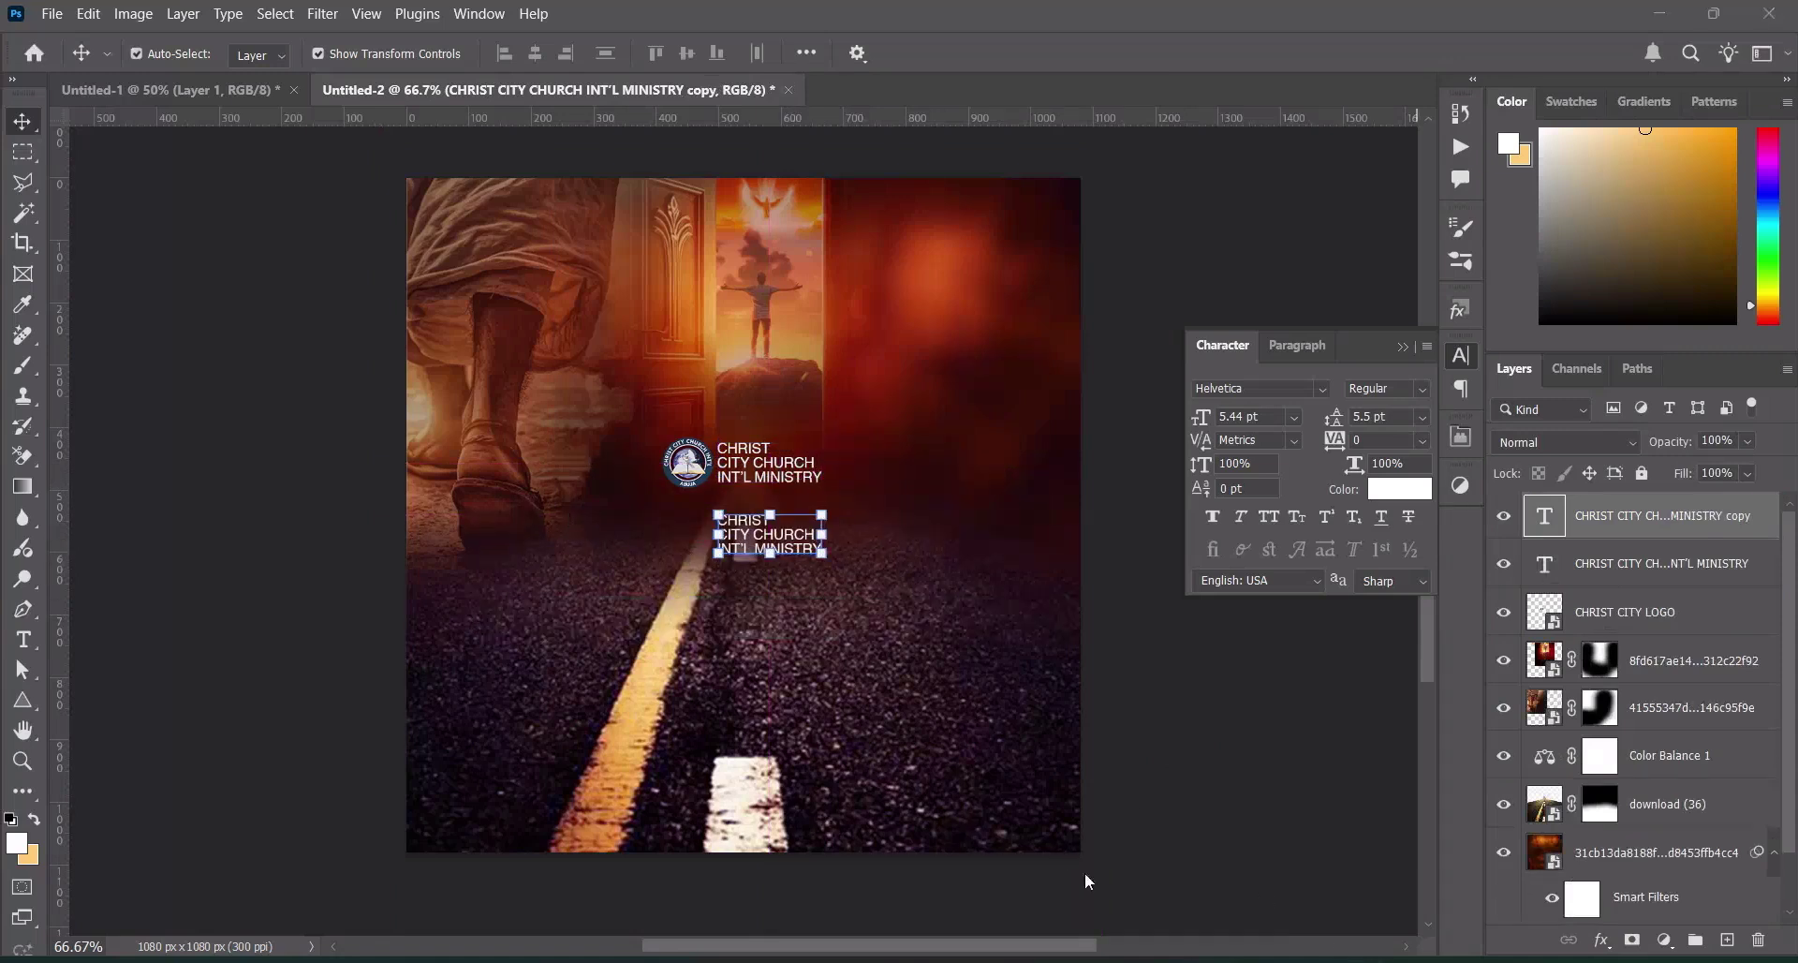
Copy "PRESENTS:" from Text.txt in Notepad and replace the duplicated church name's wording with it
key(alt+Tab)
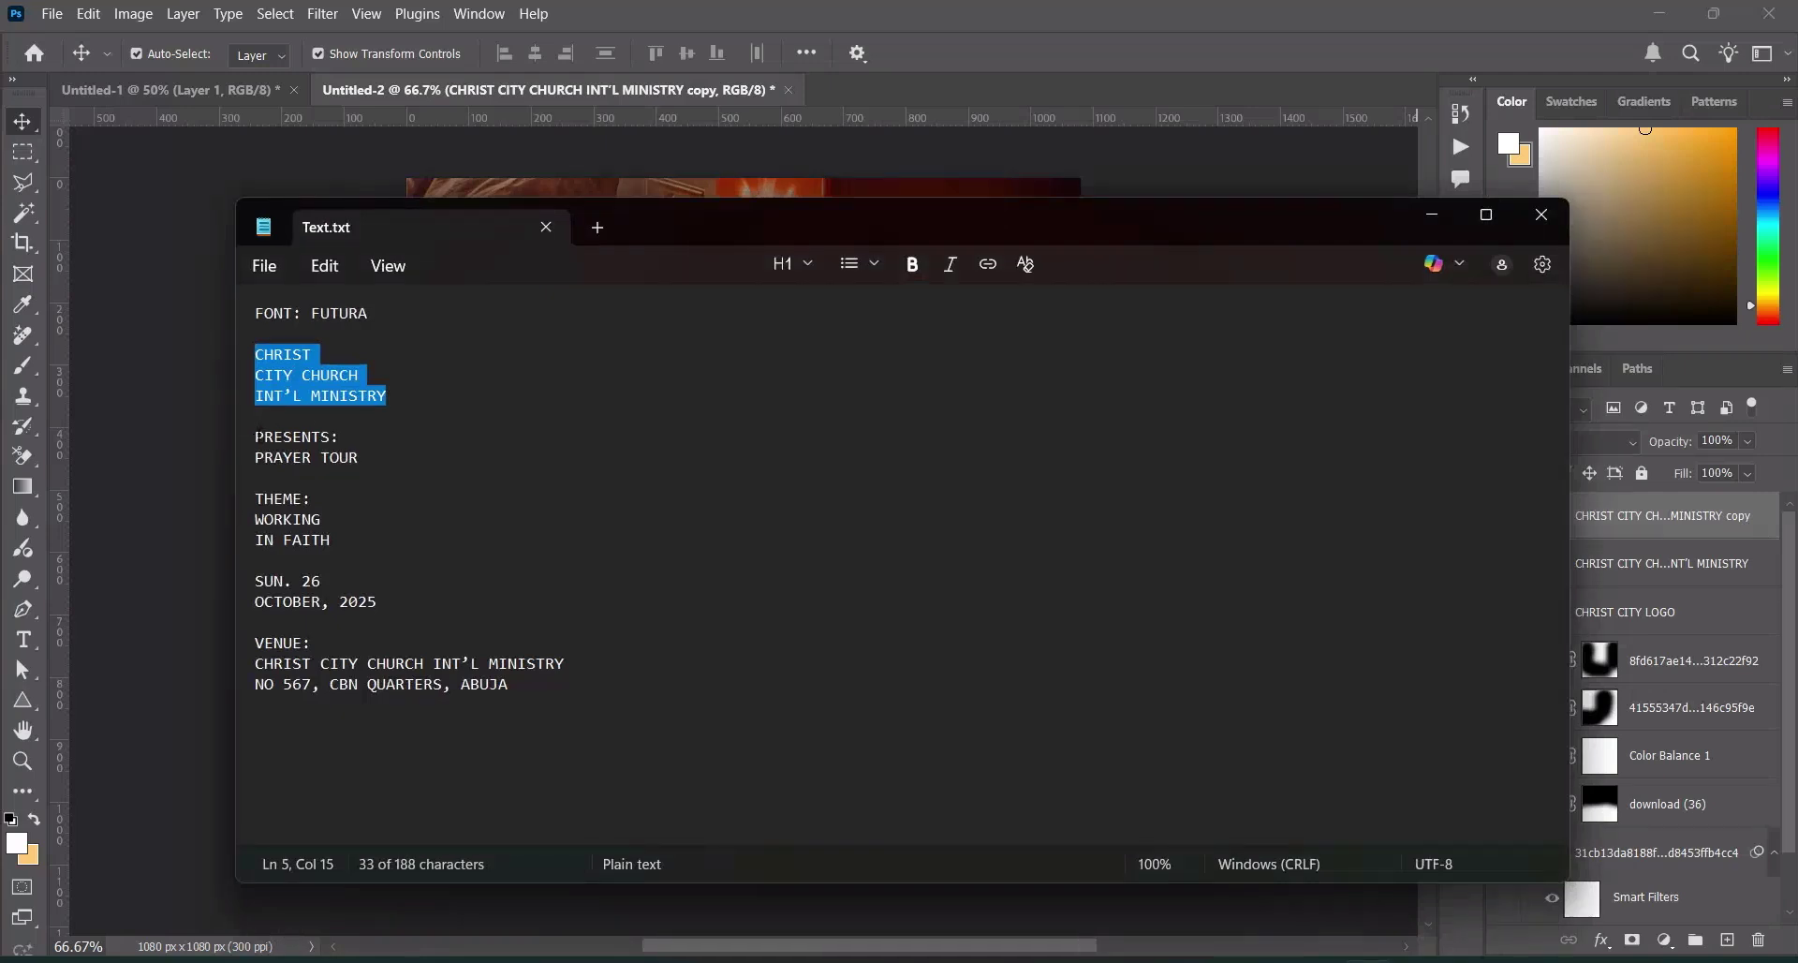
drag(255, 436, 339, 437)
key(ctrl+c)
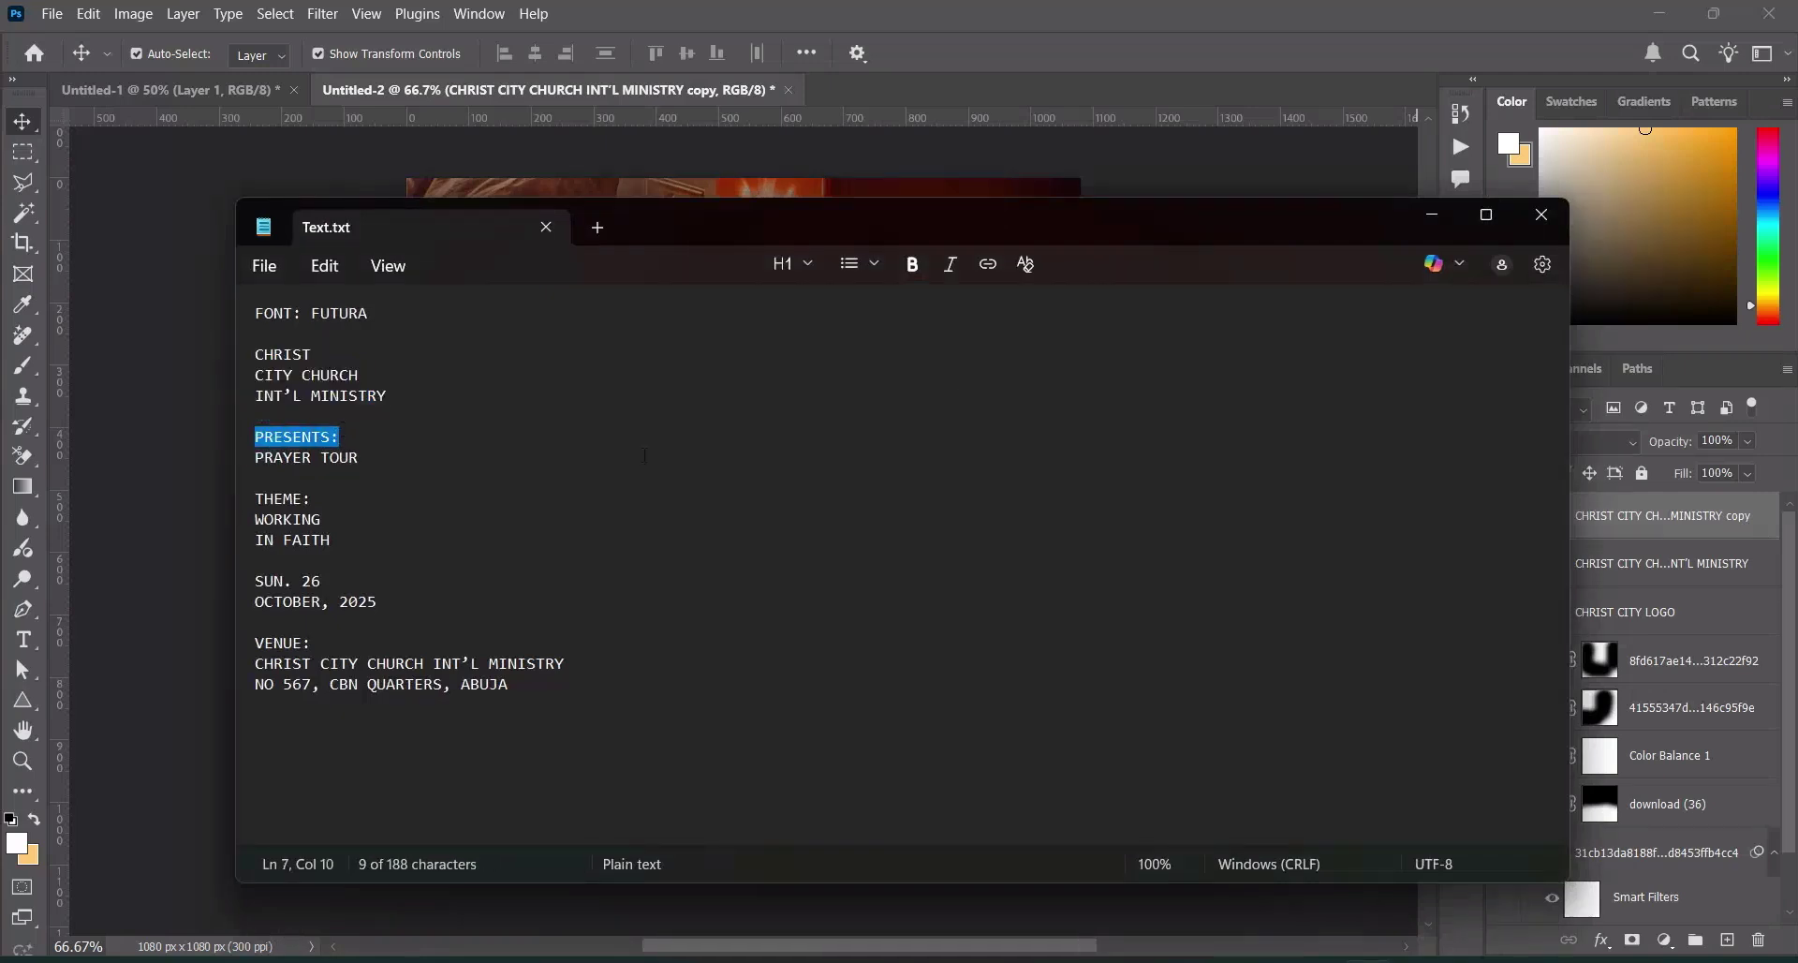
click(1433, 218)
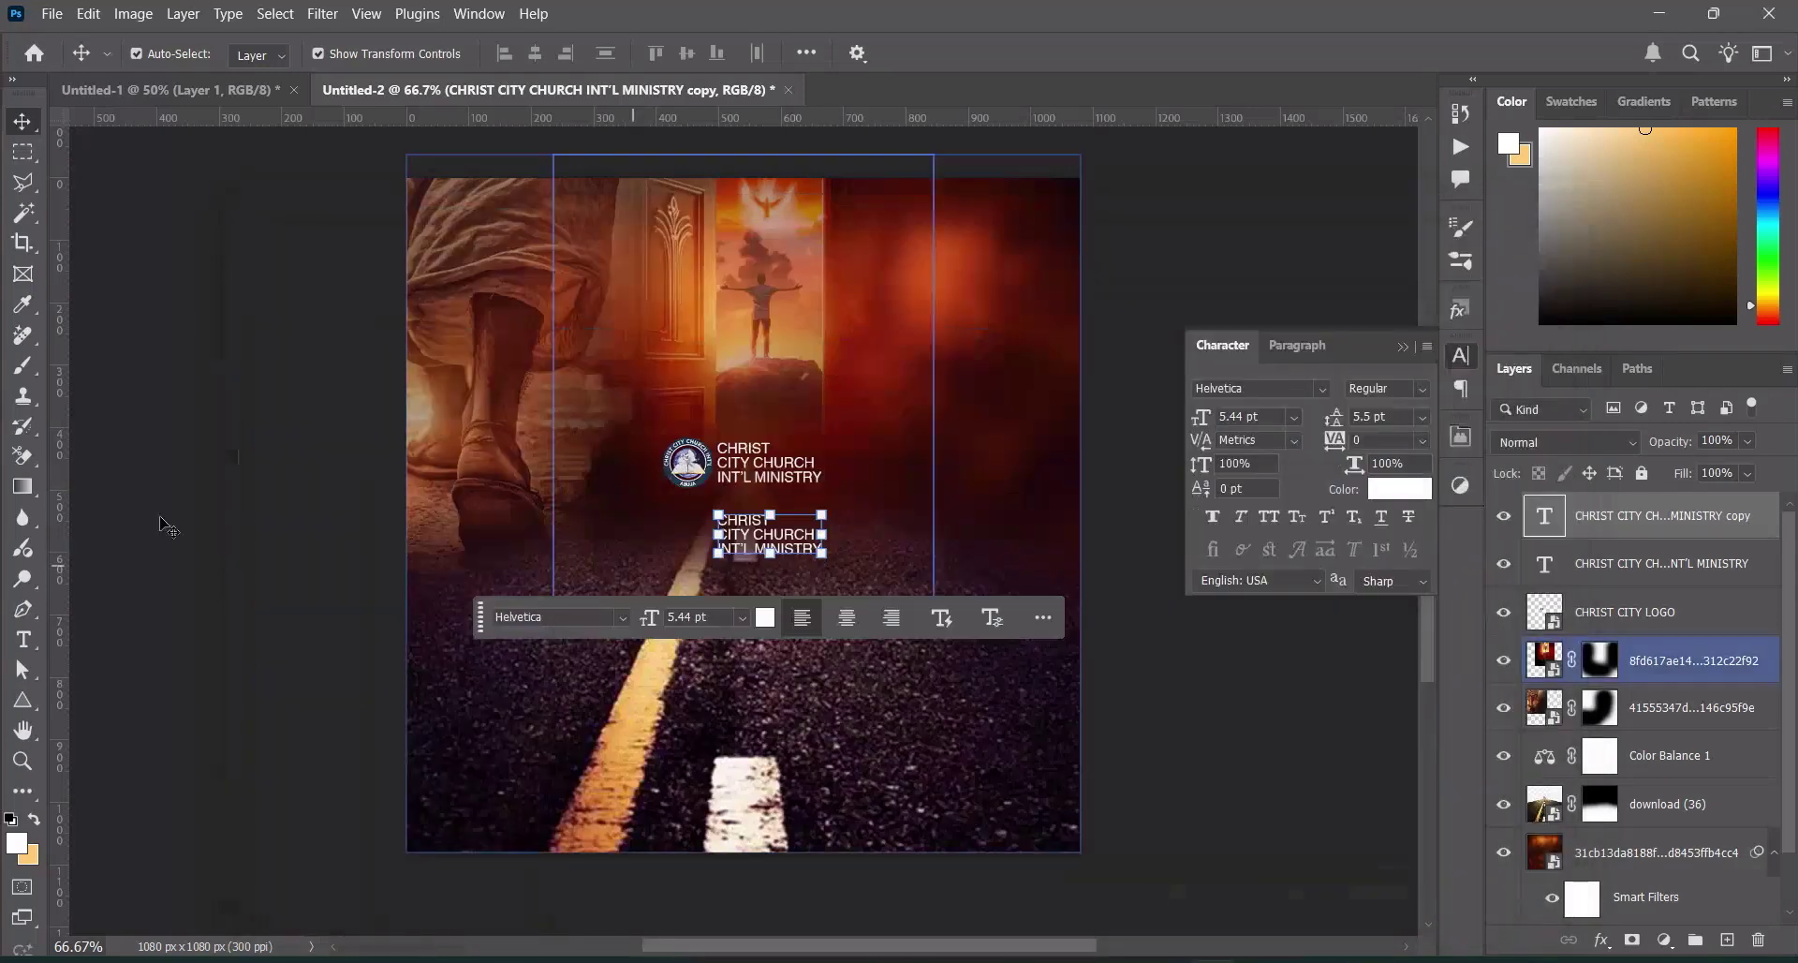
click(23, 640)
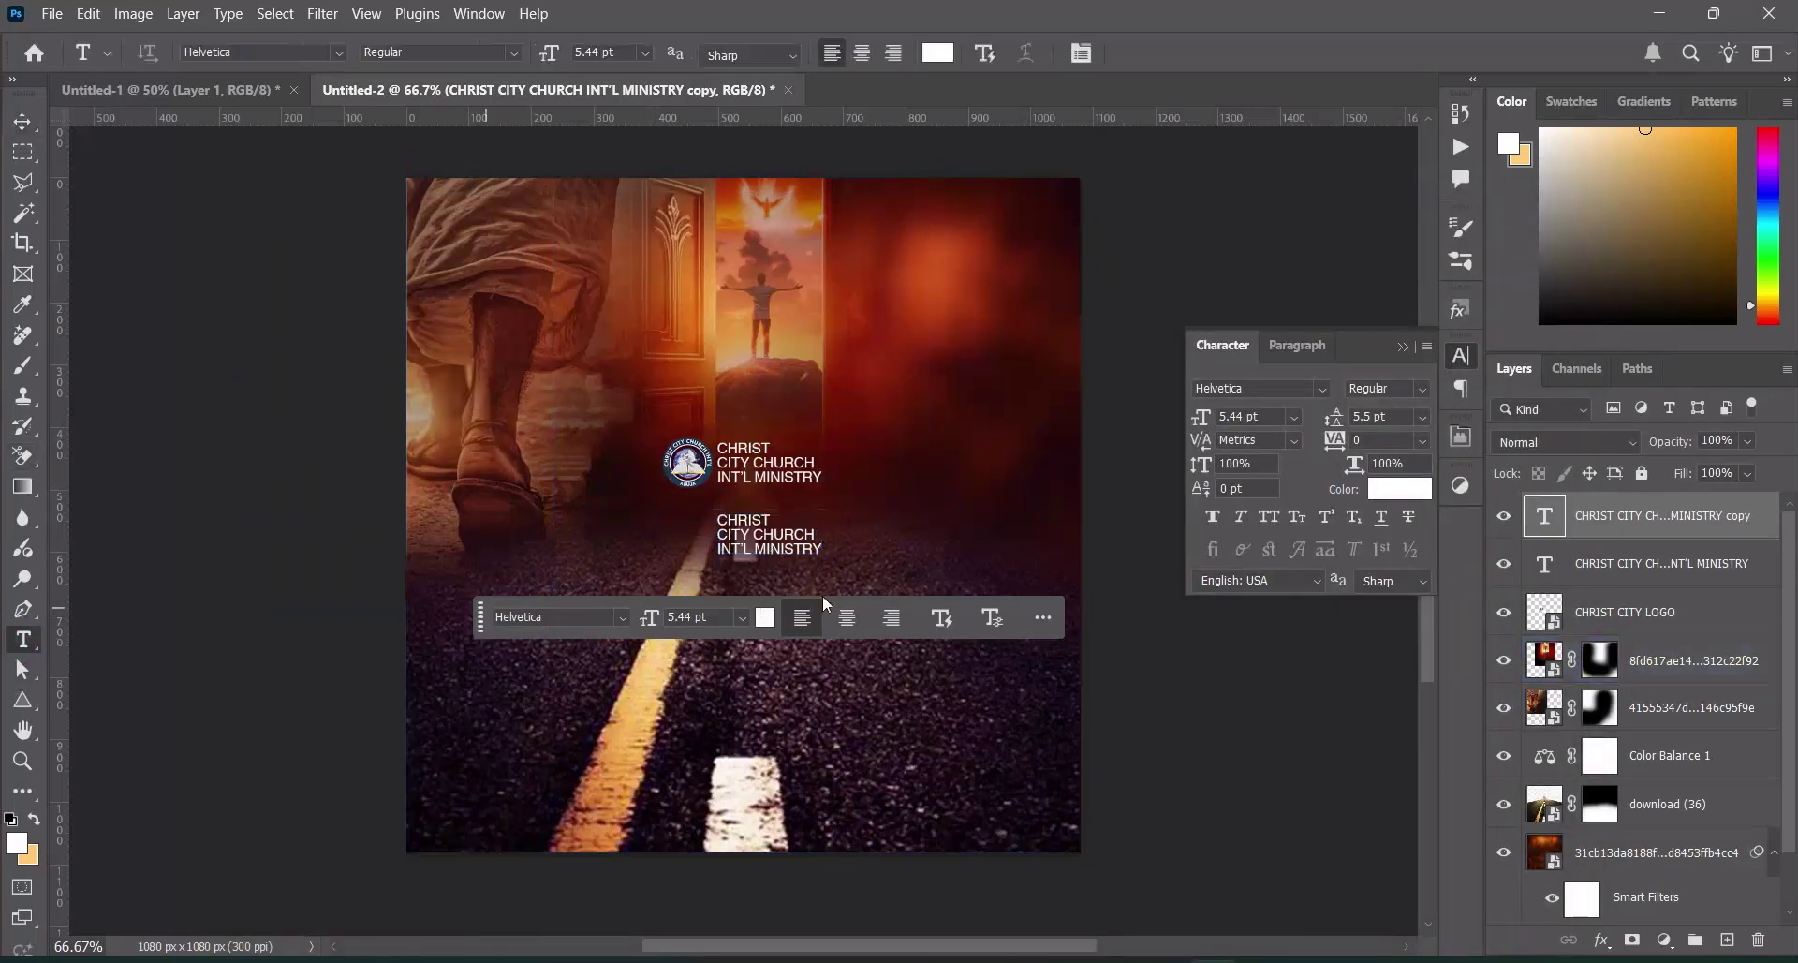
click(791, 542)
key(ctrl+a)
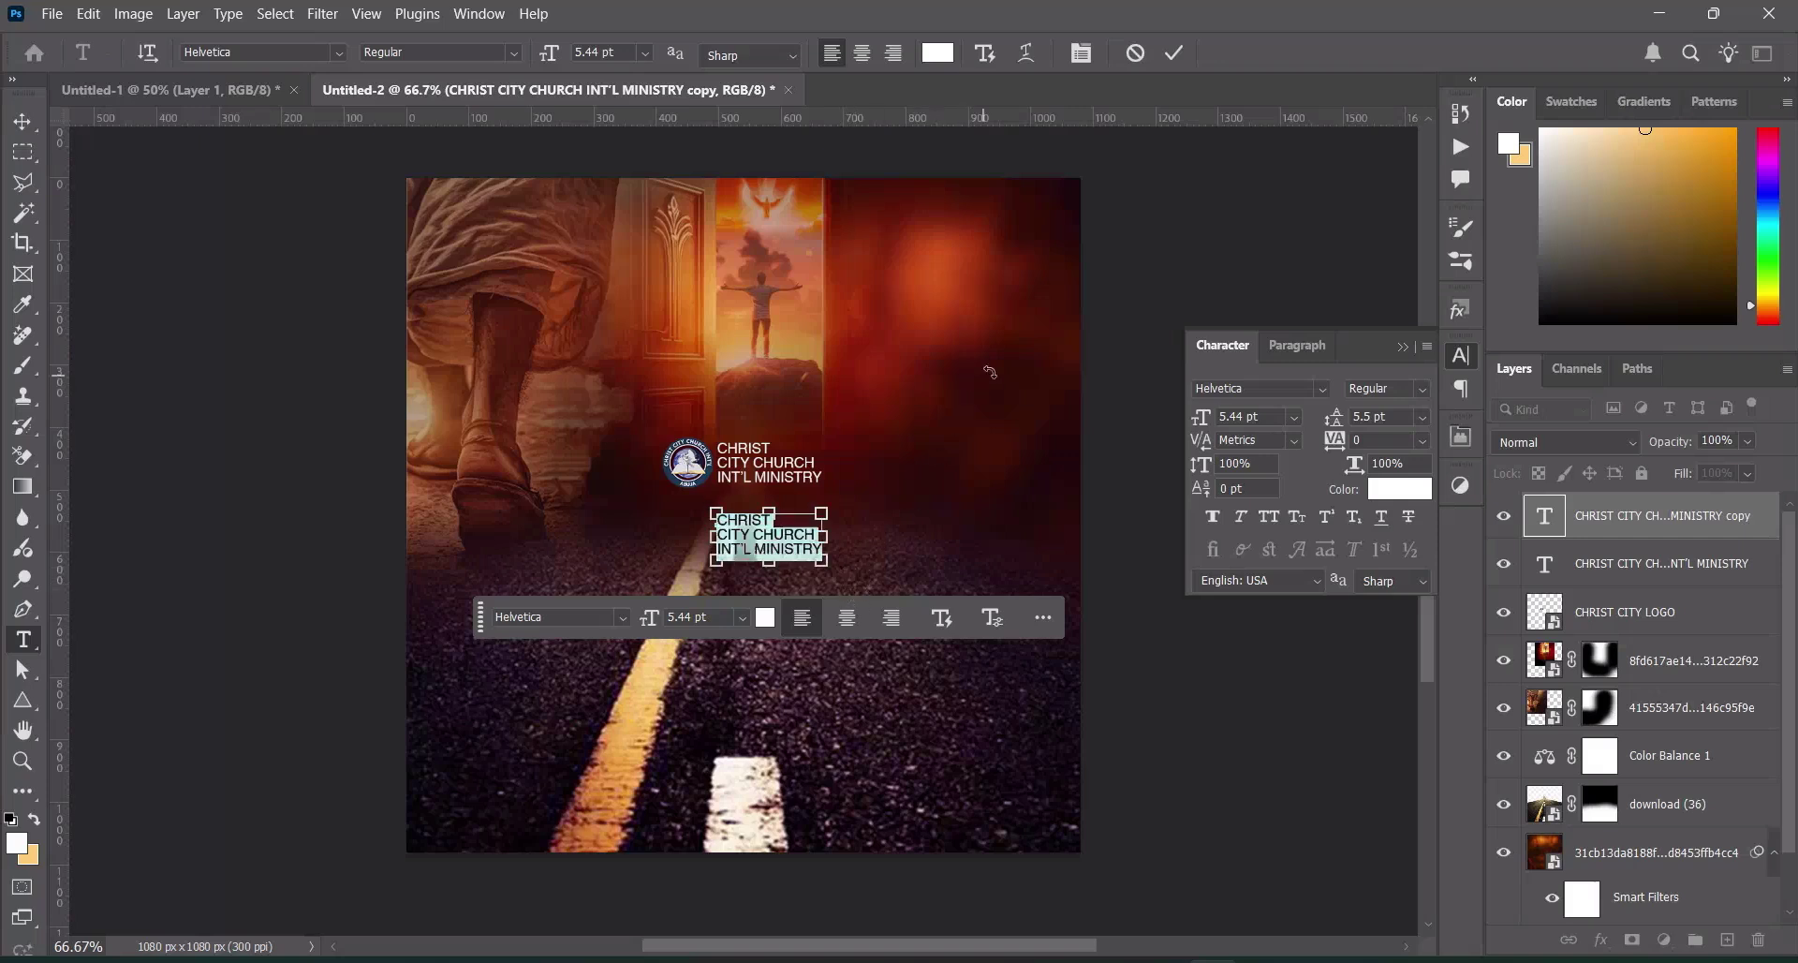
key(ctrl+v)
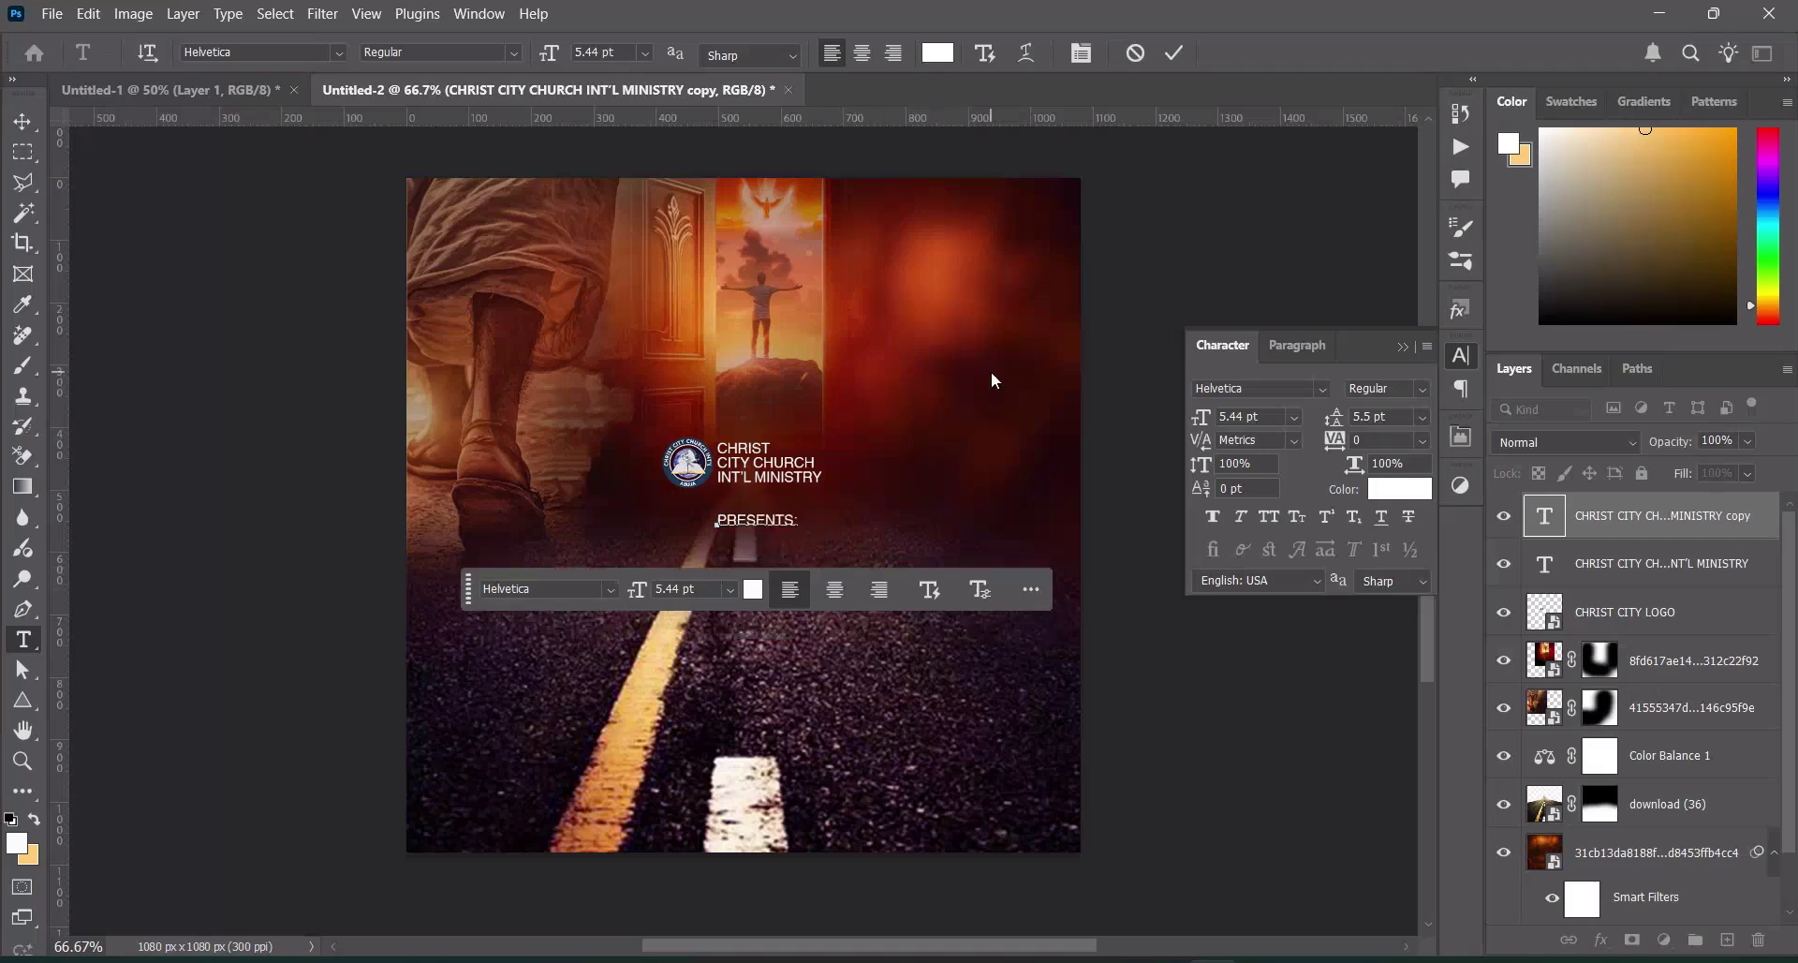
click(1172, 53)
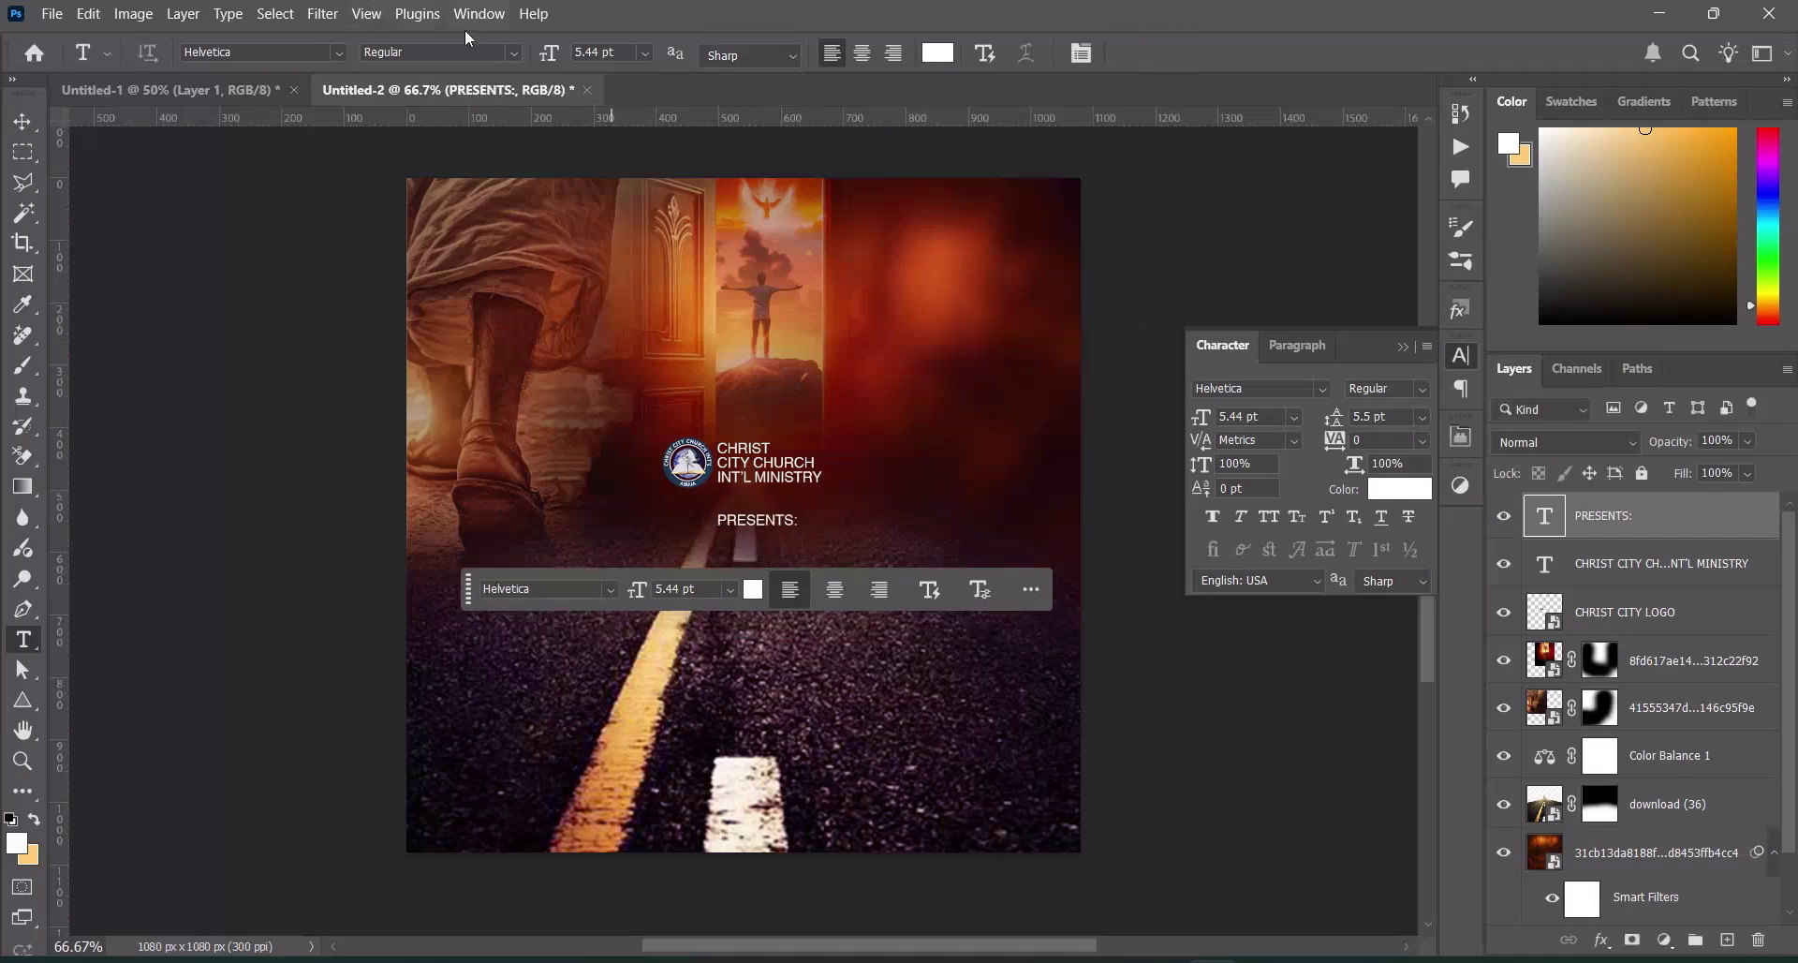
Make the "PRESENTS:" text Bold and widen its tracking to 920
click(522, 56)
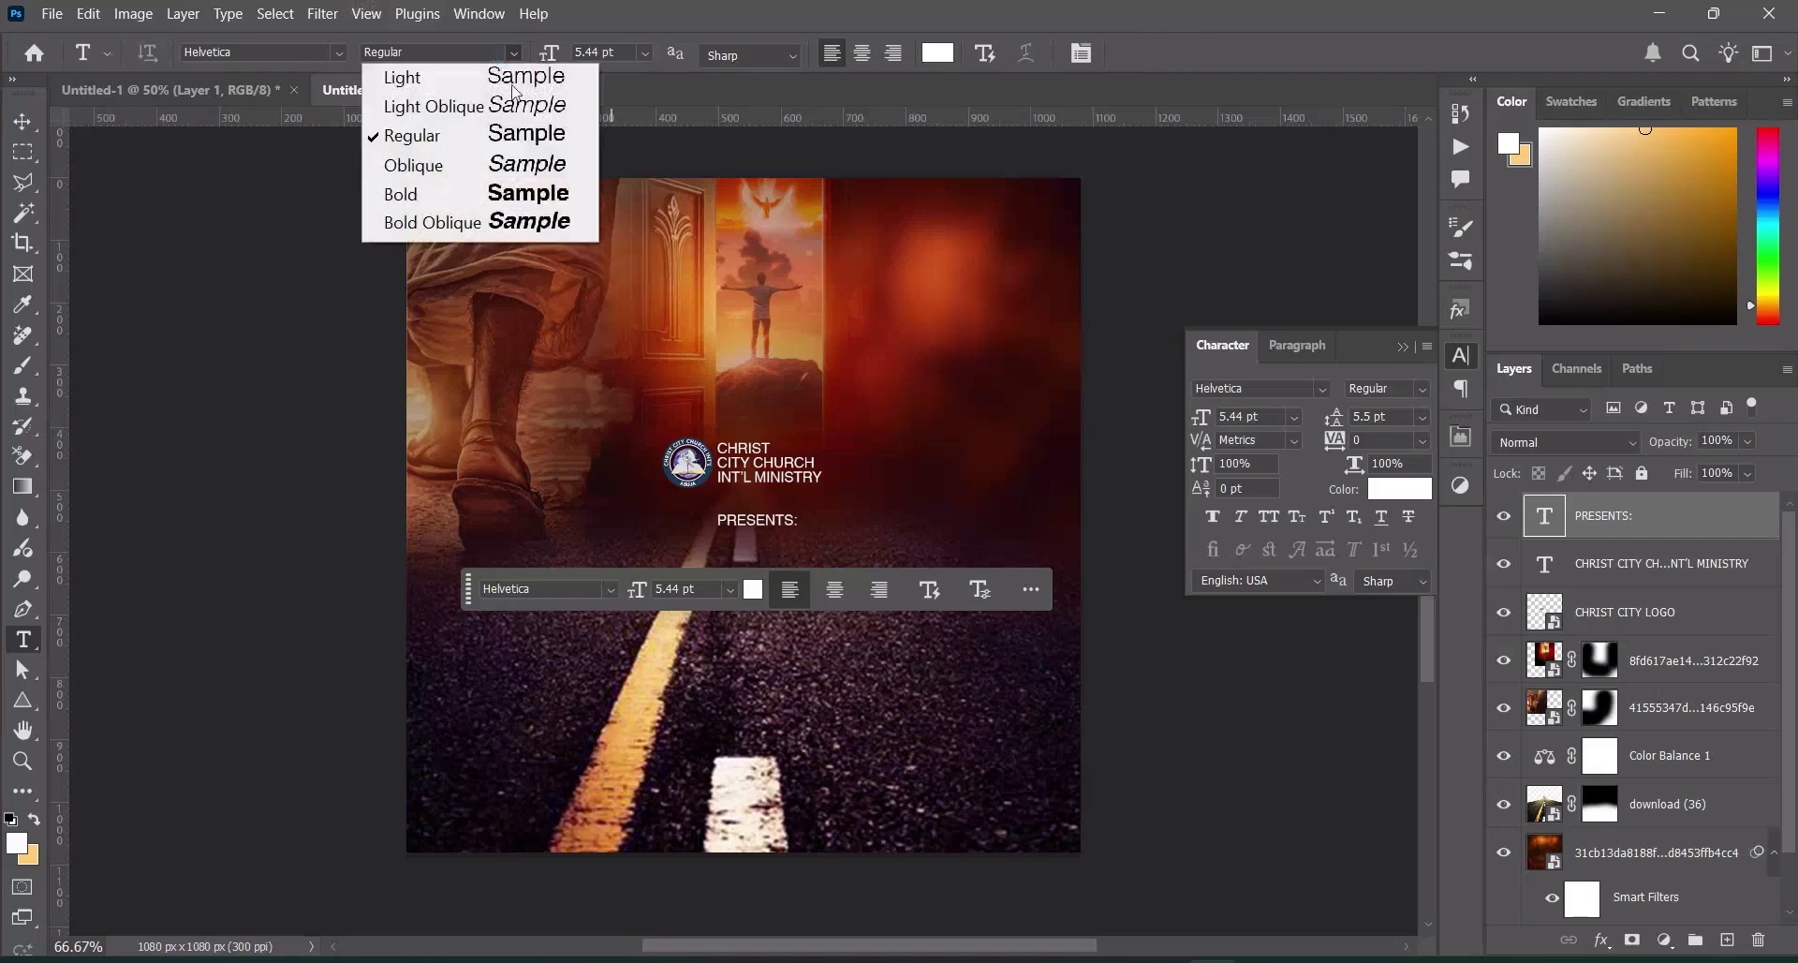
click(495, 190)
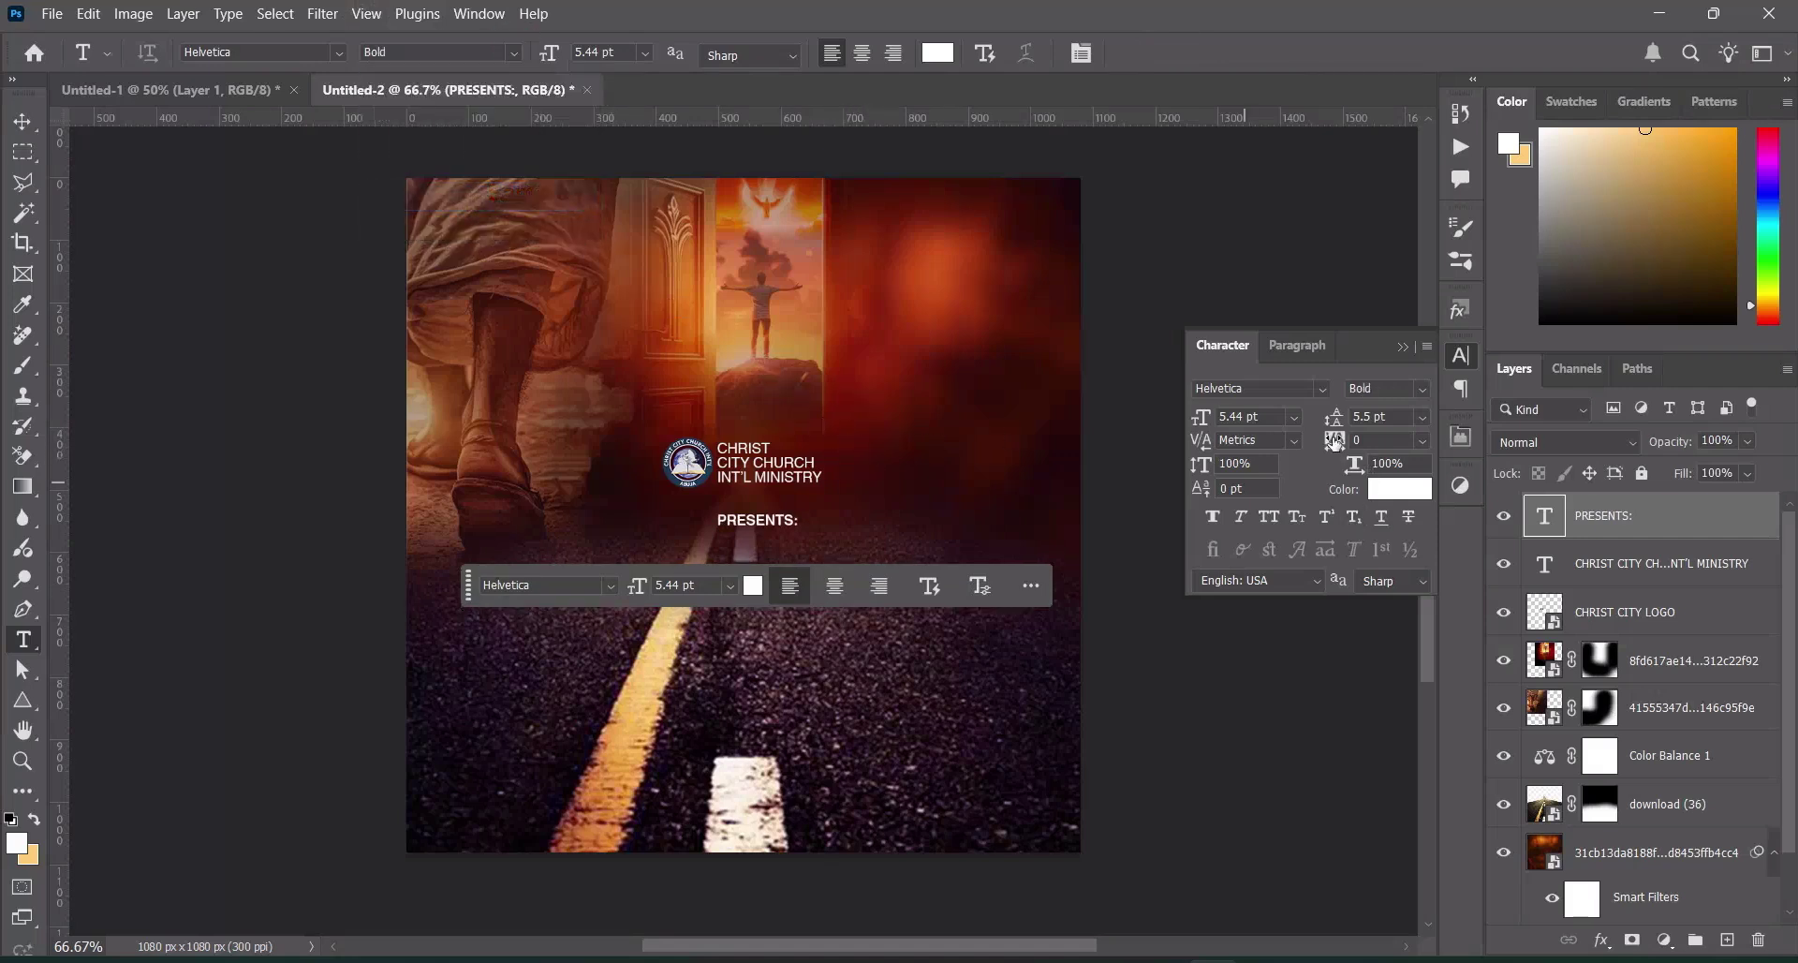
drag(1335, 444, 1369, 438)
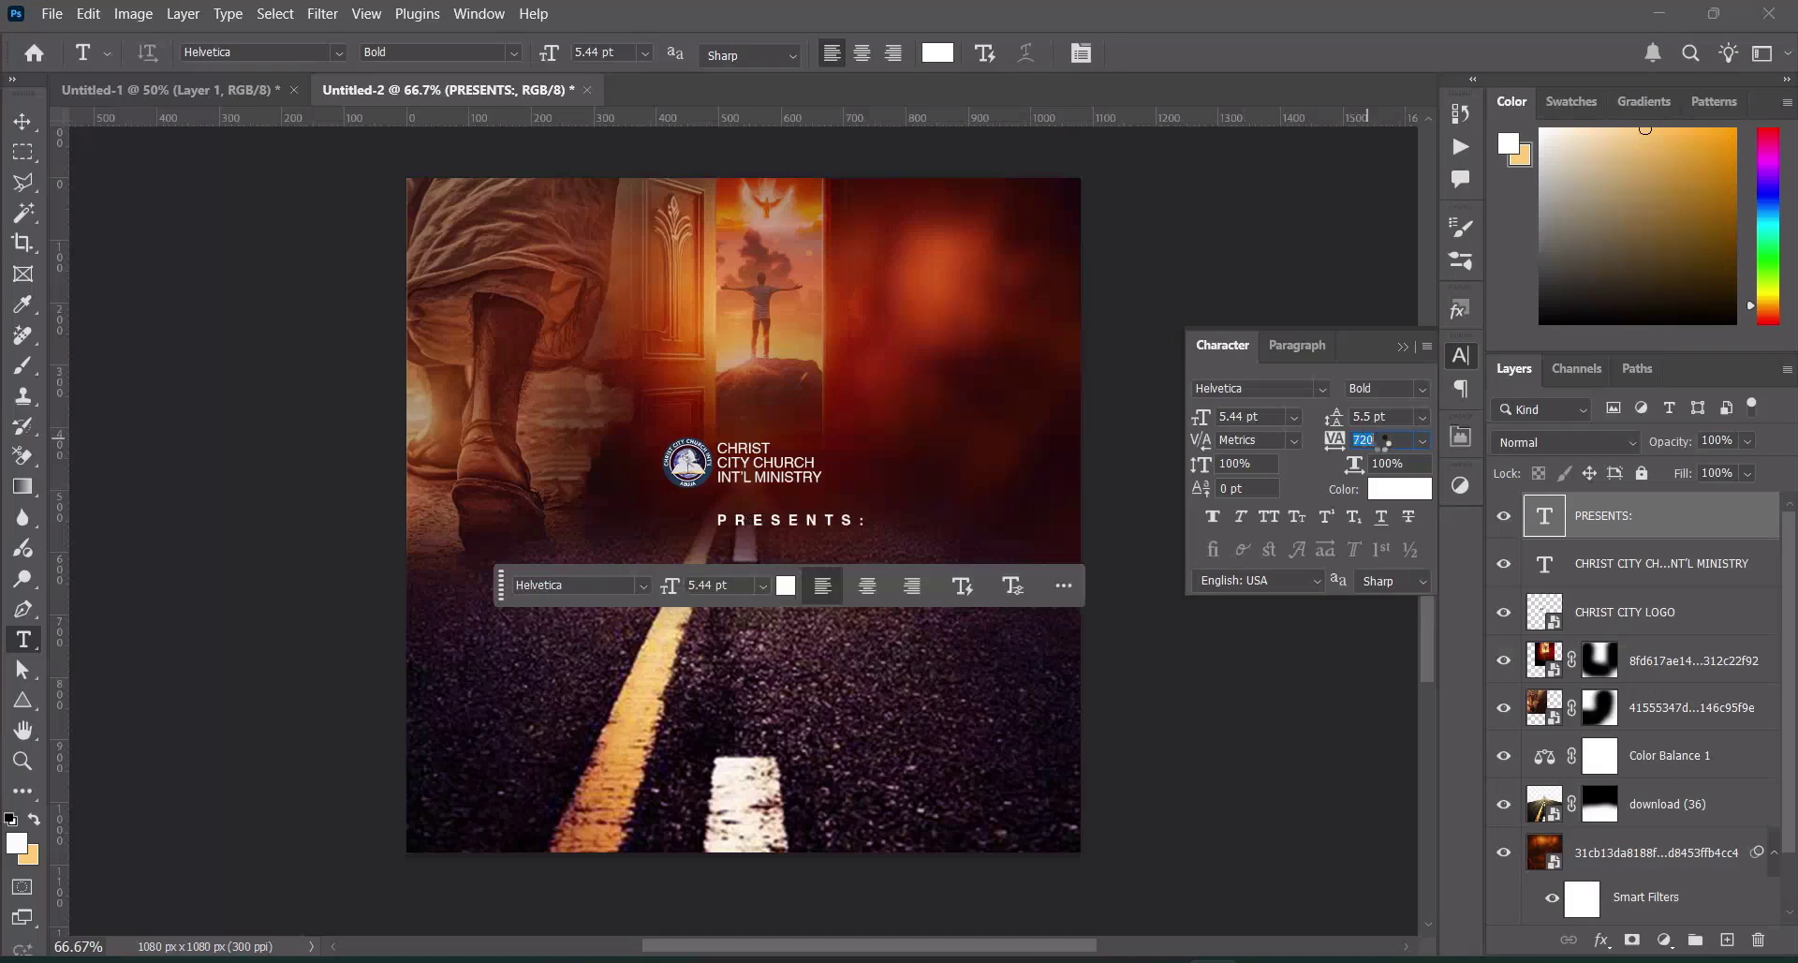
Scale the "PRESENTS:" text down to 4.17 pt
click(23, 122)
click(905, 525)
drag(906, 531, 863, 541)
click(1161, 52)
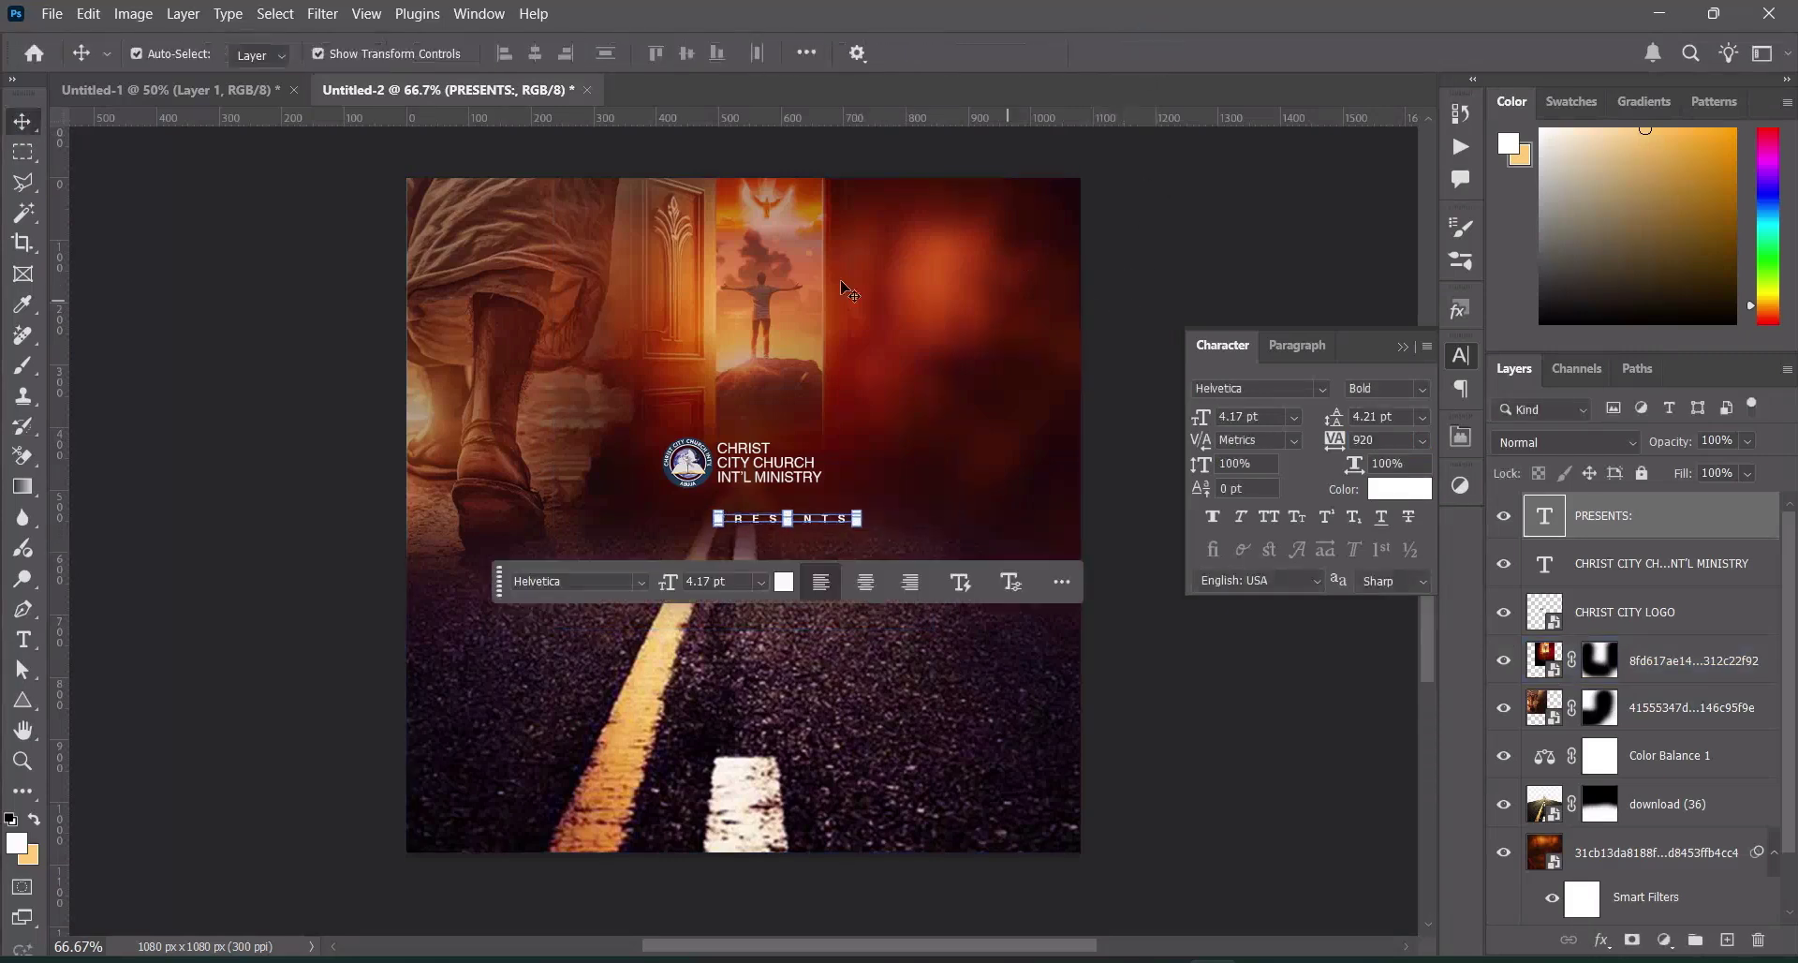
Center the "PRESENTS:" text horizontally on the whole canvas and clear the selection
click(276, 13)
click(276, 43)
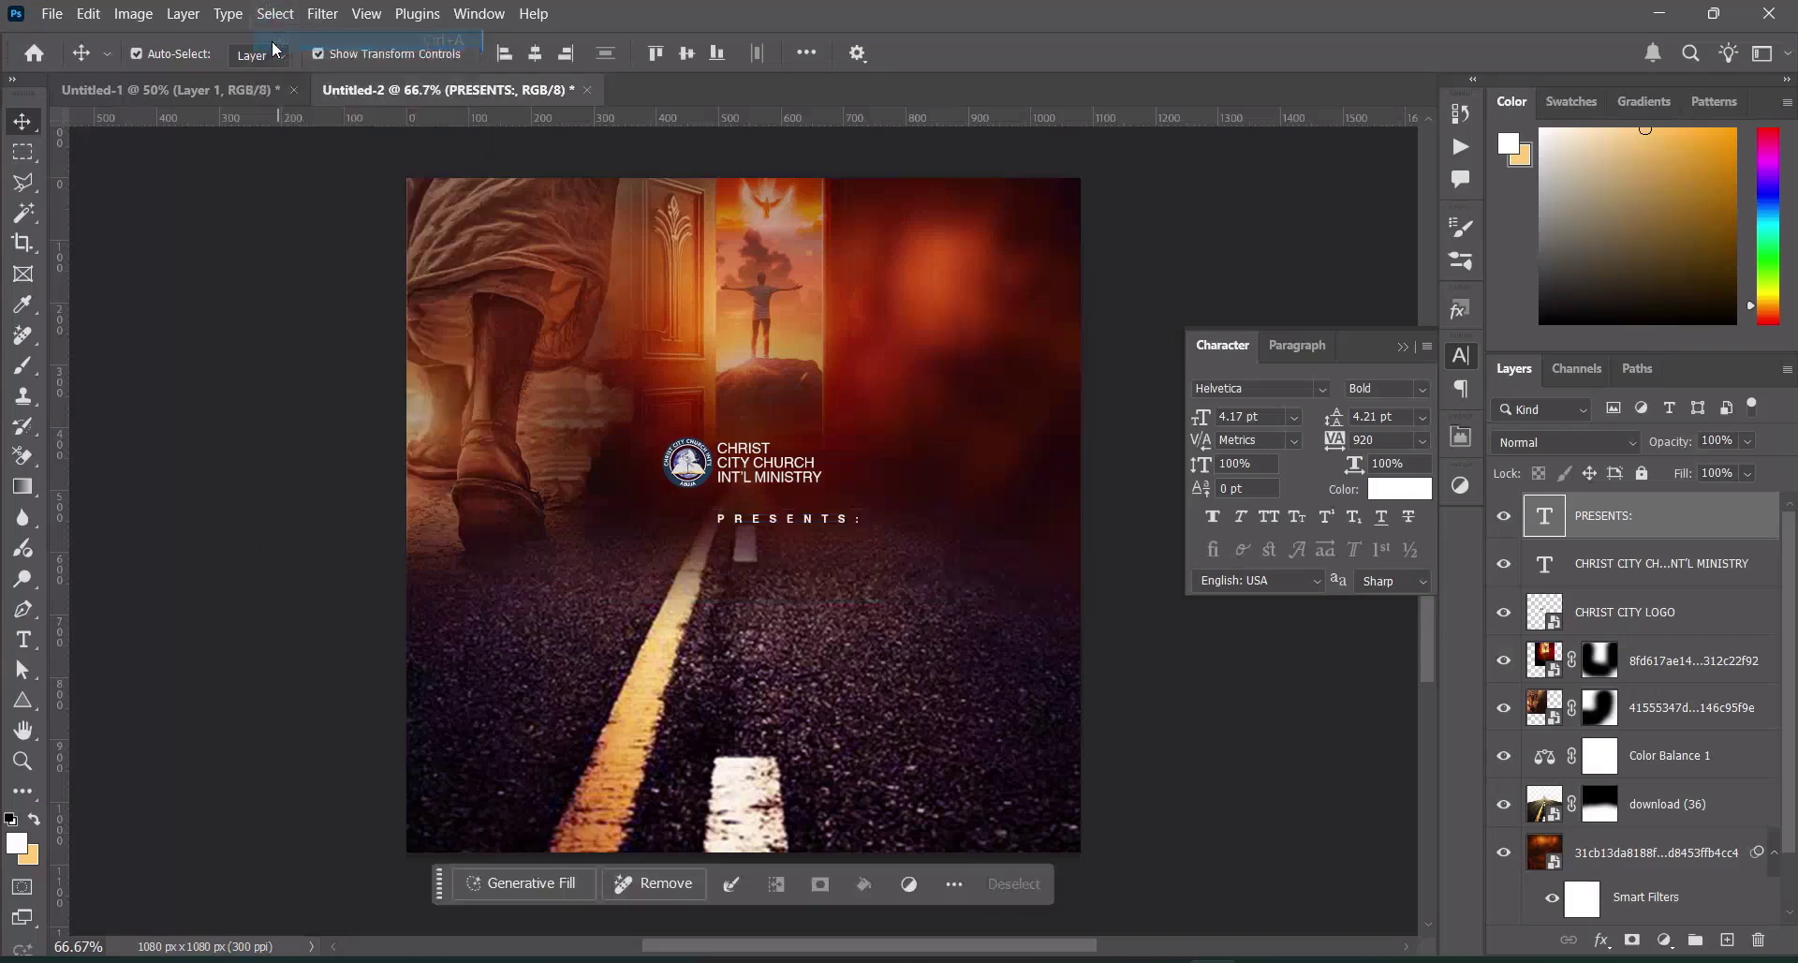
click(536, 54)
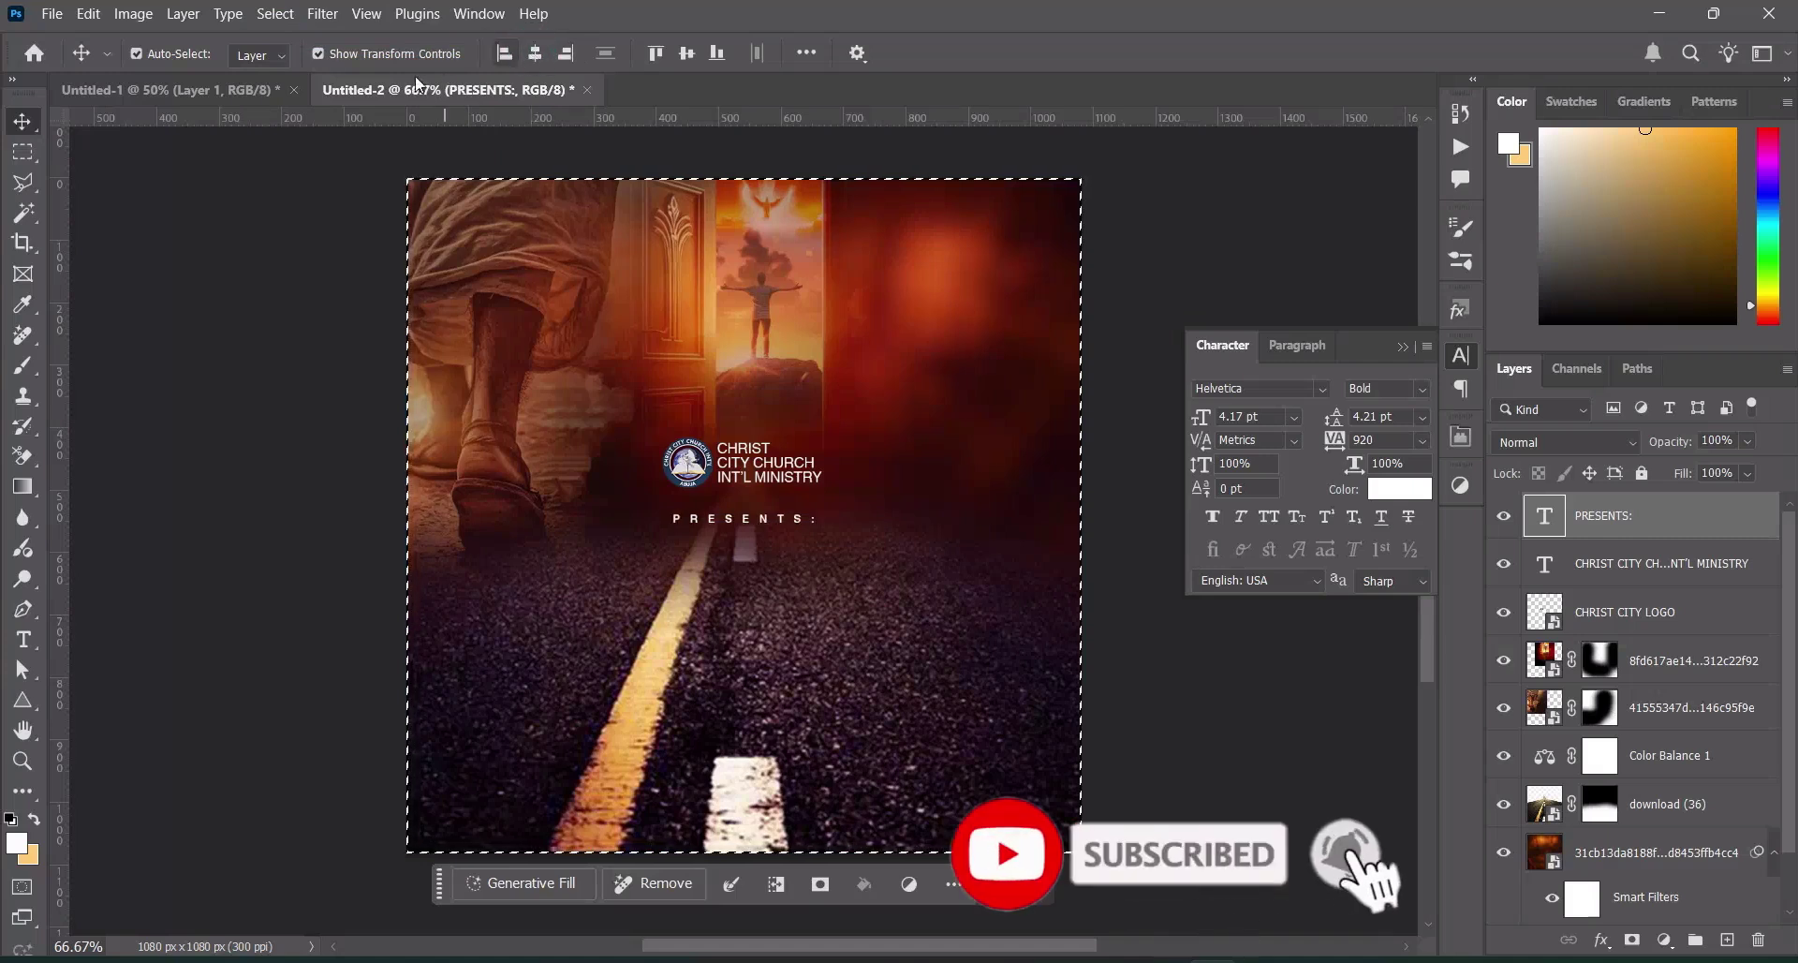
click(272, 15)
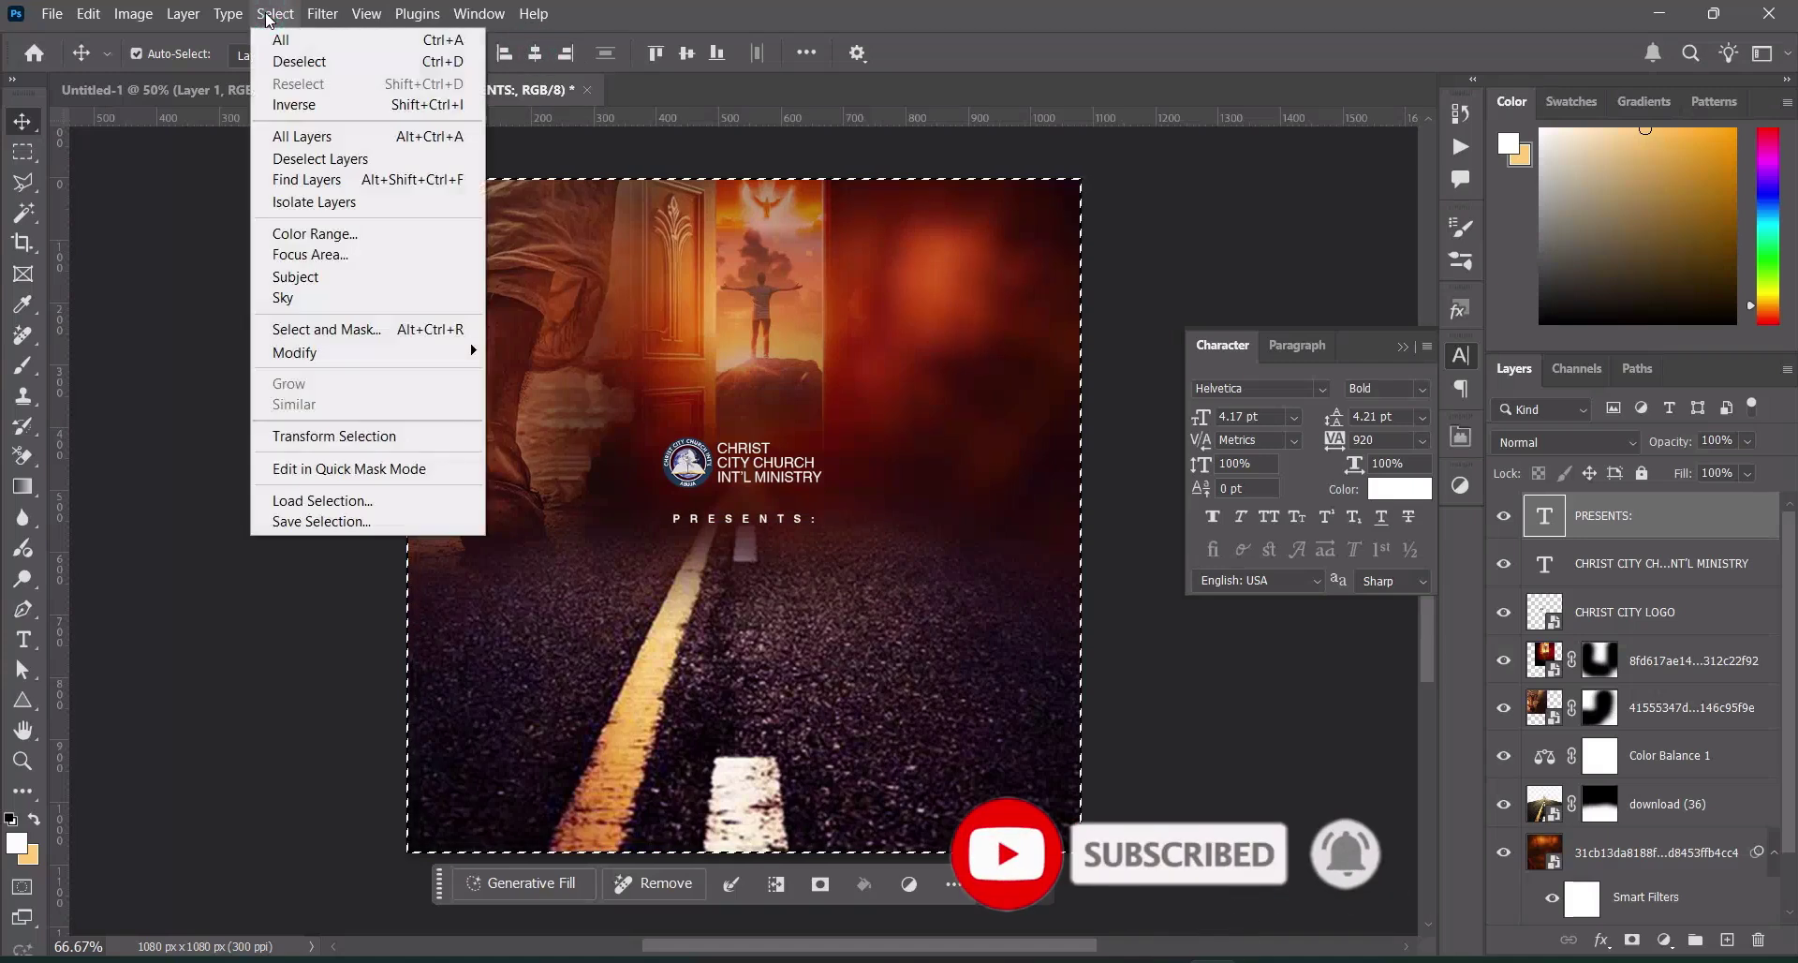
click(437, 68)
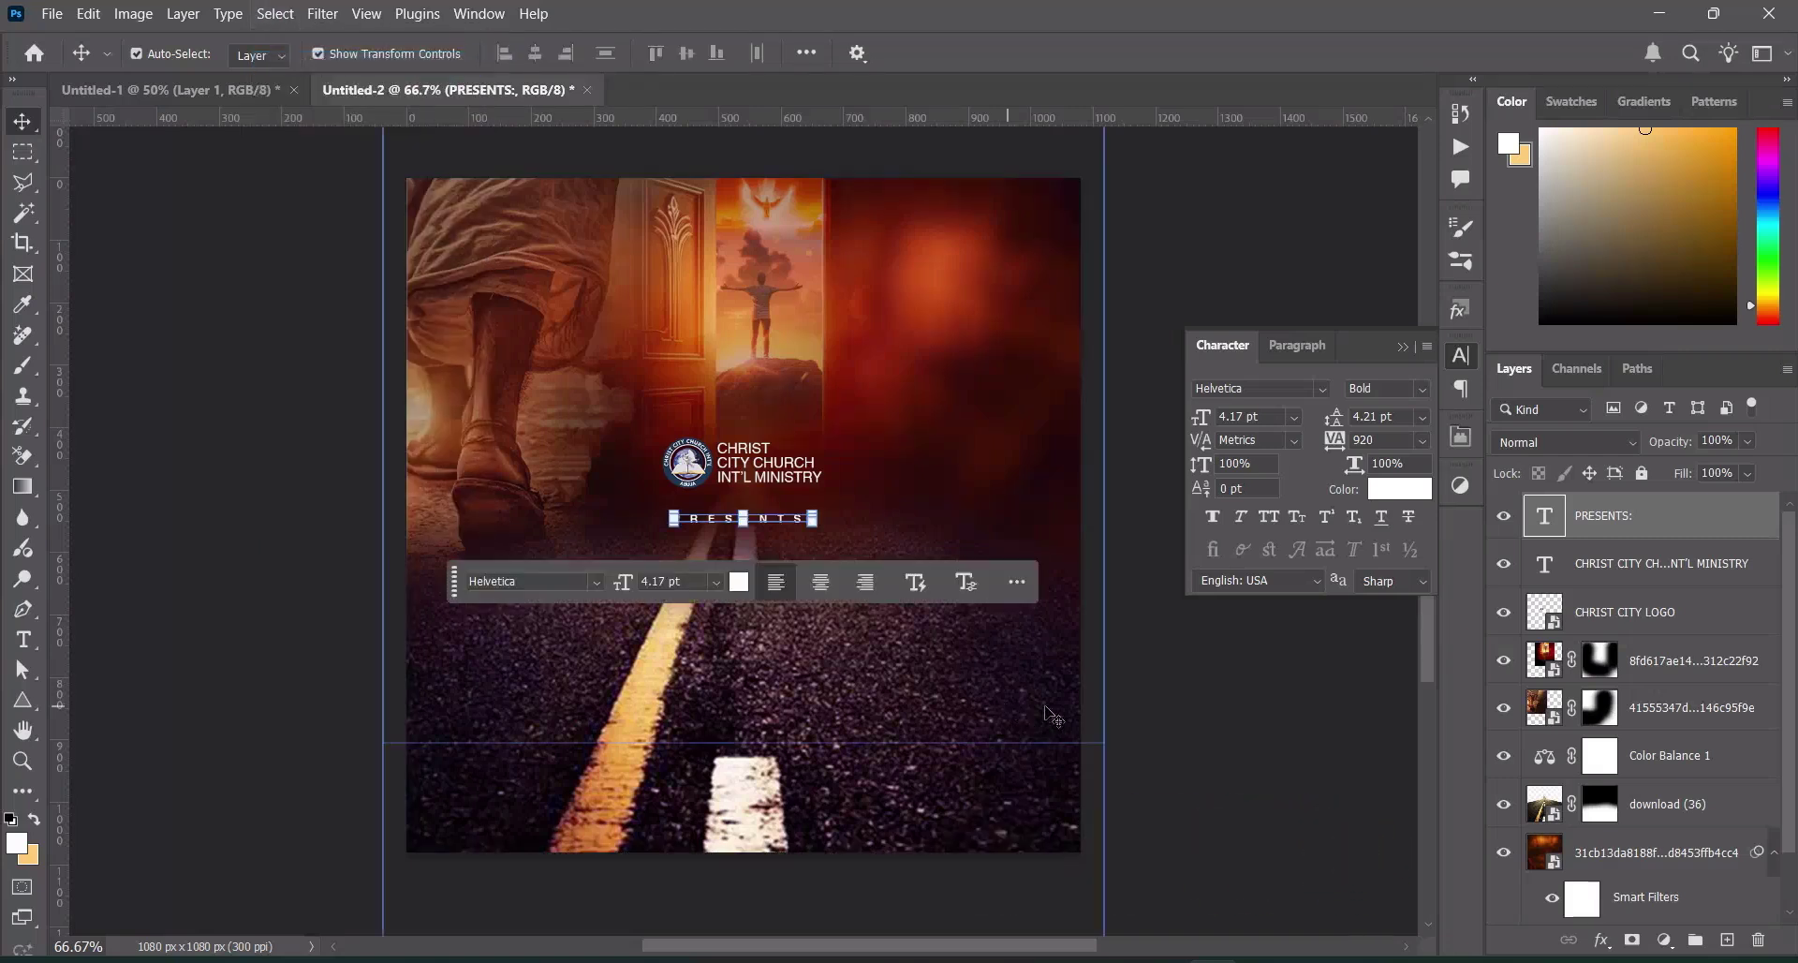
click(1159, 740)
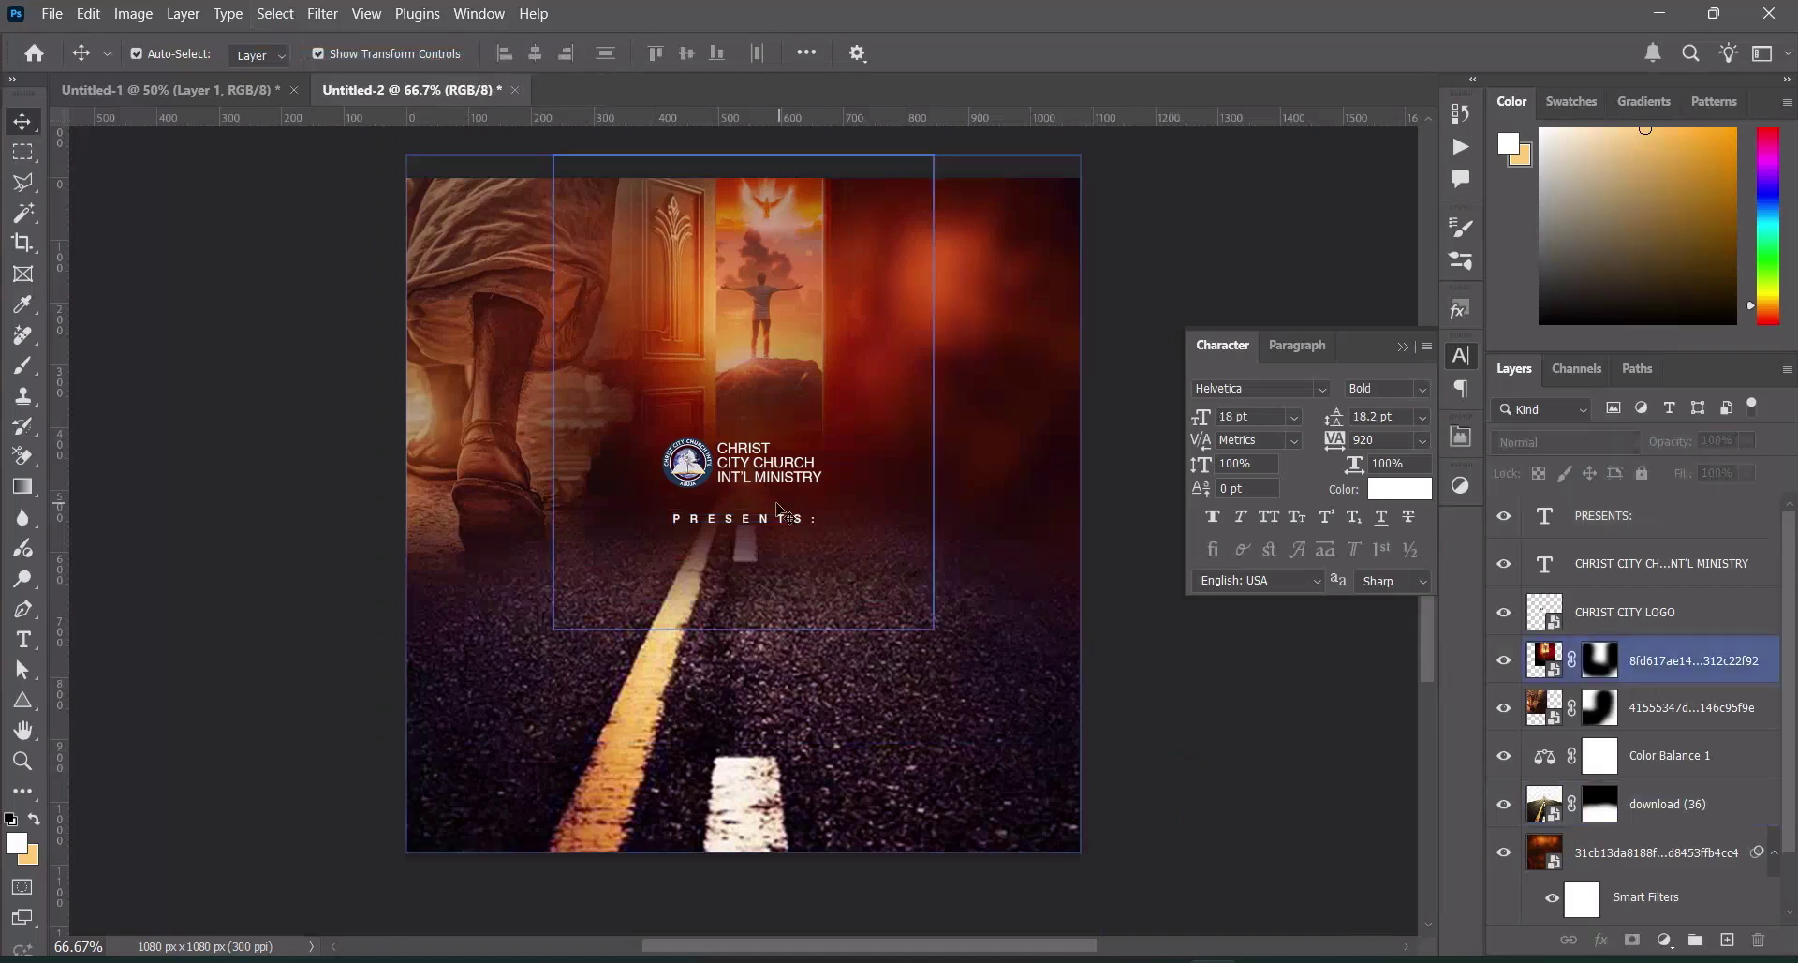
Copy "PRAYER TOUR" from Text.txt in Notepad and add it as a new text line below "PRESENTS:"
key(alt+Tab)
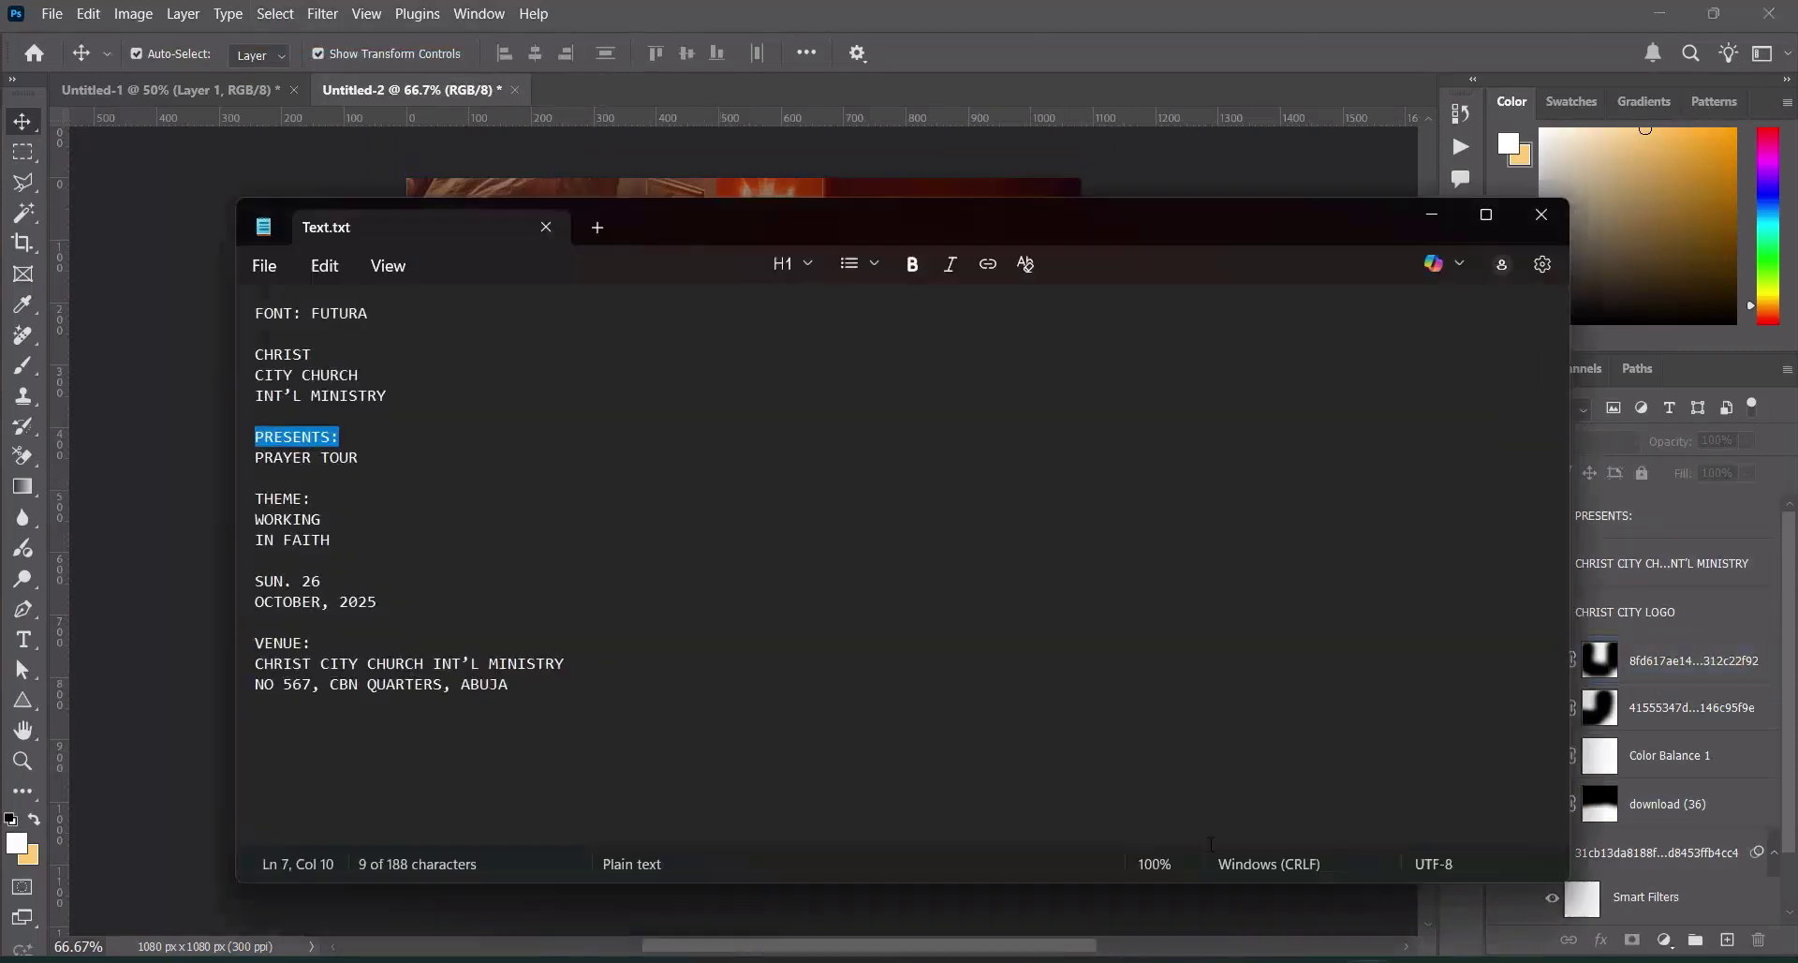
drag(358, 457, 256, 465)
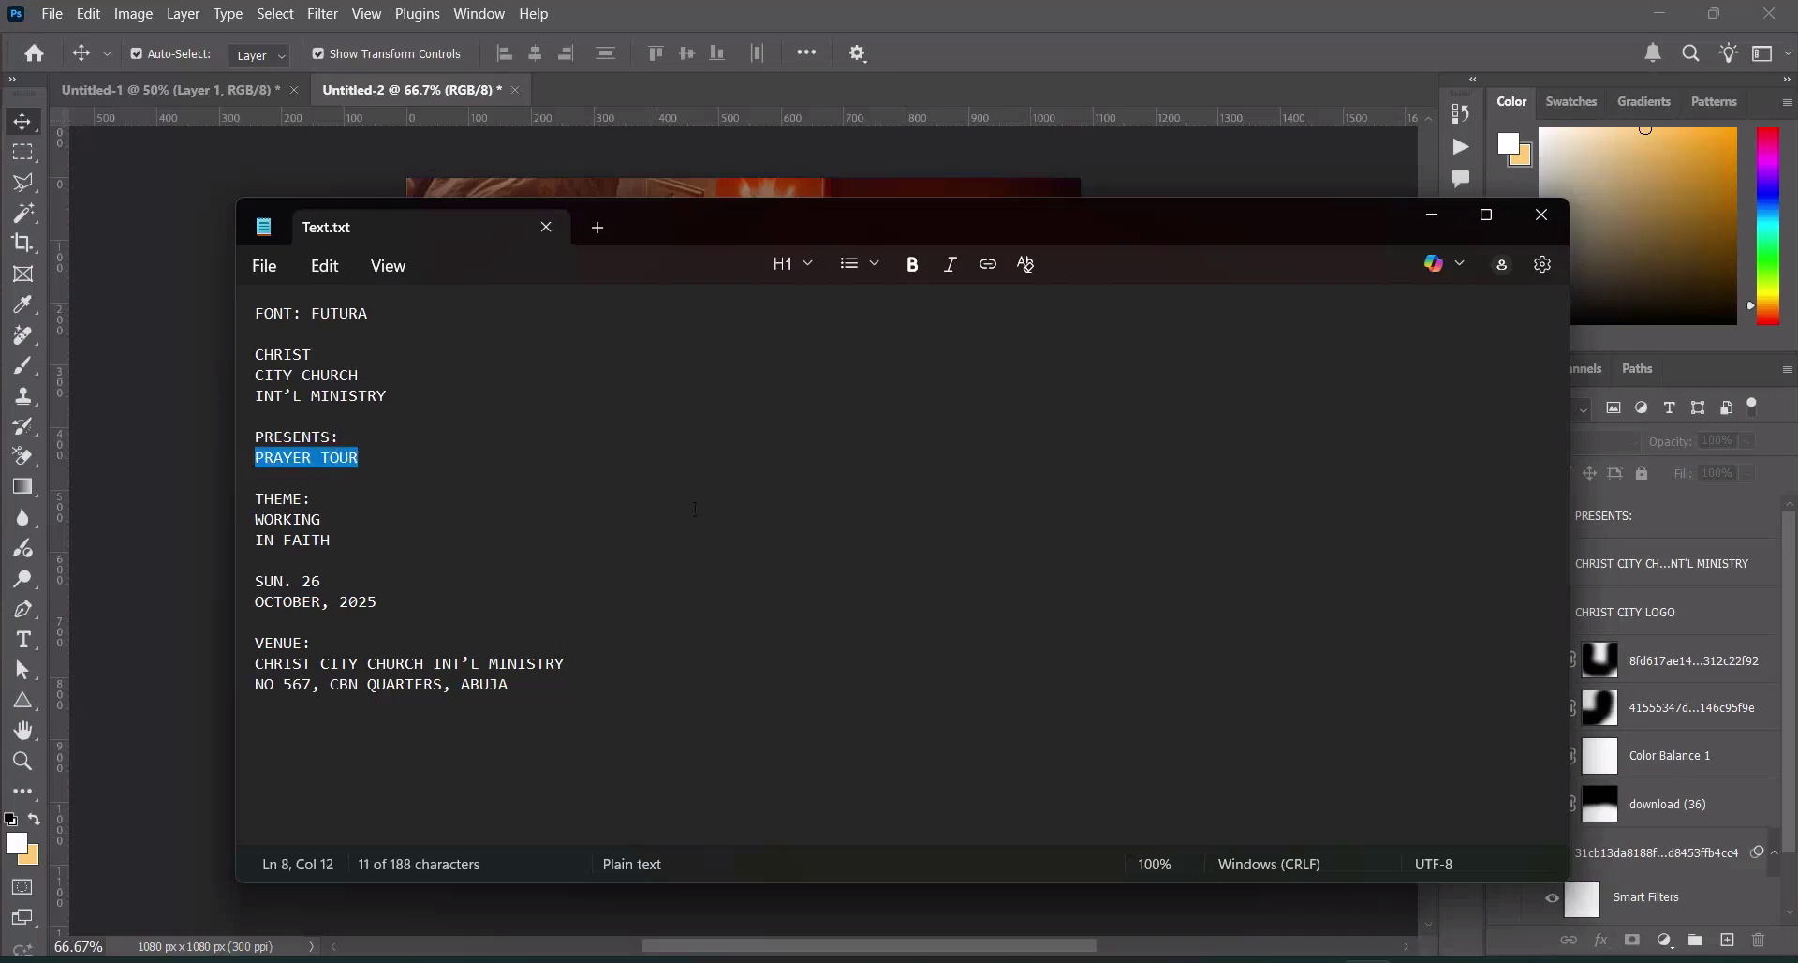
click(1431, 216)
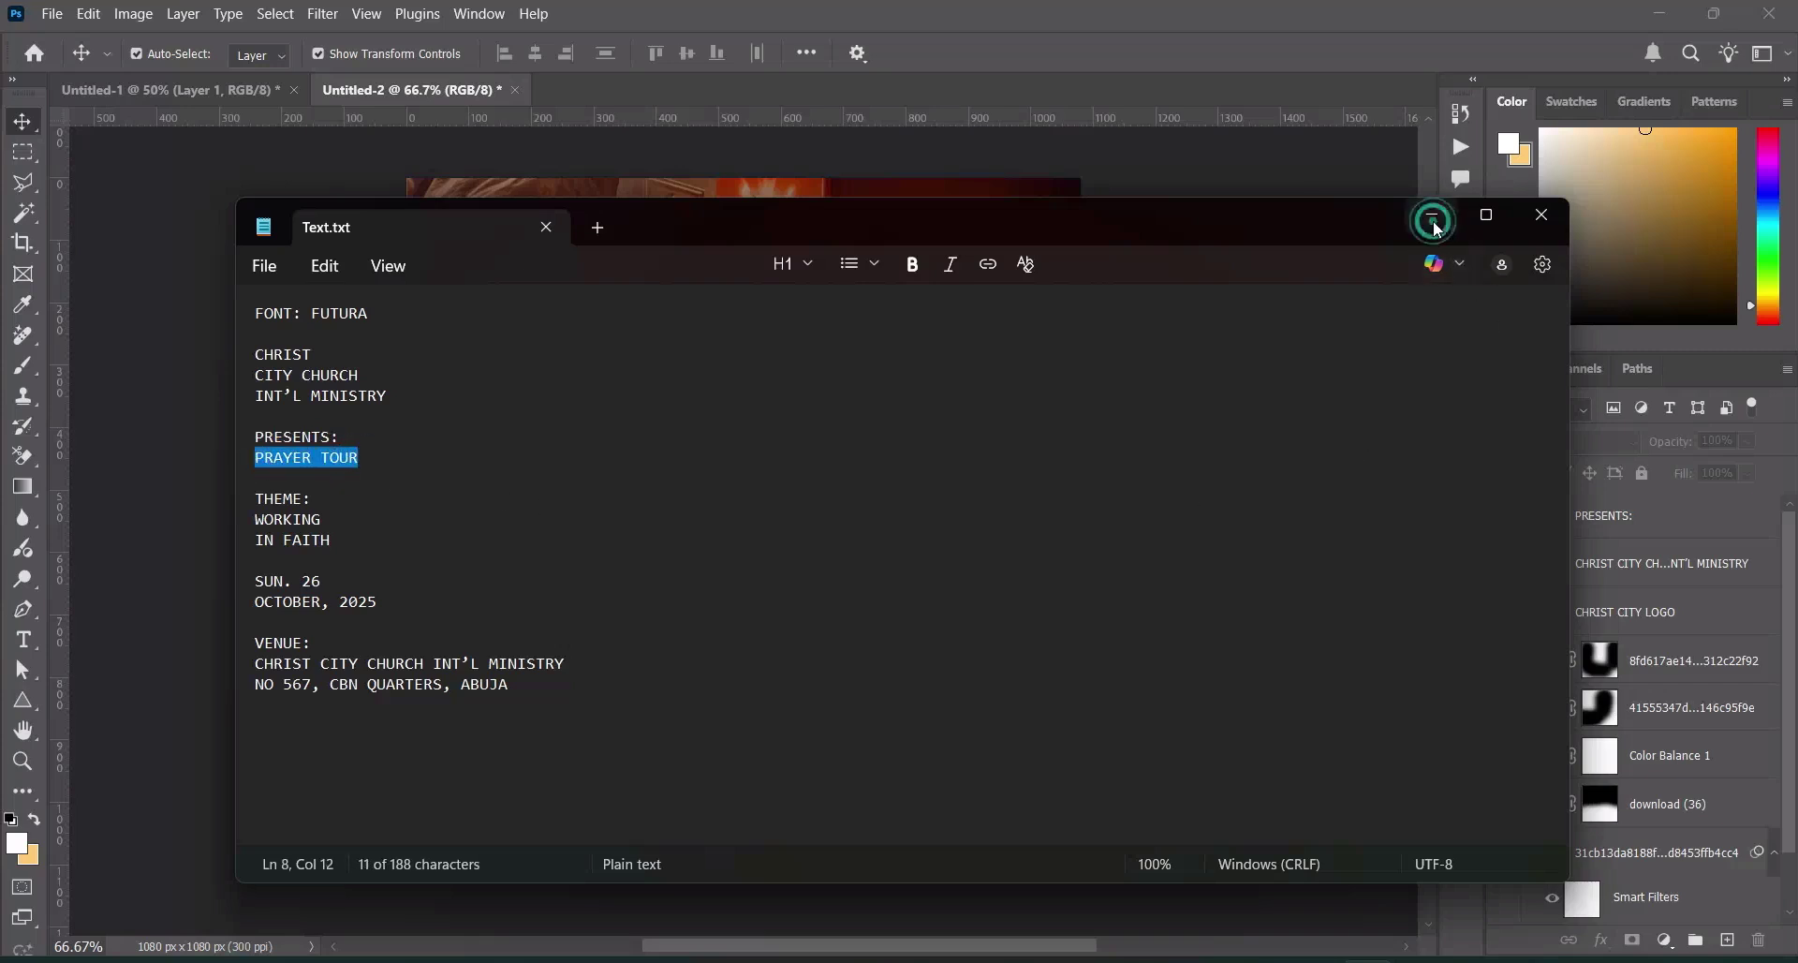
click(24, 640)
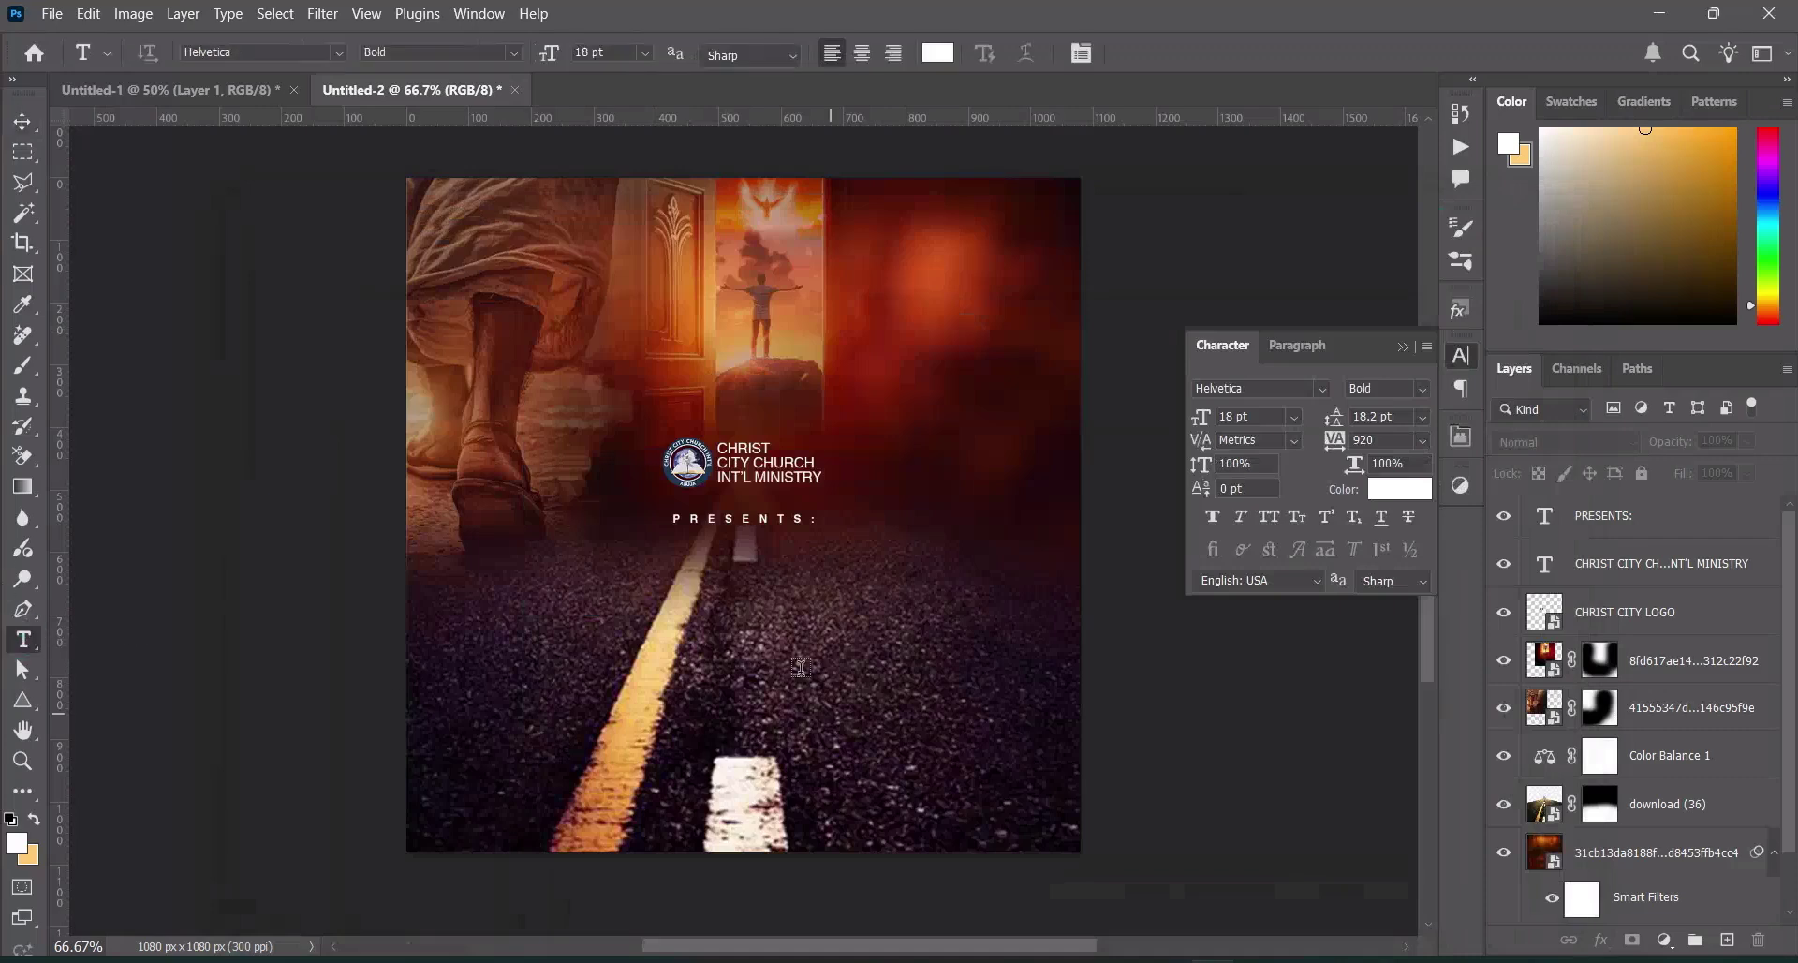
click(604, 579)
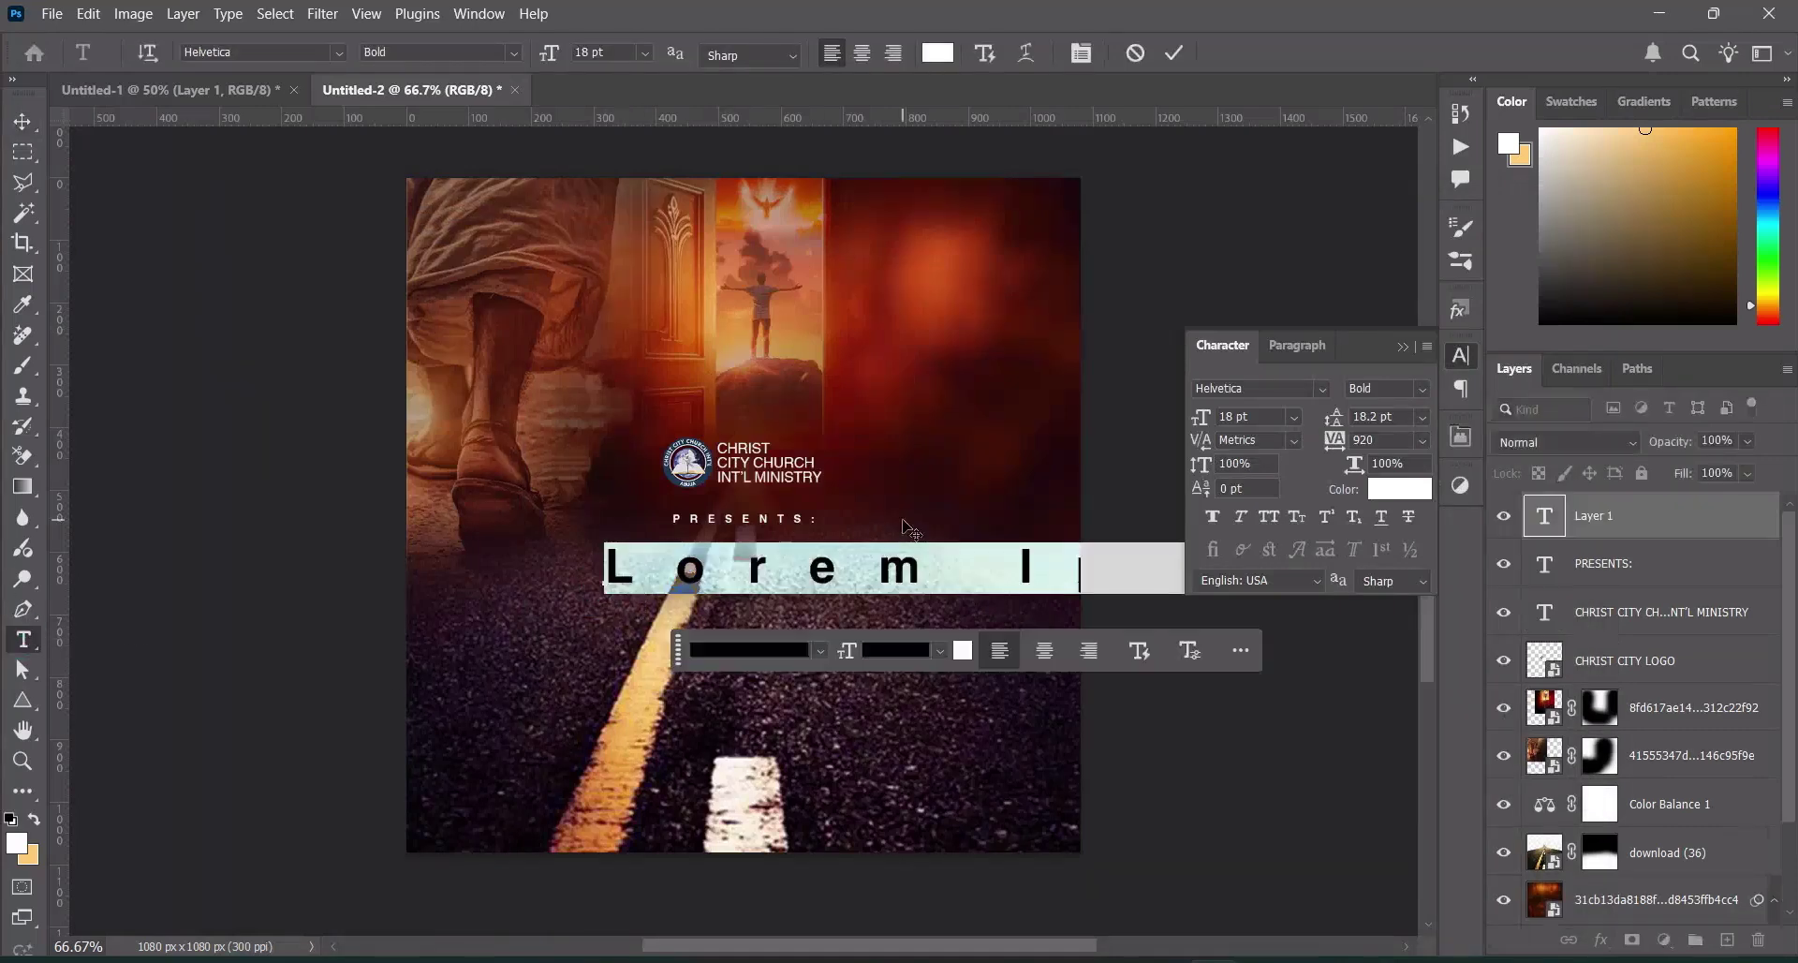
text(PRAYER)
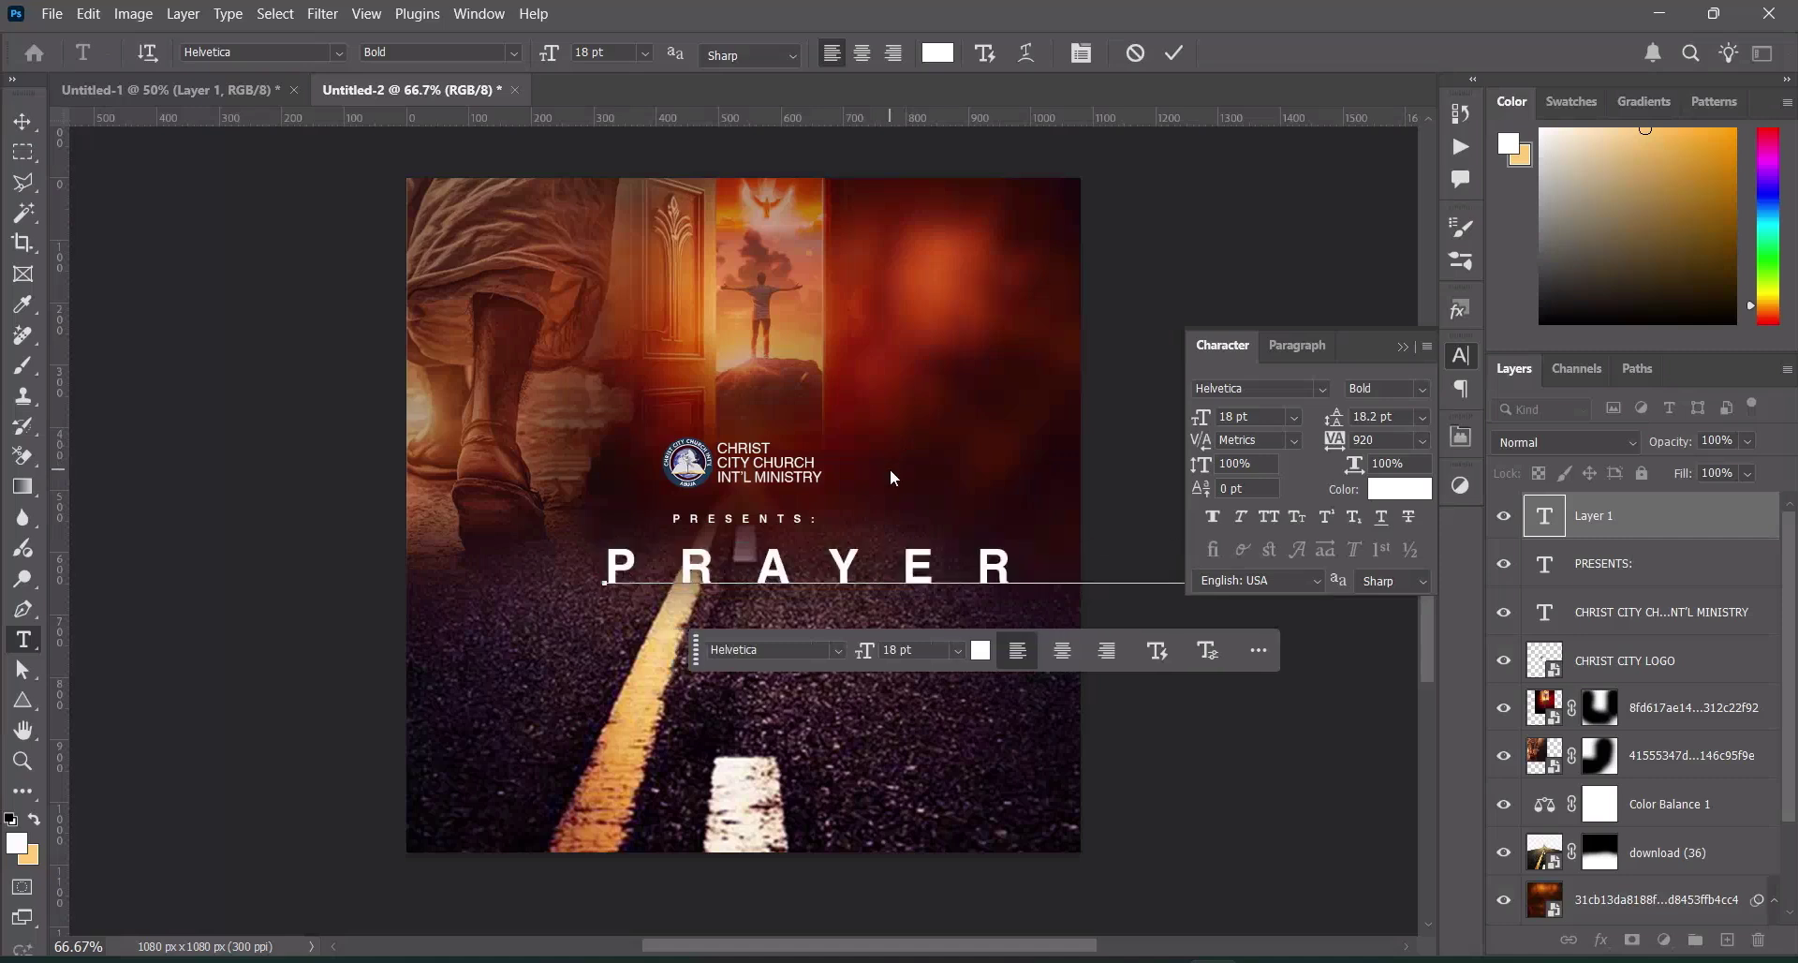
click(1175, 56)
Set the tracking of the "PRAYER TOUR" text to 0
double_click(1386, 440)
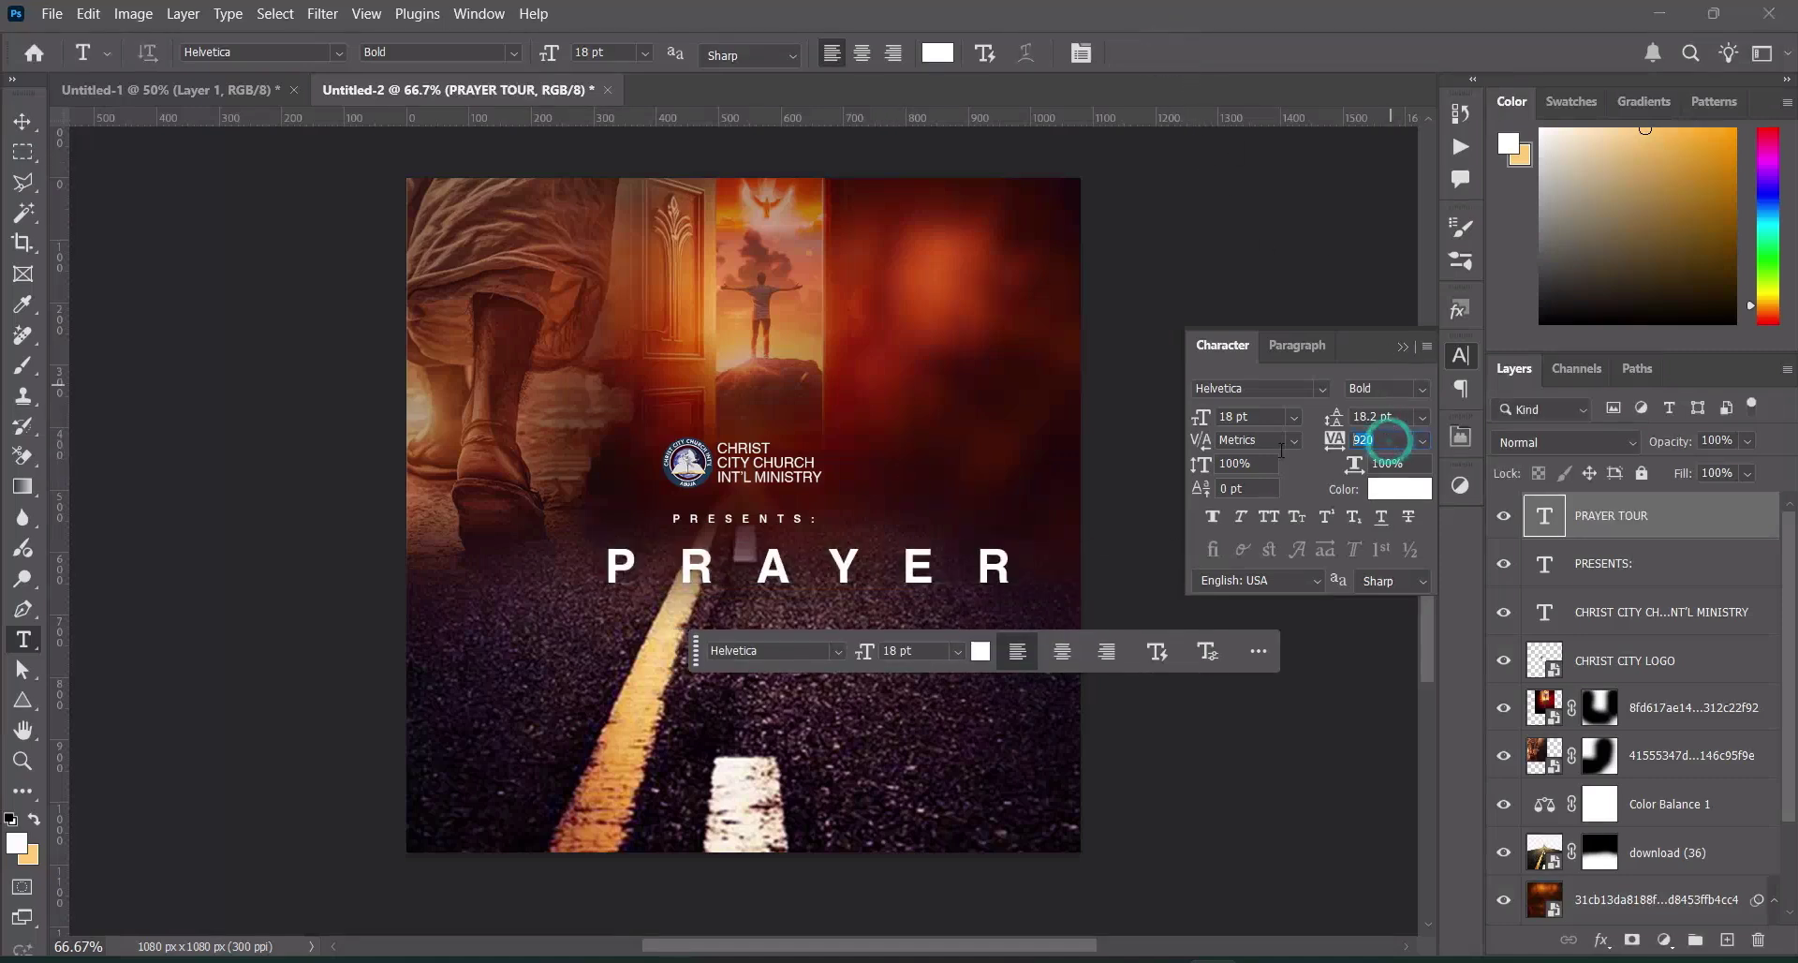
text(0)
key(Return)
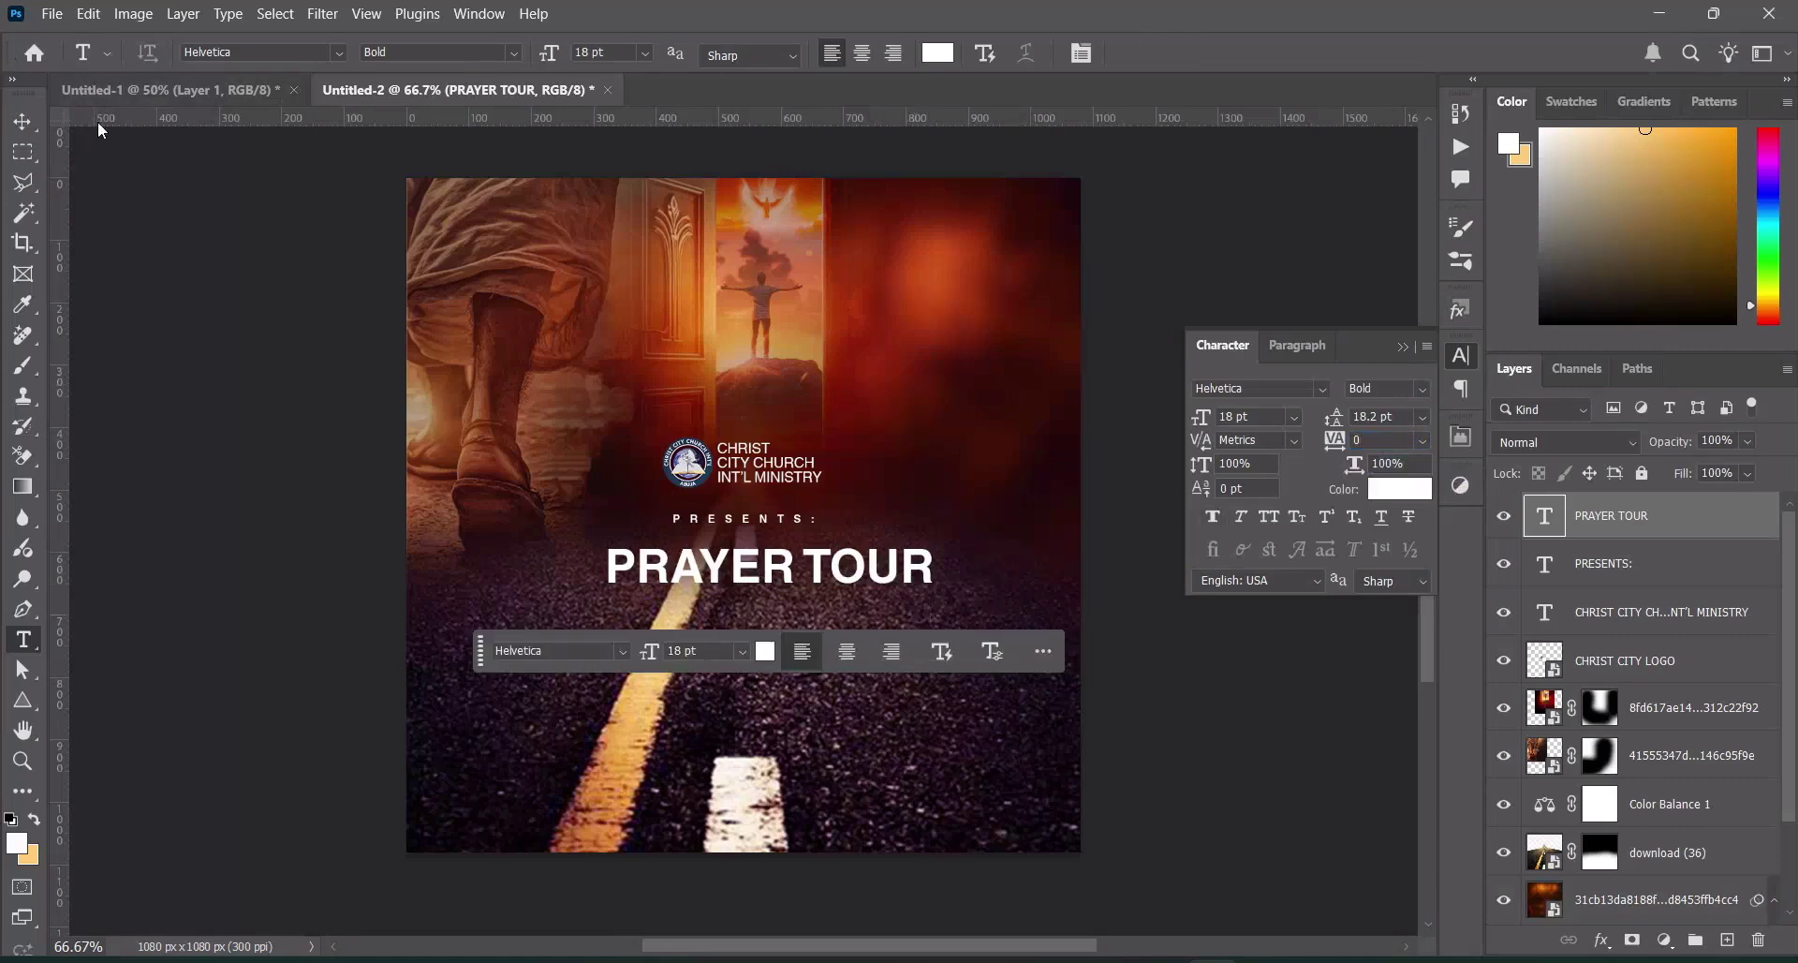
Try the Futura Md BT font on the "PRAYER TOUR" text and return it to Helvetica Bold
click(337, 54)
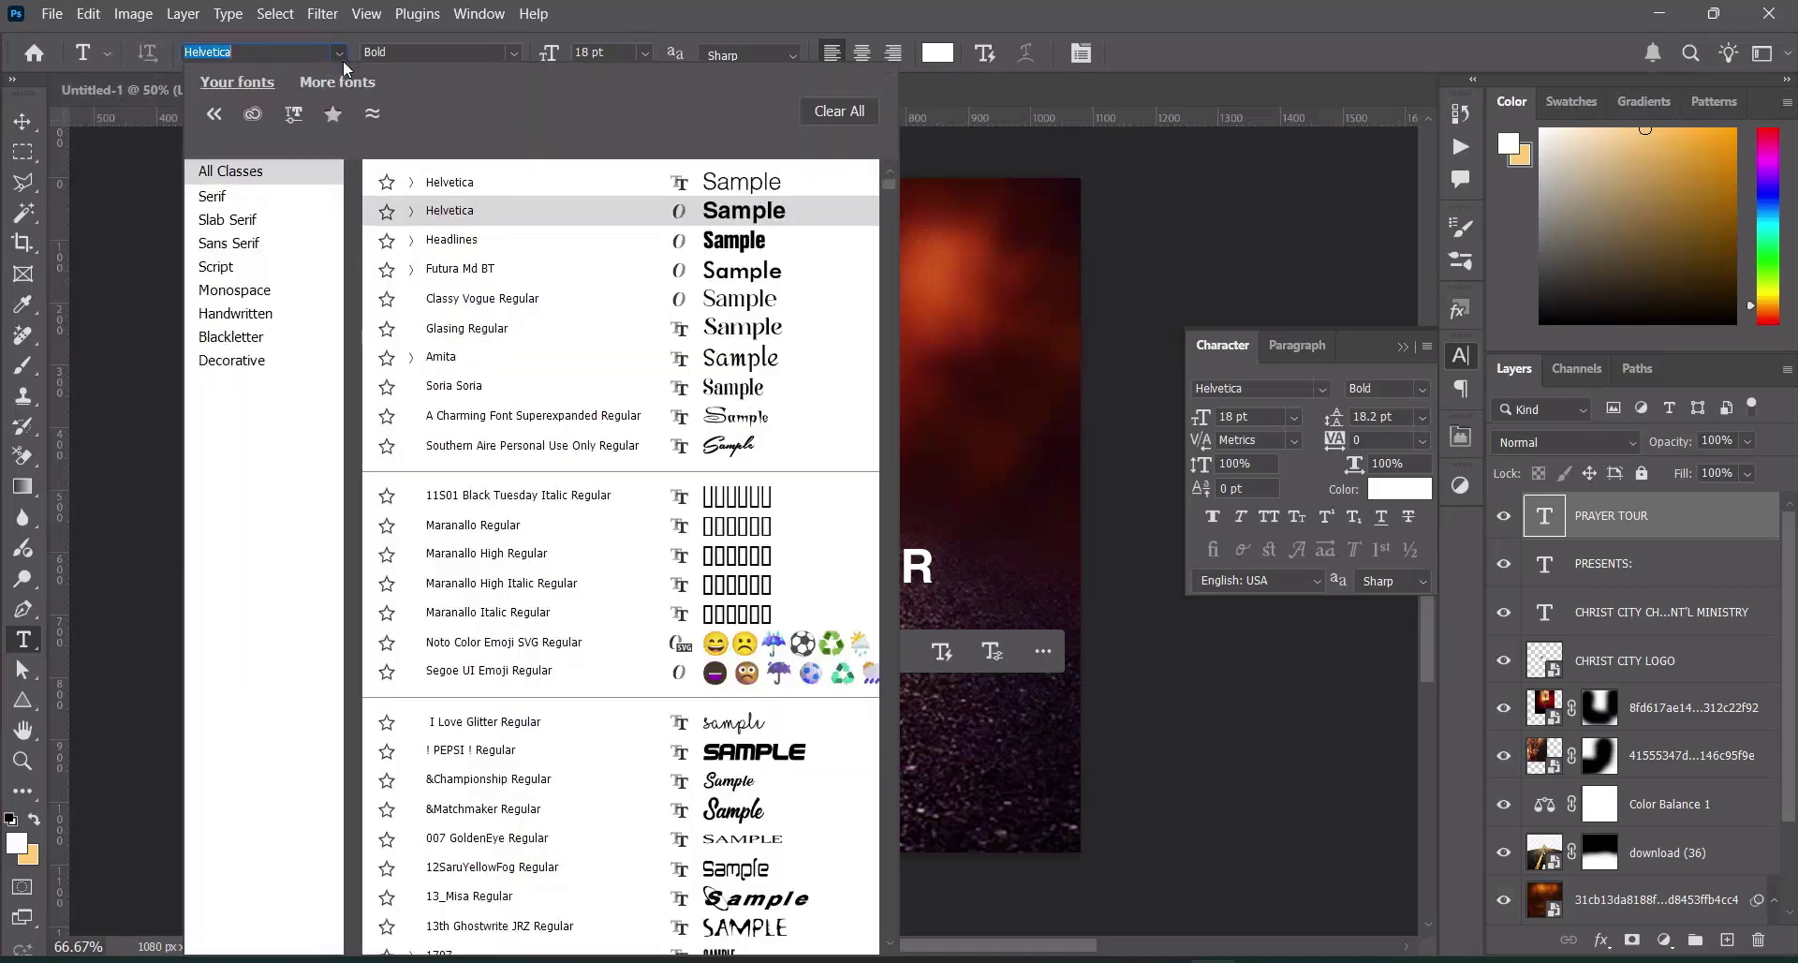
click(465, 270)
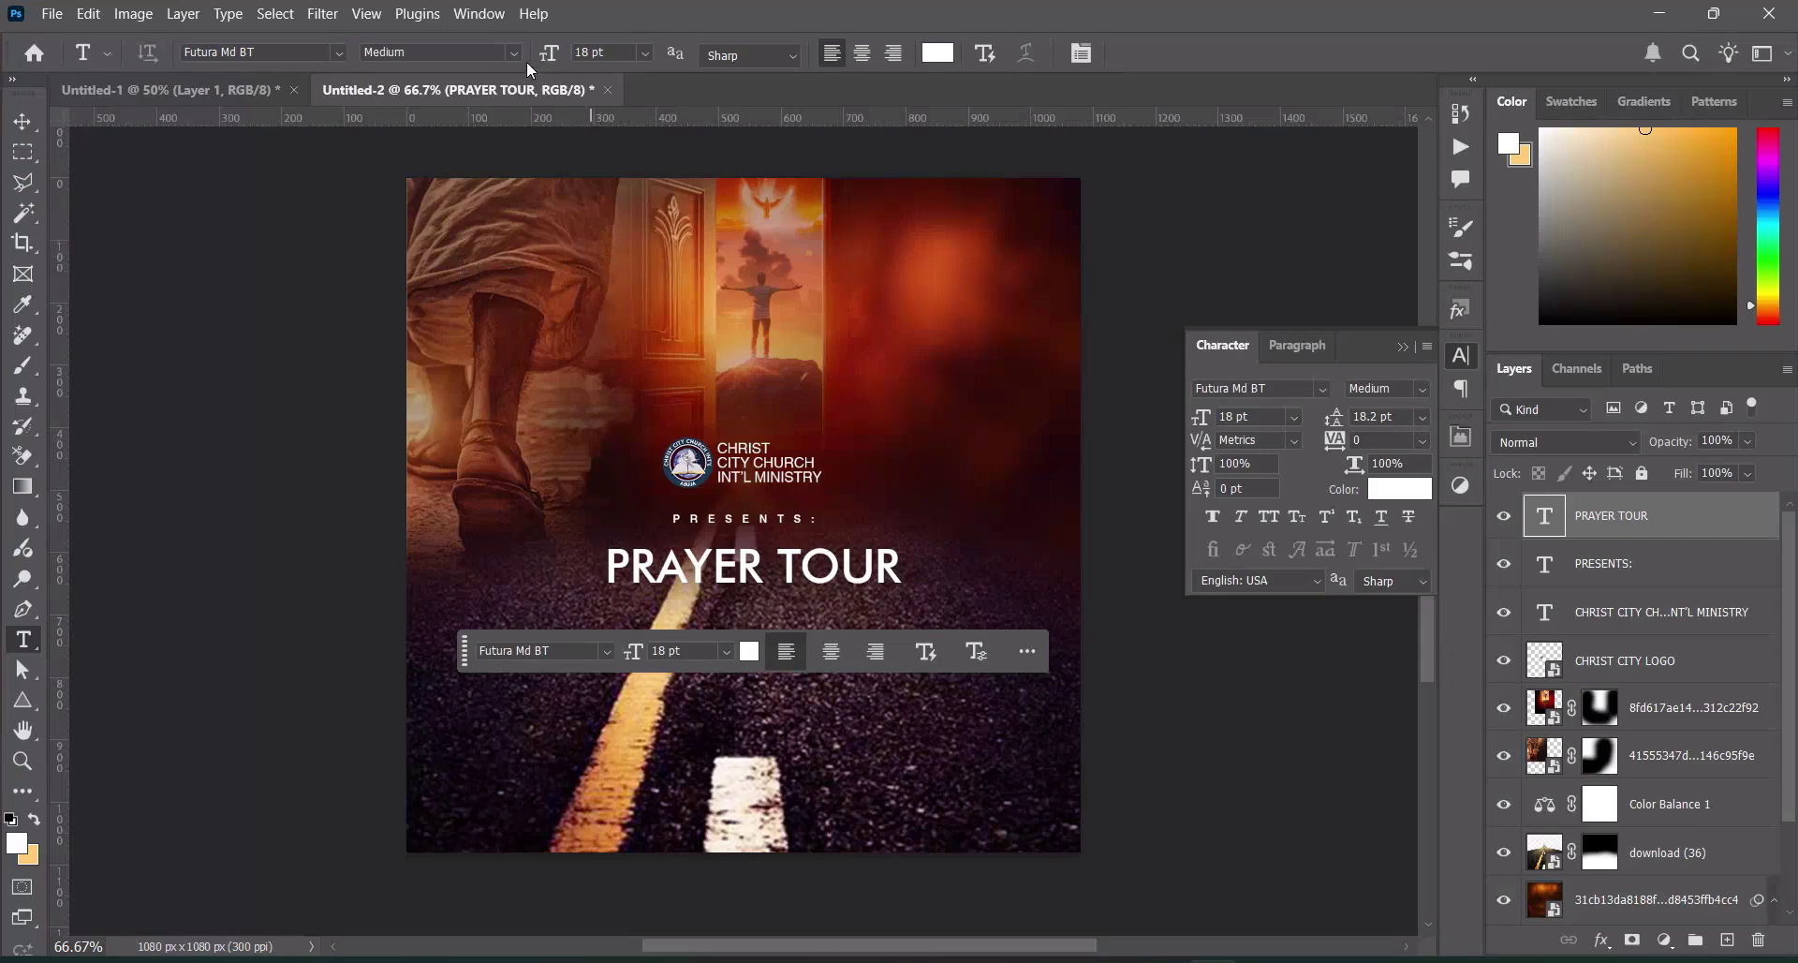
click(340, 54)
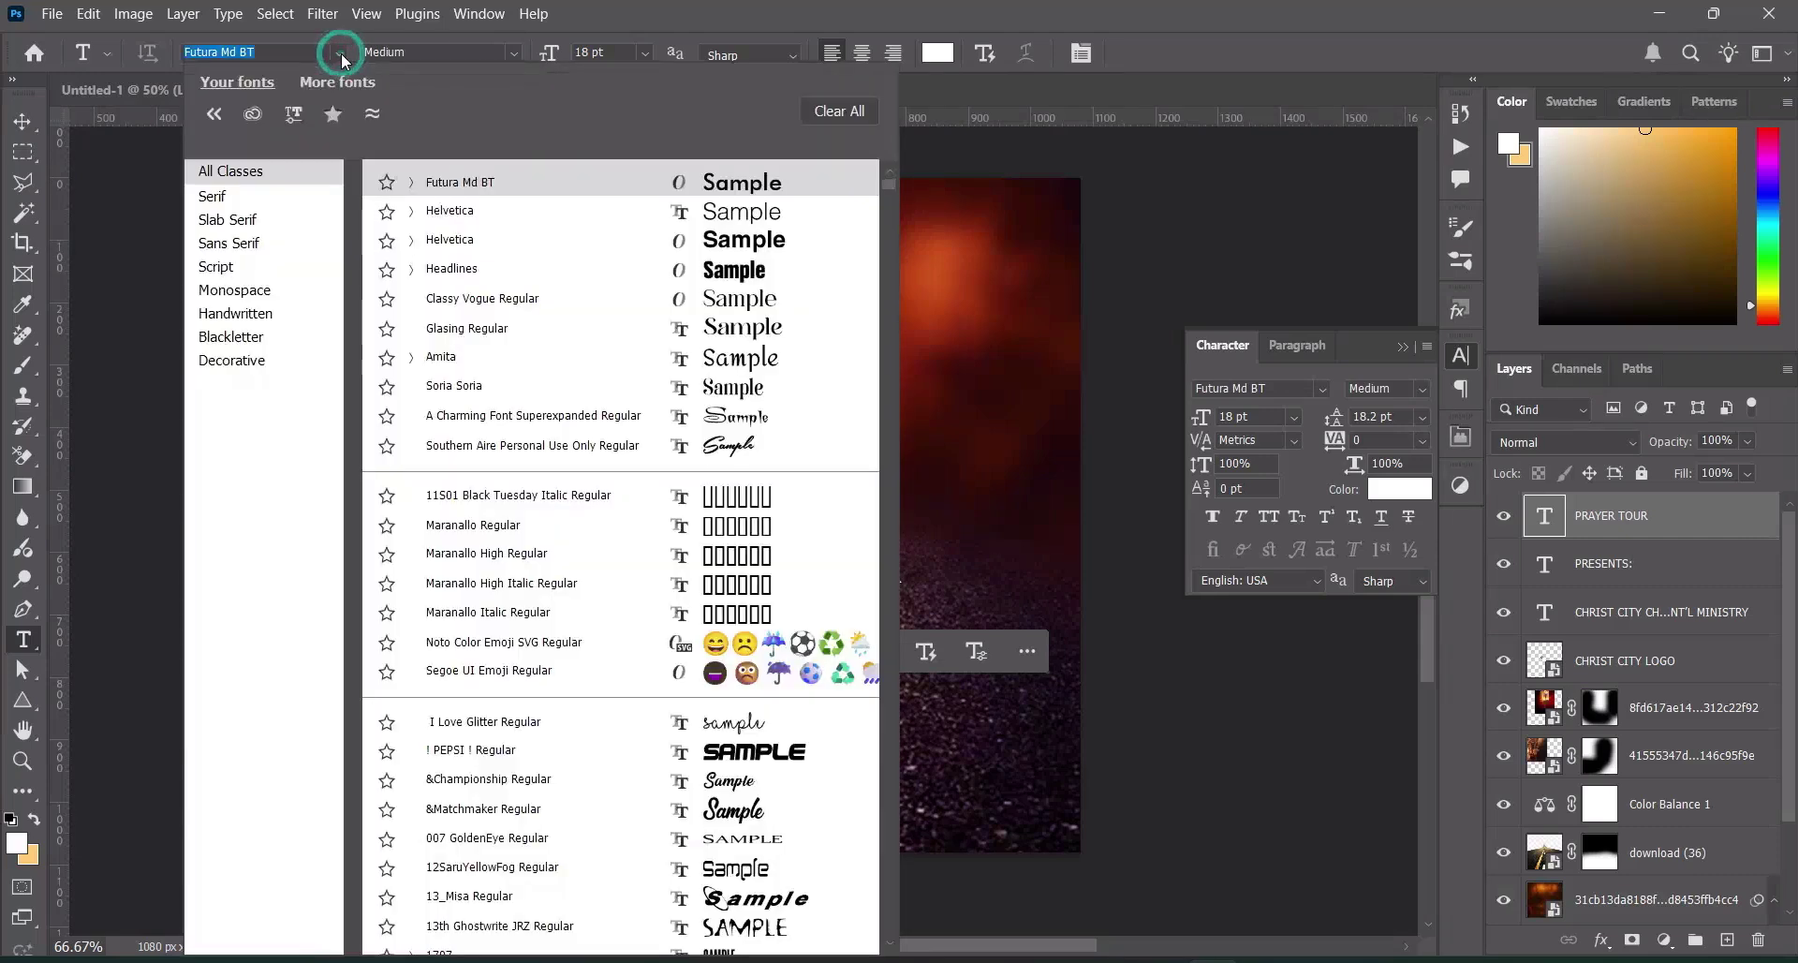
click(464, 209)
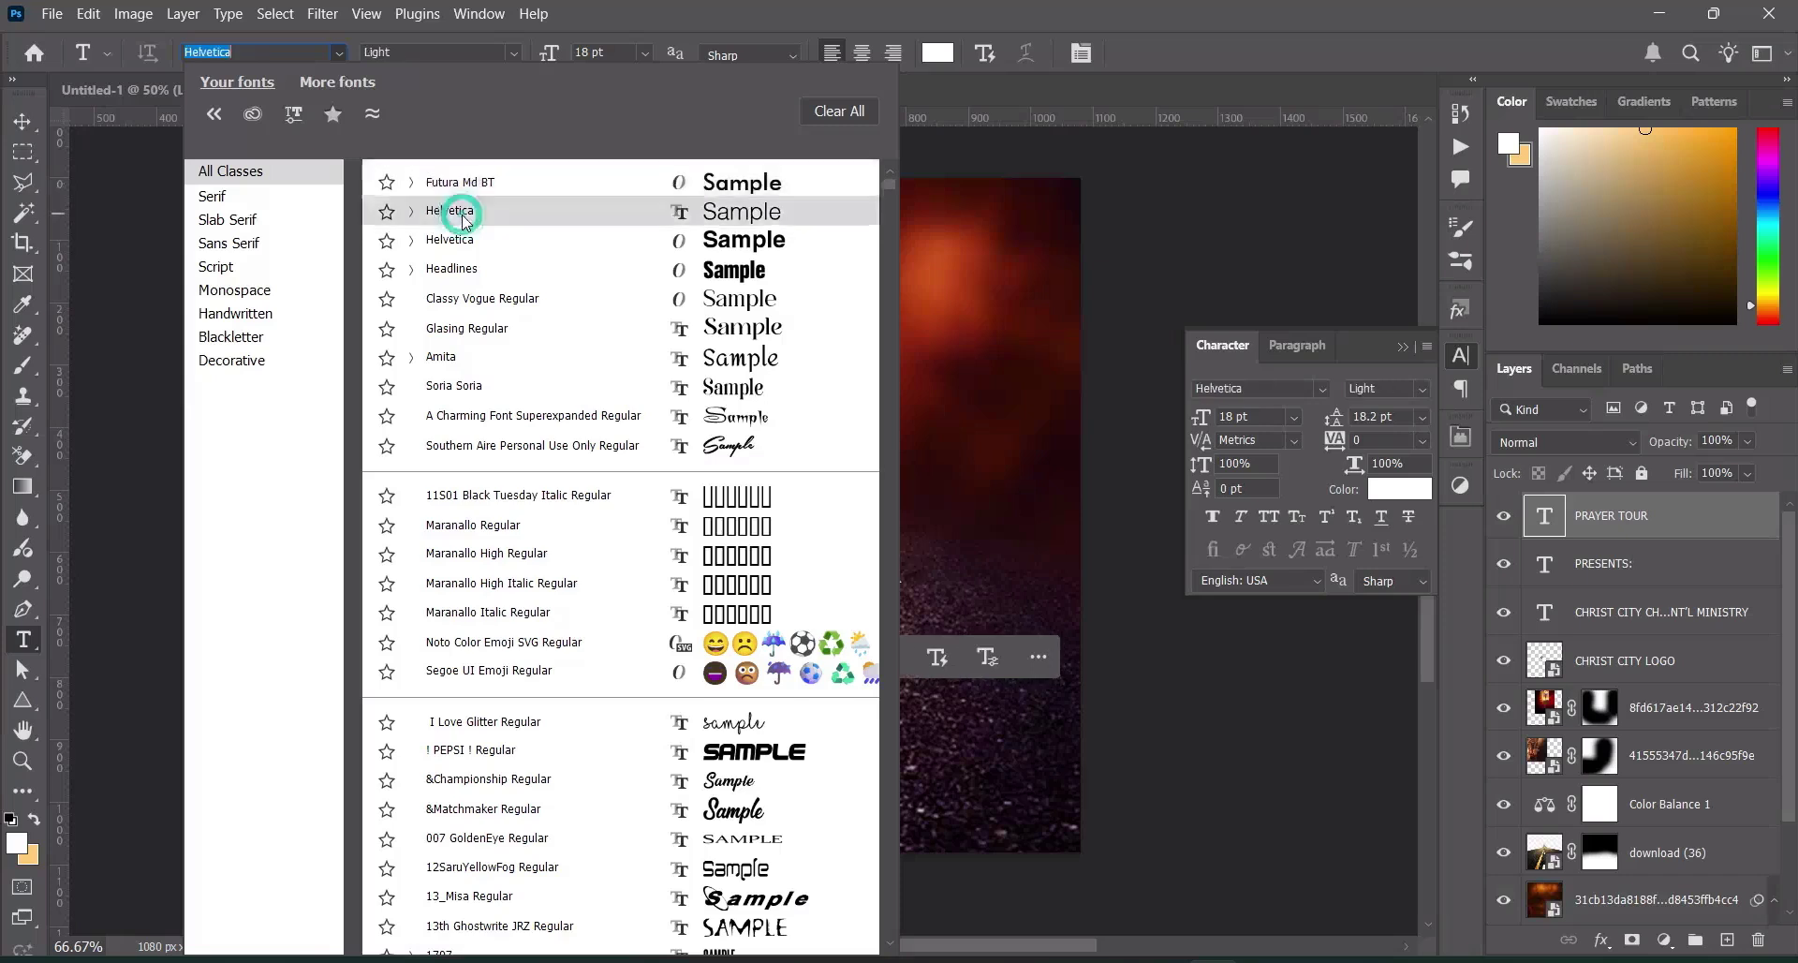
click(518, 54)
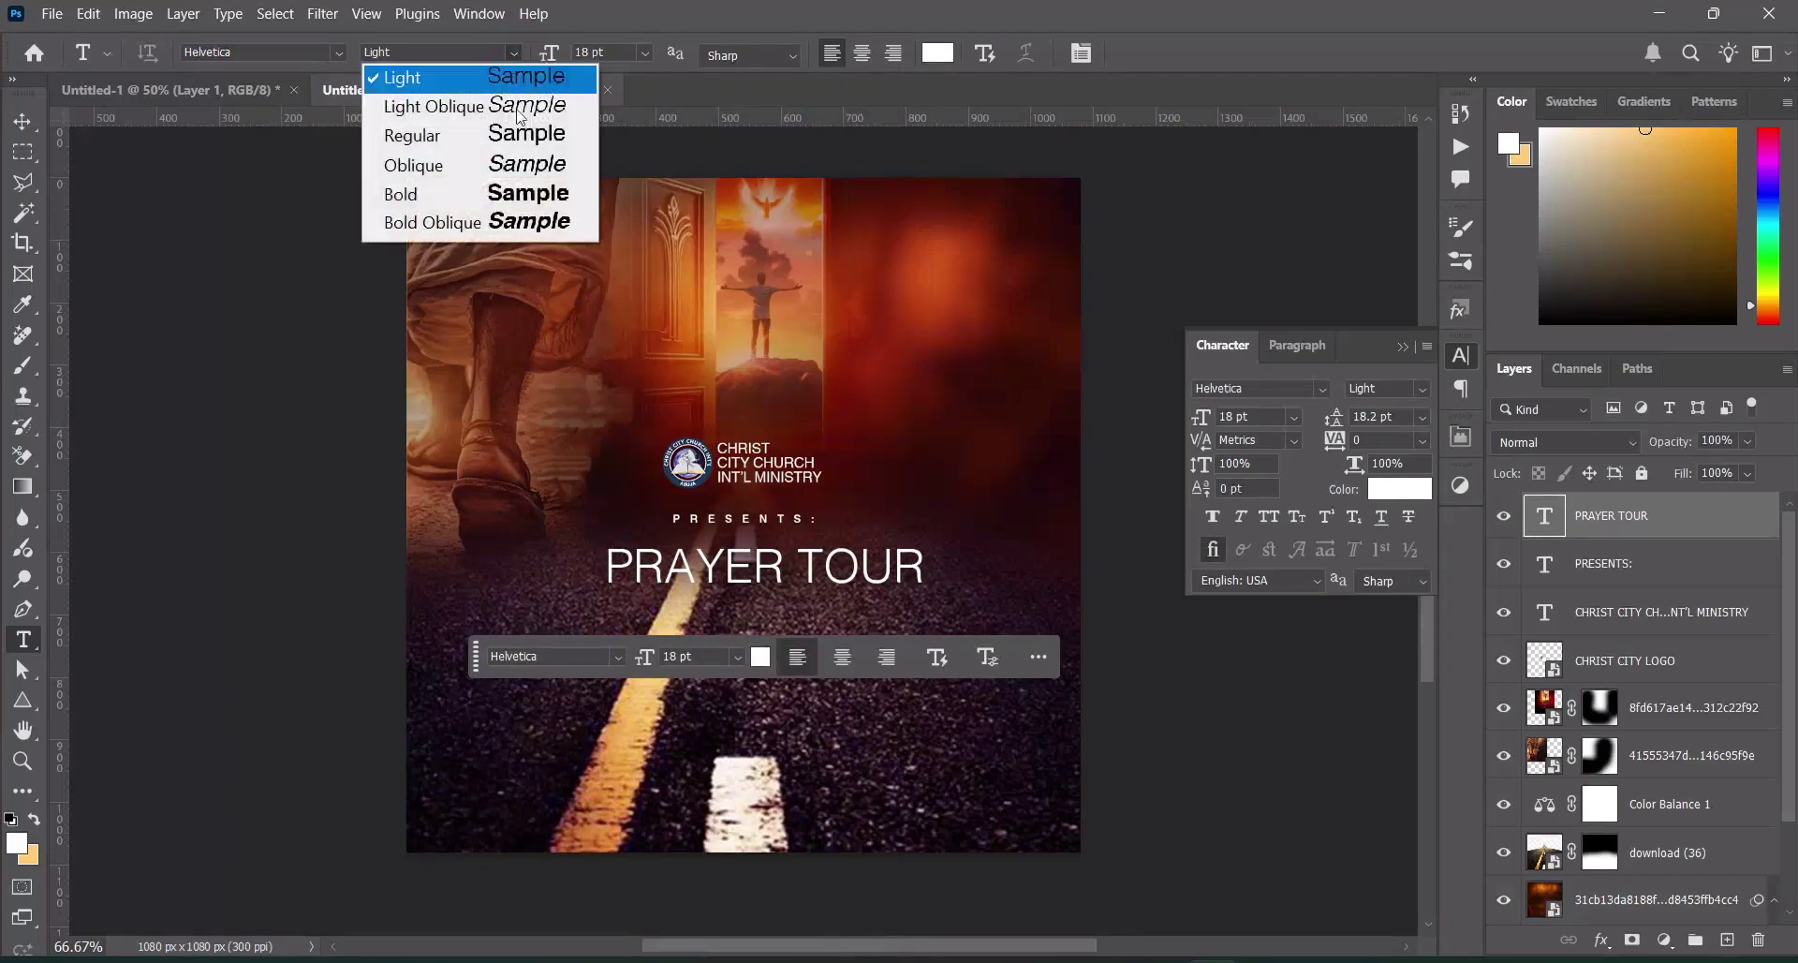
click(482, 185)
Scale the "PRAYER TOUR" text down to 11.2 pt, centered directly beneath "PRESENTS:", and clear the selection
click(22, 121)
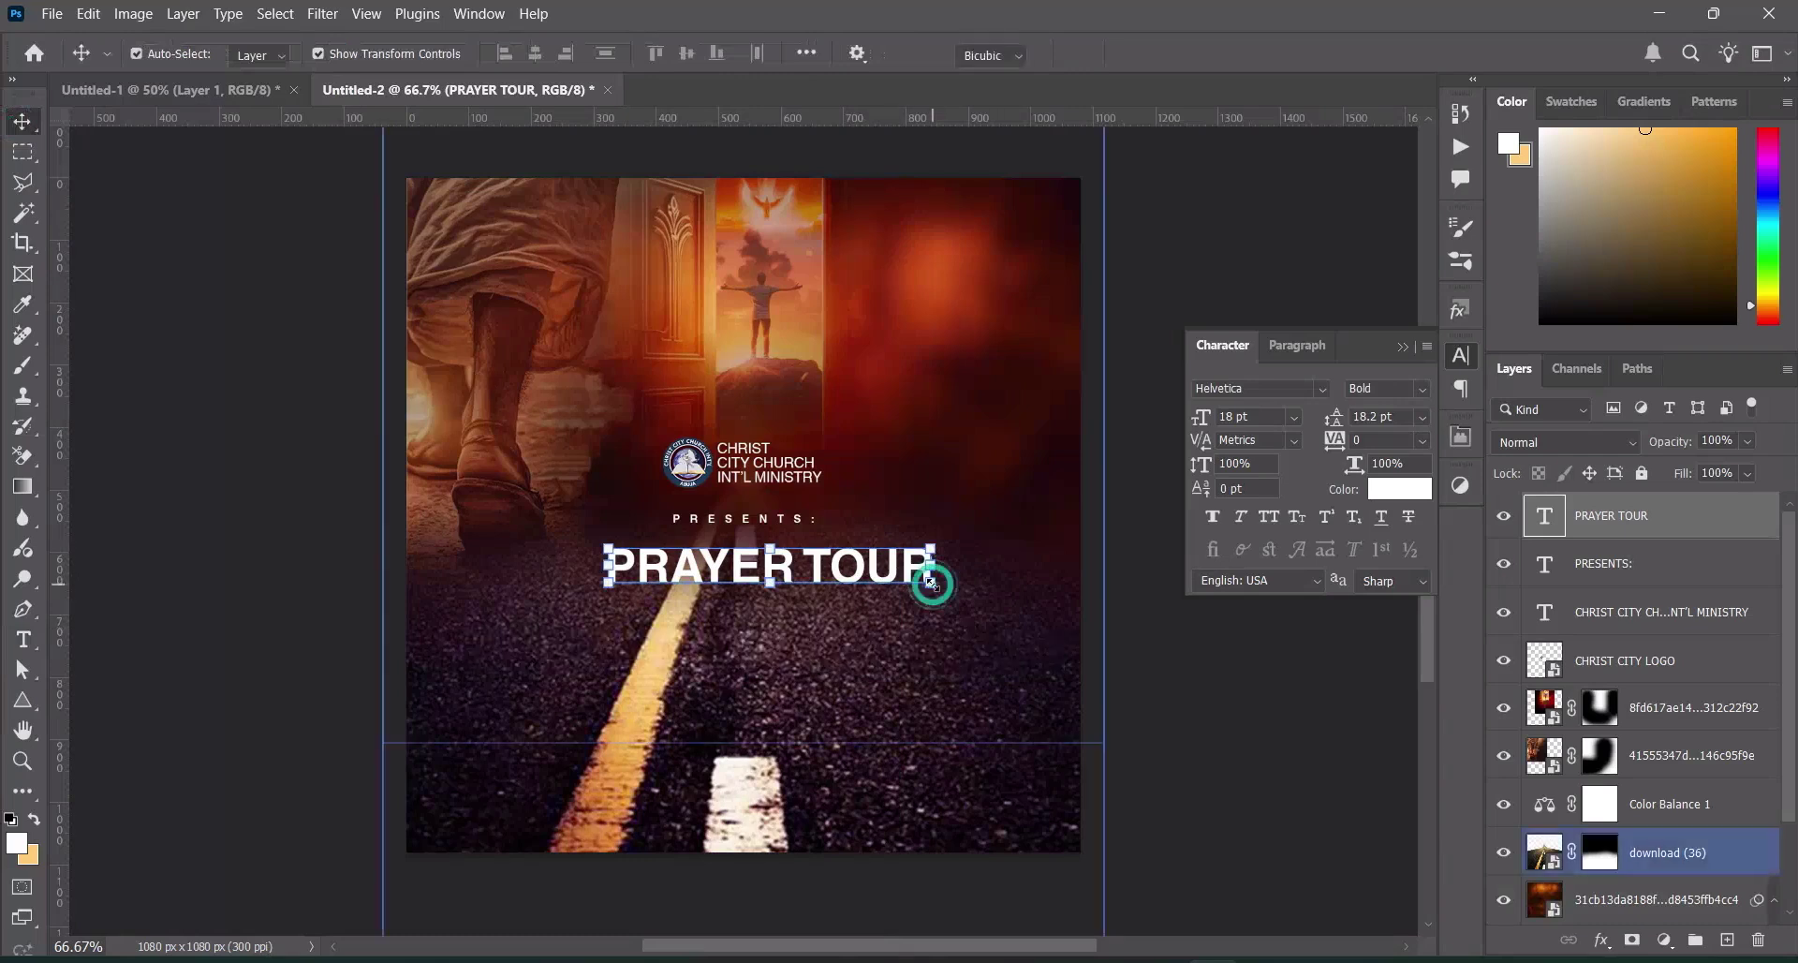
drag(933, 583, 848, 554)
key(Return)
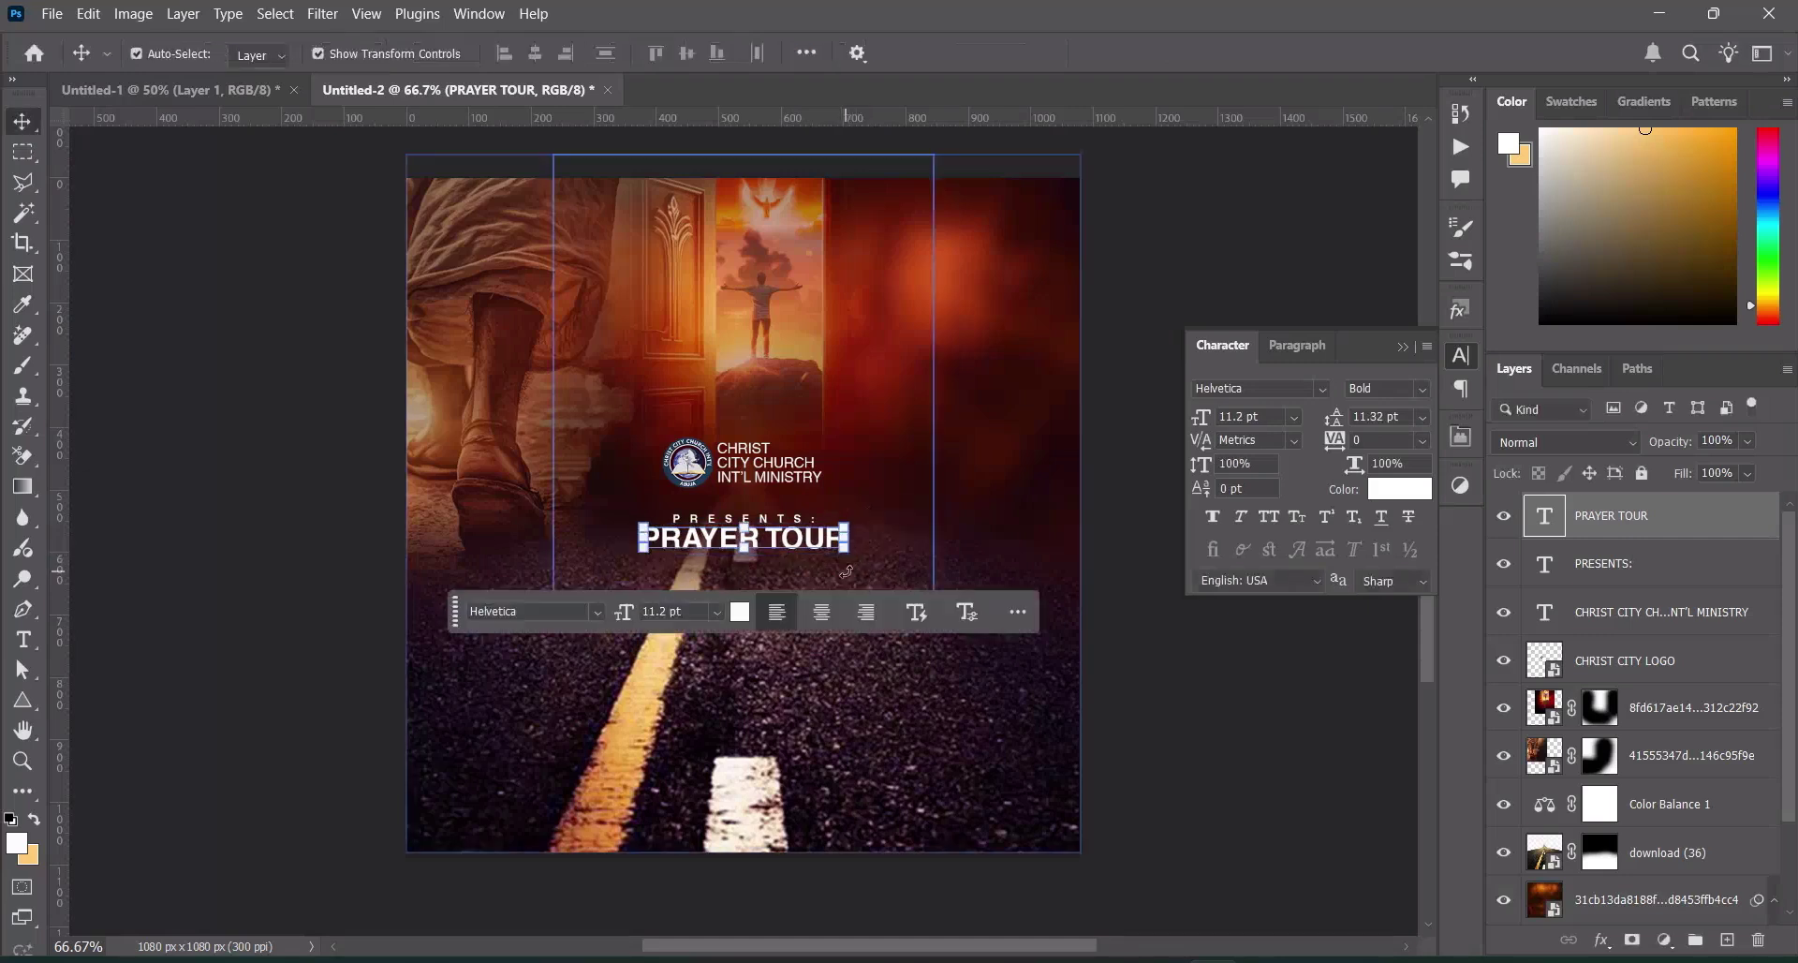
click(858, 502)
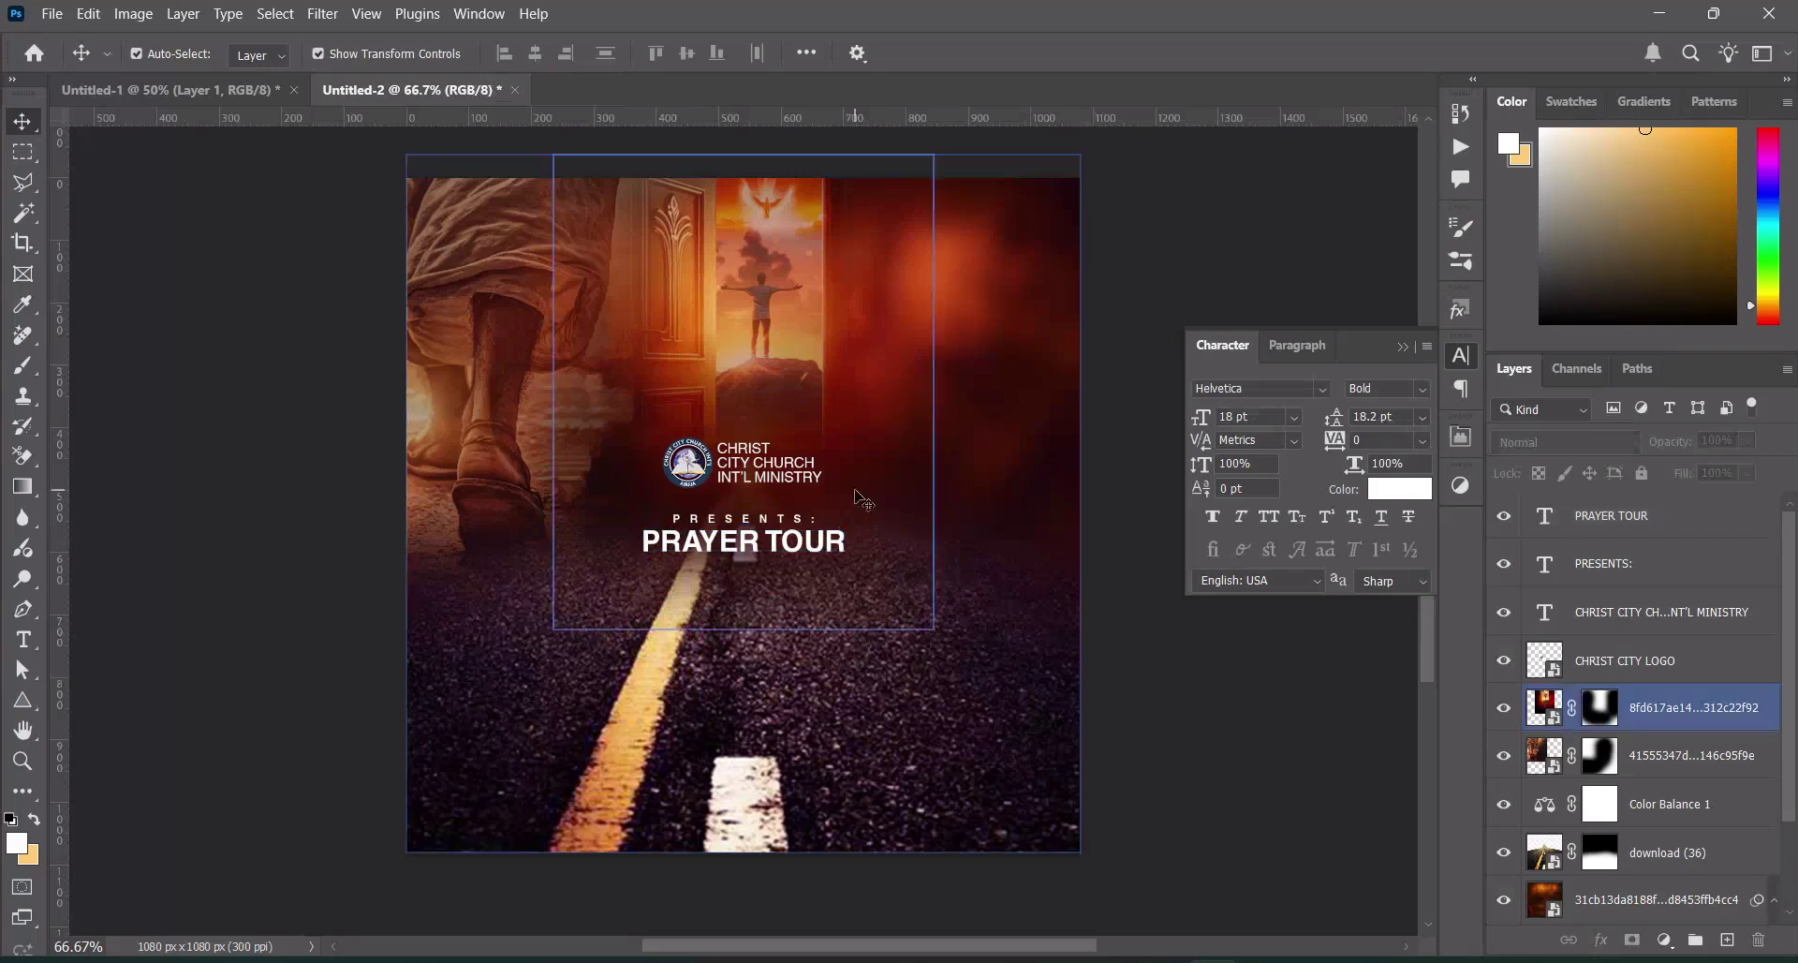
Set the "CHRIST CITY CHURCH INT'L MINISTRY" text beside the logo to Futura Md BT Medium and clear the selection
click(804, 468)
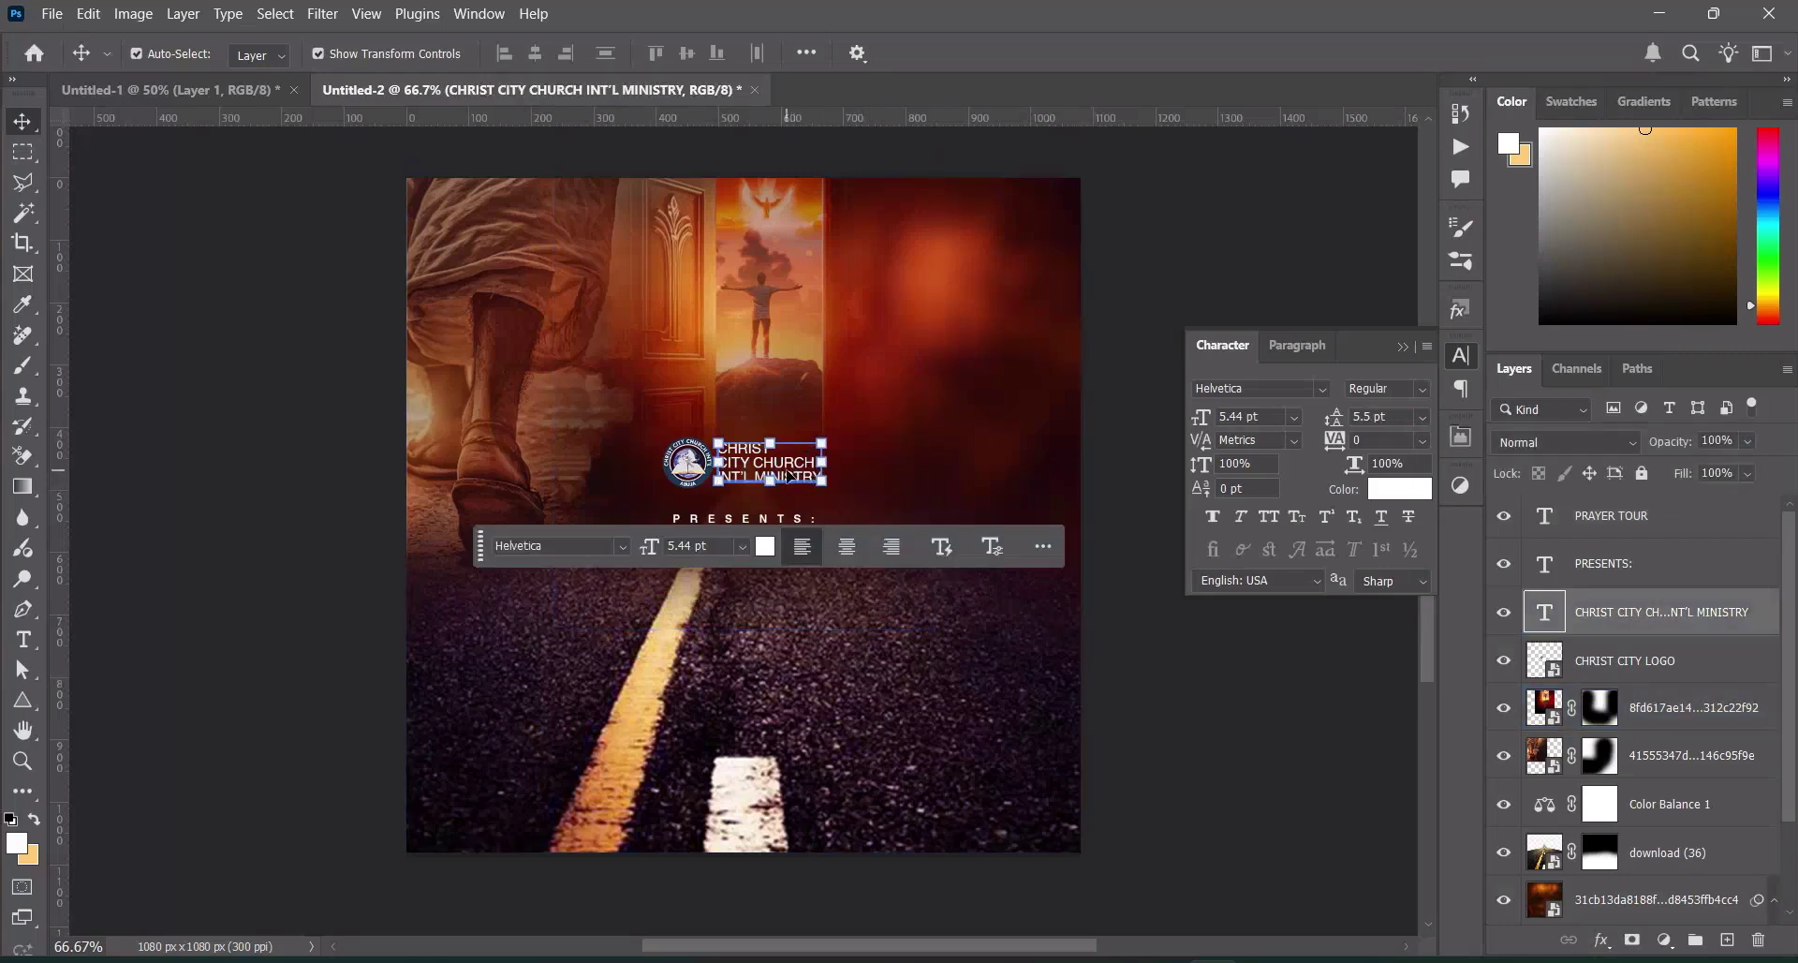
click(1321, 389)
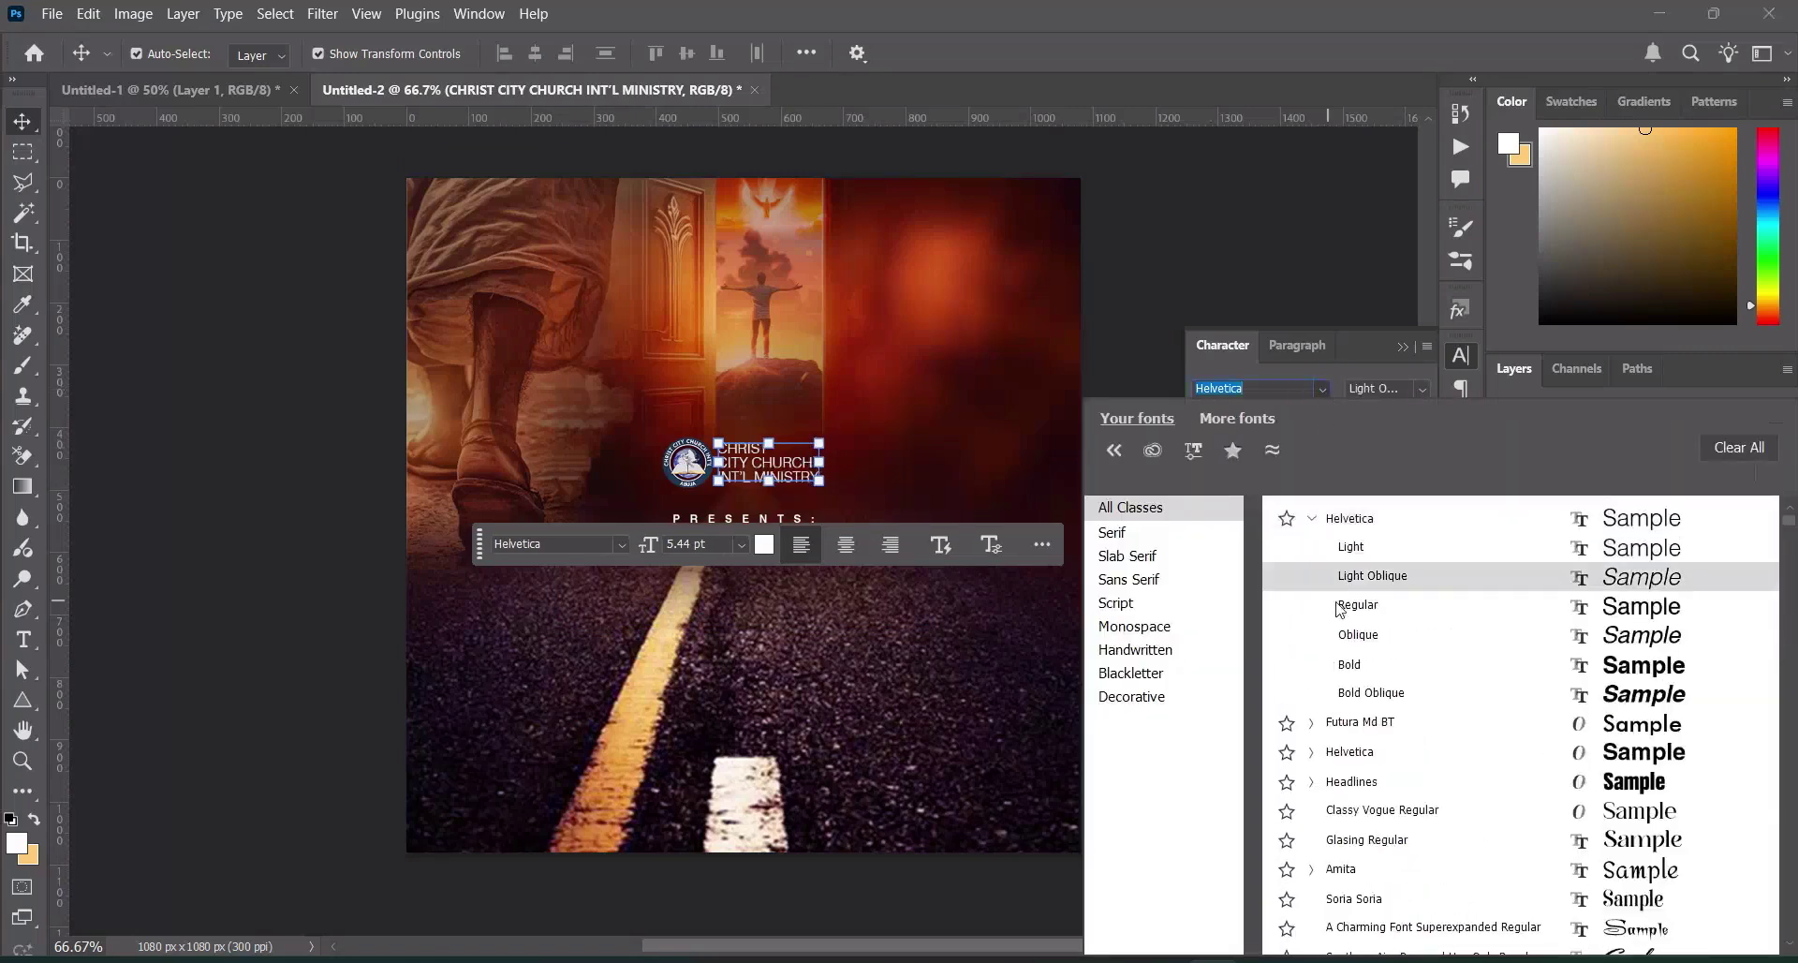
click(1359, 722)
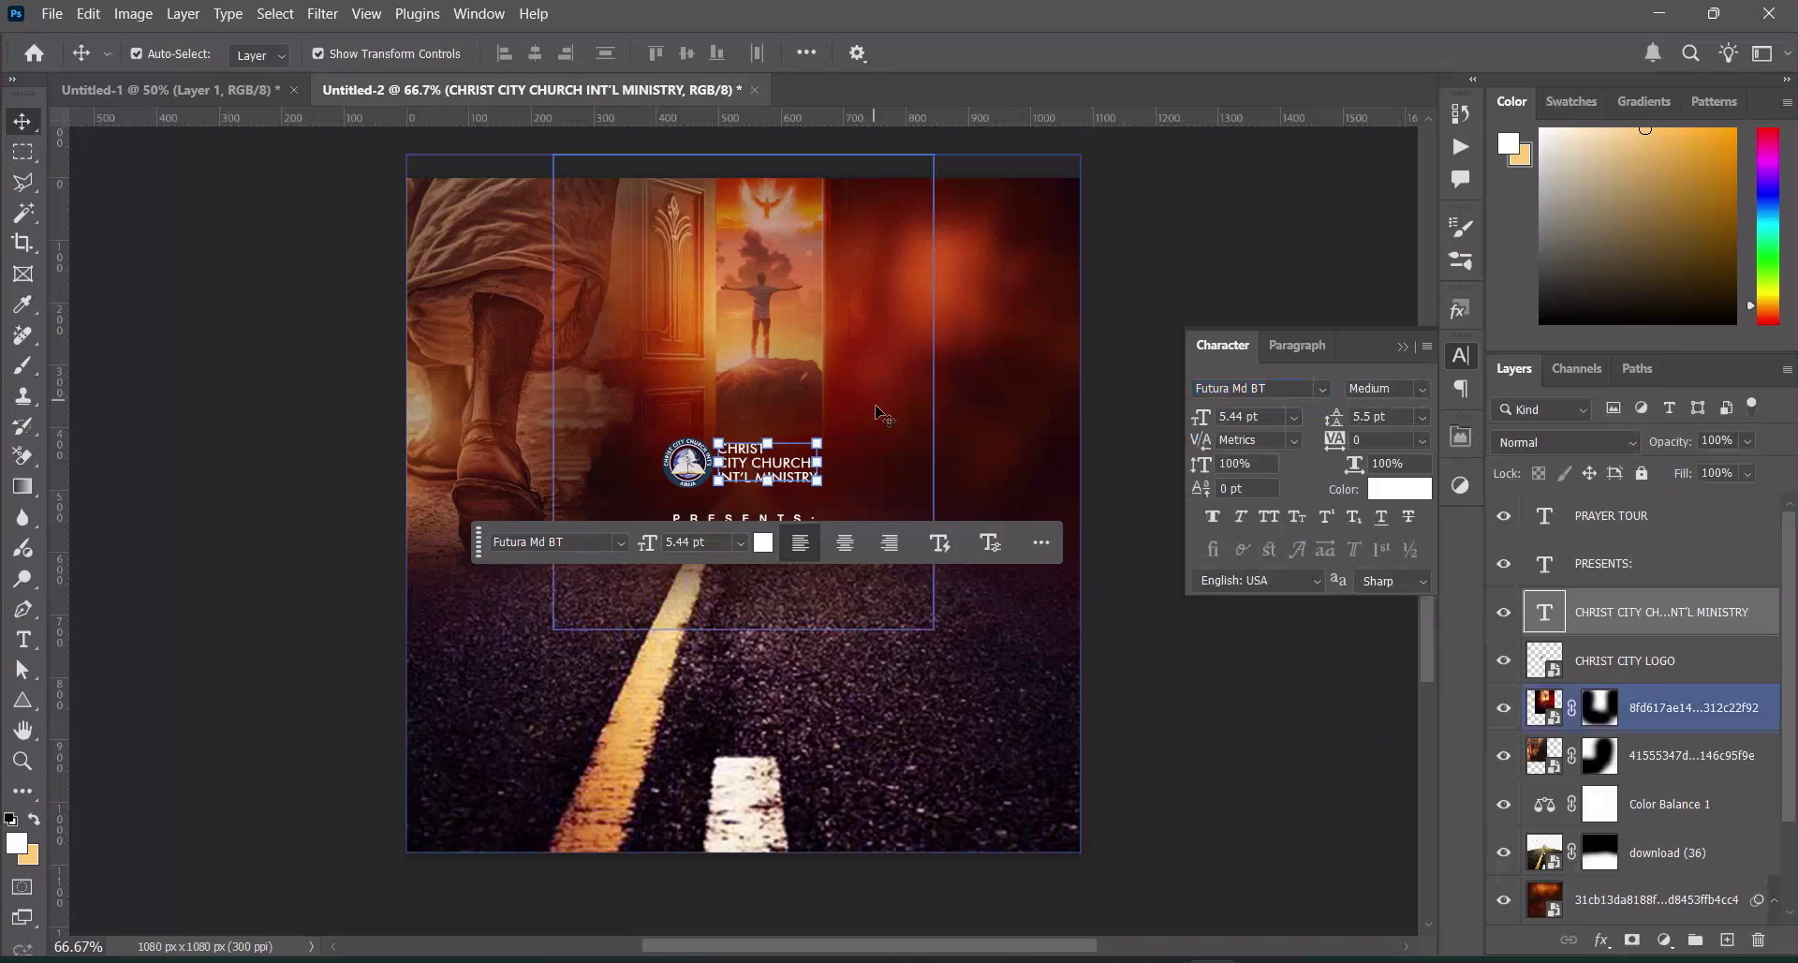
click(1096, 610)
click(792, 473)
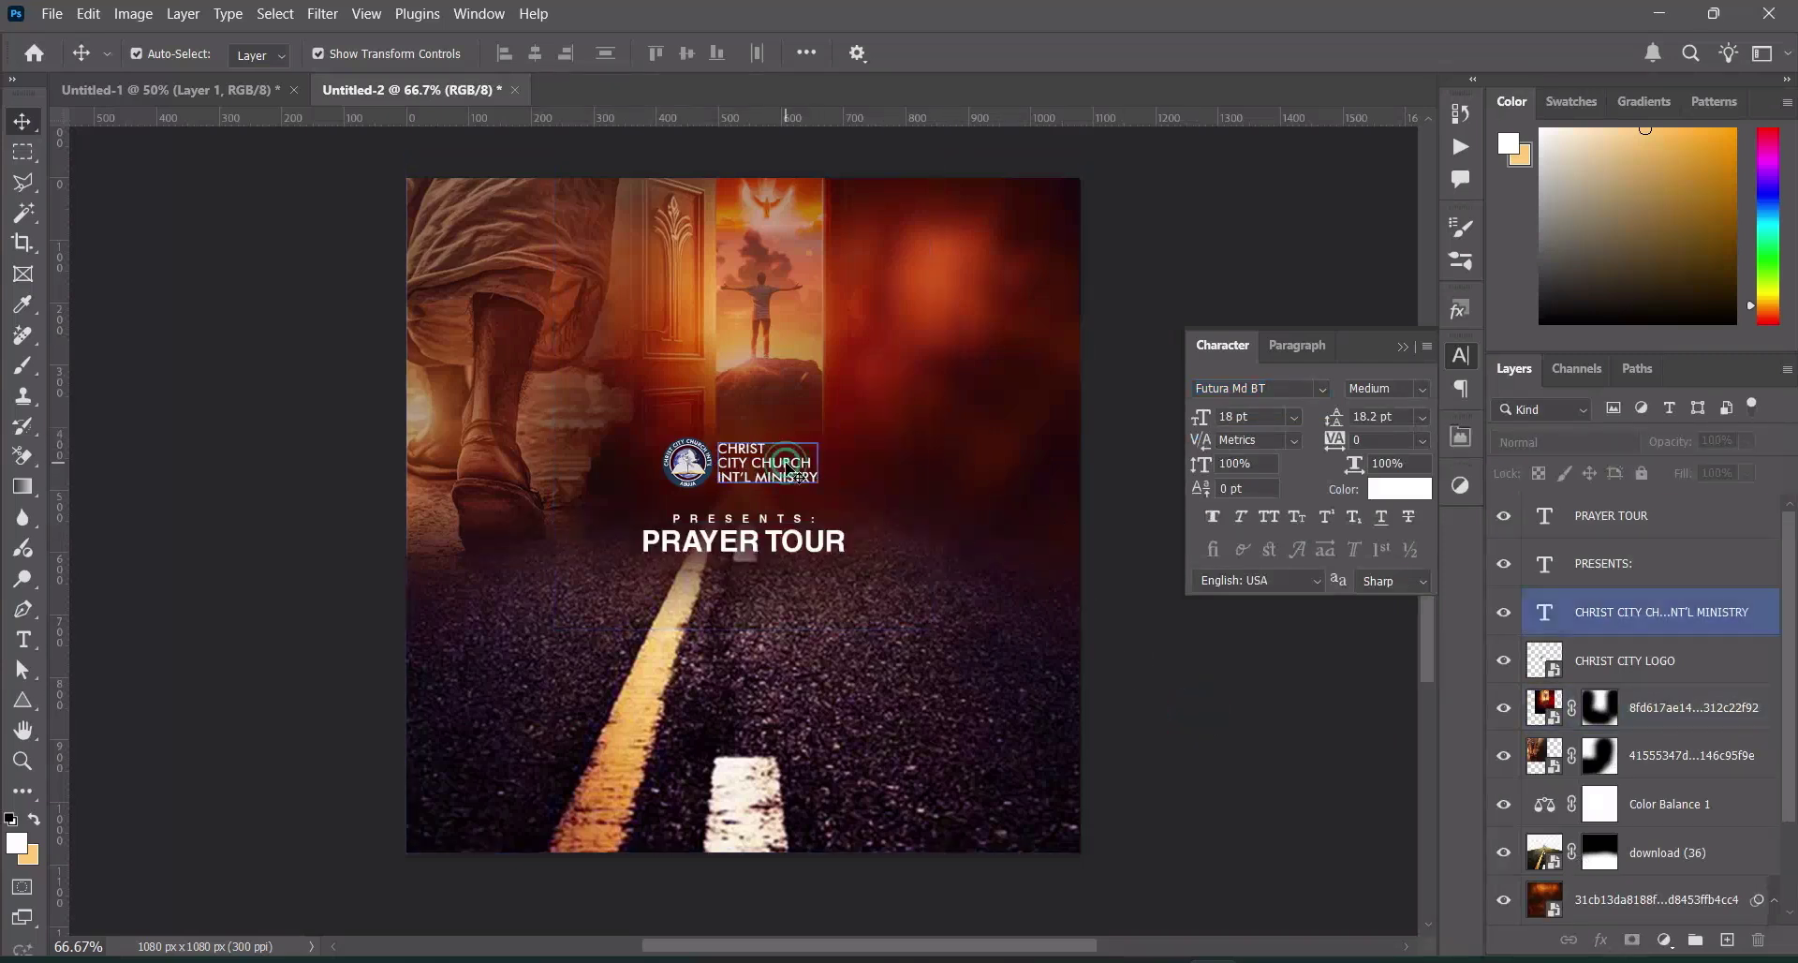
double_click(792, 473)
click(1112, 742)
click(944, 449)
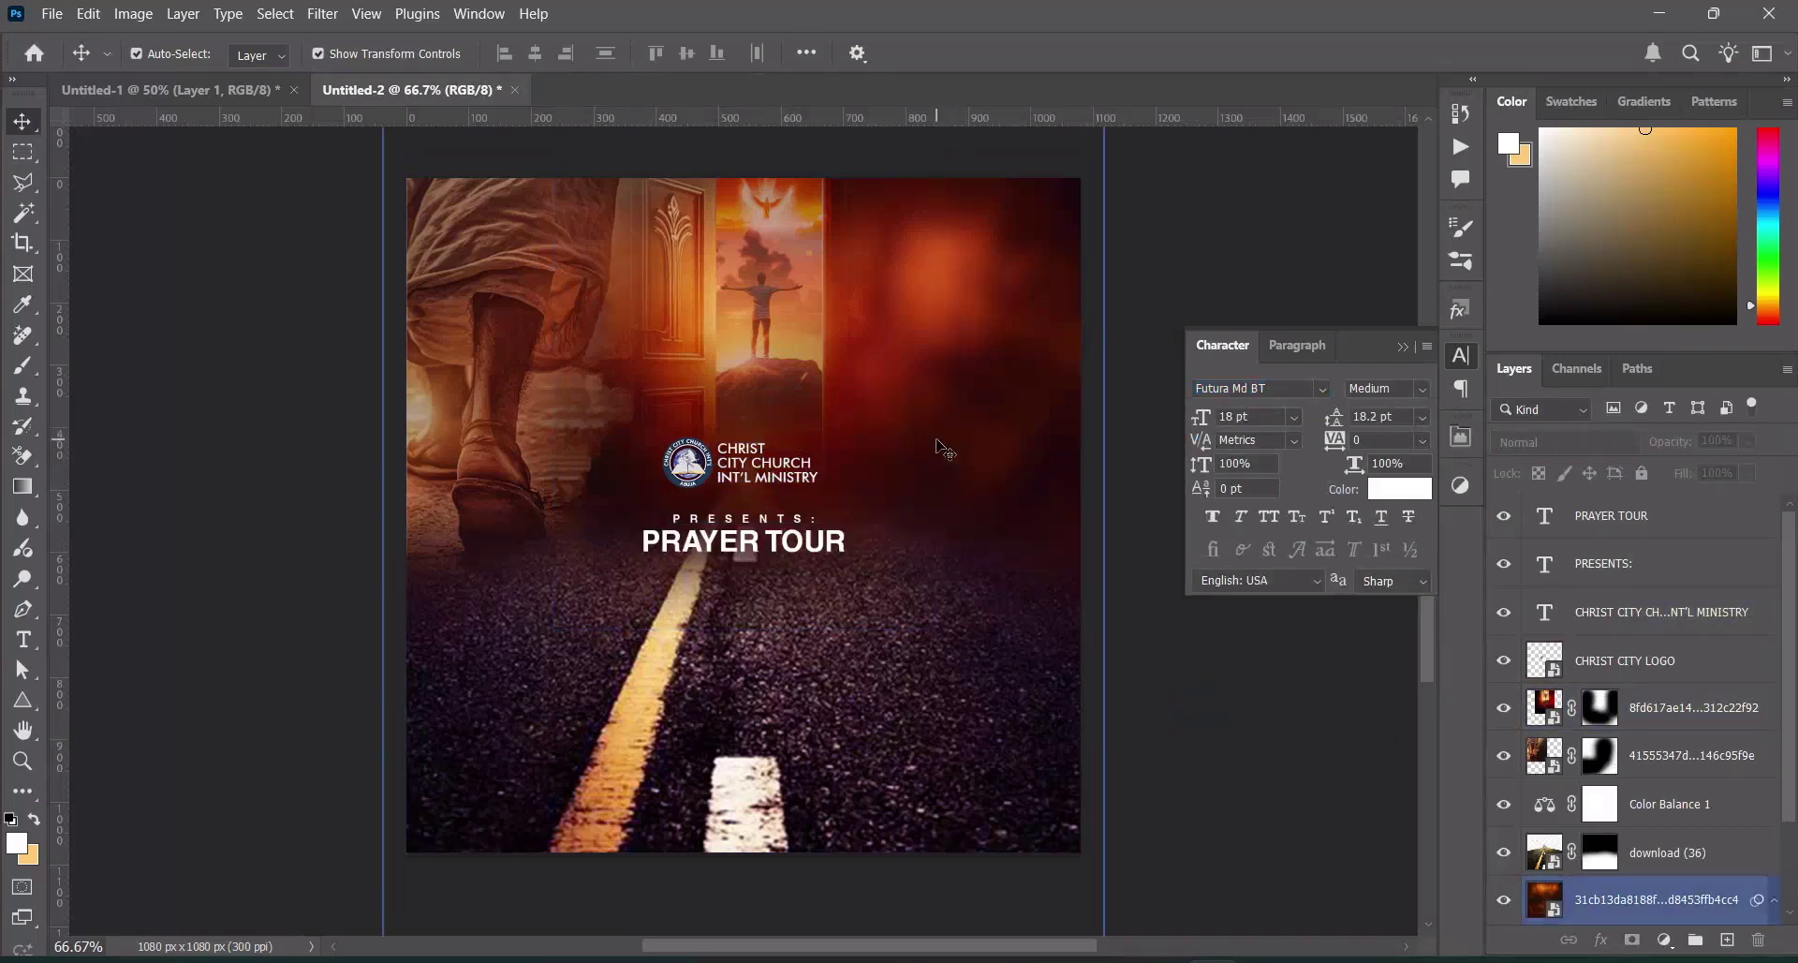
click(921, 489)
click(873, 591)
click(1261, 725)
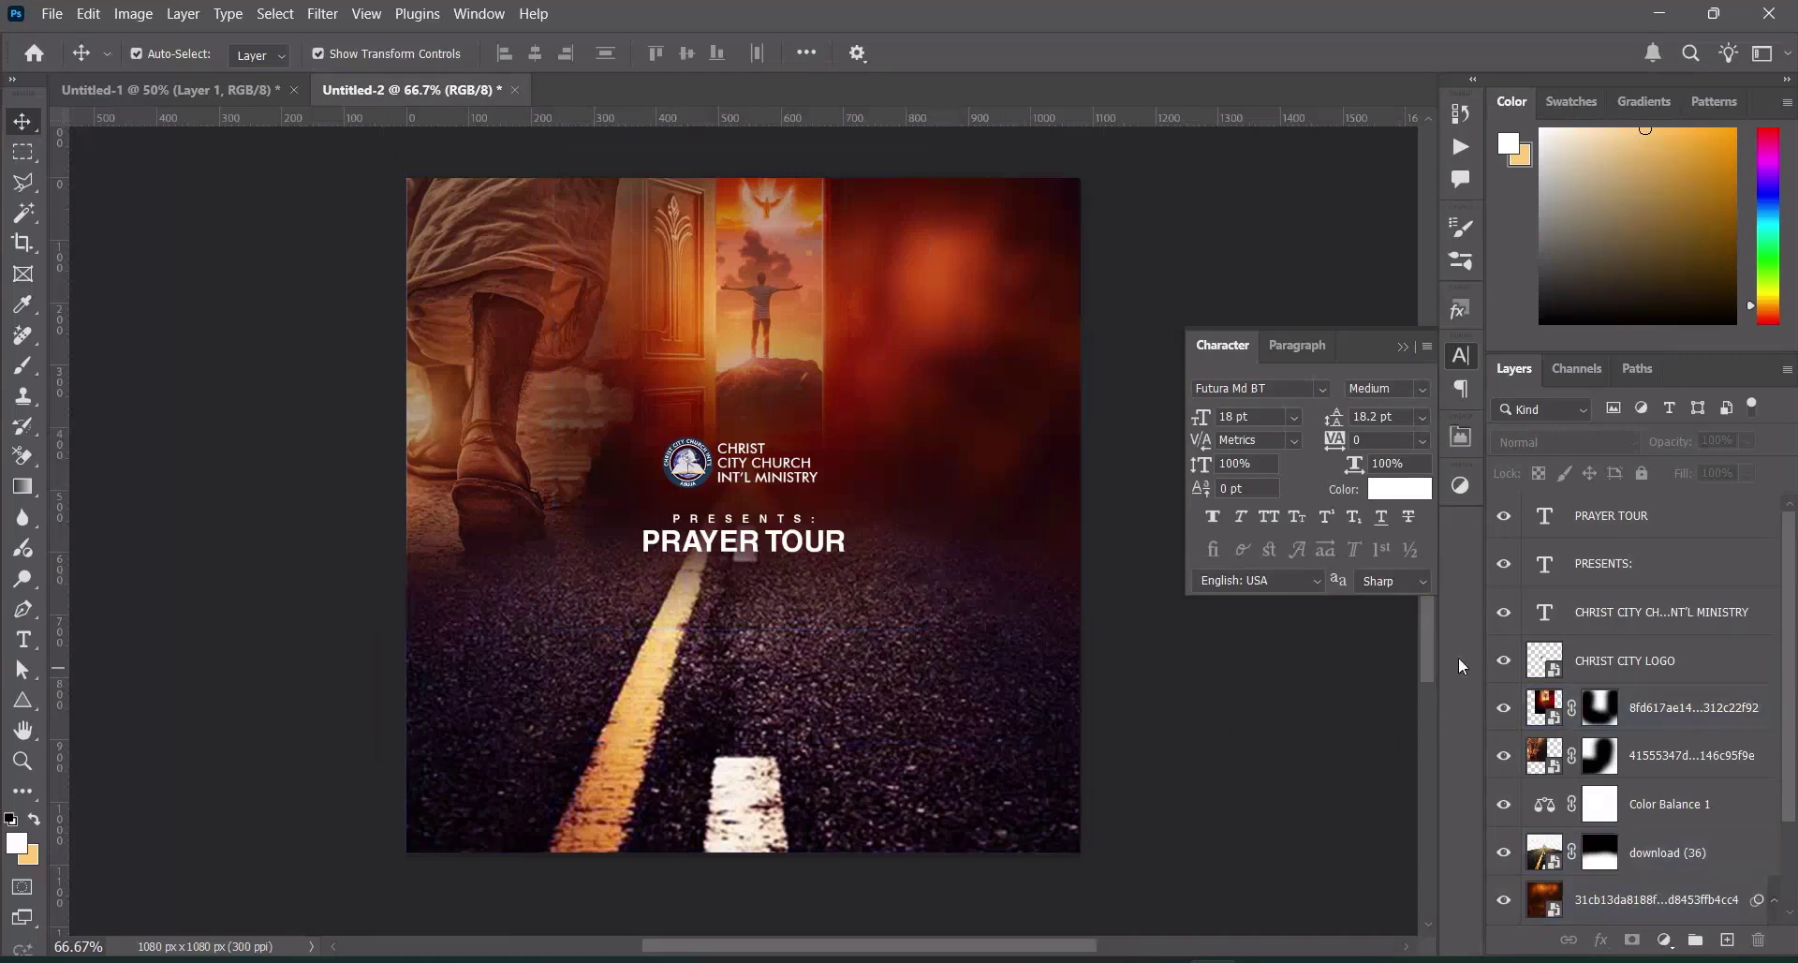
click(1413, 352)
drag(1427, 546, 1425, 571)
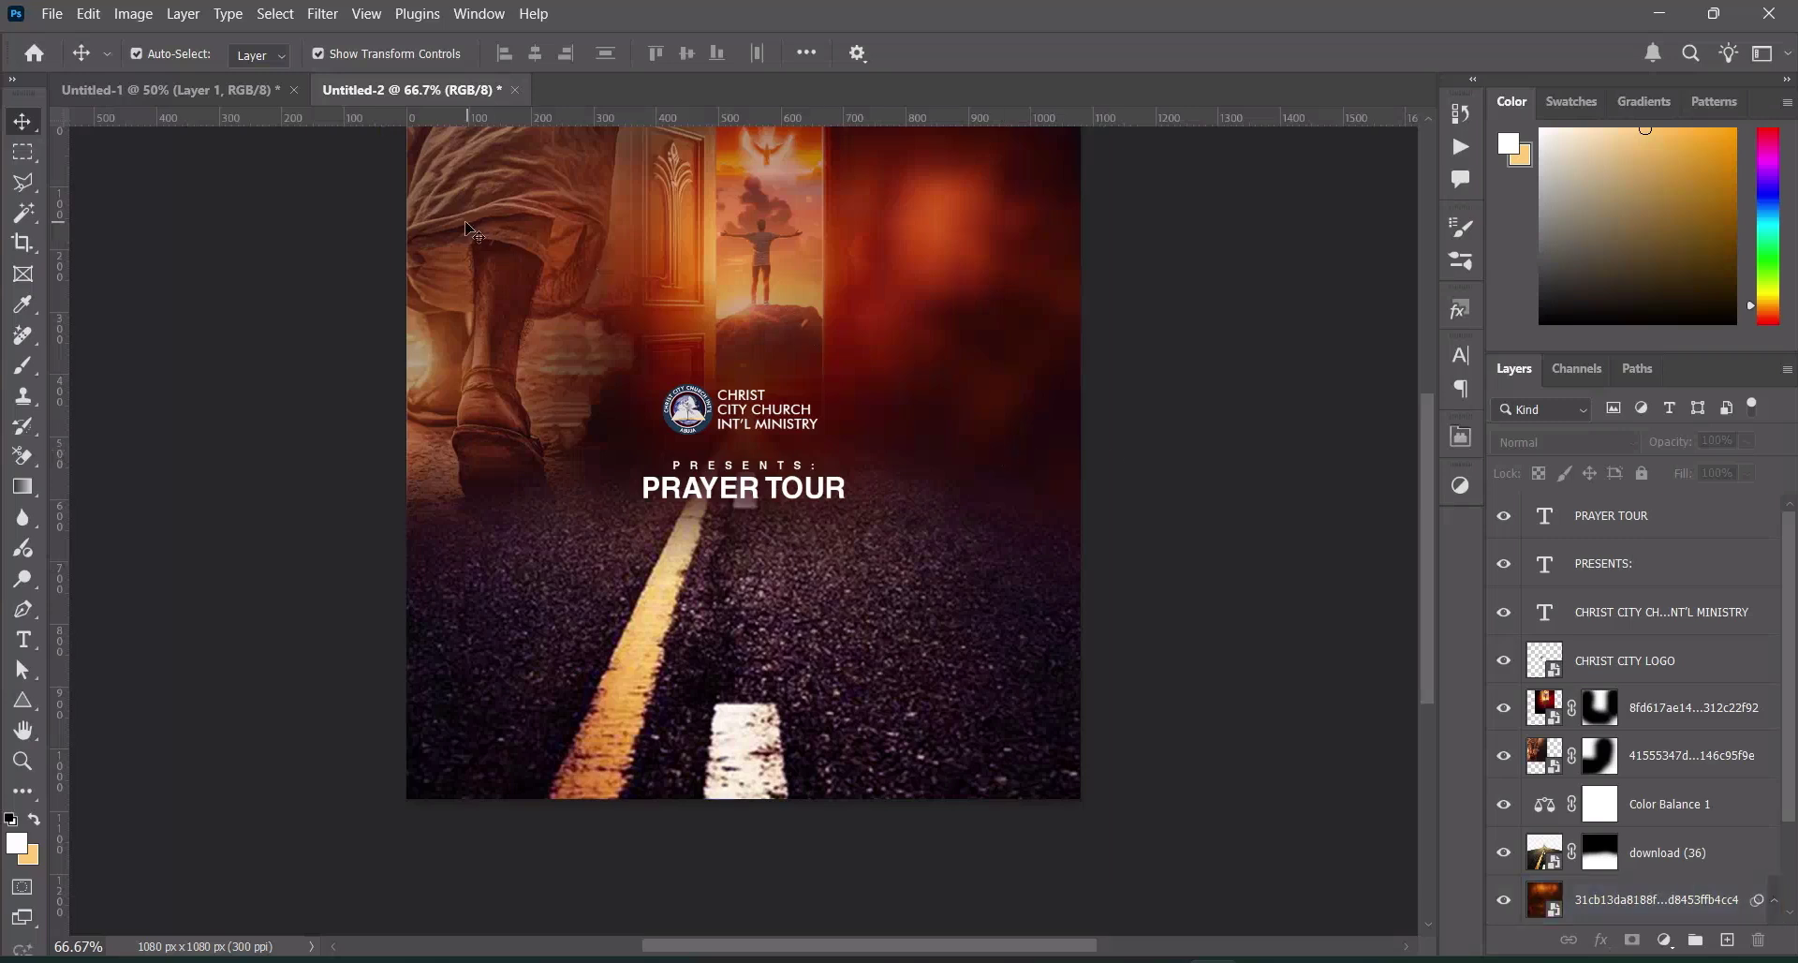
Copy the rasterized "WORKING IN FAITH" text on Layer 1 of Untitled-1 using a rectangular marquee around it, and clear the selection
click(117, 90)
click(1503, 551)
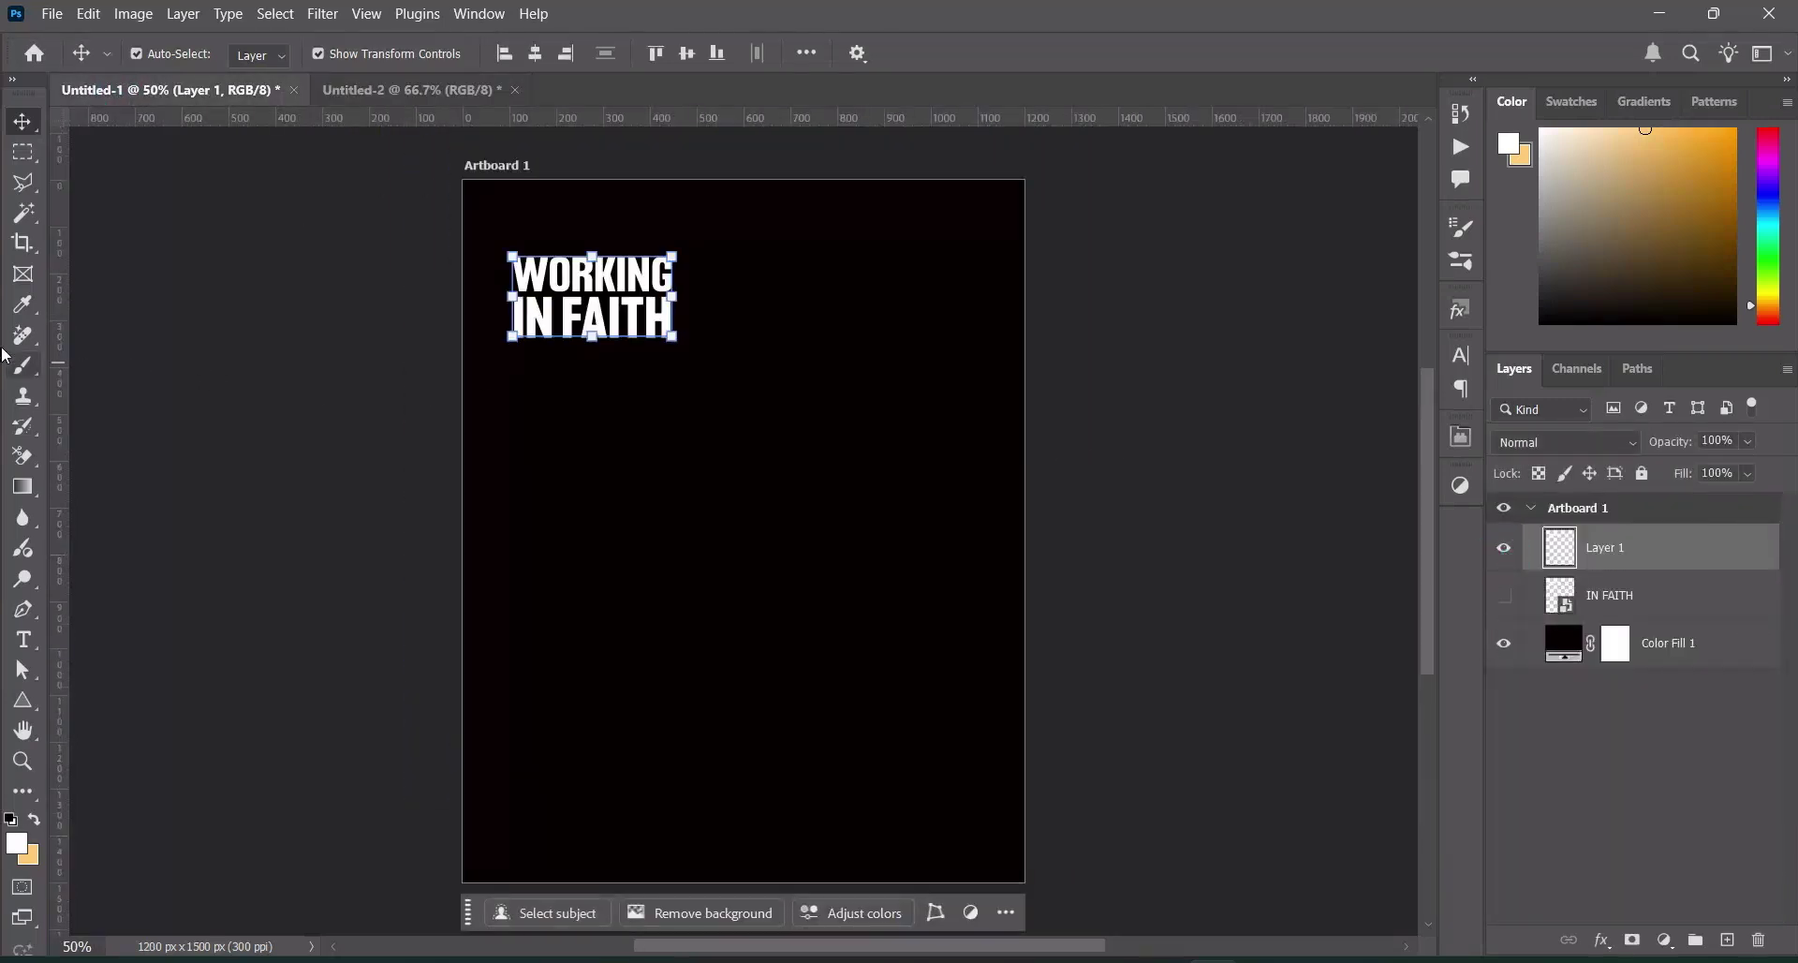
click(23, 154)
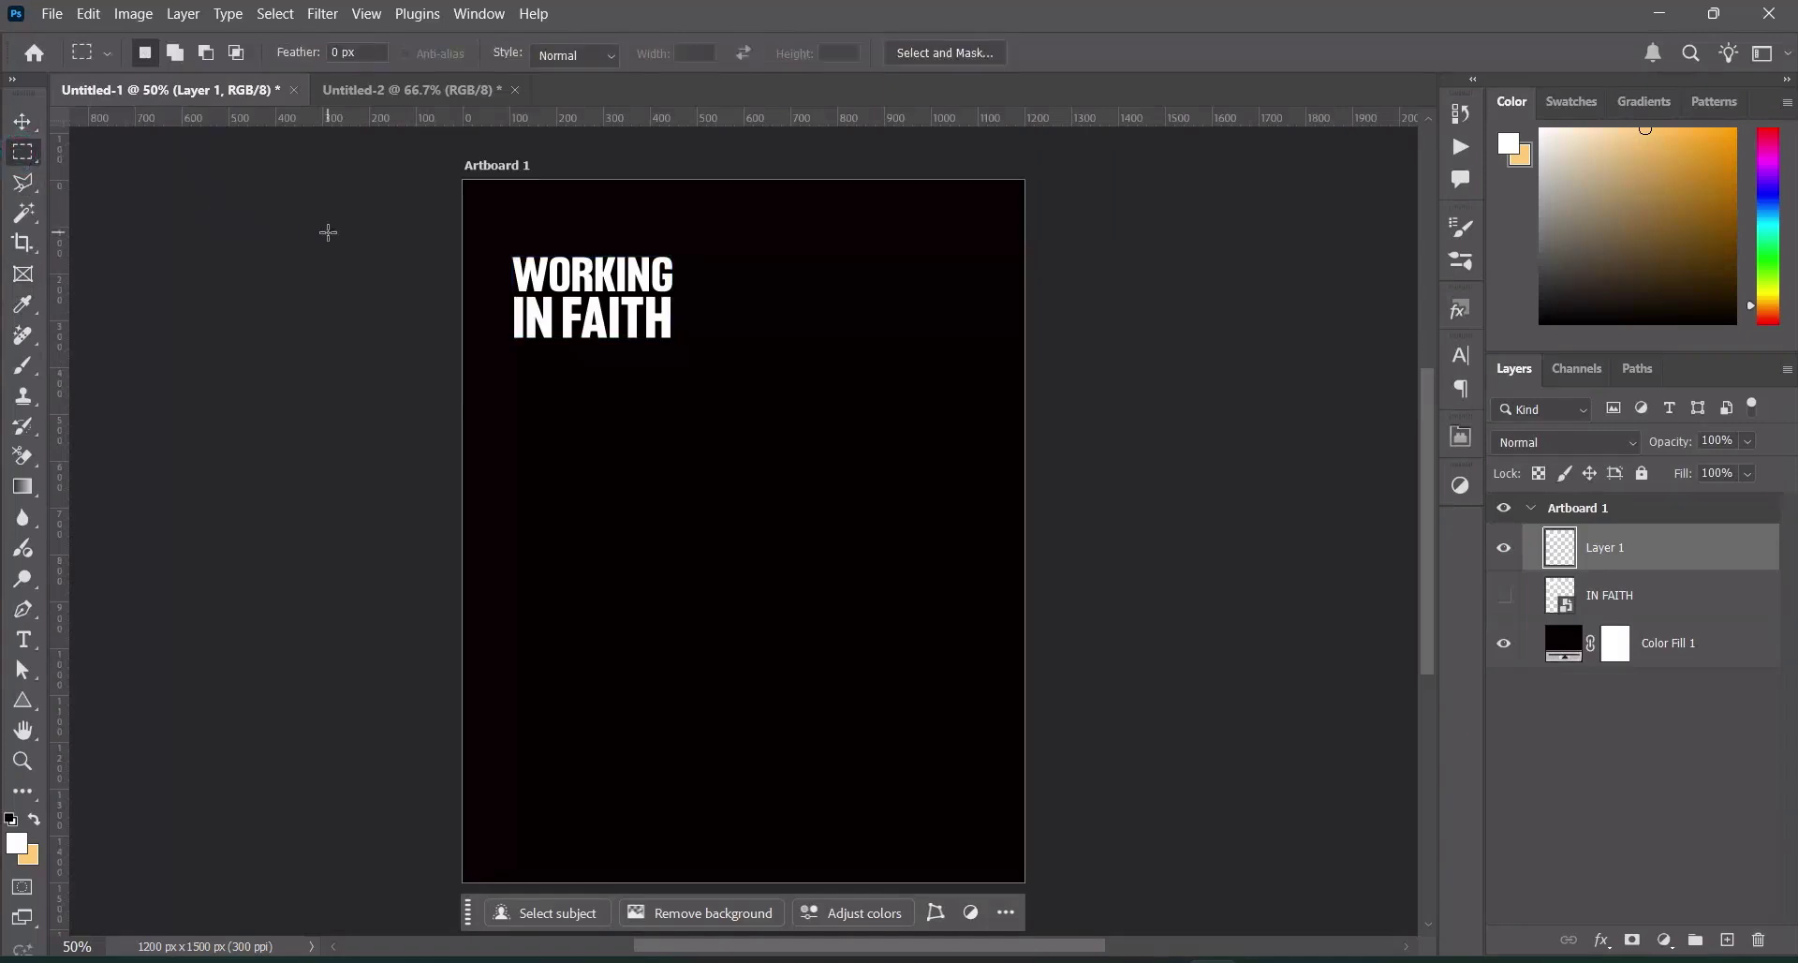
drag(397, 246, 760, 354)
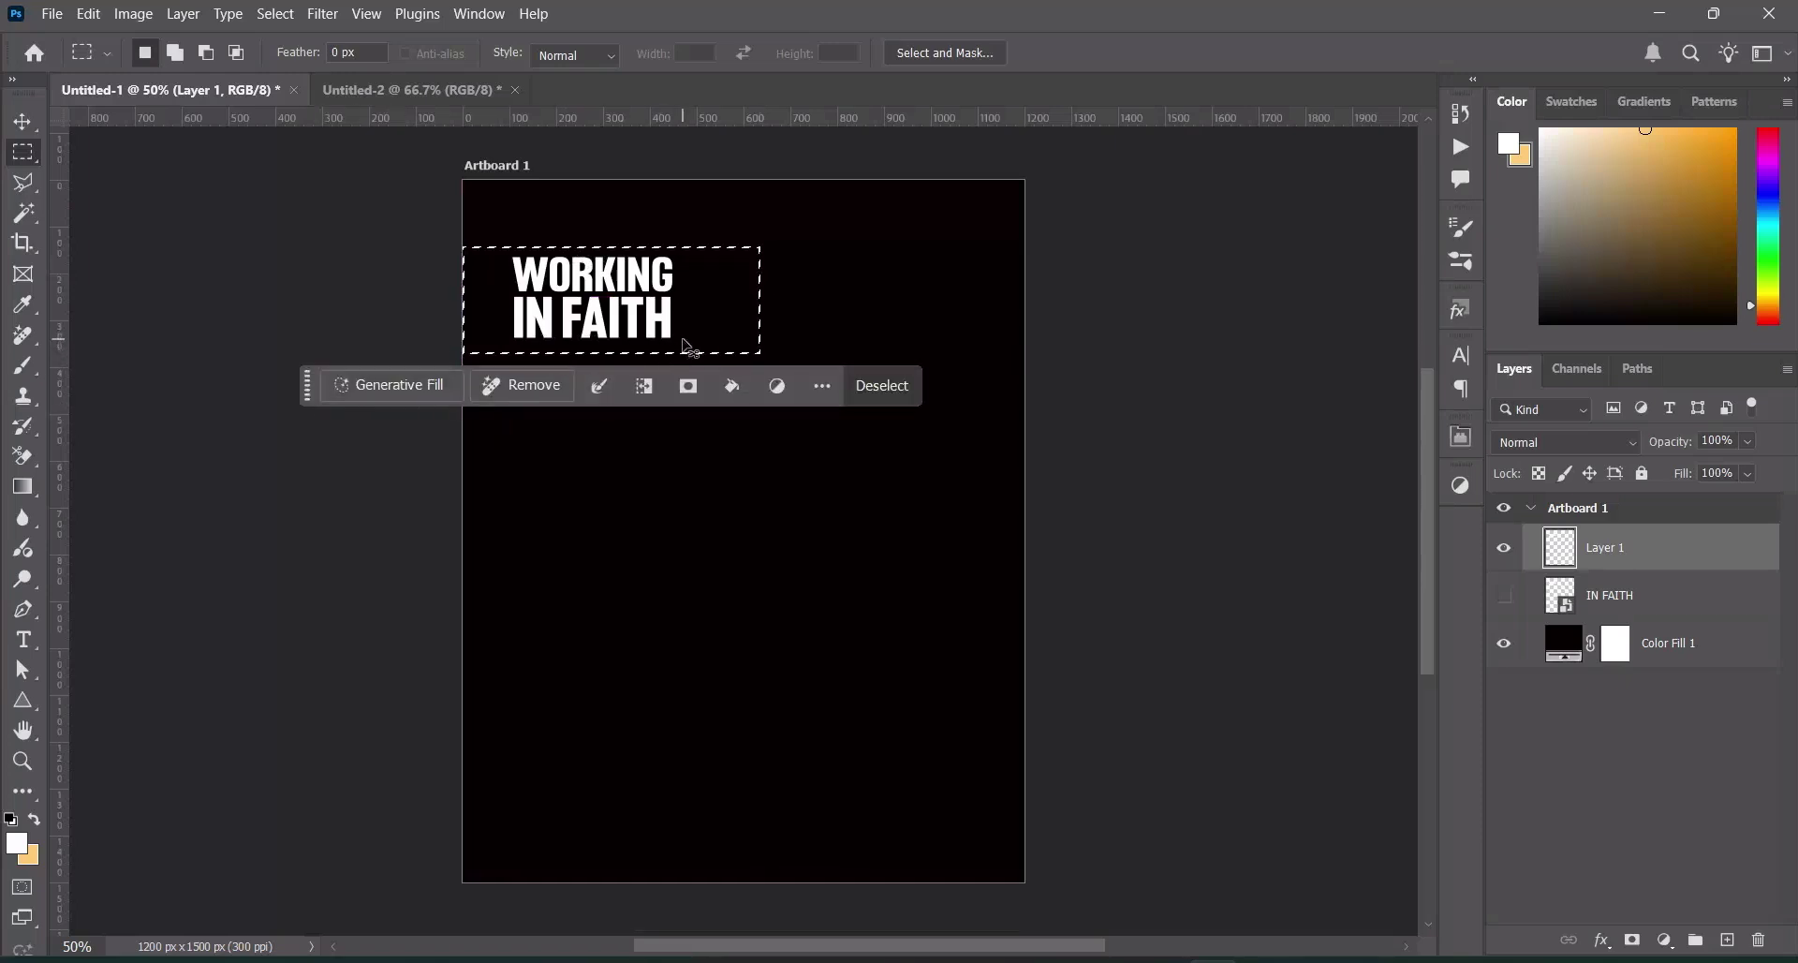
click(632, 278)
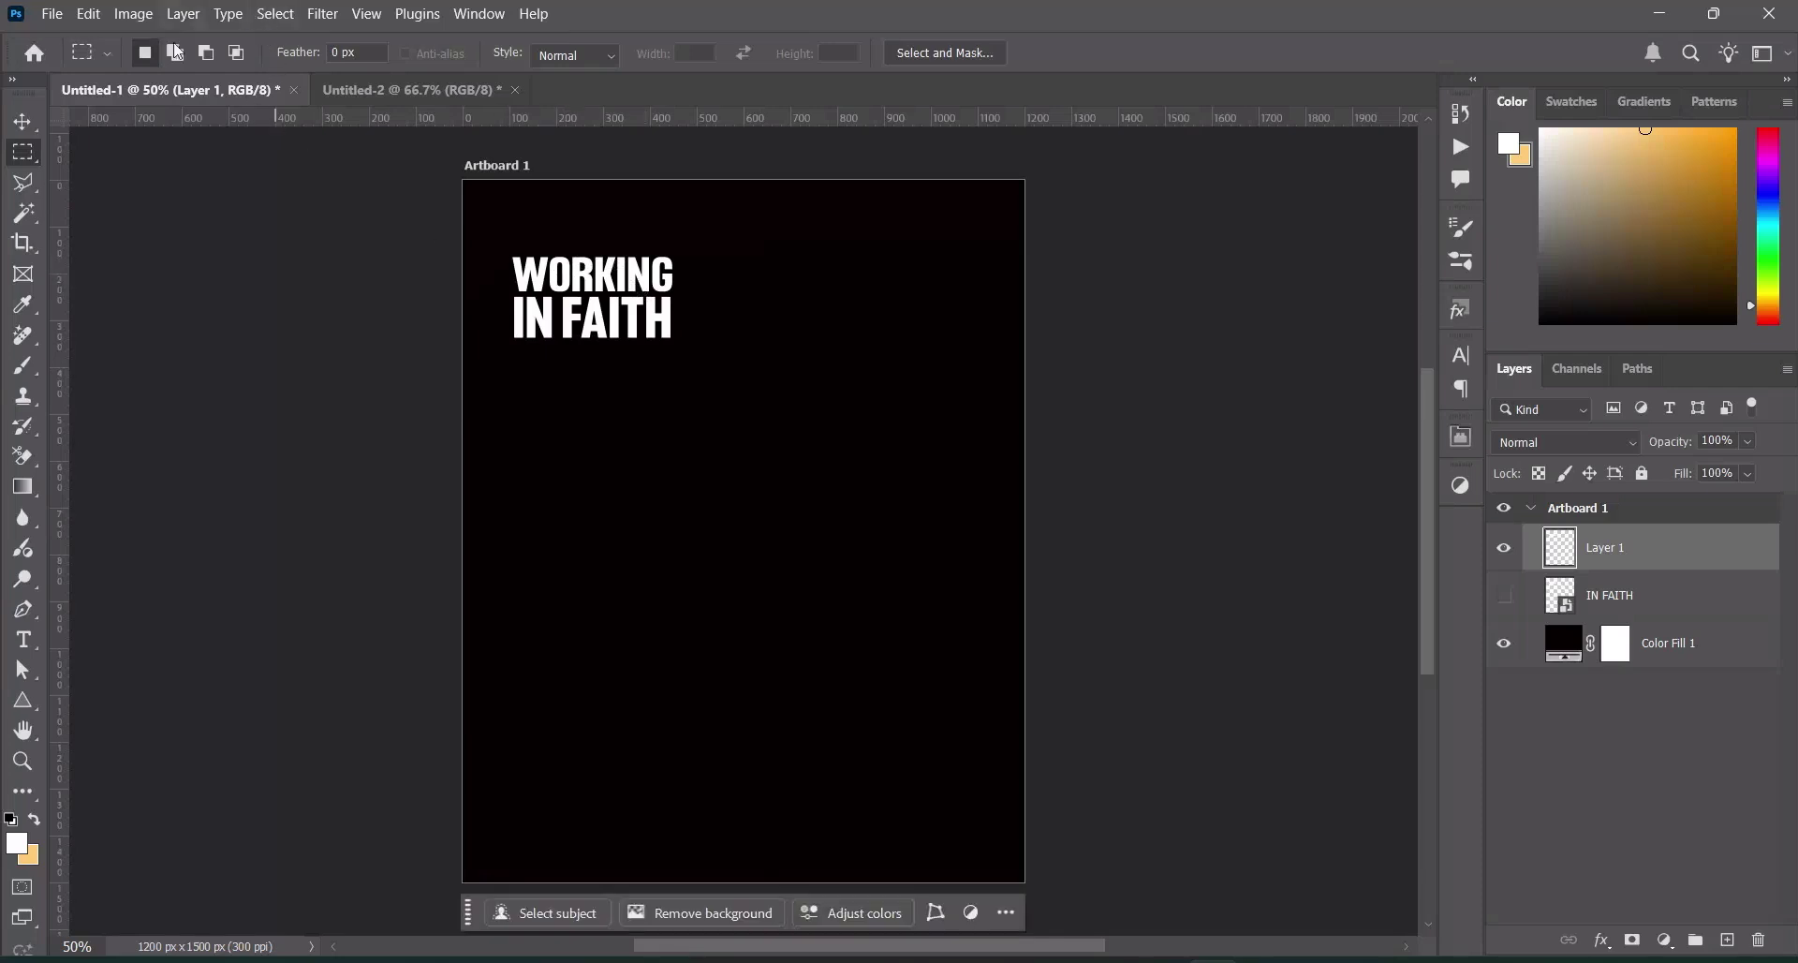
Return to the Untitled-2 flyer and add a new blank layer above the "PRAYER TOUR" text
click(371, 97)
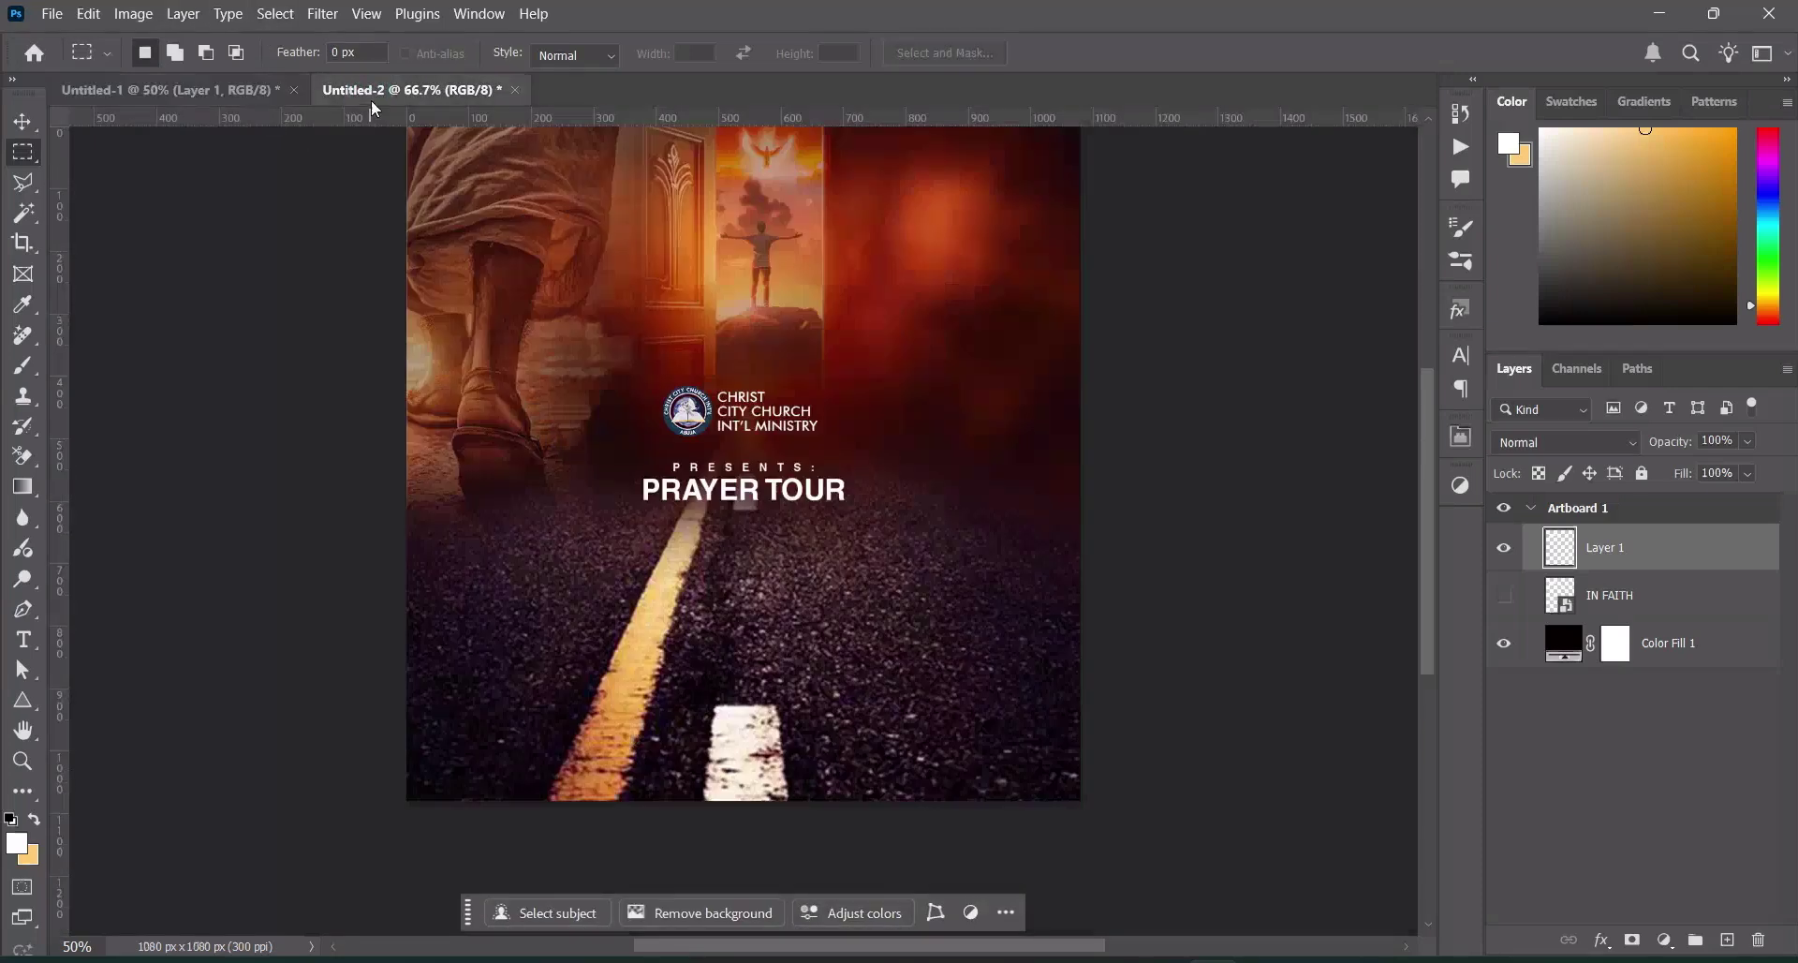
click(323, 15)
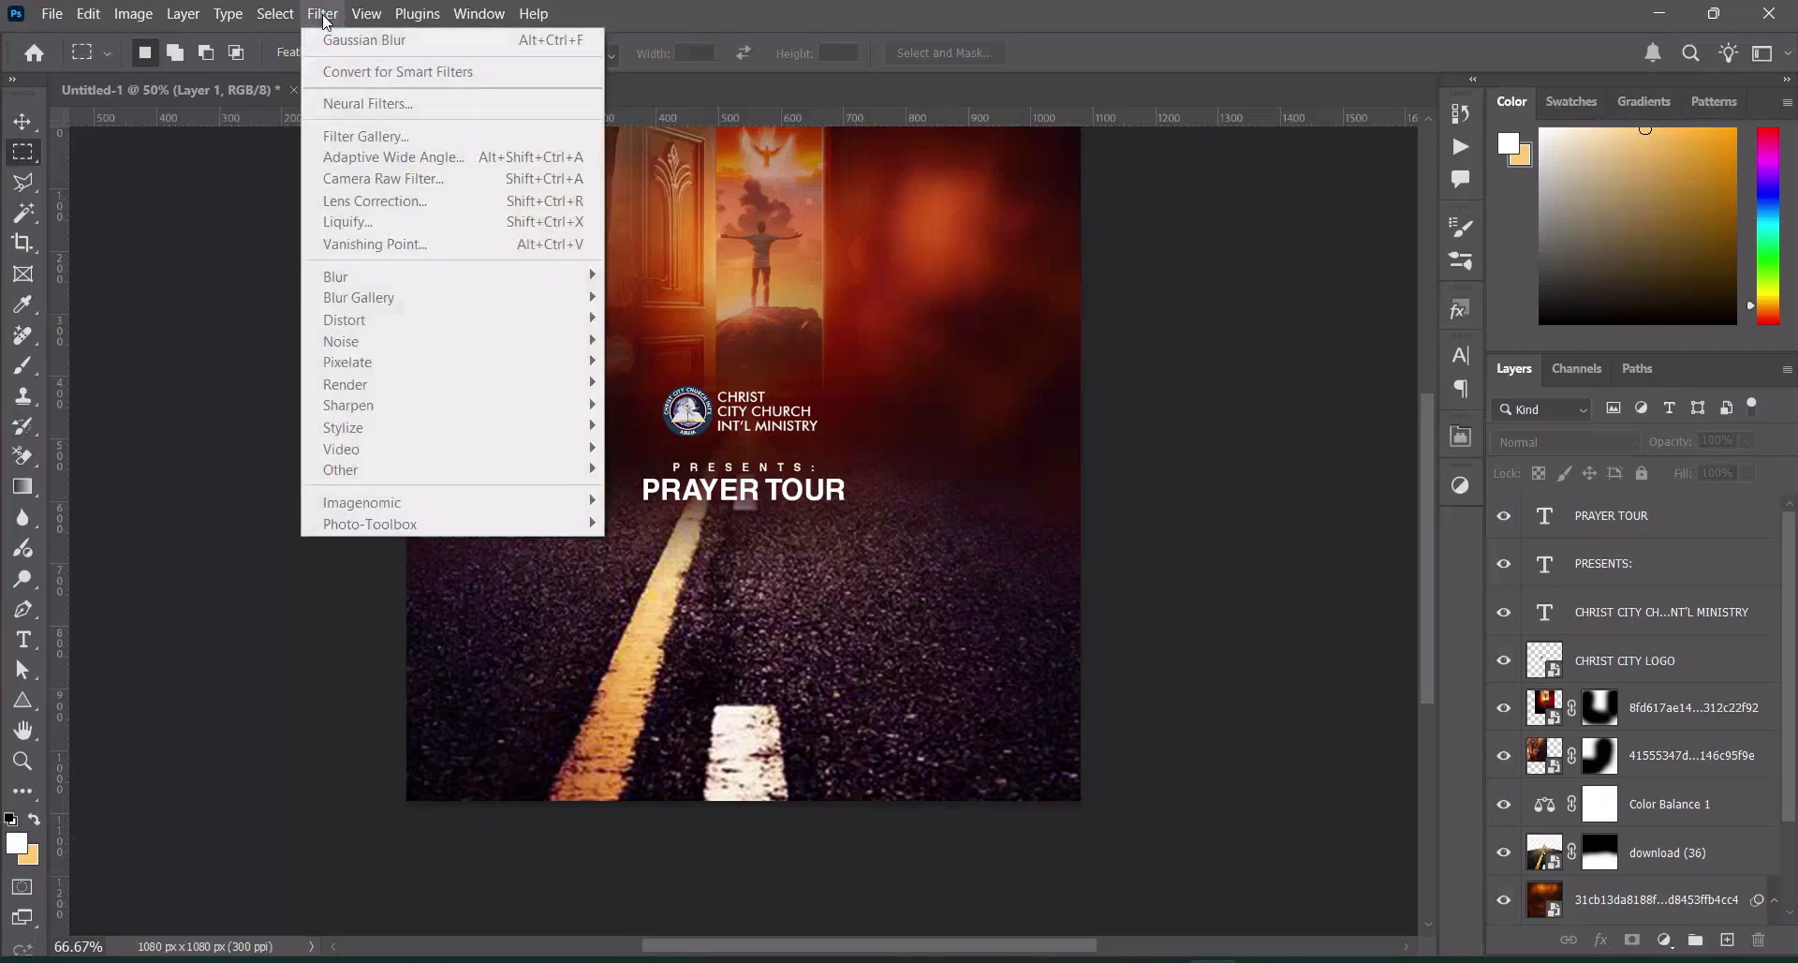
click(1605, 515)
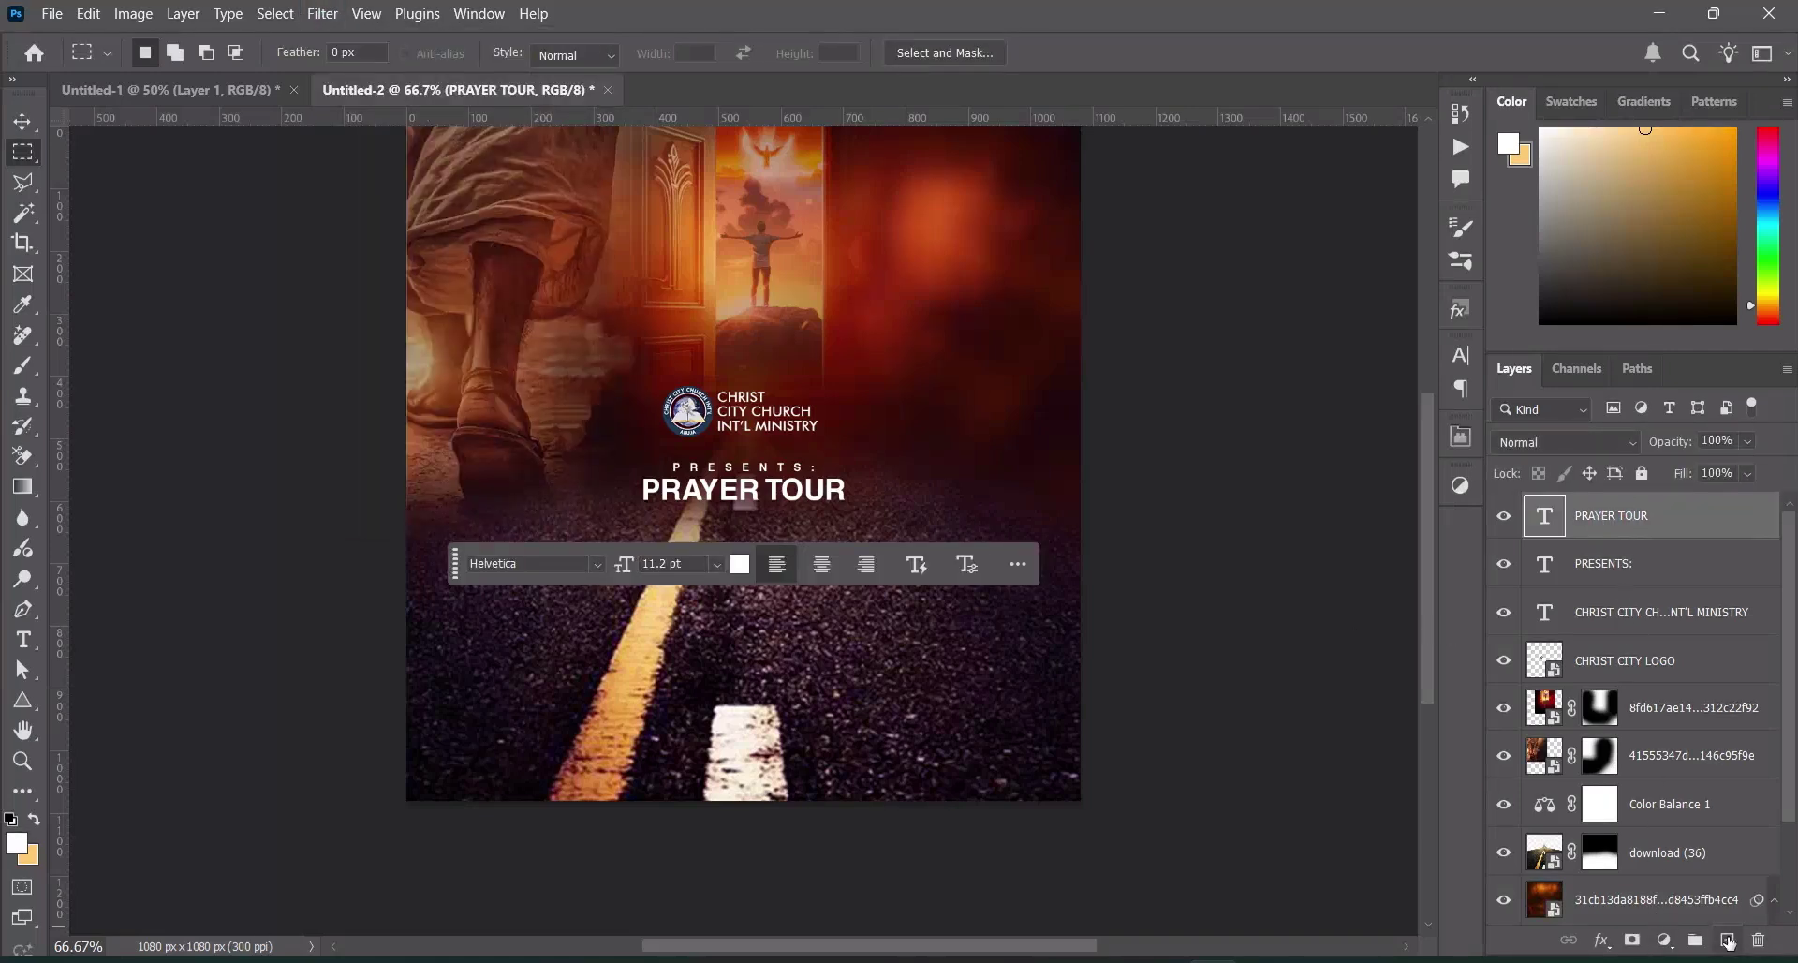
click(1728, 940)
Define a four-corner perspective plane in Vanishing Point across the road, narrowing toward the horizon below "PRAYER TOUR"
click(328, 15)
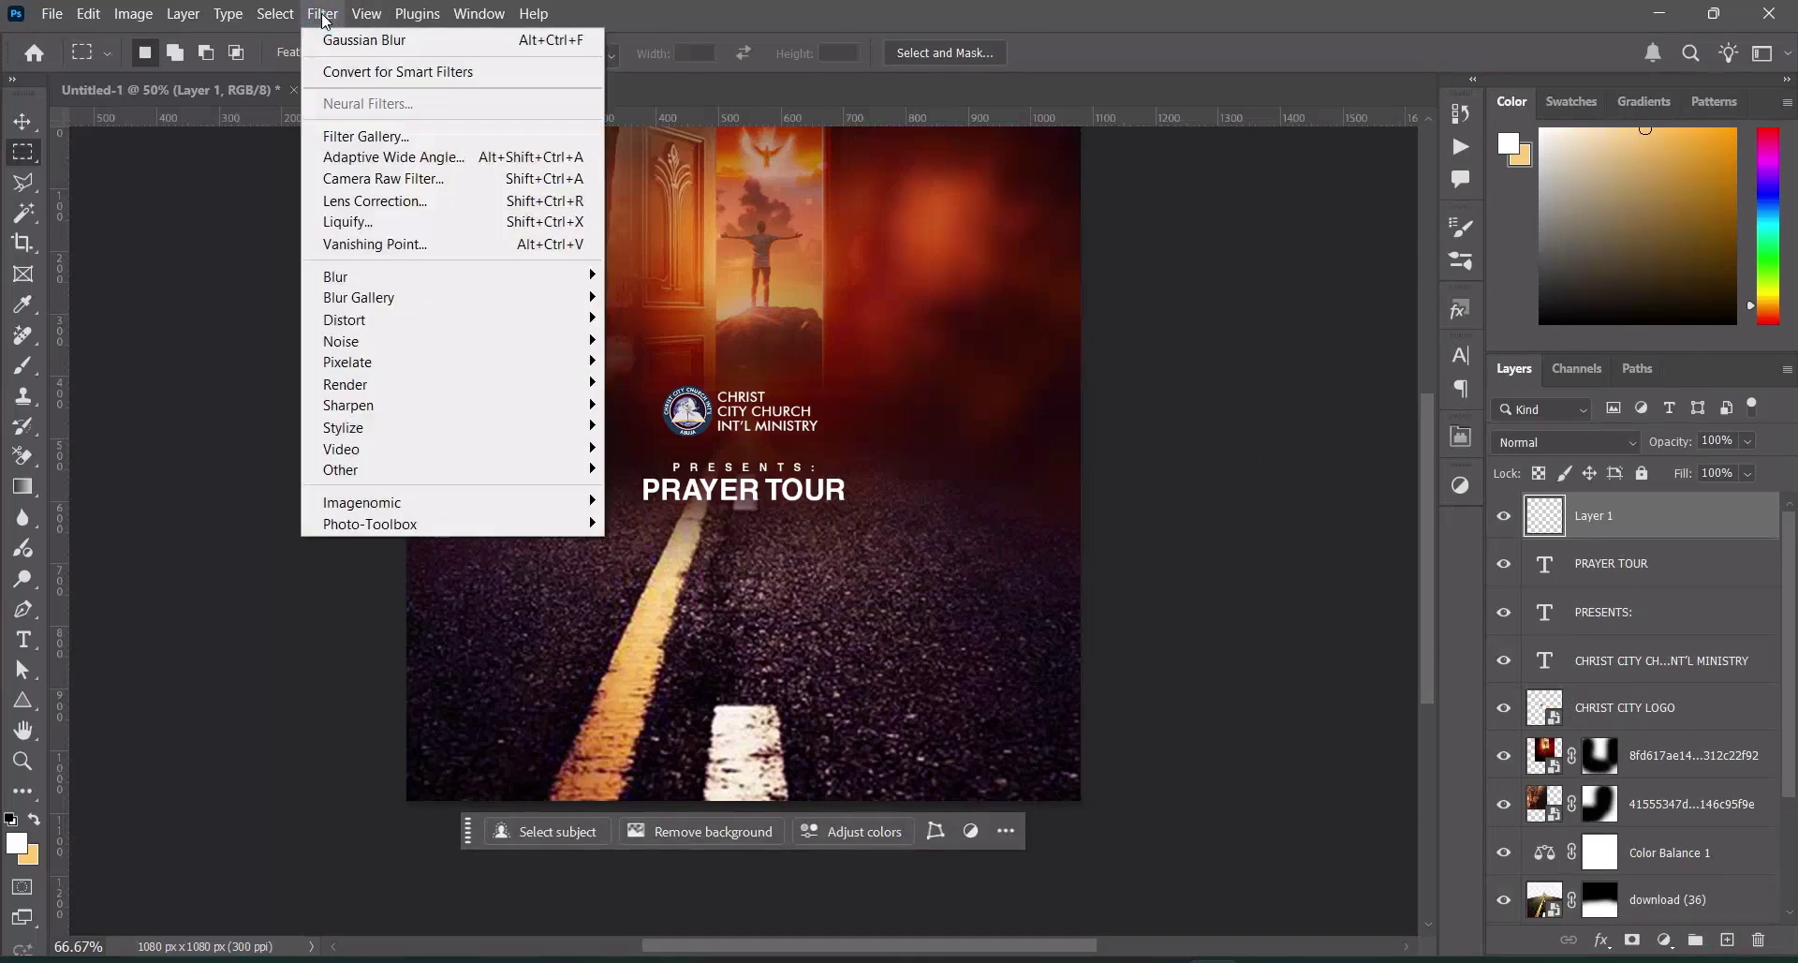
click(379, 244)
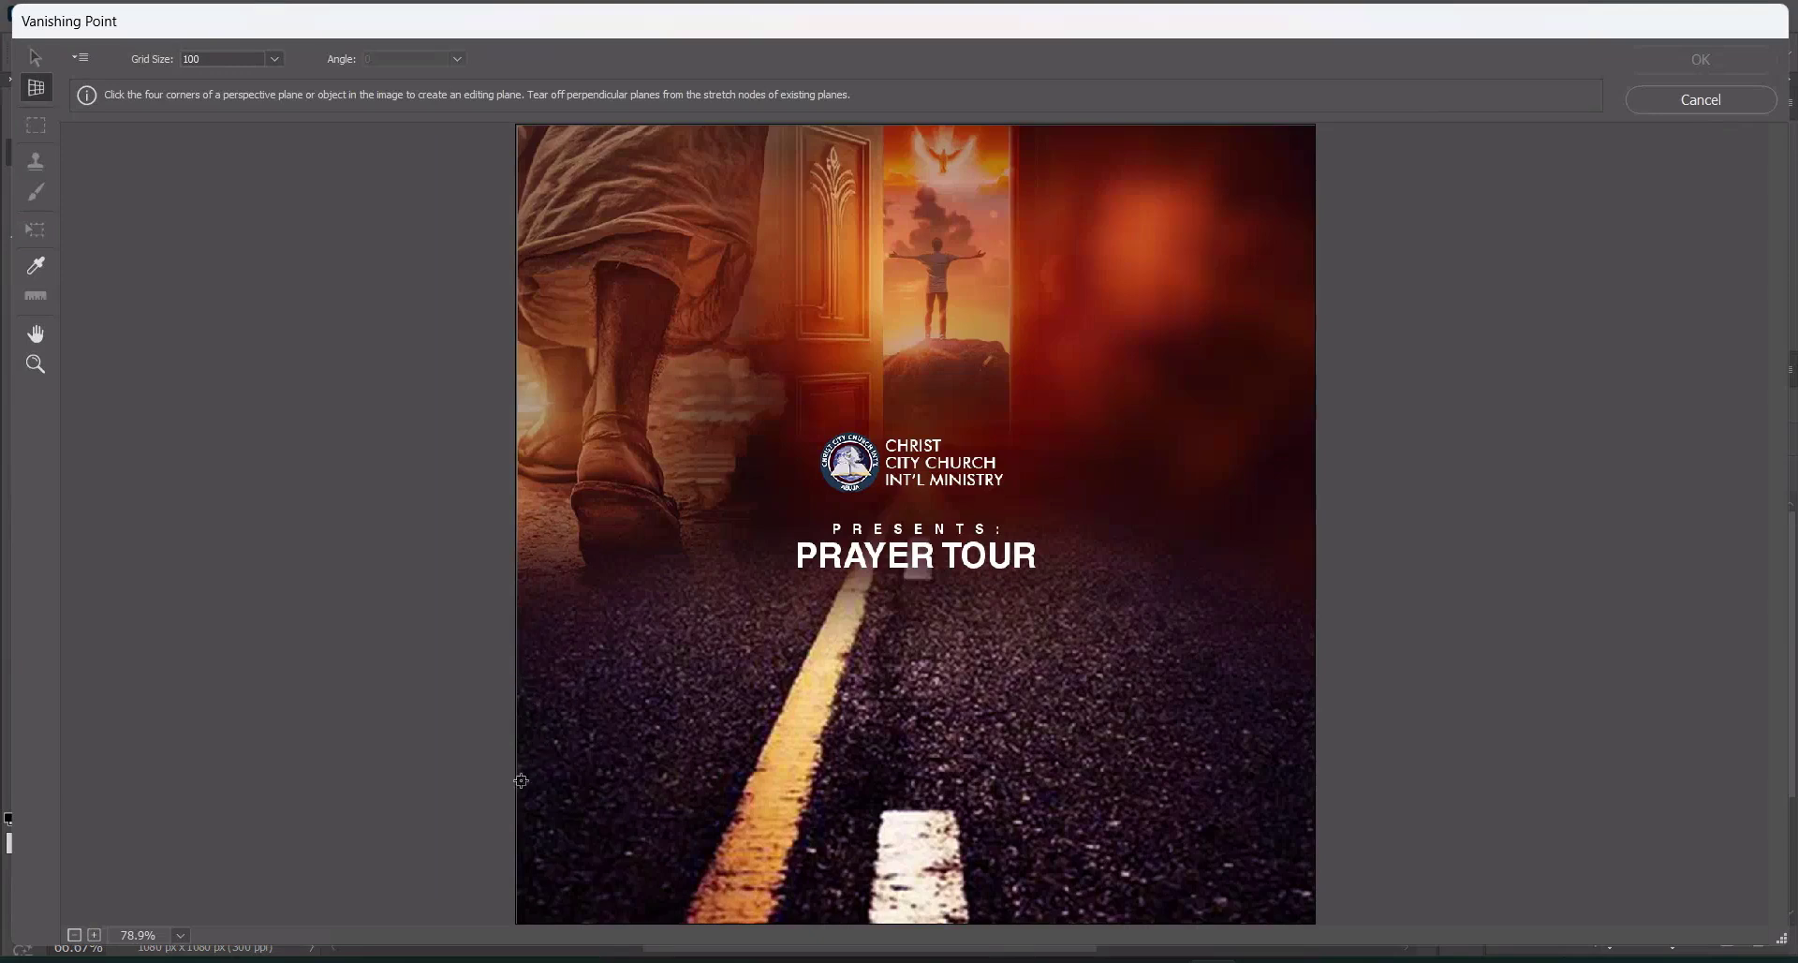
click(523, 884)
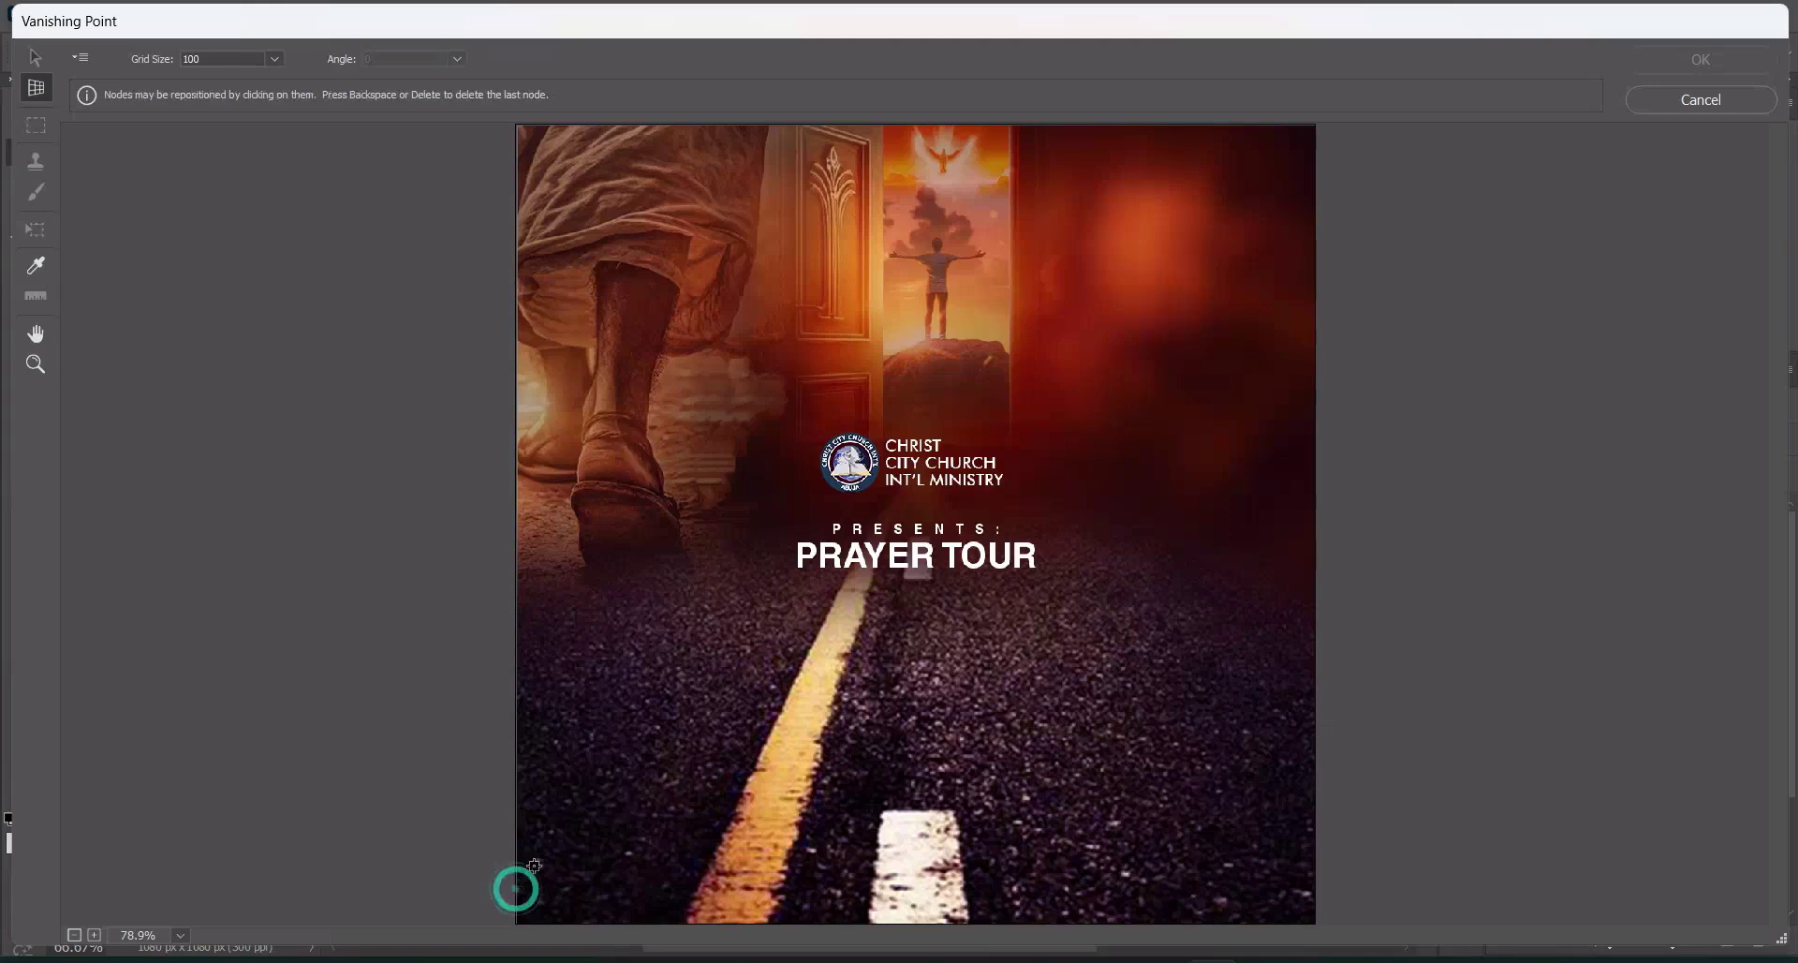
click(605, 610)
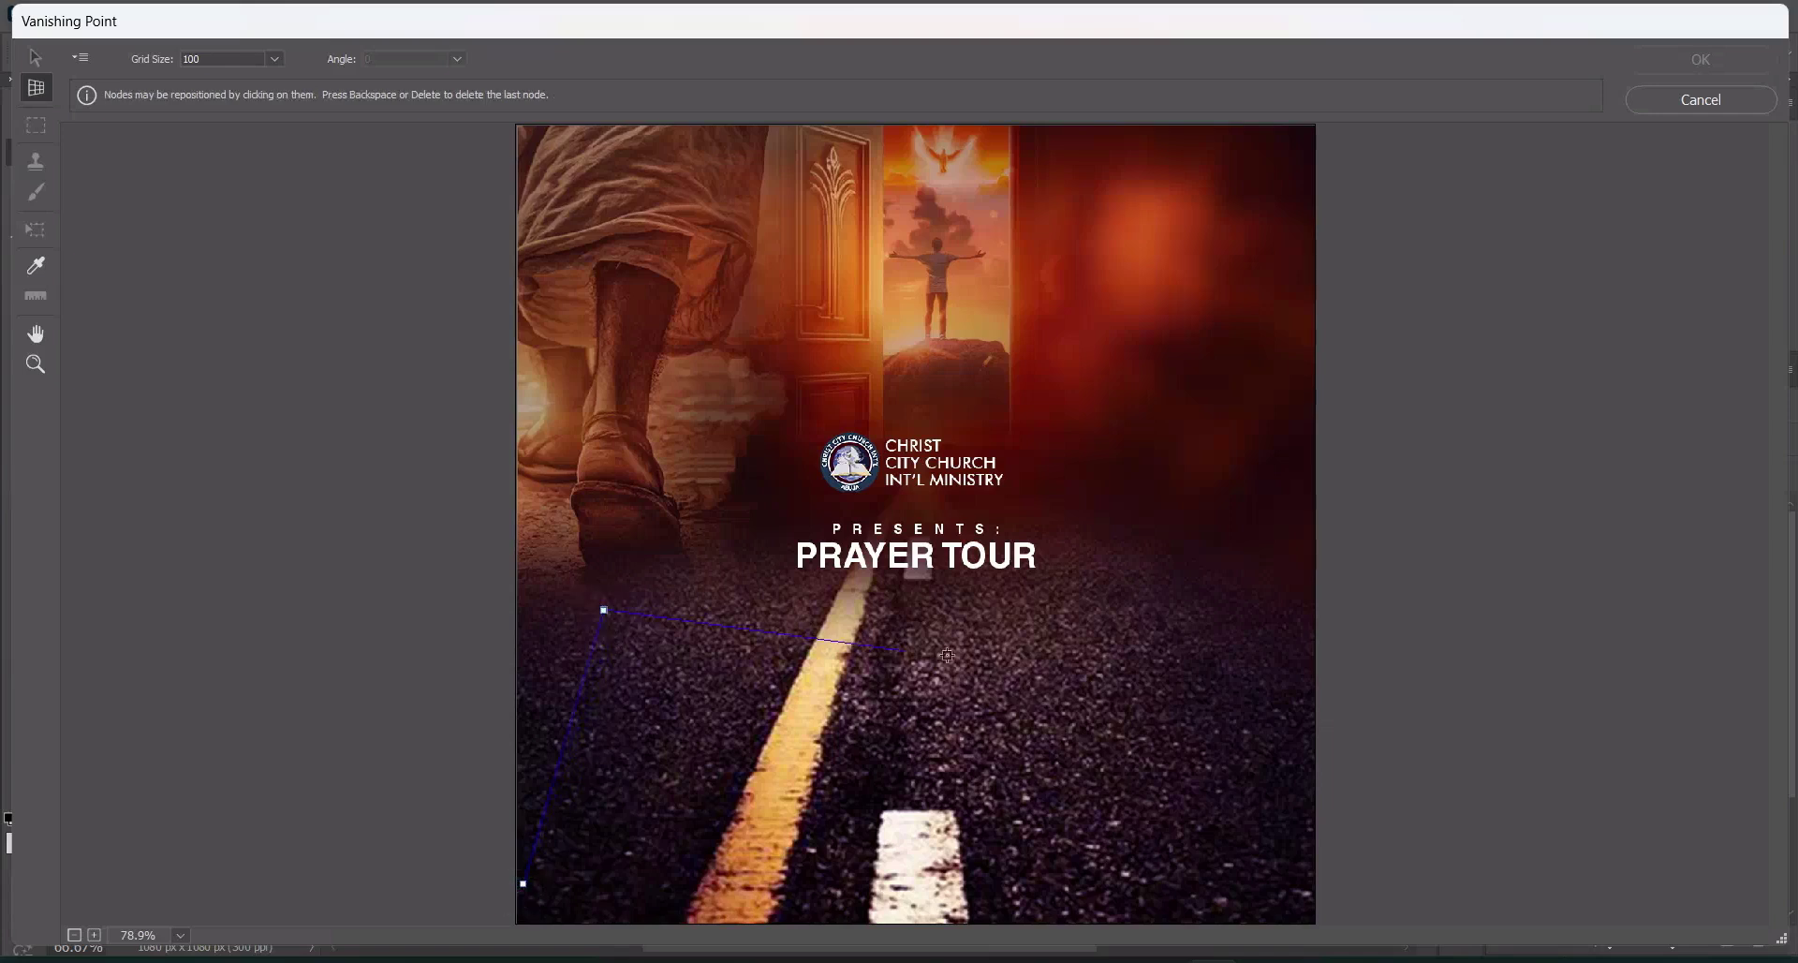
click(1232, 604)
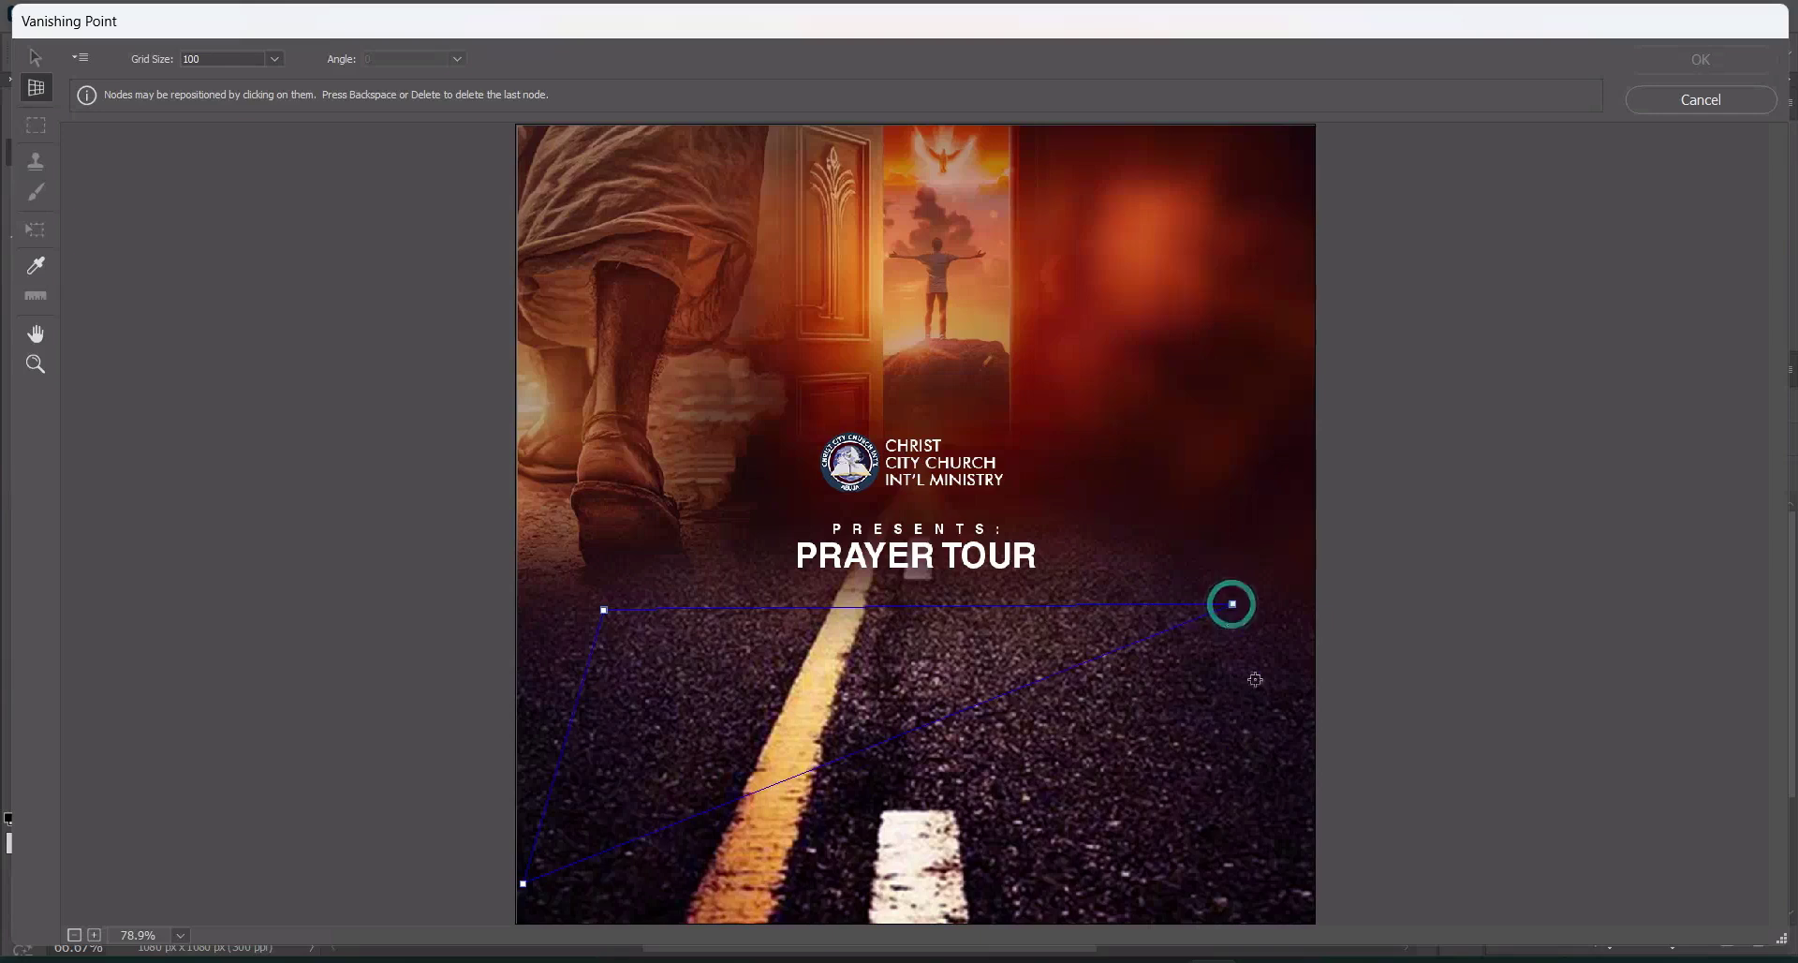
click(1313, 885)
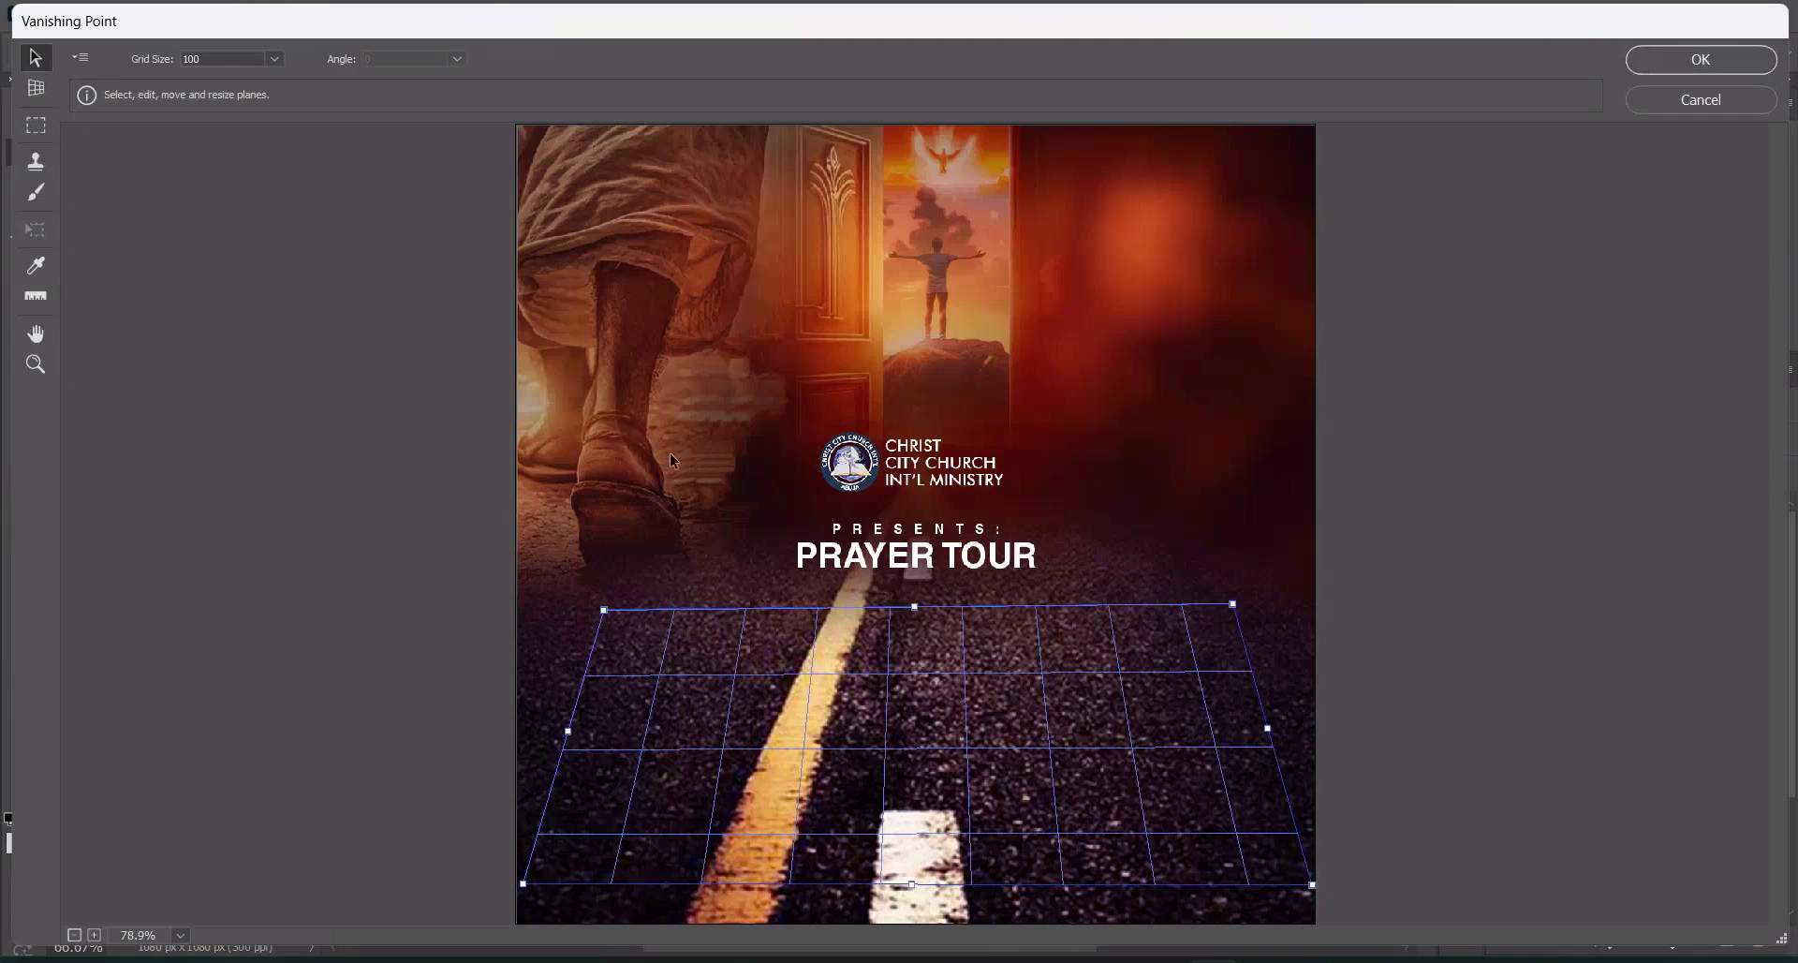
Paste the "WORKING IN FAITH" text into Vanishing Point, move it into the road's perspective and apply the filter
key(ctrl+v)
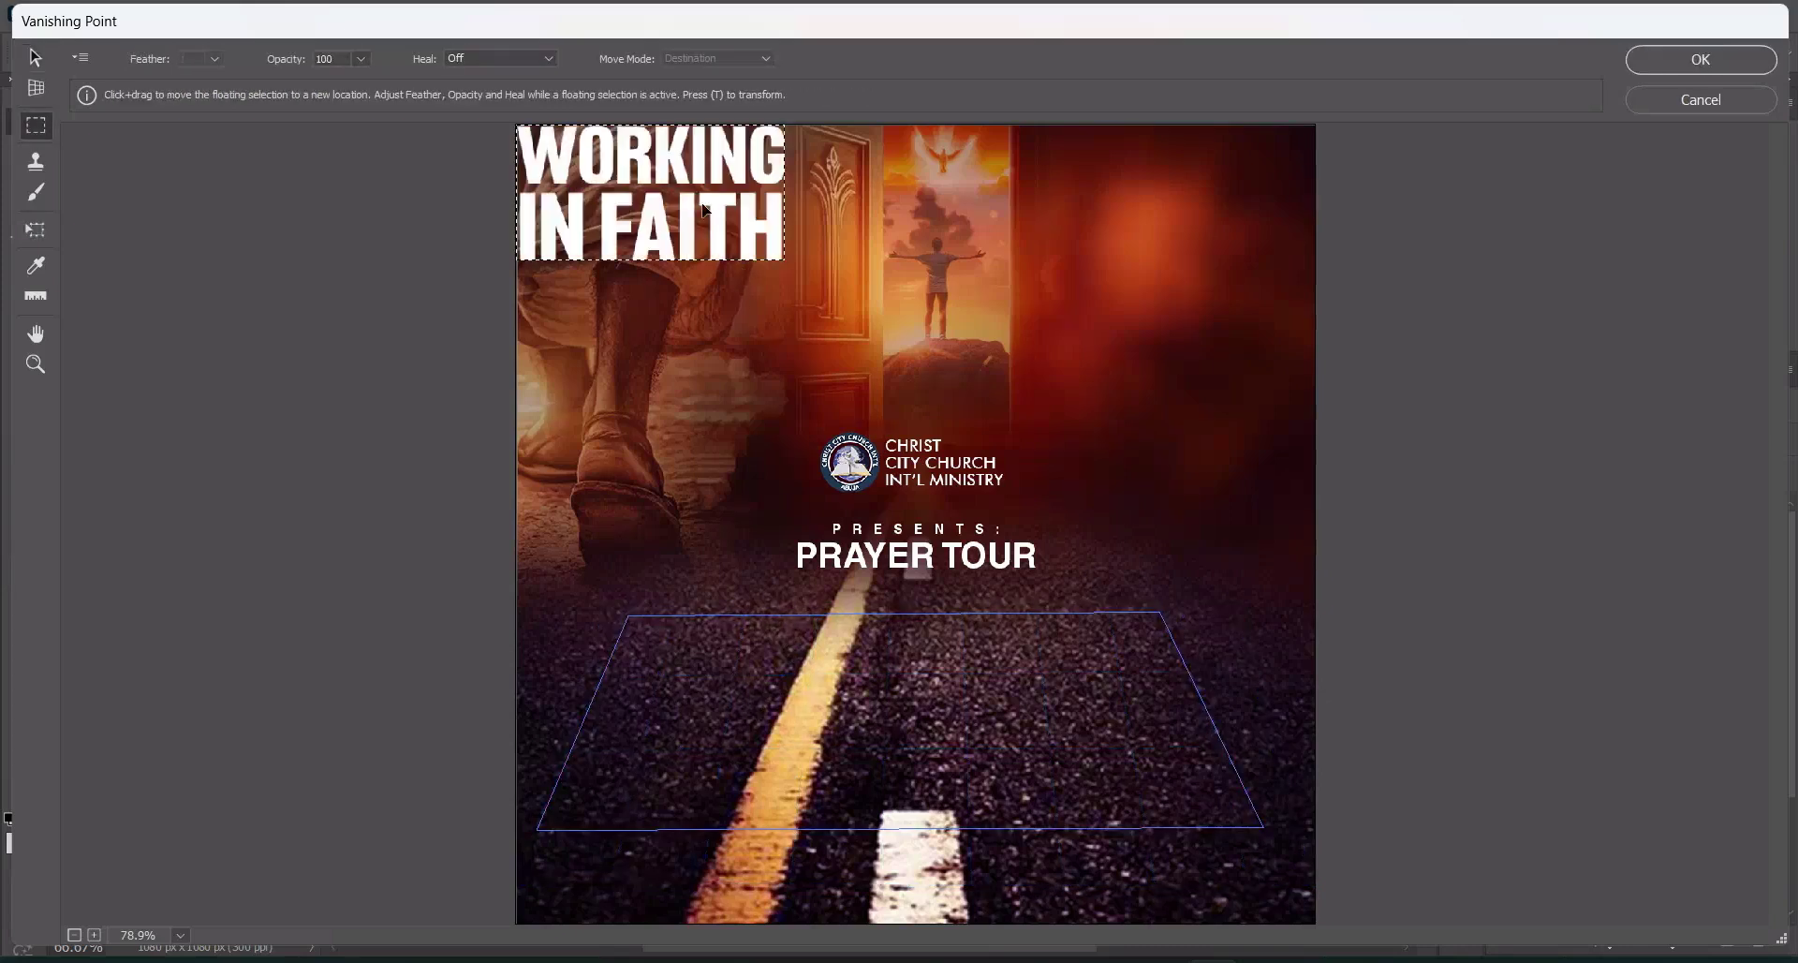
drag(706, 210, 981, 498)
click(1660, 66)
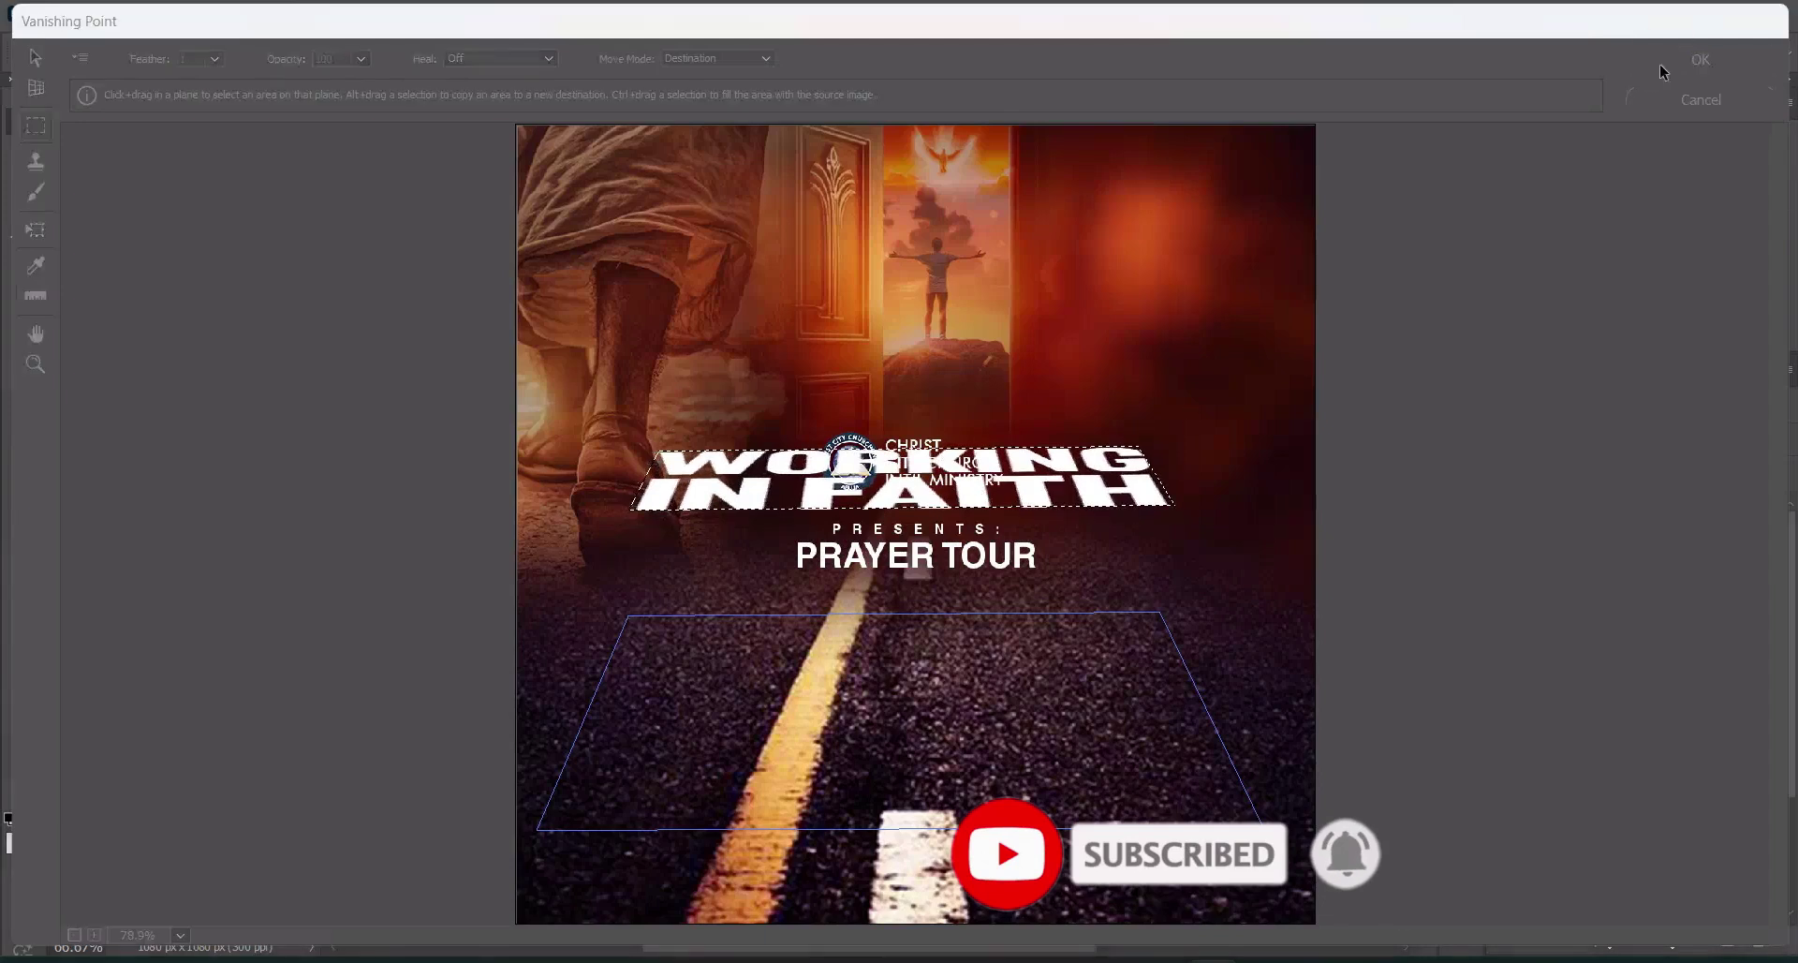
Place the "WORKING IN FAITH" text on the road below "PRAYER TOUR", scaled to 129.79% and horizontally centered
drag(854, 445, 838, 627)
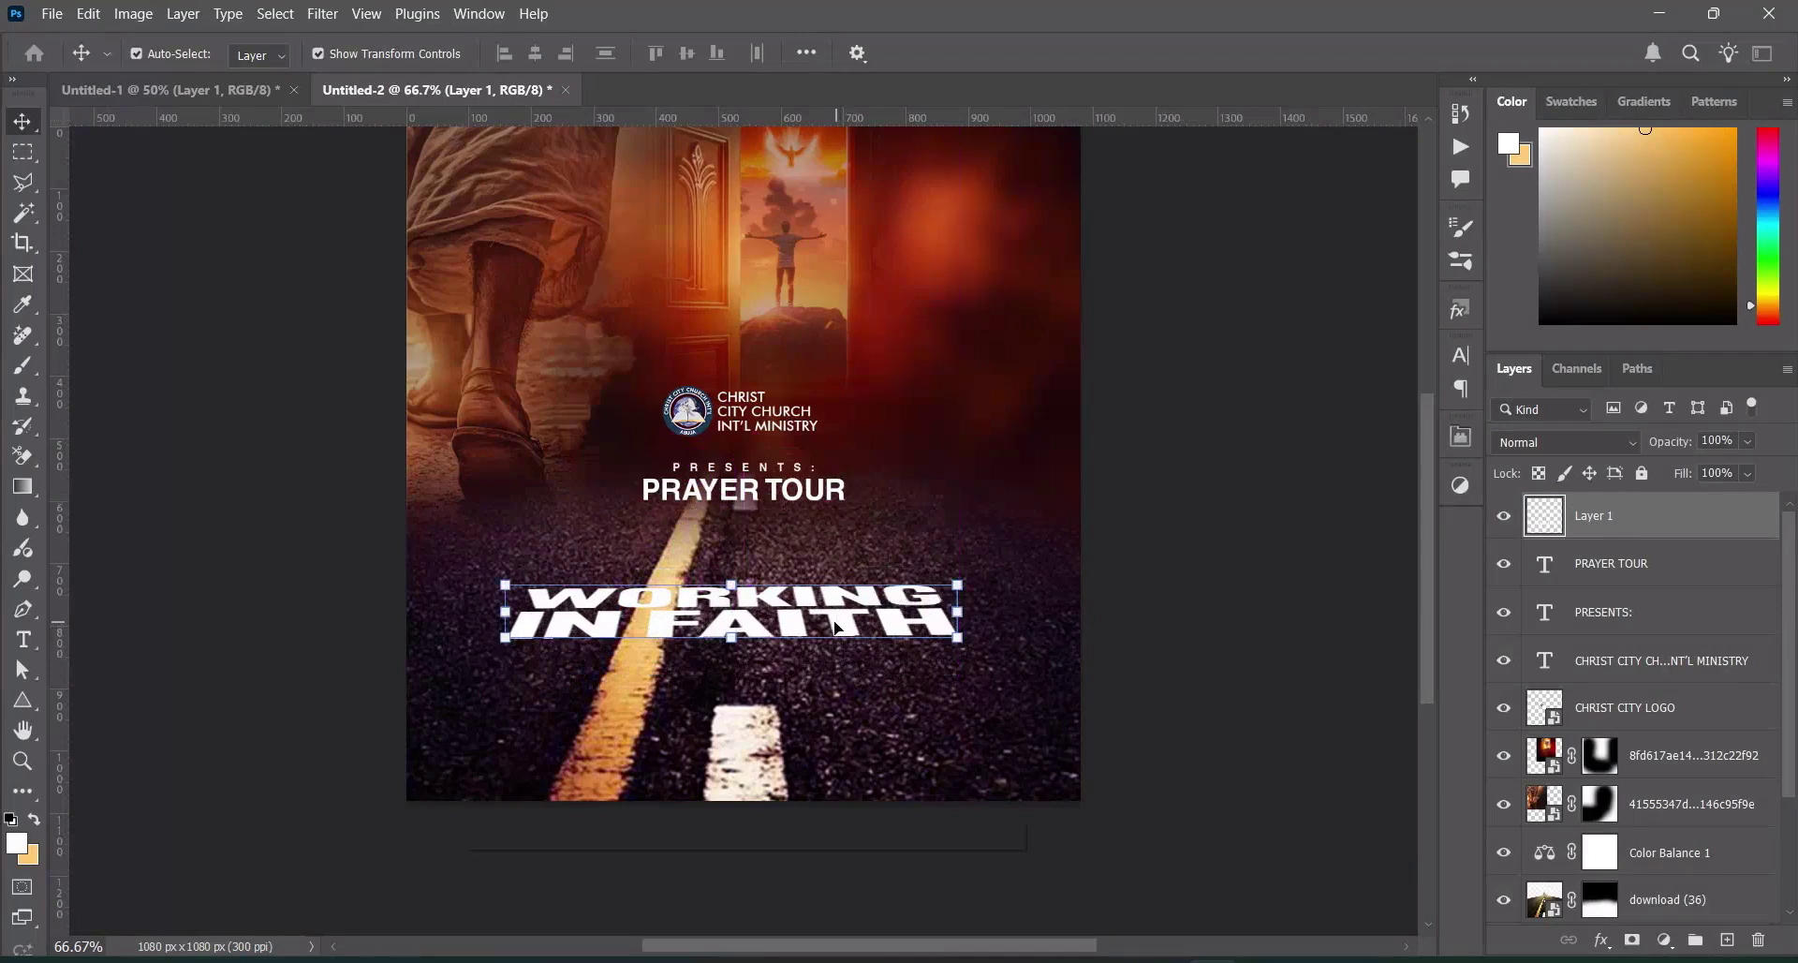
drag(956, 639, 1025, 645)
drag(873, 633, 881, 641)
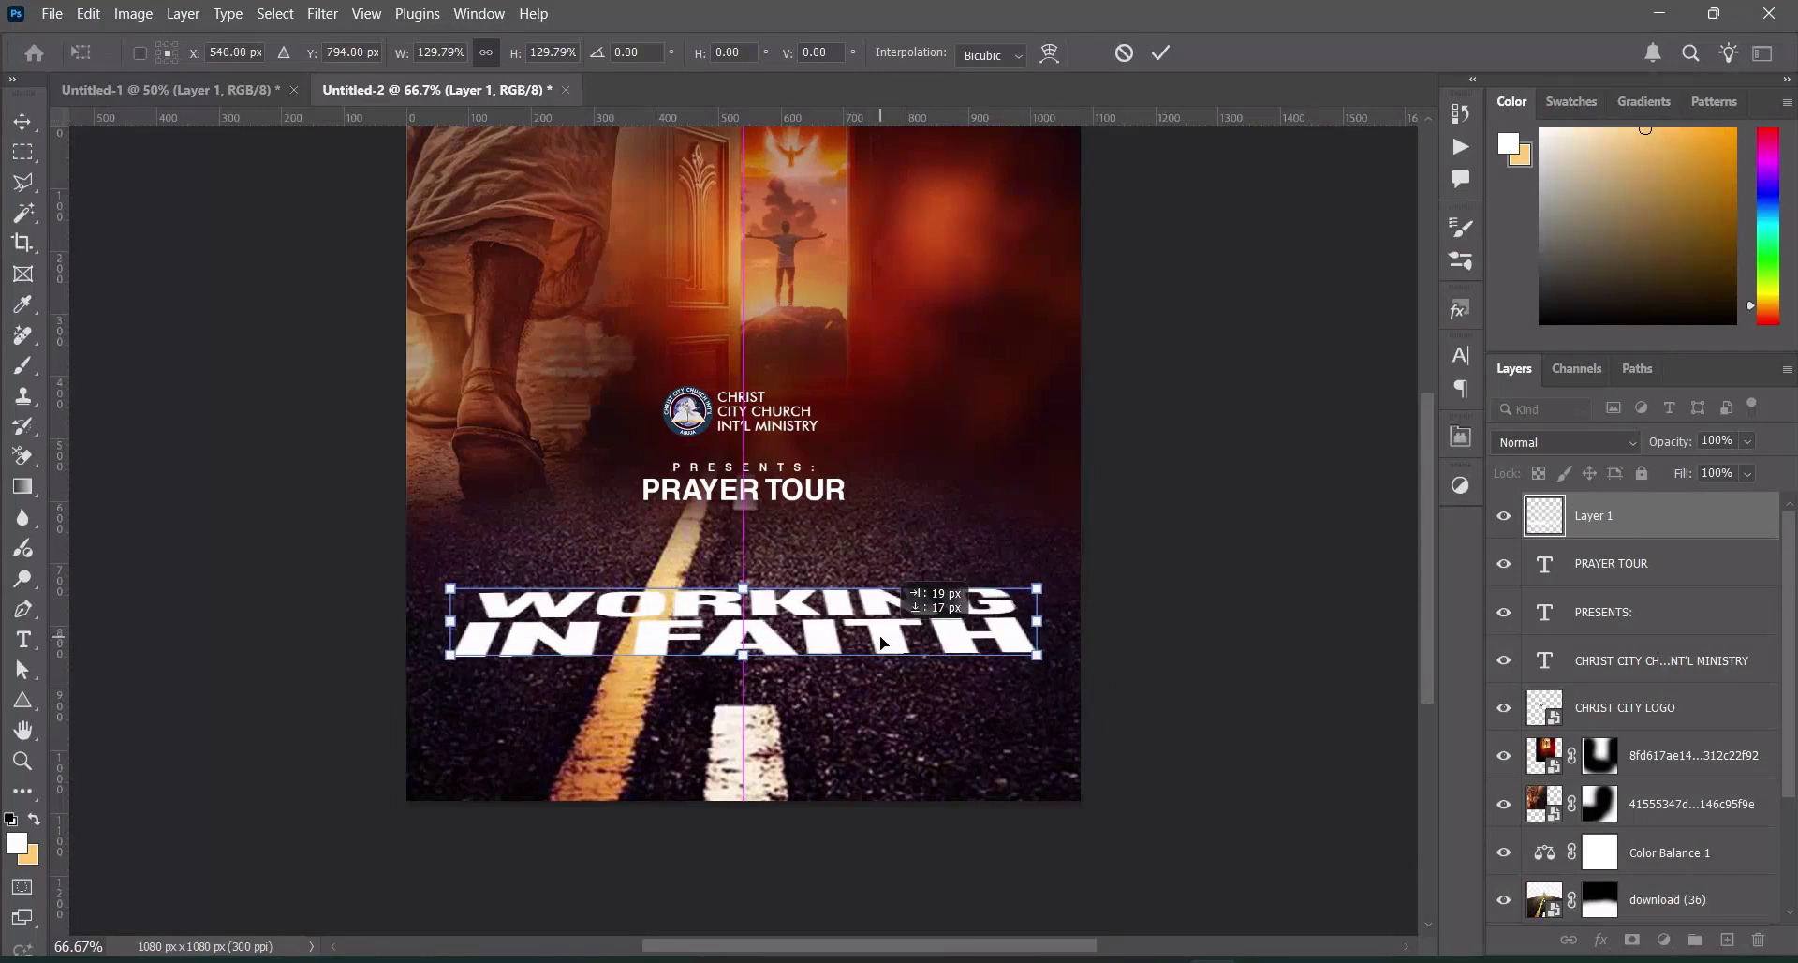
drag(880, 642, 881, 644)
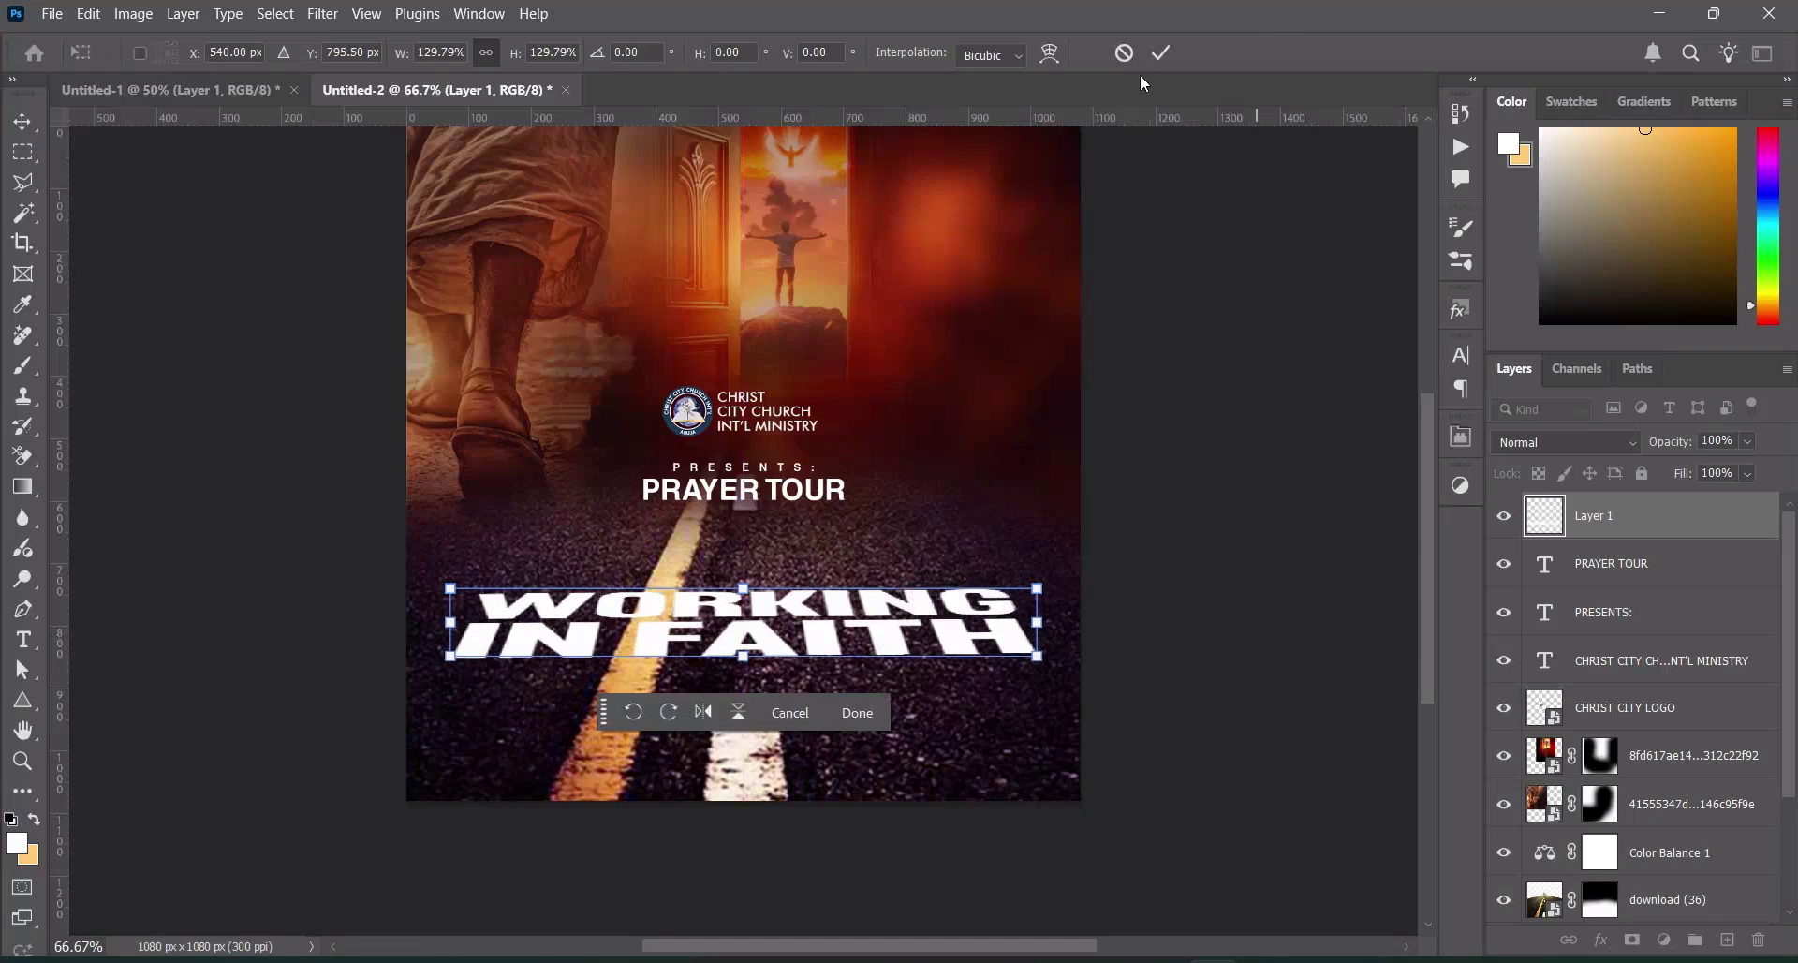
click(1162, 52)
click(1171, 260)
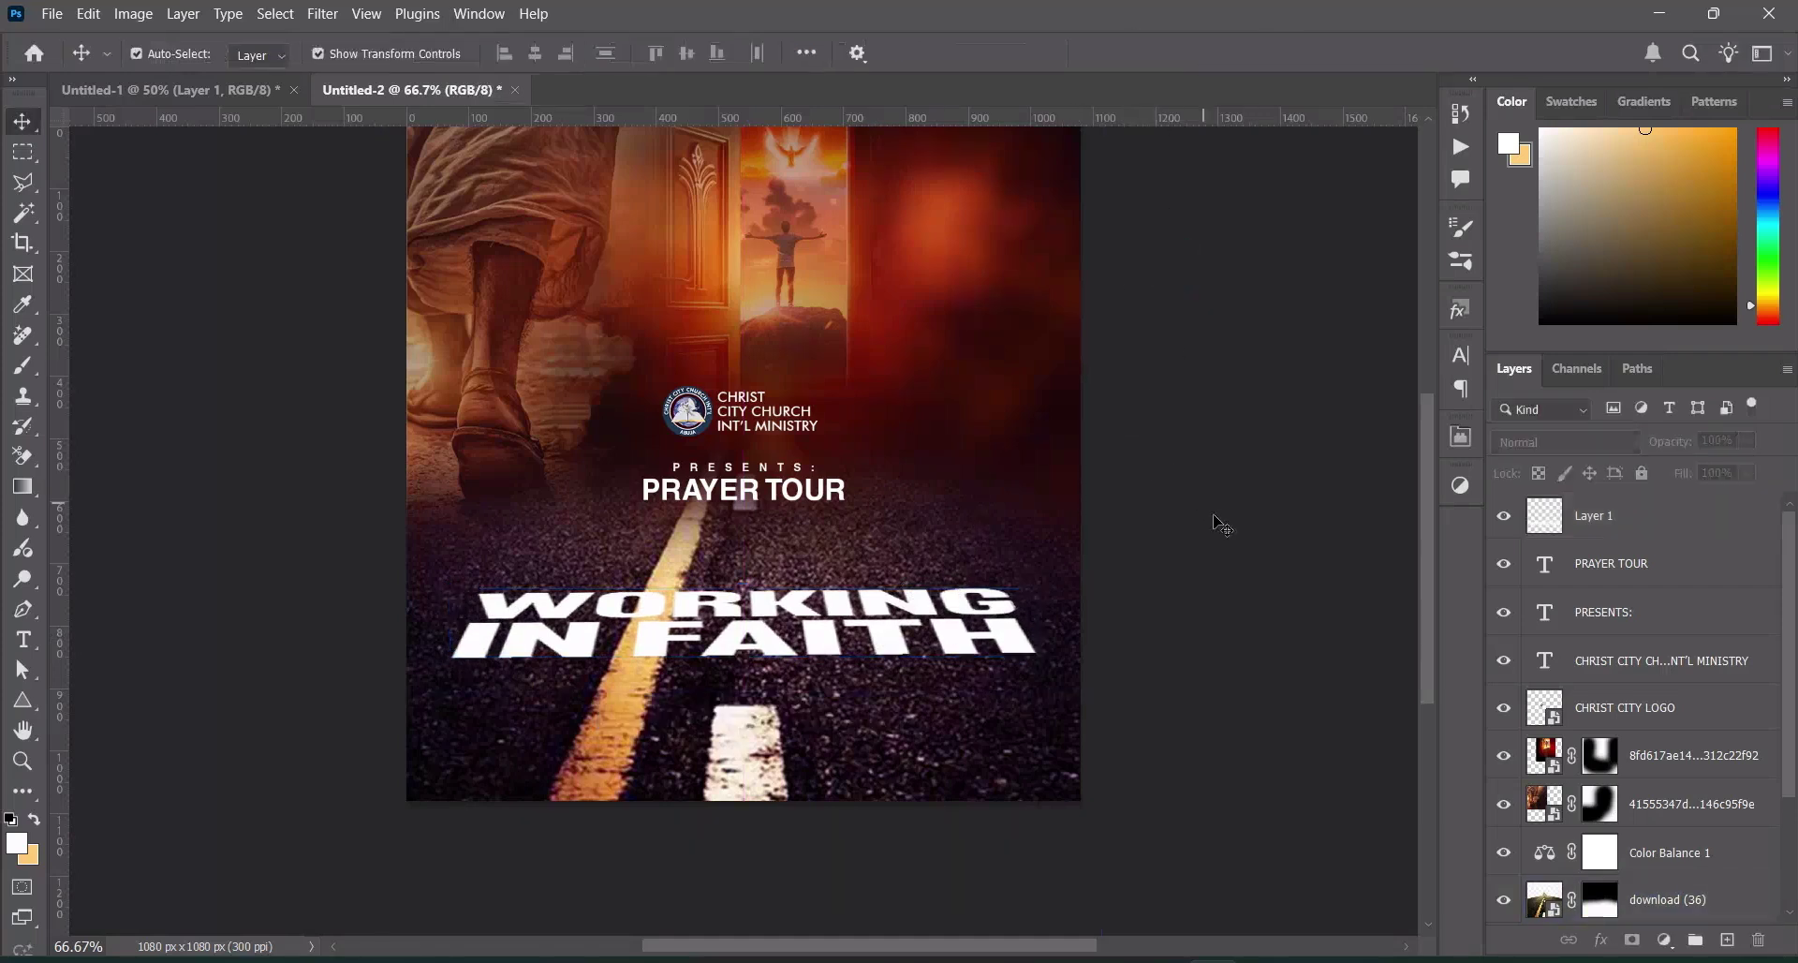
Move the "WORKING IN FAITH" text about 74 px further down the road, keeping it horizontally centered
click(731, 628)
drag(737, 639, 748, 682)
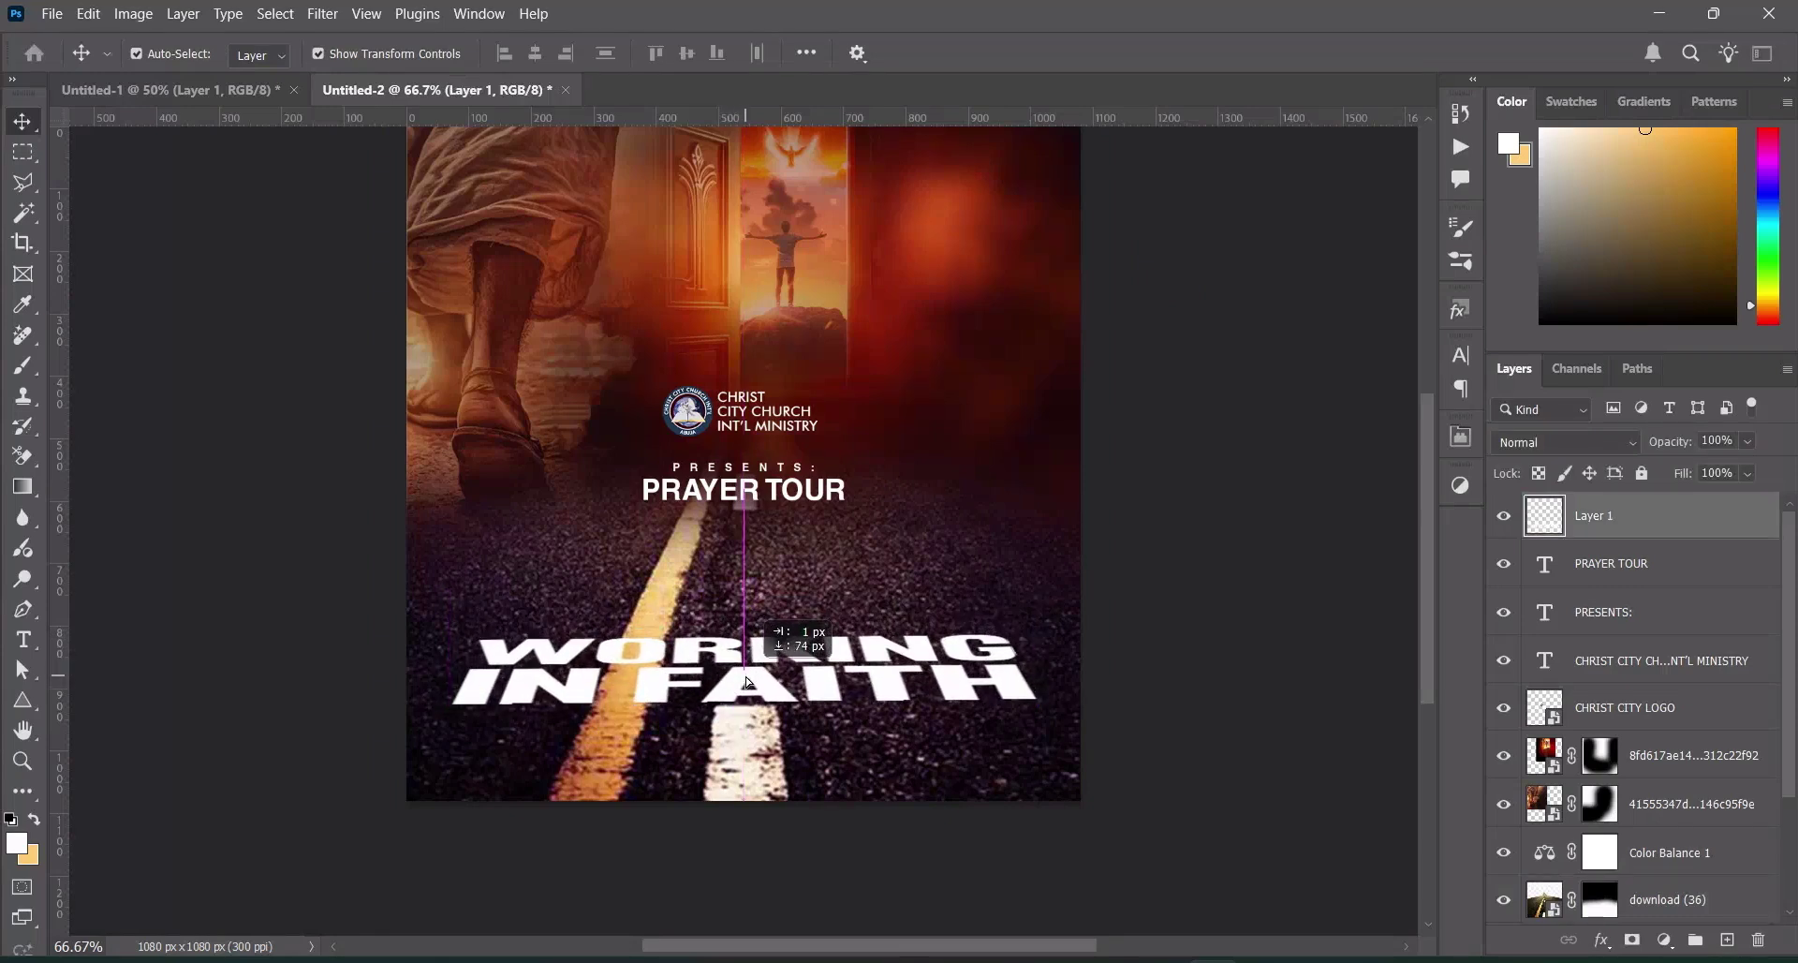
Move the "WORKING IN FAITH" text slightly up the road, keeping it horizontally centered
drag(749, 683, 824, 657)
drag(918, 586, 924, 548)
mouse_move(824, 678)
mouse_down()
mouse_move(824, 652)
mouse_move(824, 671)
mouse_up()
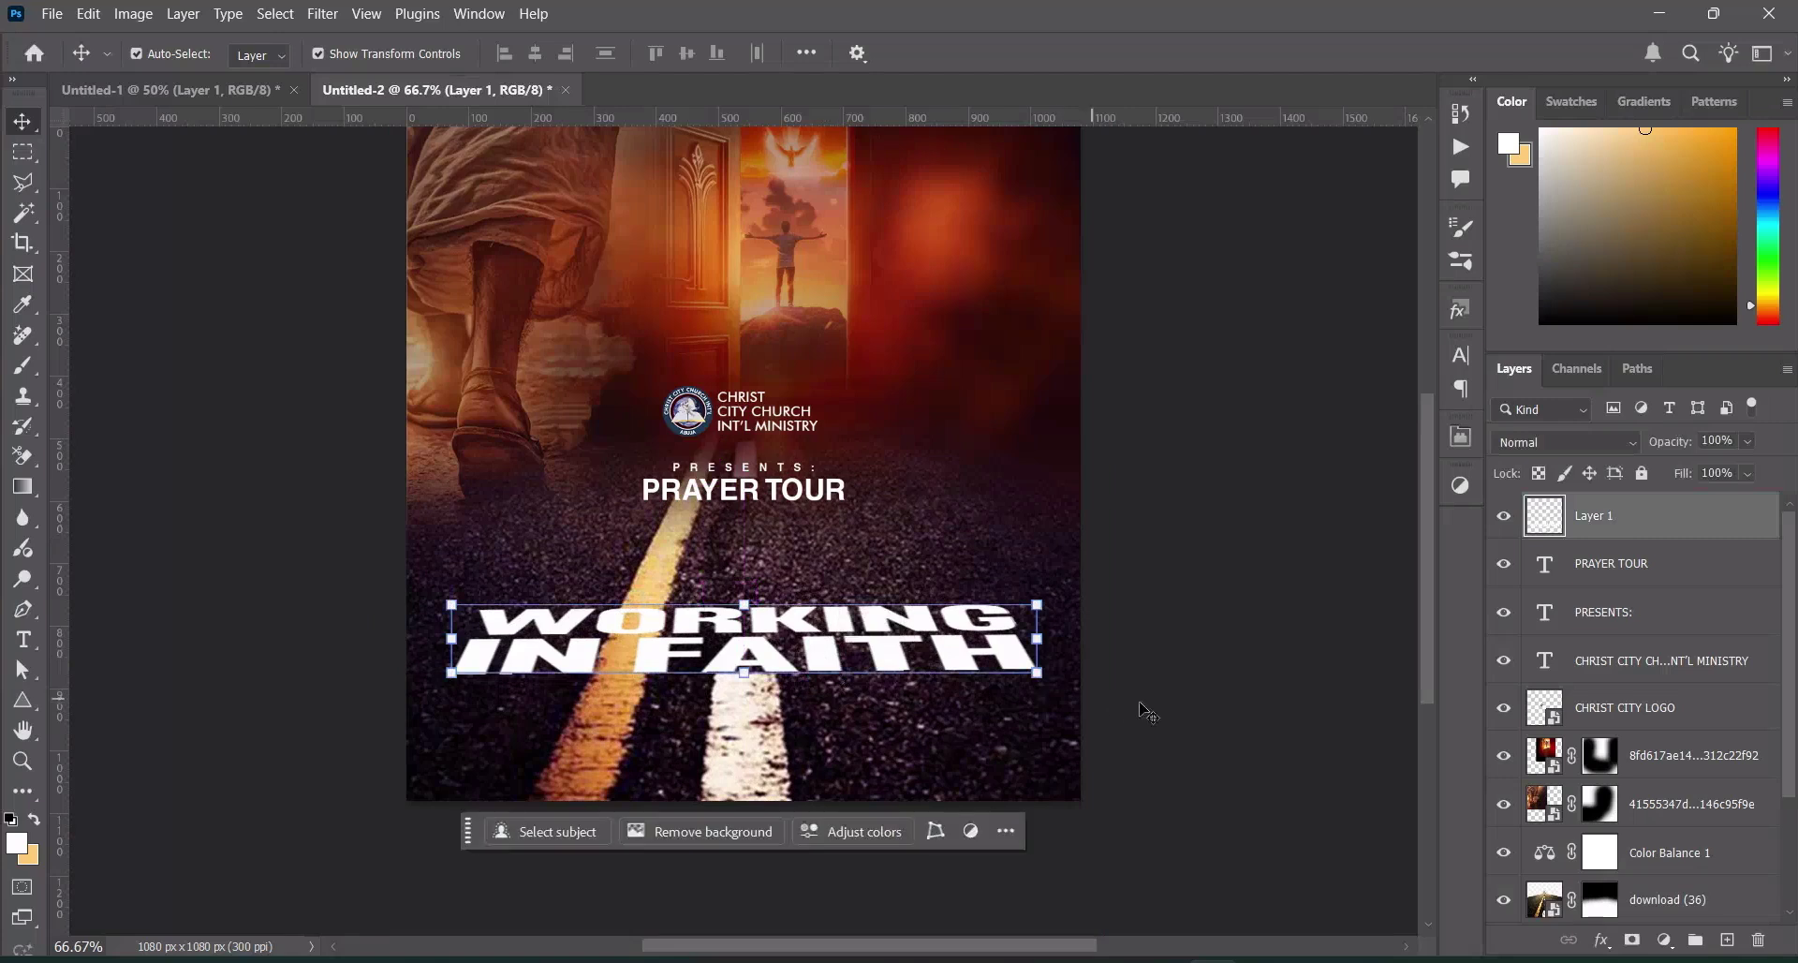
click(1236, 725)
click(1084, 649)
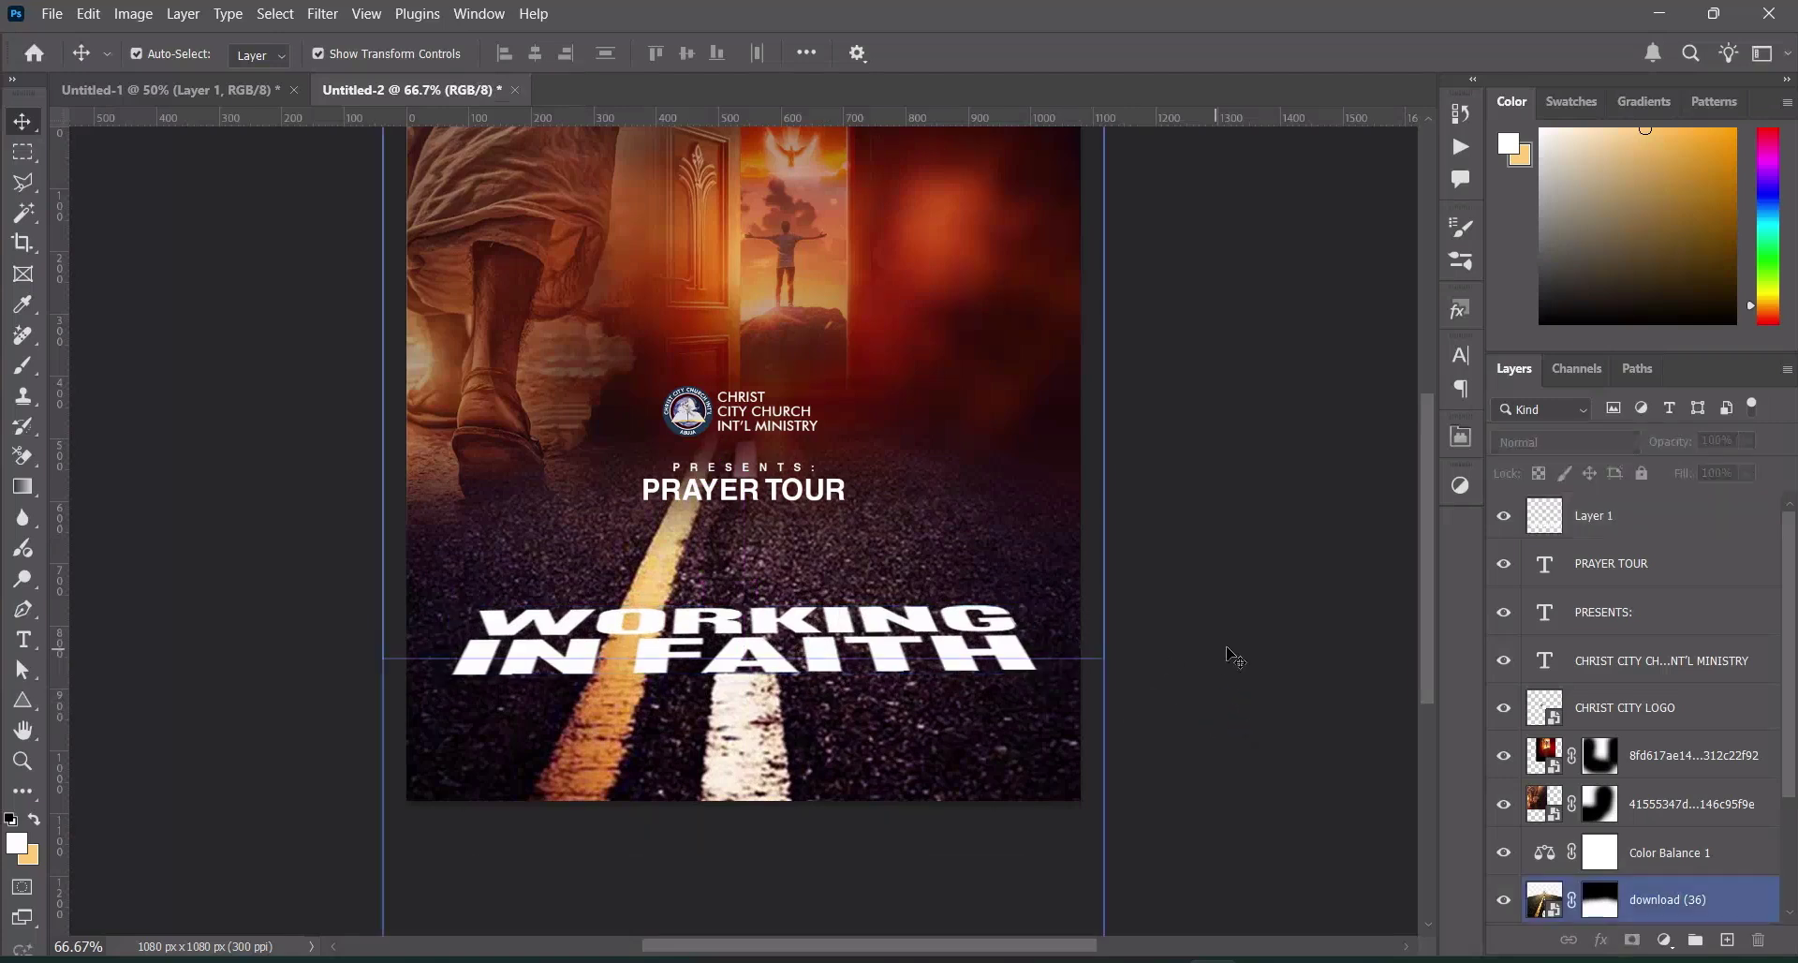
key(ctrl+z)
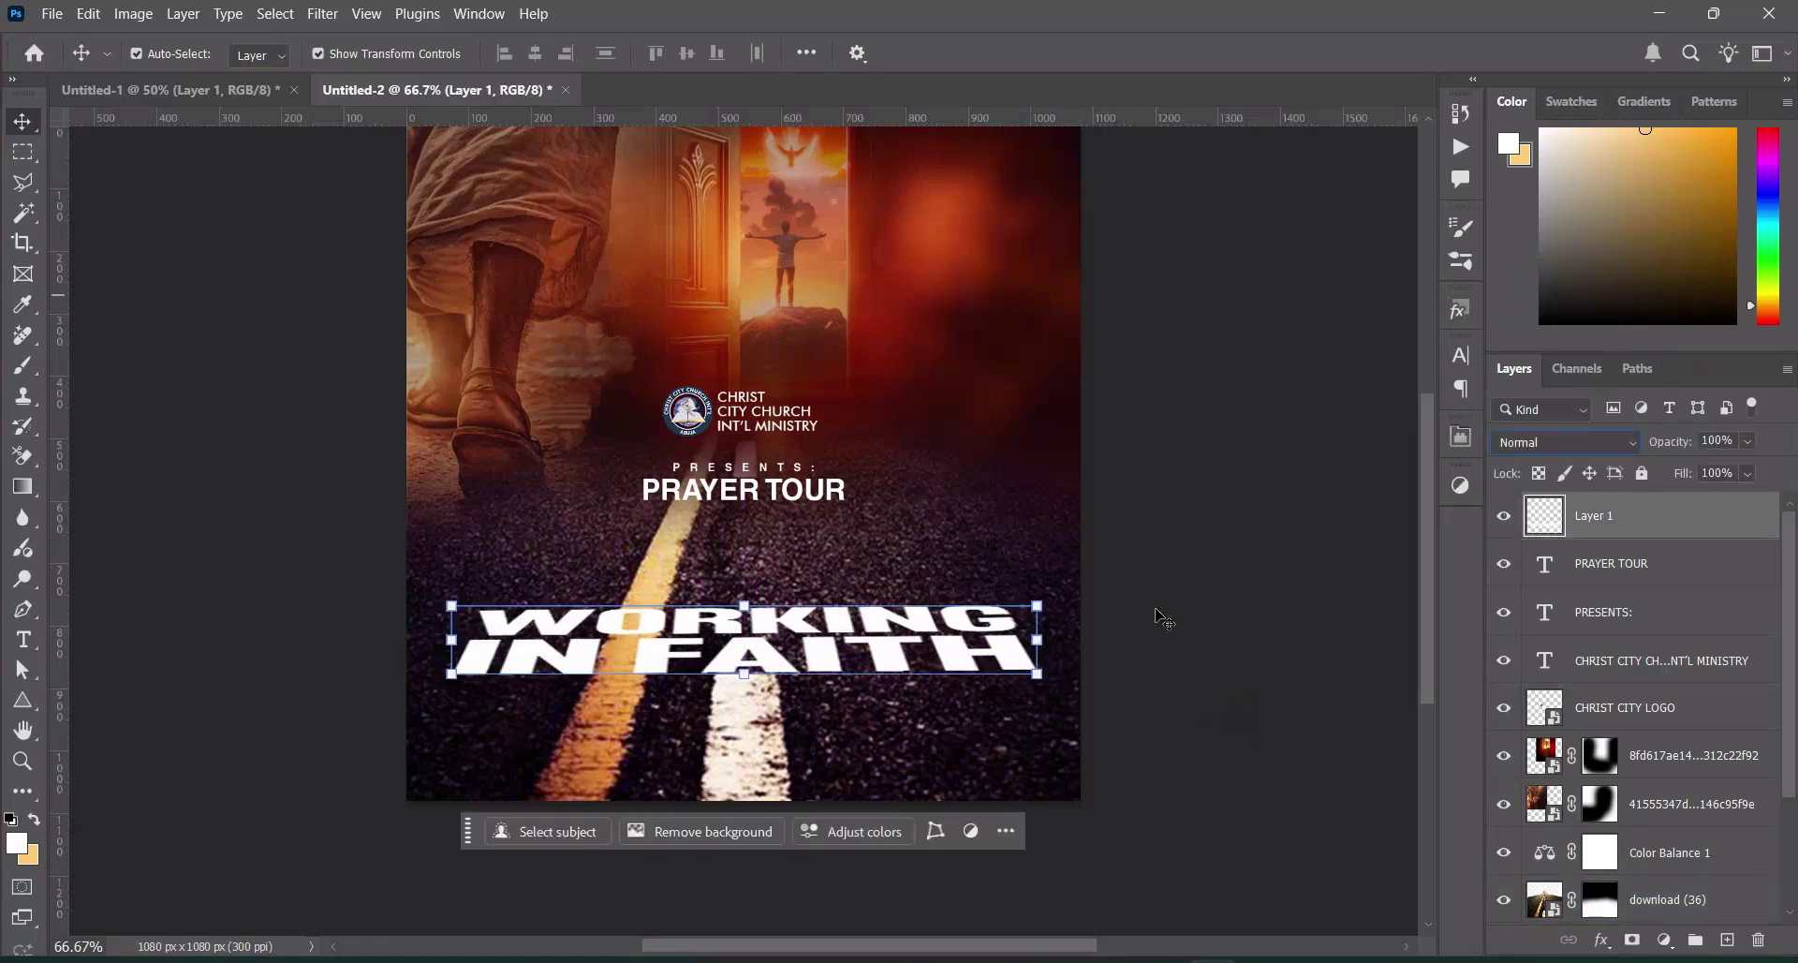
In the "WORKING IN FAITH" layer's Blend If settings, split the underlying layer's white slider to 215 / 255
double_click(1754, 530)
drag(1167, 299, 1392, 221)
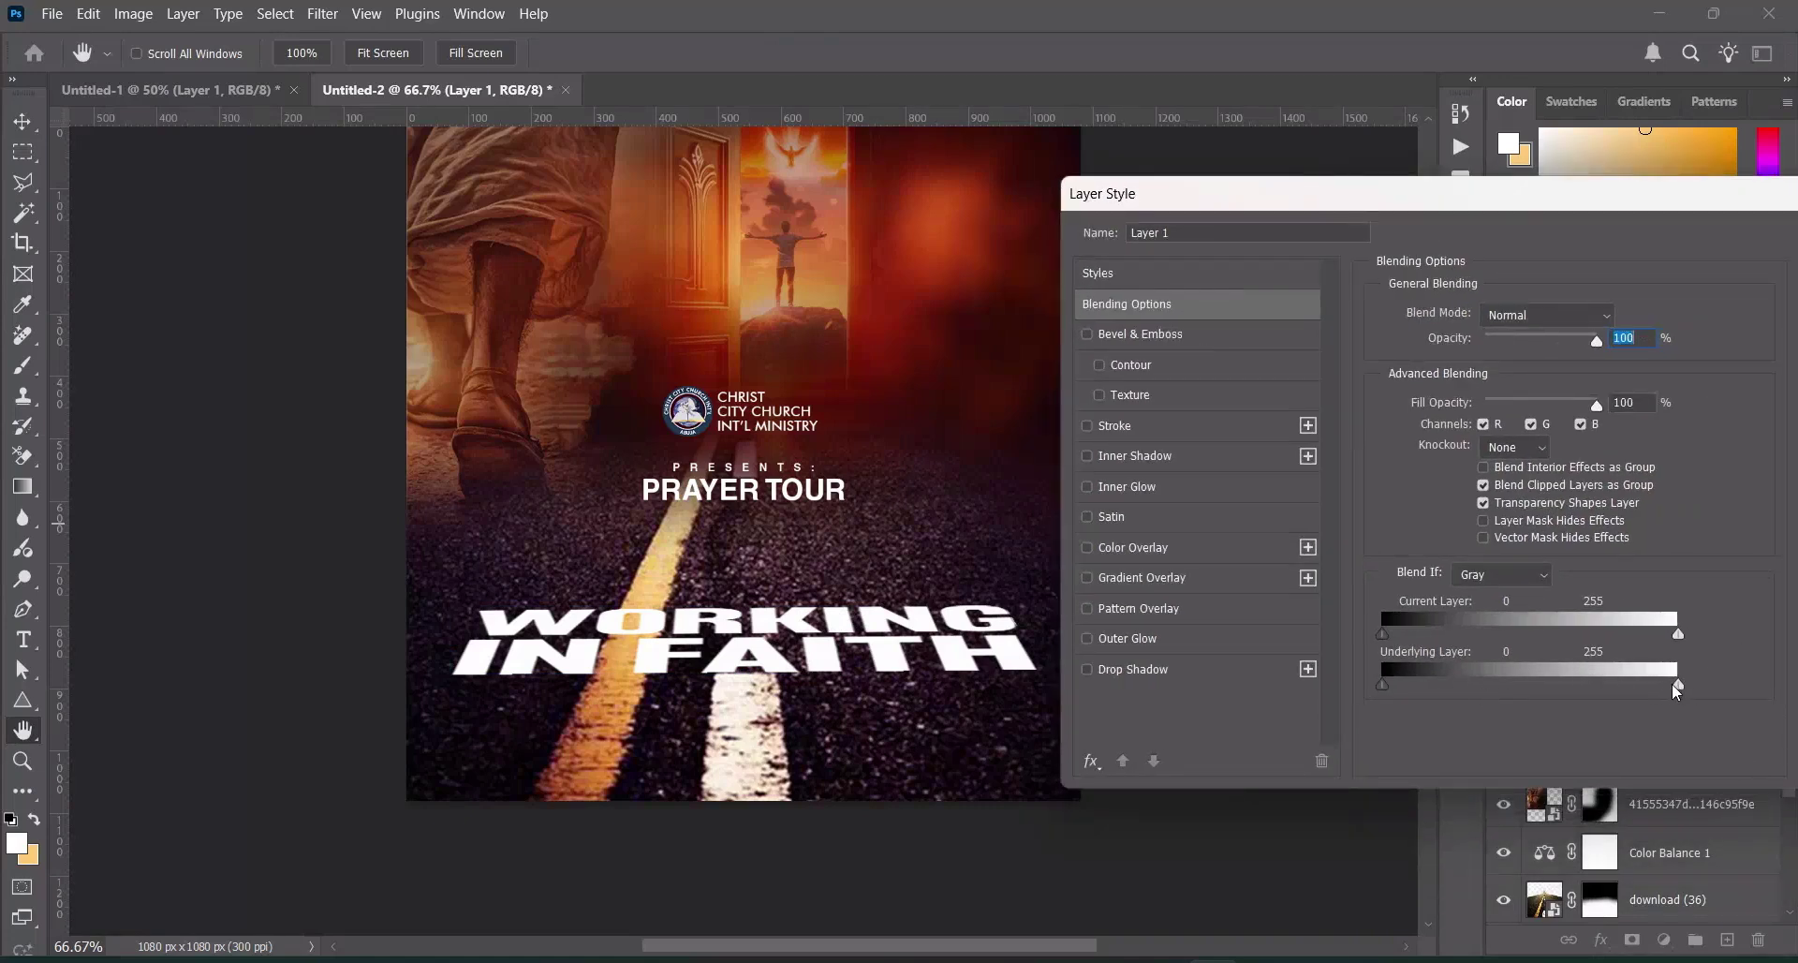
mouse_move(1673, 684)
mouse_down()
mouse_move(1590, 705)
mouse_move(1661, 688)
mouse_up()
mouse_move(1633, 685)
mouse_down()
mouse_move(1549, 689)
mouse_move(1624, 698)
mouse_up()
Split the underlying layer's black Blend If slider to 0 / 19 and apply the blending to the title
drag(1392, 691, 1391, 689)
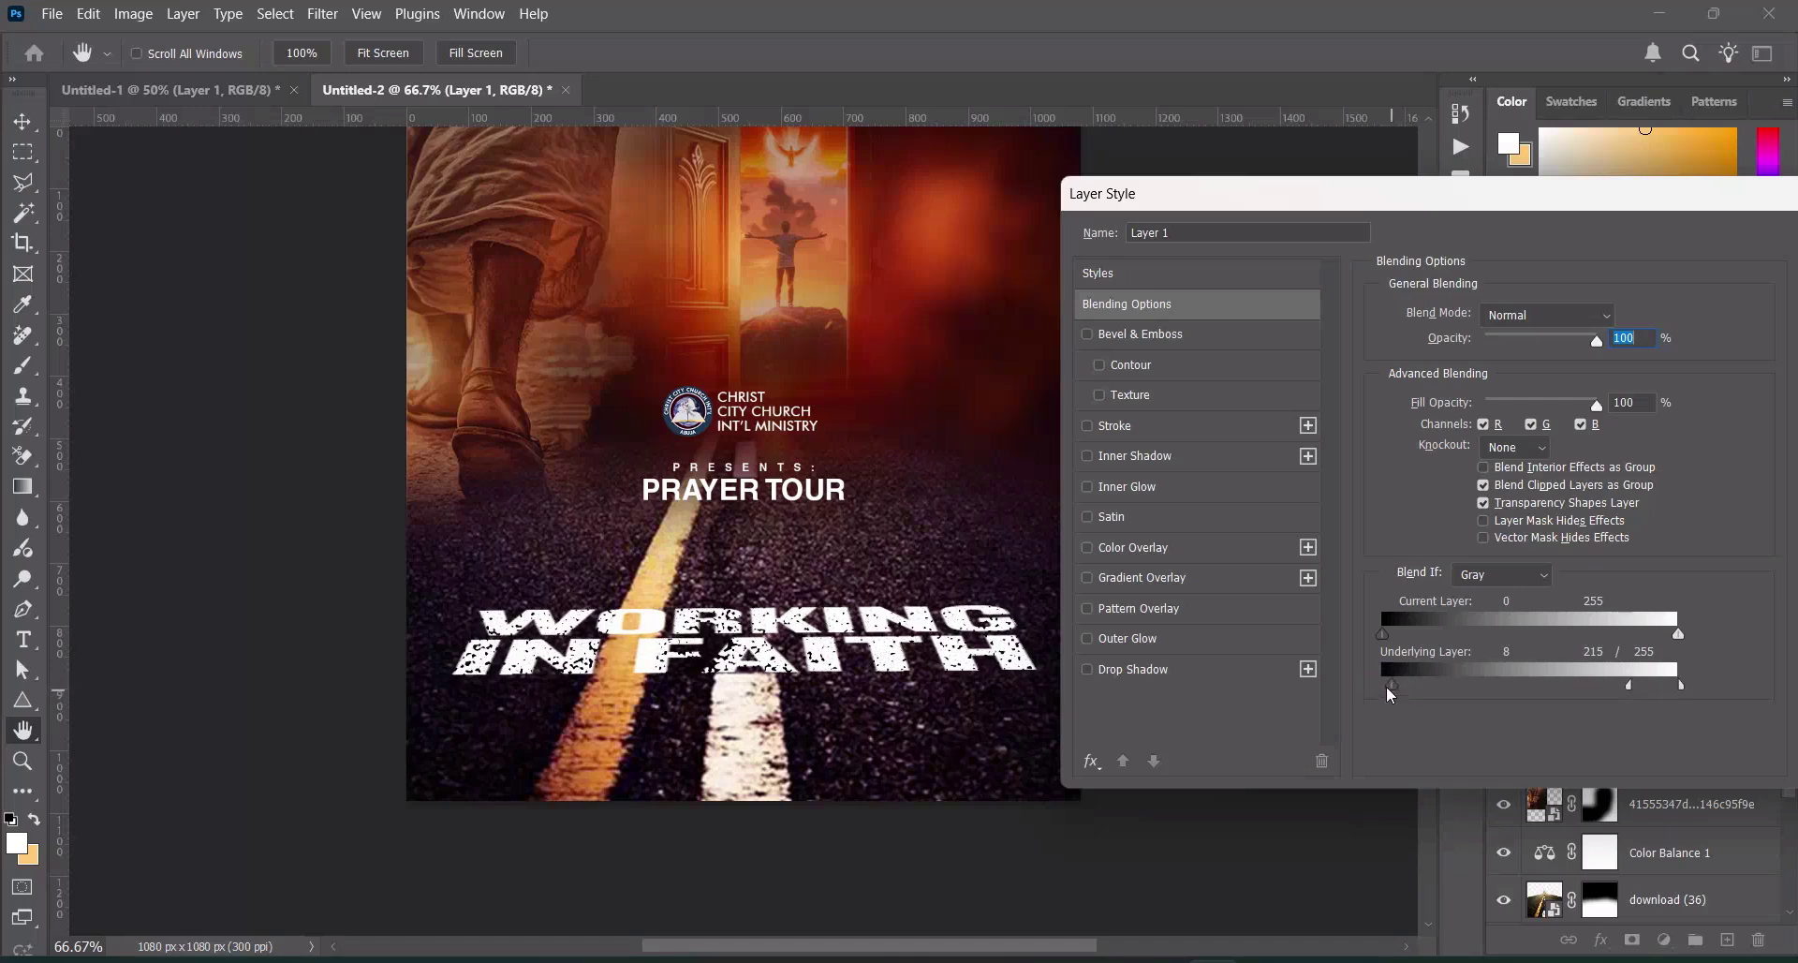
drag(1387, 687, 1401, 688)
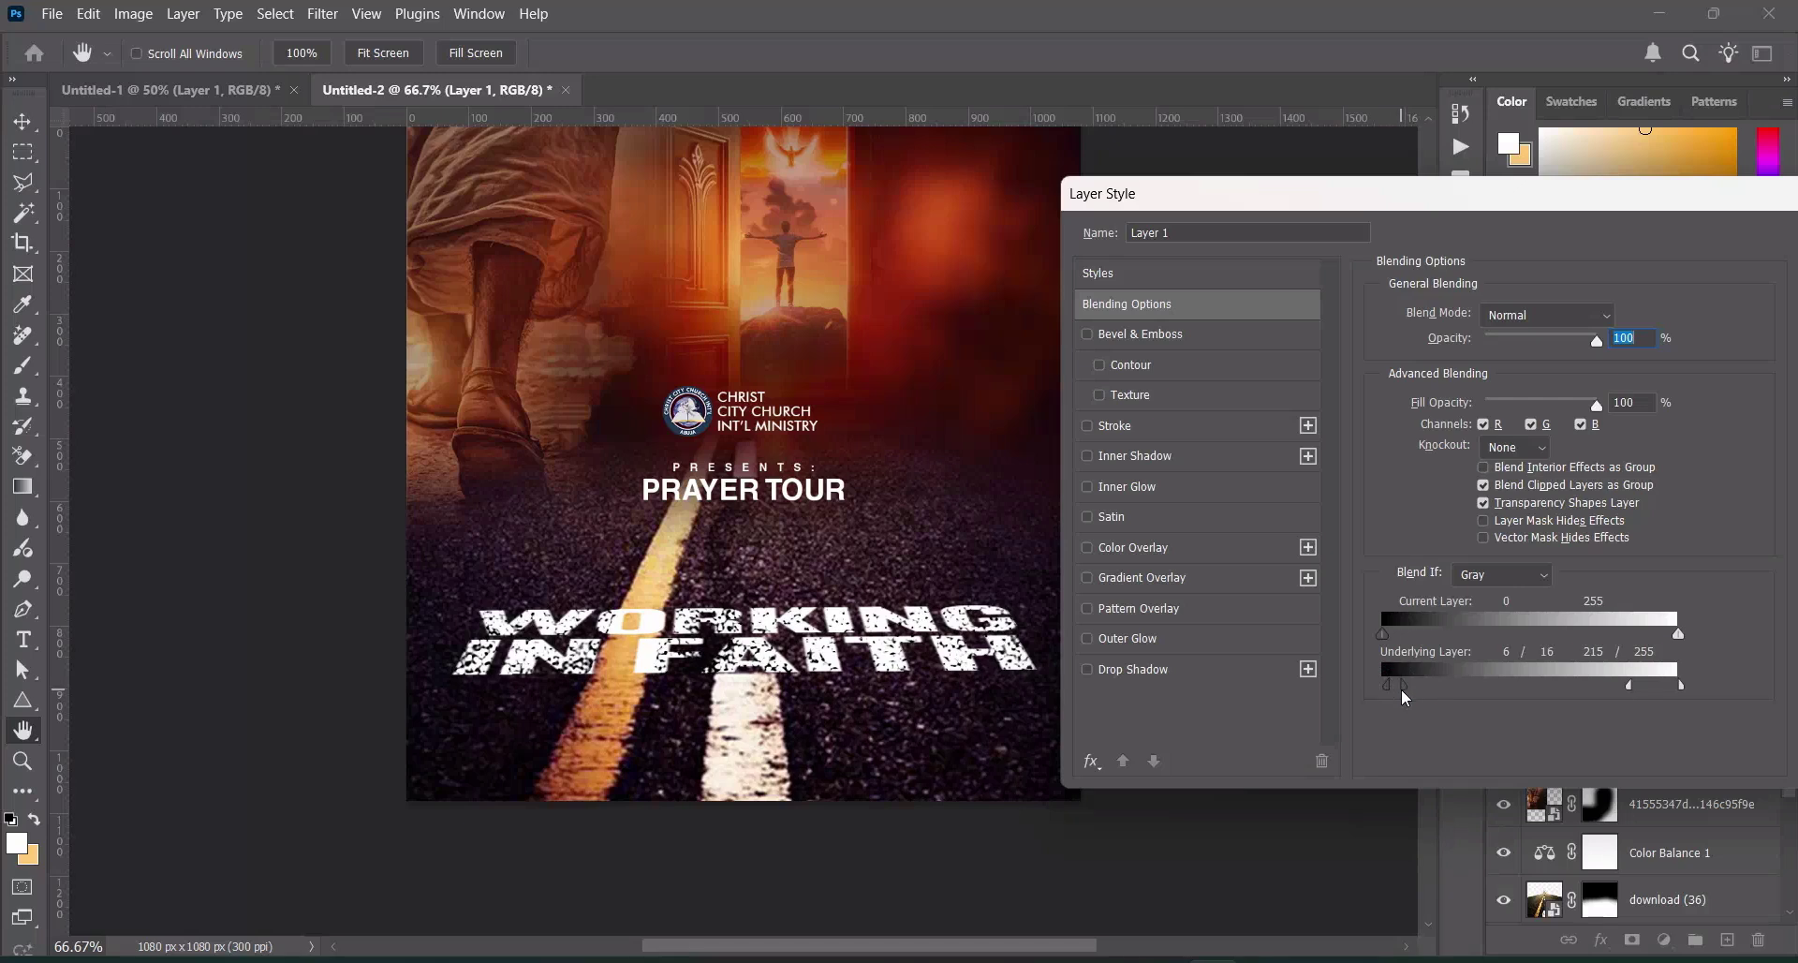
drag(1386, 685, 1382, 685)
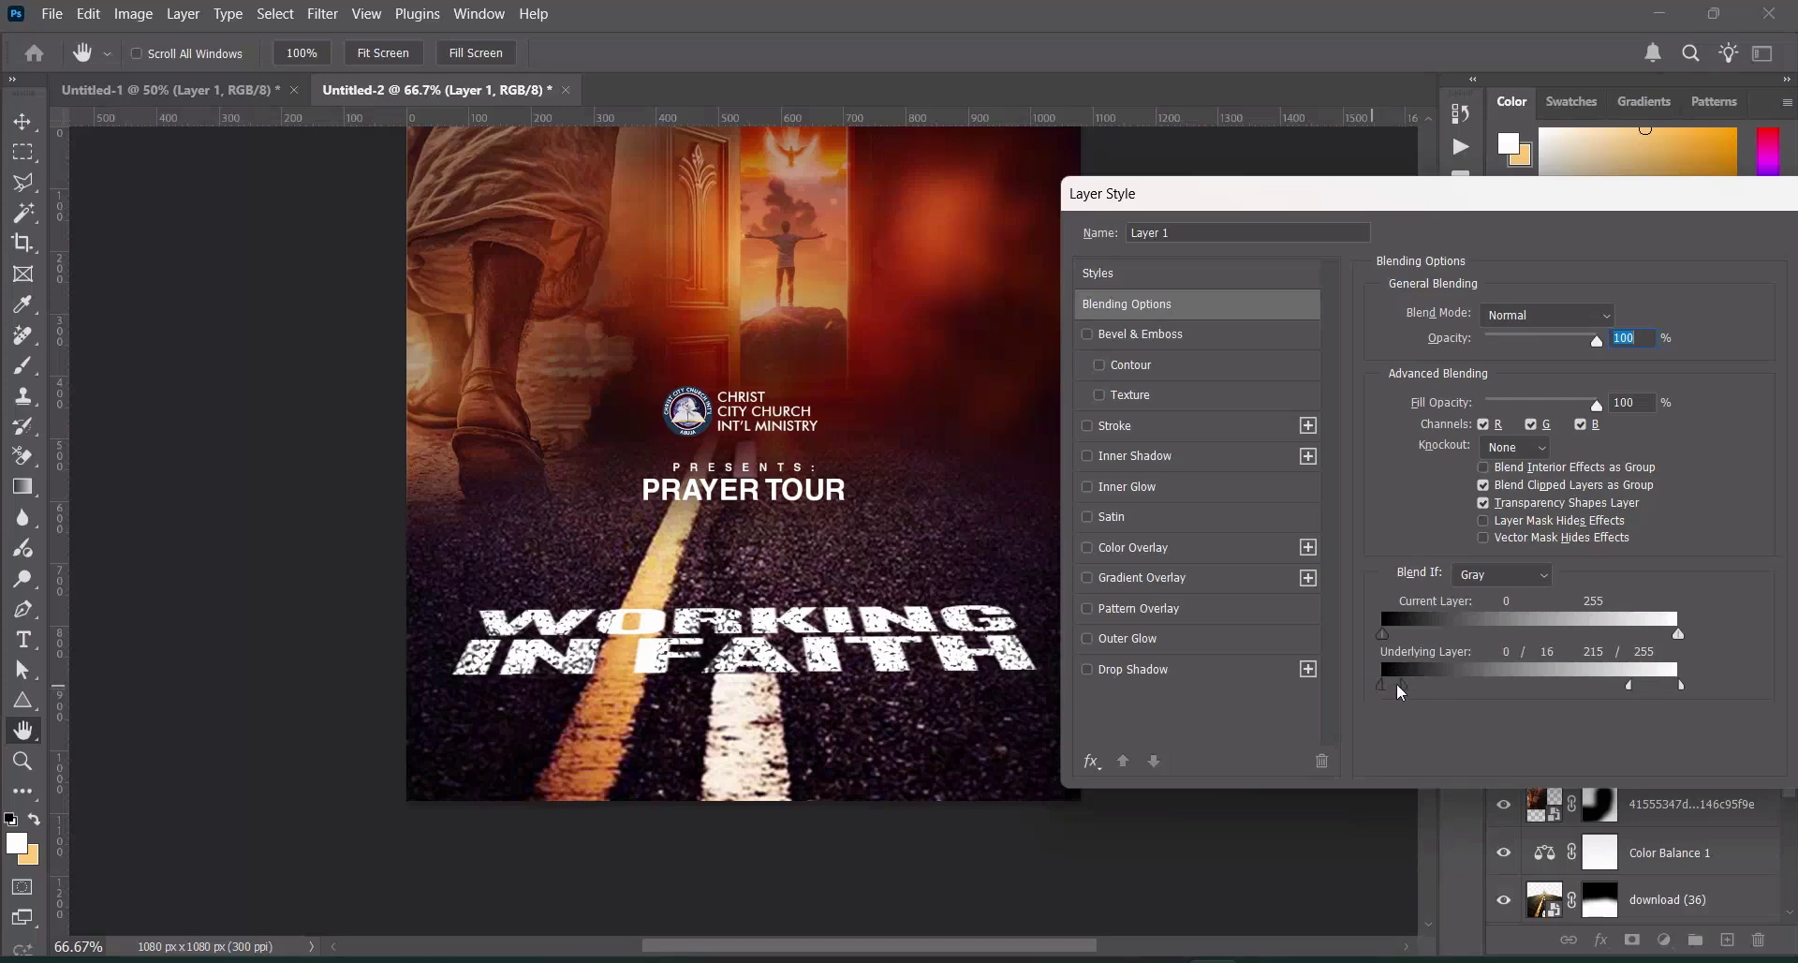
drag(1406, 687, 1401, 688)
drag(1397, 688, 1403, 687)
drag(1403, 687, 1404, 687)
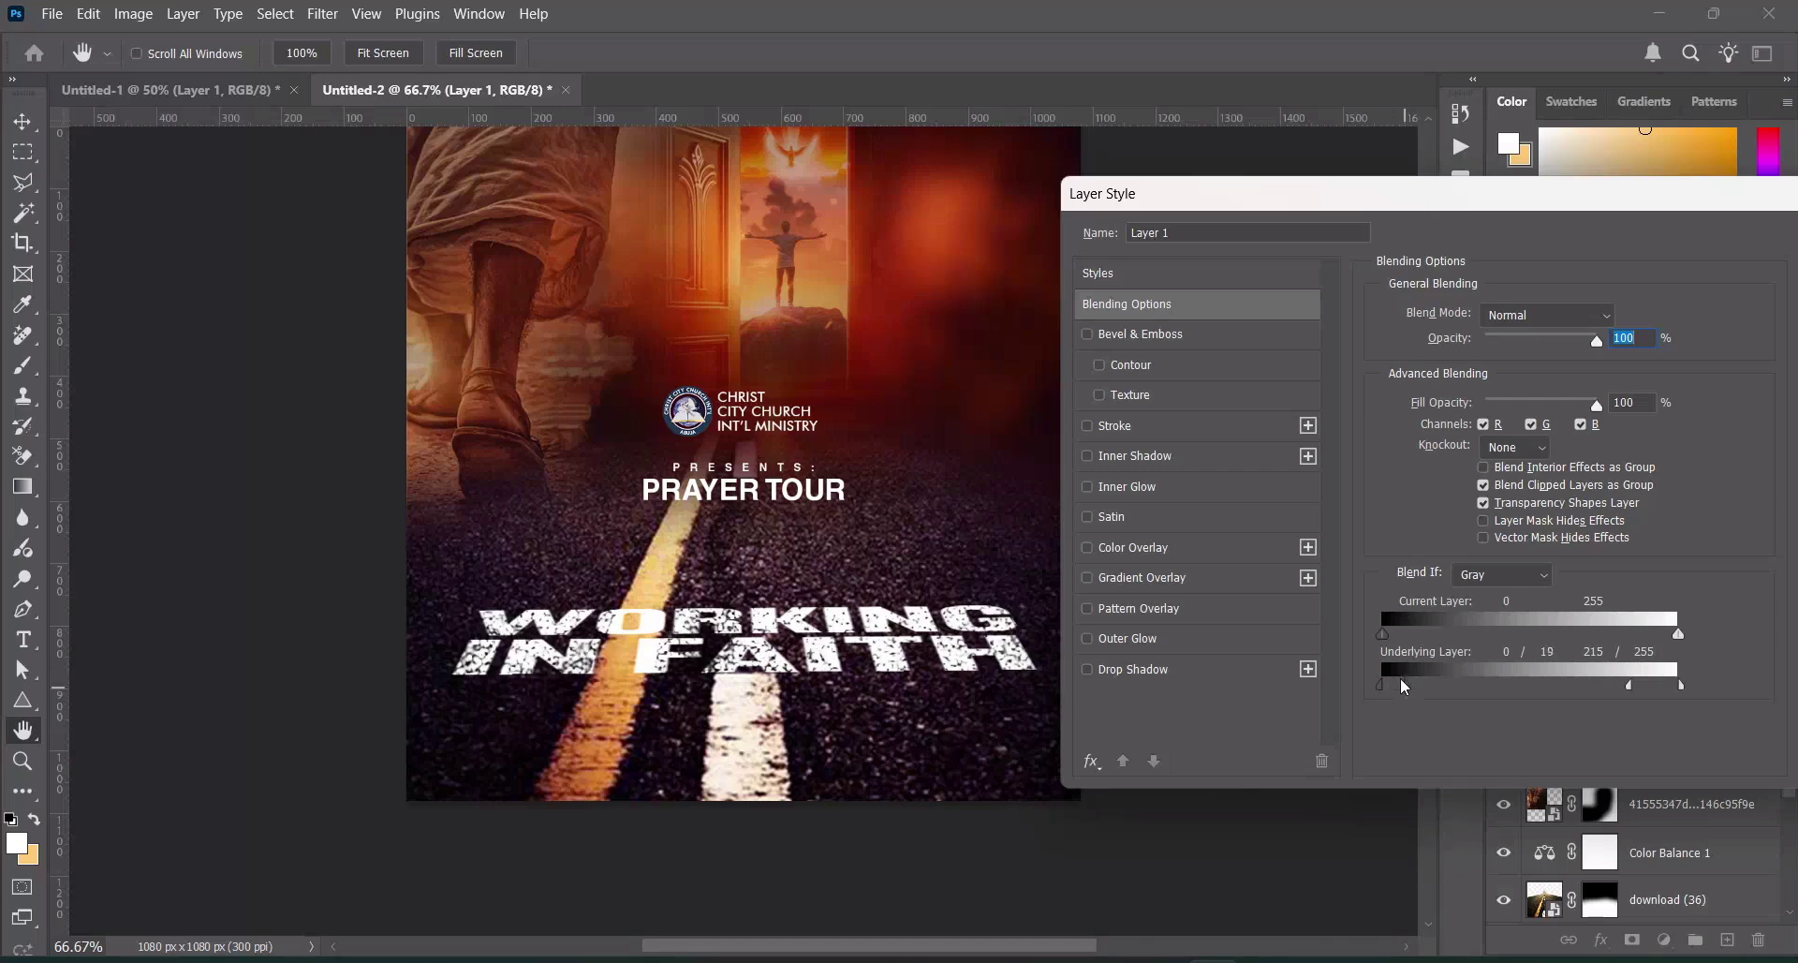
drag(1424, 199, 1127, 198)
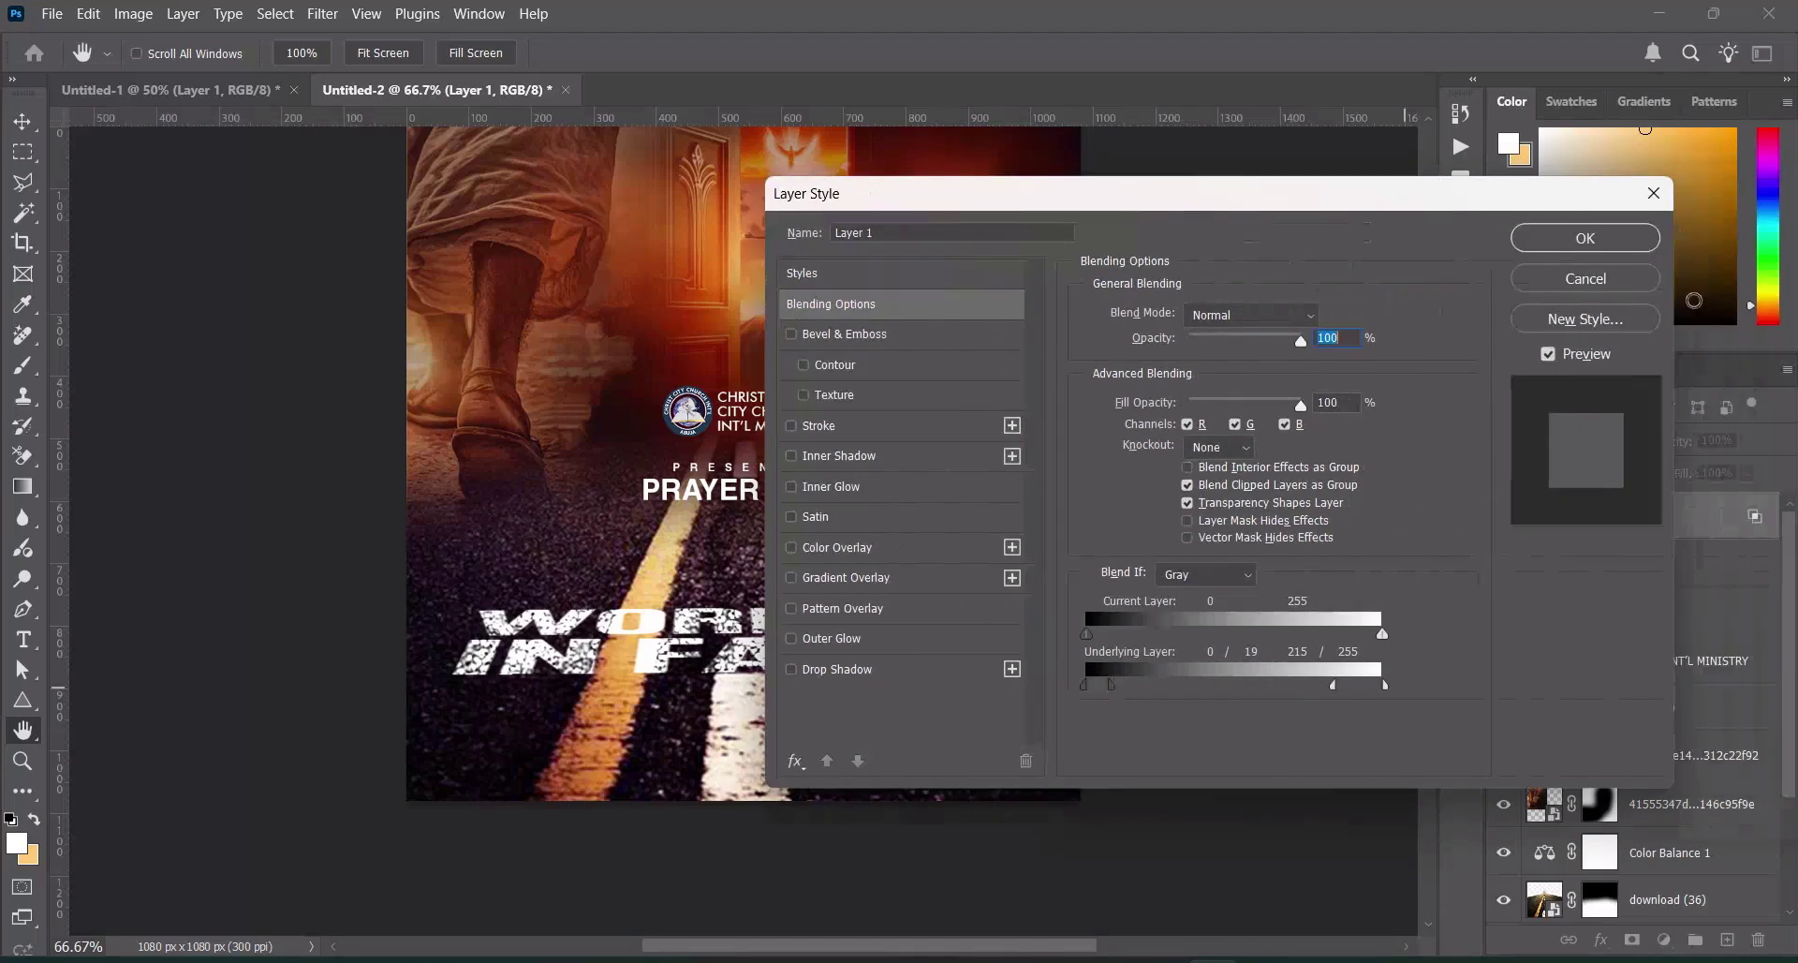
click(1610, 238)
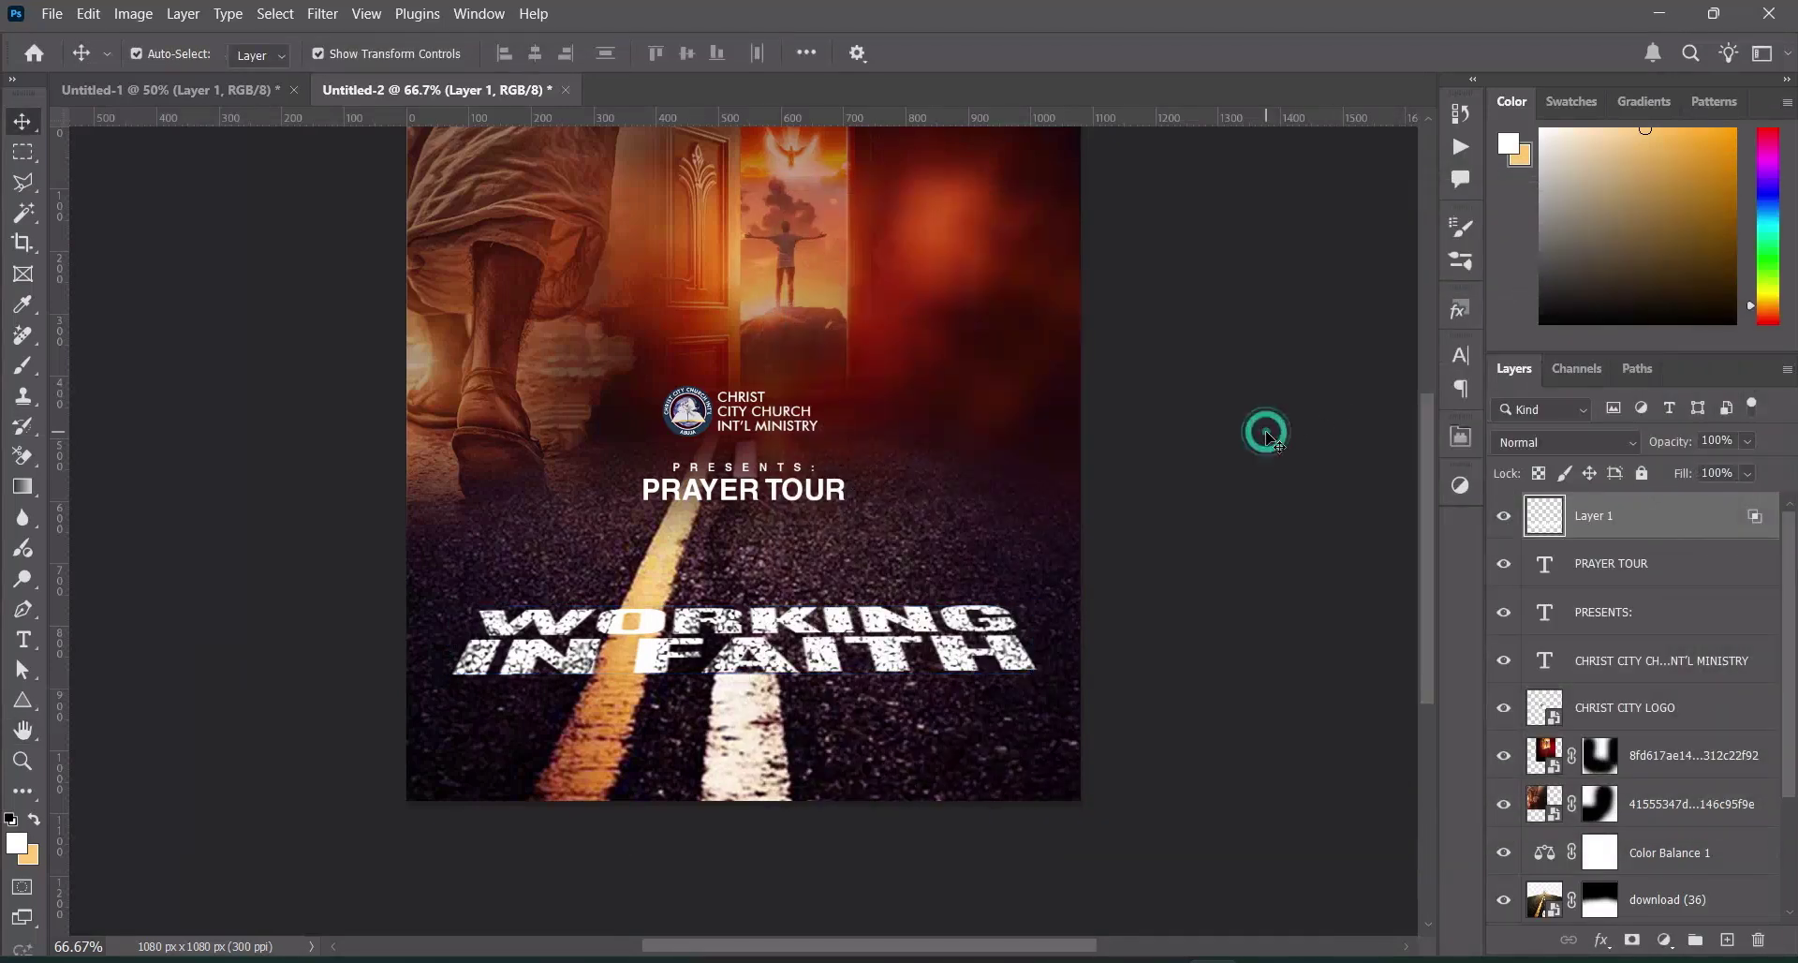
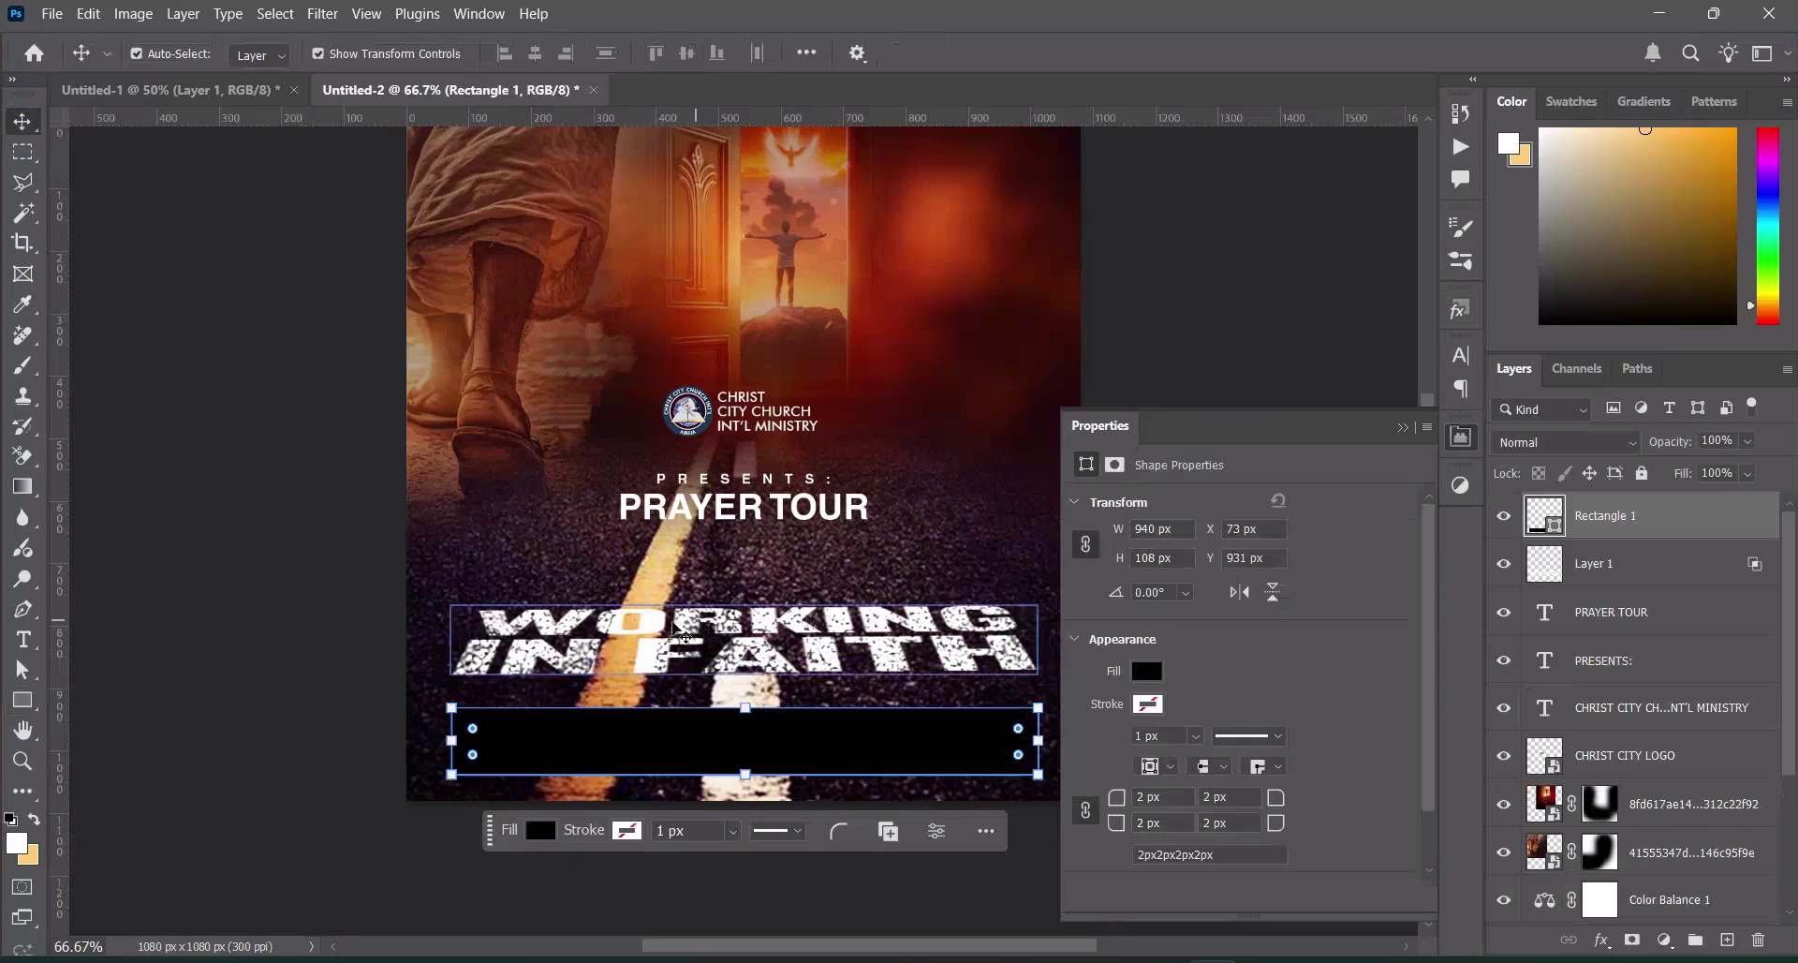
Extend the black rectangle below the title upward to 119 px high and add a Gradient Overlay to it
drag(747, 707, 747, 697)
click(1162, 53)
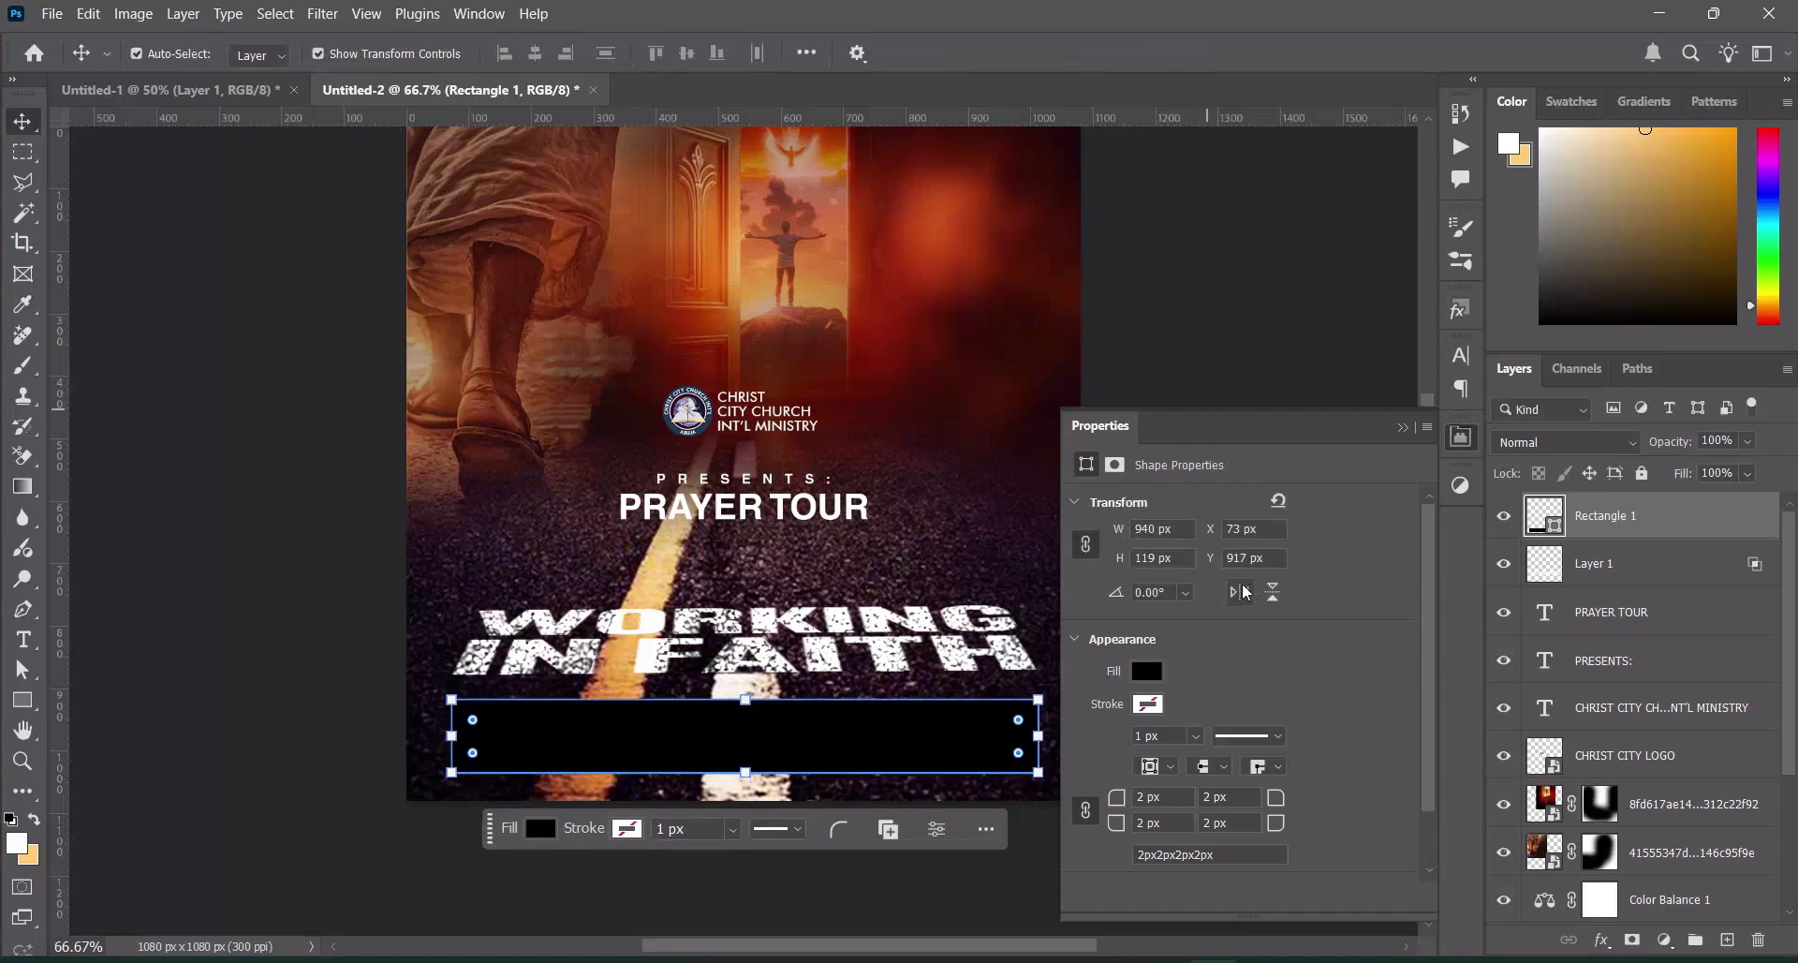
click(1601, 939)
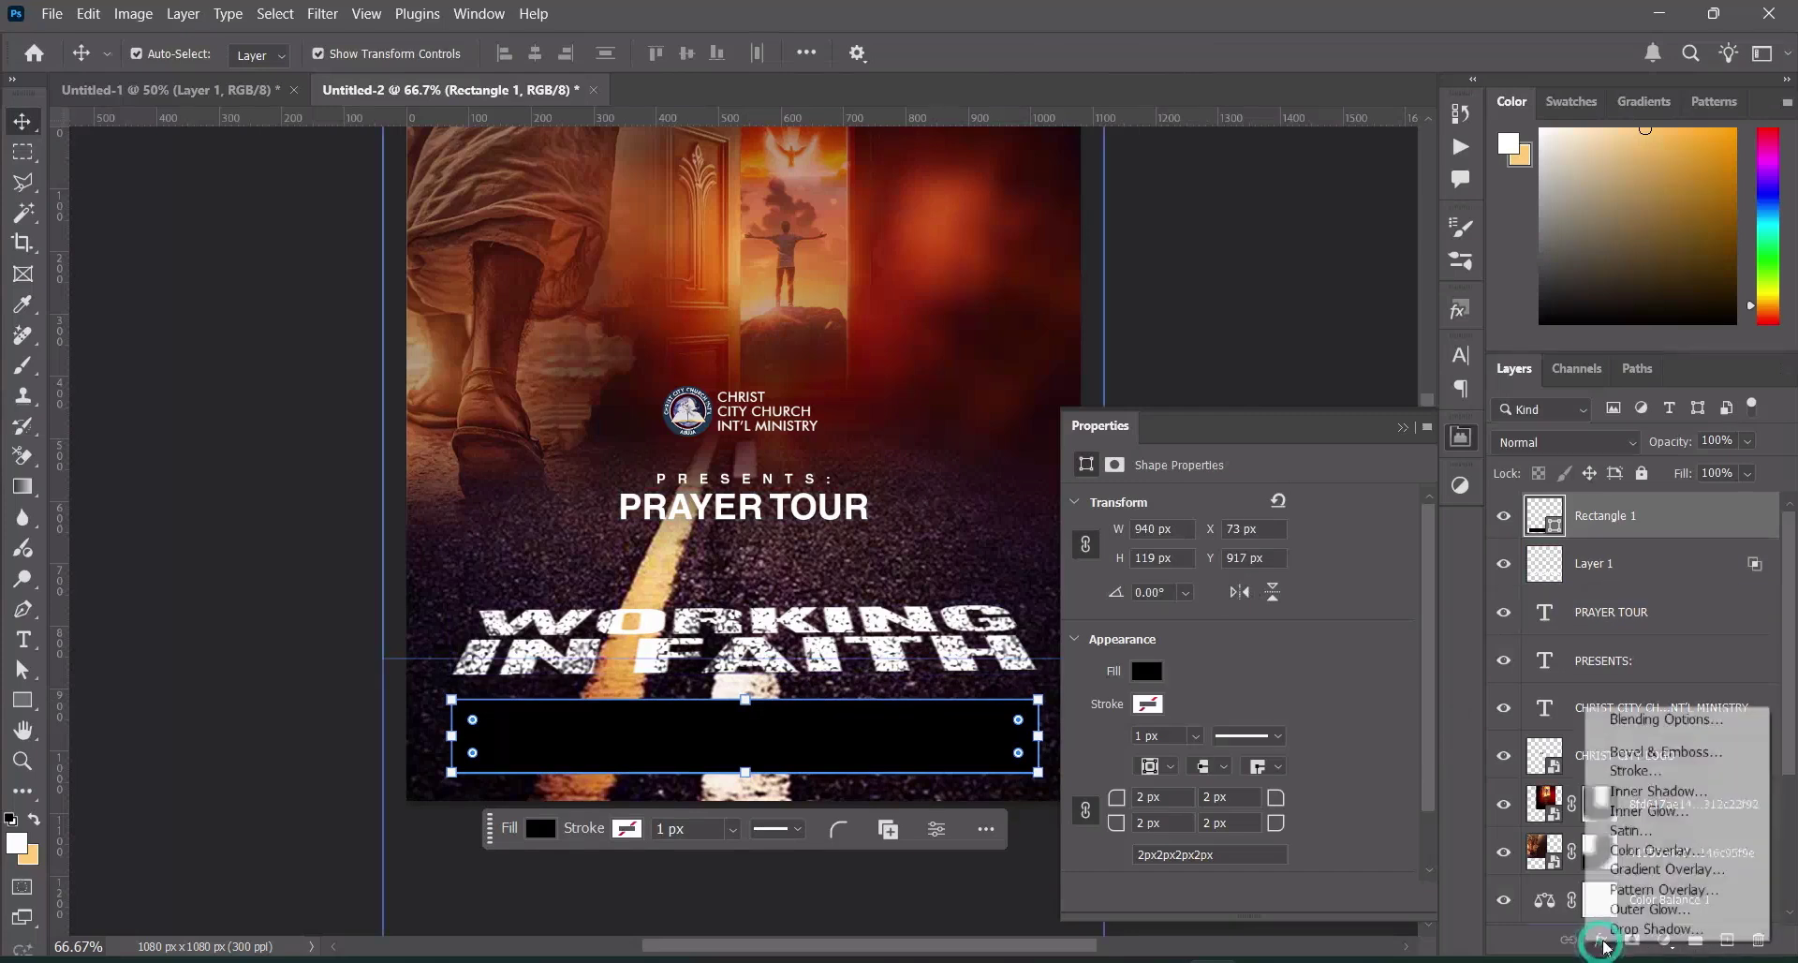
click(1653, 873)
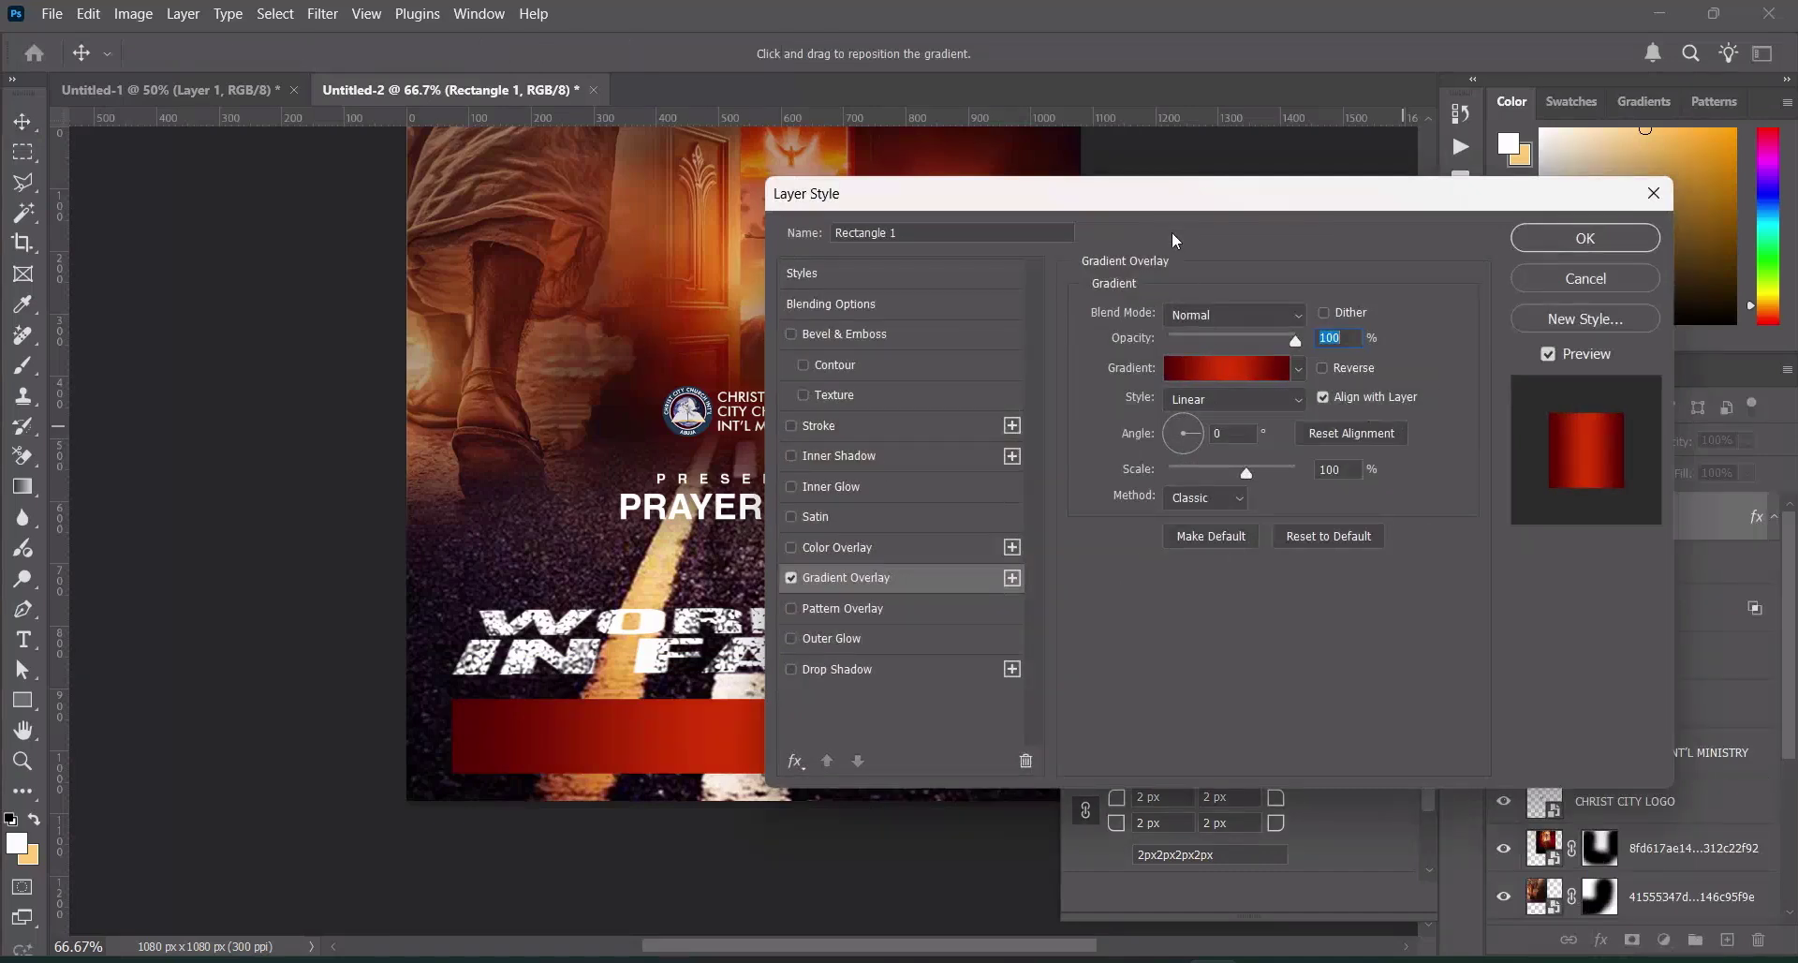
drag(1316, 213, 1447, 247)
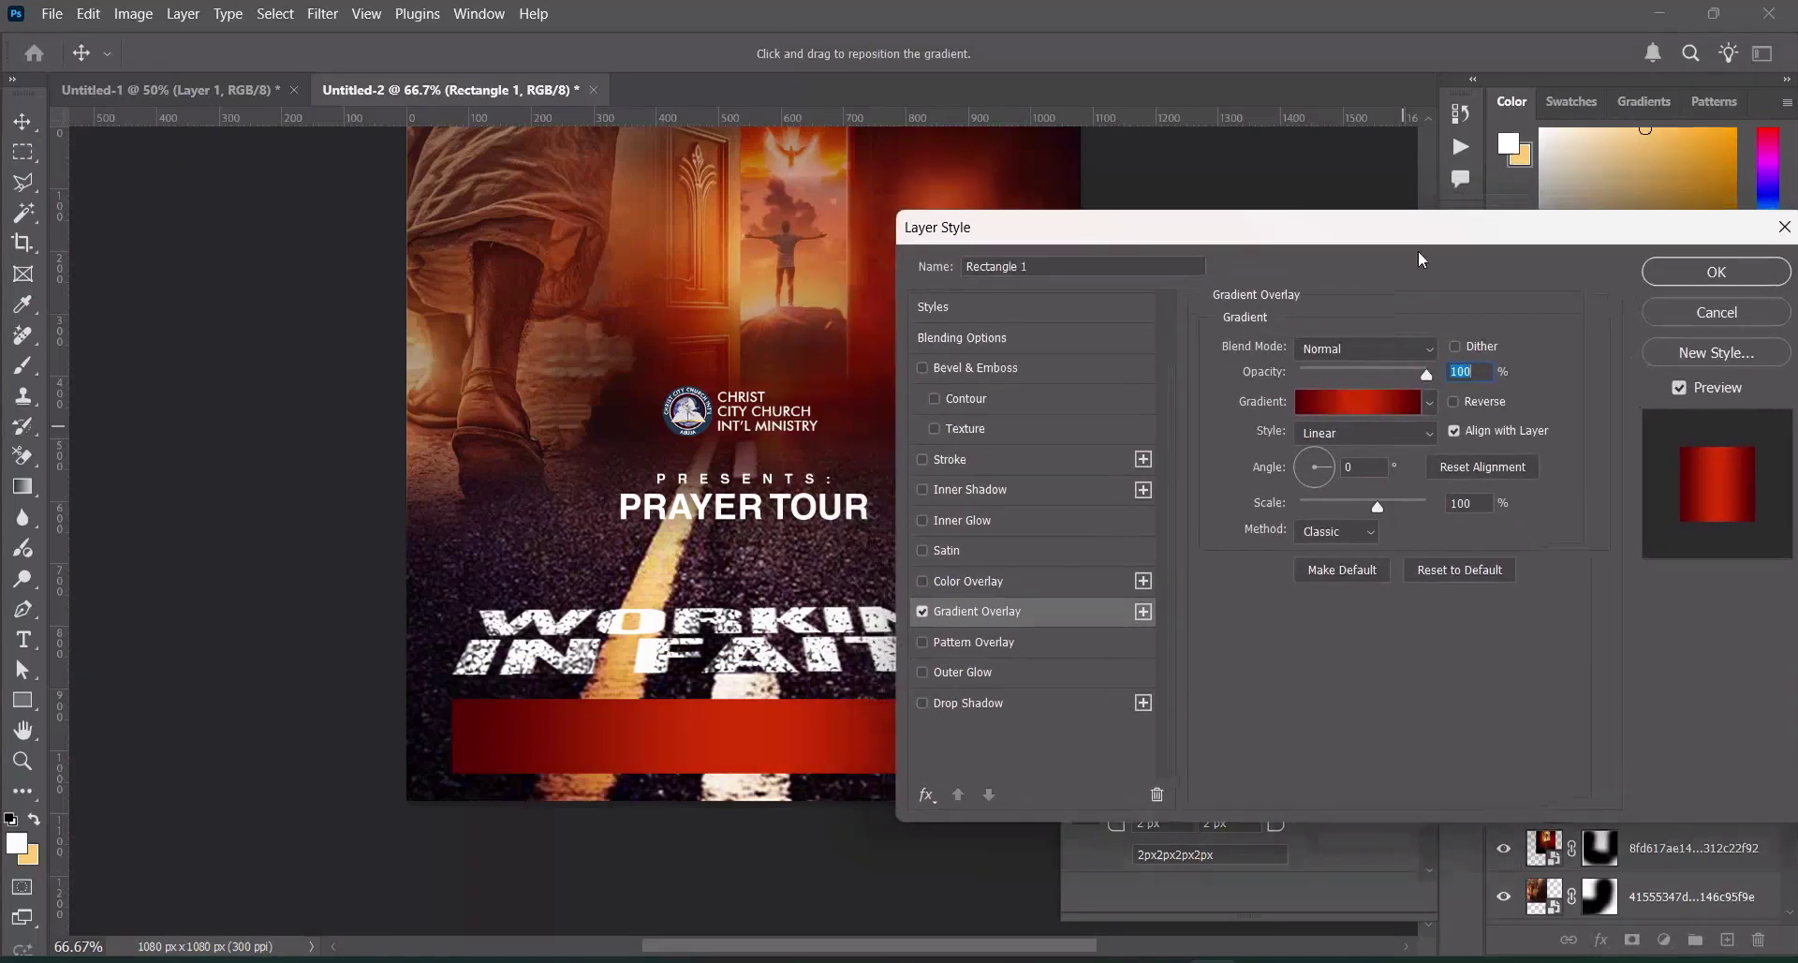
Examine the colours and locations of the three stops in the overlay's dark-red to bright-red gradient
click(1350, 401)
click(1046, 609)
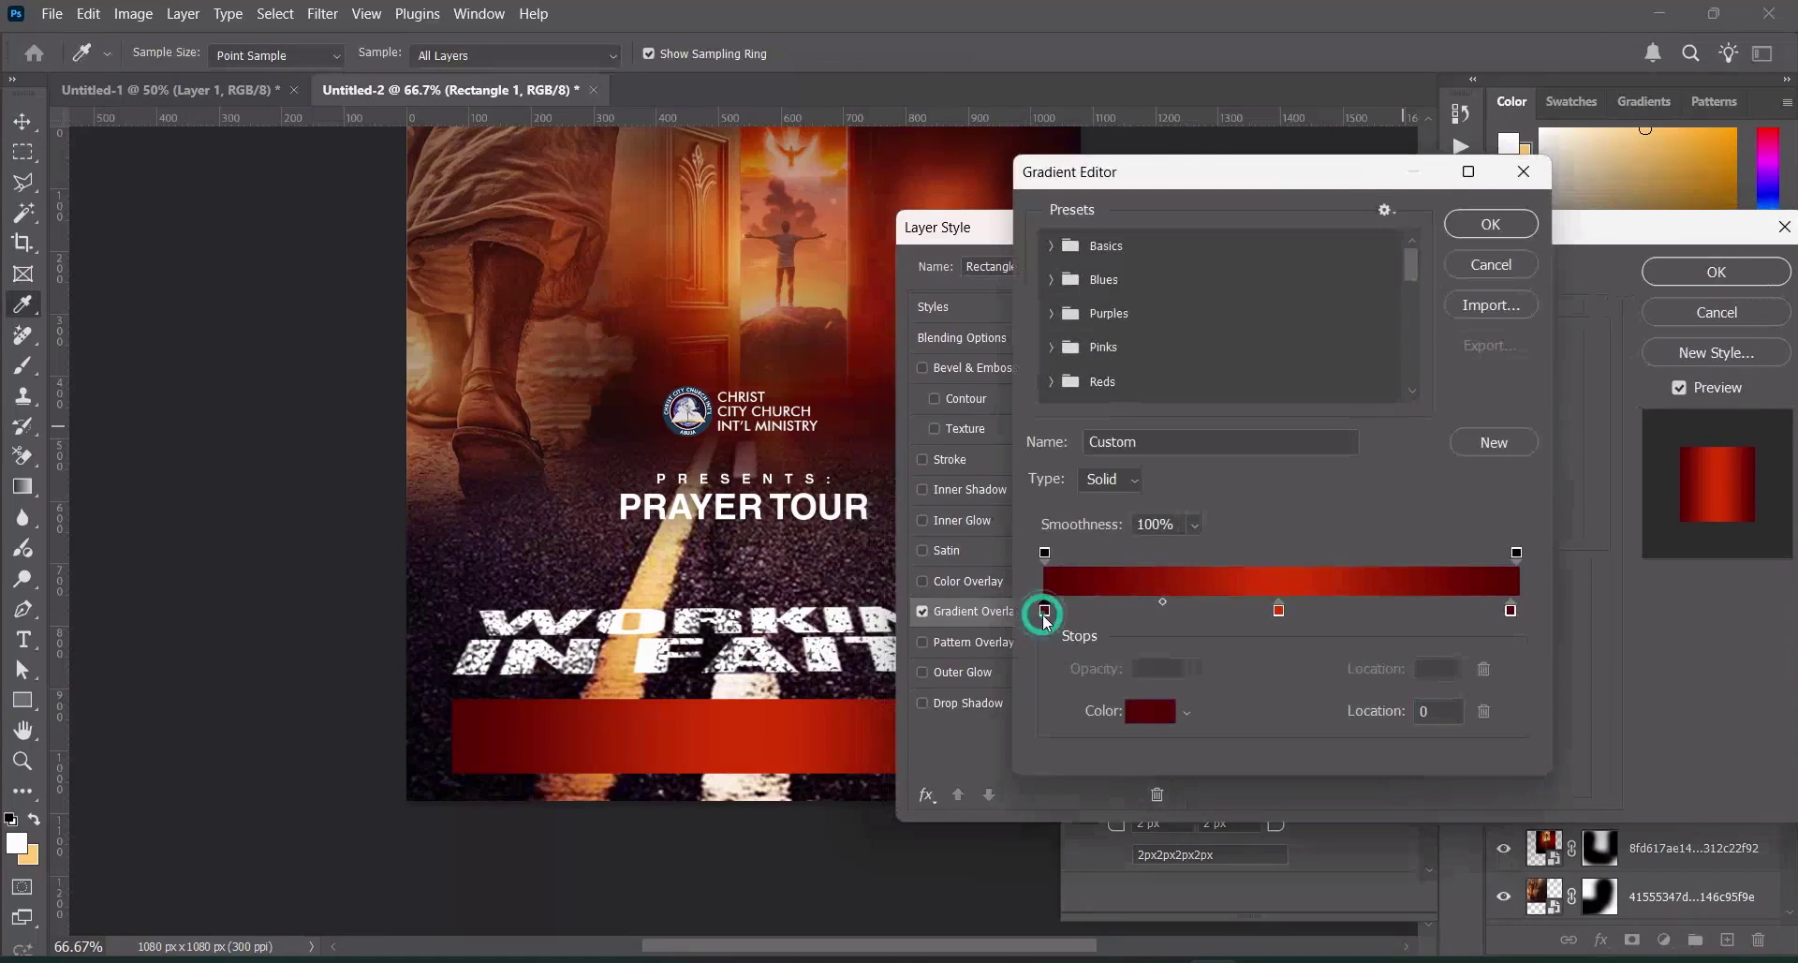
click(1154, 713)
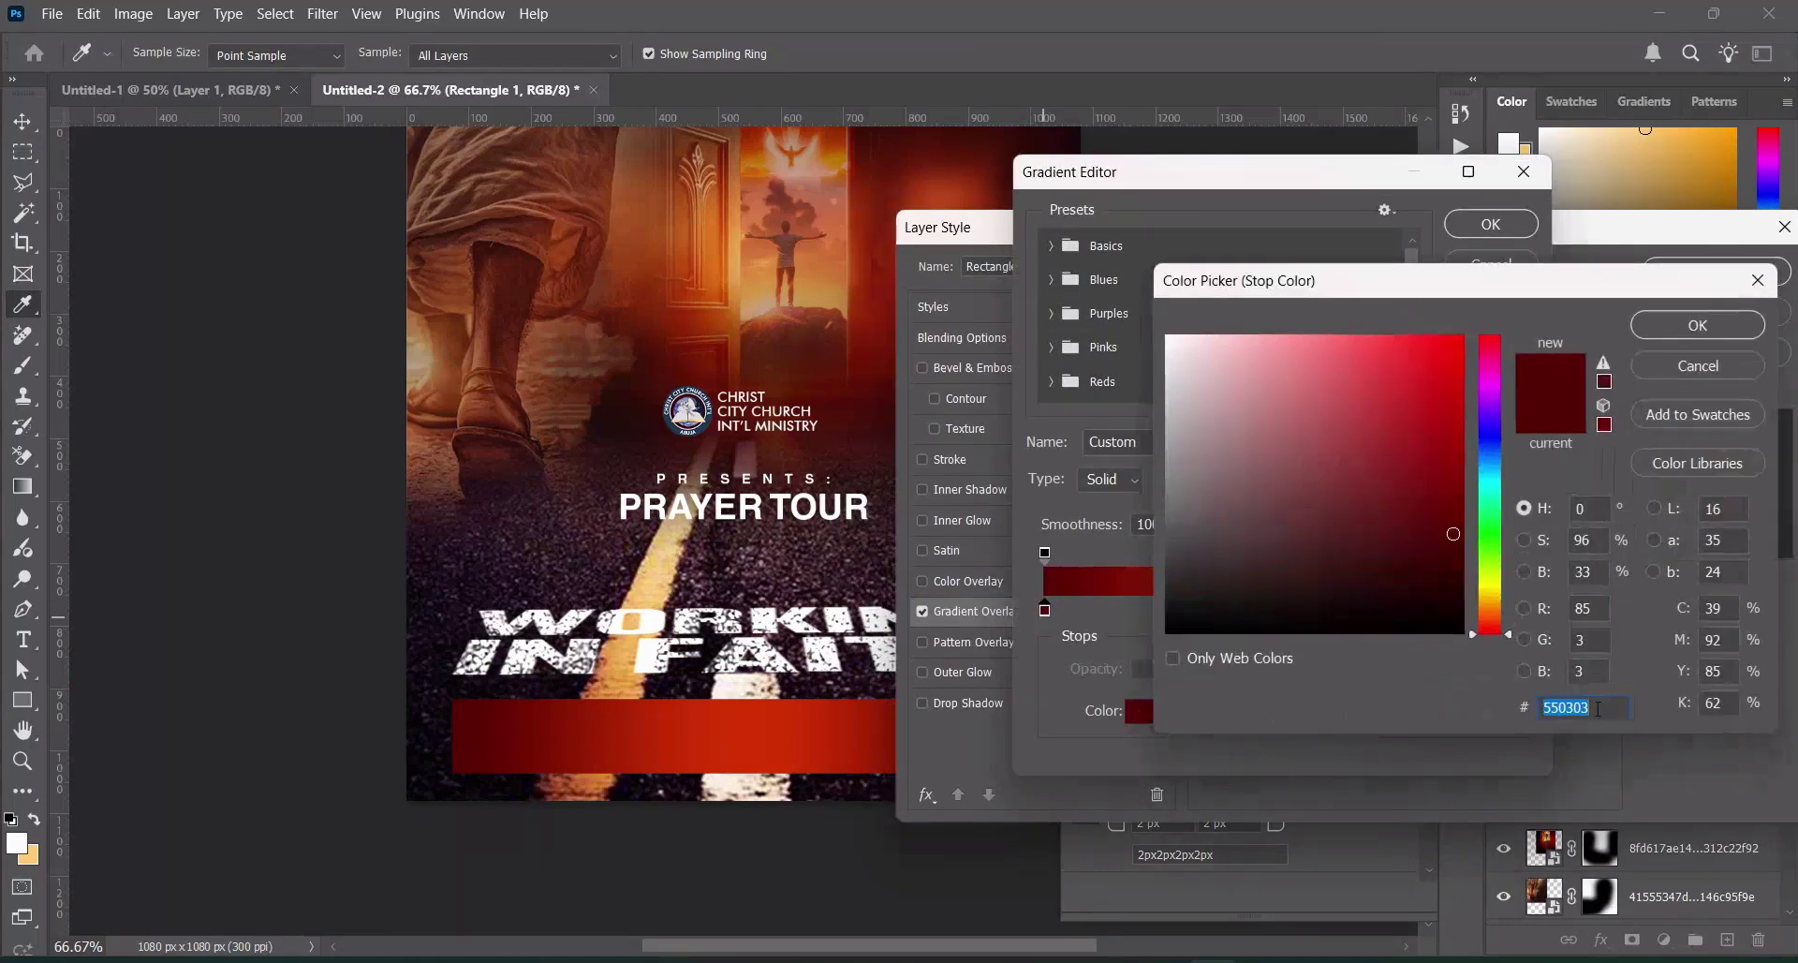
click(1599, 709)
click(1689, 328)
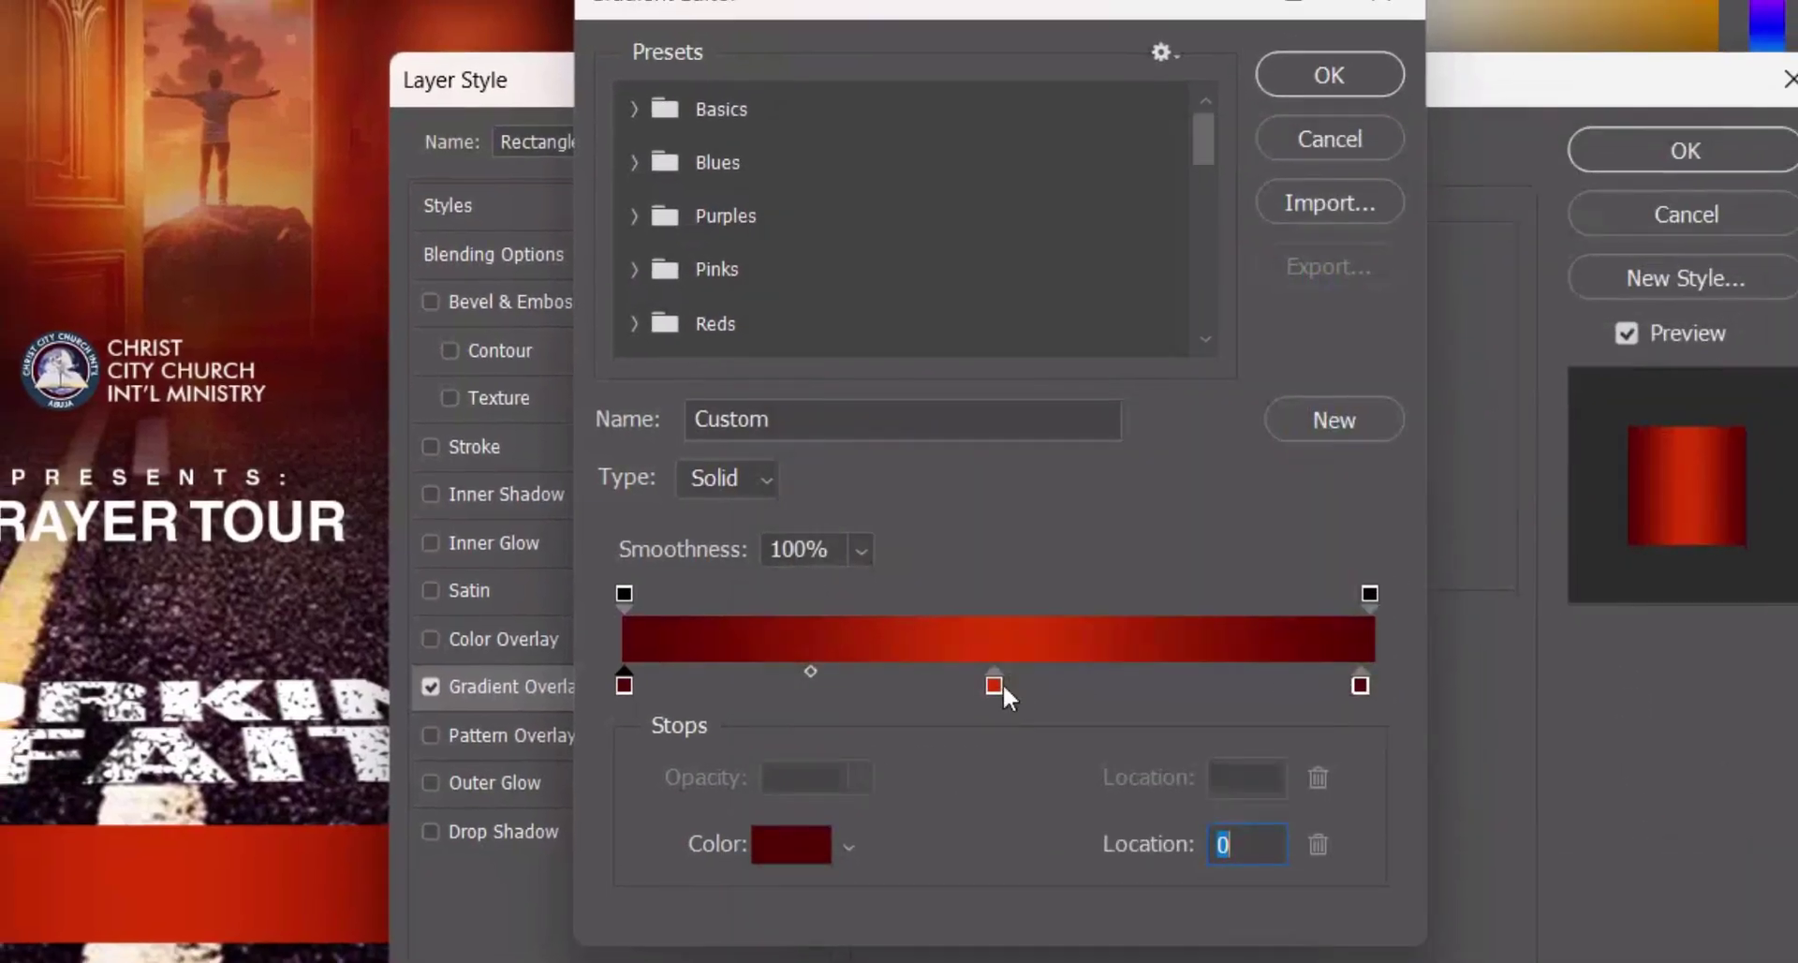
click(996, 686)
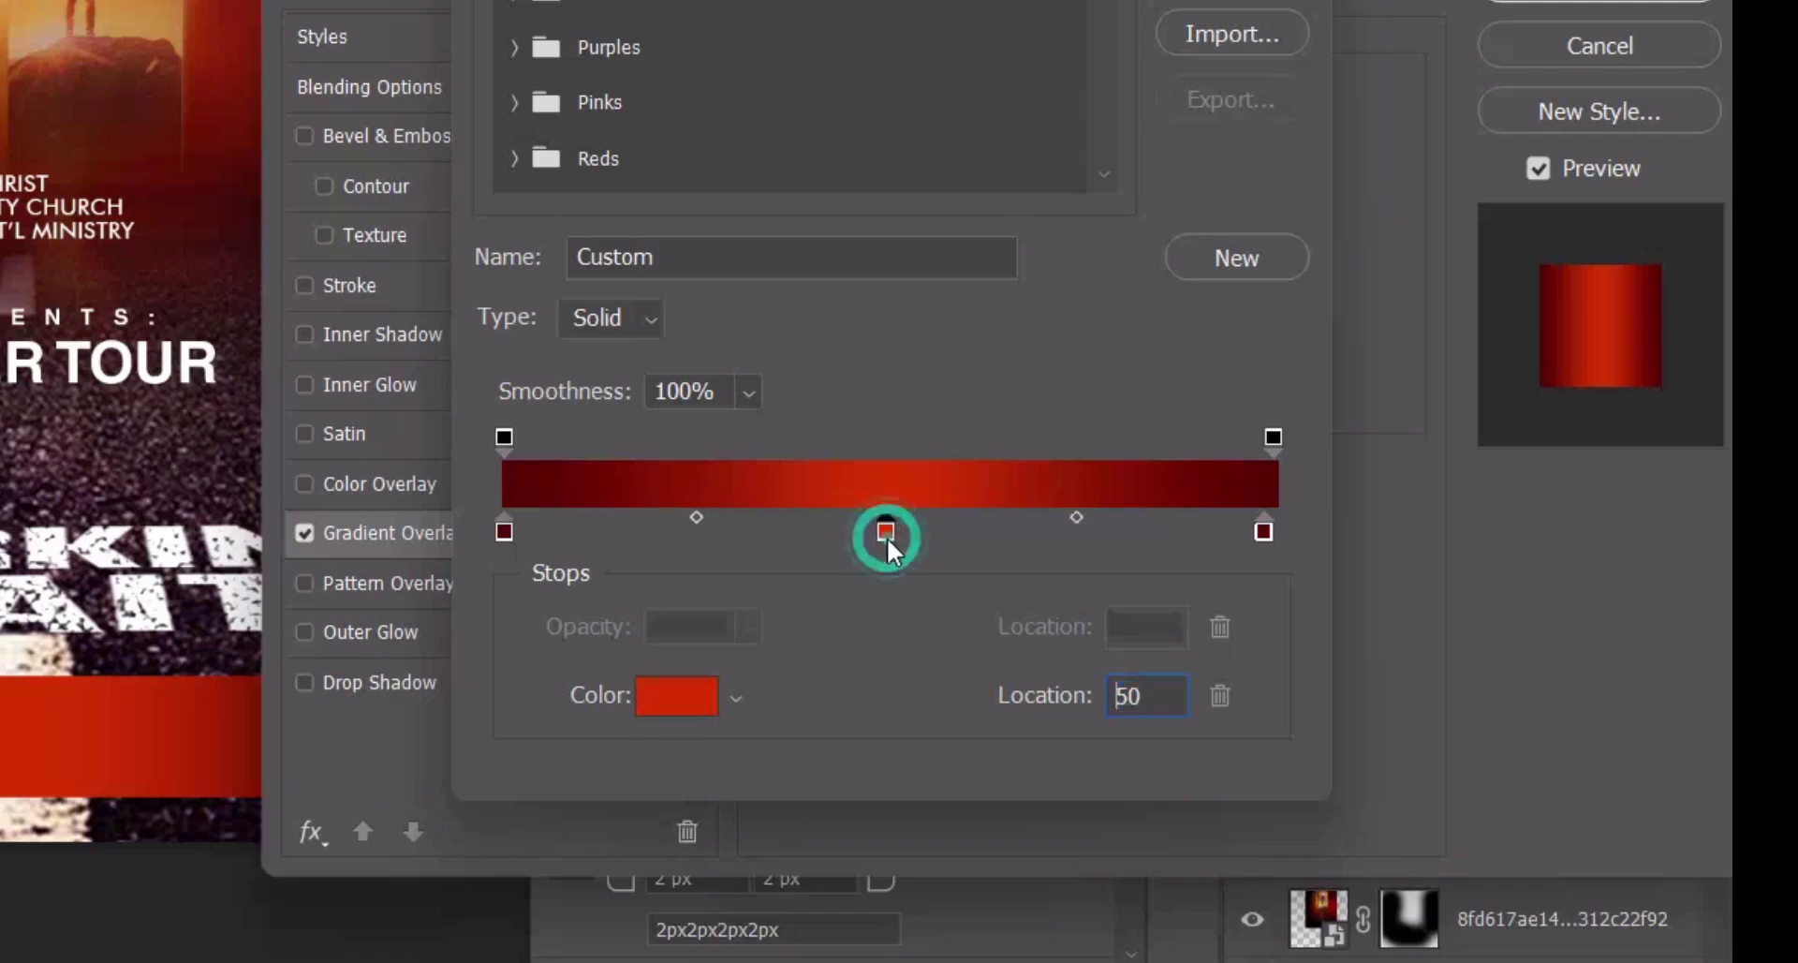
click(703, 691)
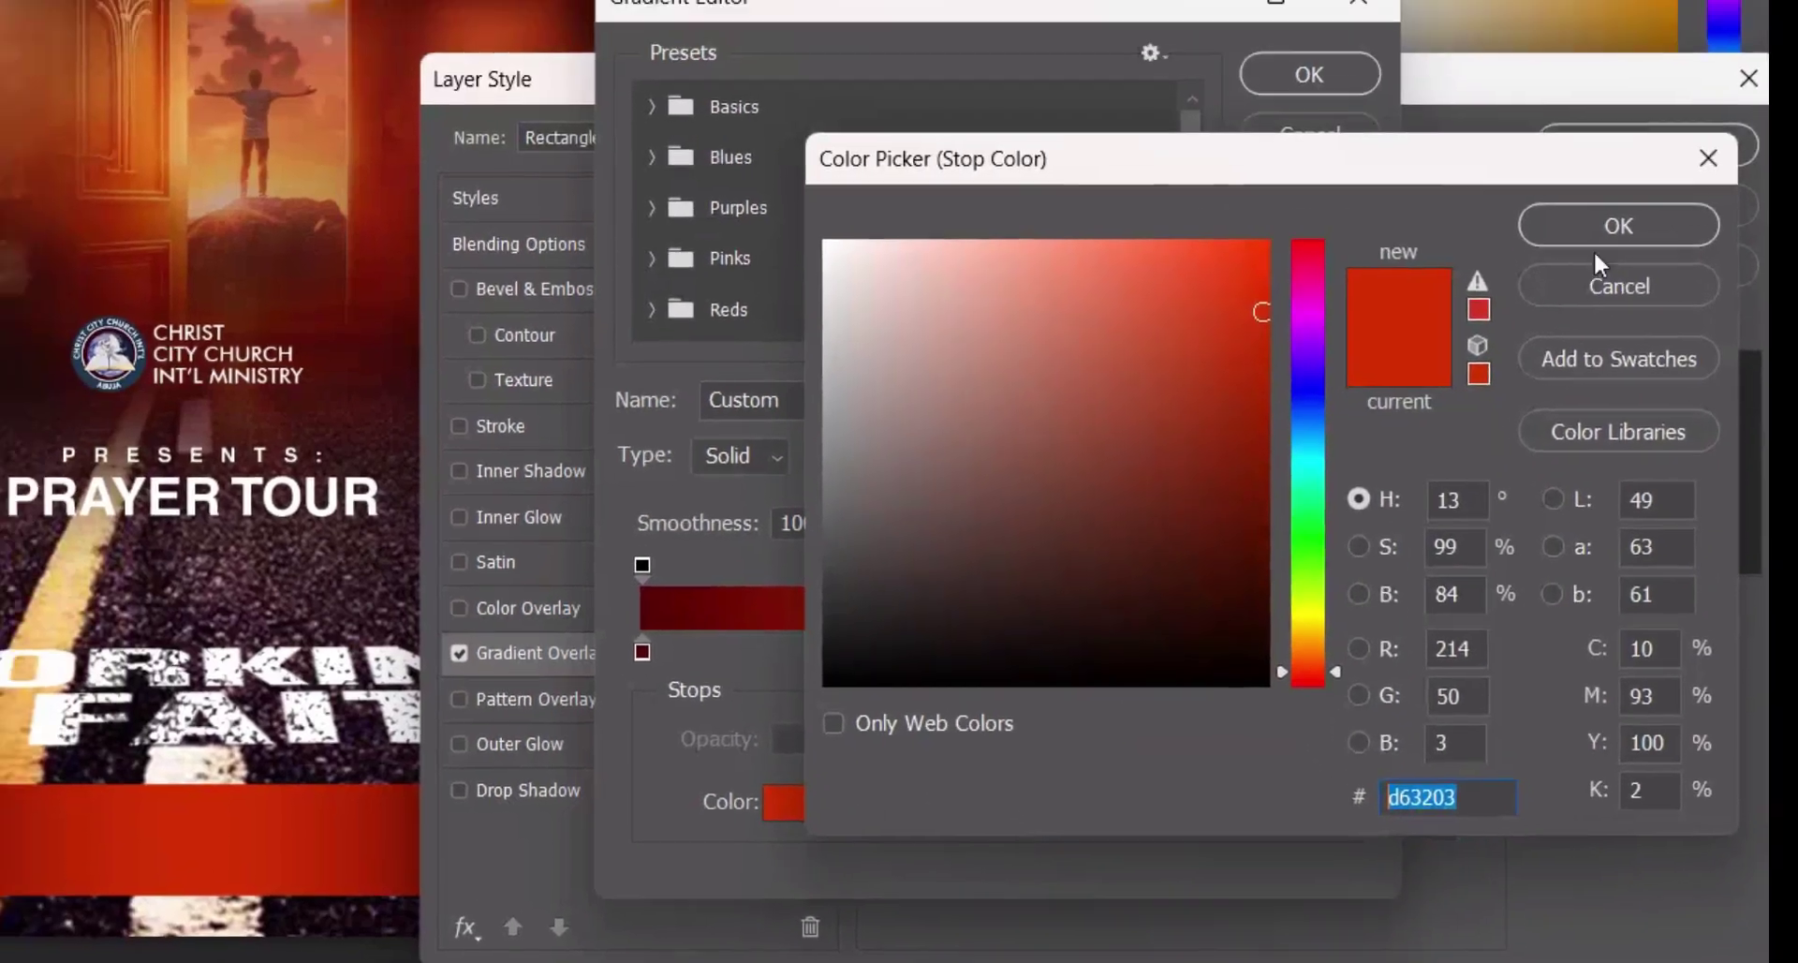
click(1618, 226)
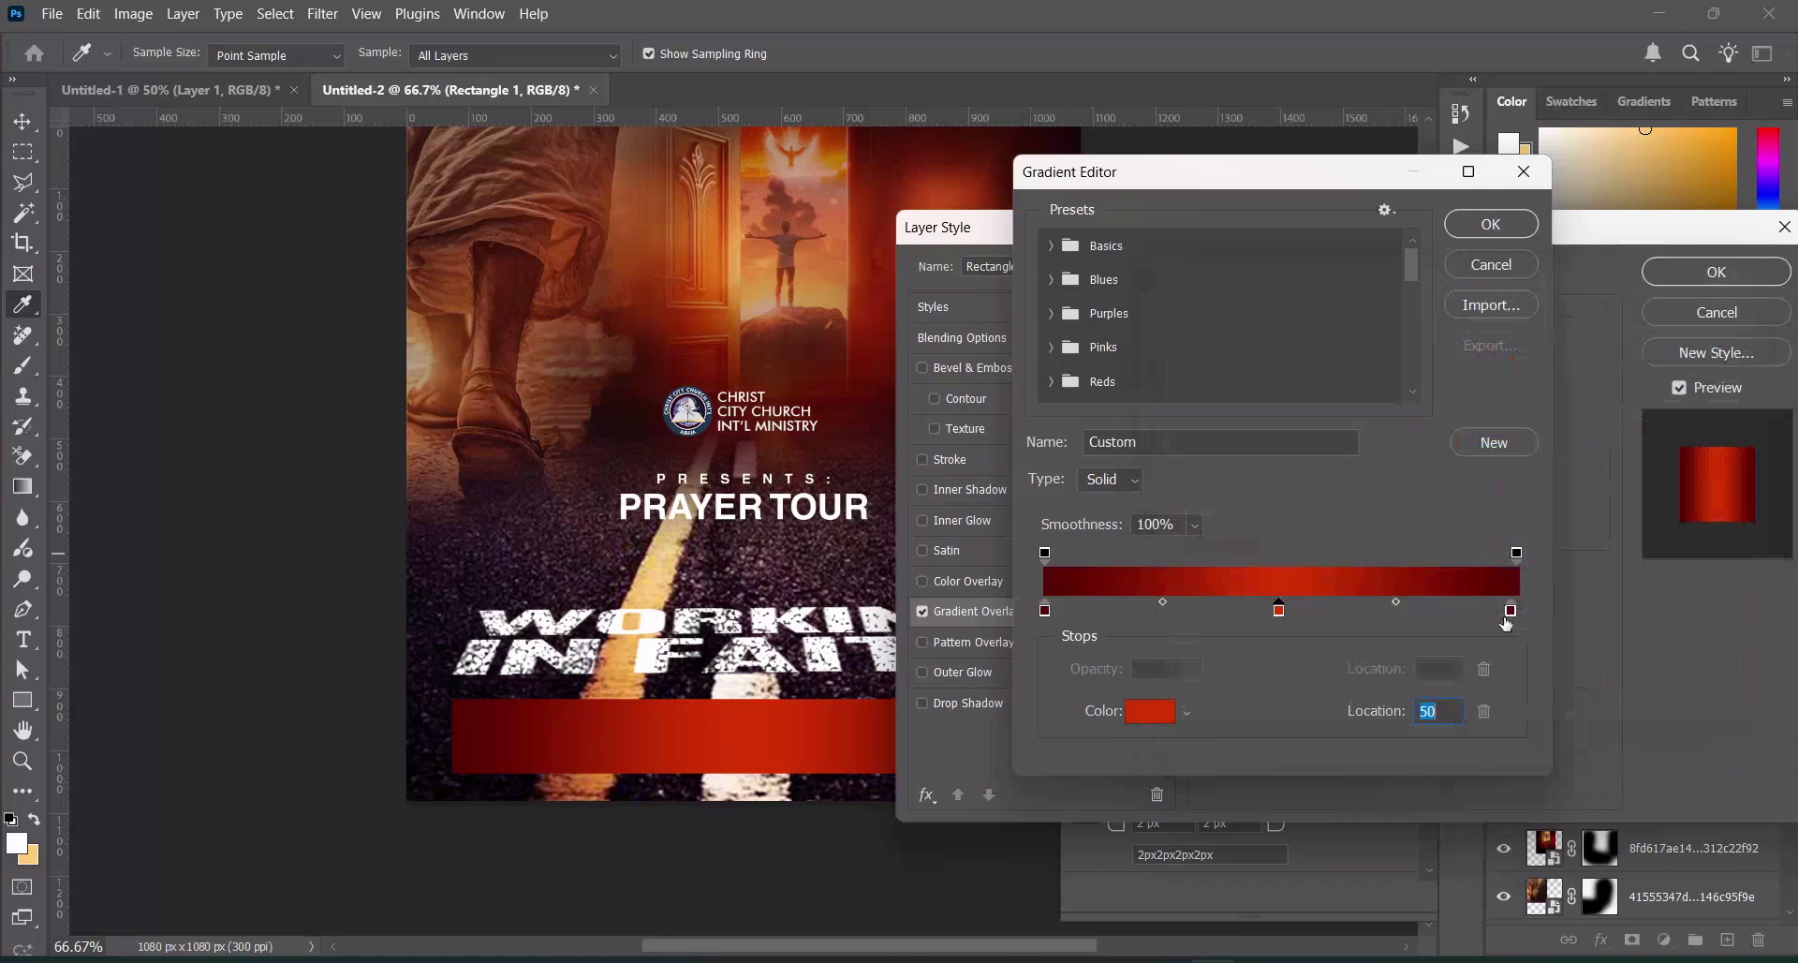
click(1510, 611)
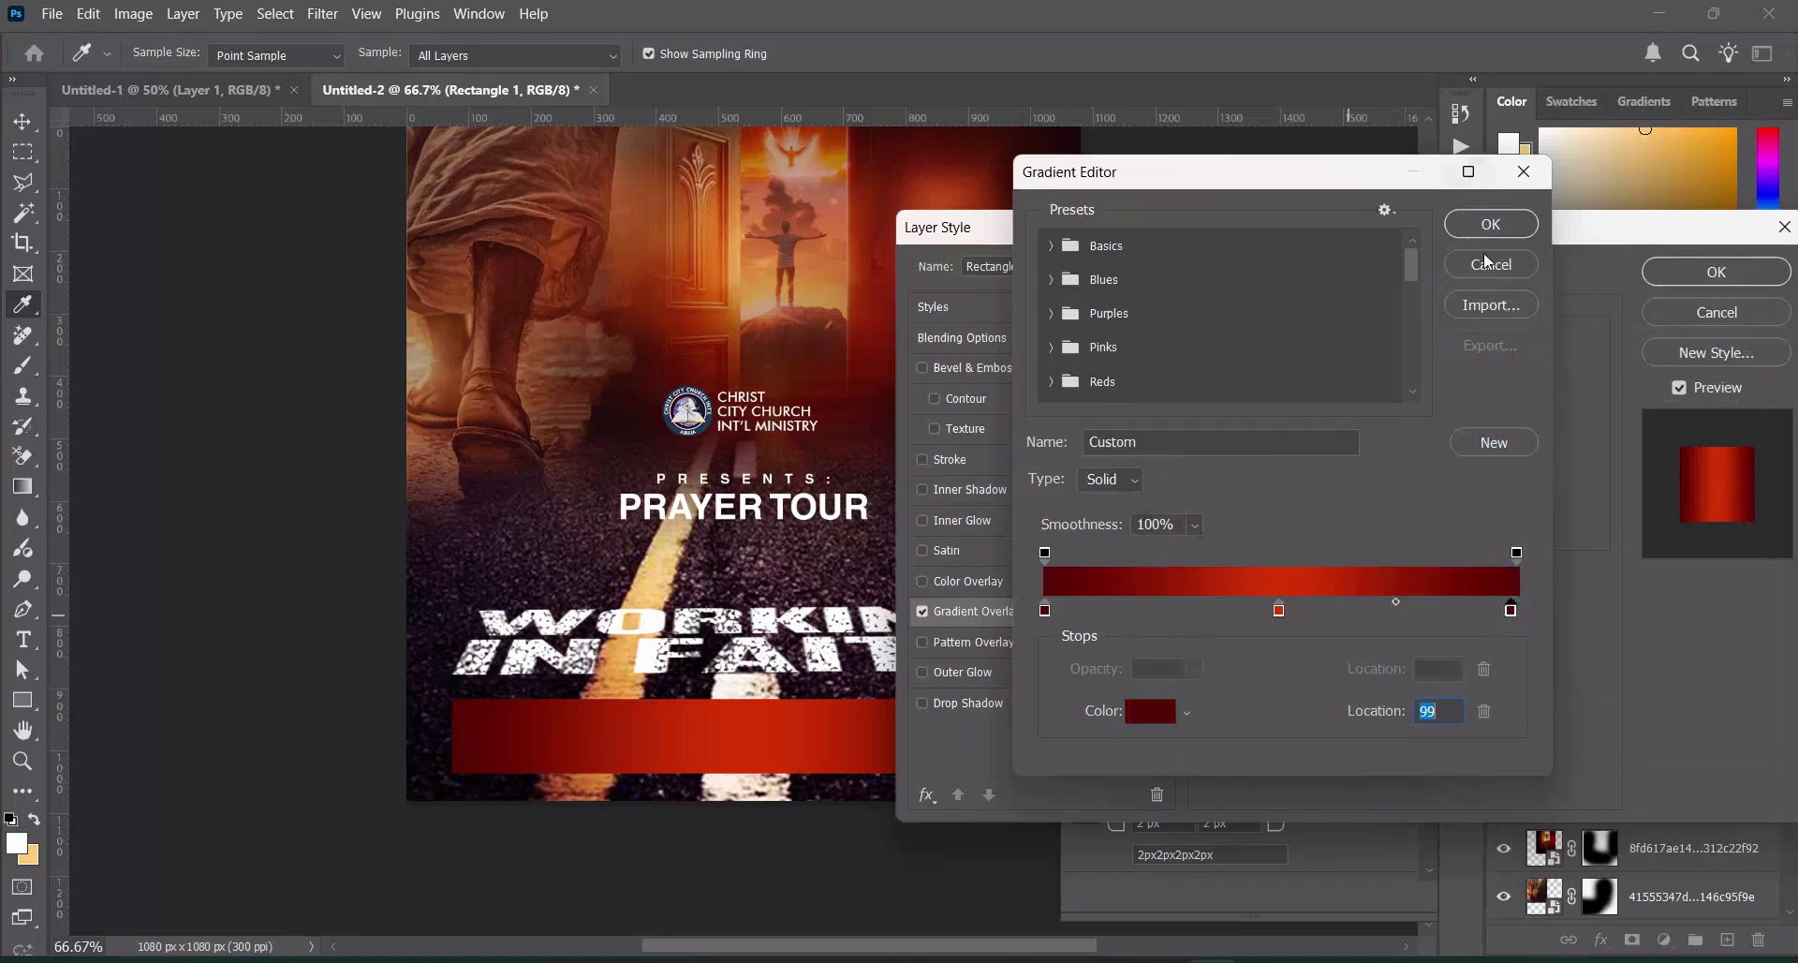
click(1490, 225)
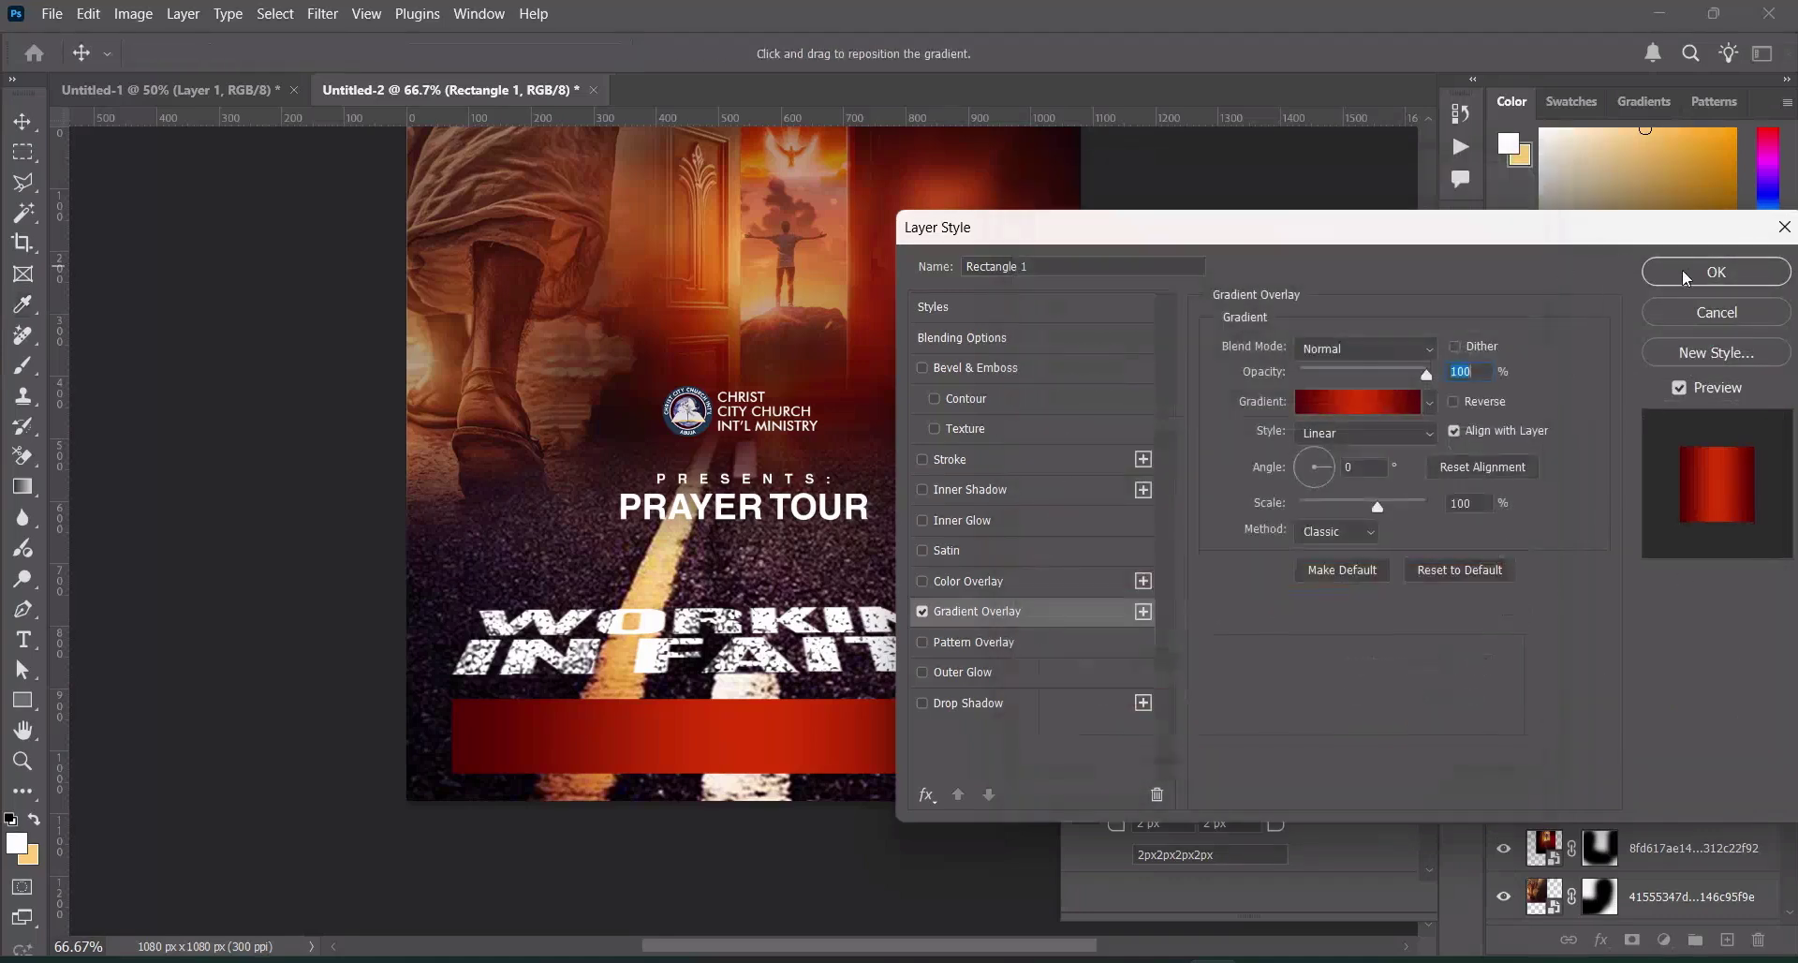
Apply the linear Gradient Overlay to the rectangle at 0° angle, 100% opacity and 100% scale
click(1364, 466)
click(1470, 372)
click(1477, 507)
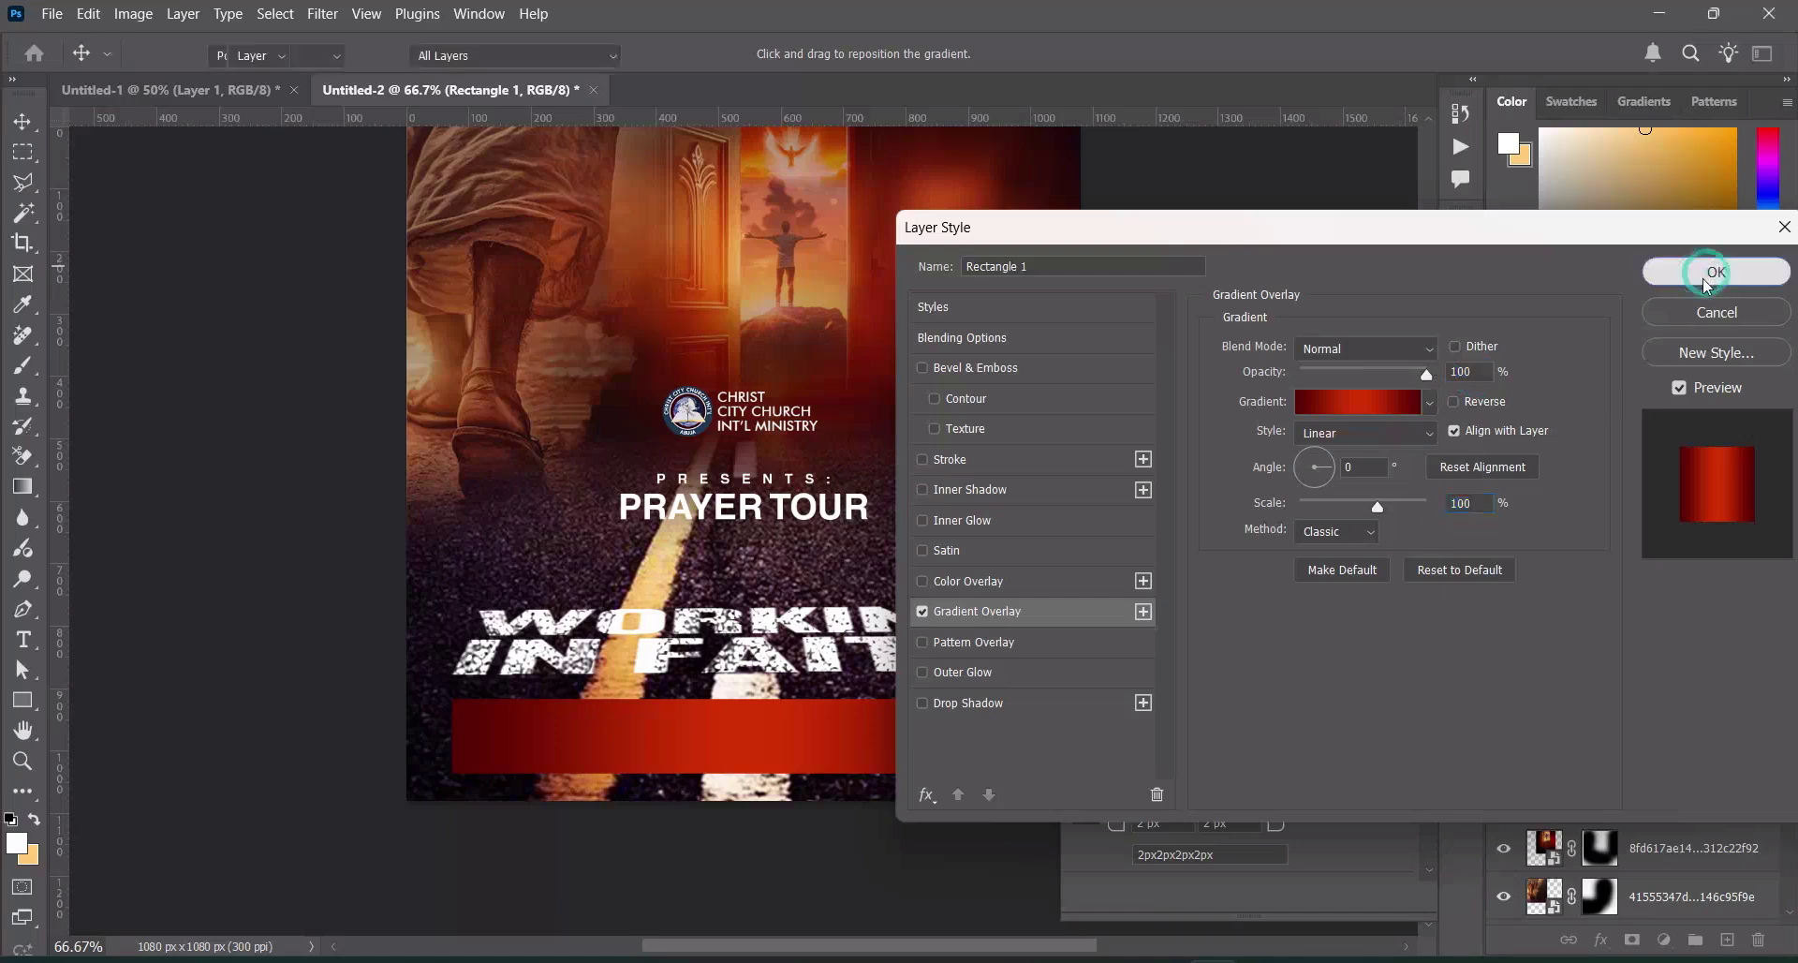
click(1704, 281)
click(1402, 430)
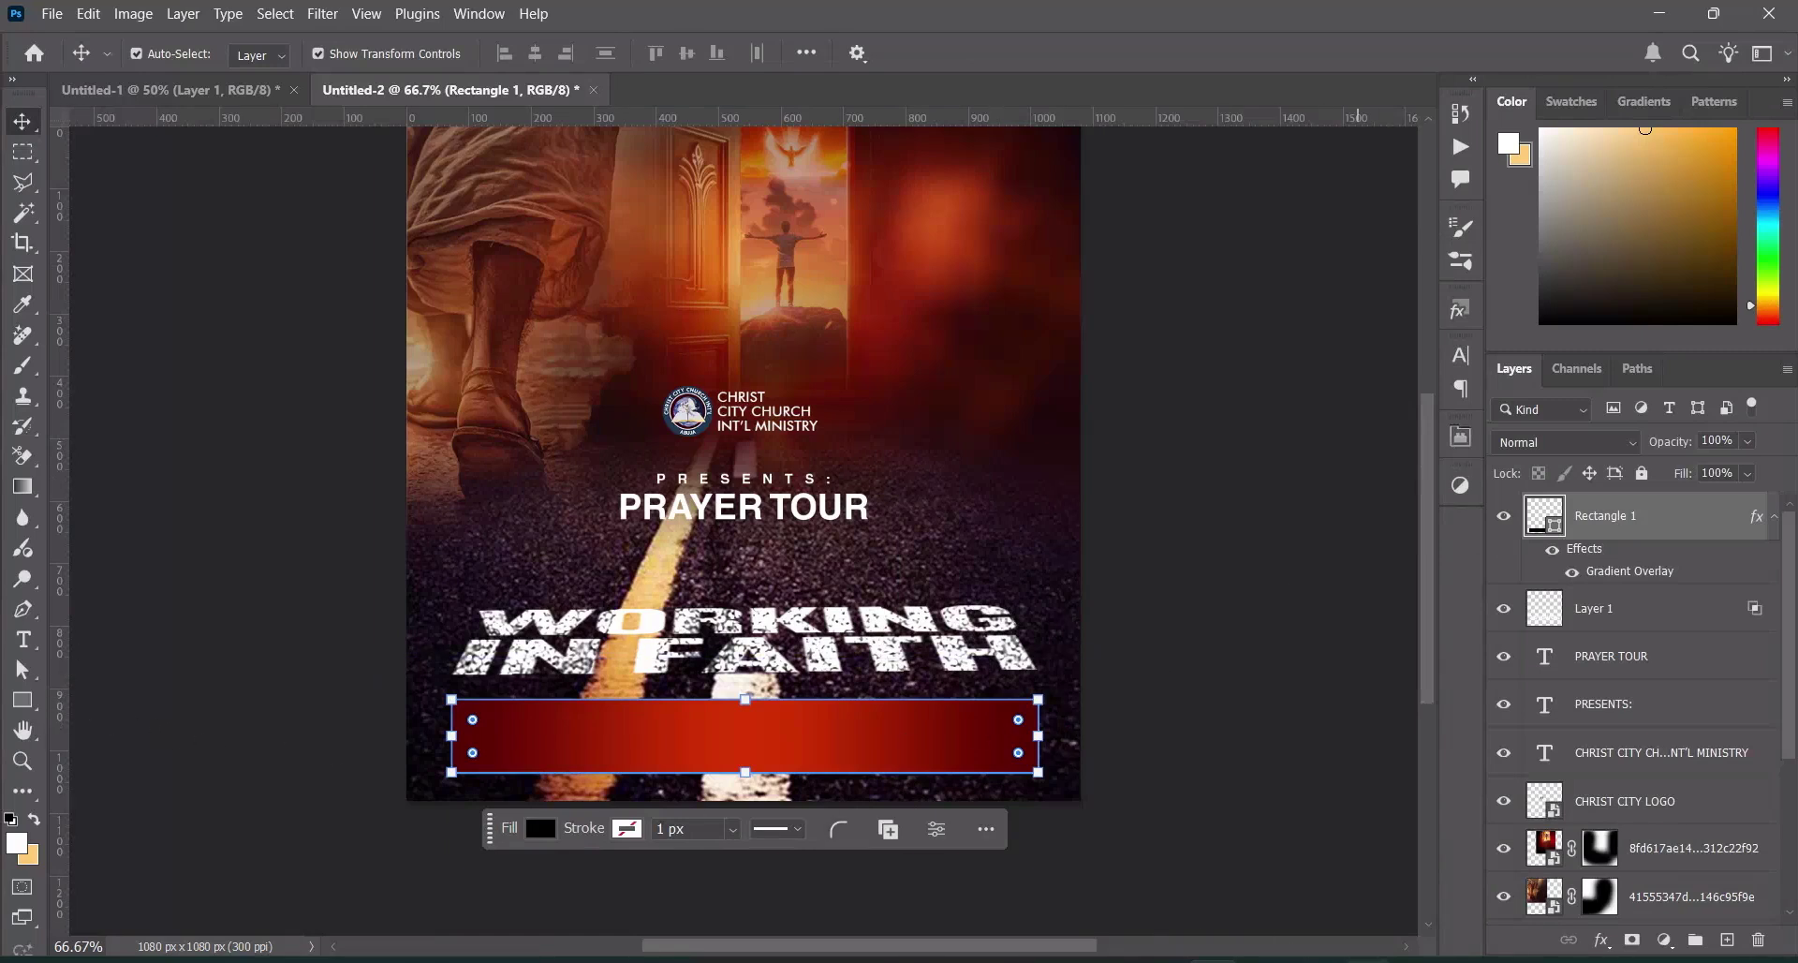
Switch to the Text.txt notes, copy the word "THEME:" and return to the flyer
key(alt+Tab)
drag(316, 499, 265, 498)
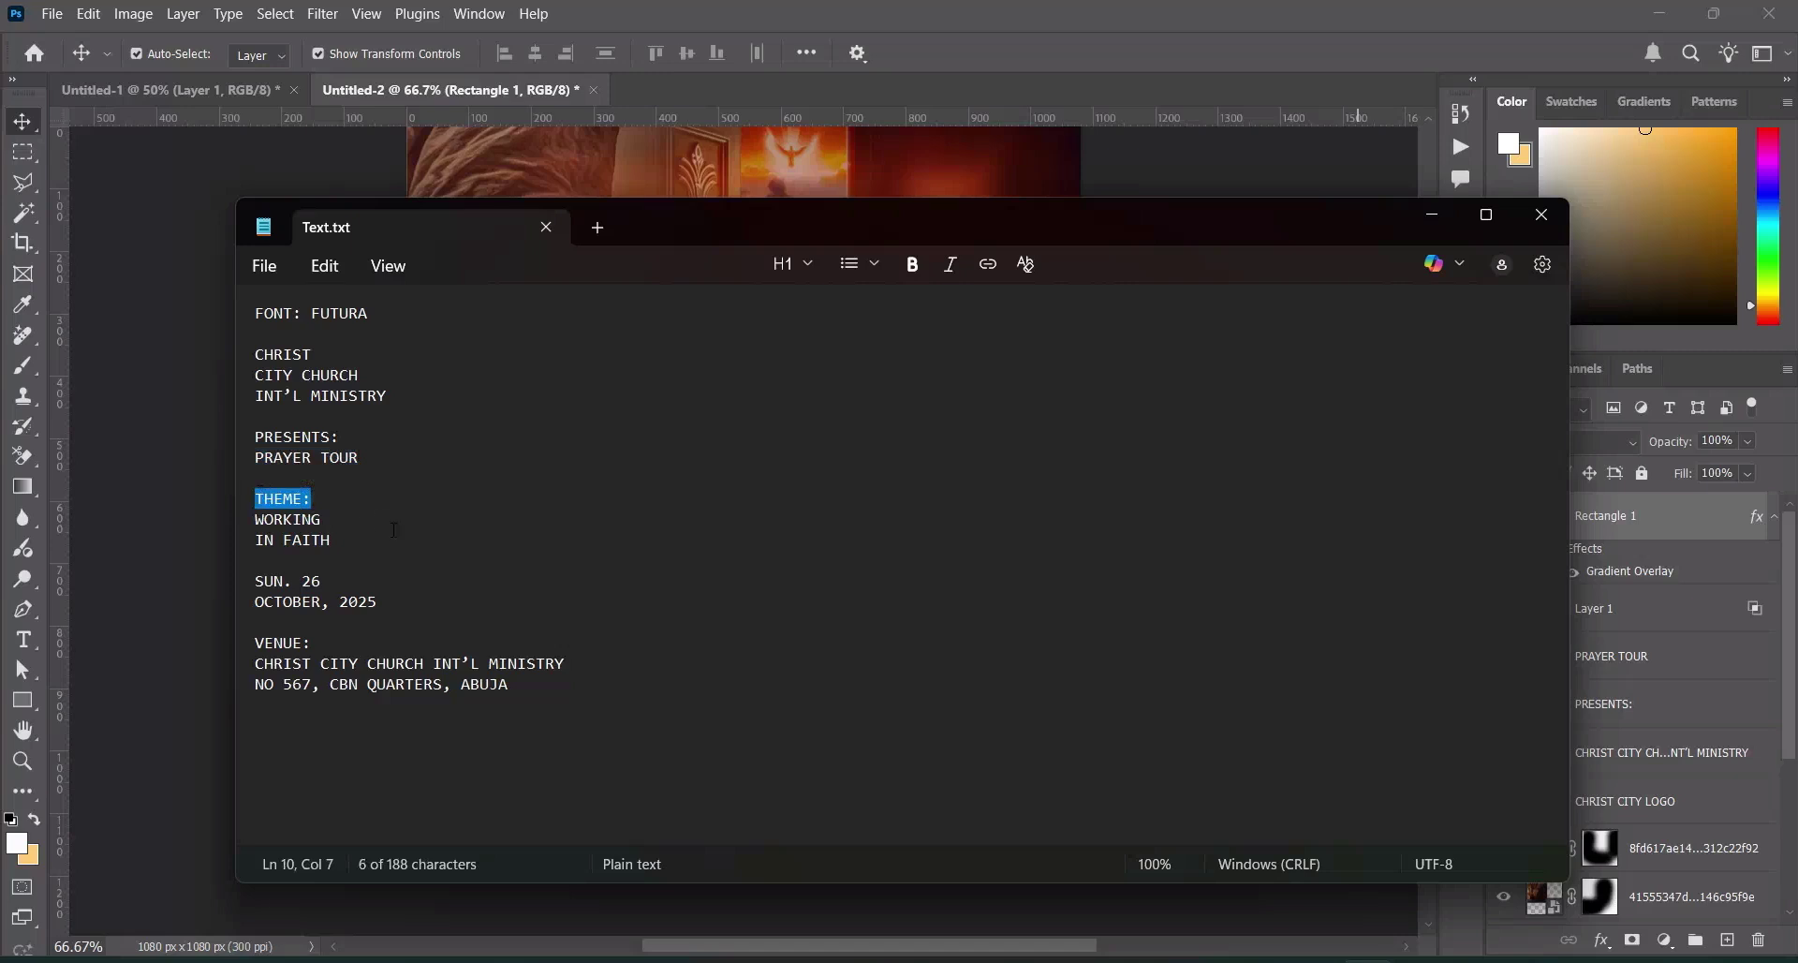
click(1433, 219)
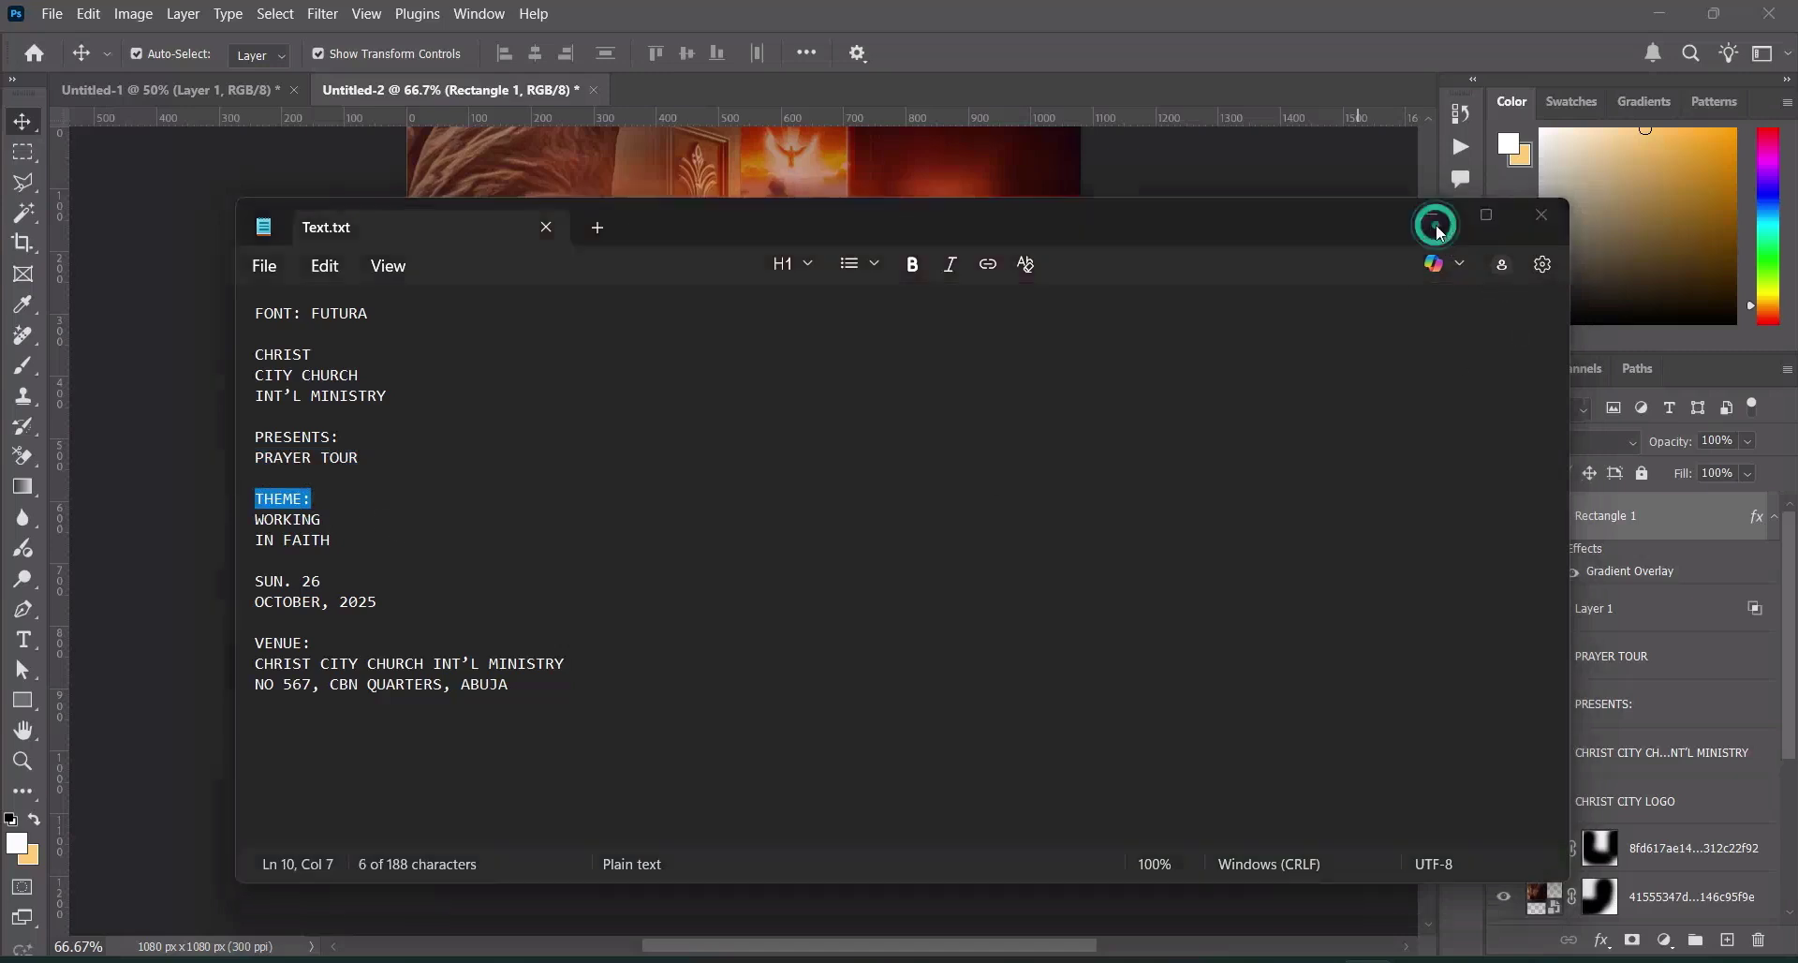
Add a "THEME:" text layer just above the church logo, stacked directly over the PRAYER TOUR layer
click(1772, 527)
click(1611, 563)
click(1611, 612)
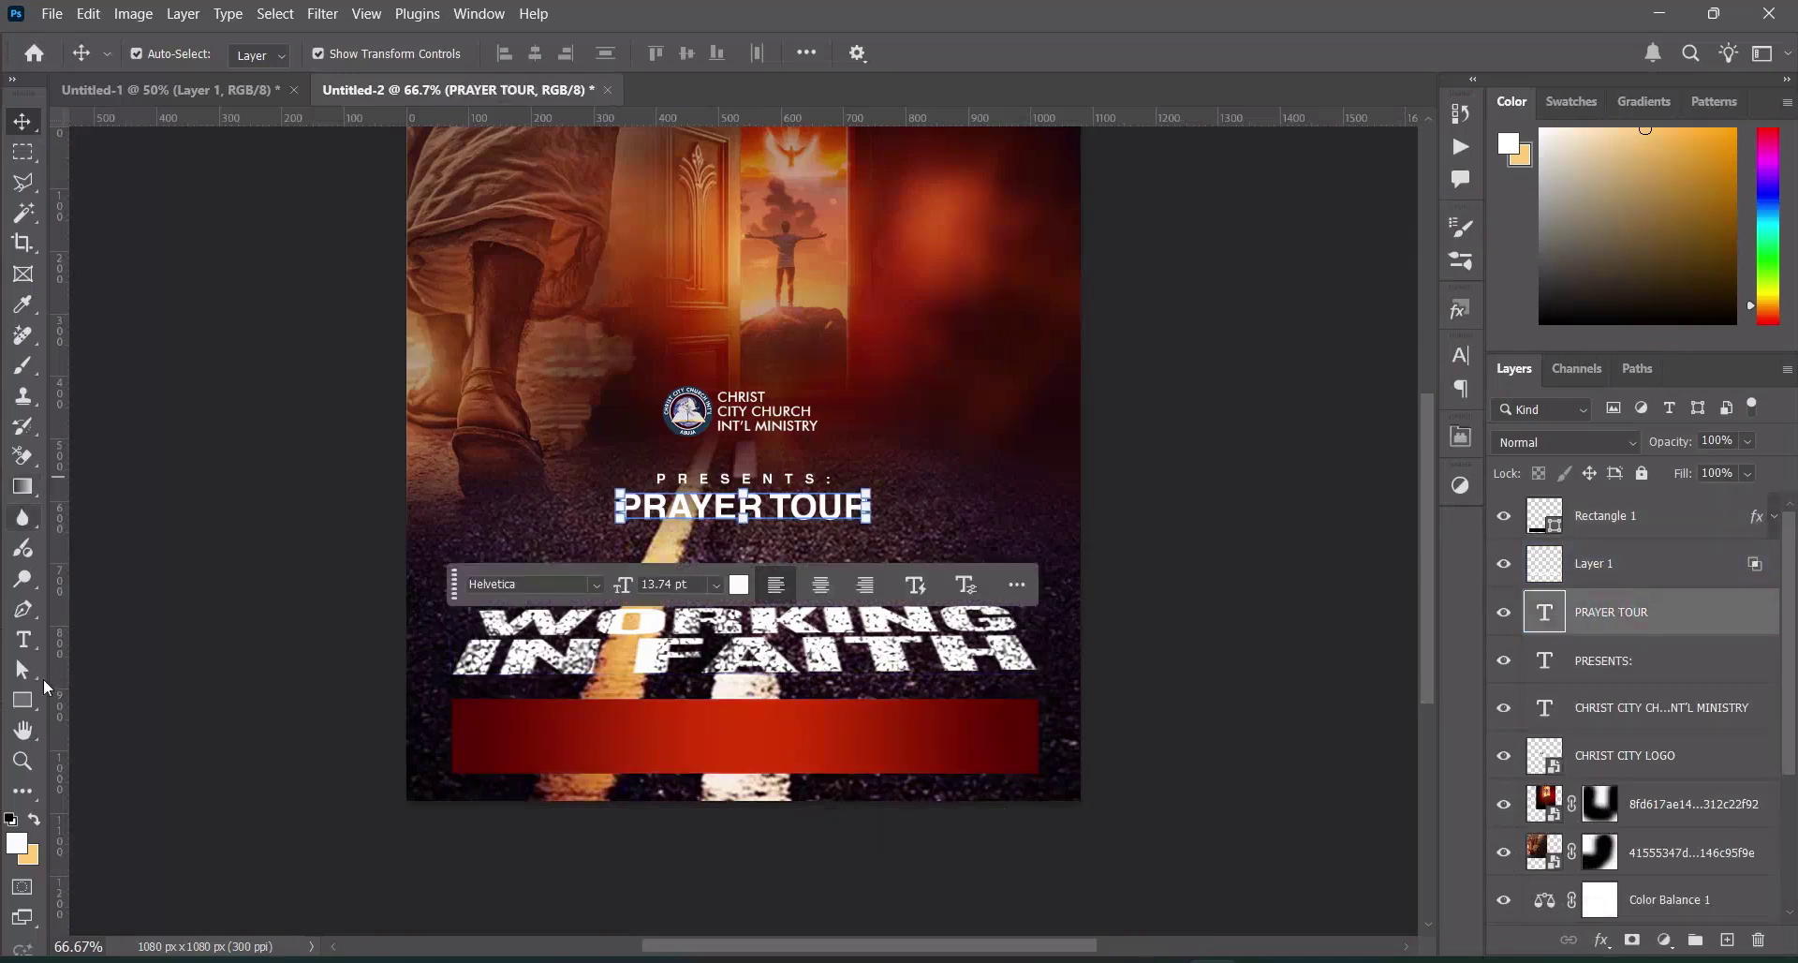
click(23, 640)
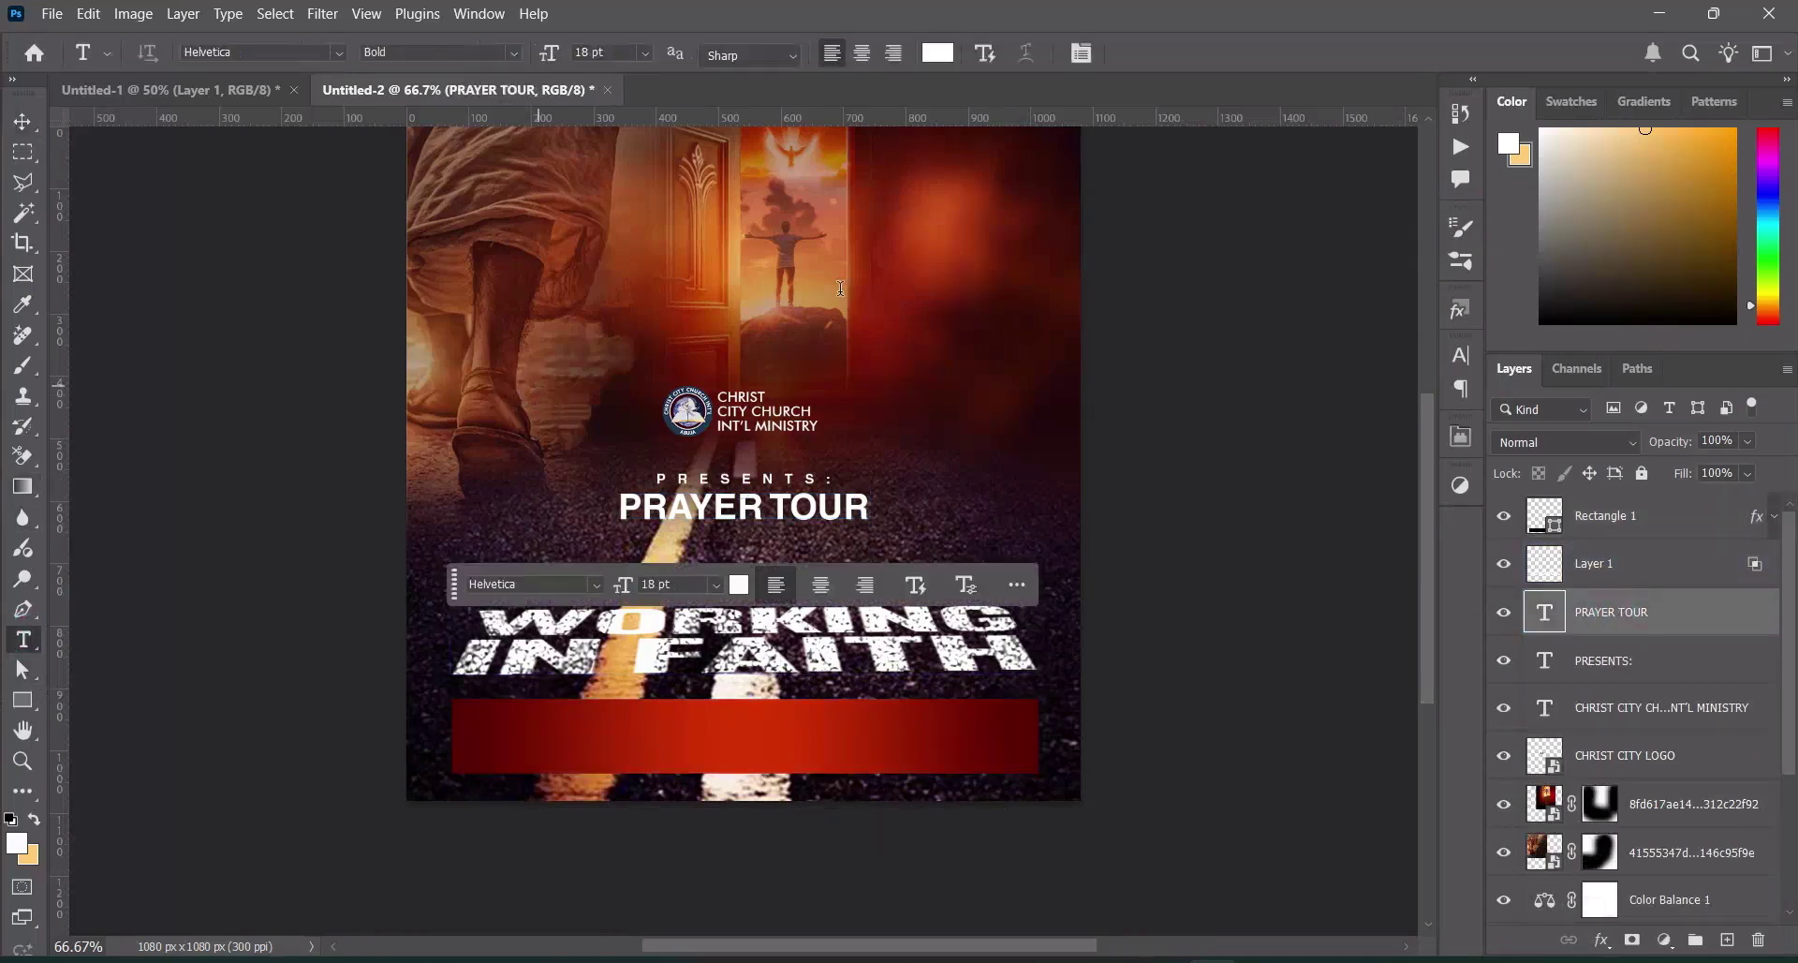
click(538, 382)
text(THEME:)
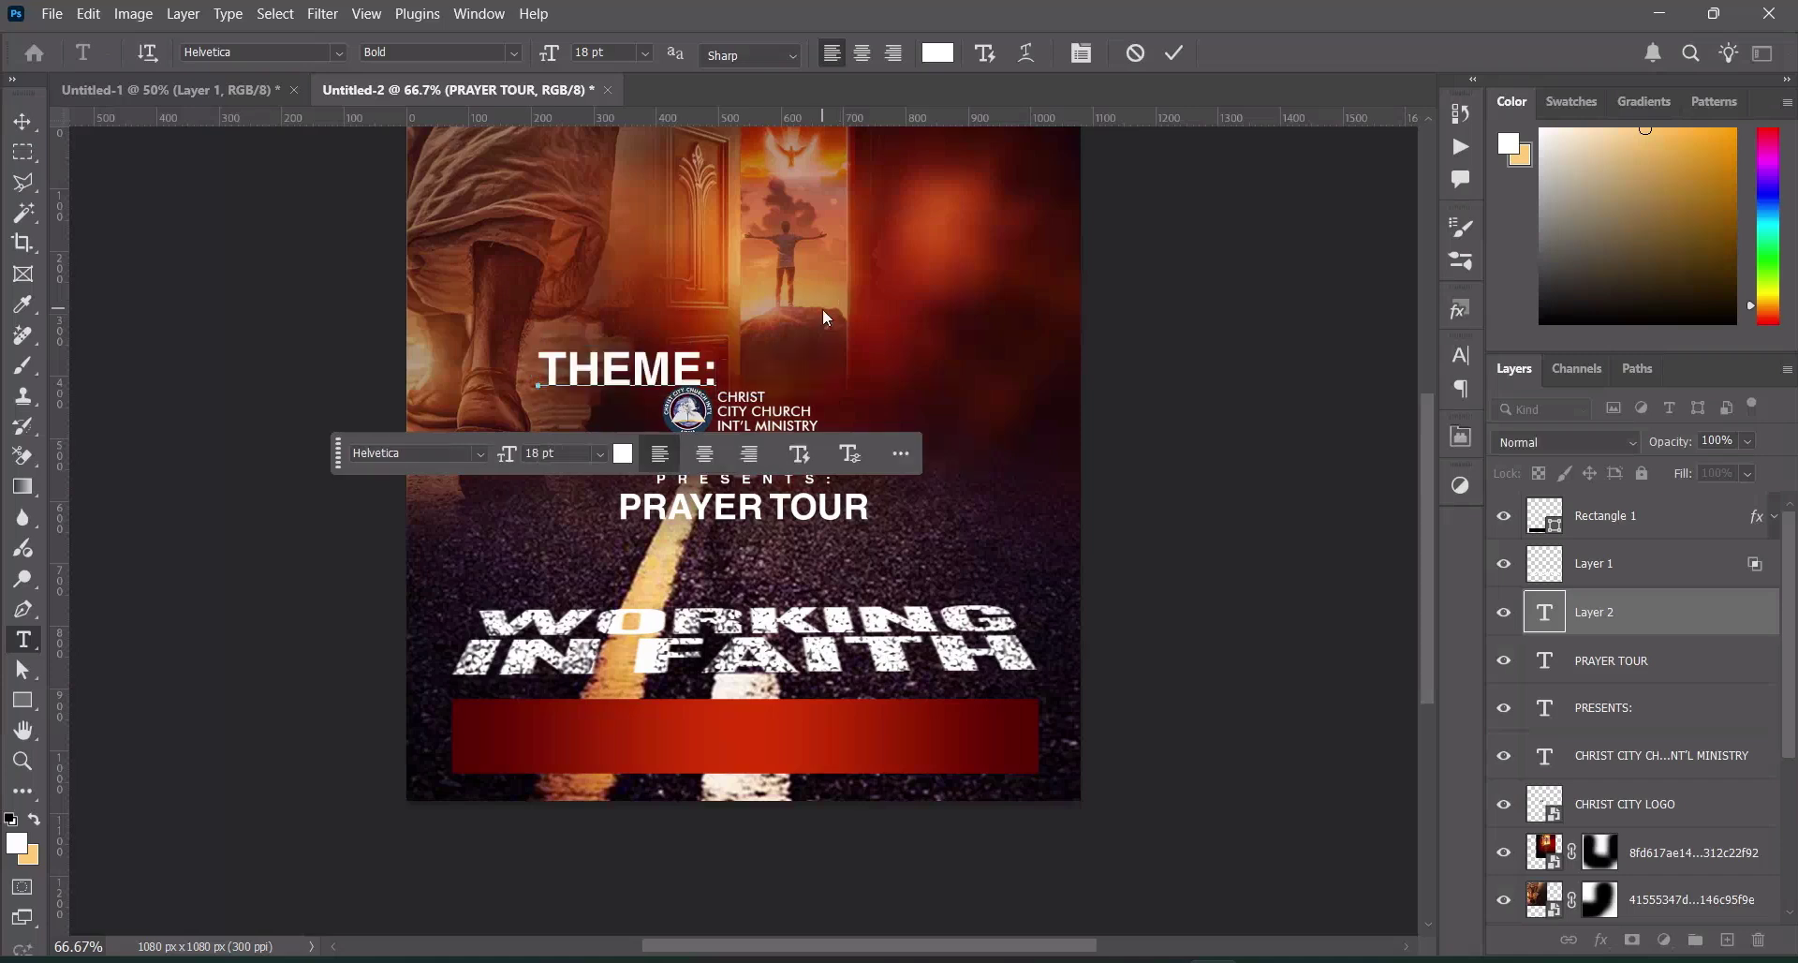
Set the "THEME:" text in Futura Md BT Medium and colour it b12403, sampled from the red bar
click(338, 53)
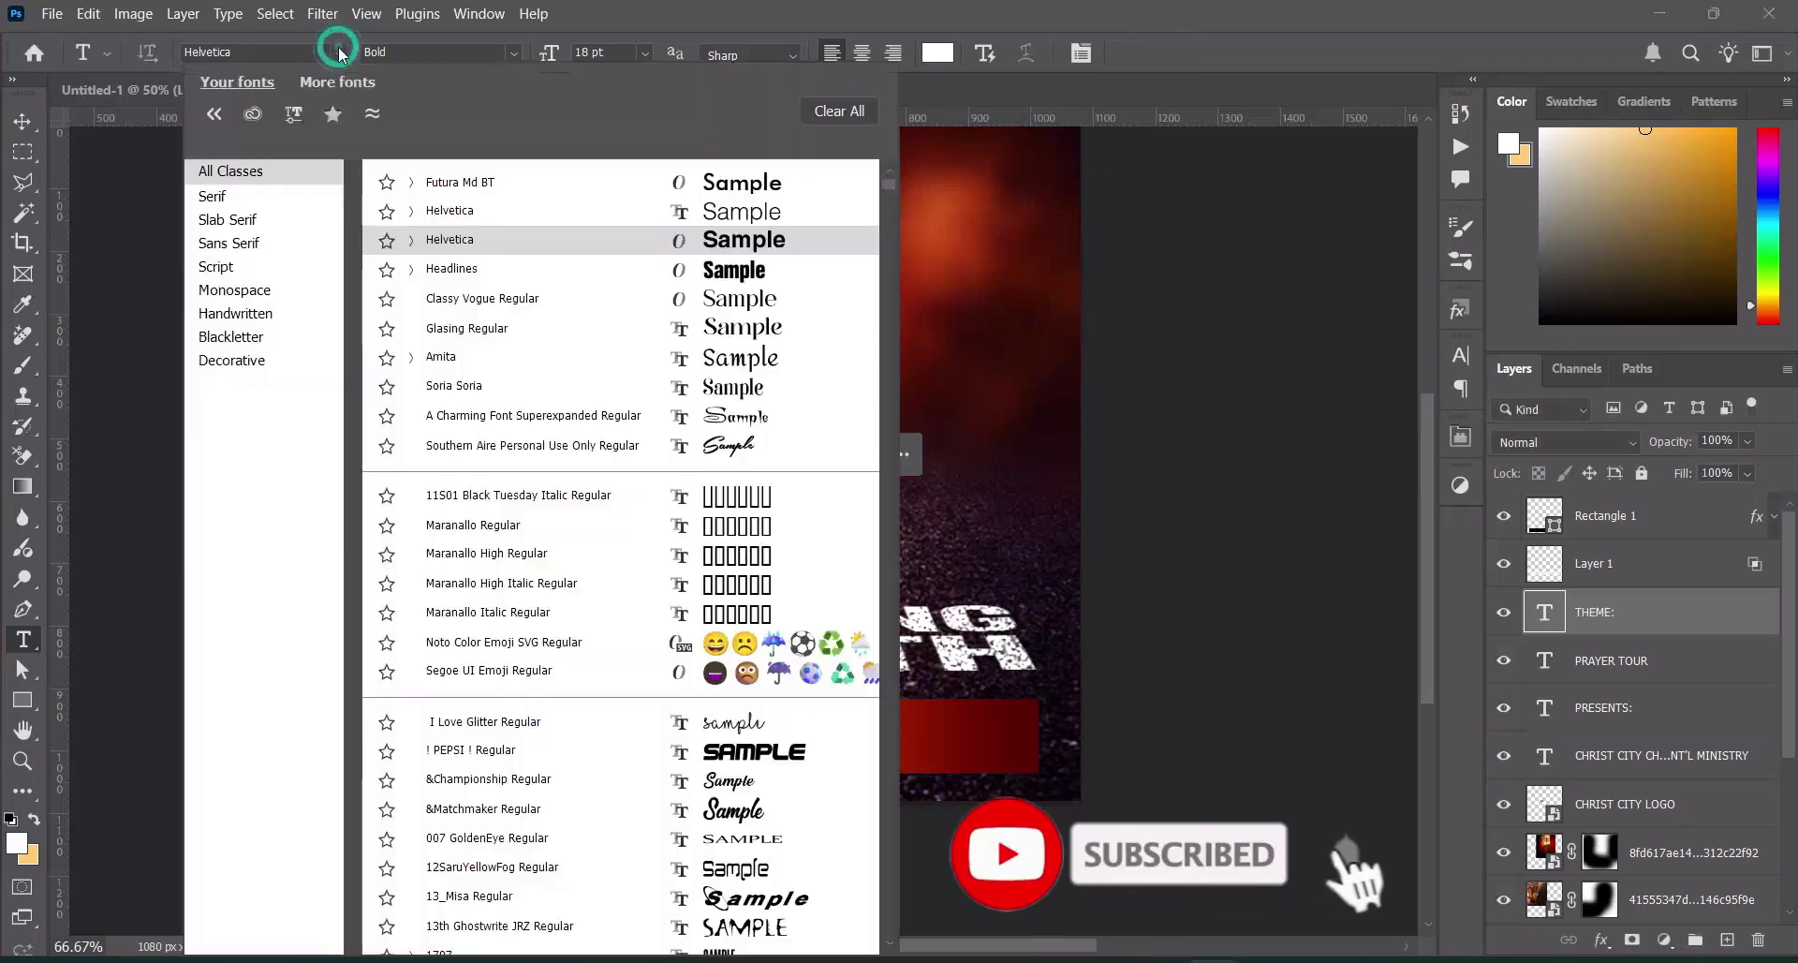
click(468, 182)
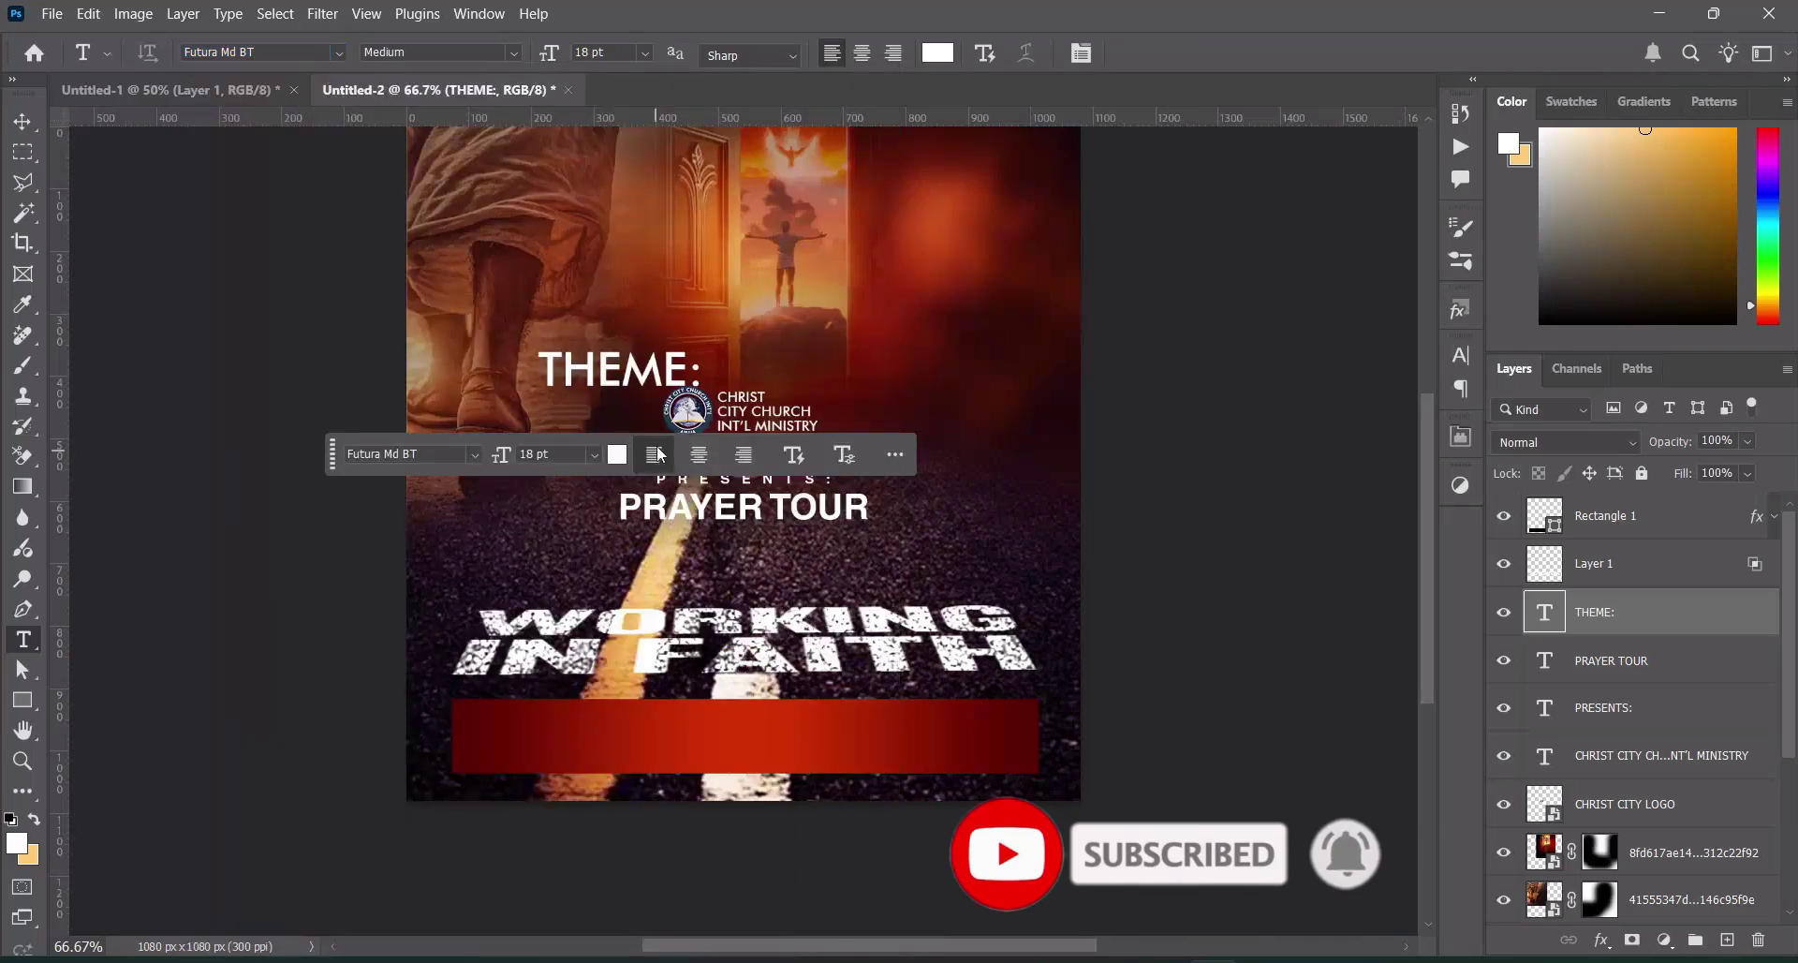
click(617, 454)
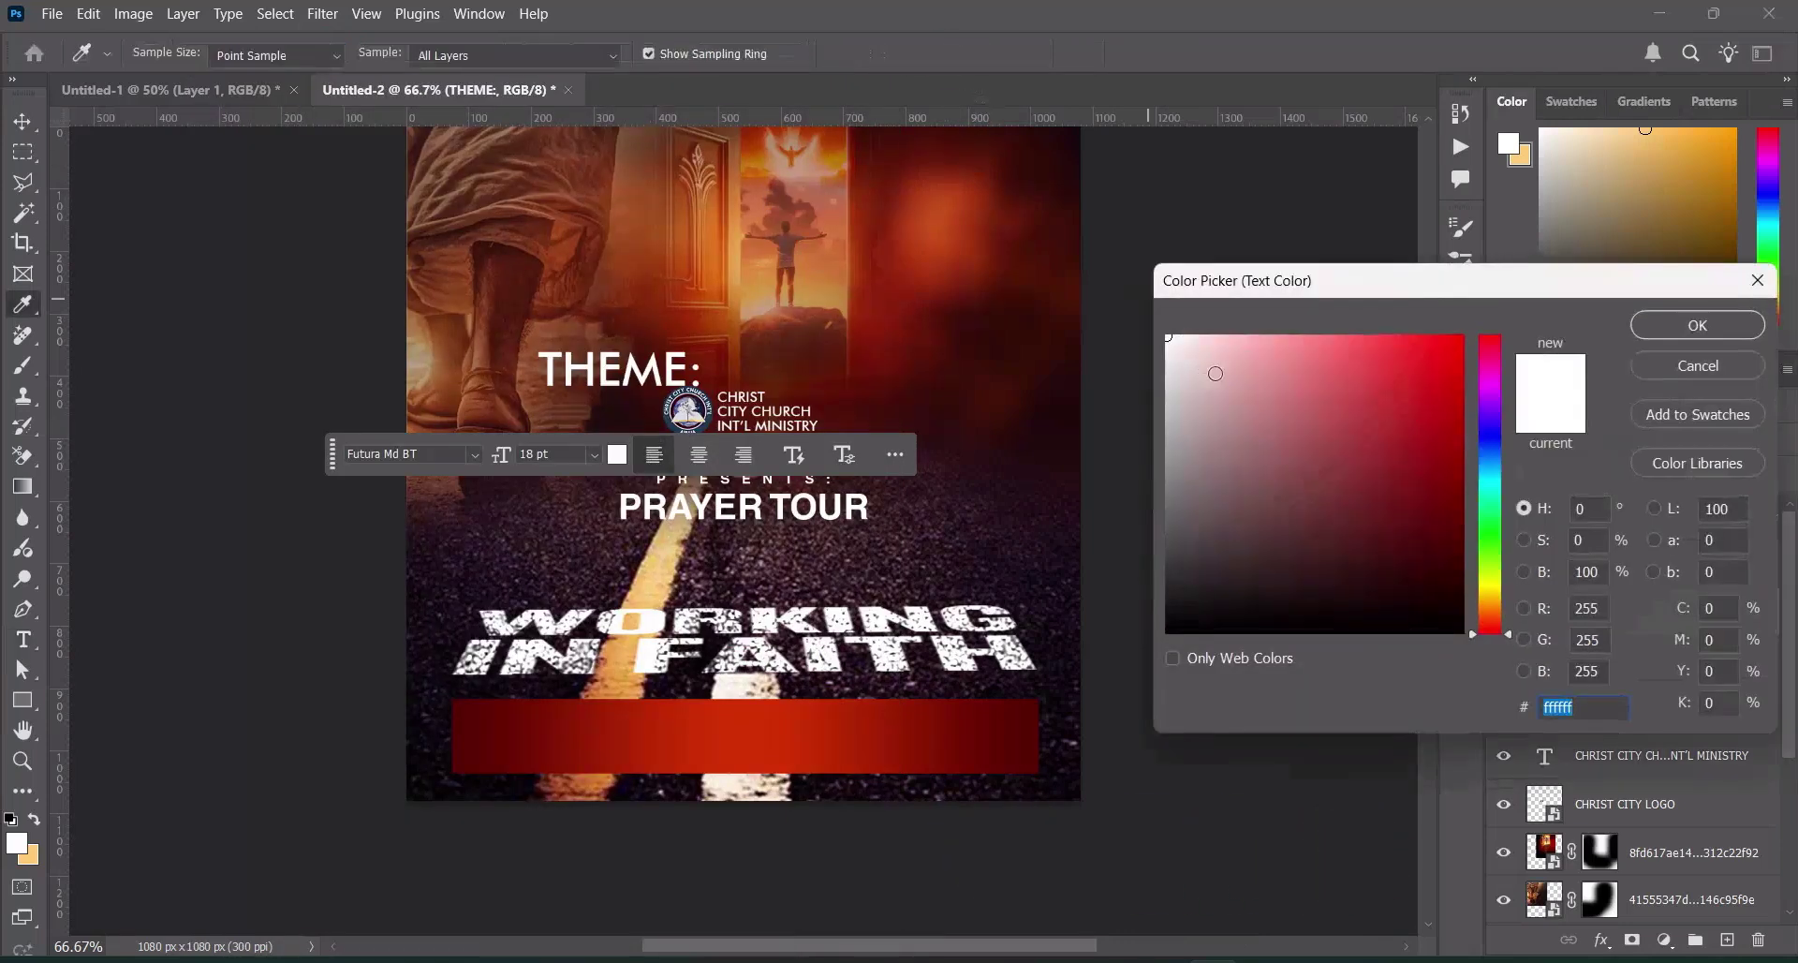
click(856, 738)
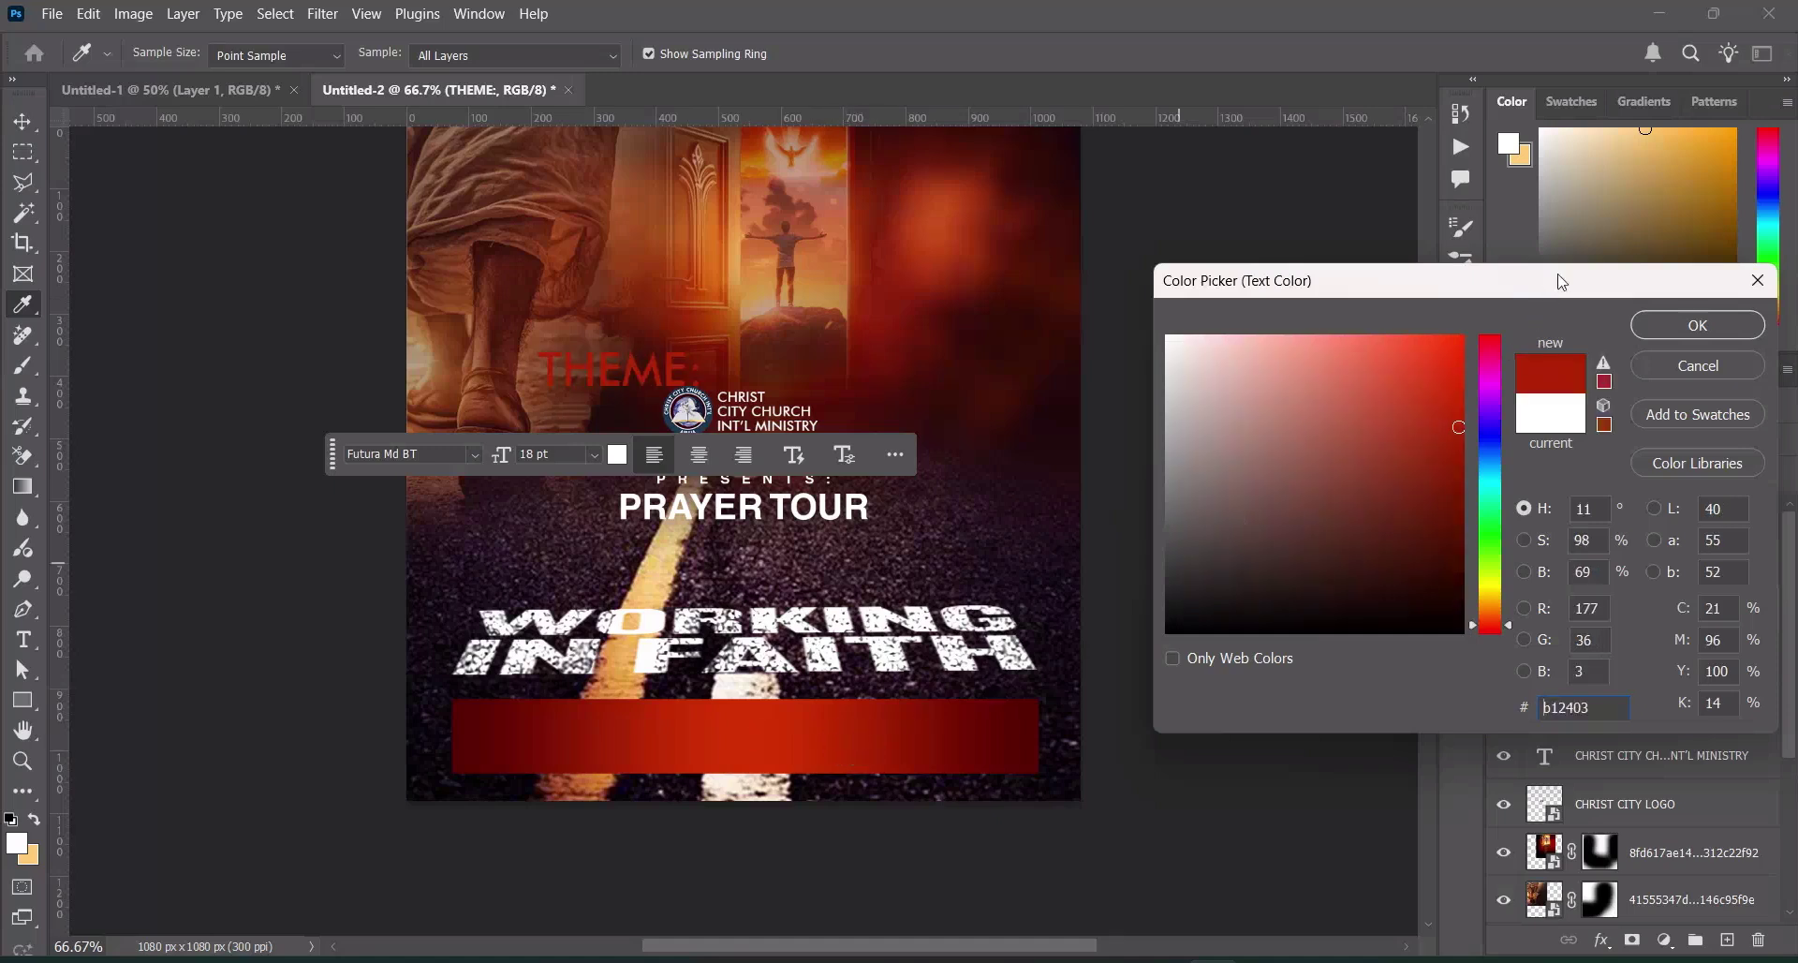
click(1698, 325)
click(22, 121)
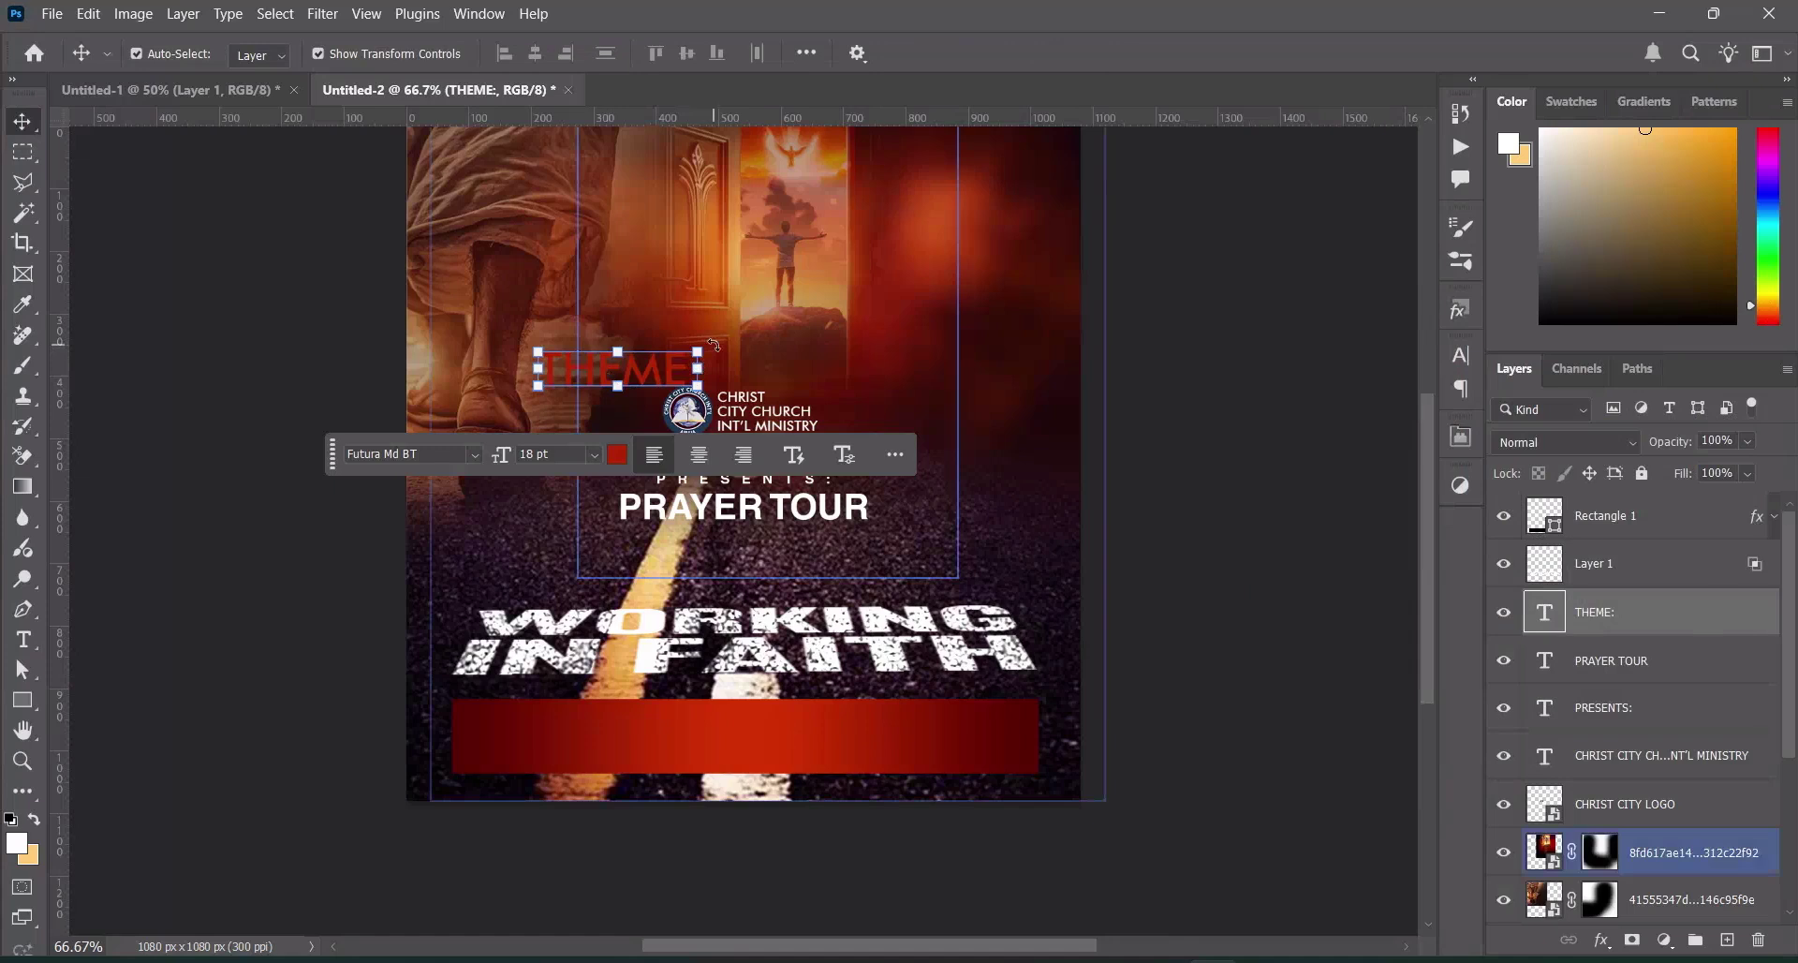
Scale the "THEME:" text down to about 32% and place it just above the start of the WORKING title line
drag(701, 351, 527, 599)
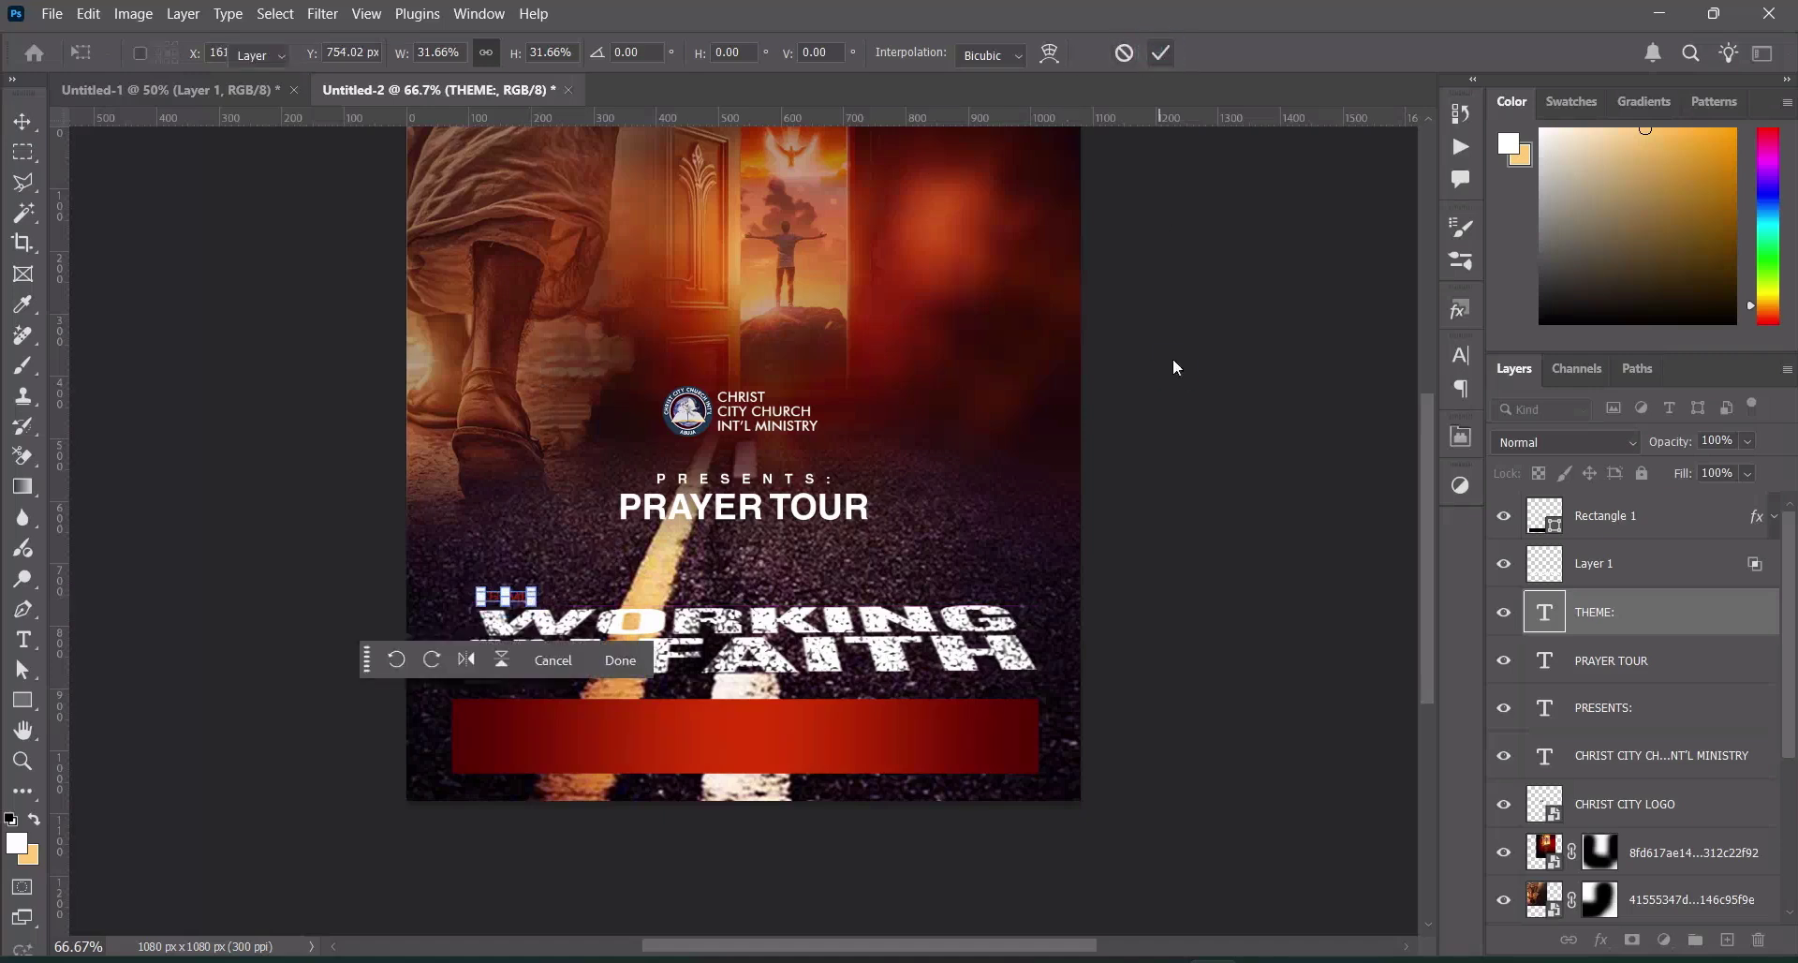
click(1159, 53)
click(1206, 520)
click(524, 599)
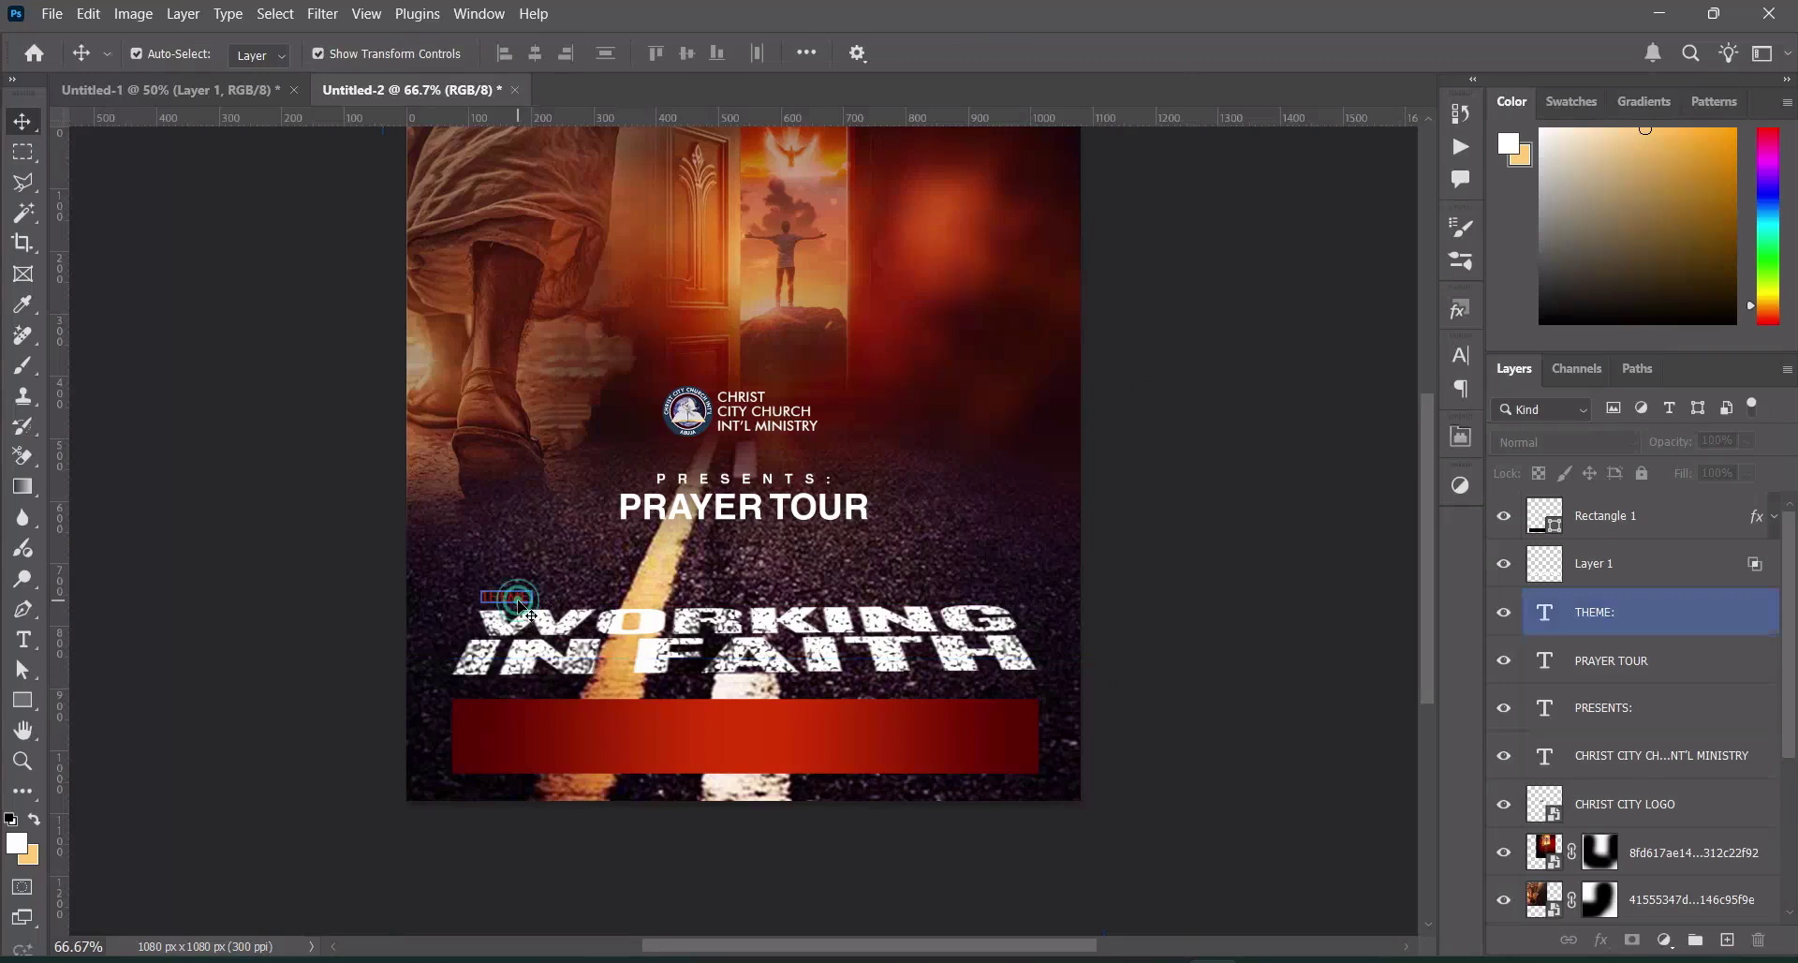
shift+click(782, 626)
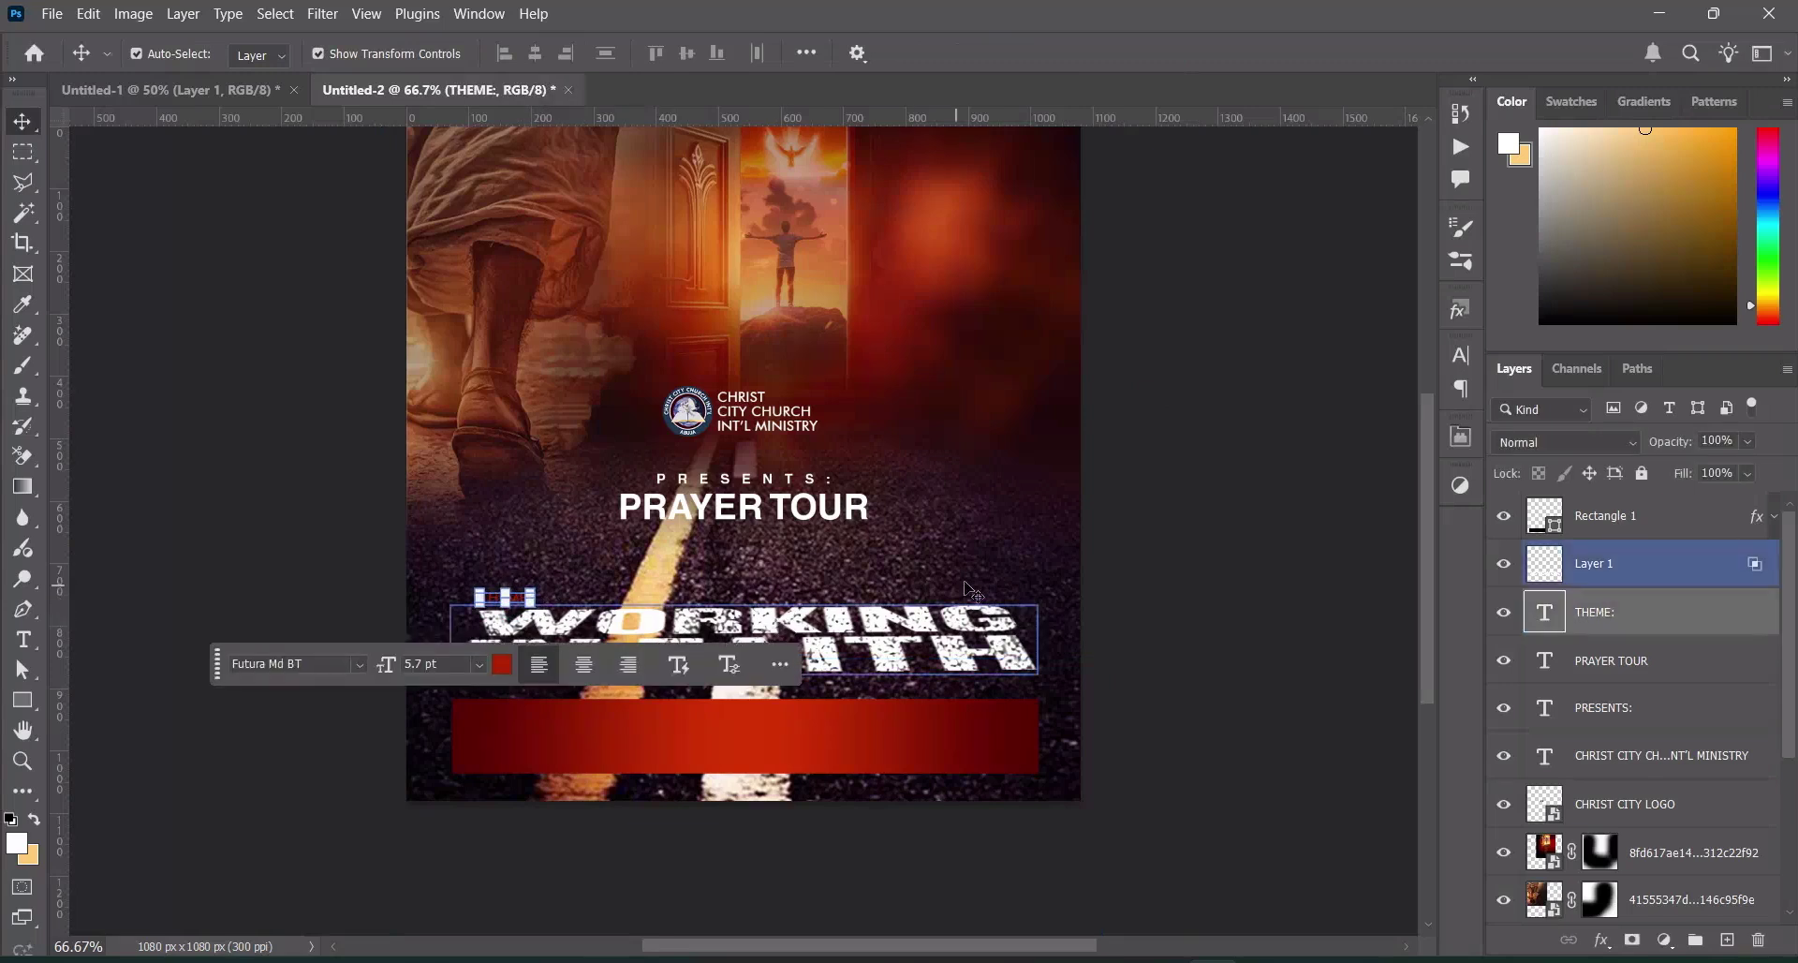
click(1231, 618)
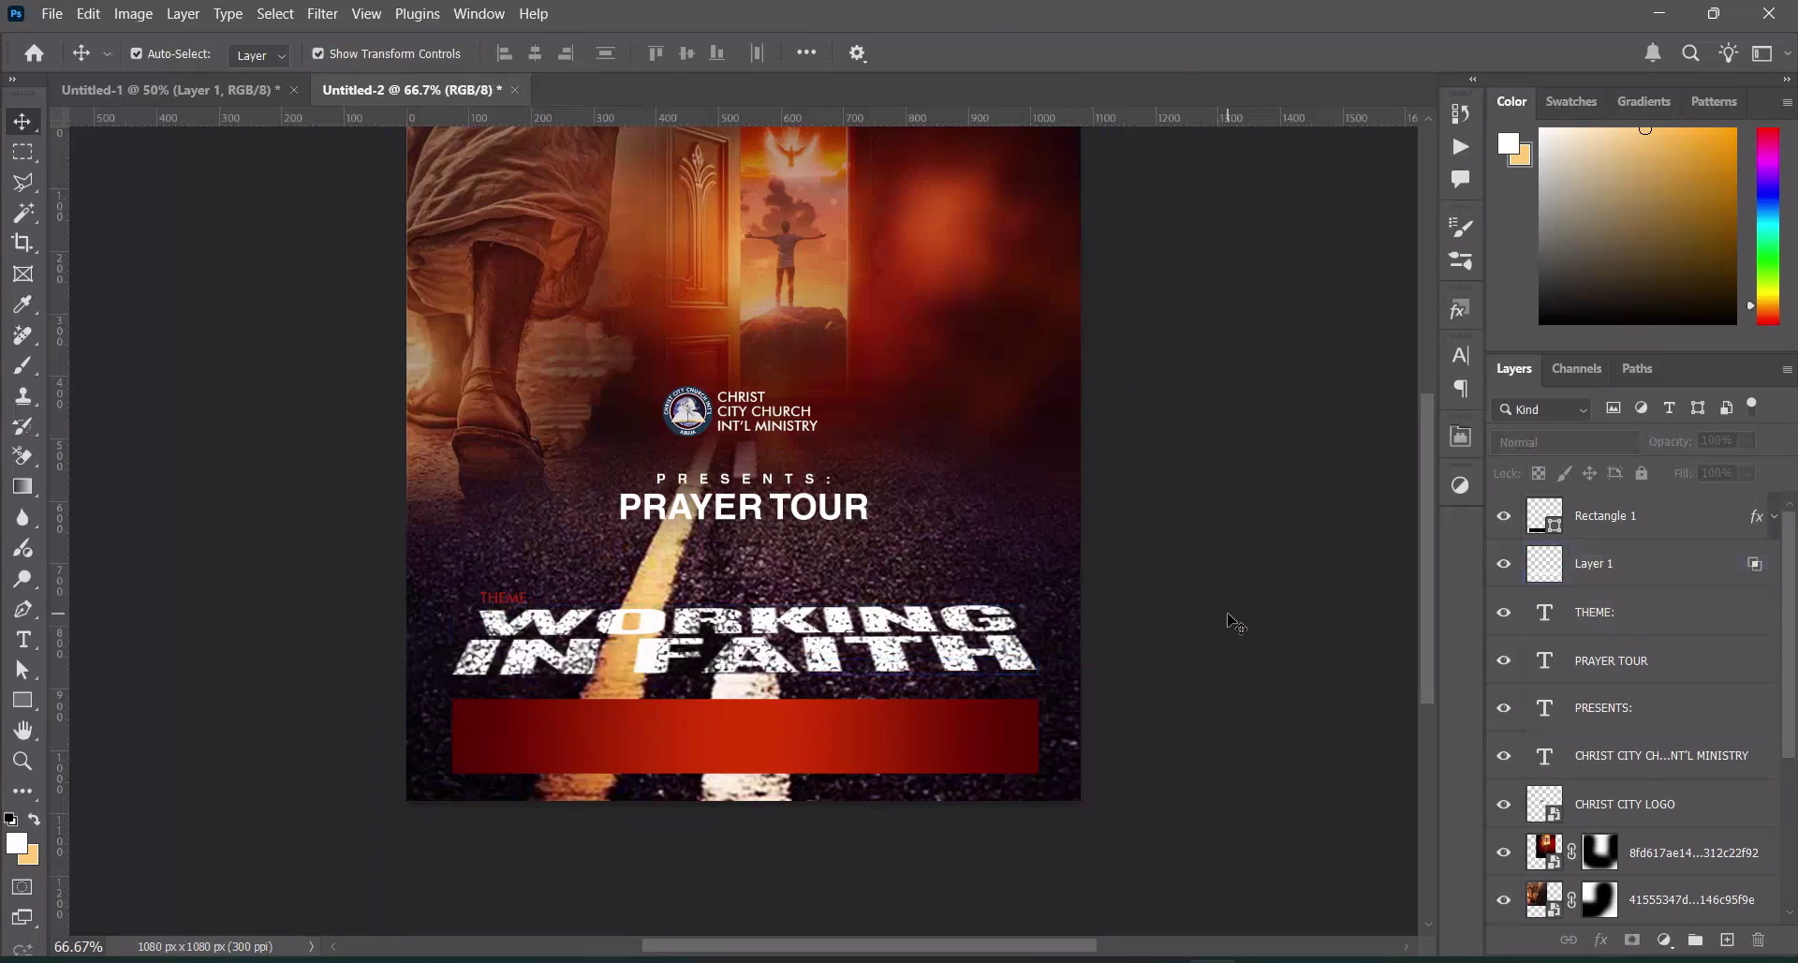
click(974, 623)
click(385, 660)
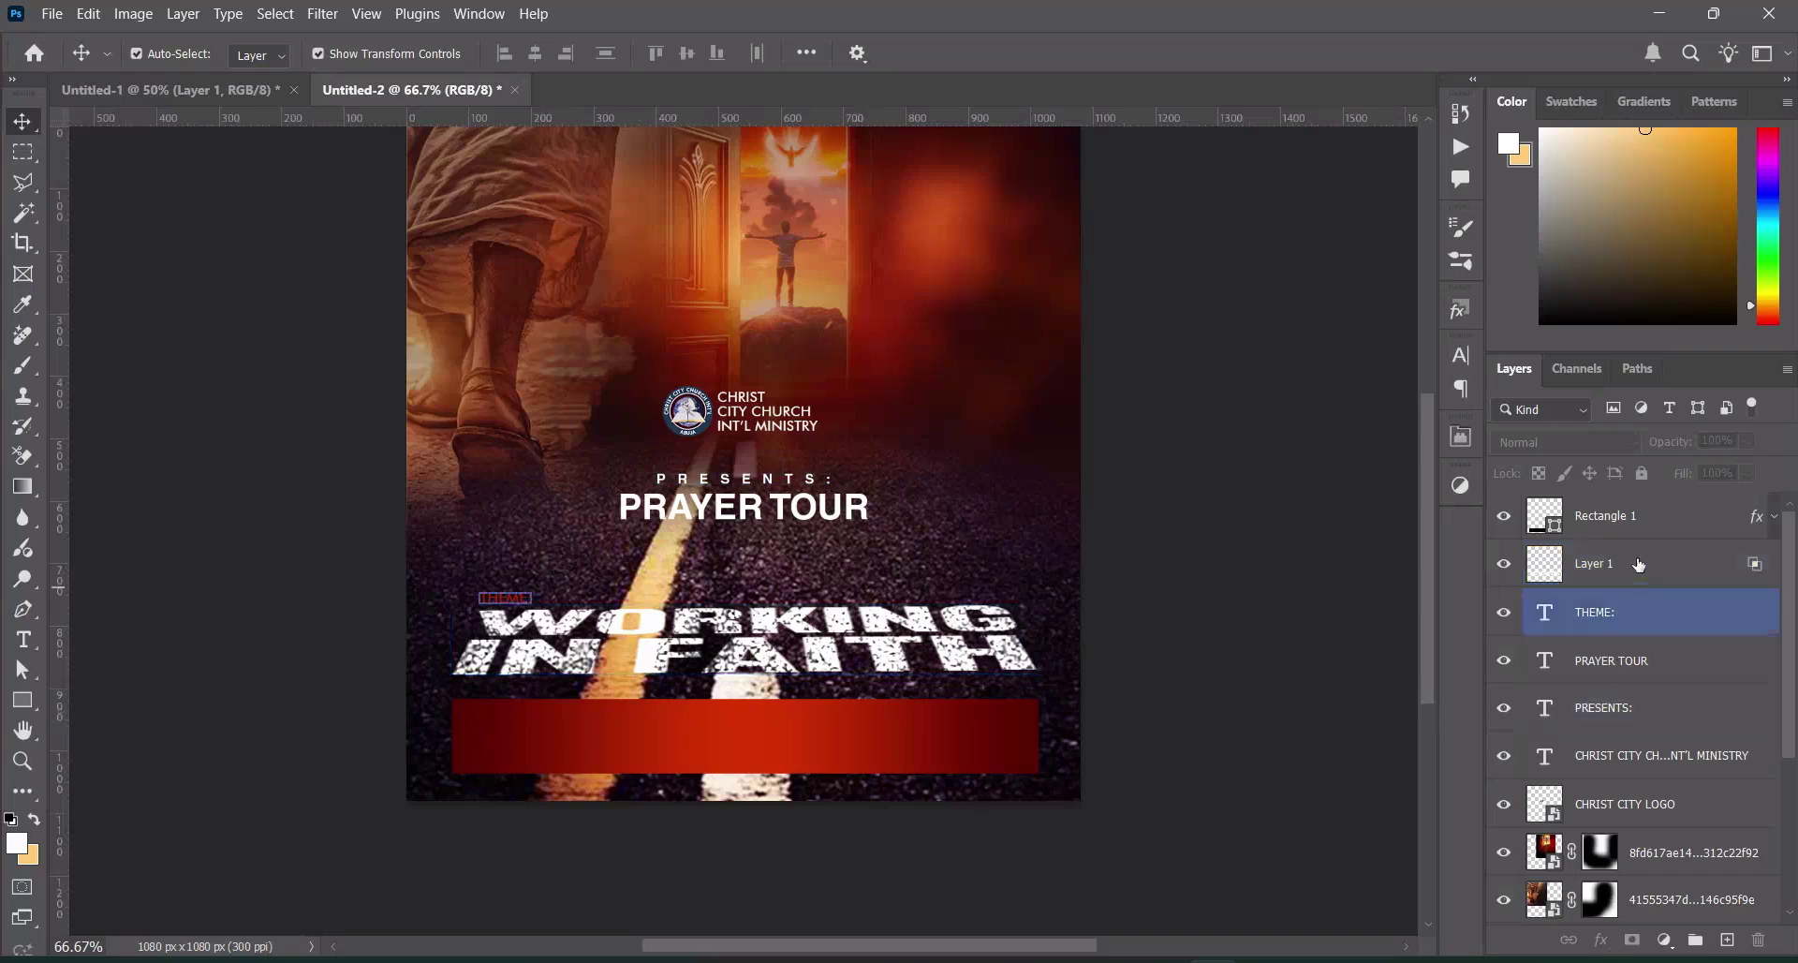
Make Rectangle 1 the active layer, copy "SUN." from the Text.txt notes and return to the flyer
click(1622, 515)
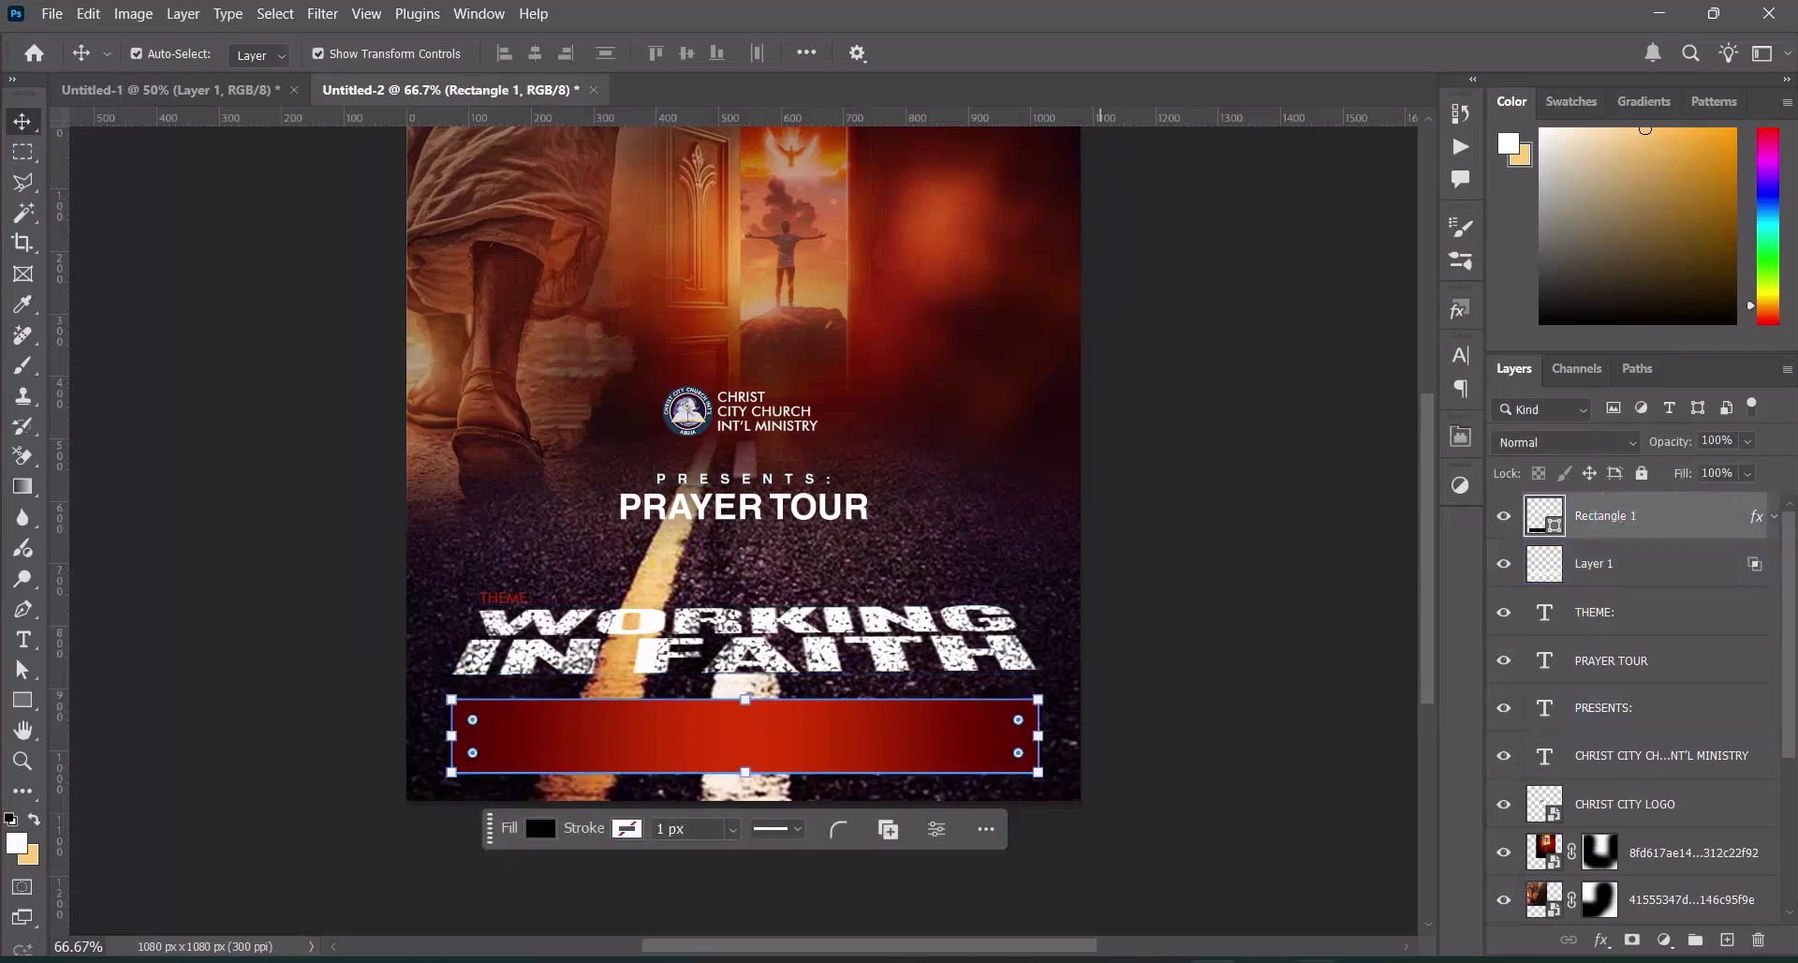
key(alt+Tab)
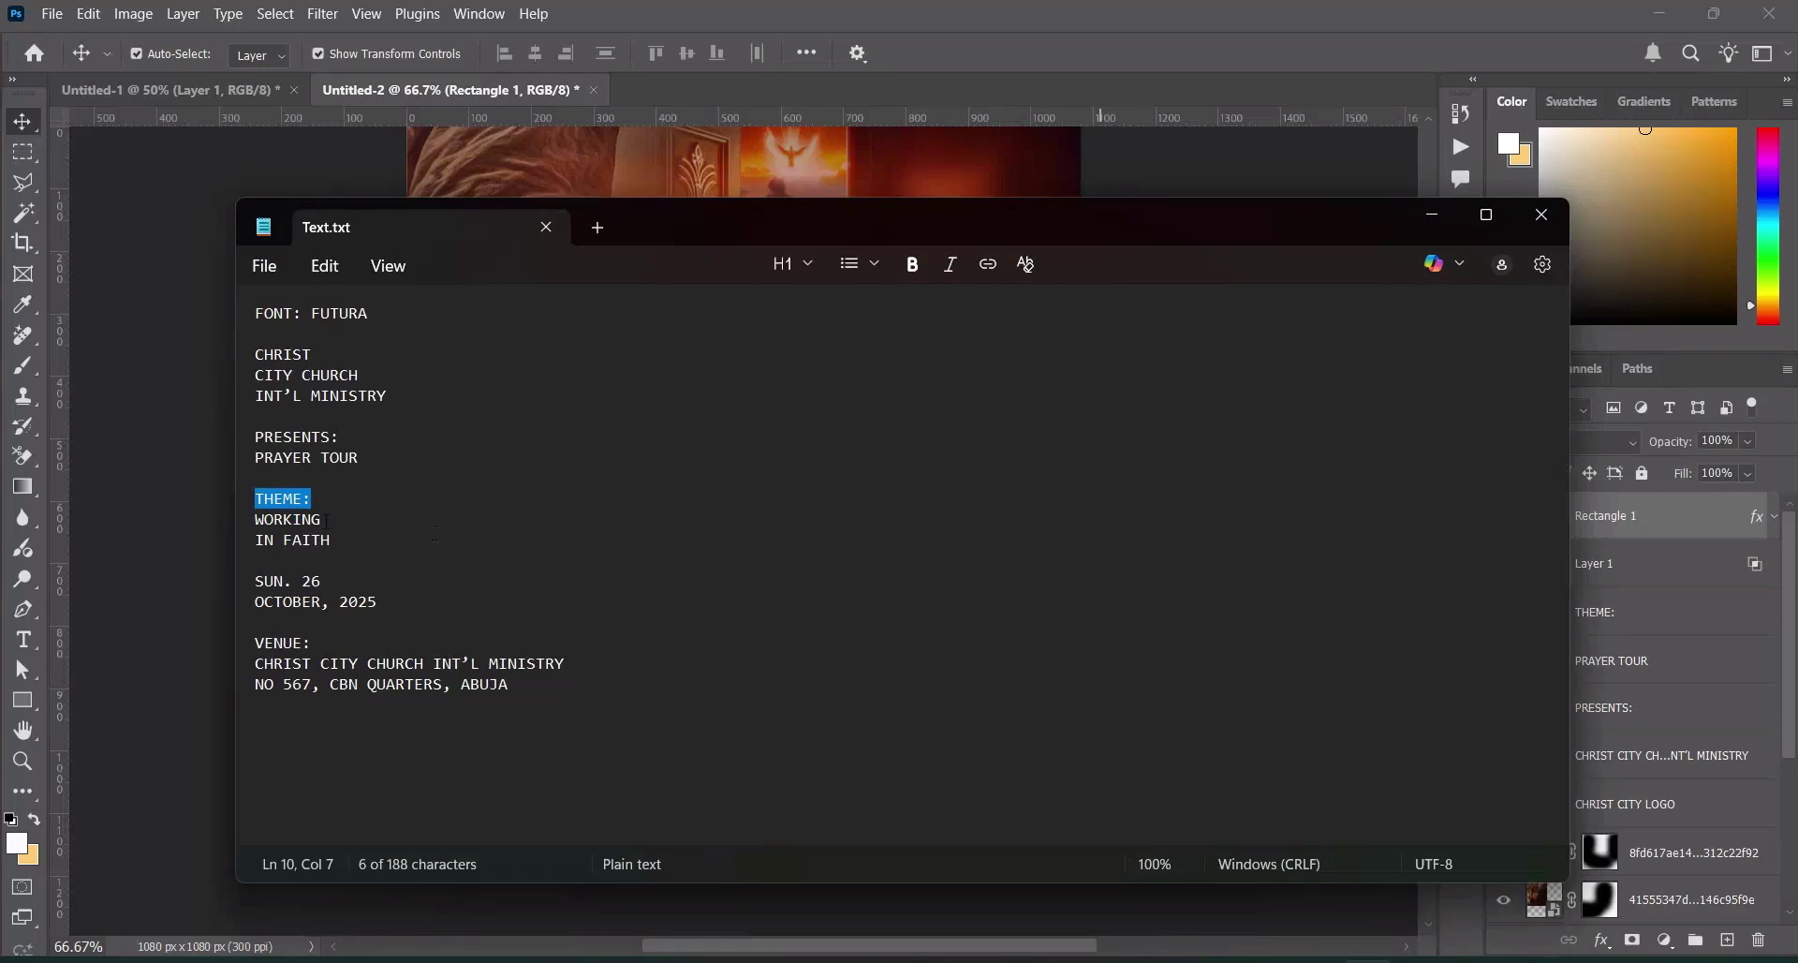
drag(325, 519, 264, 519)
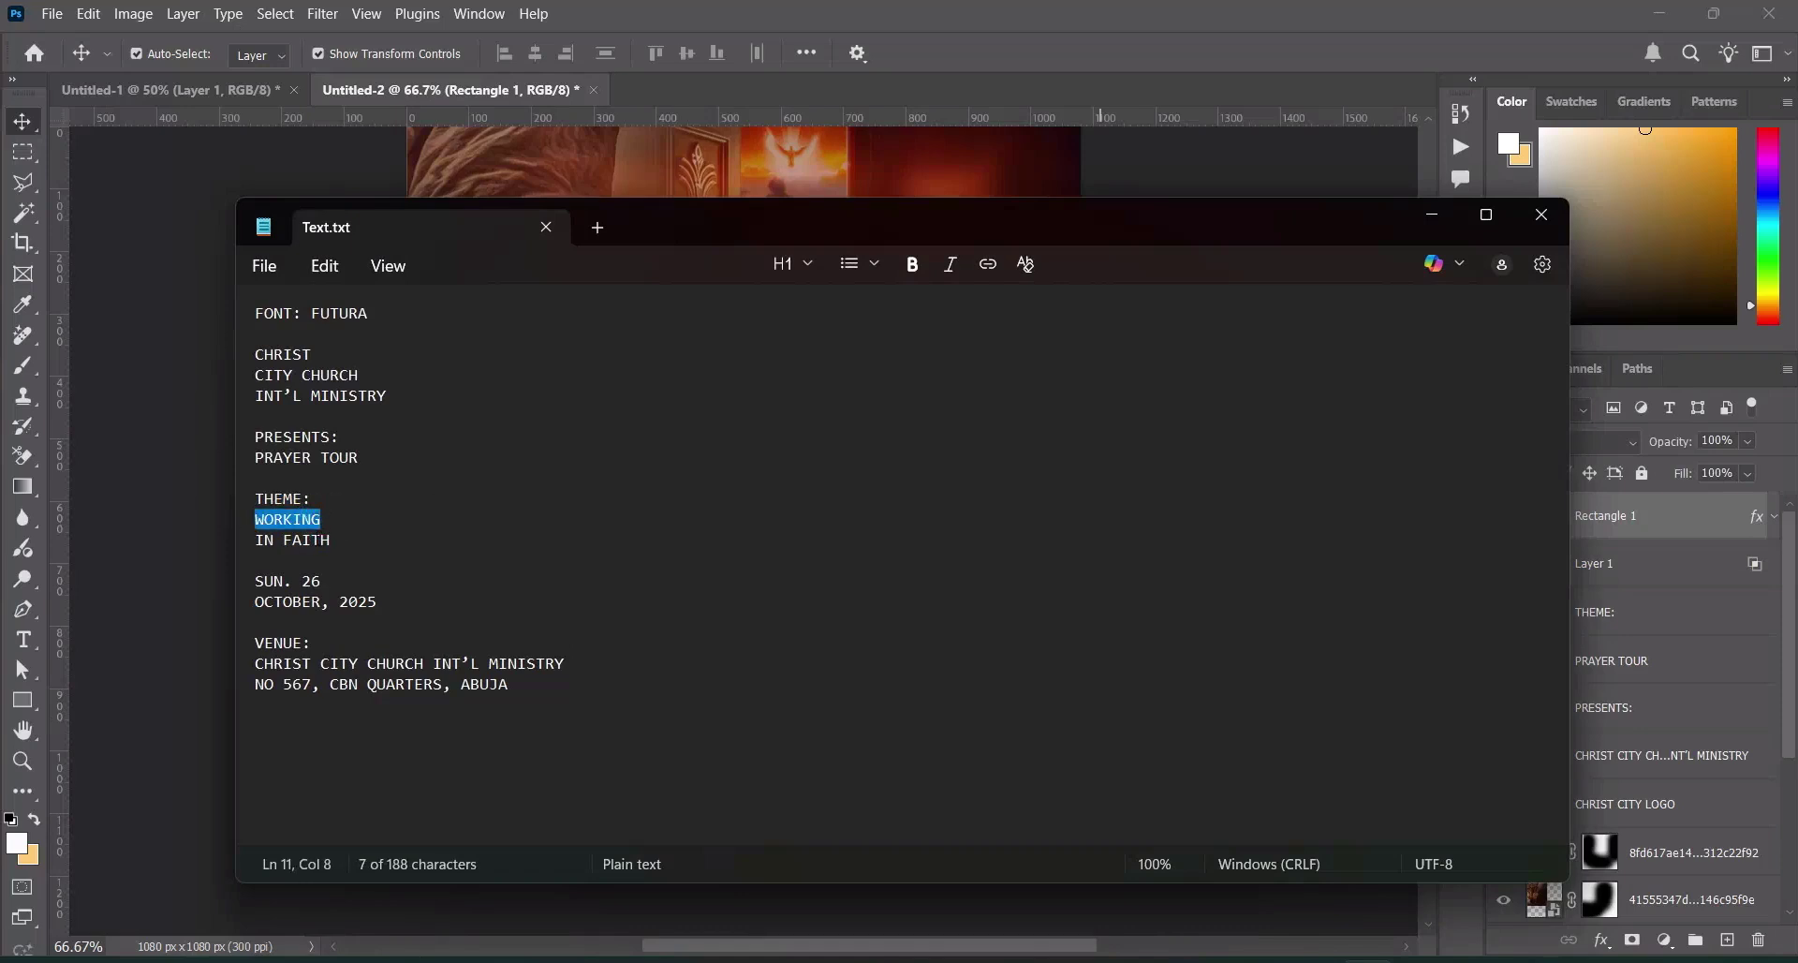
drag(294, 581, 256, 580)
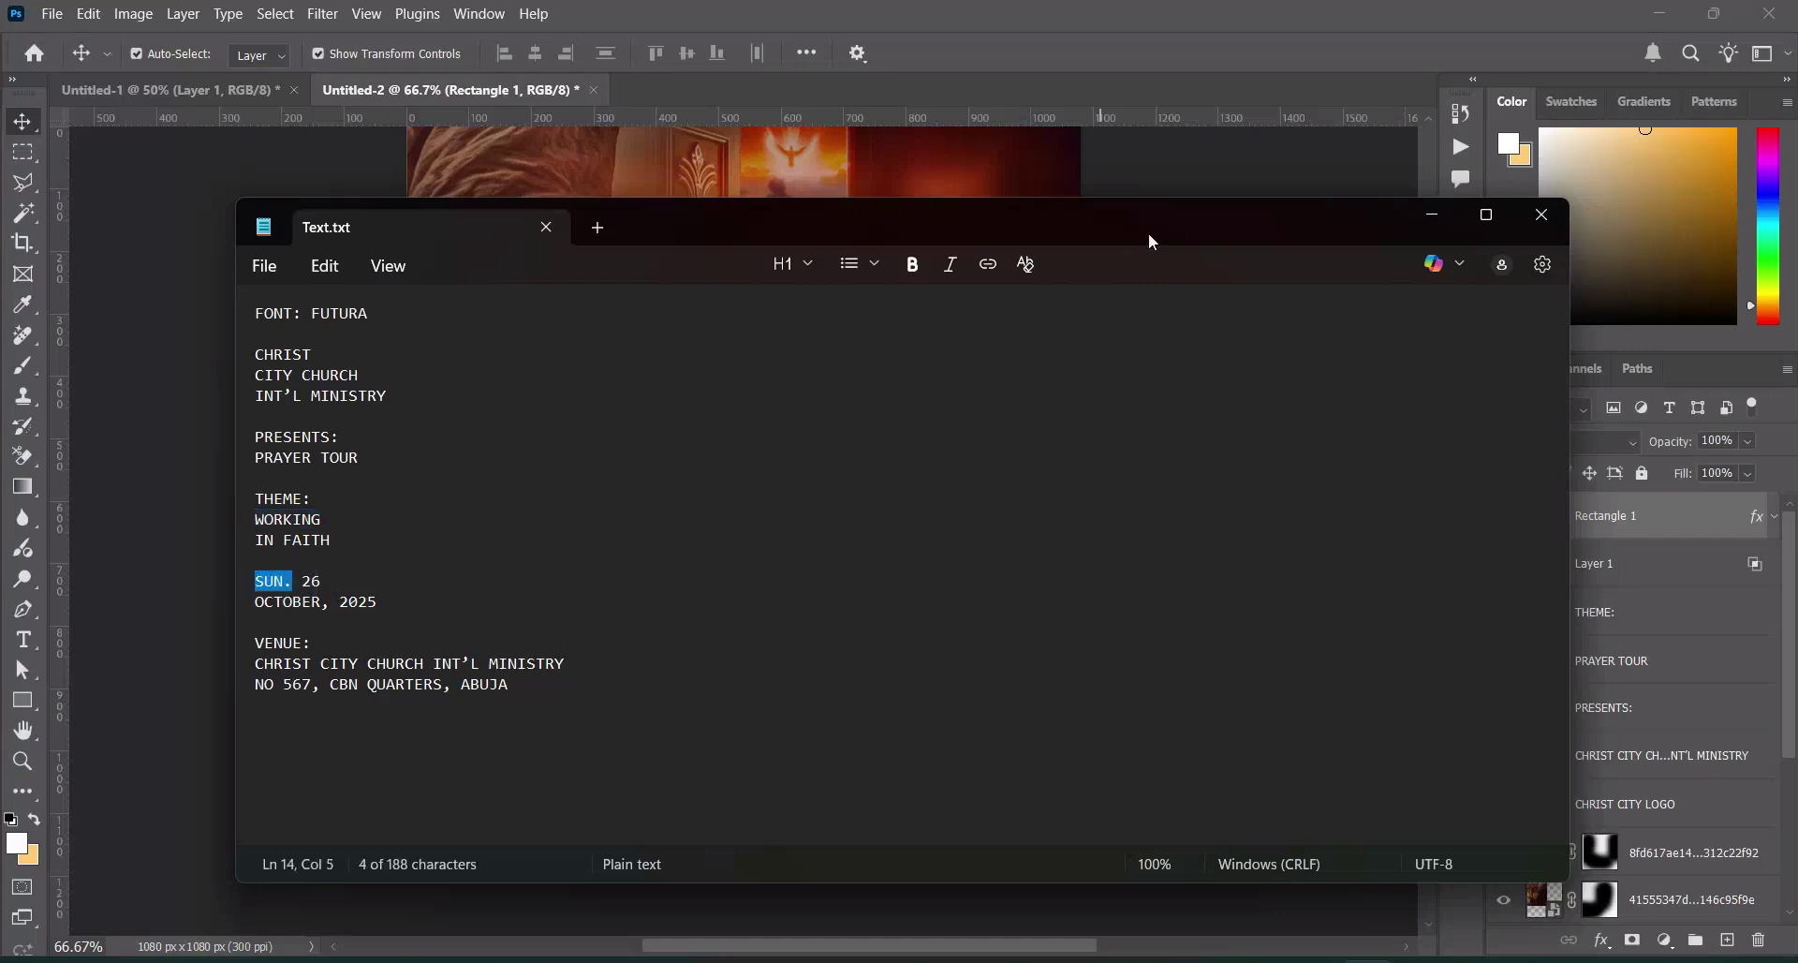
click(1431, 214)
Add a "SUN." text layer directly above Rectangle 1 in the stack, placed beside PRAYER TOUR
click(24, 641)
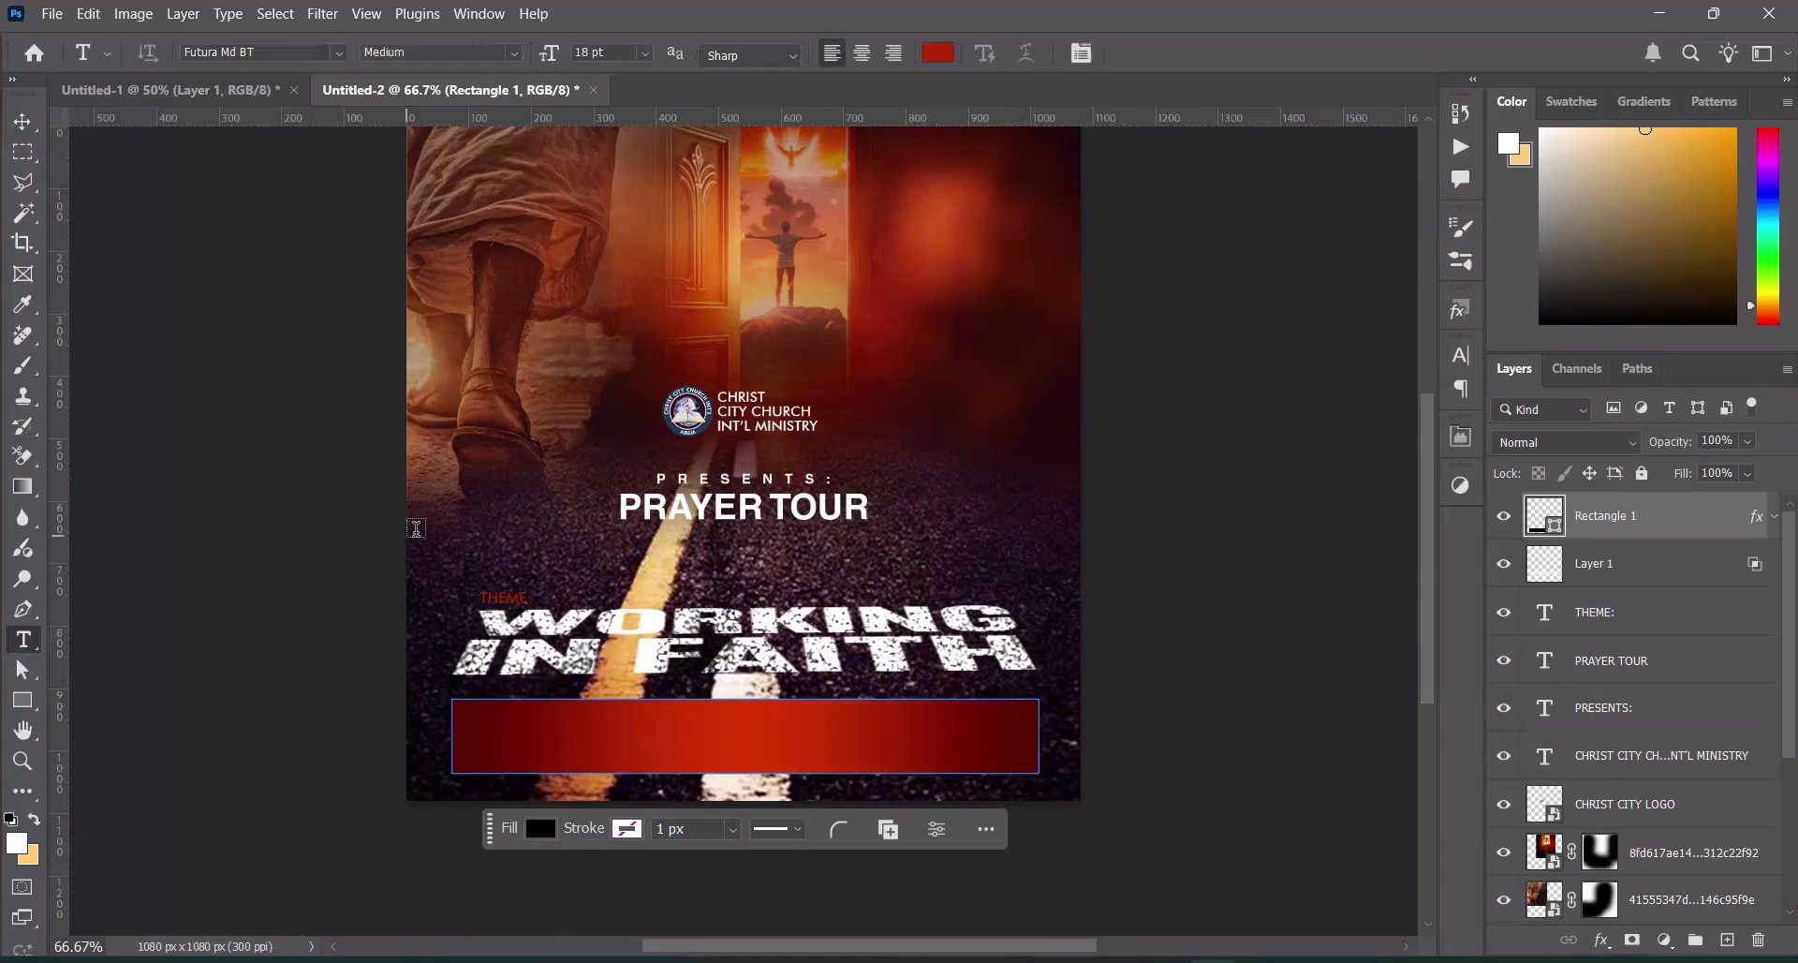
click(481, 543)
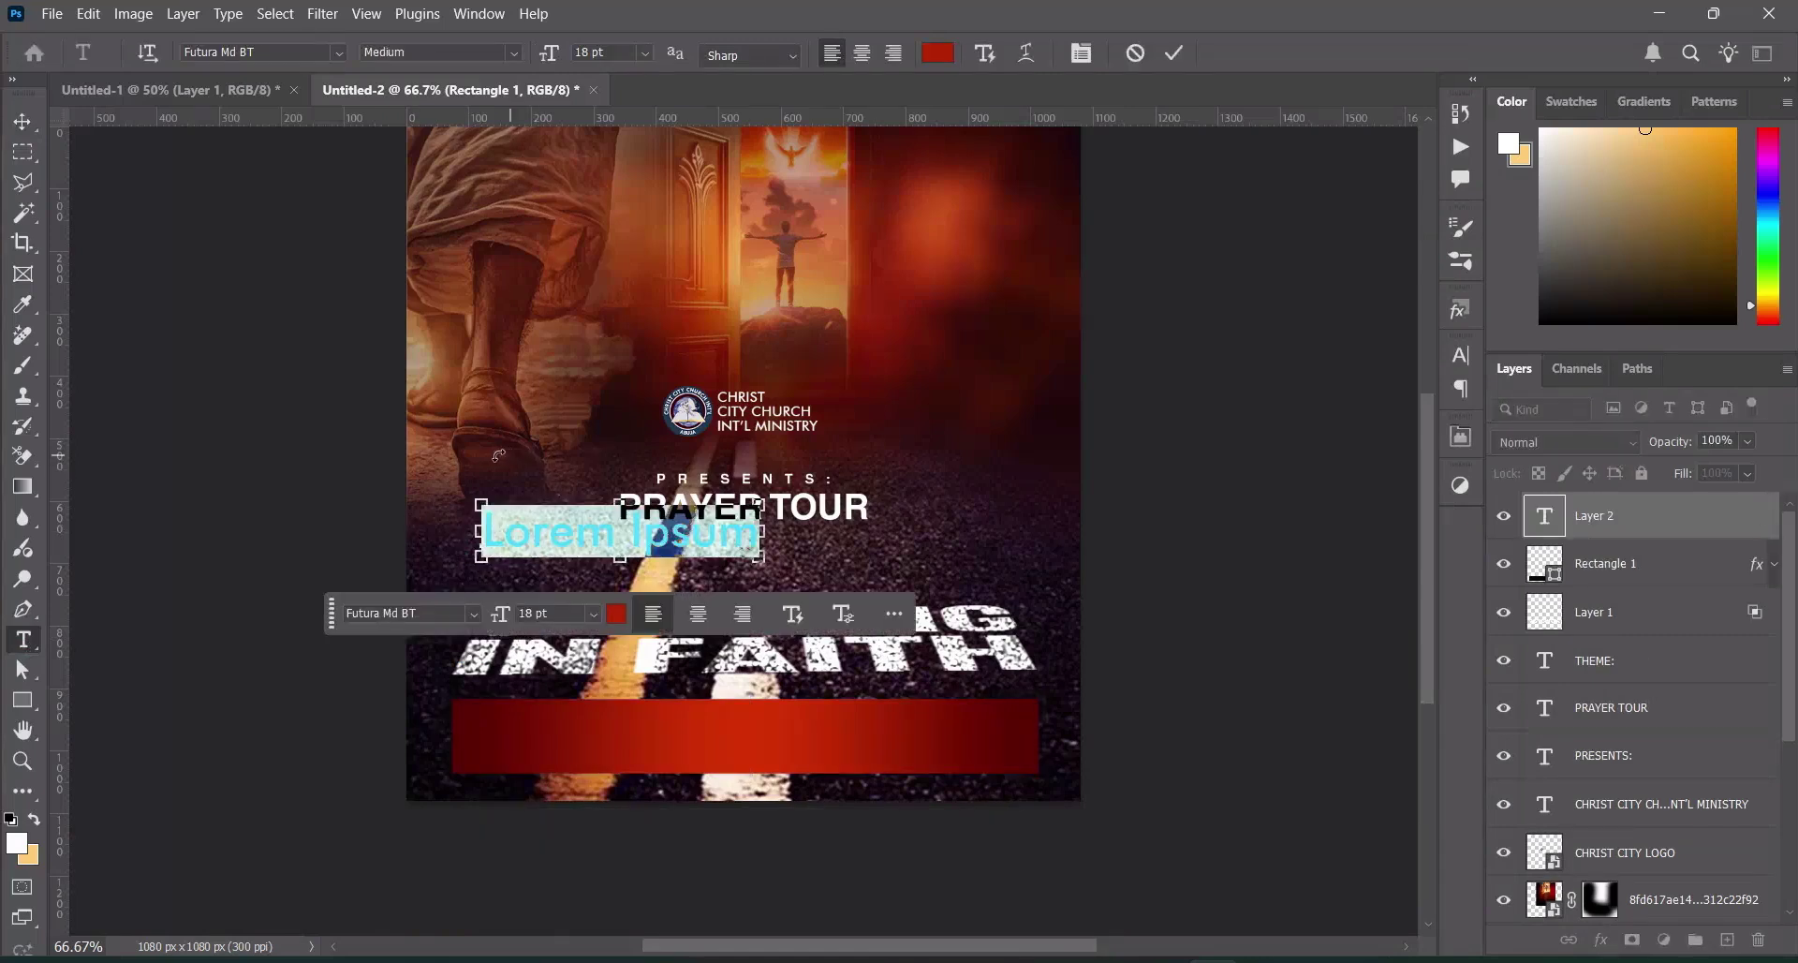
text(SUN.)
click(1174, 53)
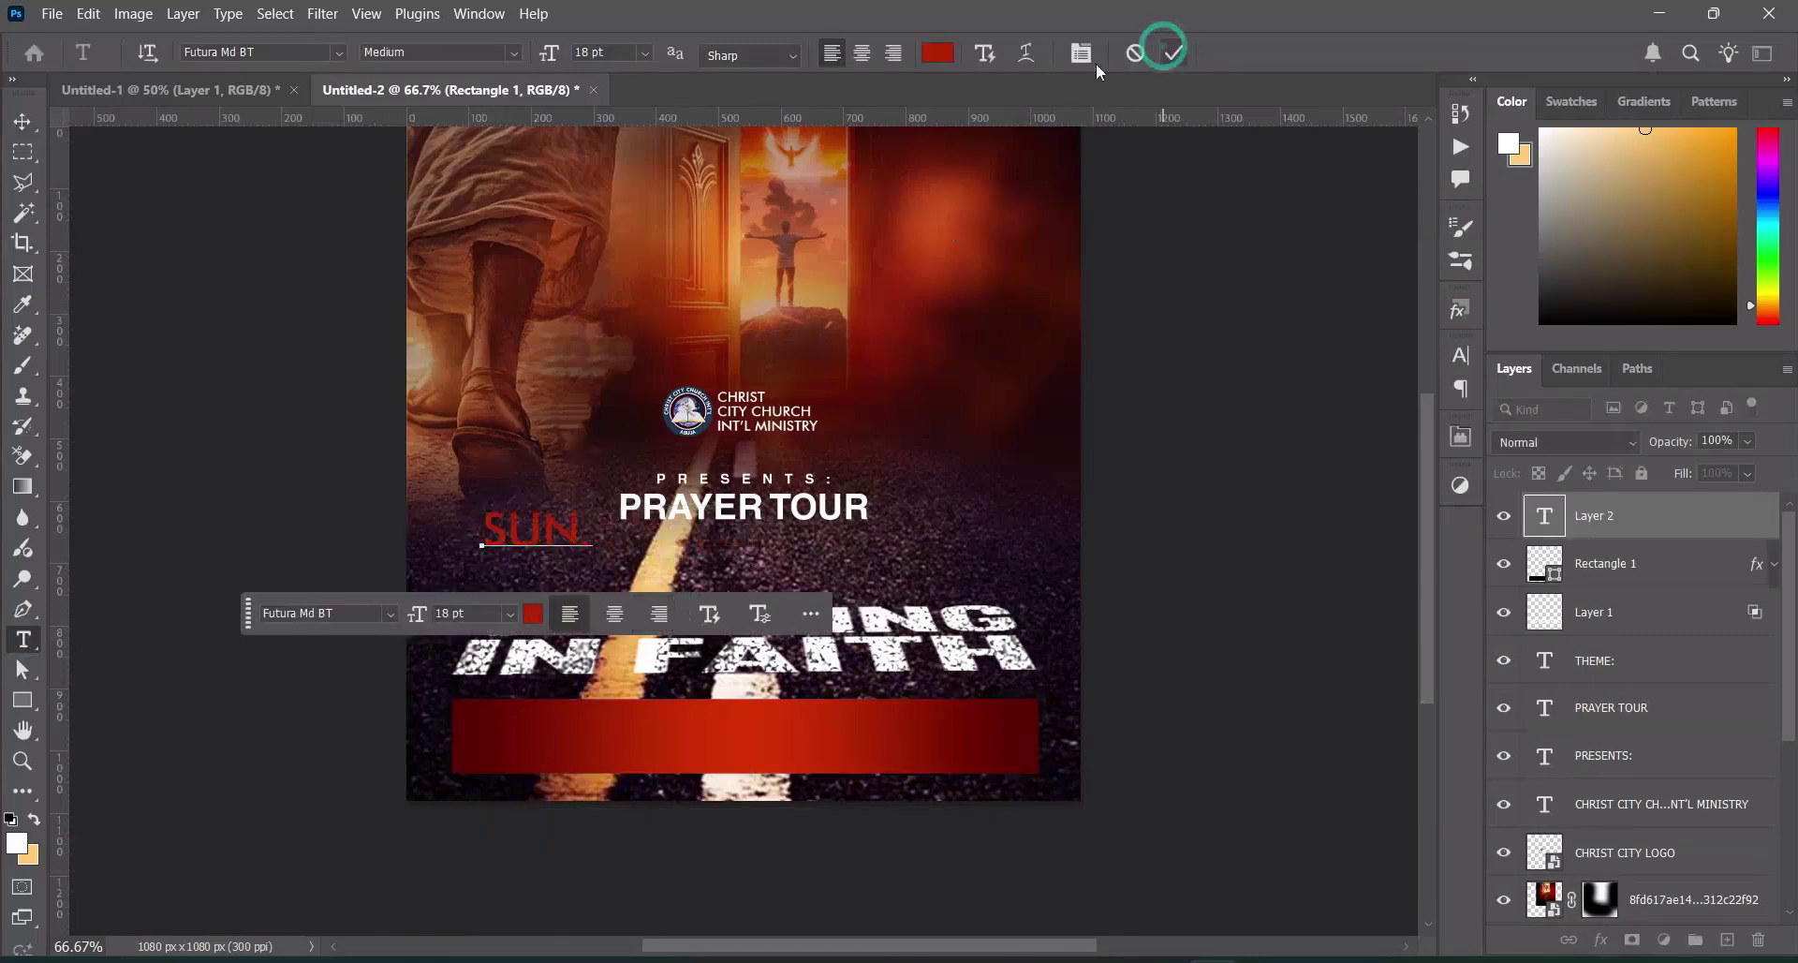
Colour the "SUN." text white (ffffff) and set it in Helvetica Bold
click(938, 52)
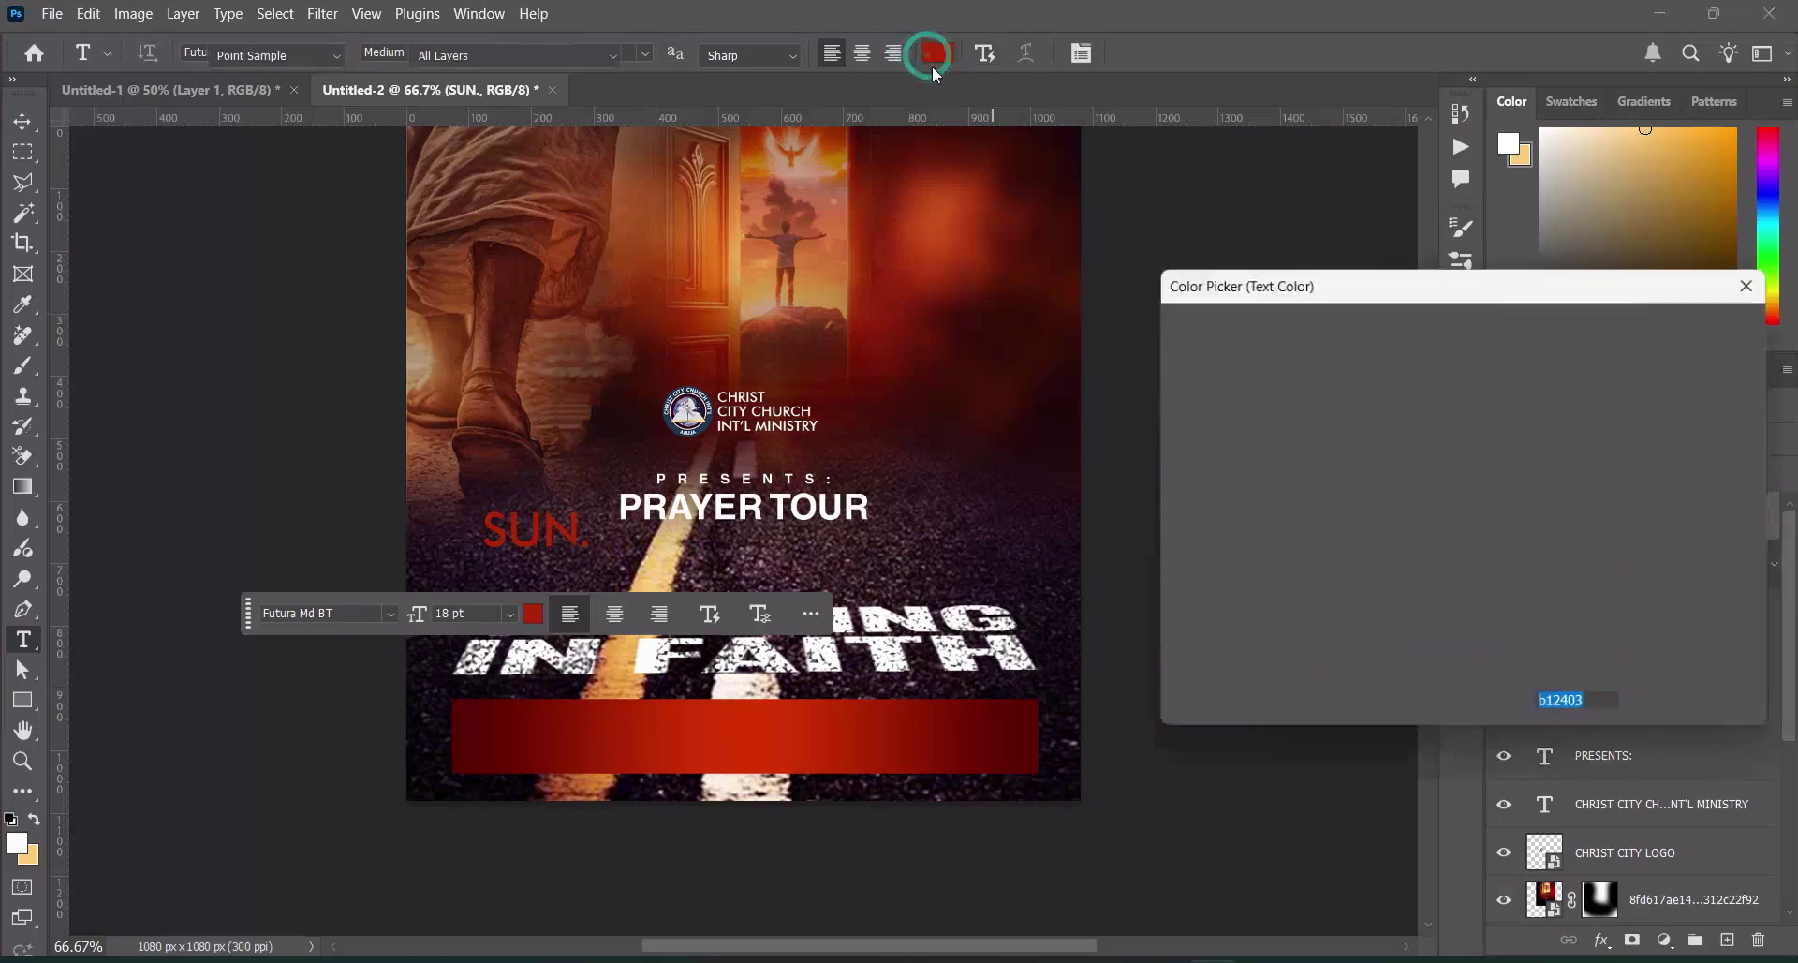
click(1180, 345)
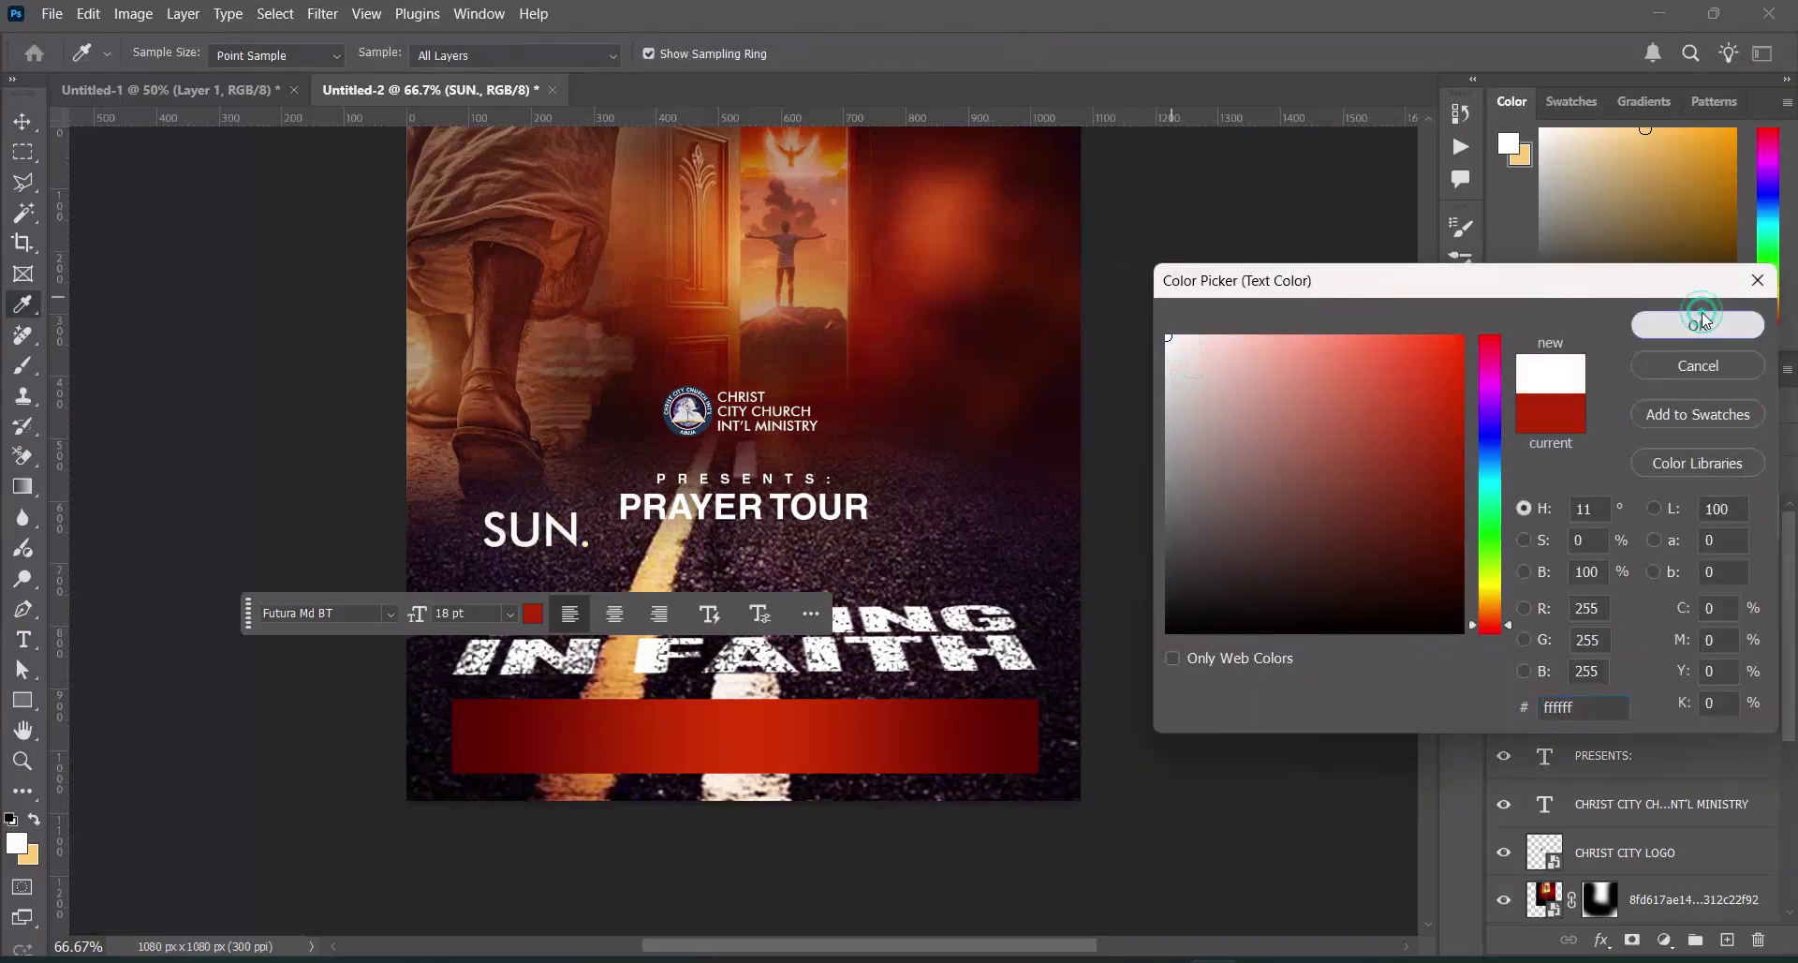
click(1697, 325)
click(327, 52)
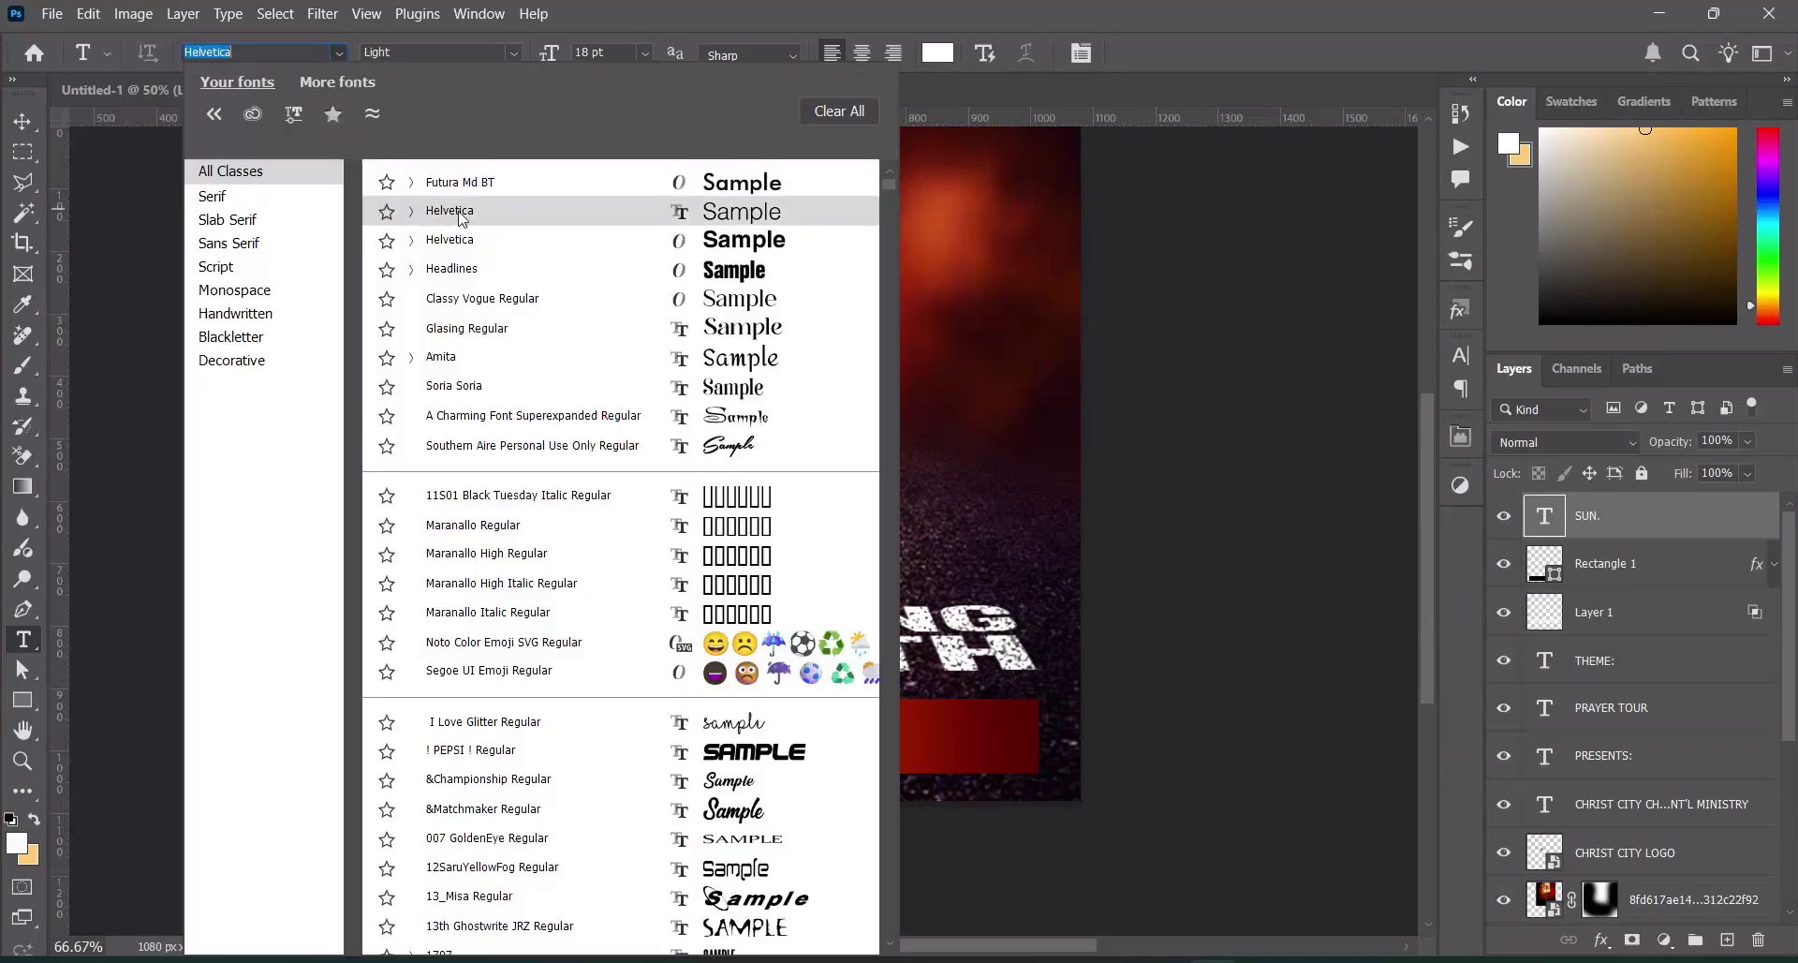
click(467, 246)
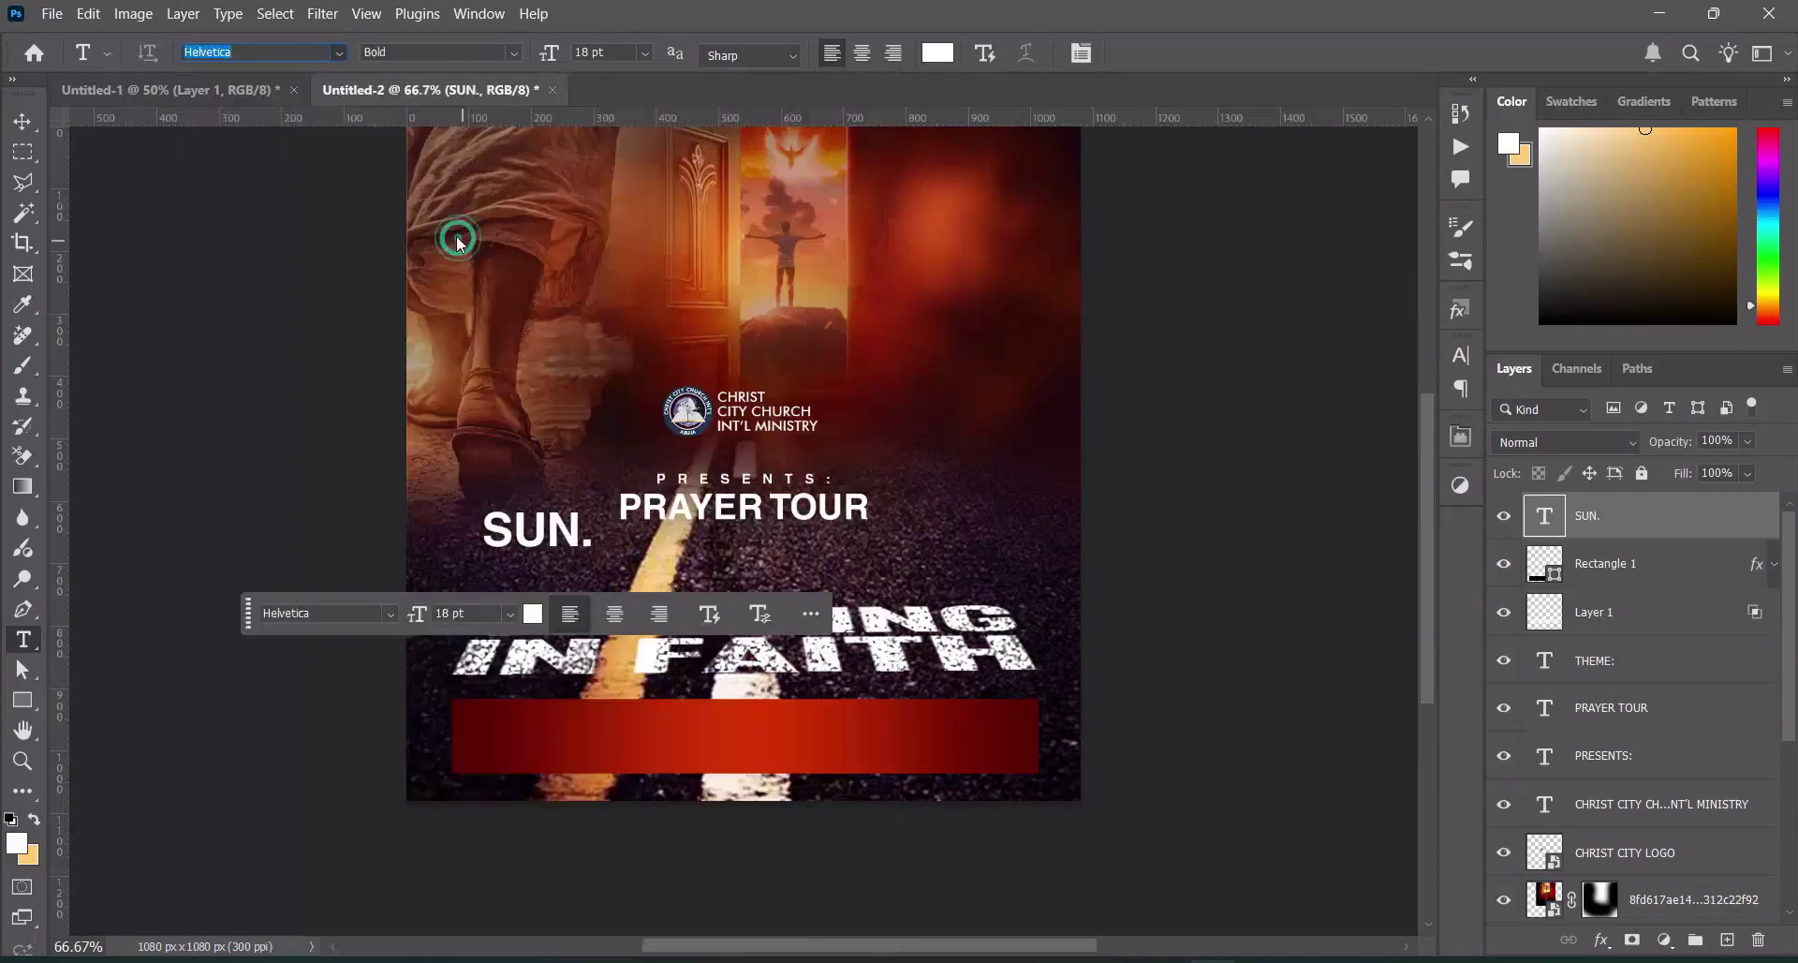
Scale the "SUN." text down to about 52% of its size
click(22, 120)
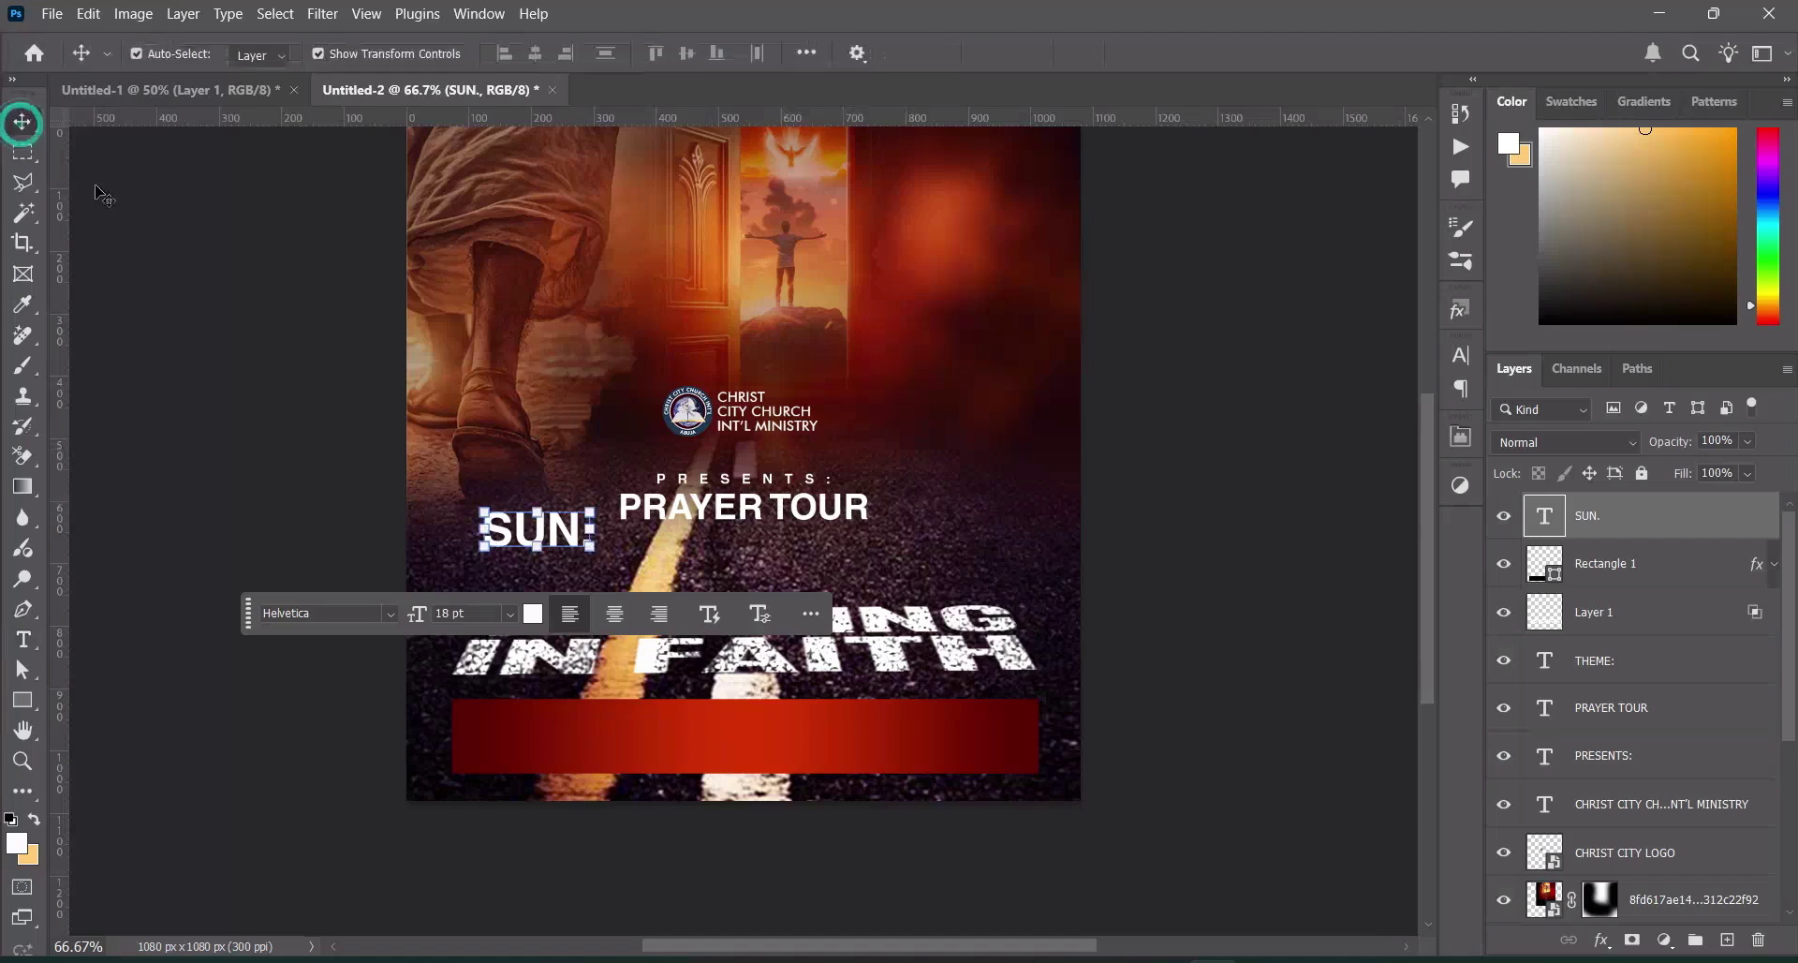
drag(596, 514, 538, 556)
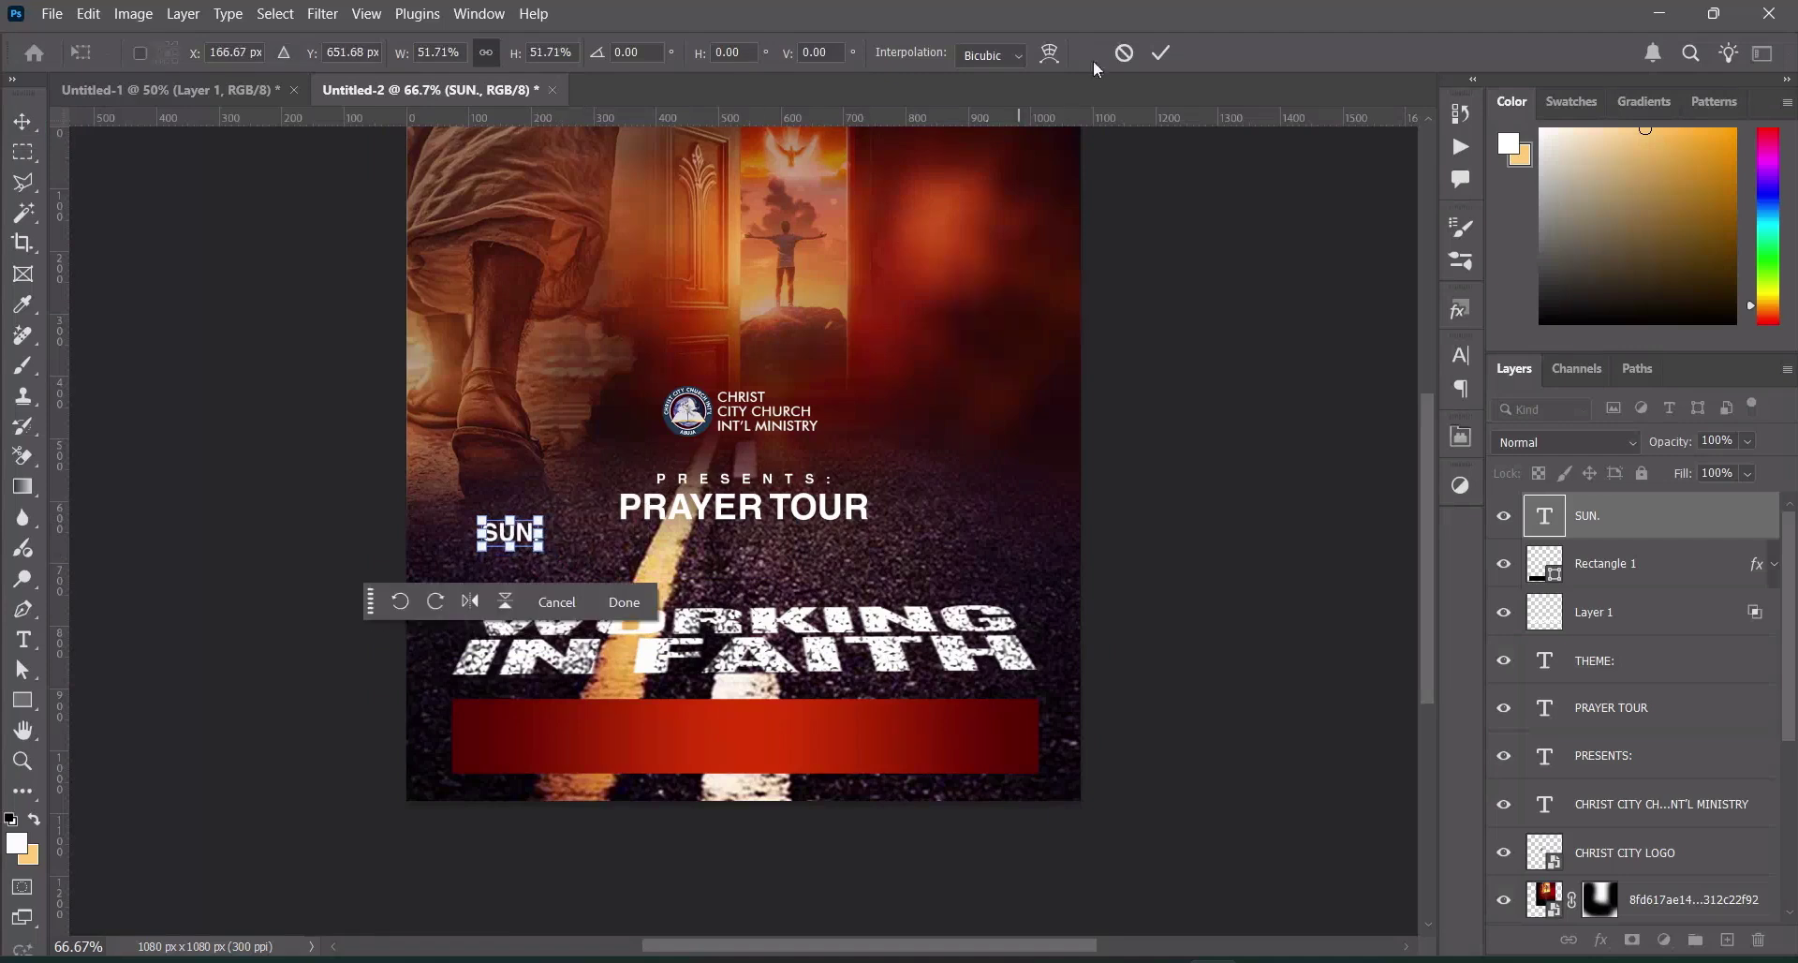
click(1162, 52)
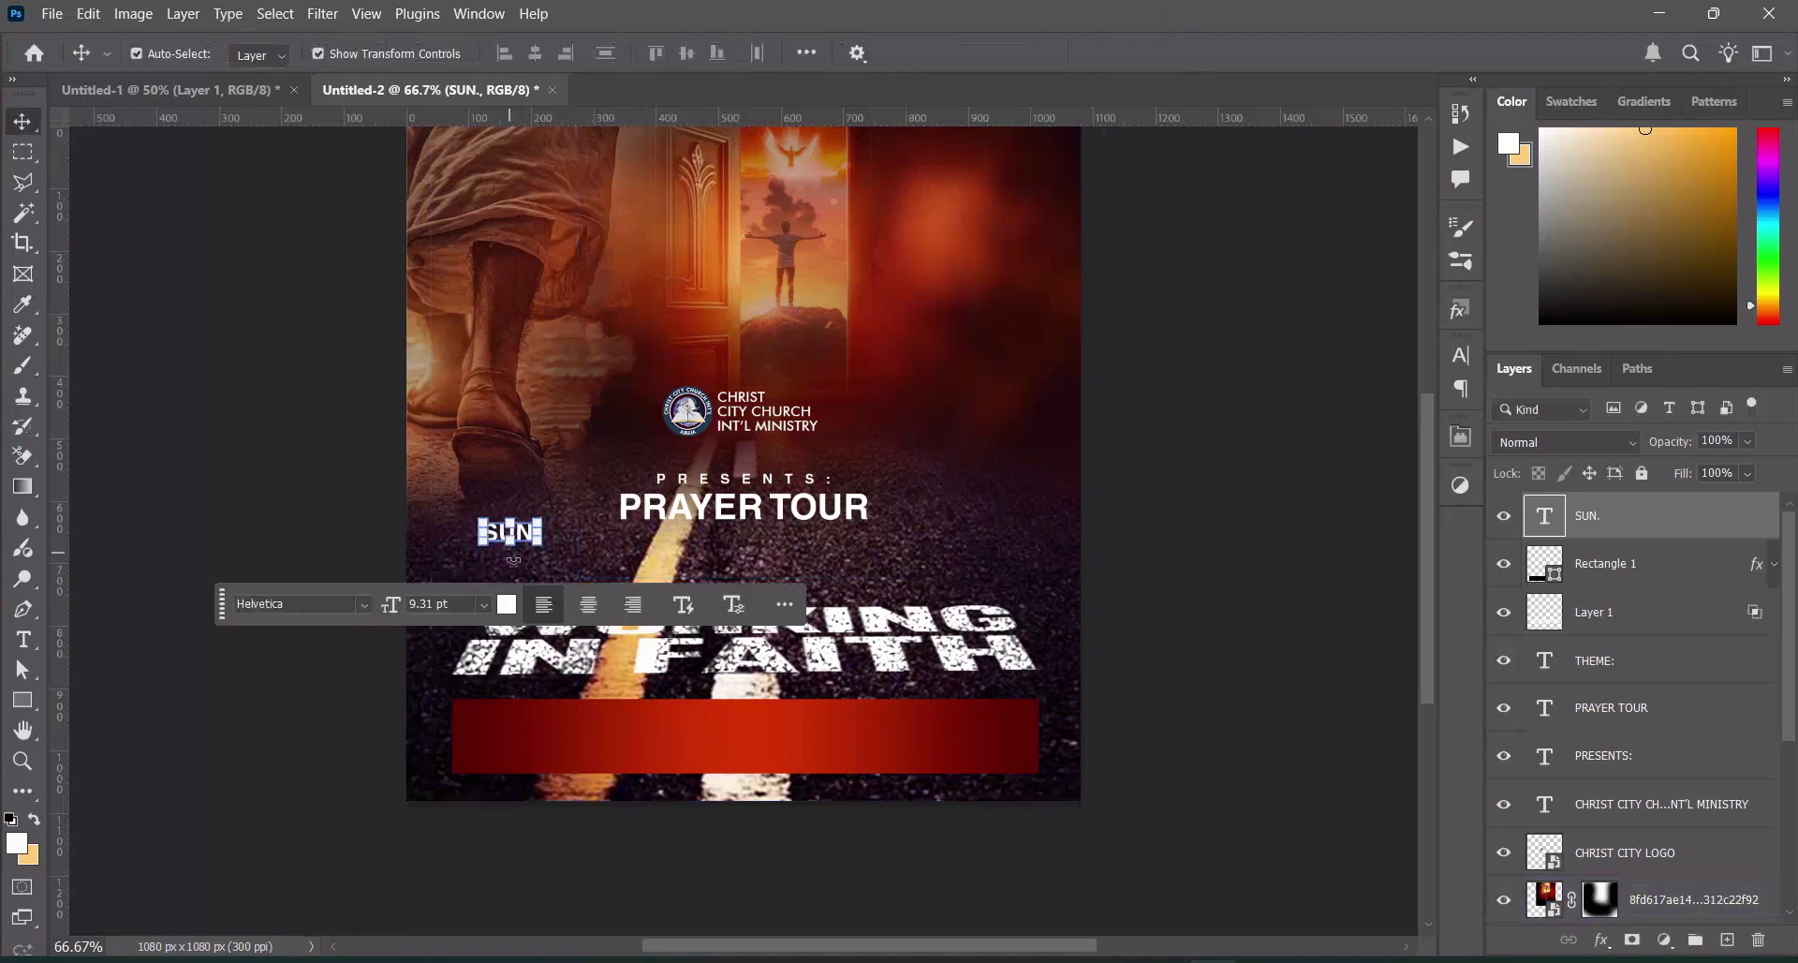
Rotate the "SUN." text to -90° and place it inside the left end of the red gradient bar
key(ctrl+t)
click(646, 55)
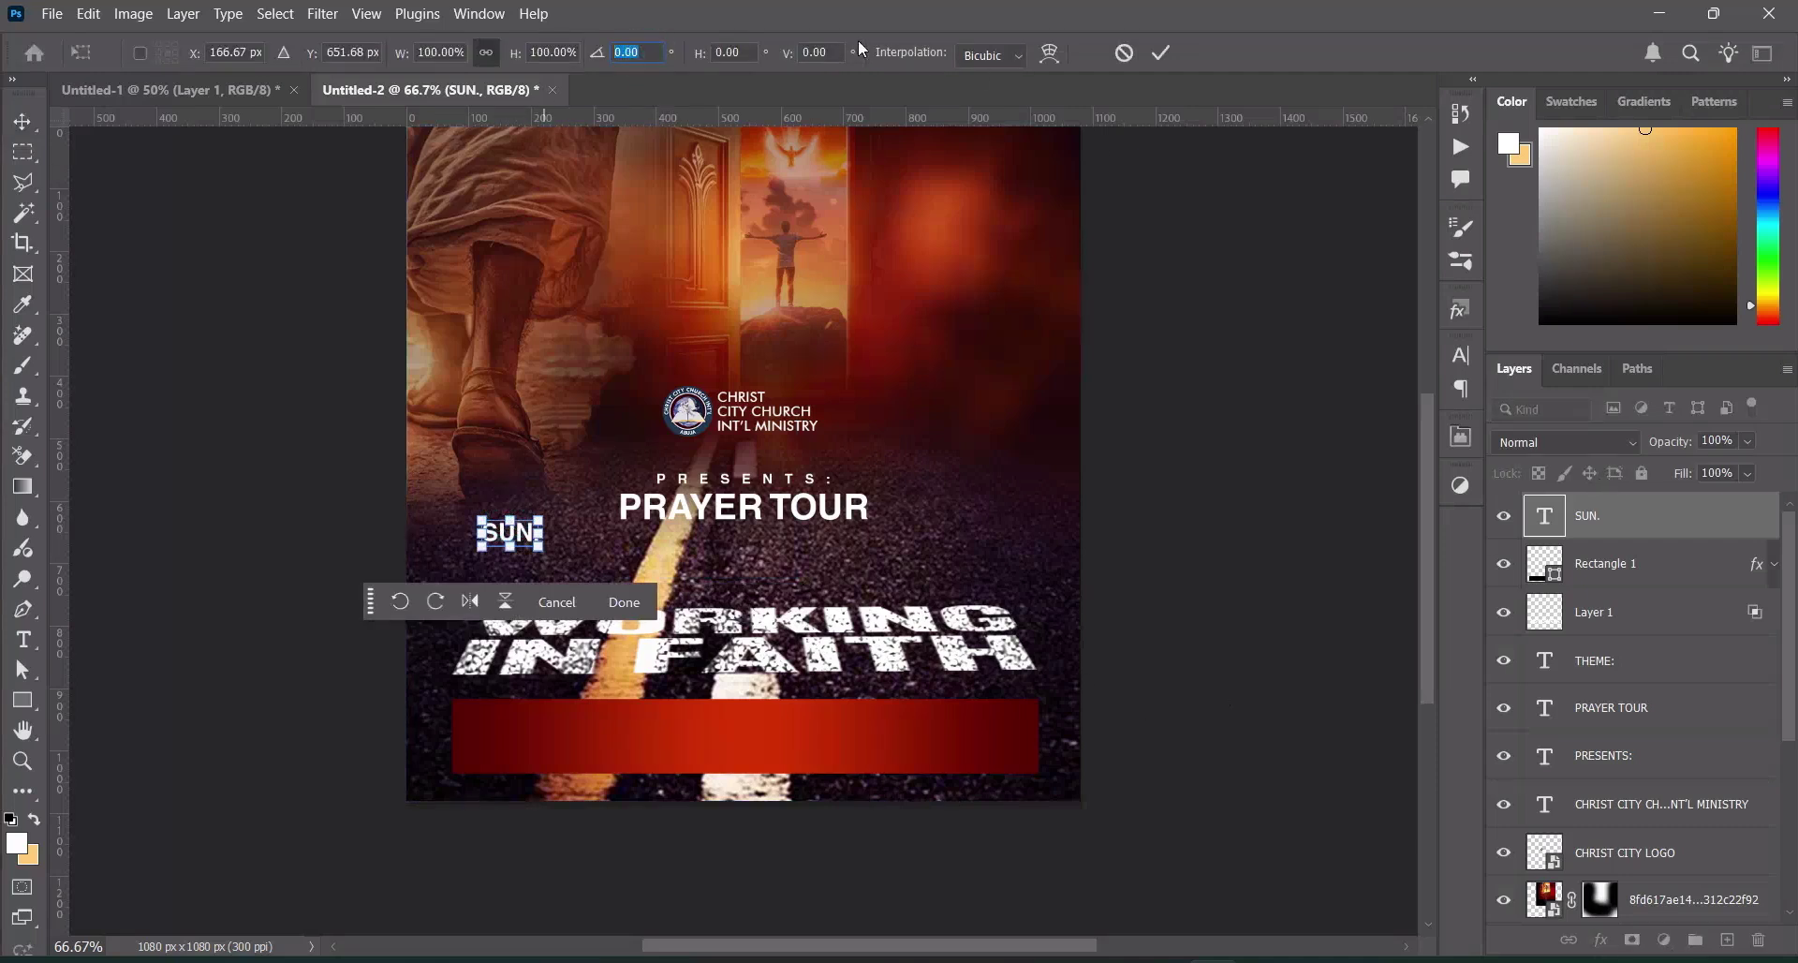
text(-)
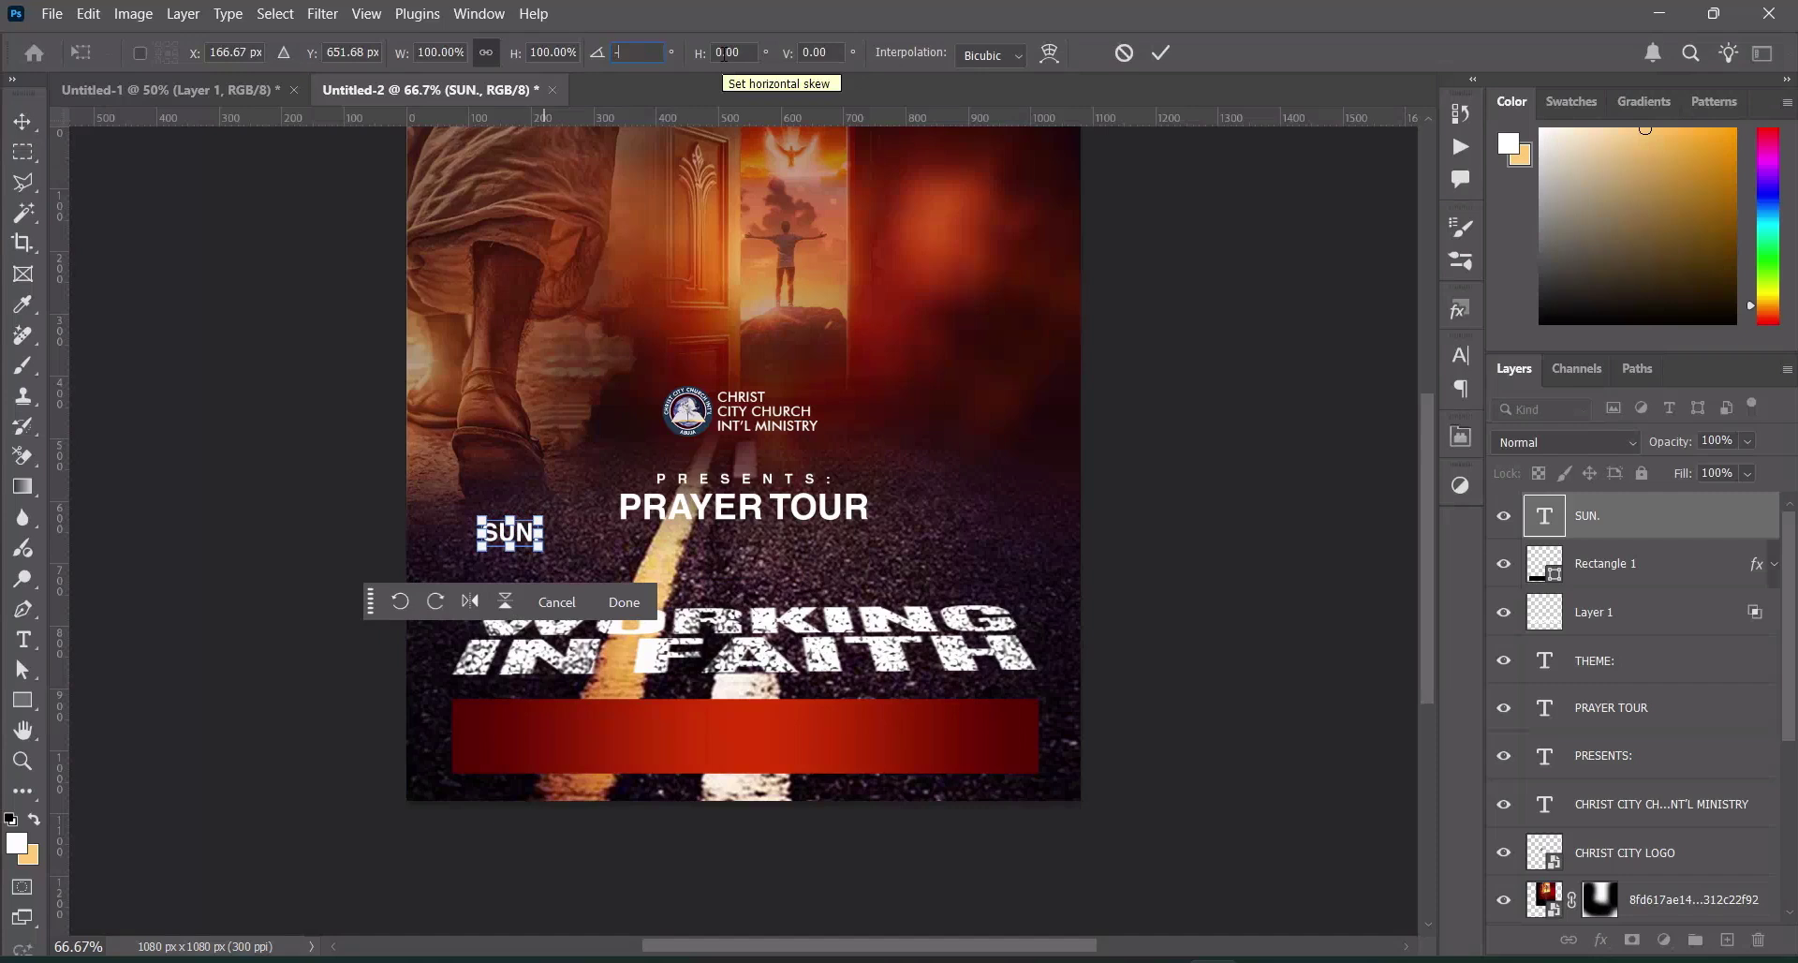
text(90)
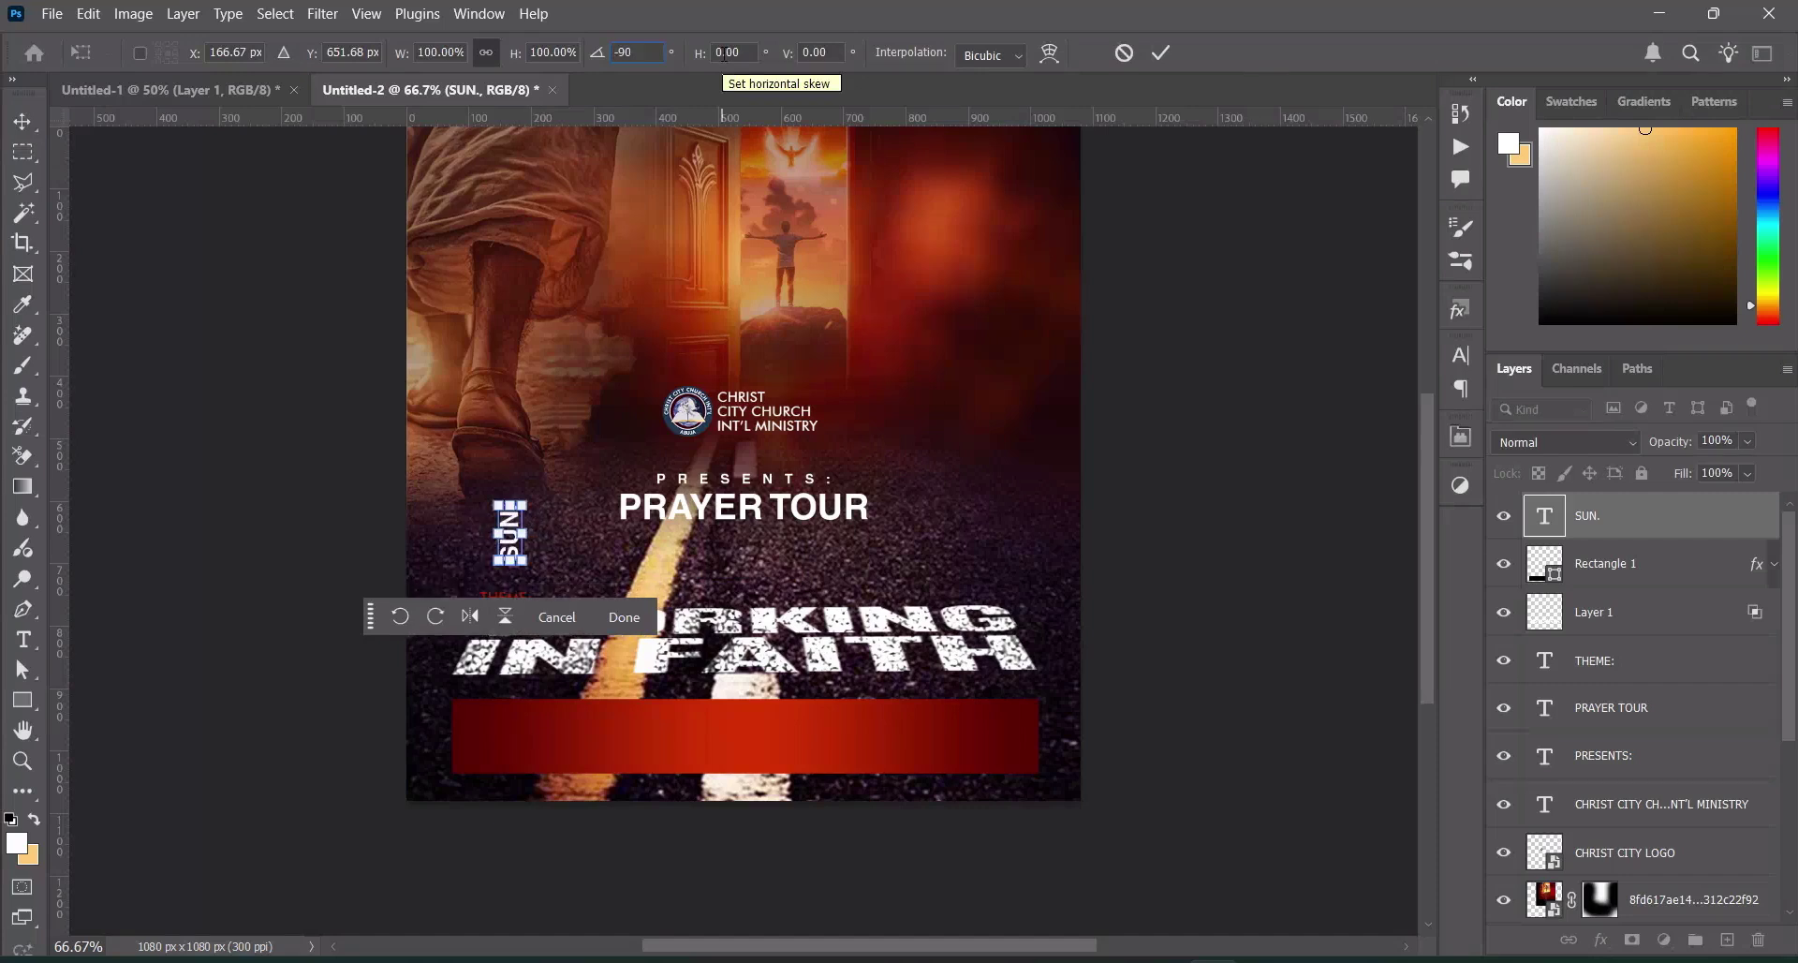
click(1159, 53)
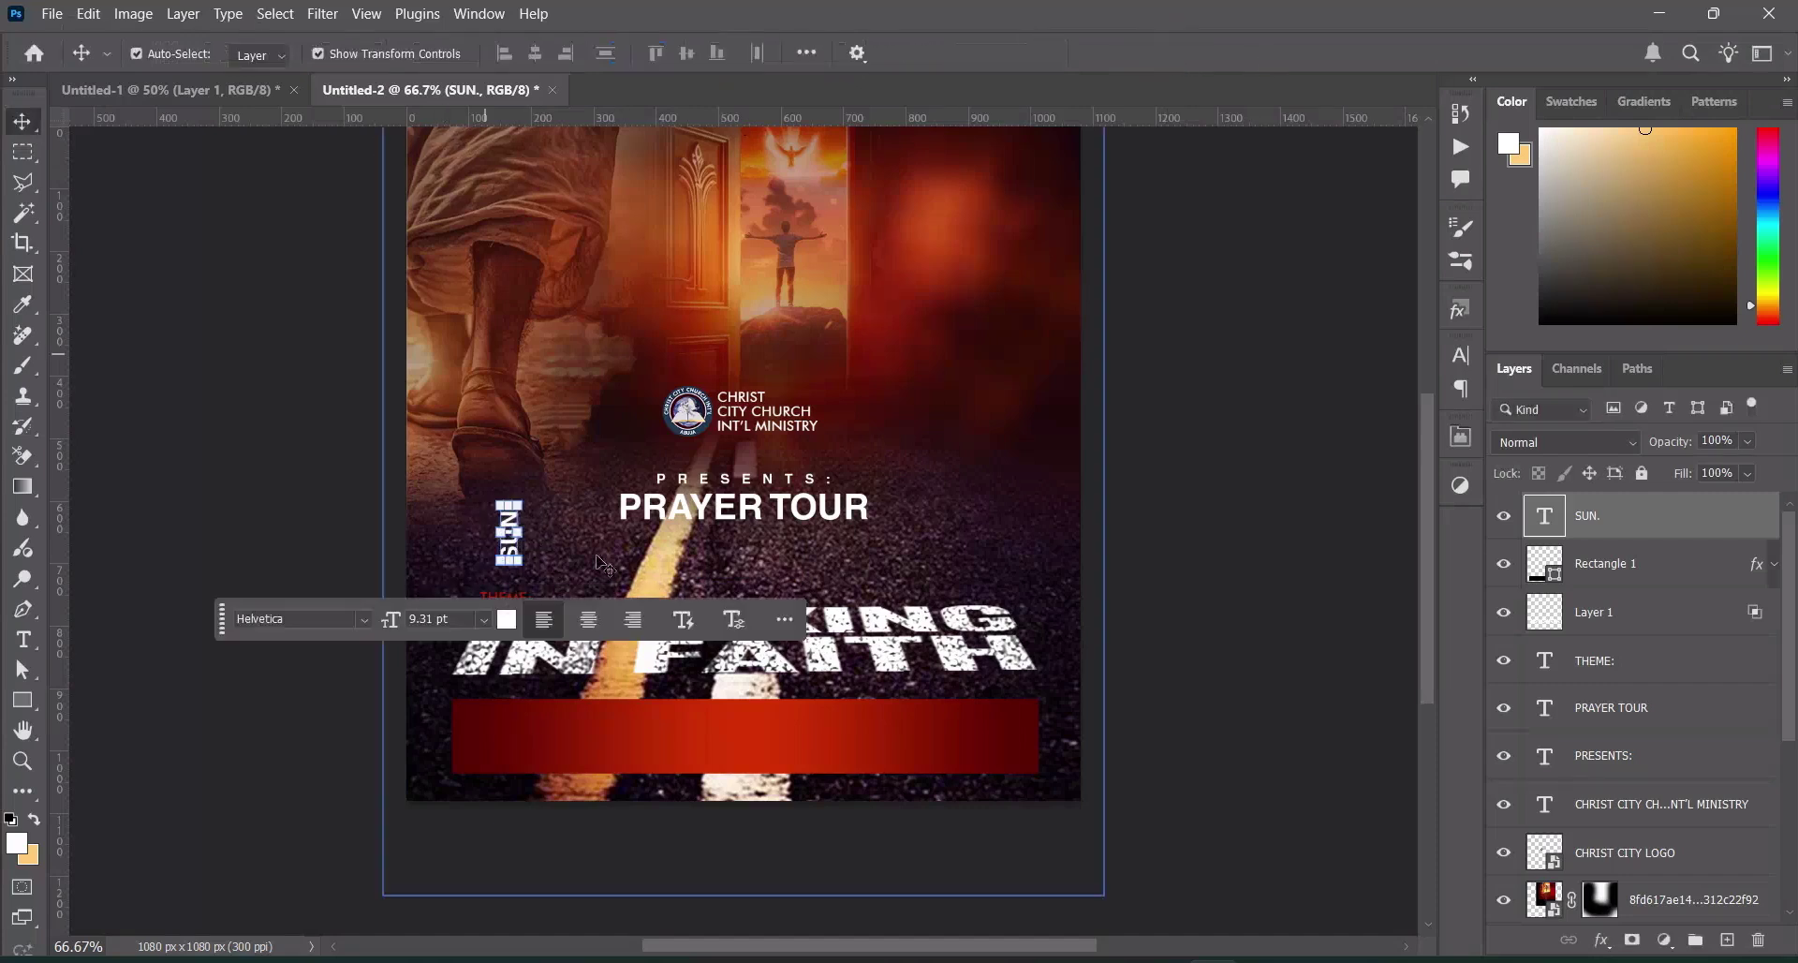
drag(512, 530, 494, 738)
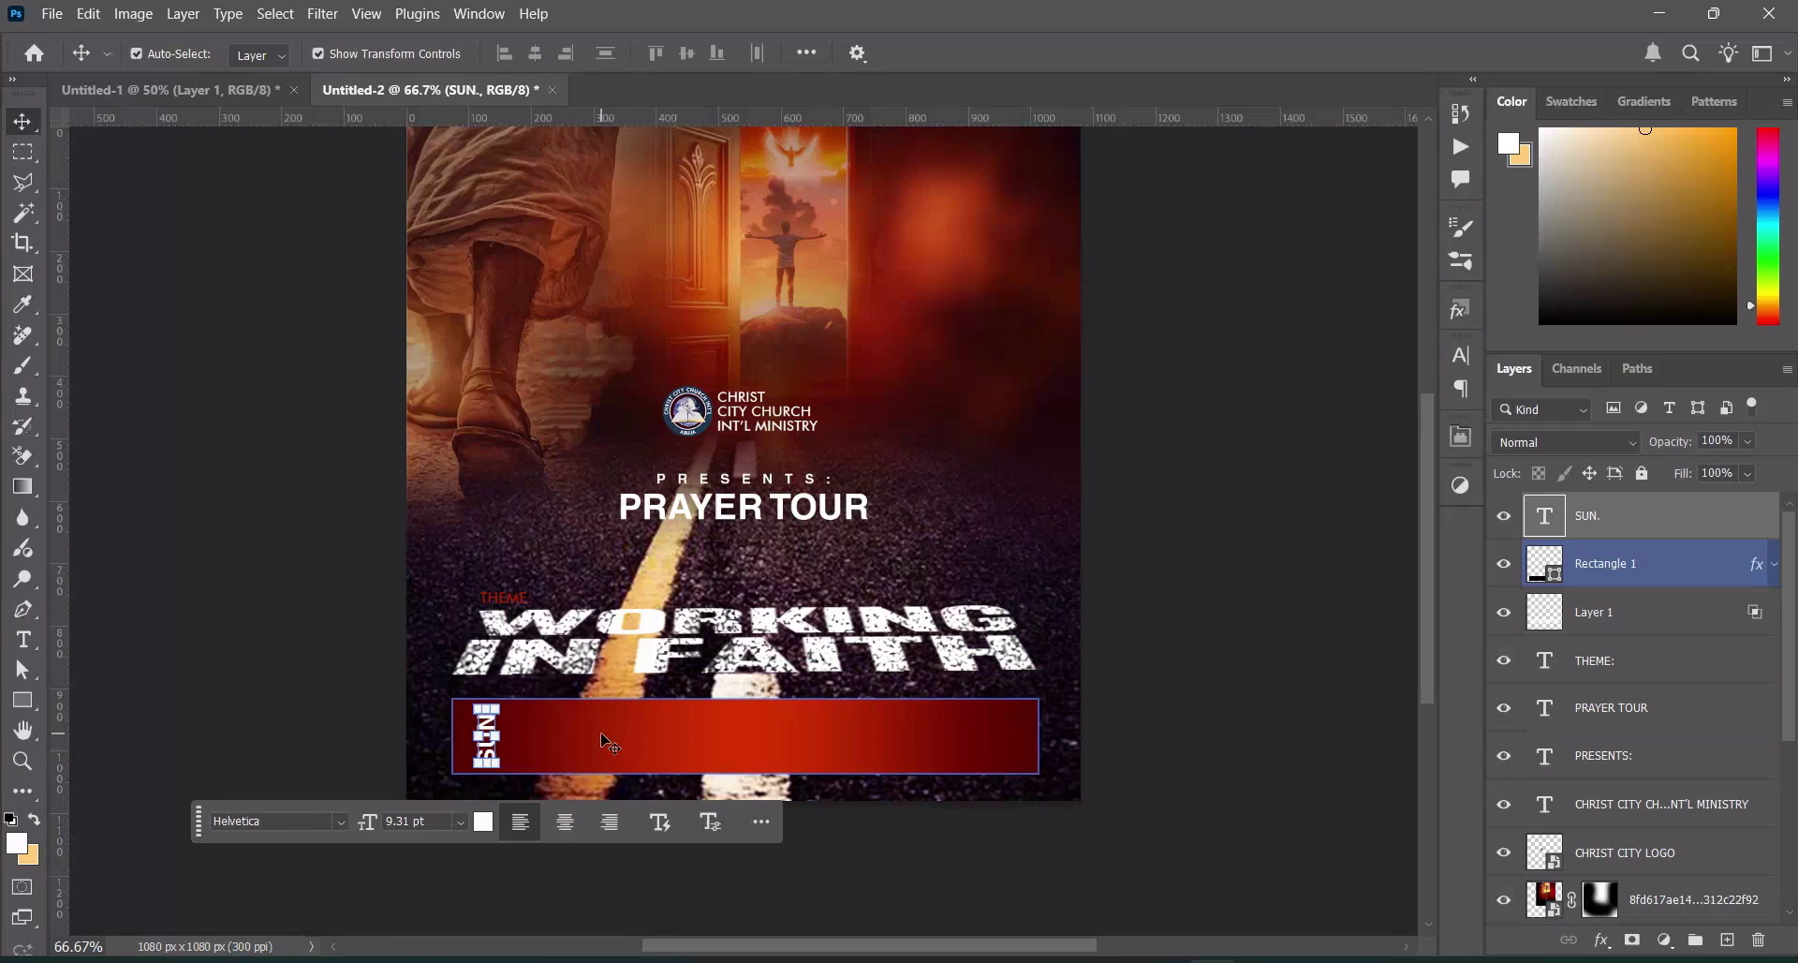
Switch to the Text.txt notes, copy the date number "26" and return to the flyer
key(alt+Tab)
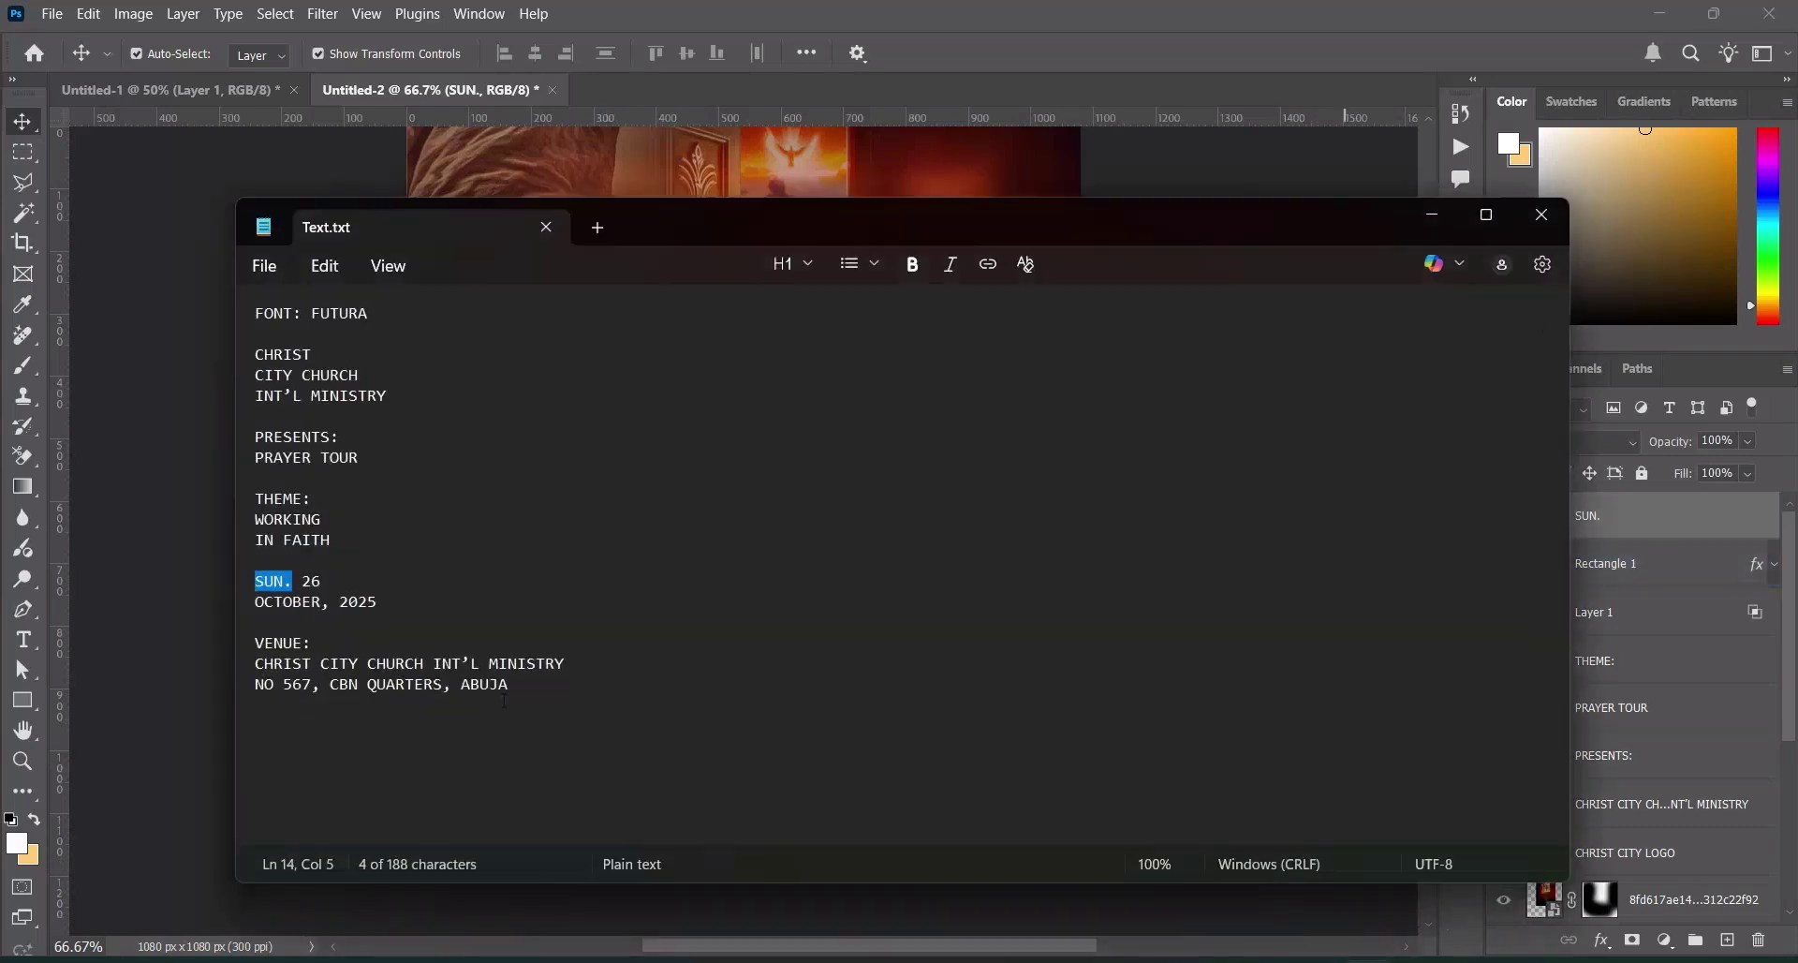
drag(320, 579, 301, 580)
click(1430, 214)
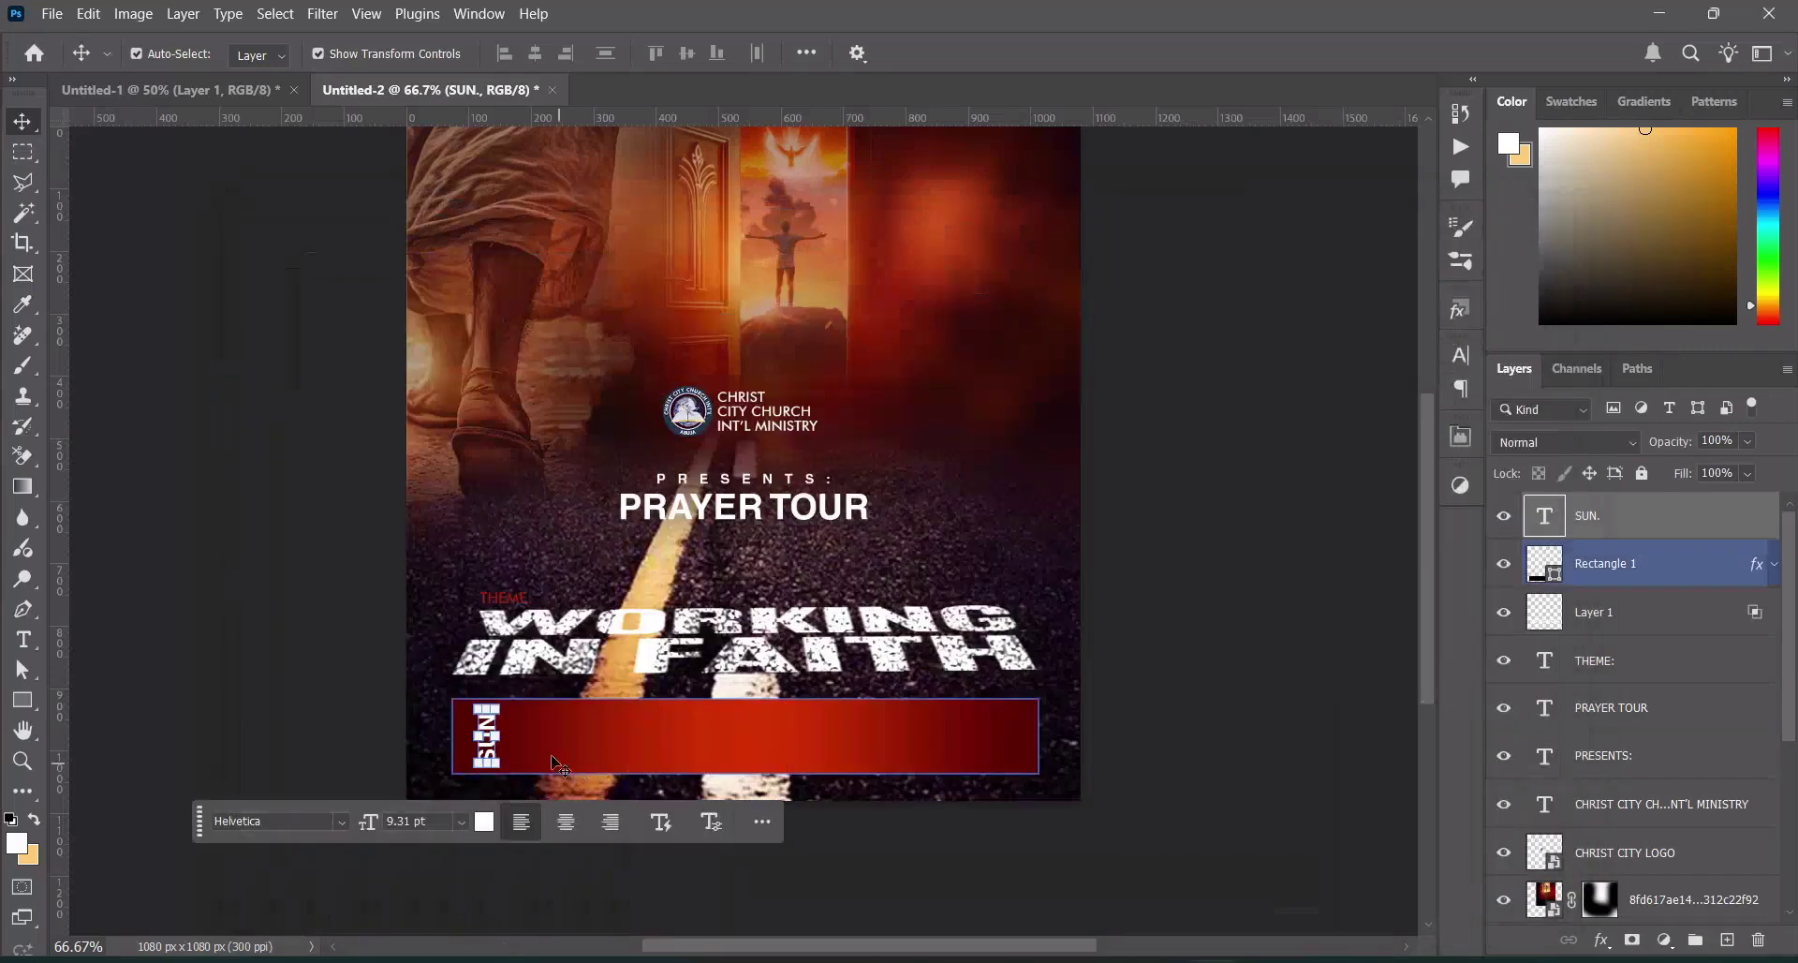
Add a "26" text layer on the red bar to the right of "SUN."
click(23, 640)
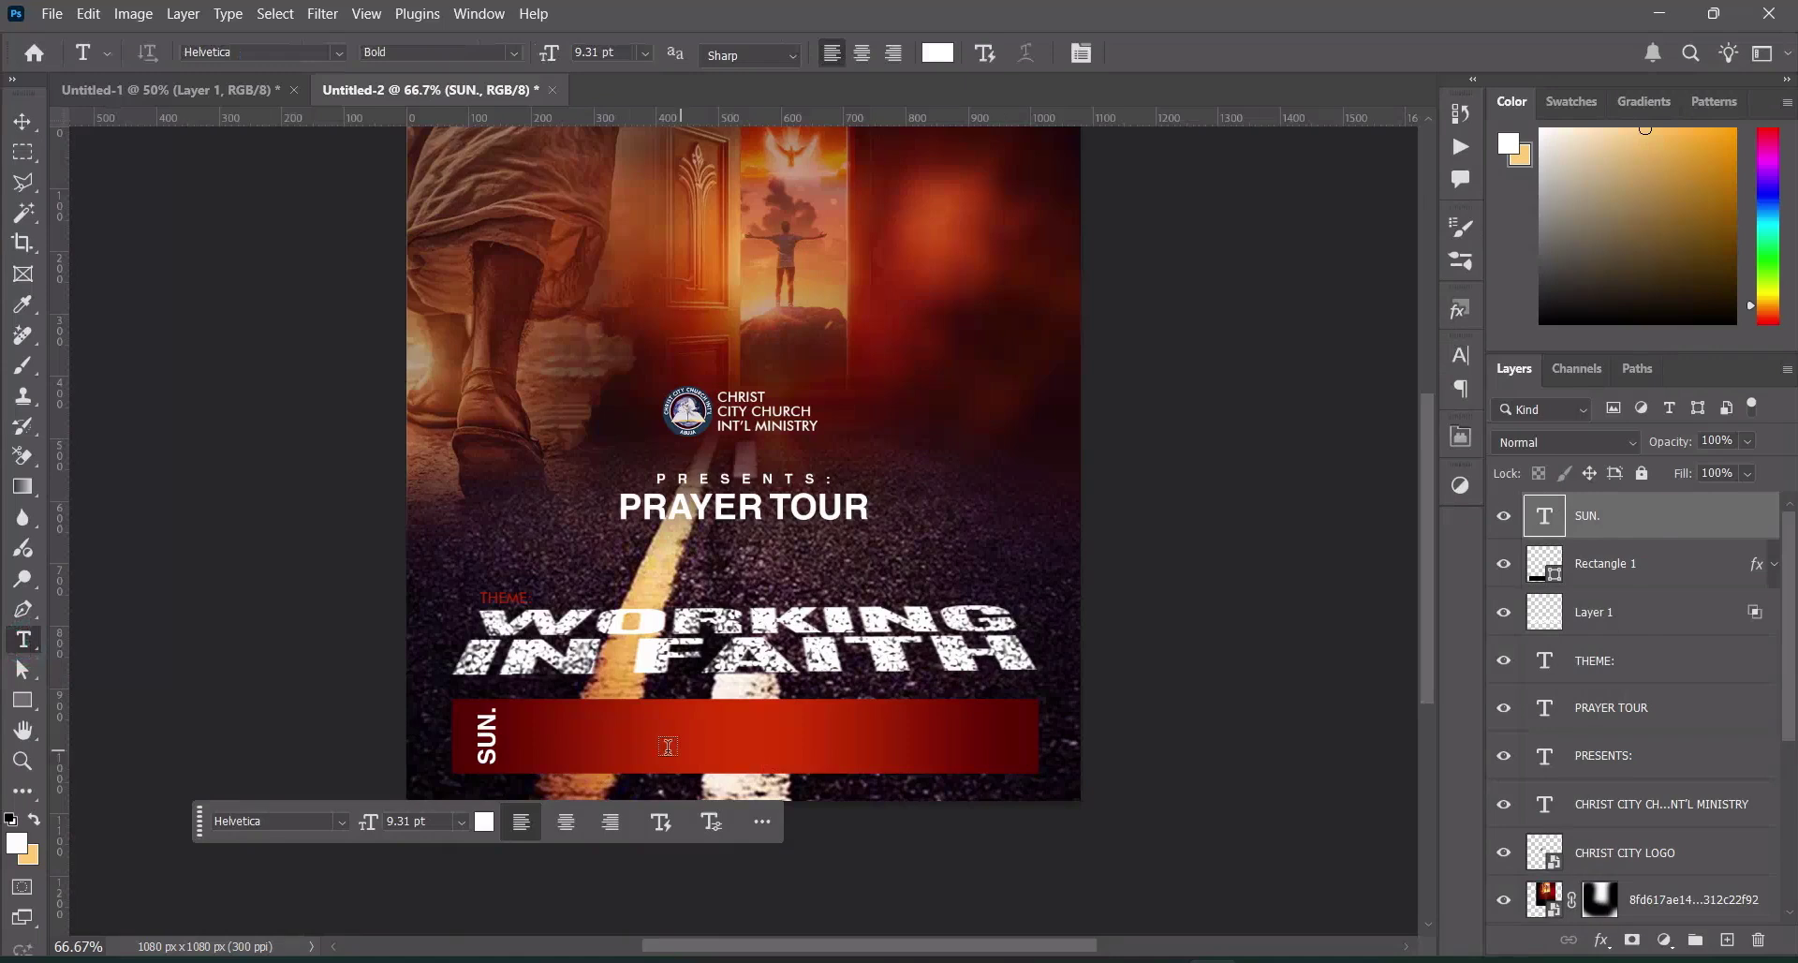
click(573, 739)
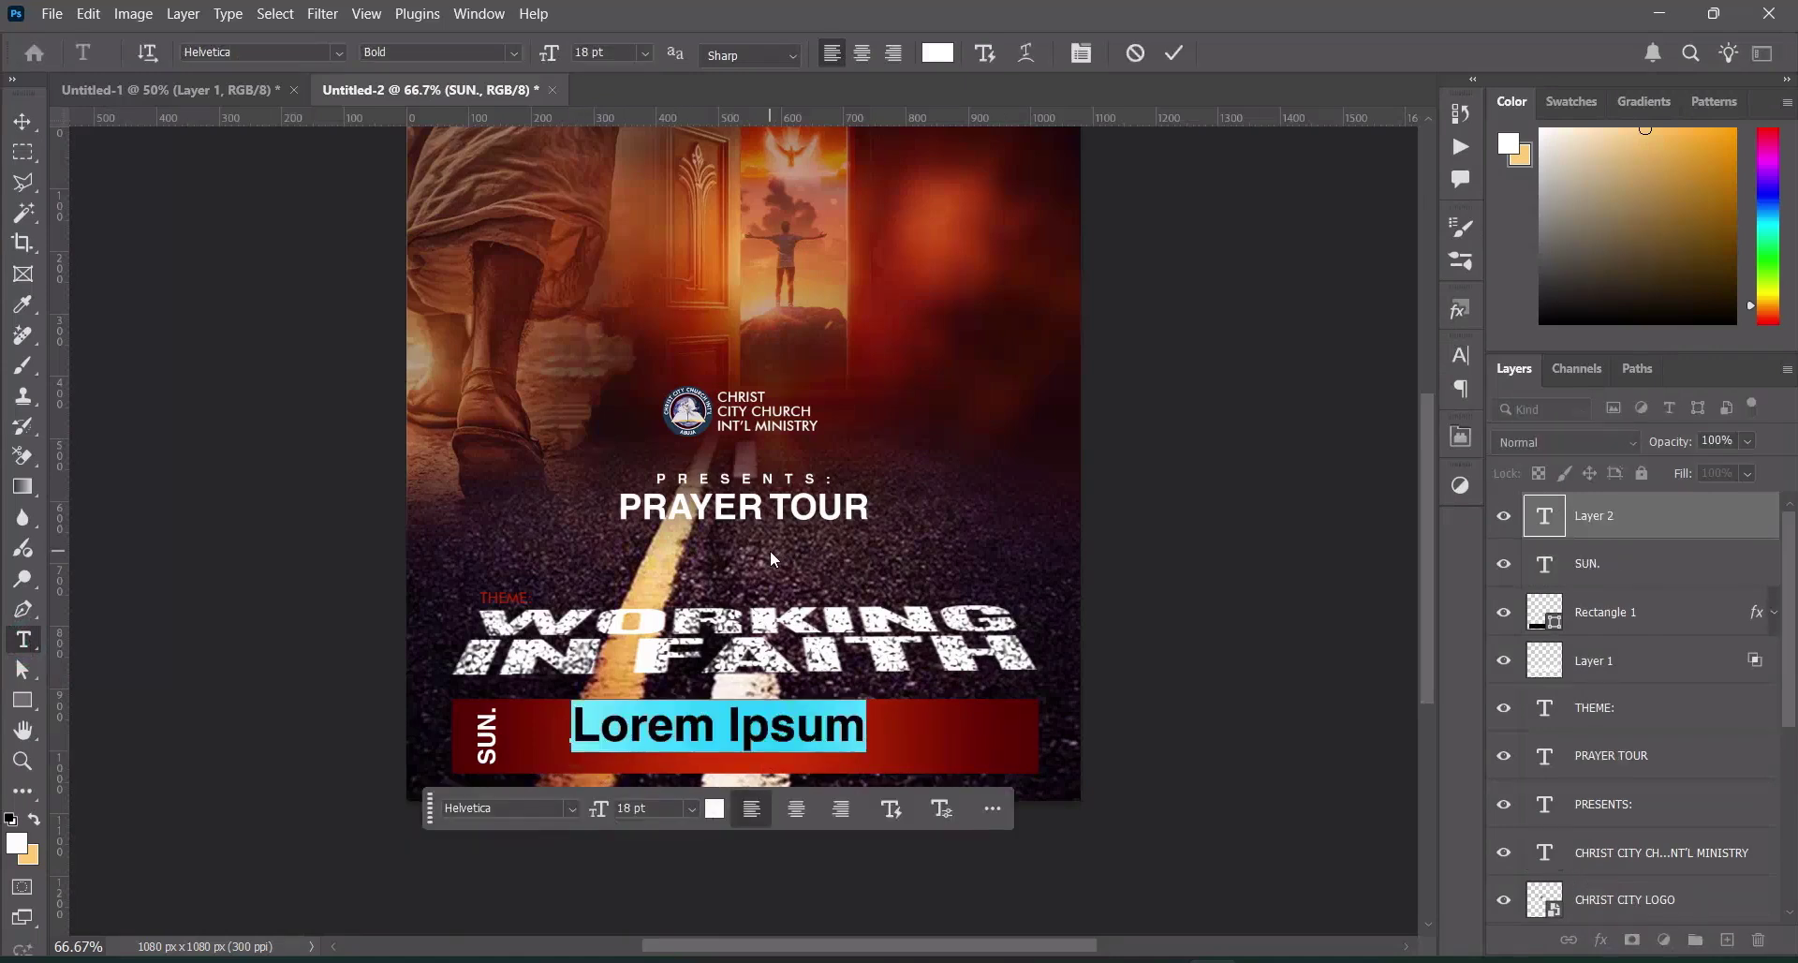
click(624, 728)
key(ctrl+a)
text(26)
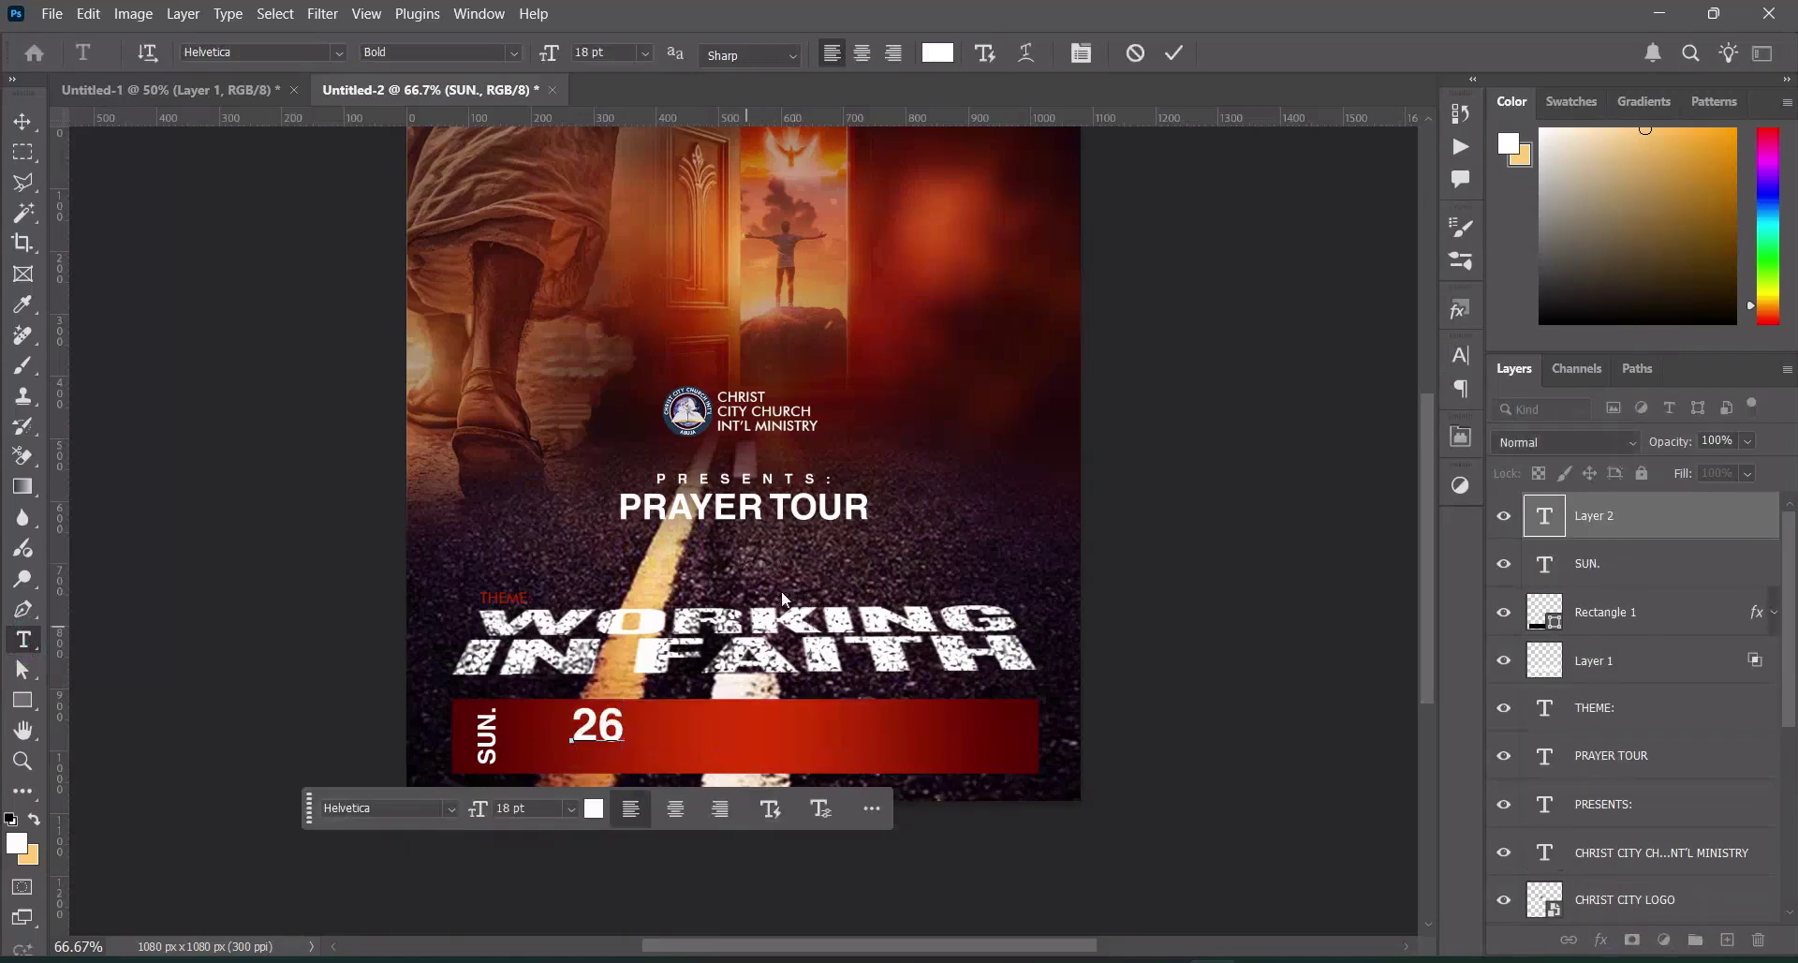
click(1174, 53)
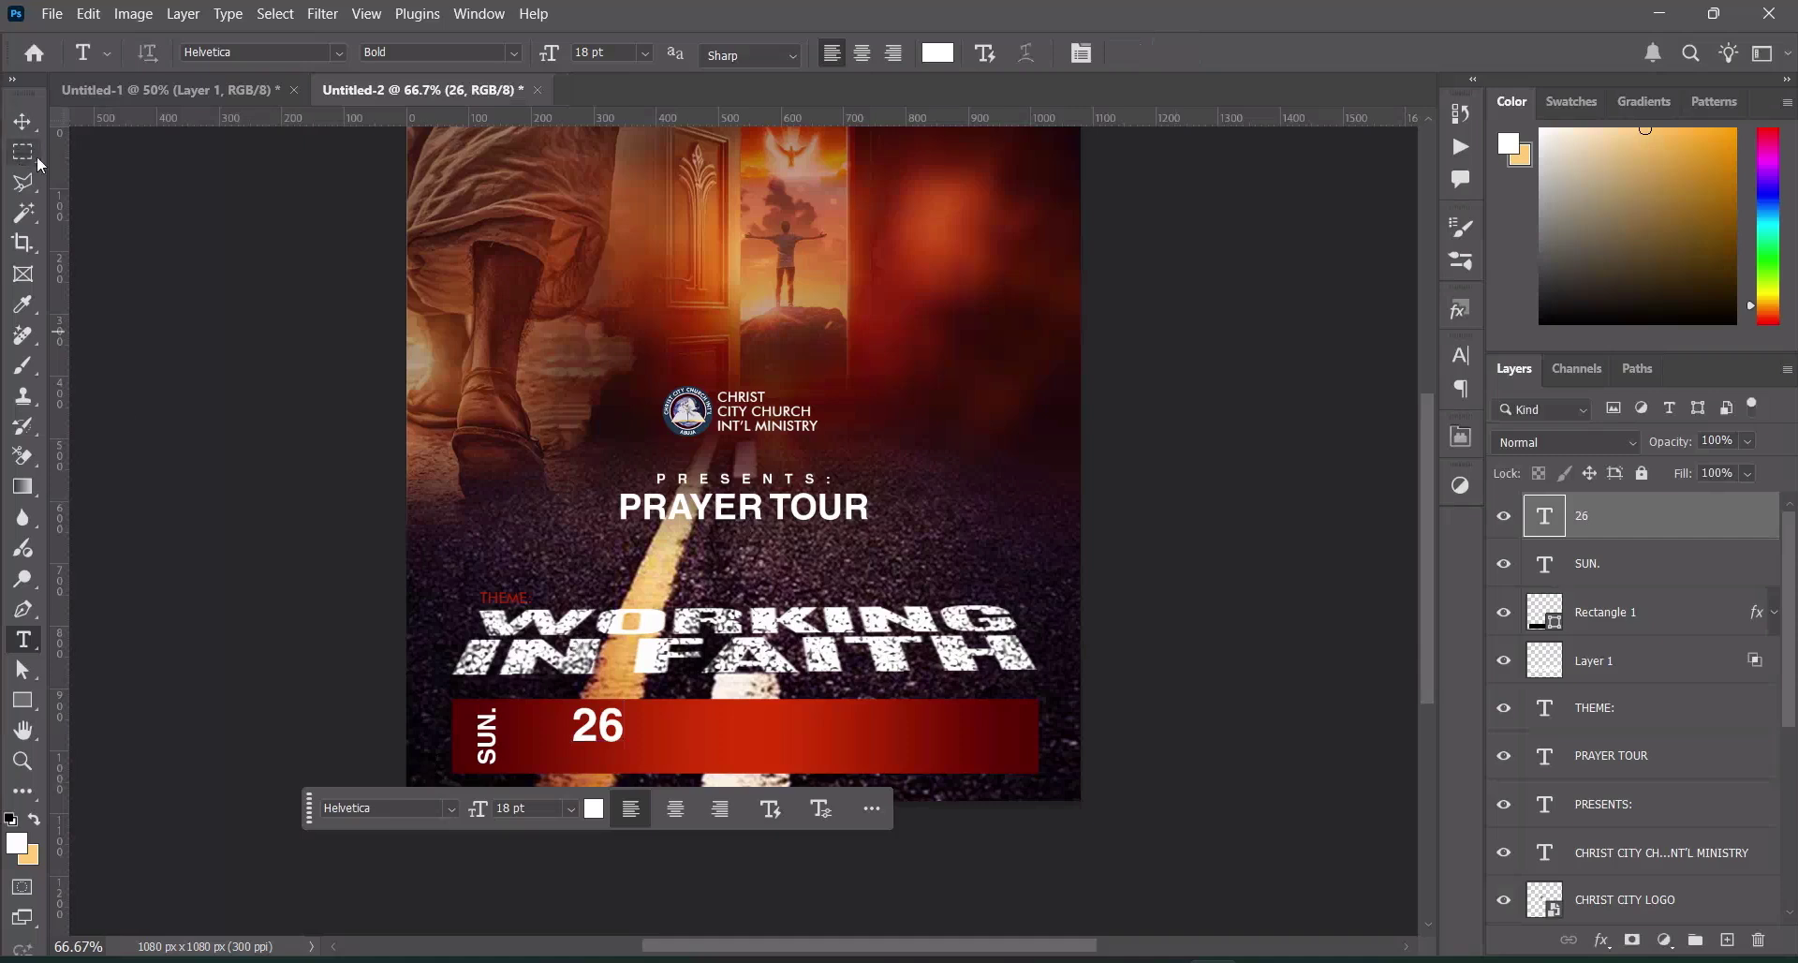
Colour the "26" text light pink, ffafaf
click(939, 53)
drag(1298, 348, 1261, 337)
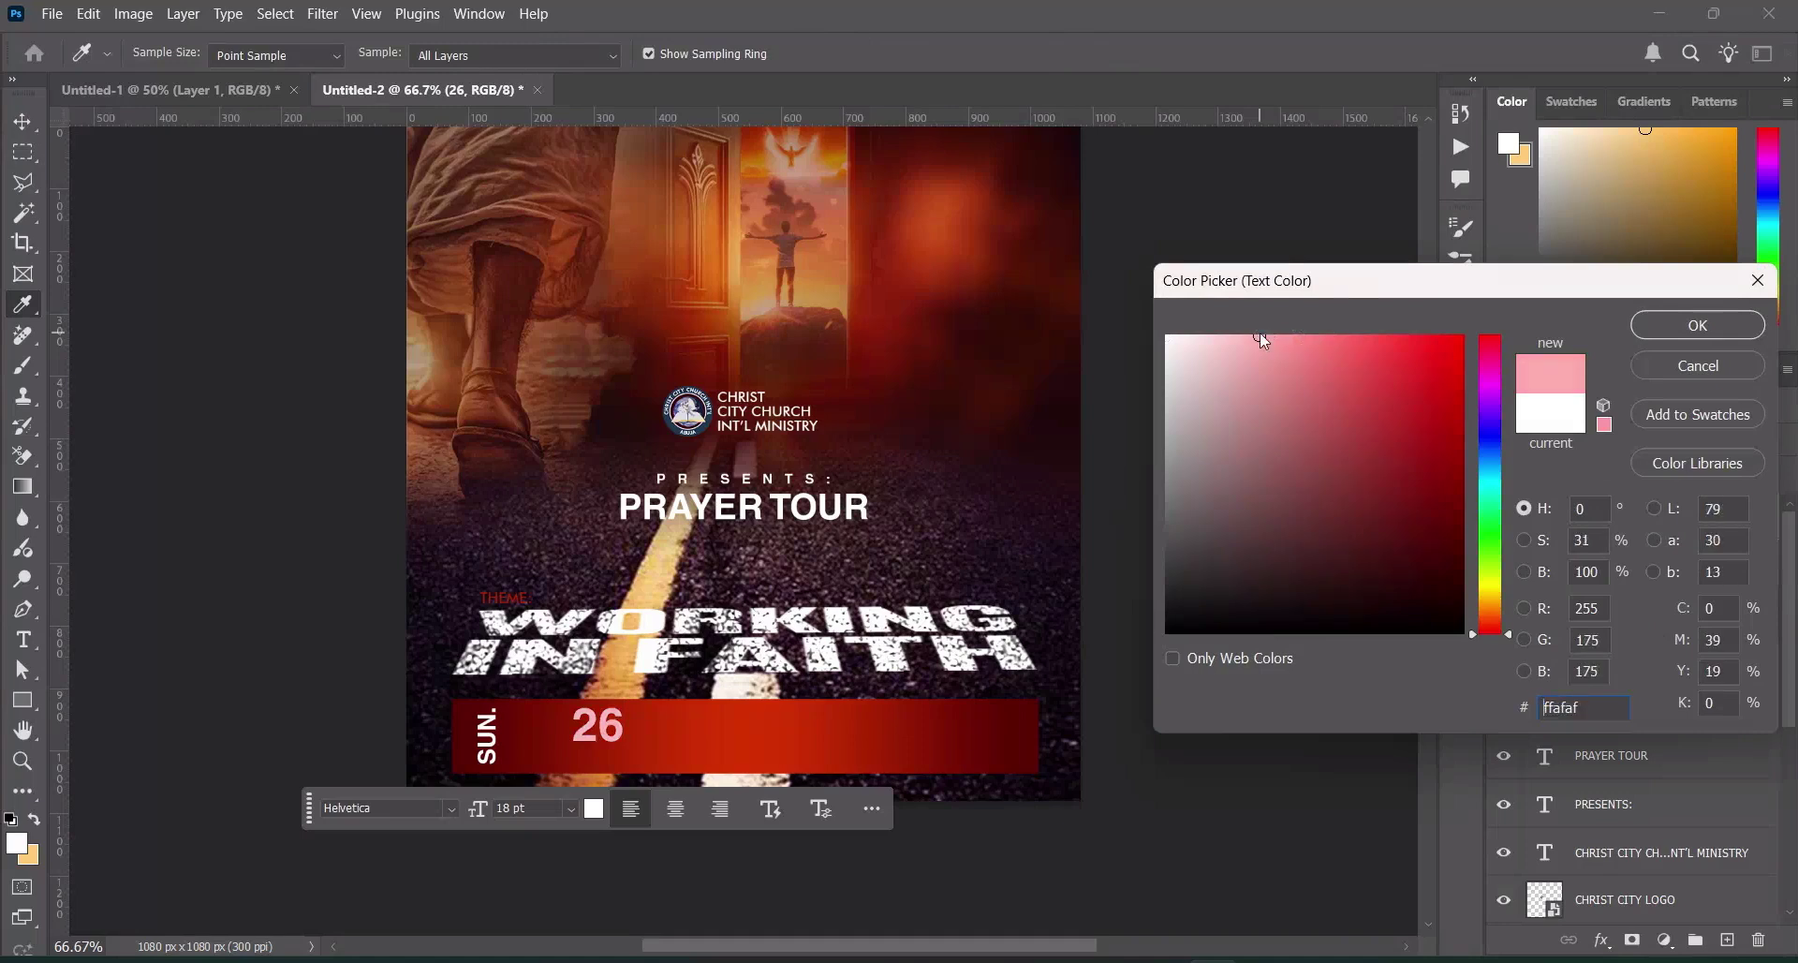
click(1660, 332)
Enlarge the "26" text to about 158% and position it beside "SUN.", filling most of the bar's height
key(v)
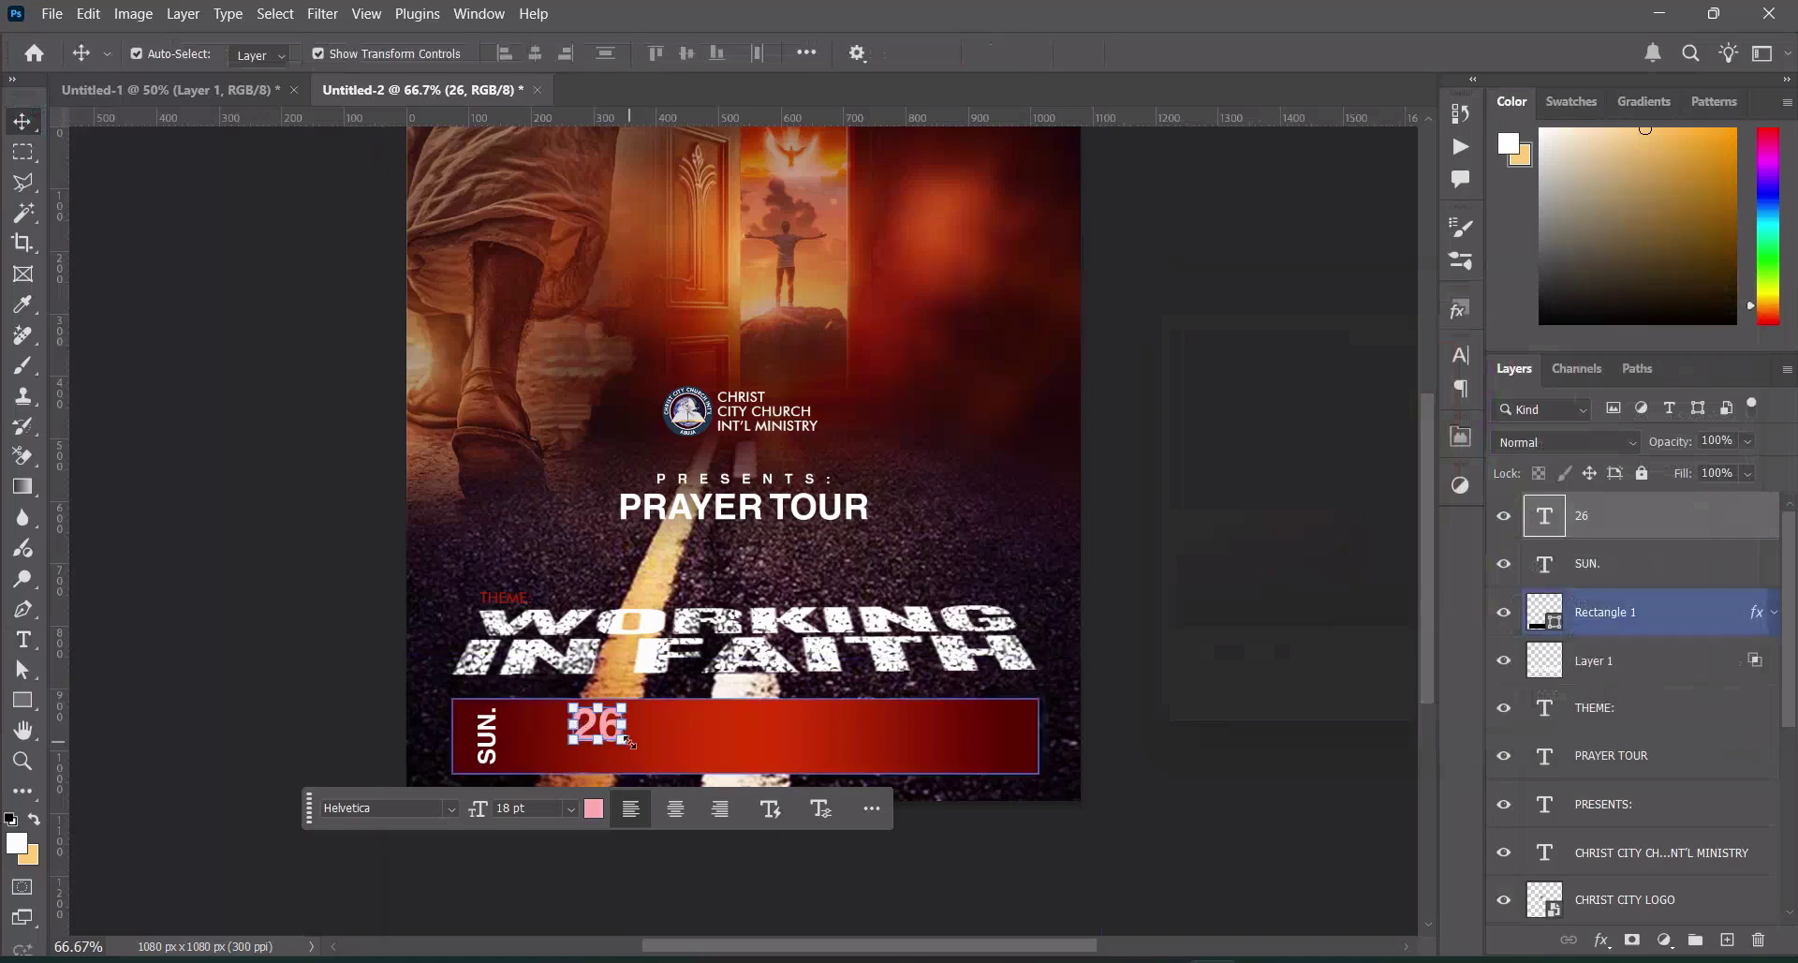
mouse_move(604, 723)
mouse_down()
mouse_move(548, 737)
mouse_move(588, 738)
mouse_up()
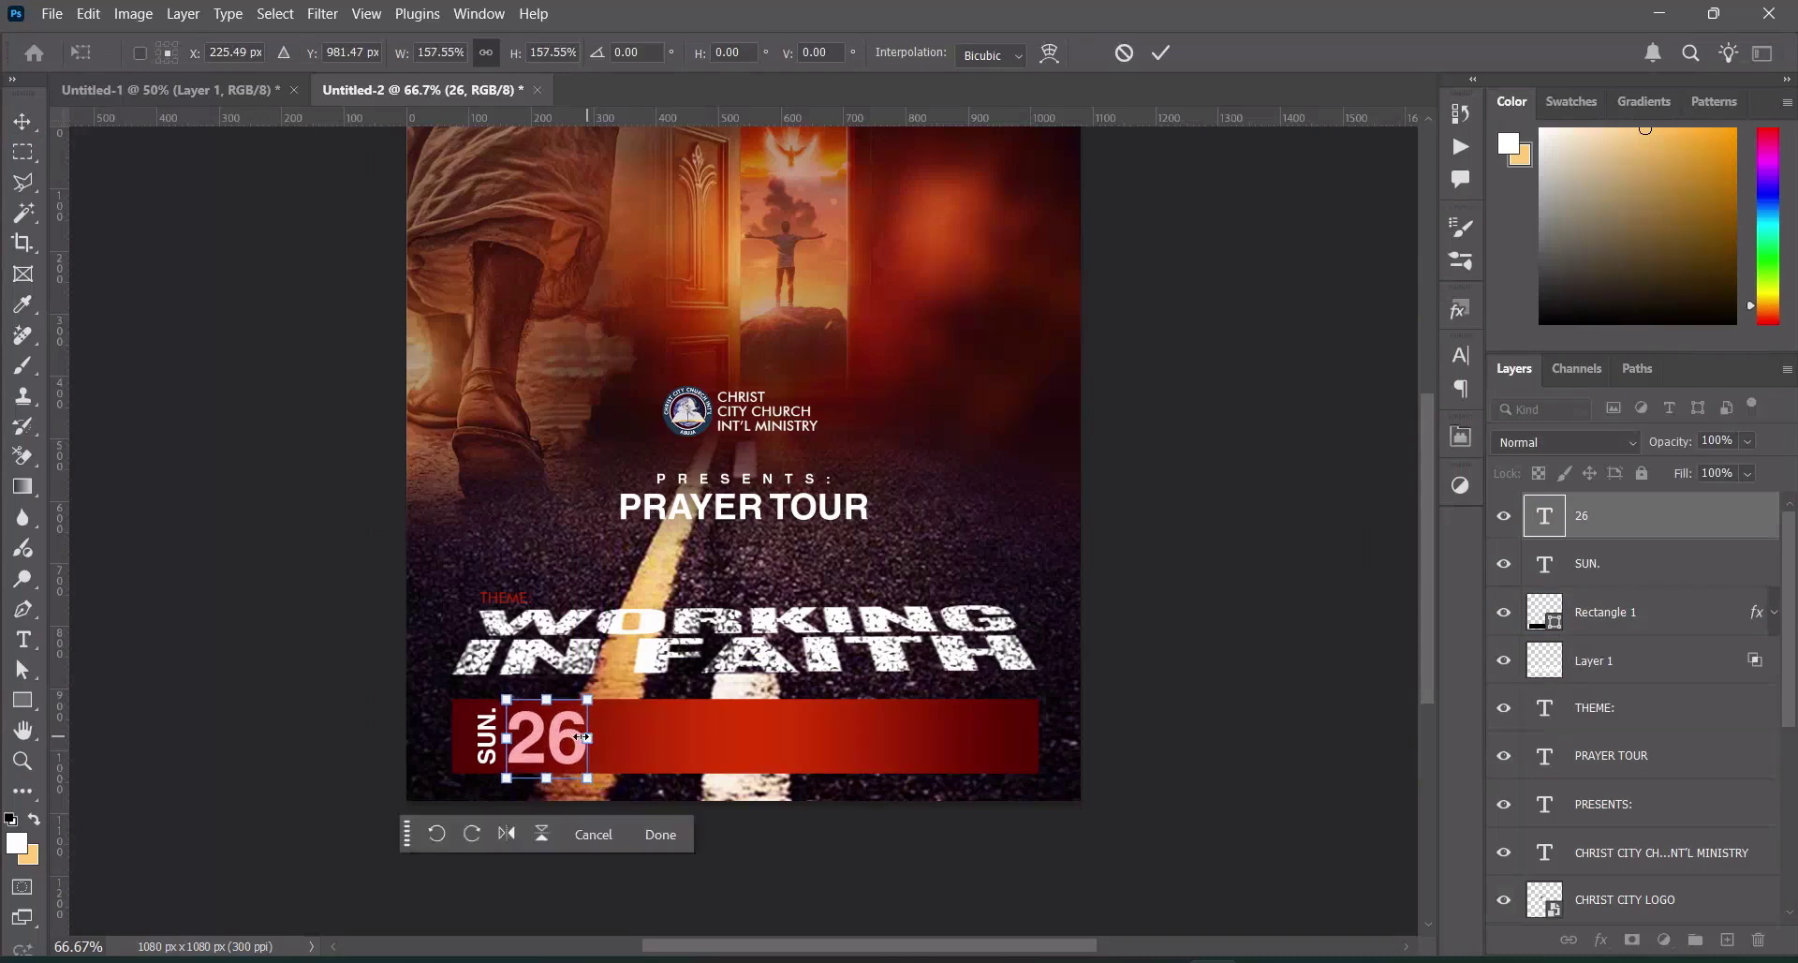
click(1161, 52)
Nudge the "26" text left until it sits close against the rotated "SUN." text
key(Left)
key(Left)
key(Left)
key(Left)
key(Left)
key(Left)
key(Left)
key(Left)
key(Left)
key(Left)
key(Left)
key(Left)
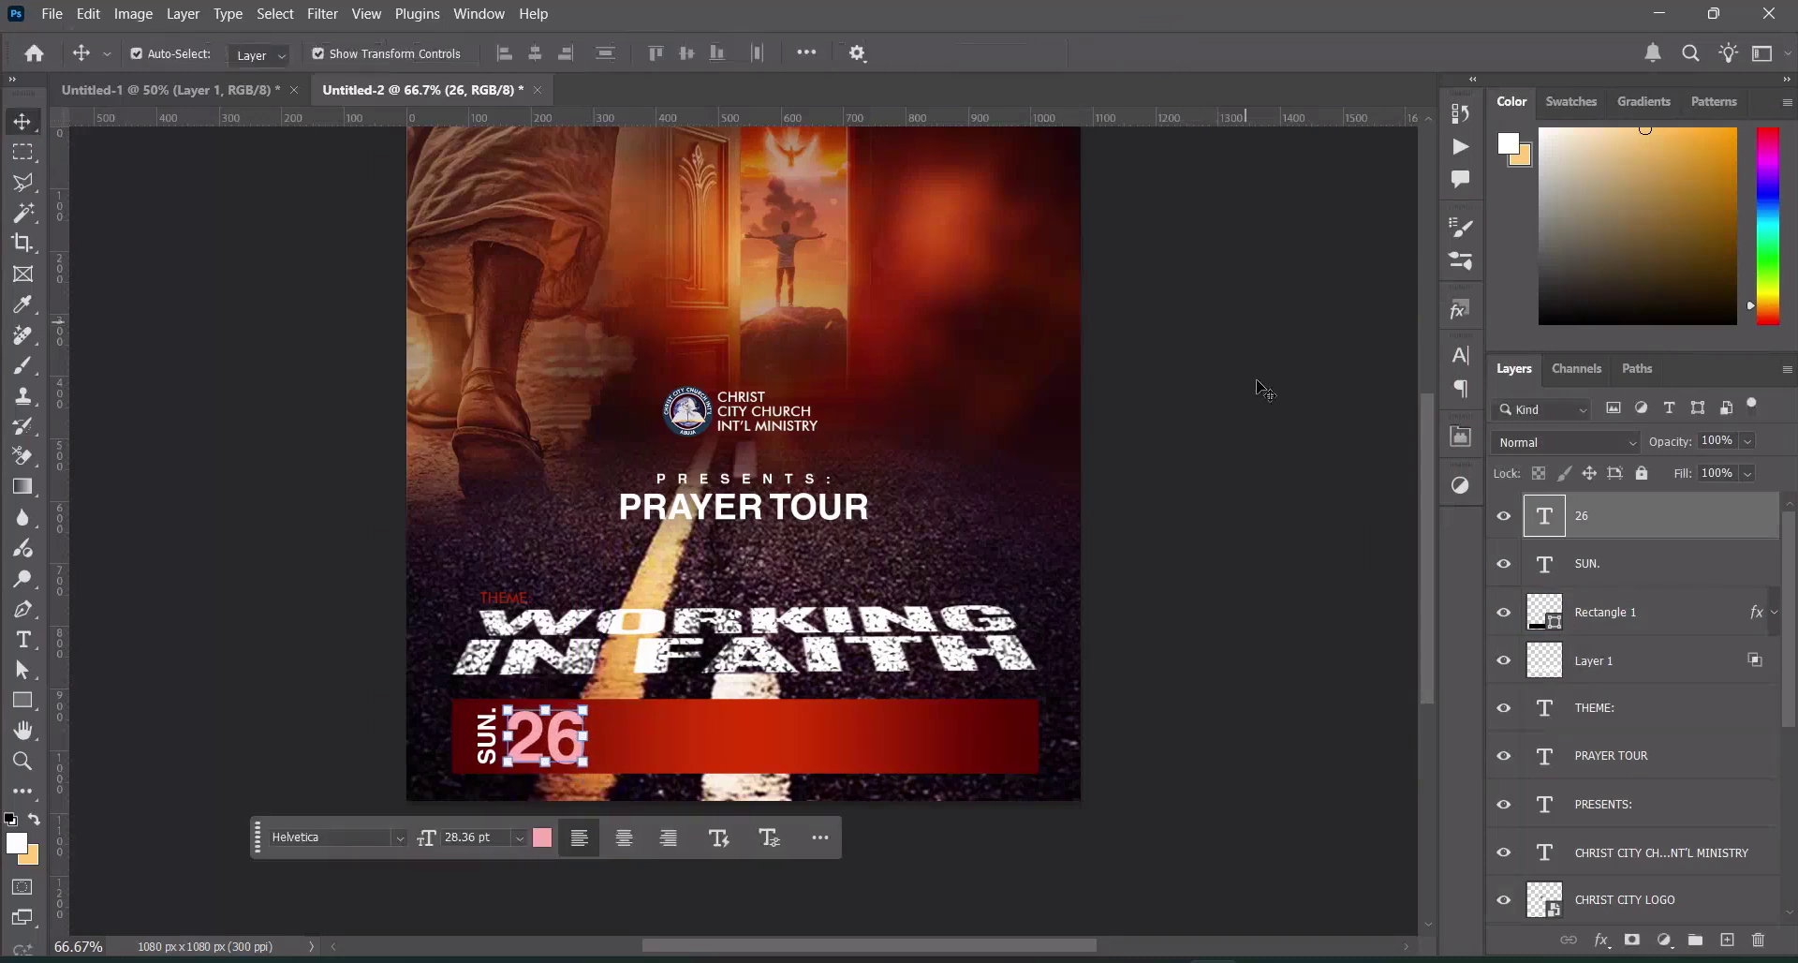
click(1260, 602)
click(491, 745)
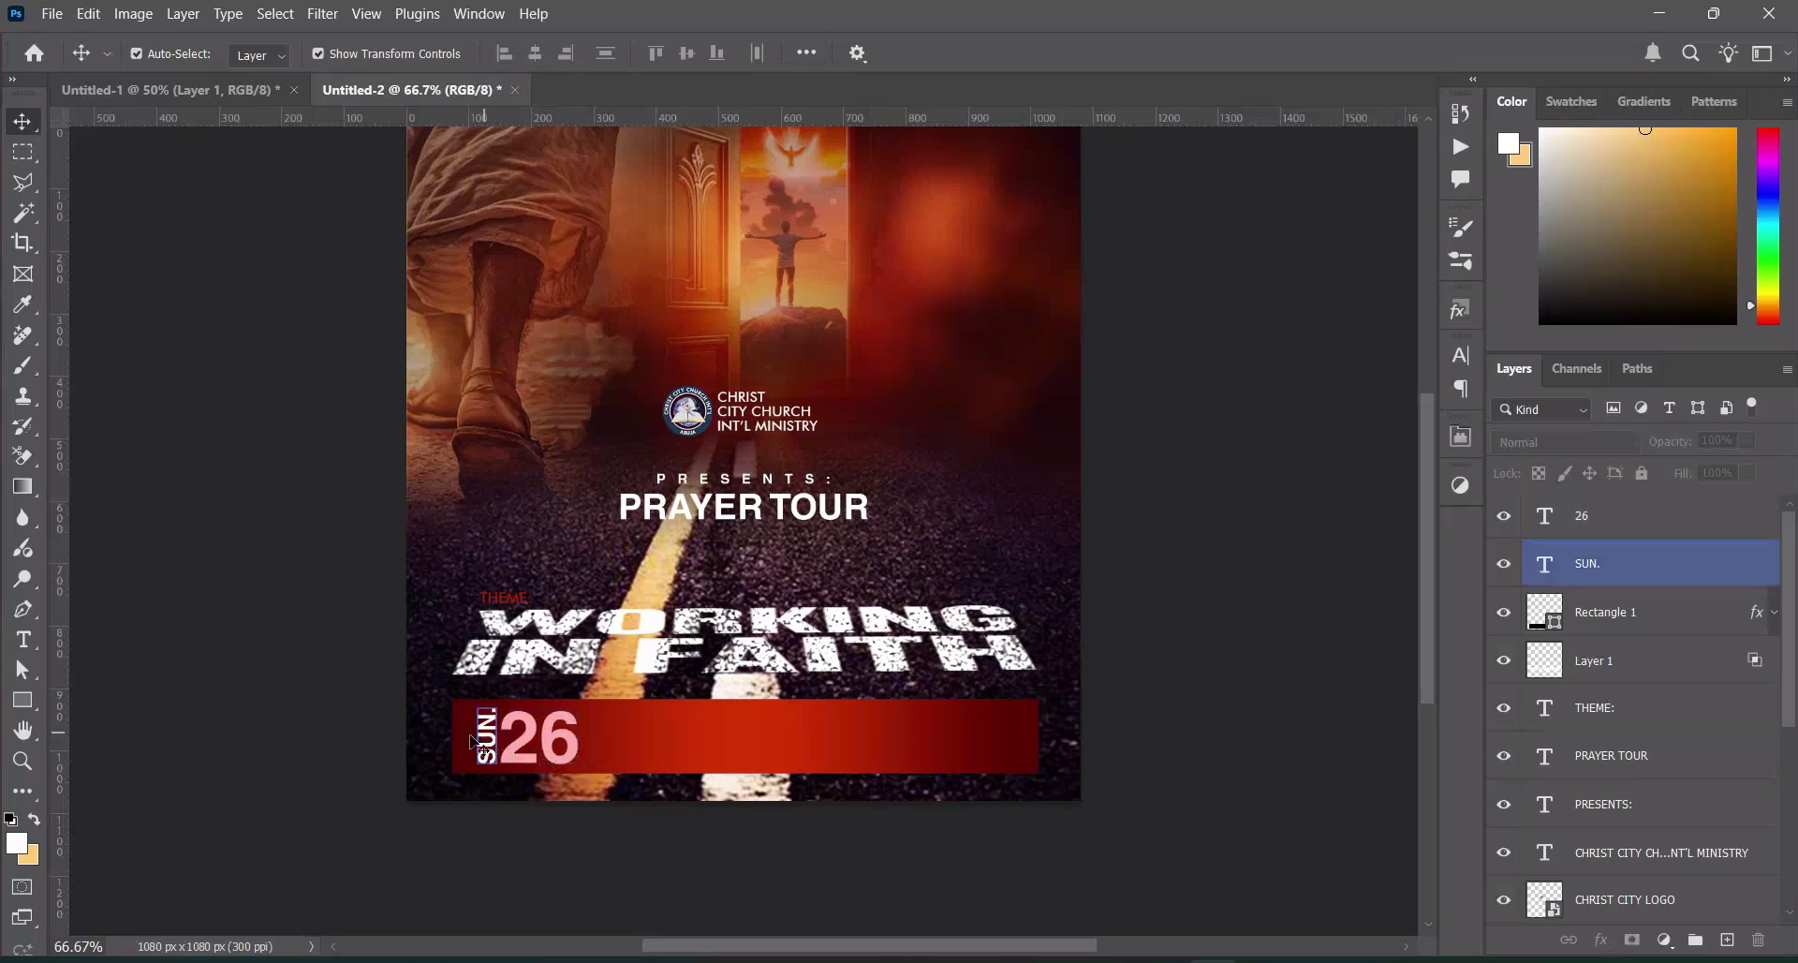
Duplicate the rotated "SUN." text, bring the copy to the front of the layers and place it just right of "26"
click(131, 693)
click(470, 776)
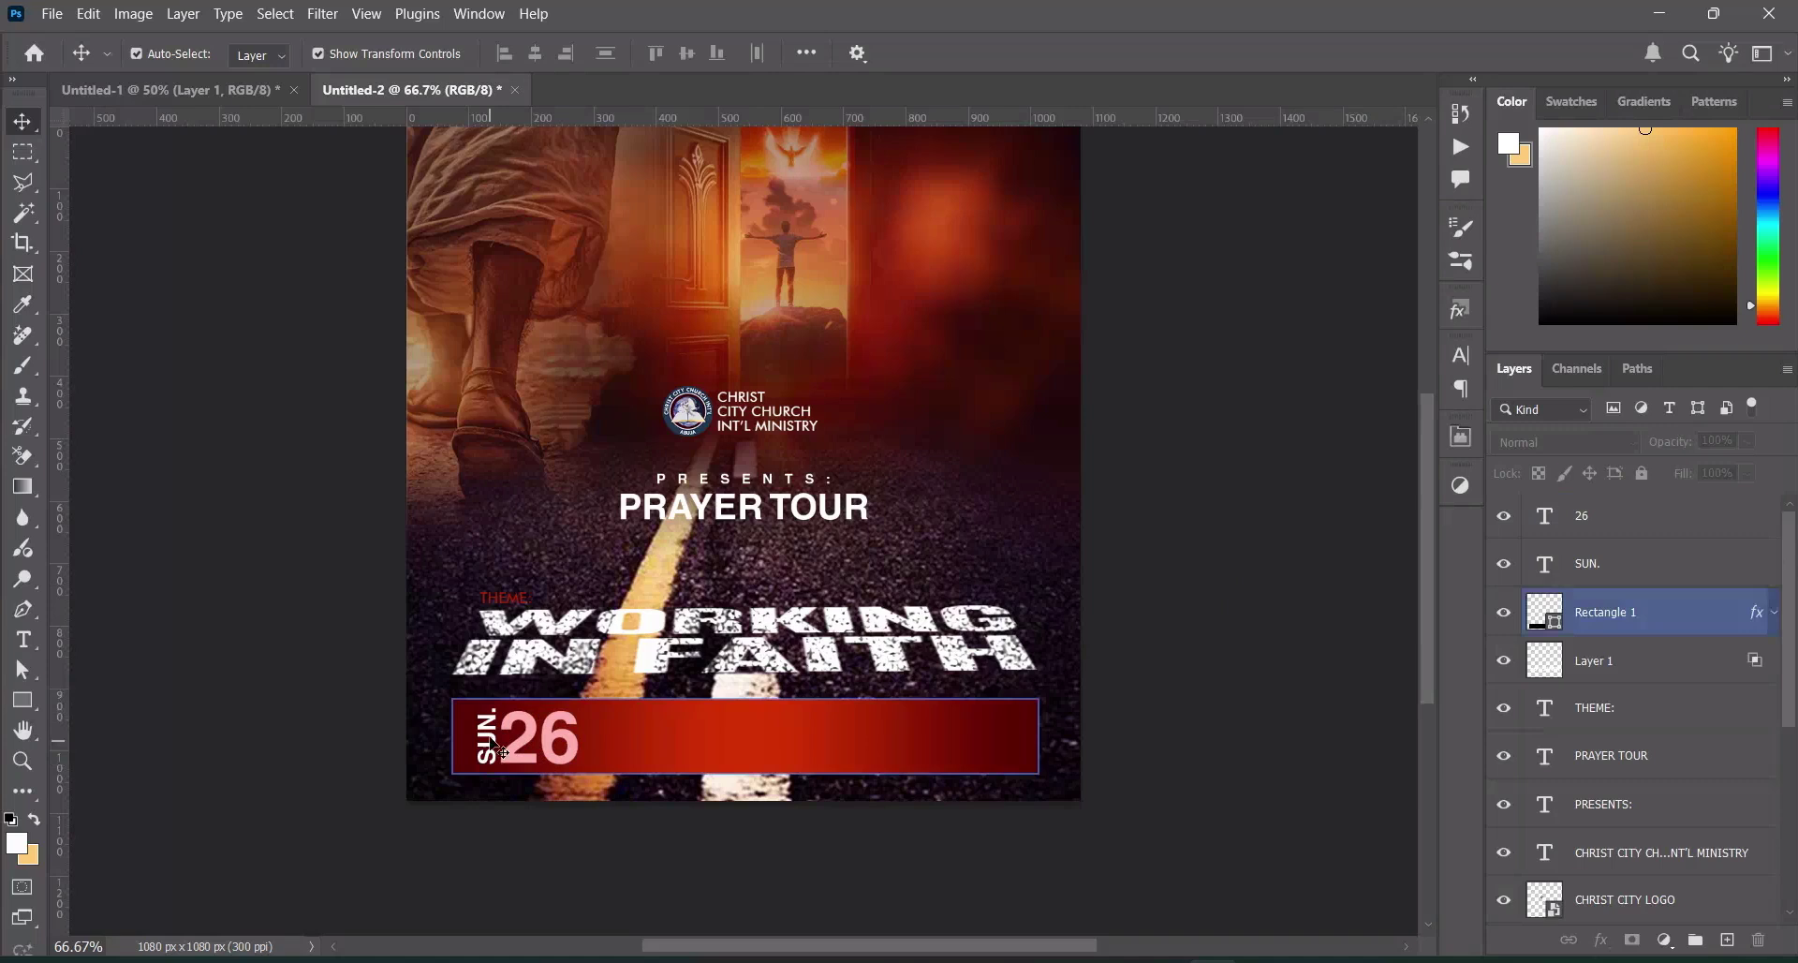
click(487, 740)
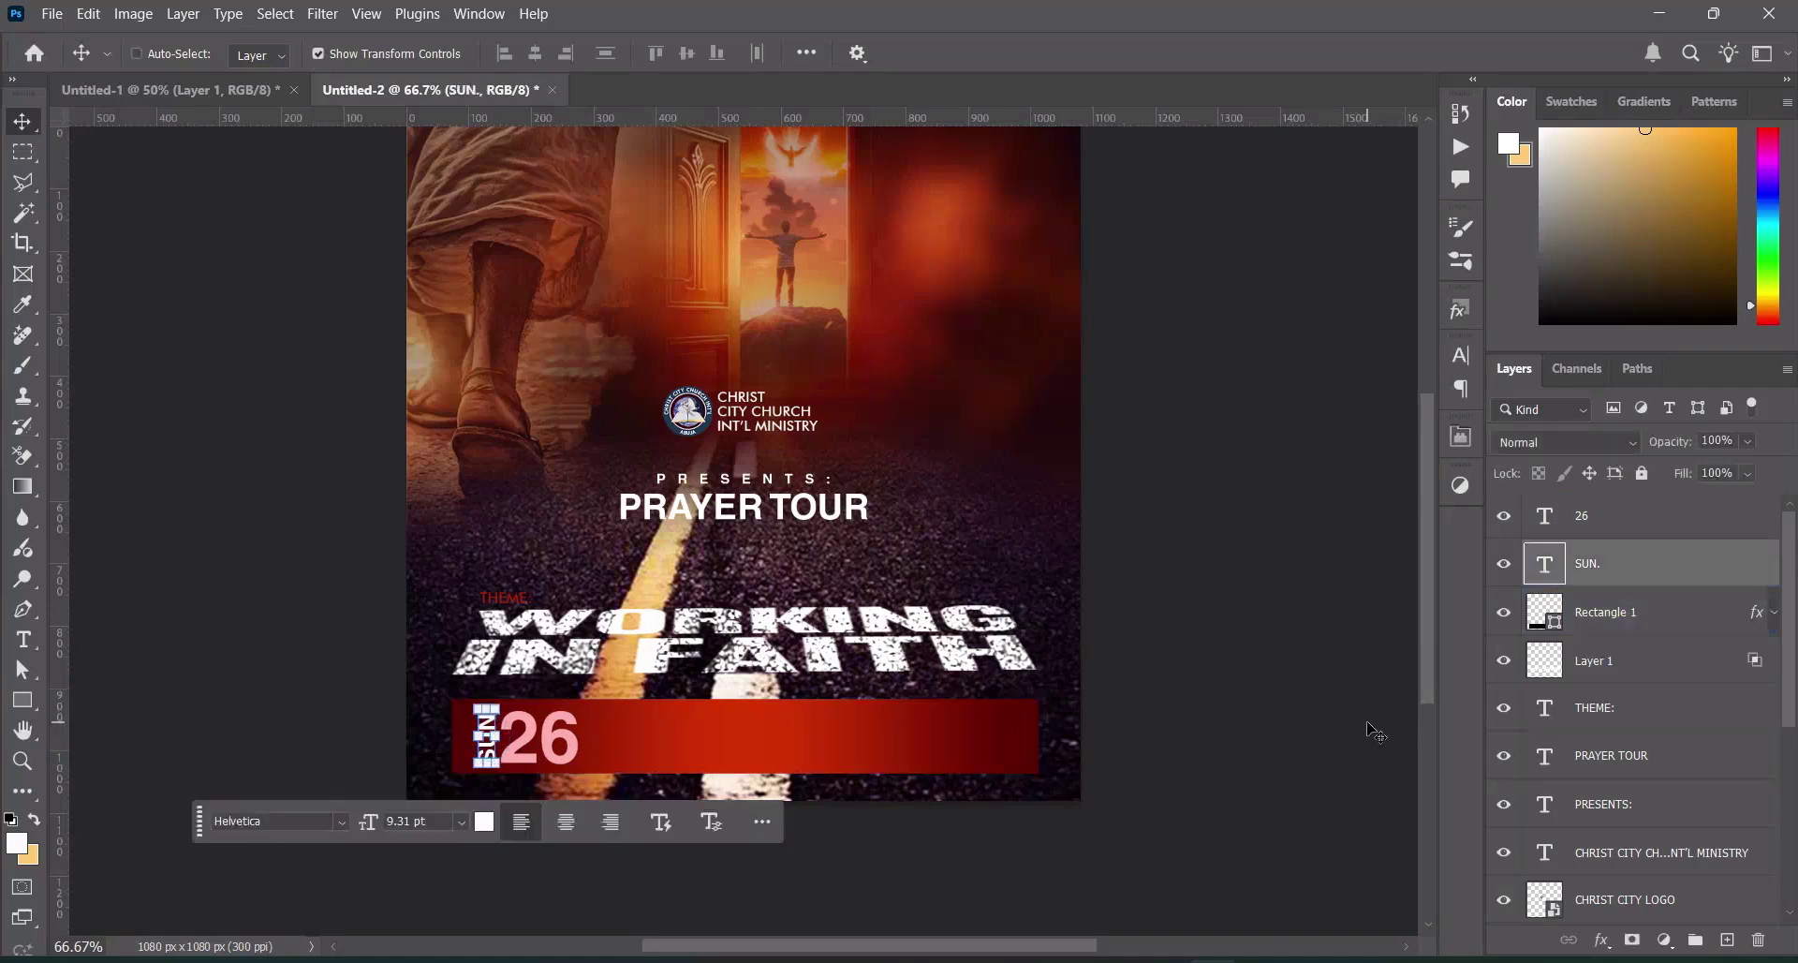
key(ctrl+j)
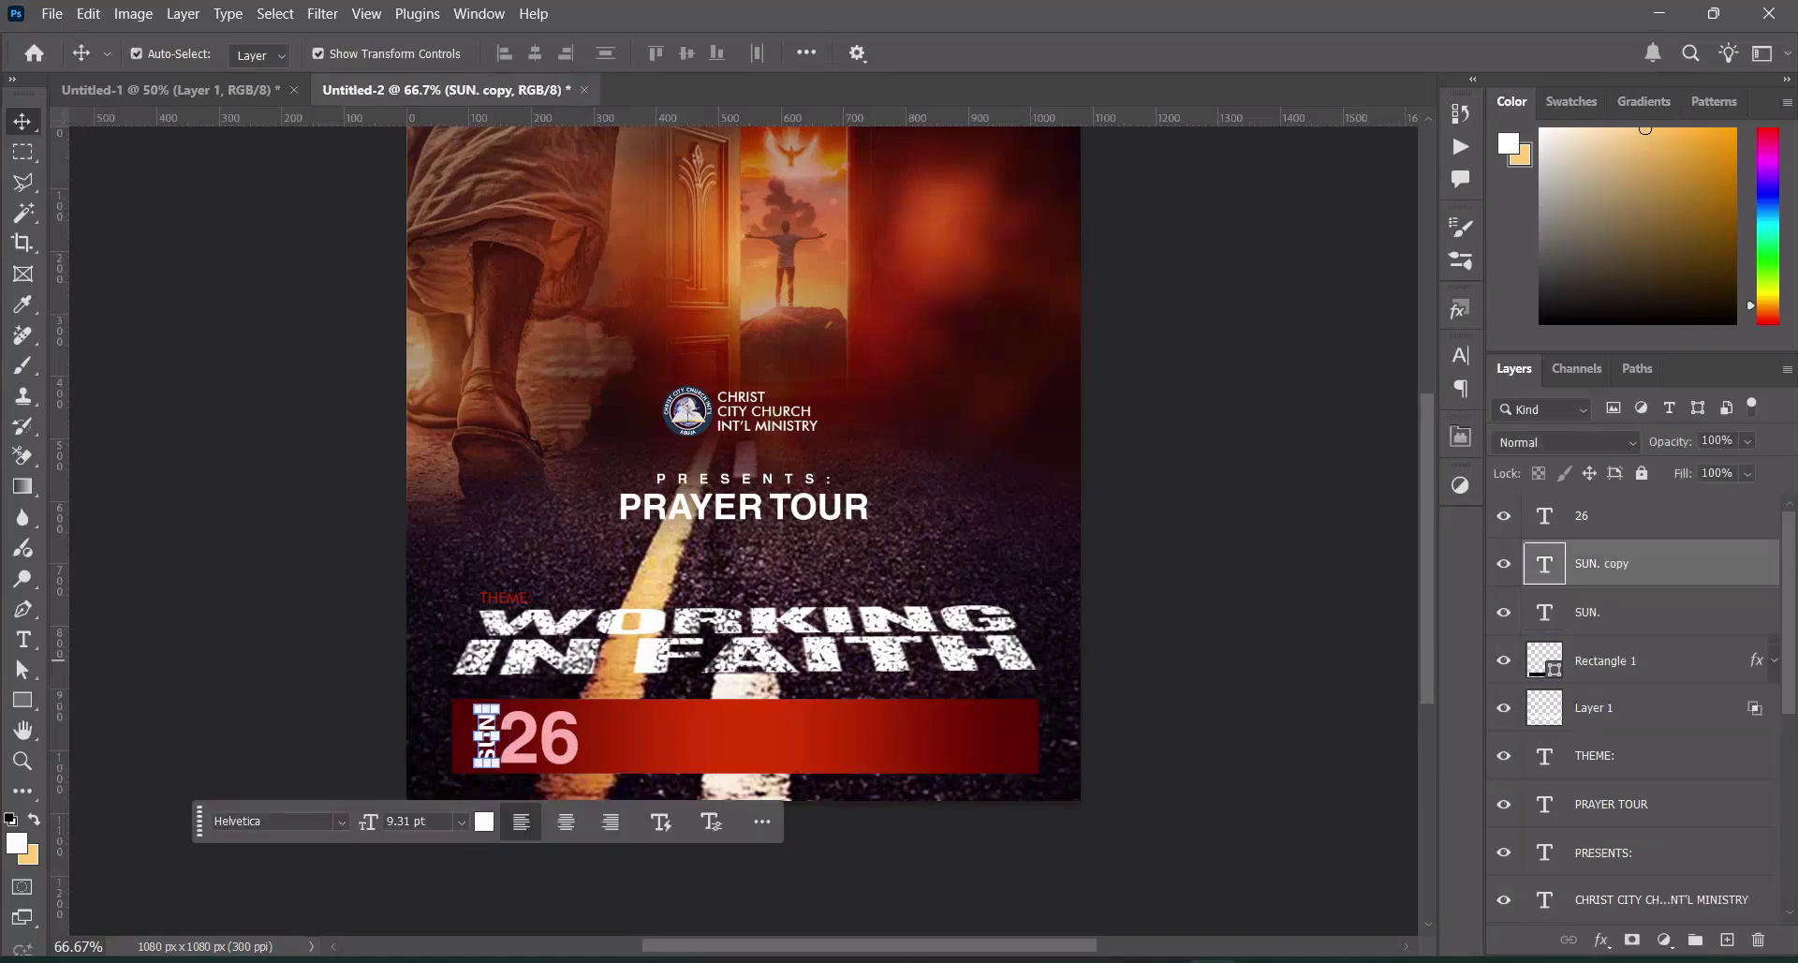
key(ctrl+bracketright)
drag(487, 737, 595, 736)
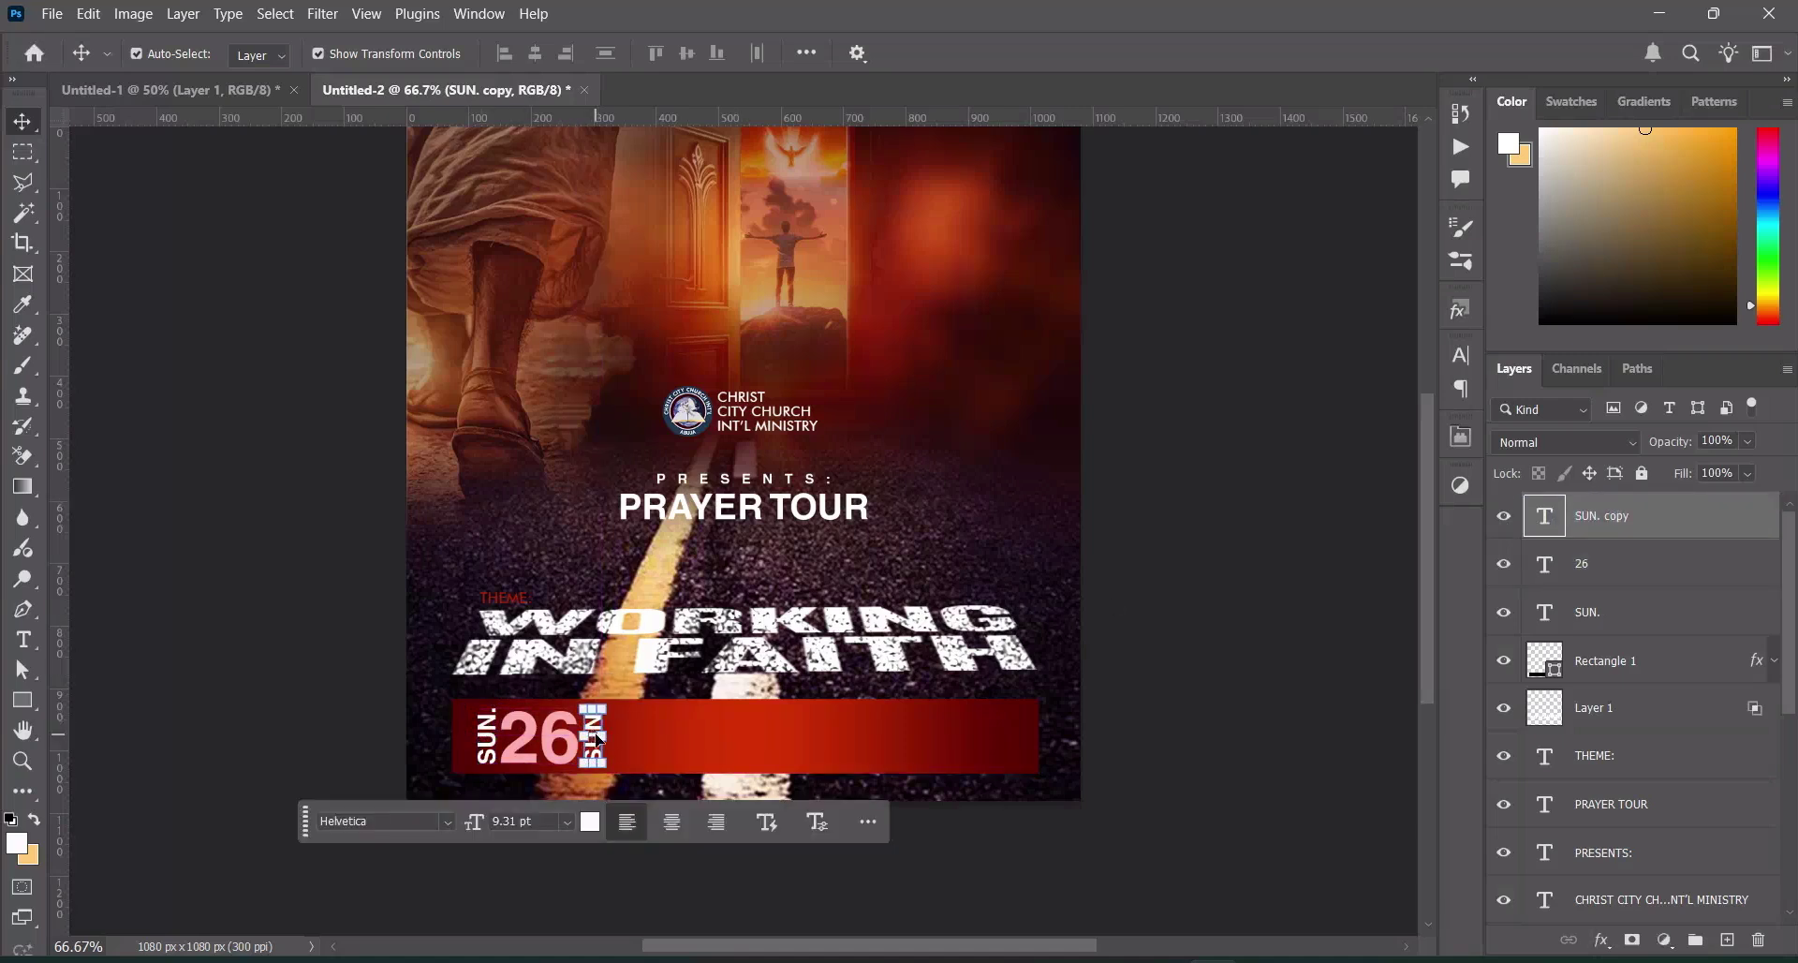
Rotate the "SUN." copy 90 degrees so it reads horizontally, and shift it right until it clears "26"
key(ctrl+t)
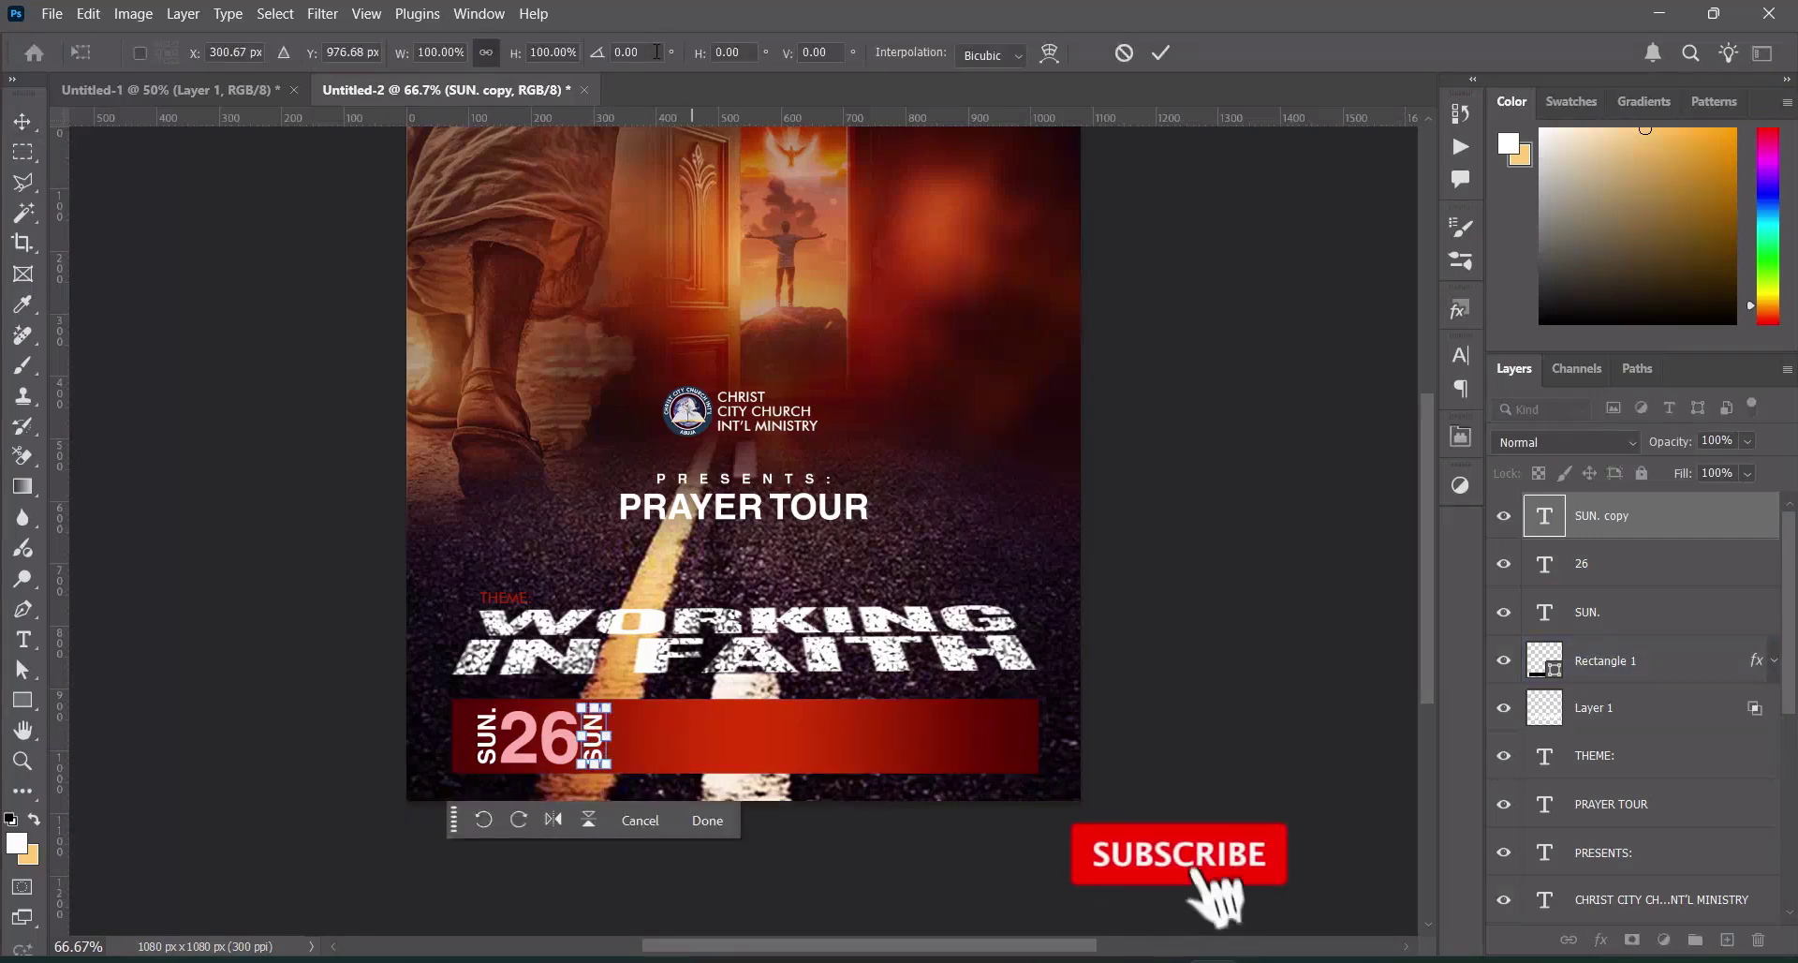
click(649, 51)
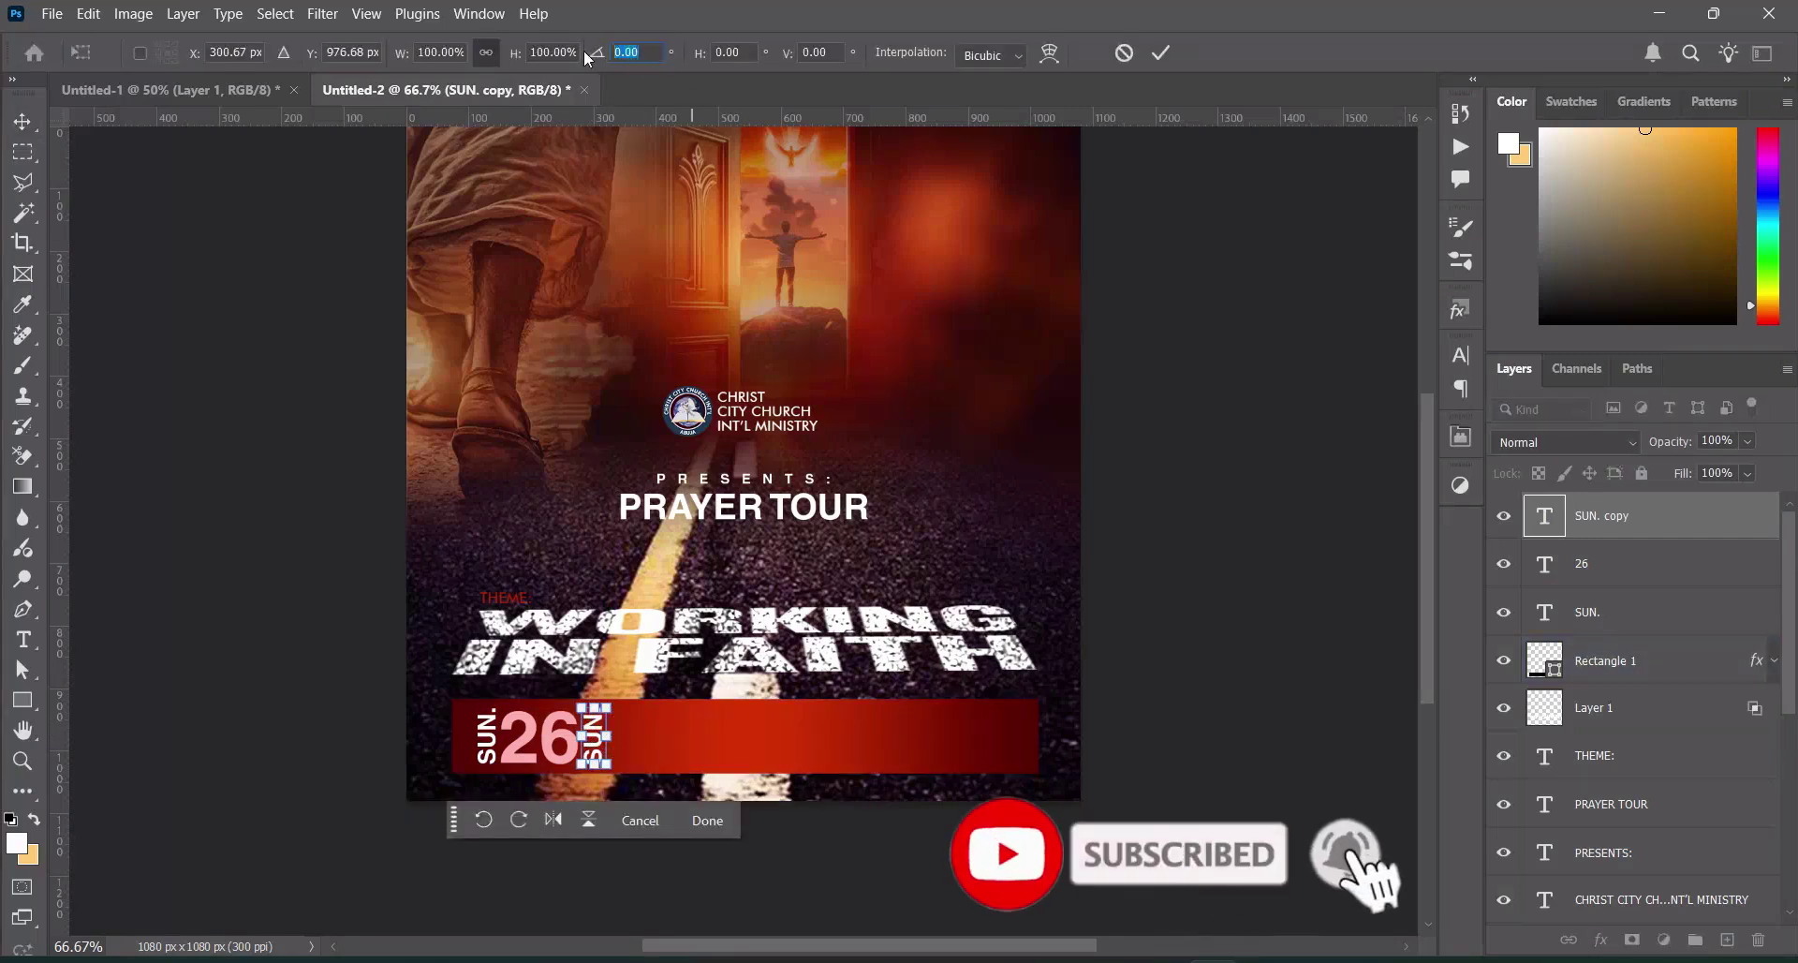
text(90)
key(Return)
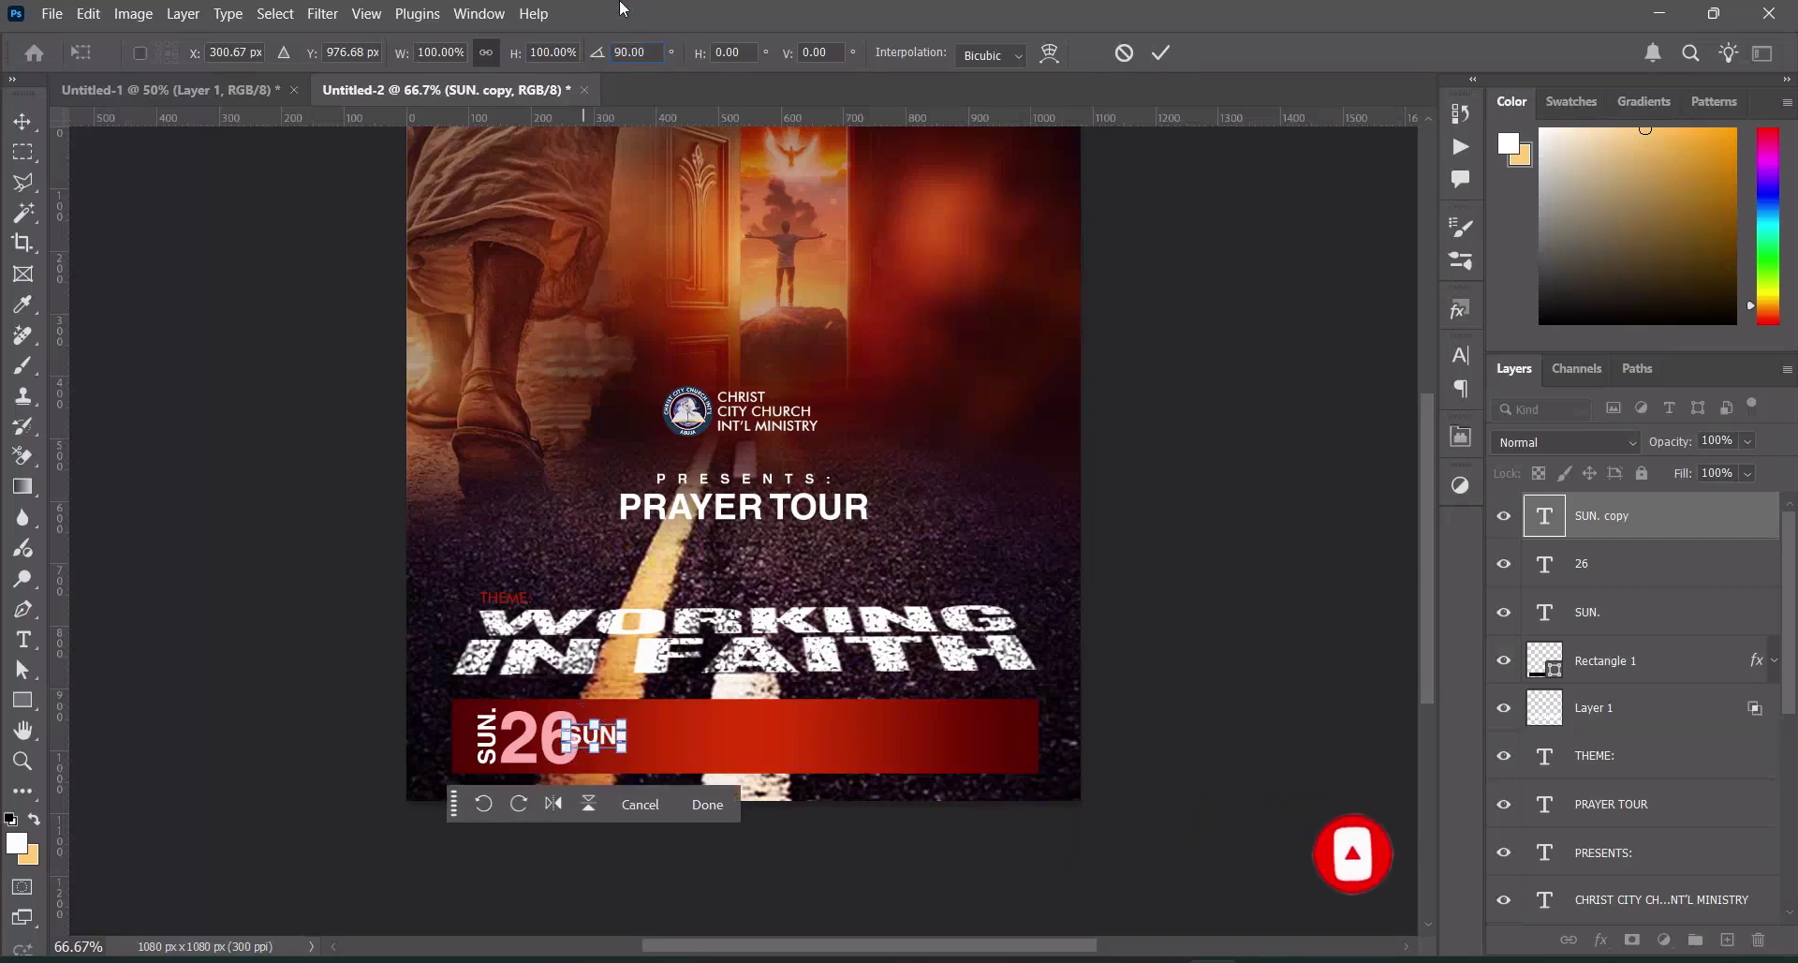
click(1161, 53)
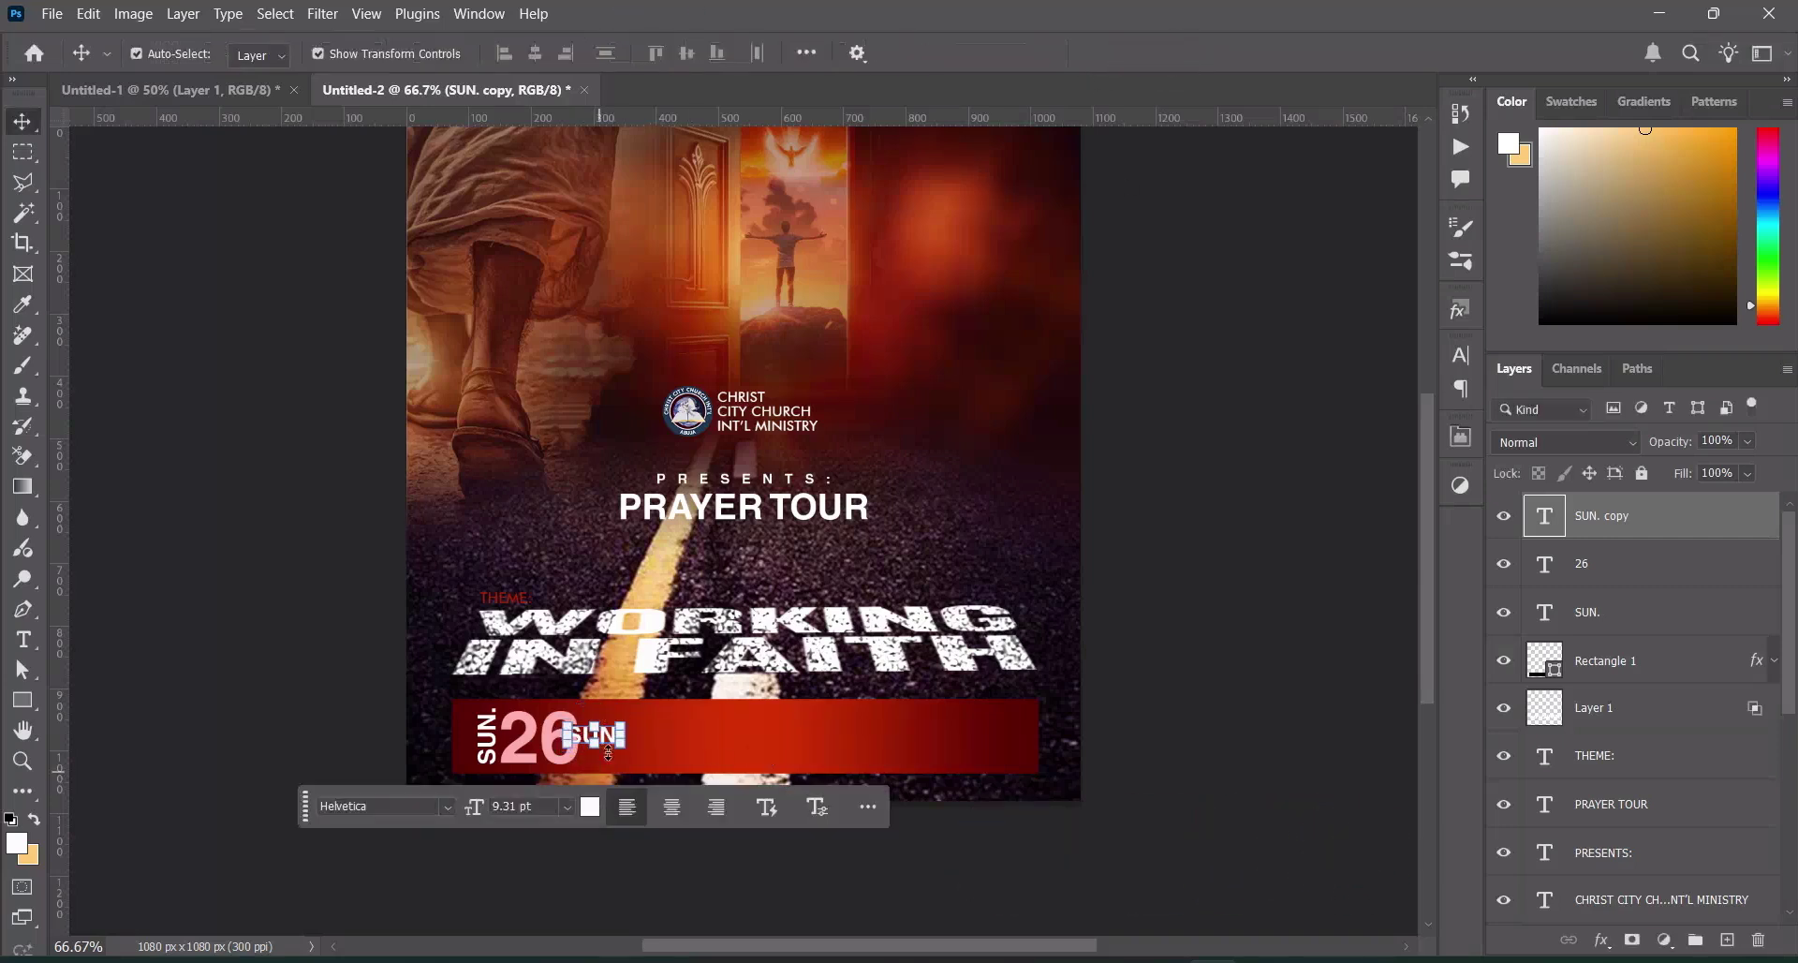
drag(618, 742, 643, 743)
Copy "OCTOBER," from the Text.txt notes and replace the horizontal "SUN." copy's text with it
key(alt+Tab)
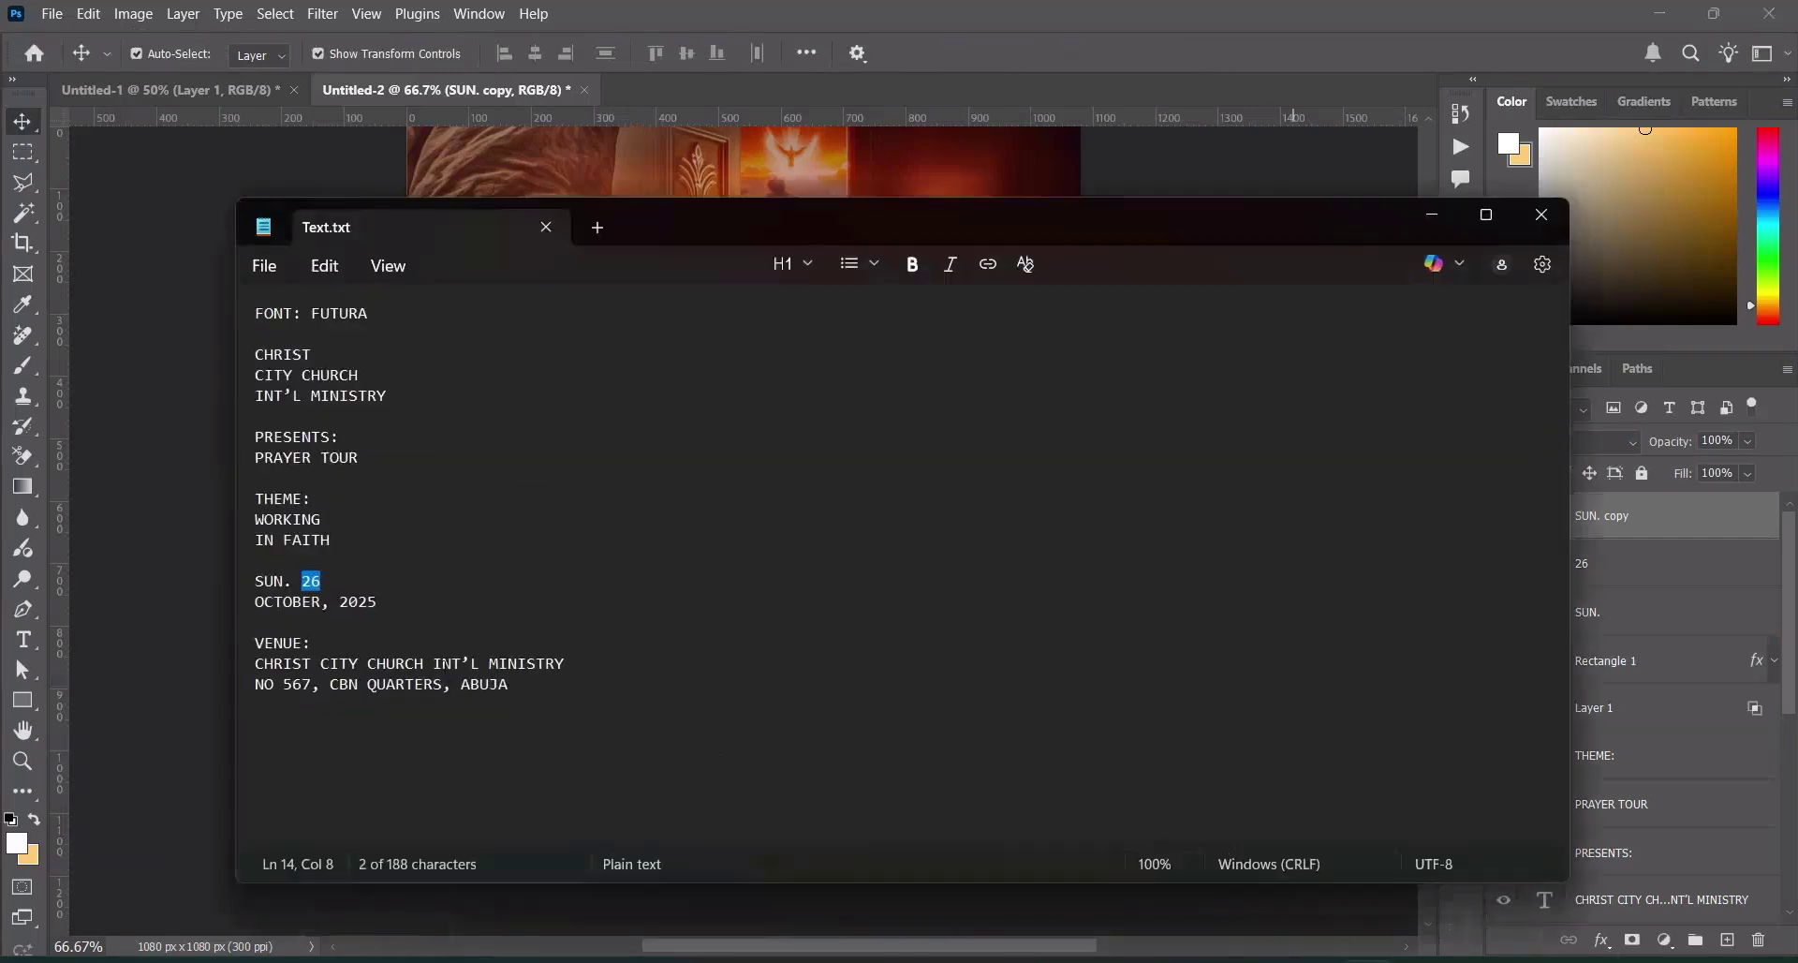
drag(328, 605, 248, 608)
key(ctrl+c)
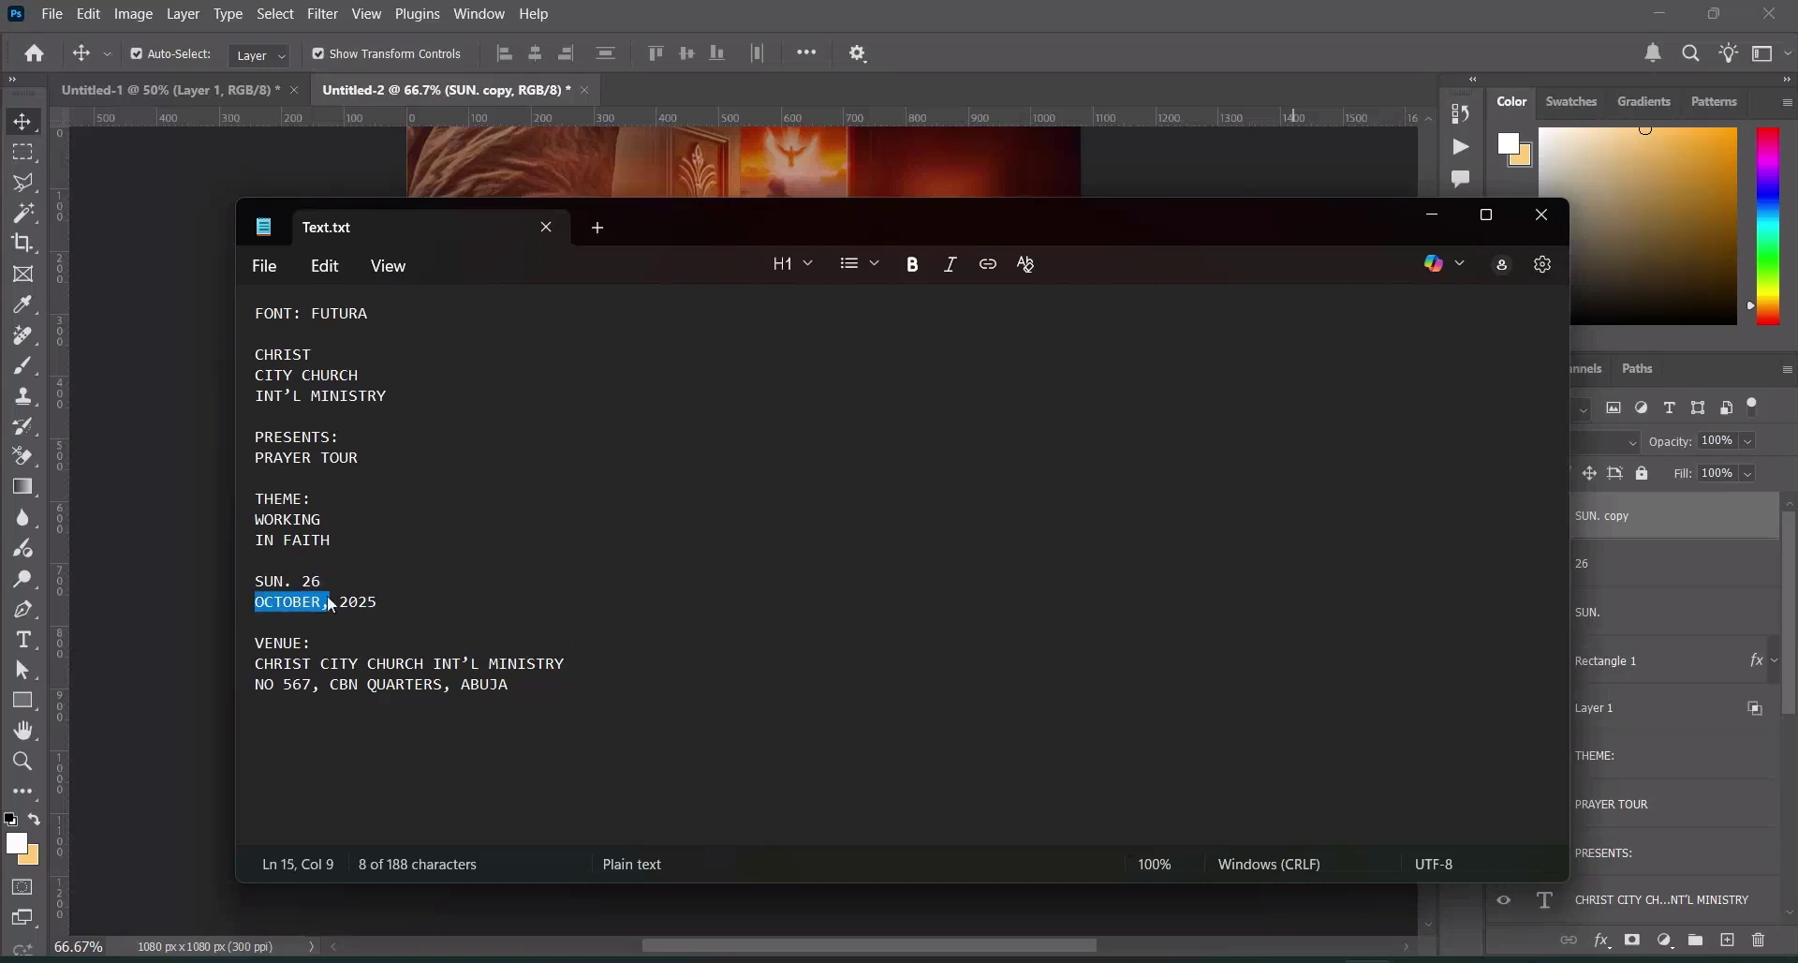
click(1432, 214)
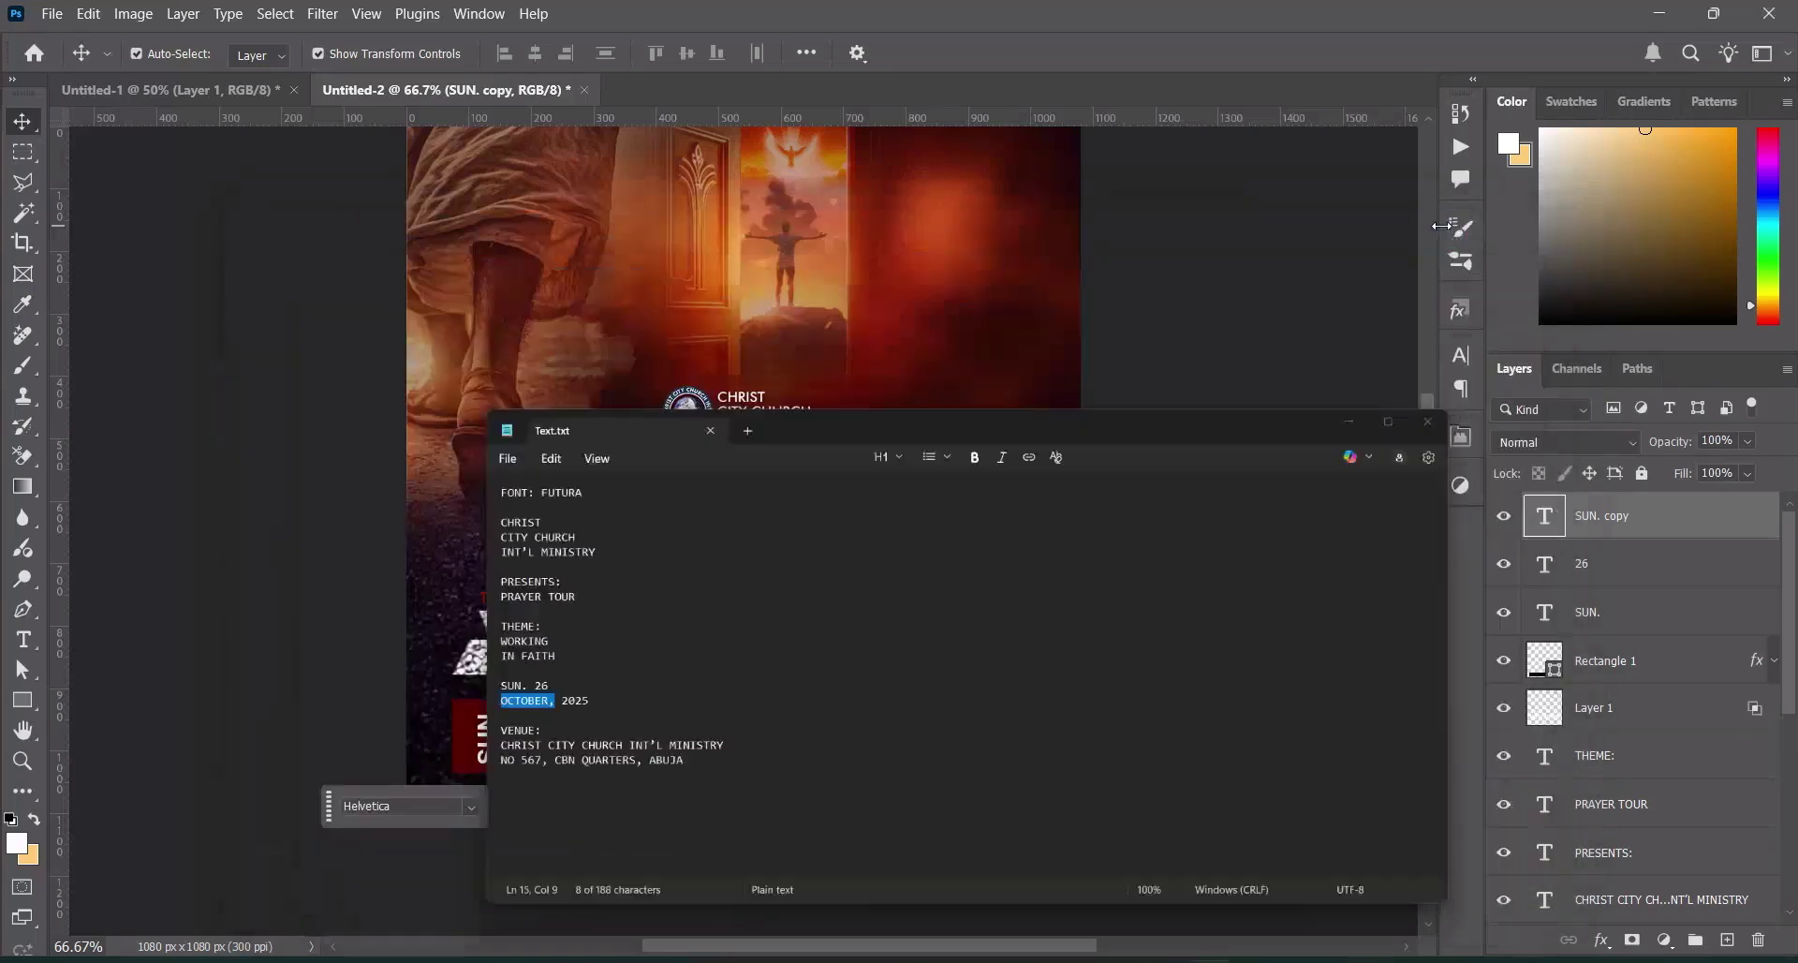
click(31, 641)
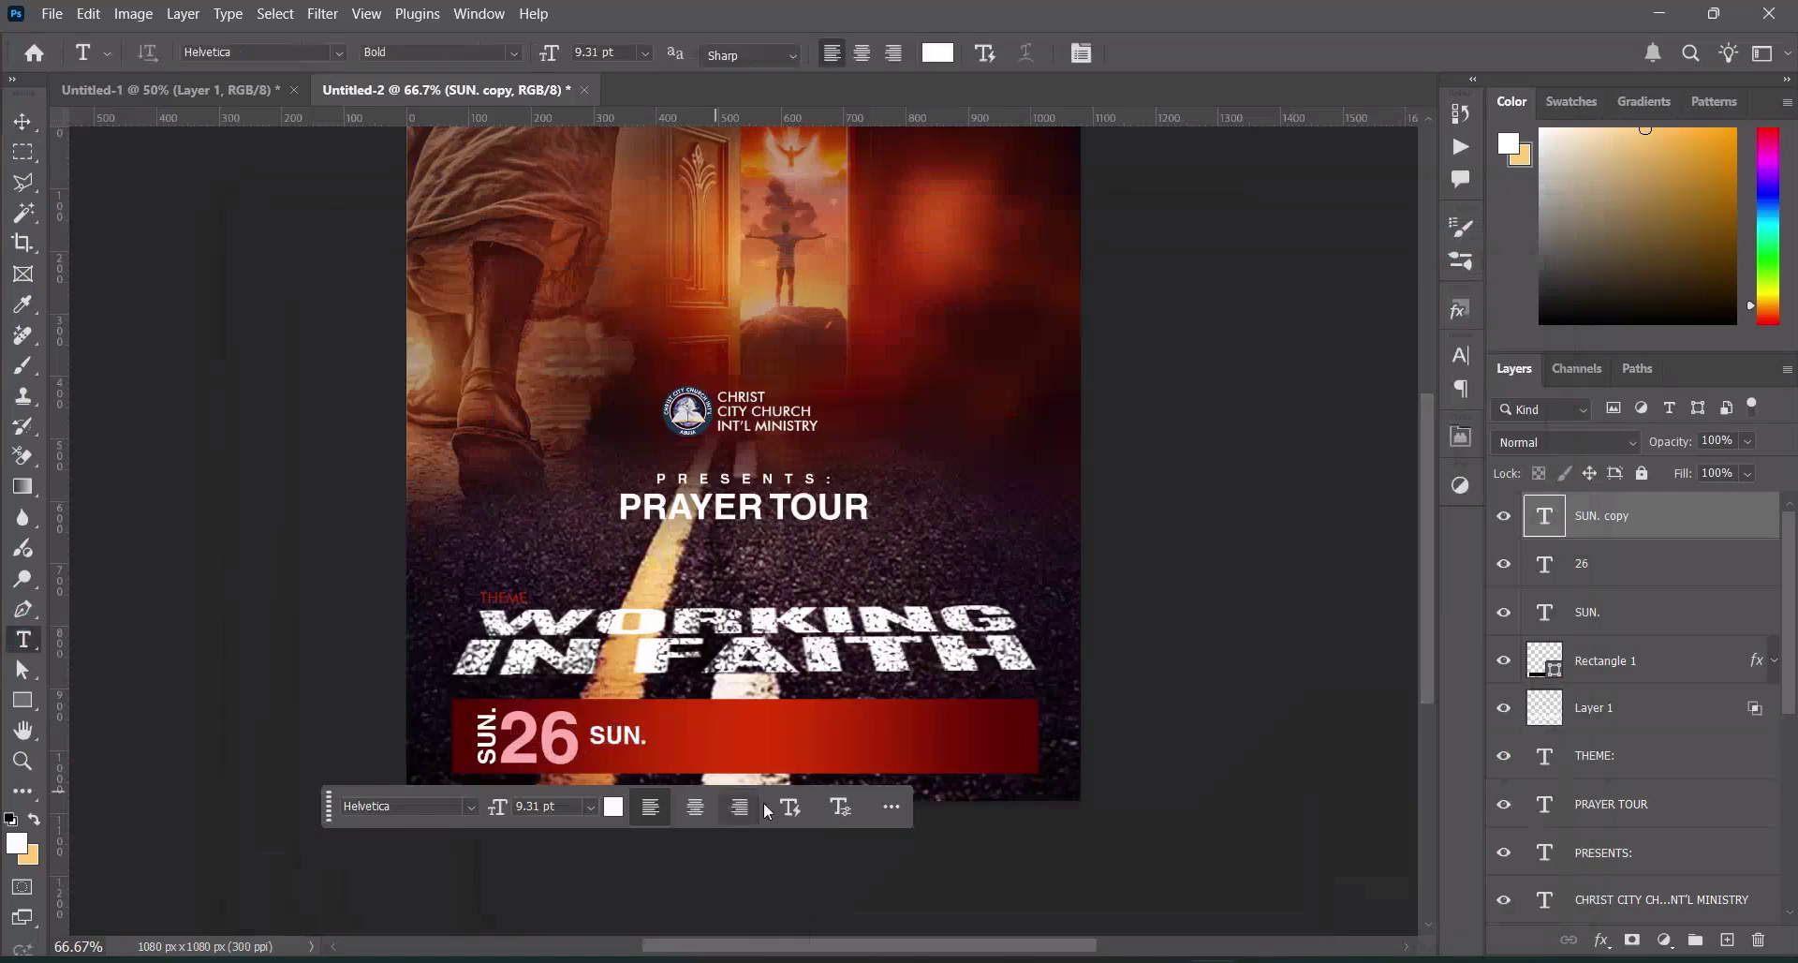
click(618, 735)
key(ctrl+a)
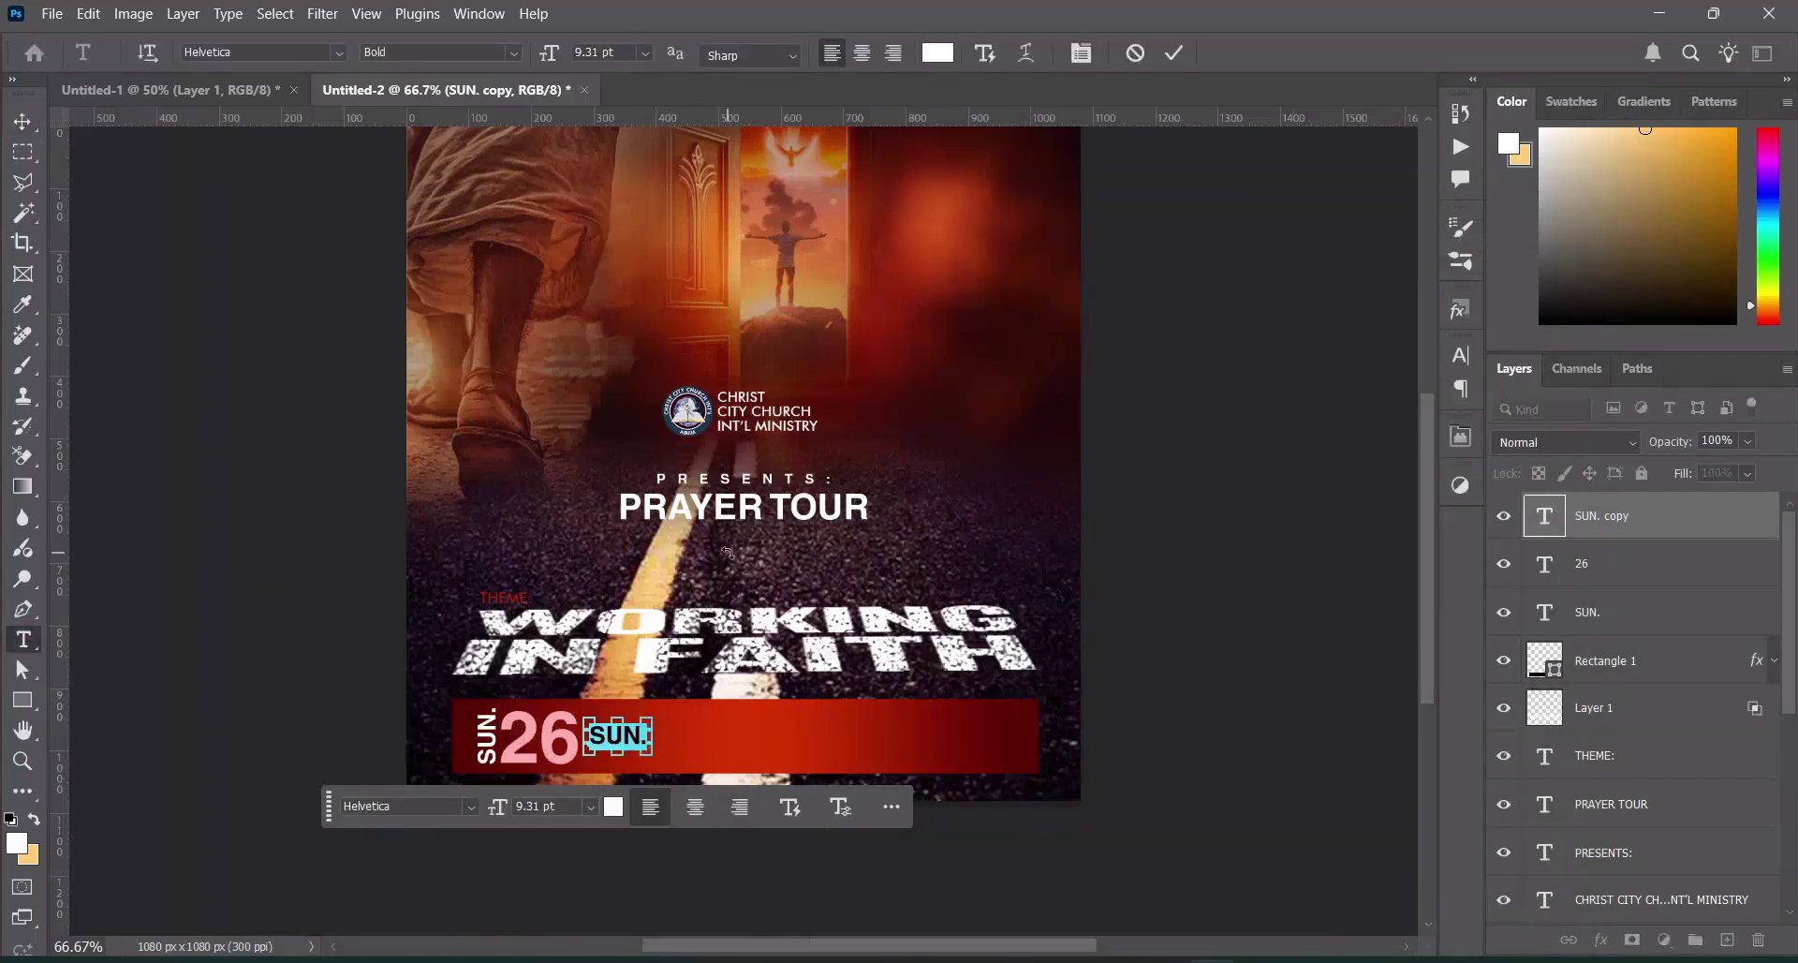
key(ctrl+v)
click(1174, 52)
Take "2025" from the Text.txt notes, duplicate the "OCTOBER," text directly below itself and replace the copy's text with "2025"
key(alt+Tab)
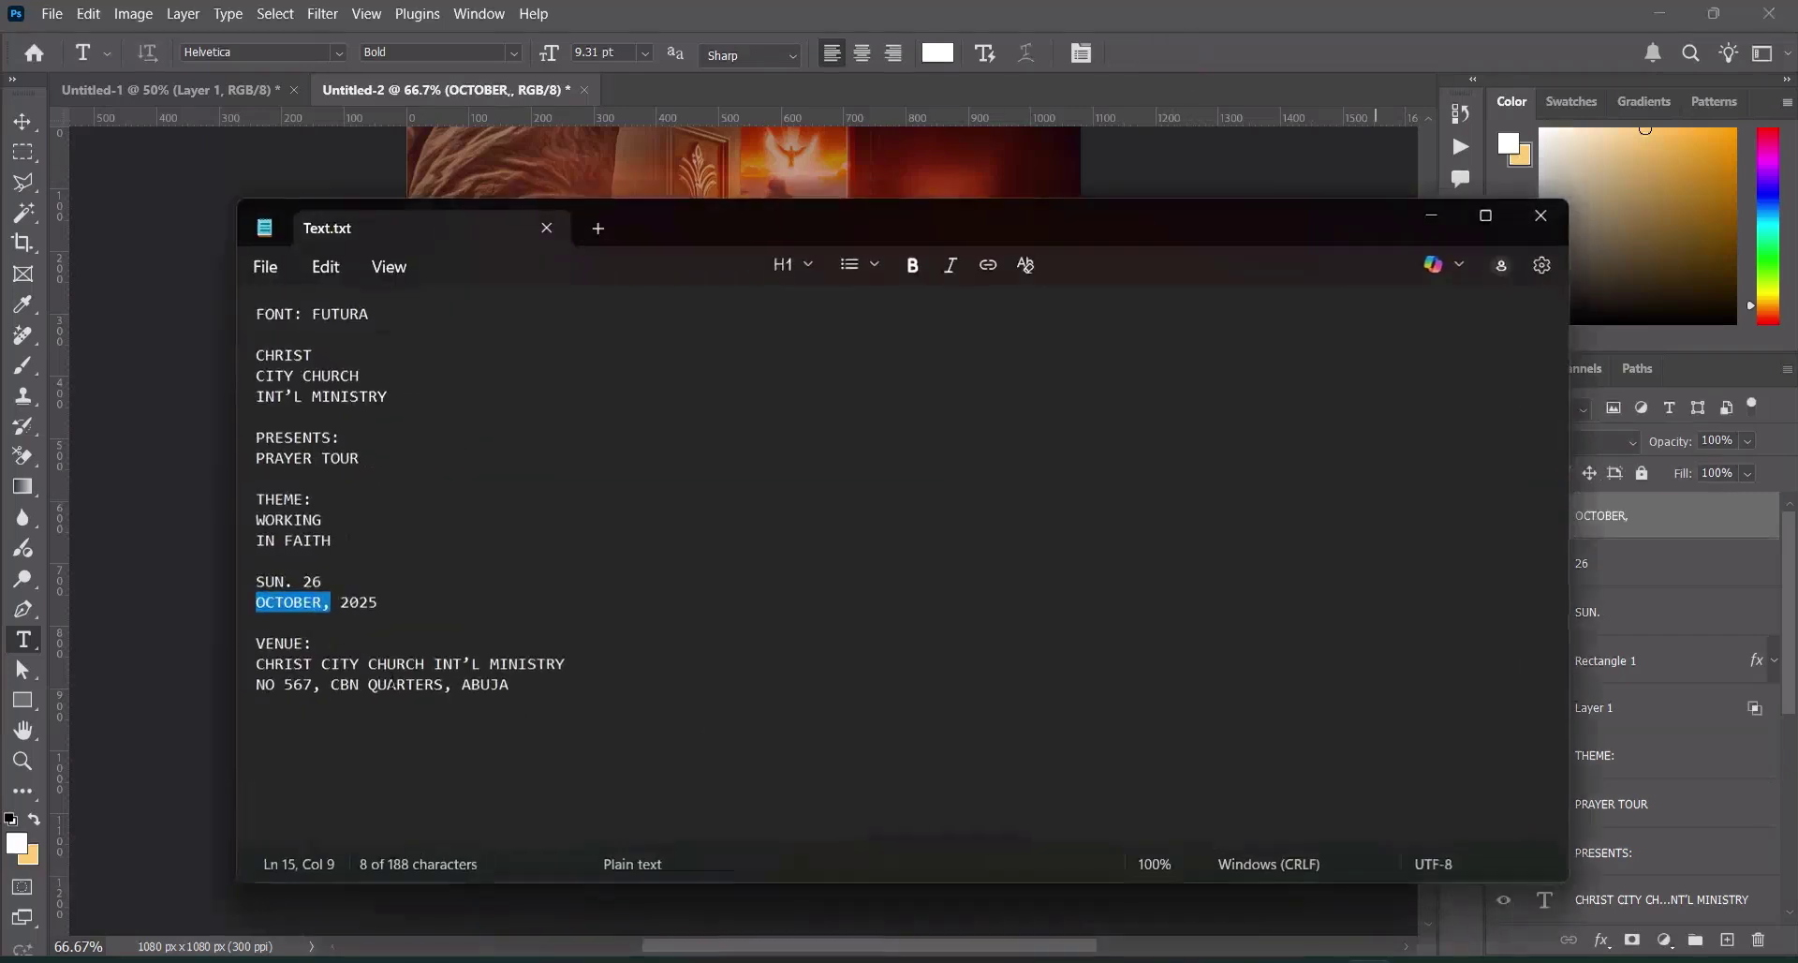
key(Right)
key(shift+End)
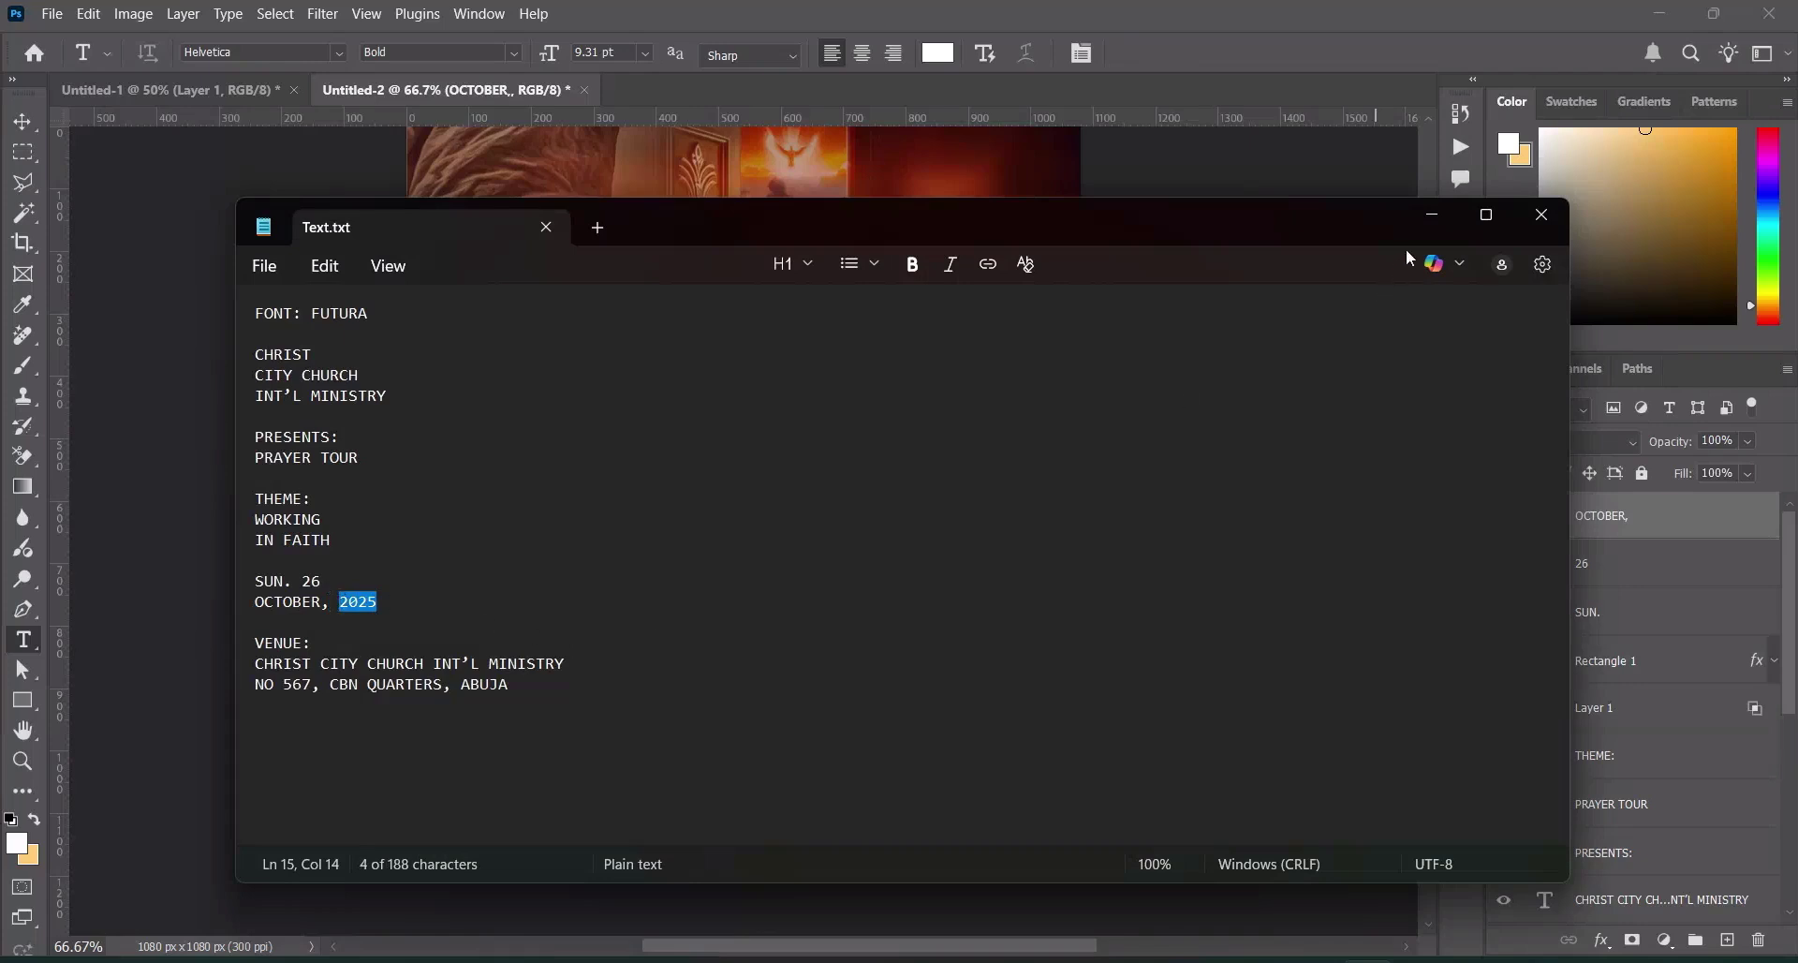
click(1431, 214)
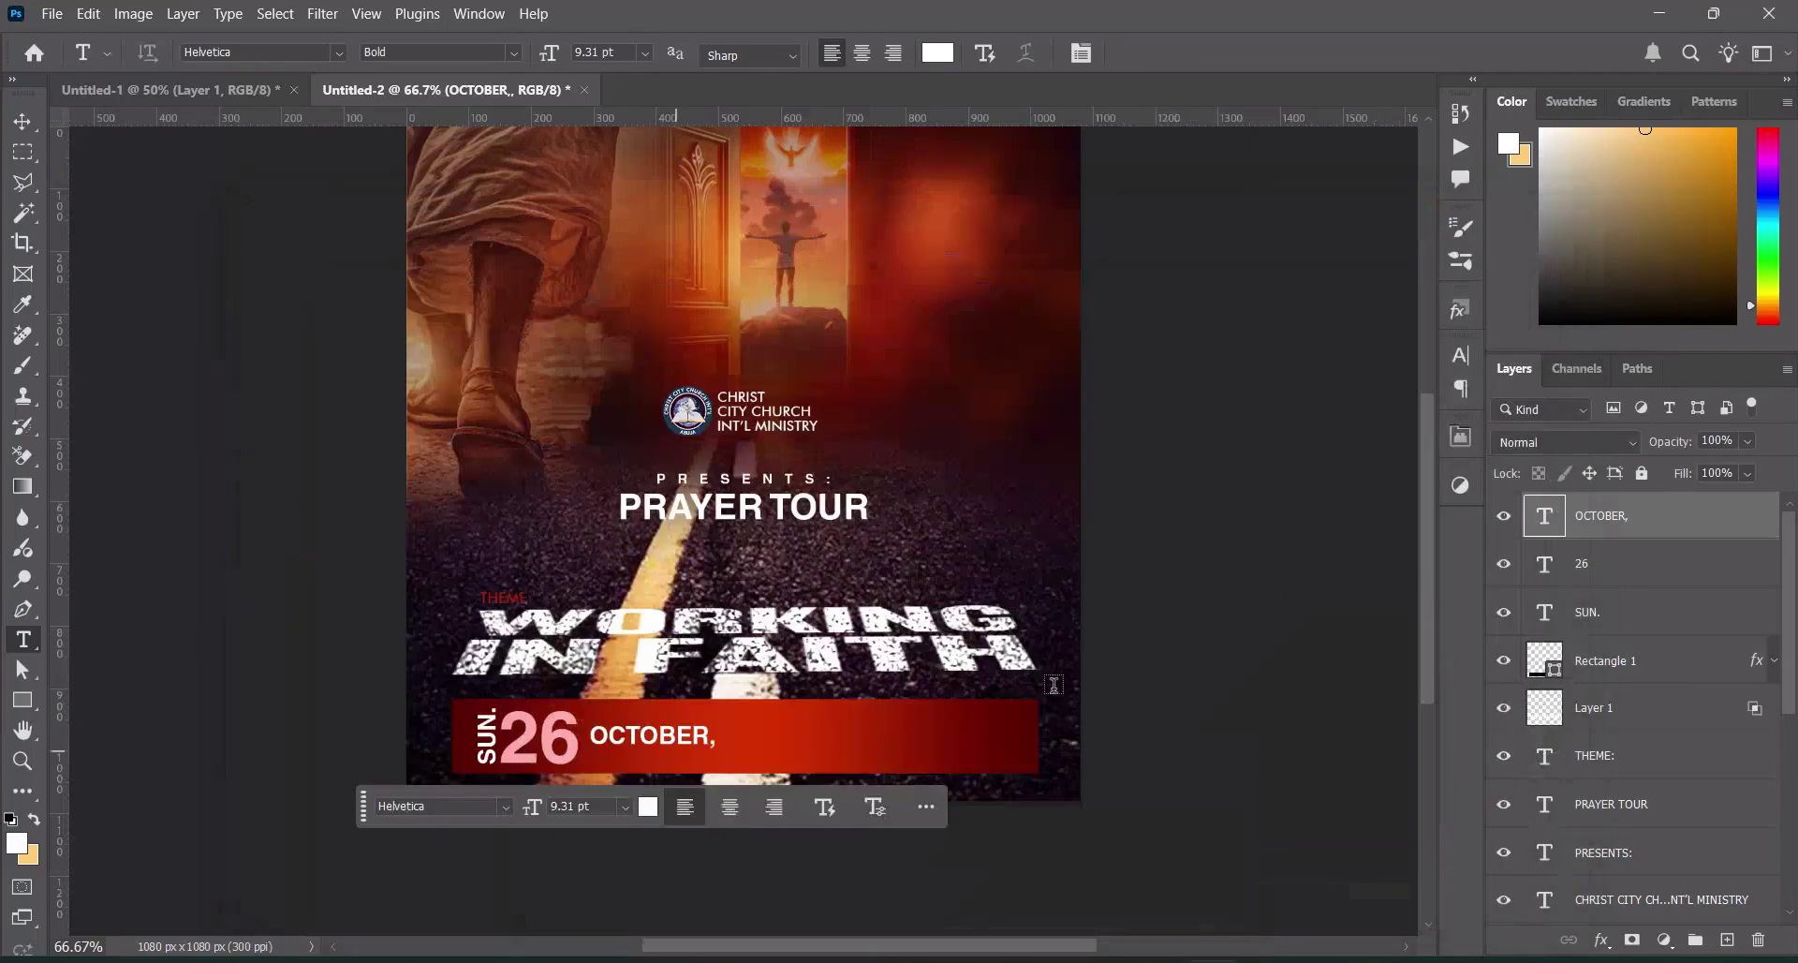
key(ctrl+j)
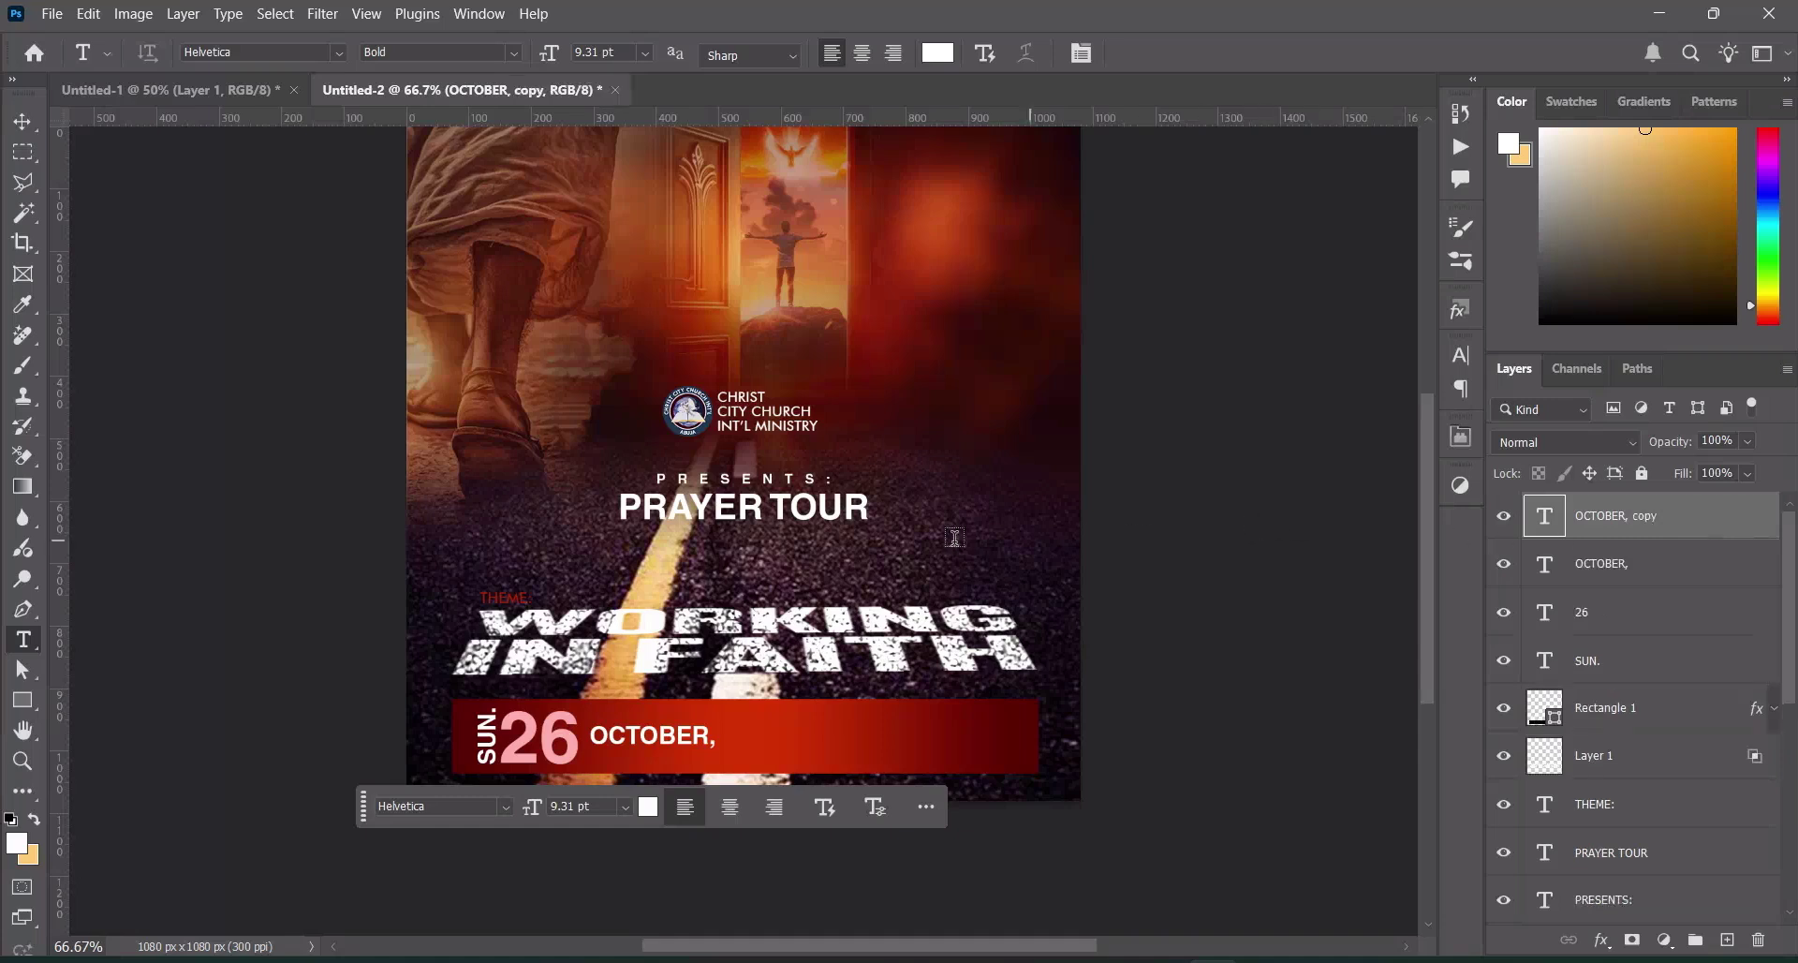
drag(689, 744, 690, 768)
double_click(688, 767)
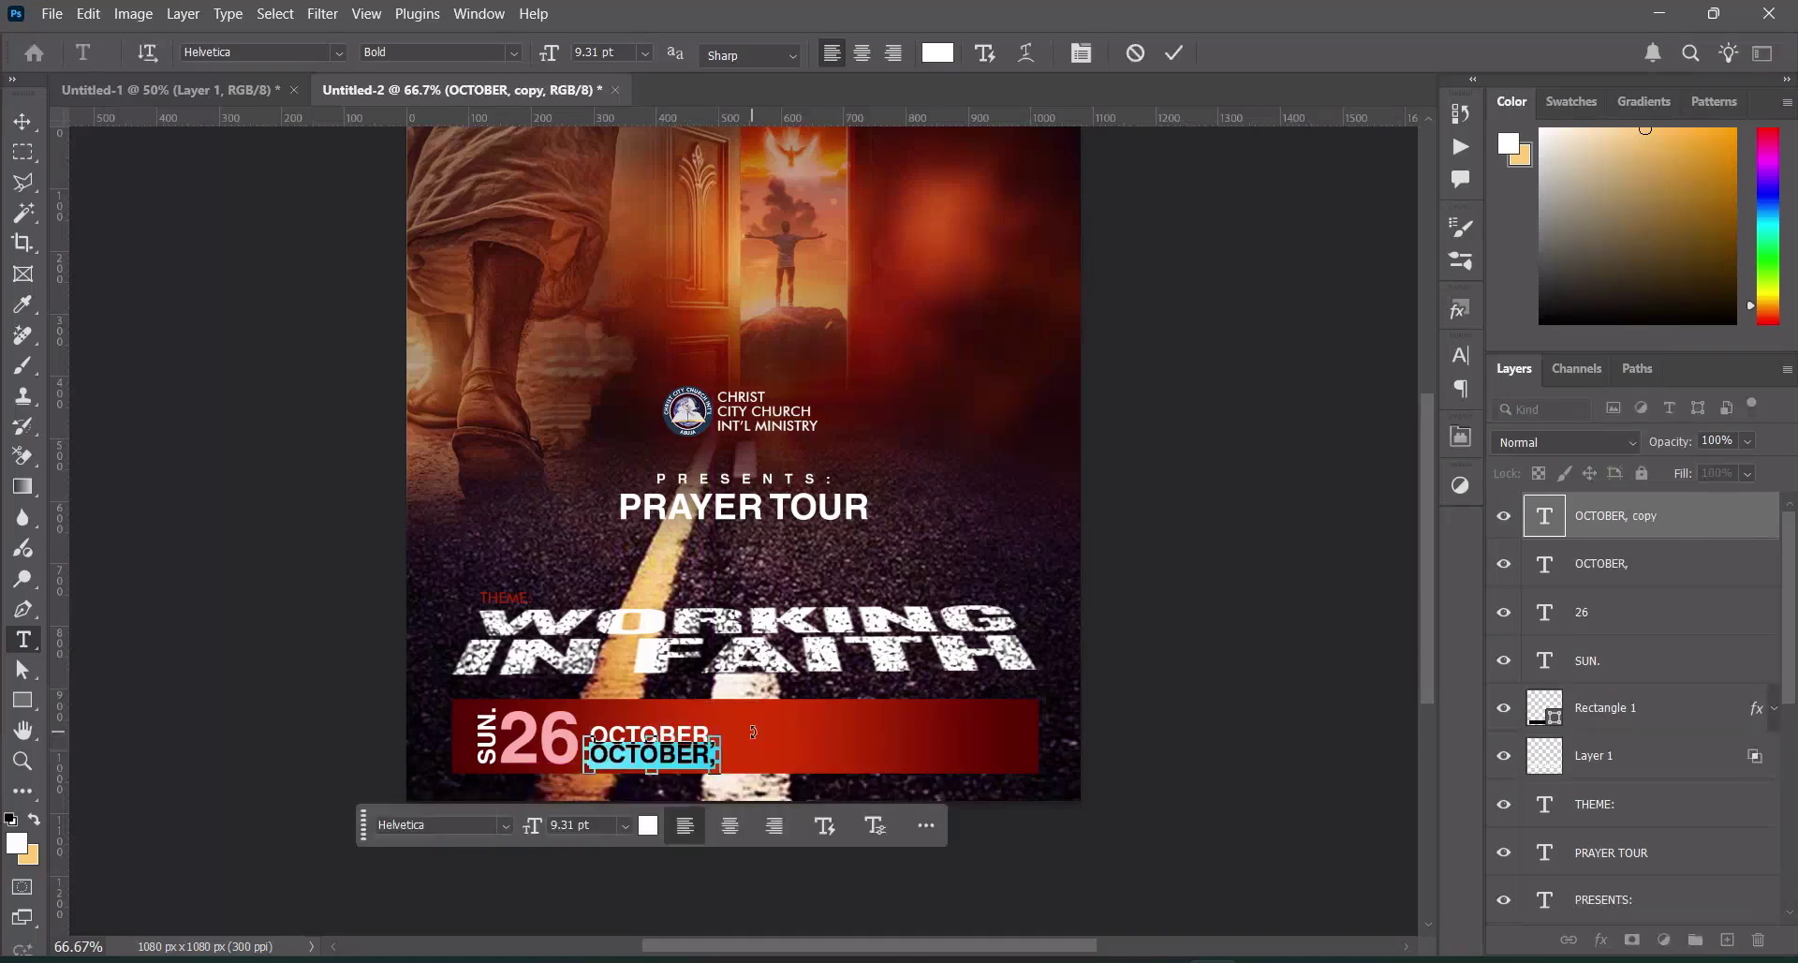
text(2025)
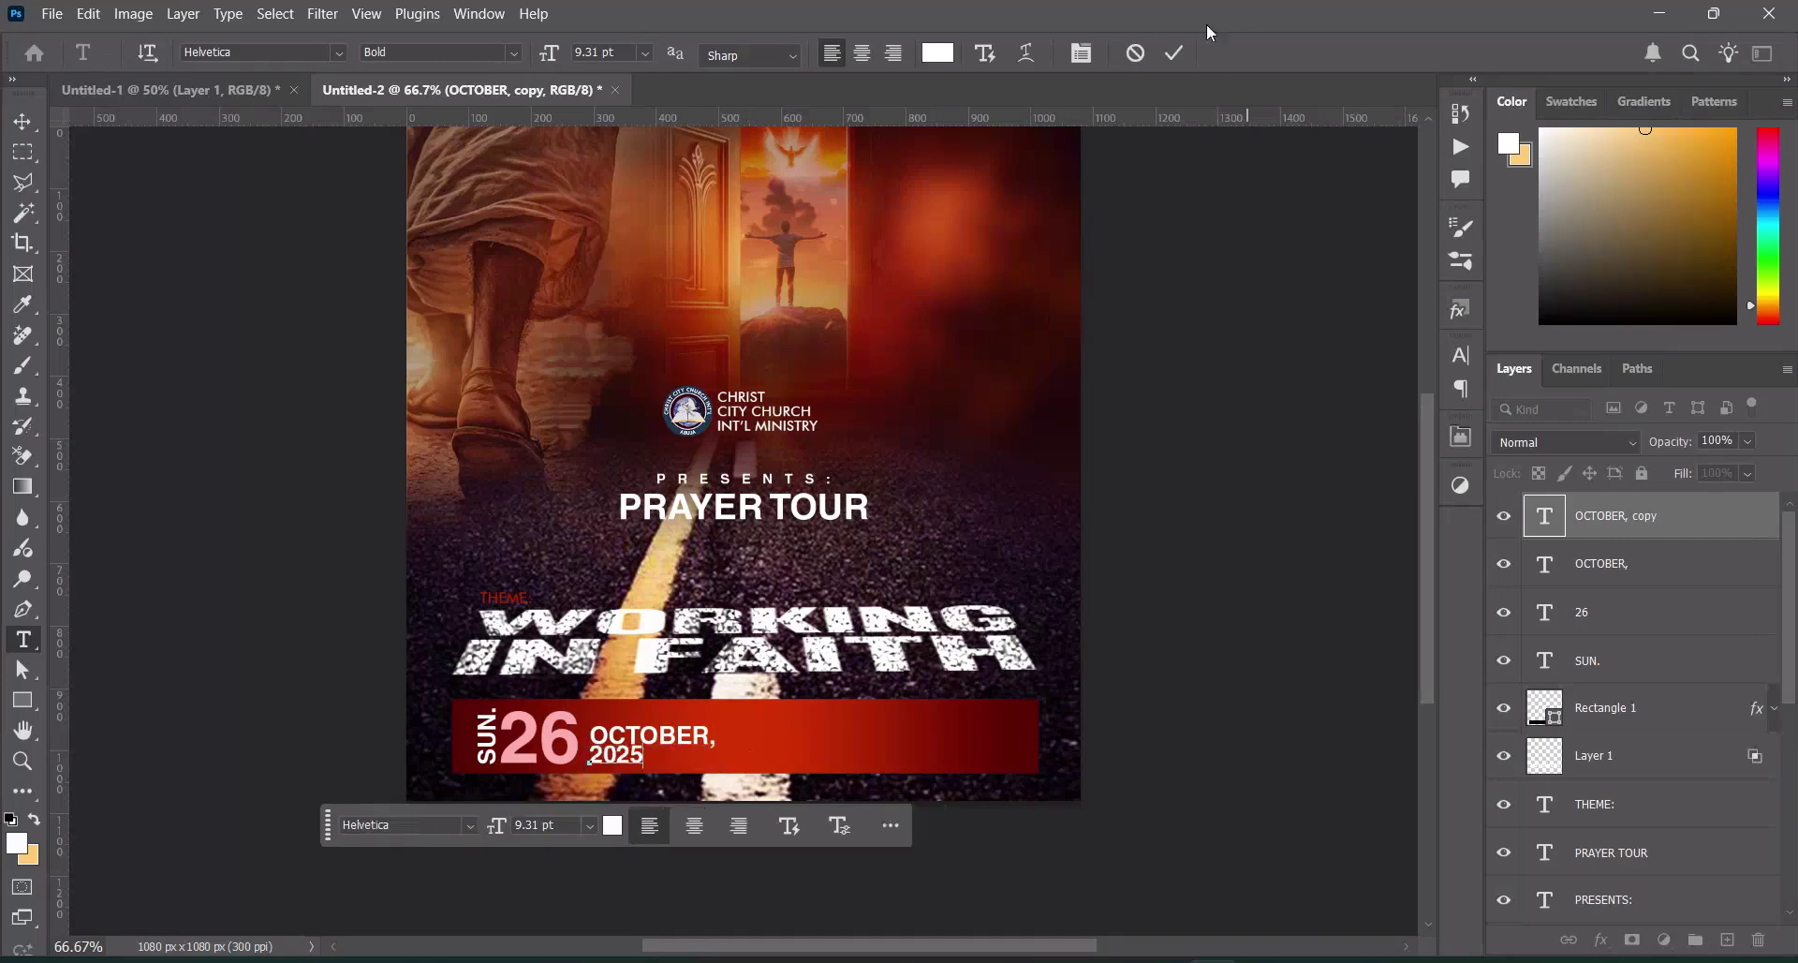
click(1175, 52)
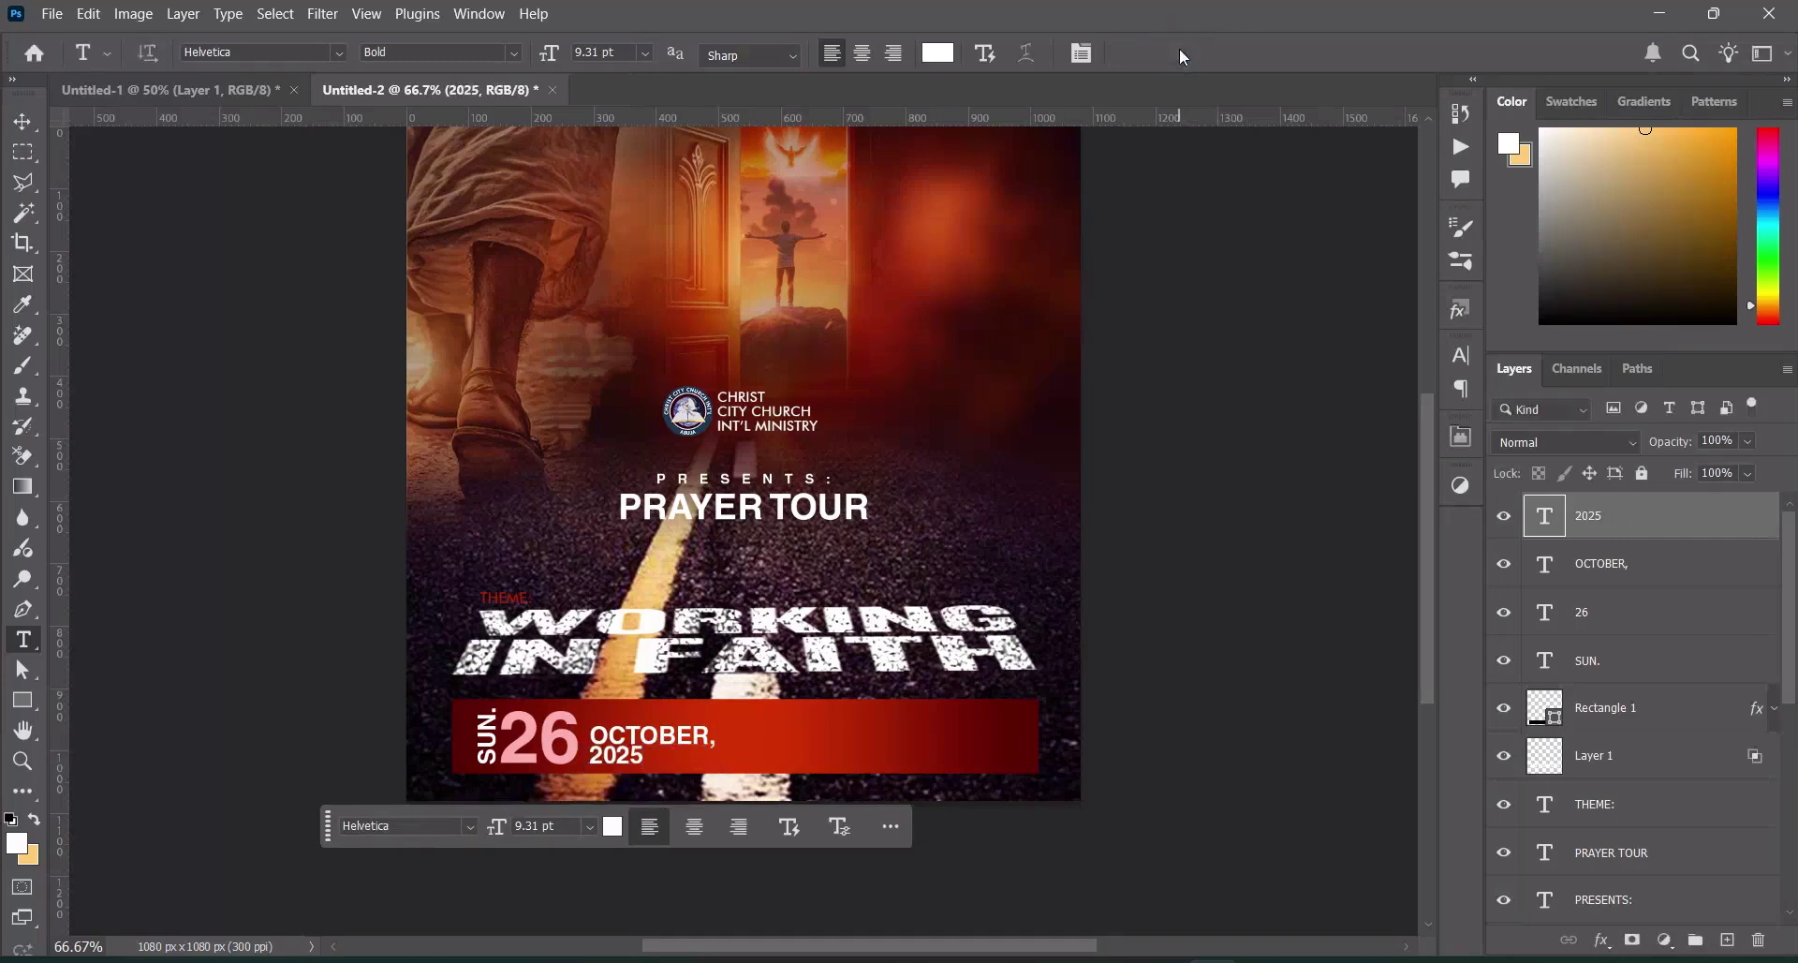
Nudge the "OCTOBER," and "2025" text layers up together until they sit vertically centred on the red bar beside "26"
shift+click(1639, 578)
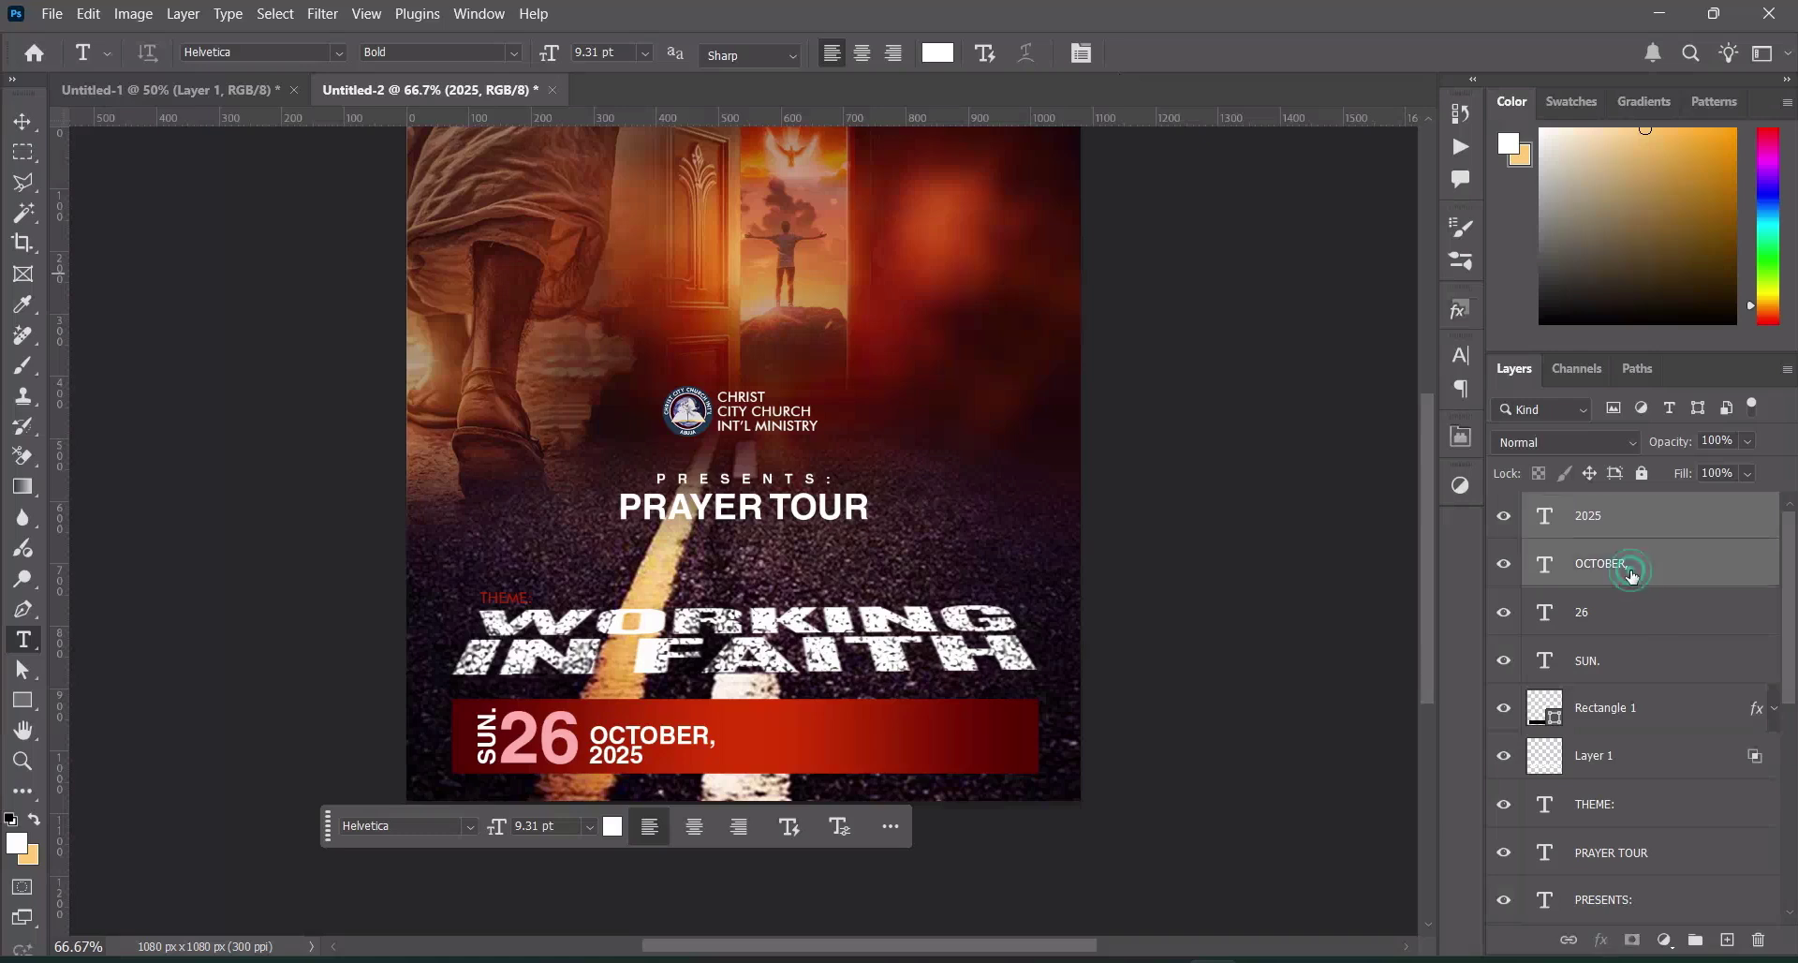
key(ctrl+Up)
key(ctrl+Up)
key(ctrl+Up)
key(ctrl+Up)
key(ctrl+Up)
key(ctrl+Up)
key(ctrl+Up)
key(ctrl+Up)
key(ctrl+Up)
key(ctrl+Up)
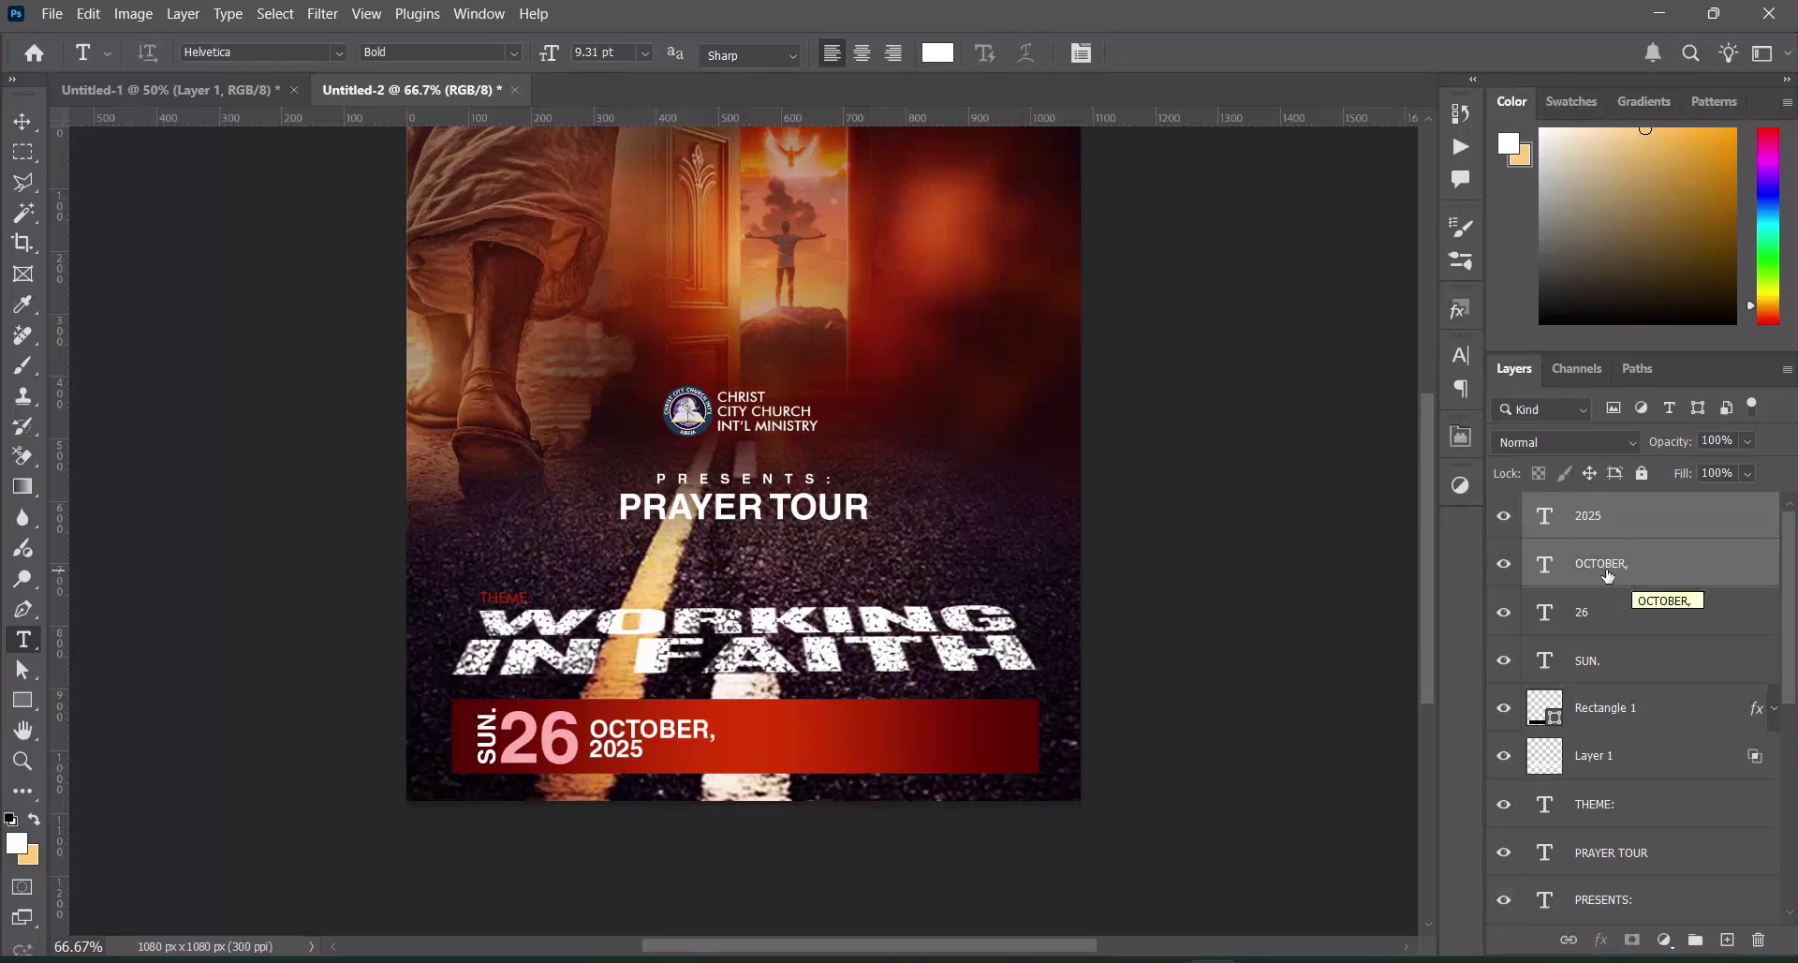
click(23, 124)
click(1250, 568)
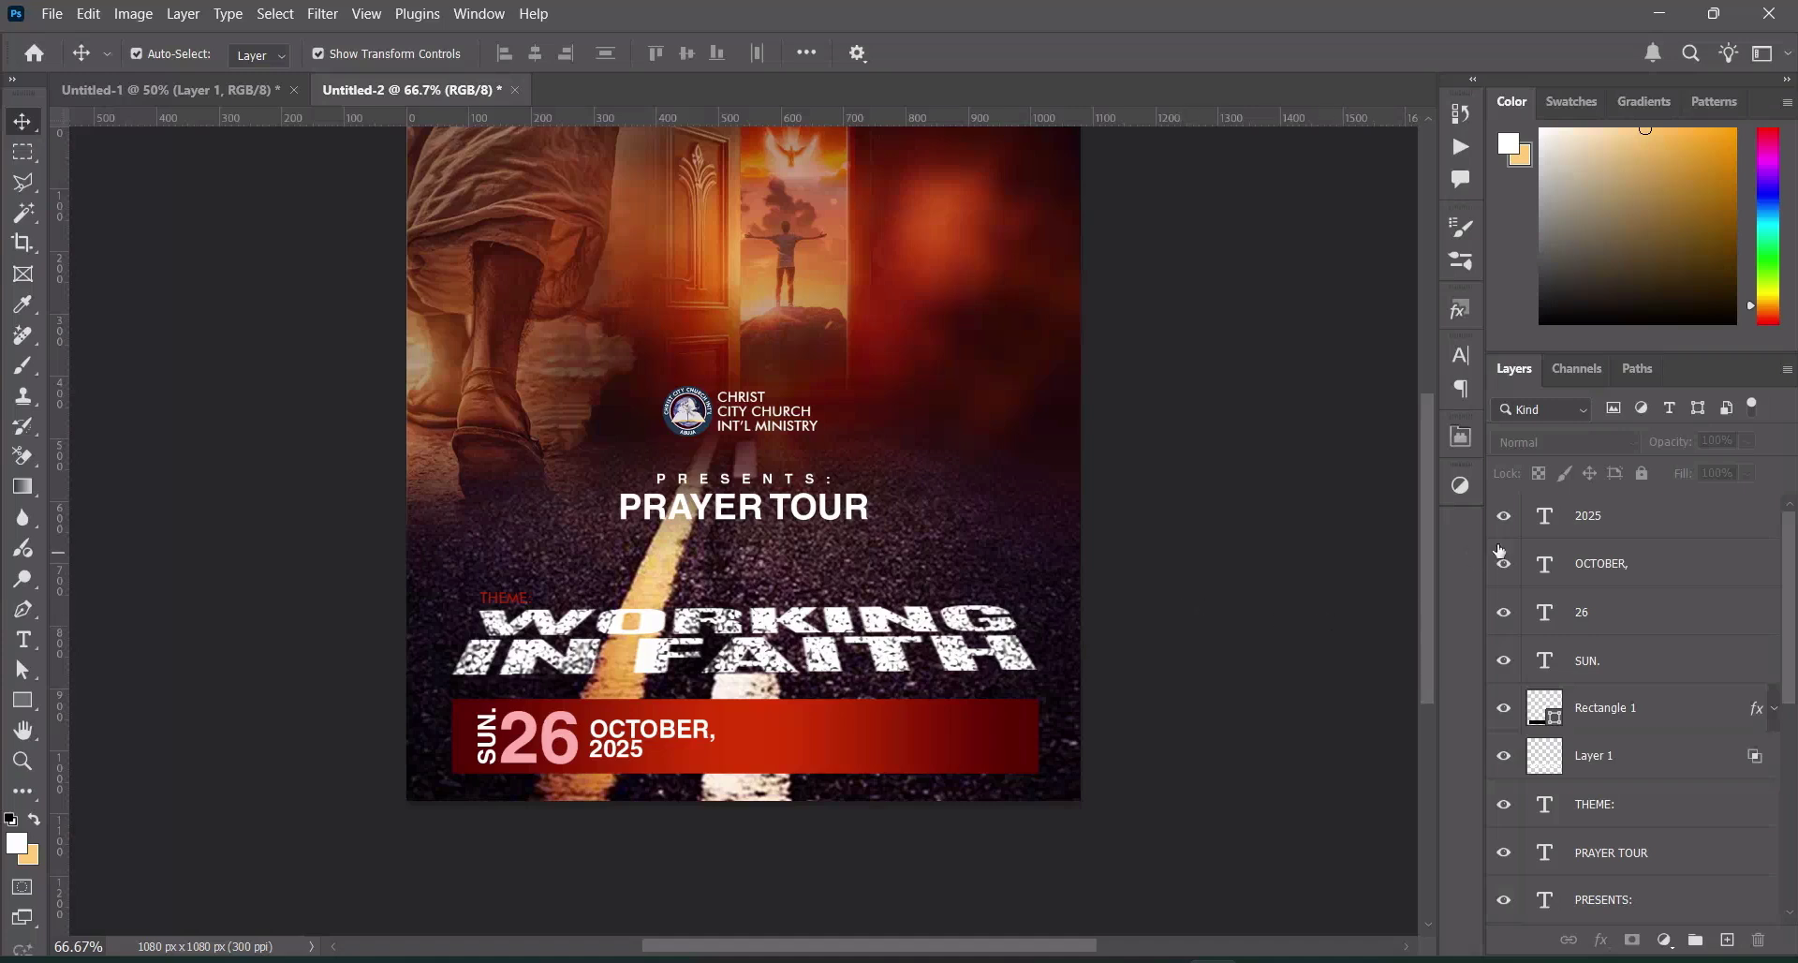
click(631, 758)
click(936, 764)
click(1167, 736)
Switch to the Text.txt notes, copy the "VENUE:" label and return to the flyer
key(alt+Tab)
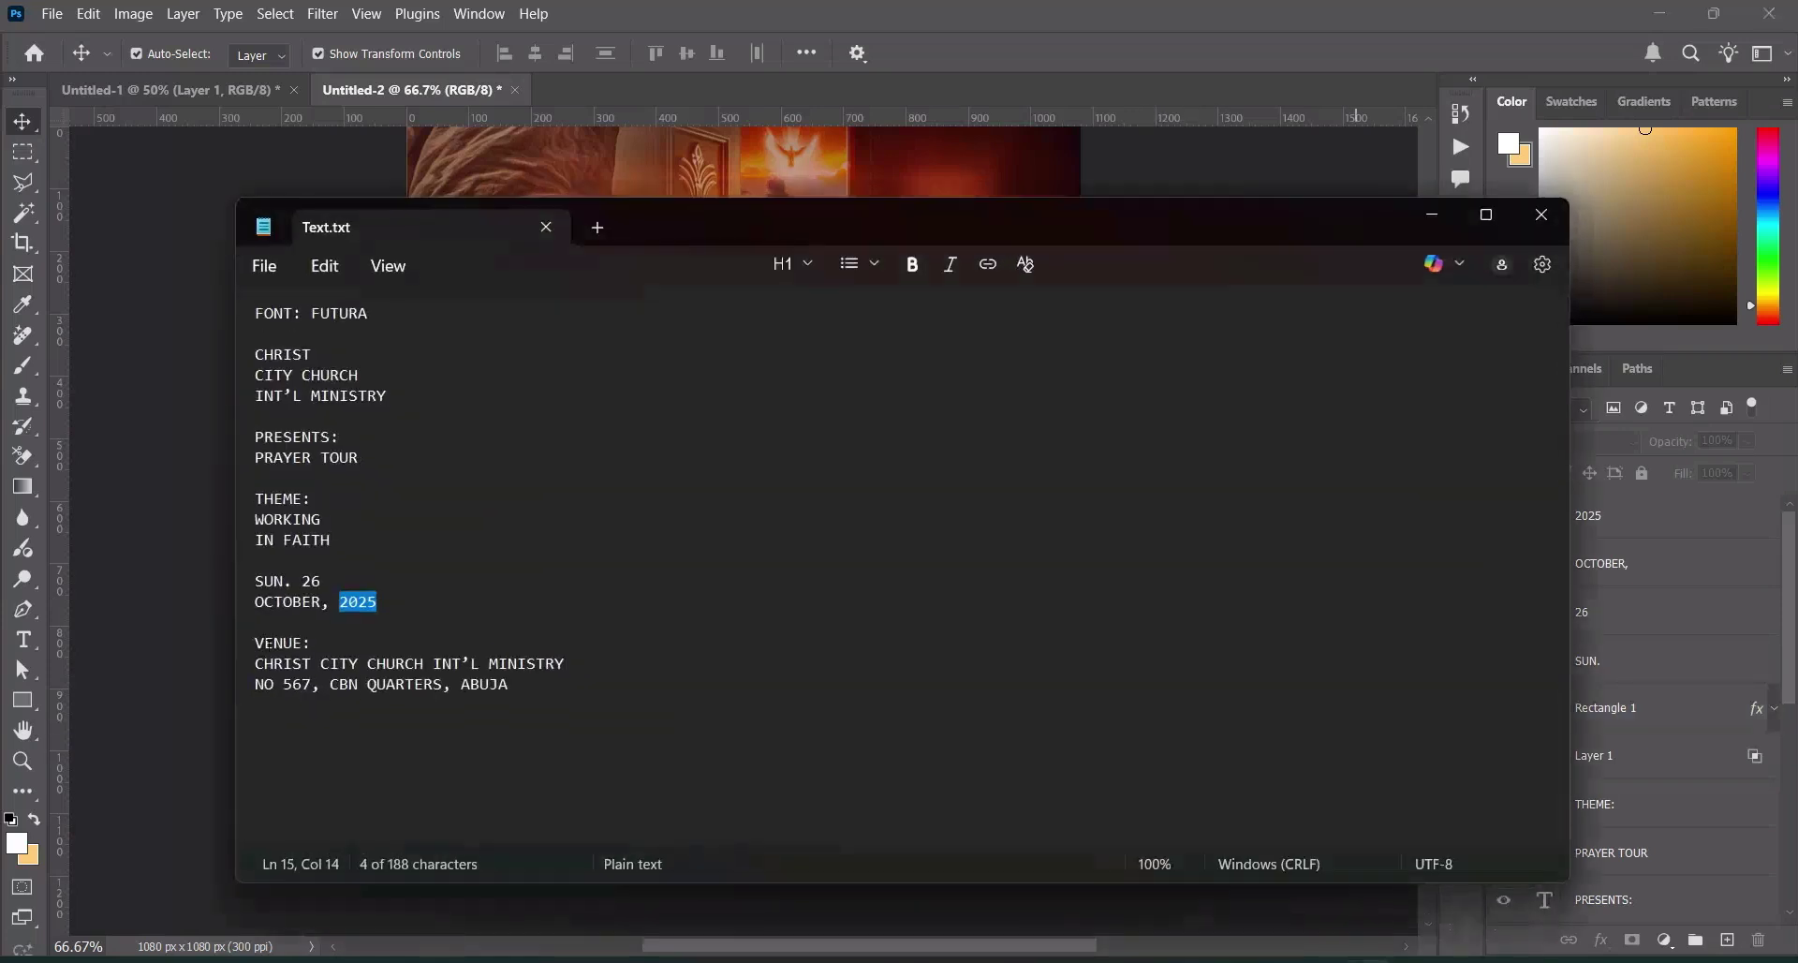
drag(315, 648, 254, 646)
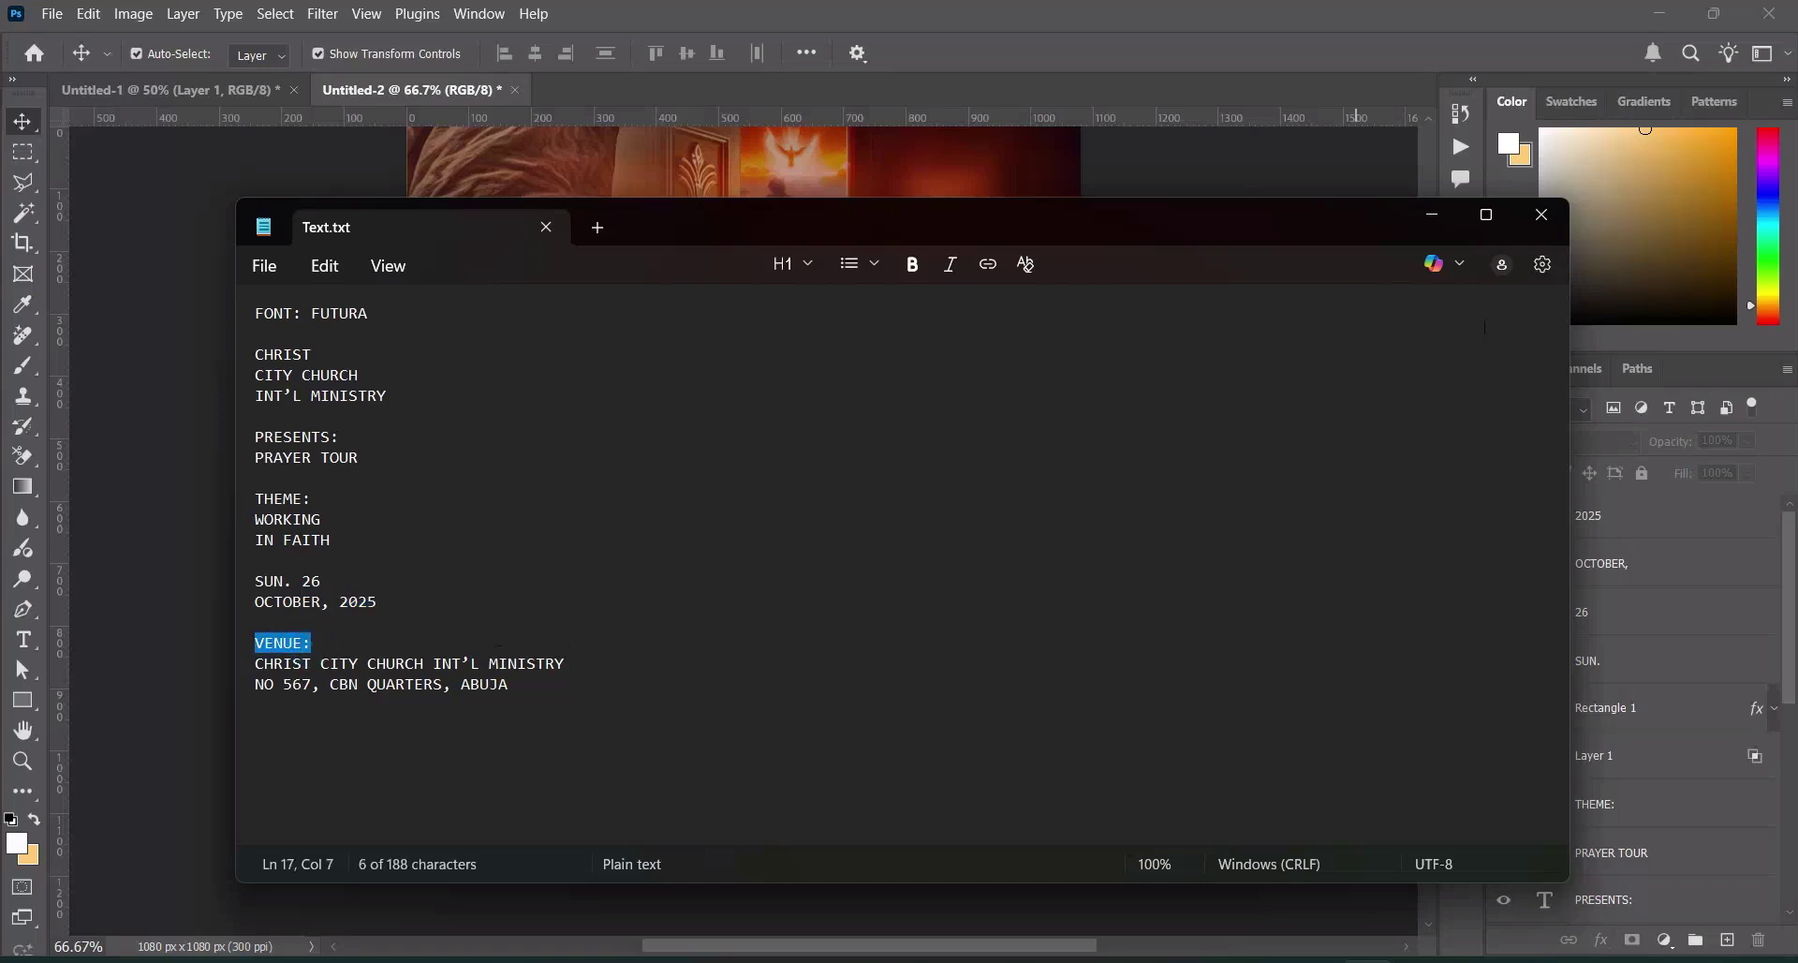
click(1431, 215)
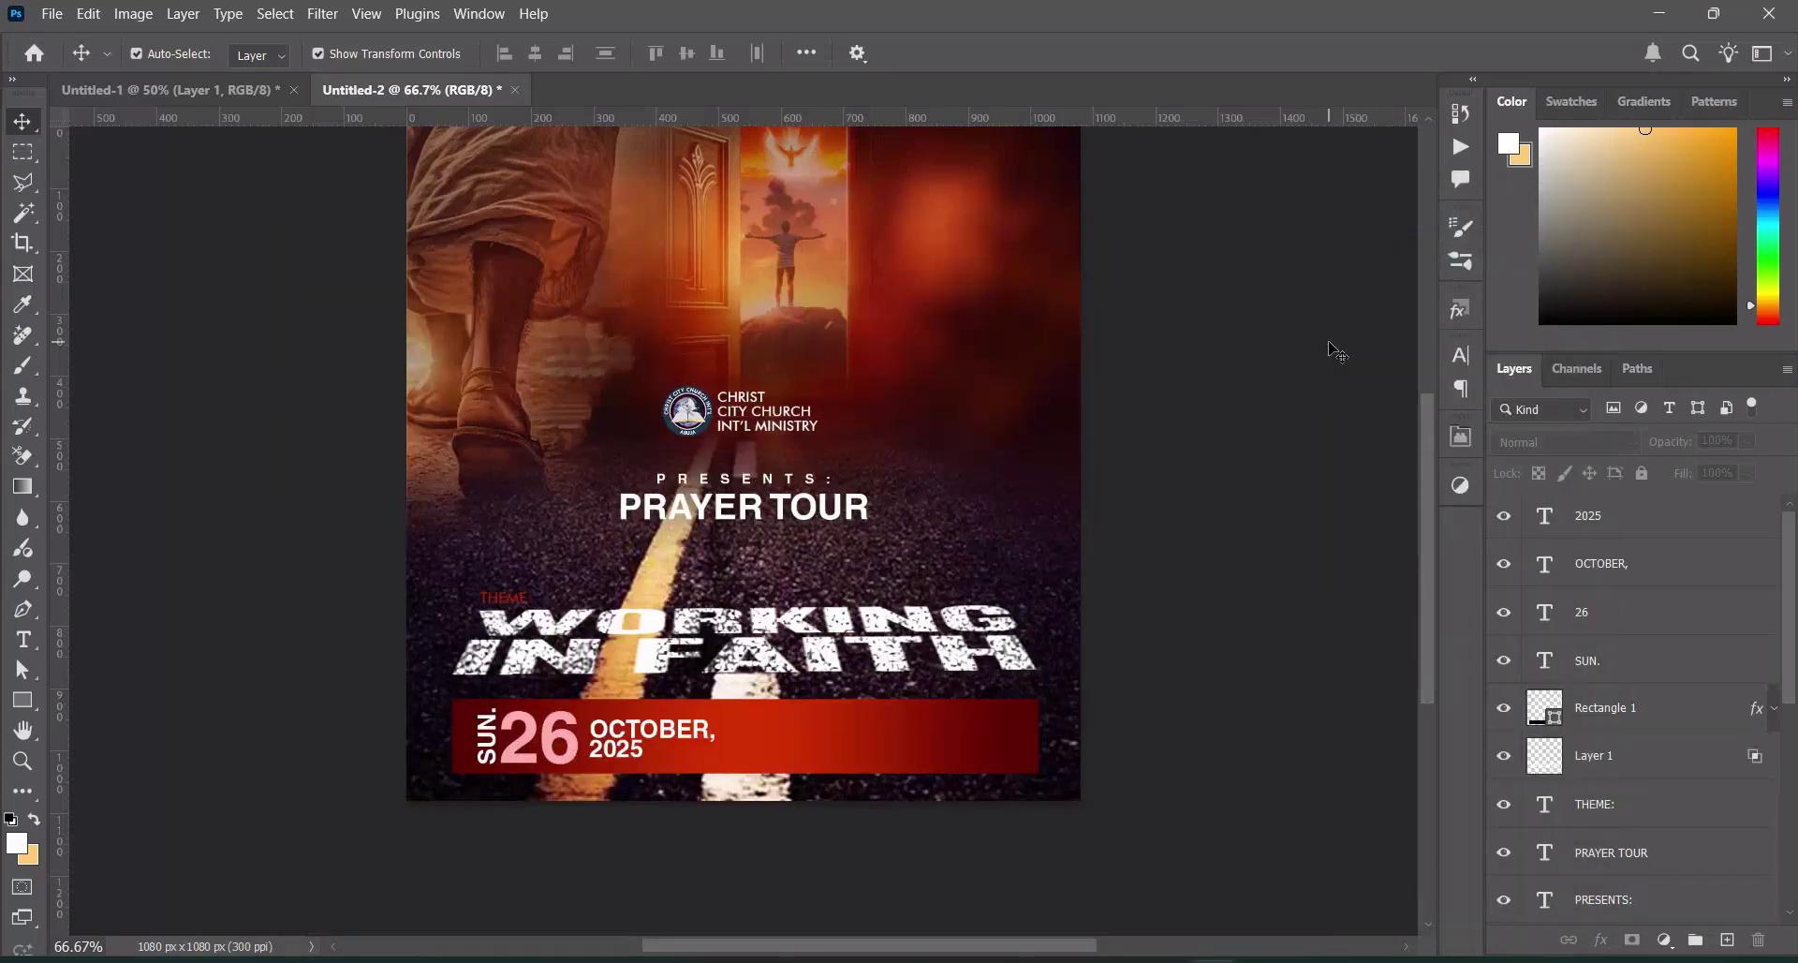
Draw a triangle about 43 by 47 px to the left of "PRAYER TOUR" and rotate it 90 degrees to point right
drag(22, 710, 105, 752)
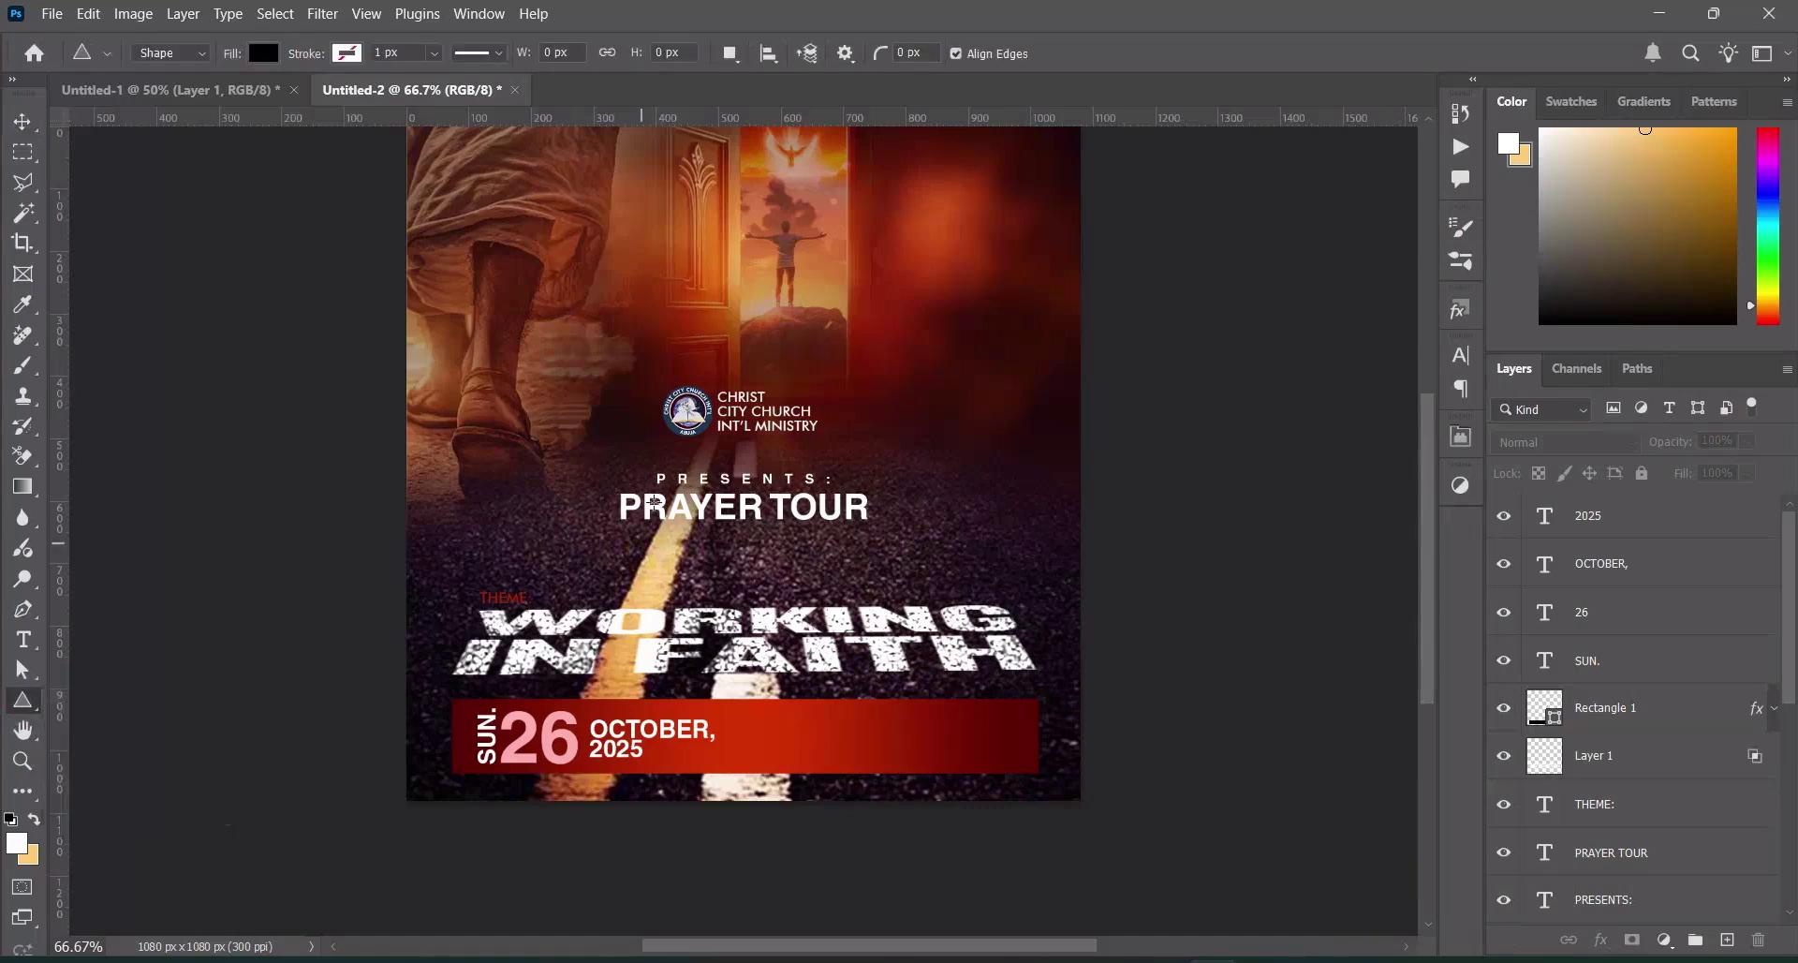
drag(507, 506, 532, 536)
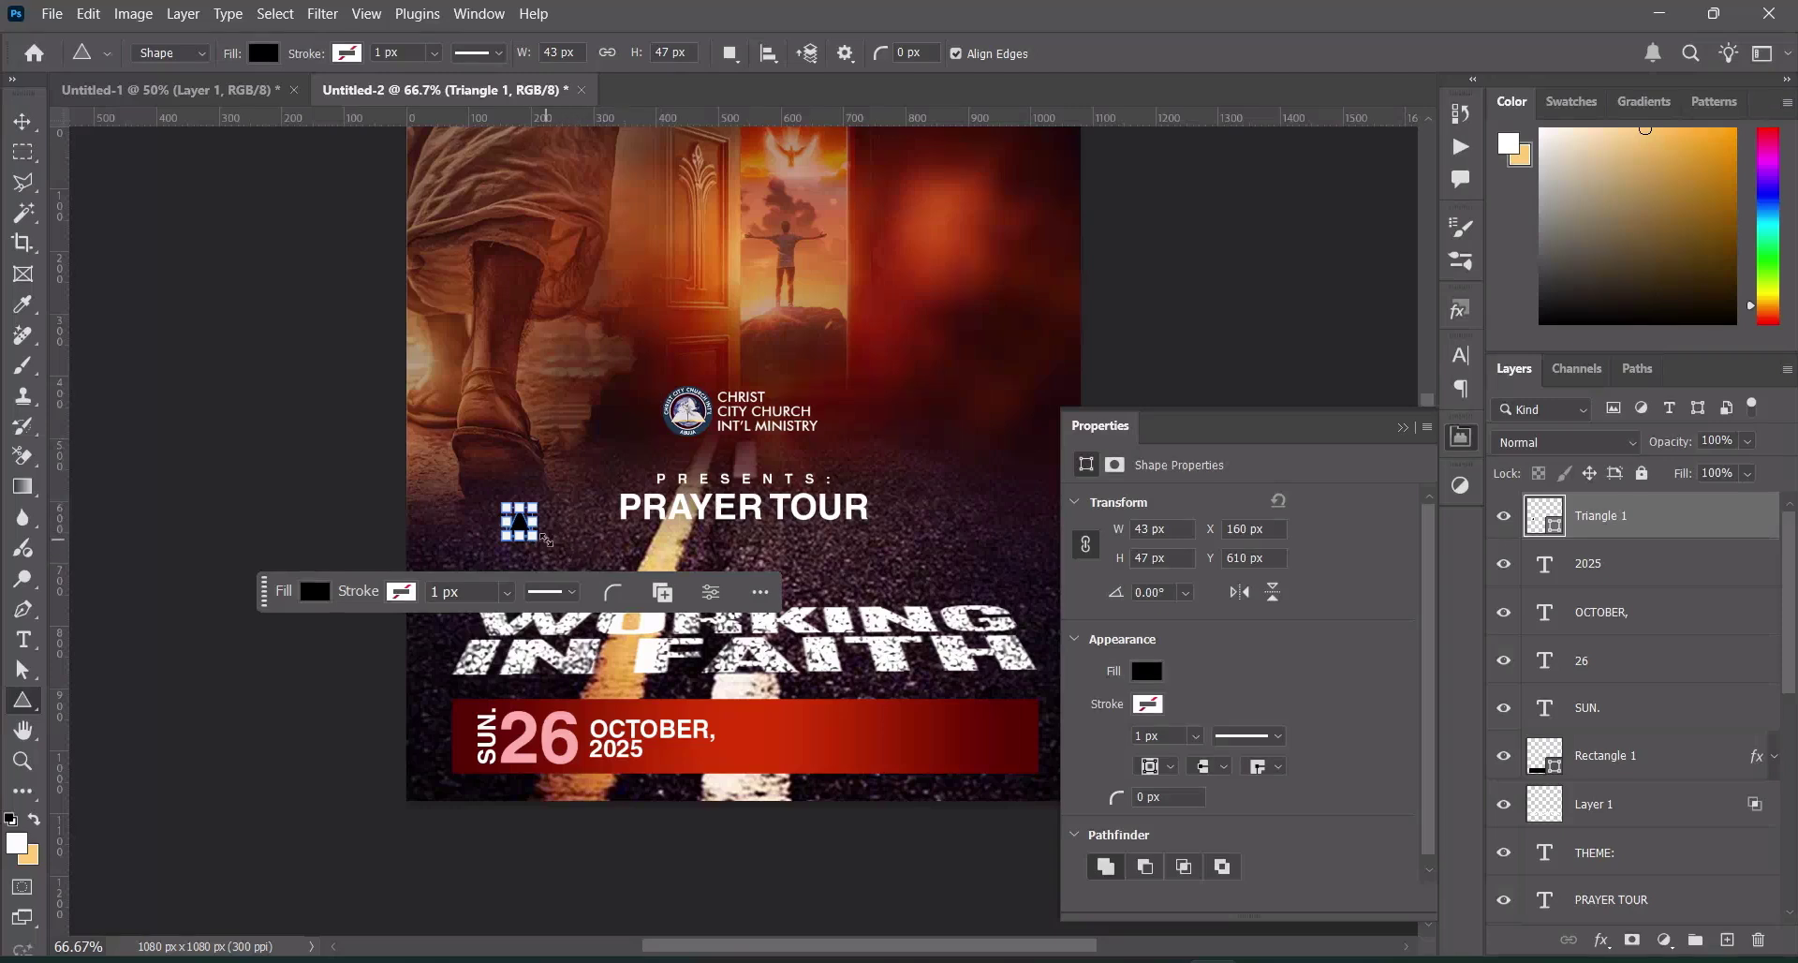
key(v)
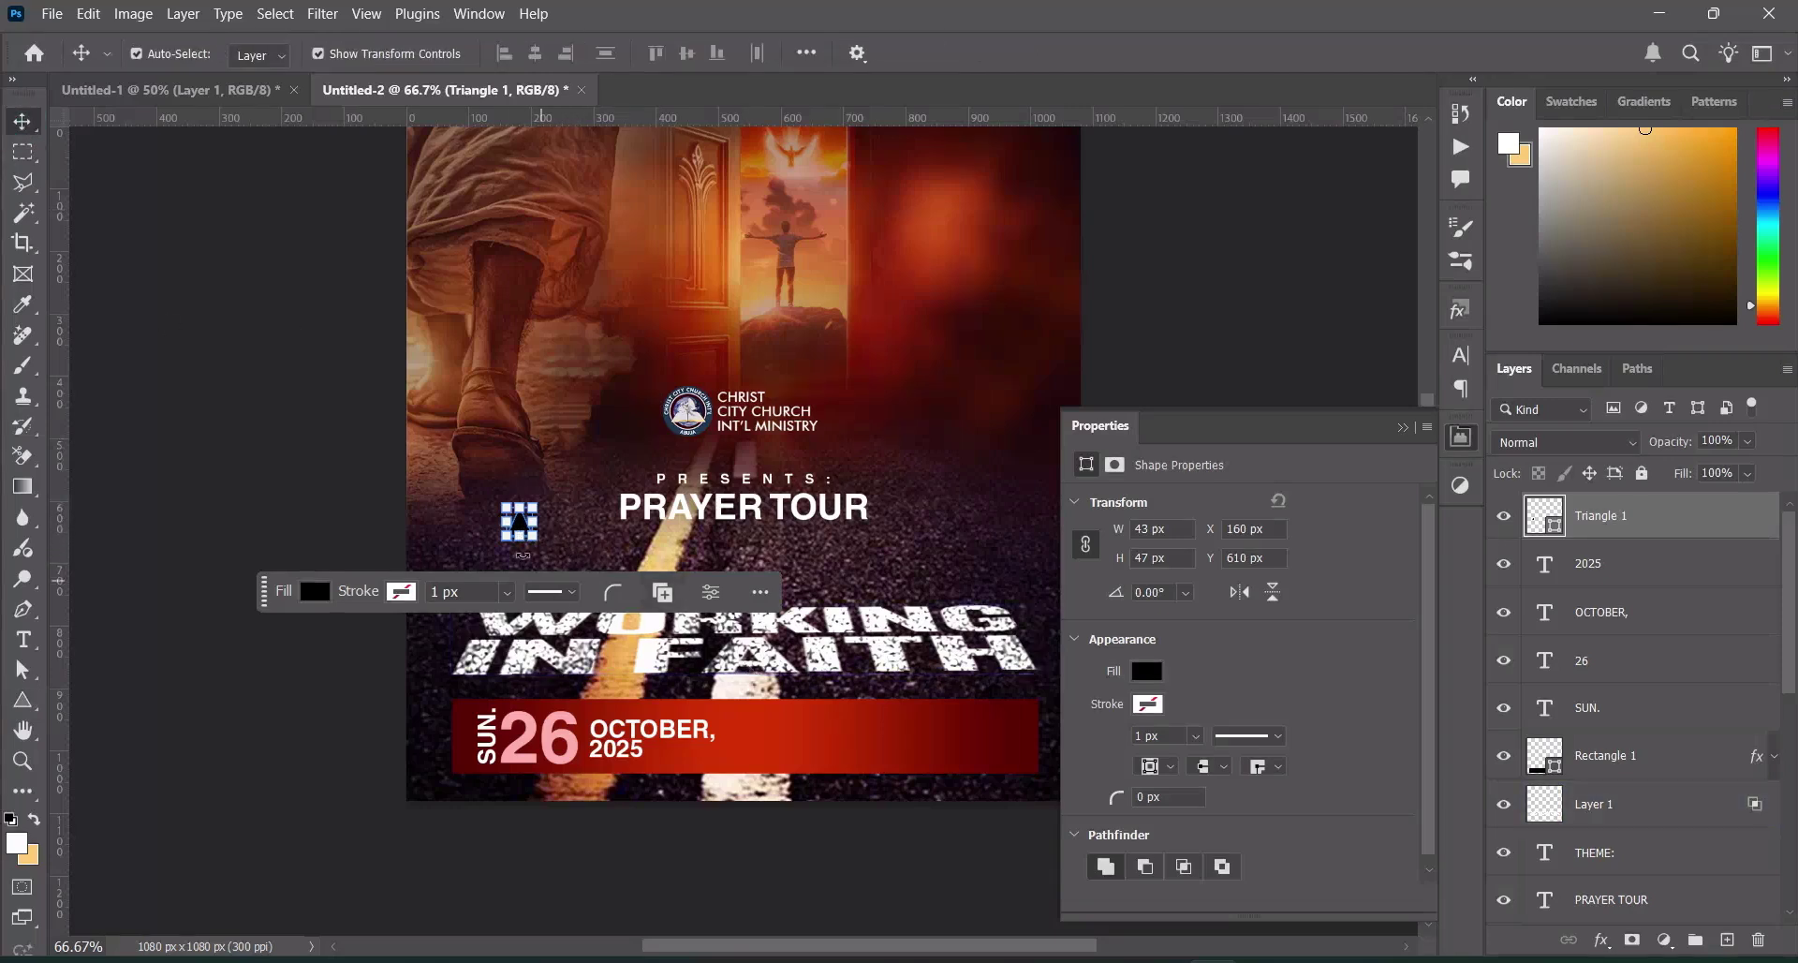
key(ctrl+t)
click(659, 51)
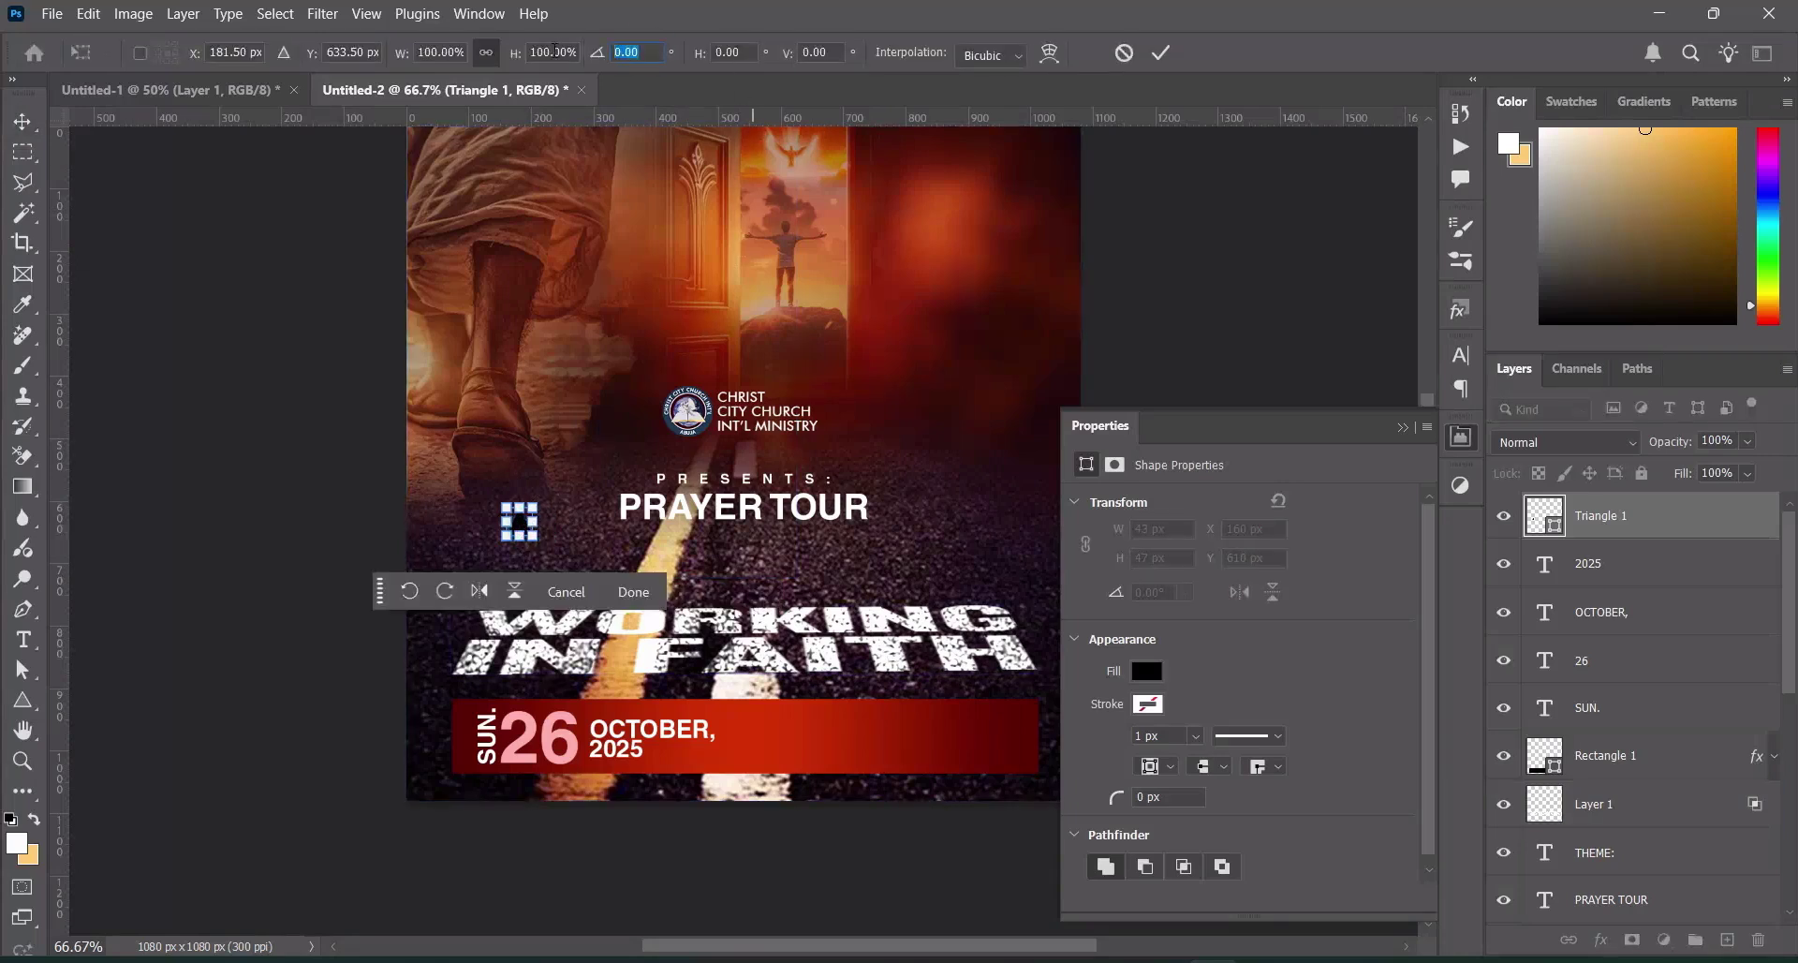
text(90)
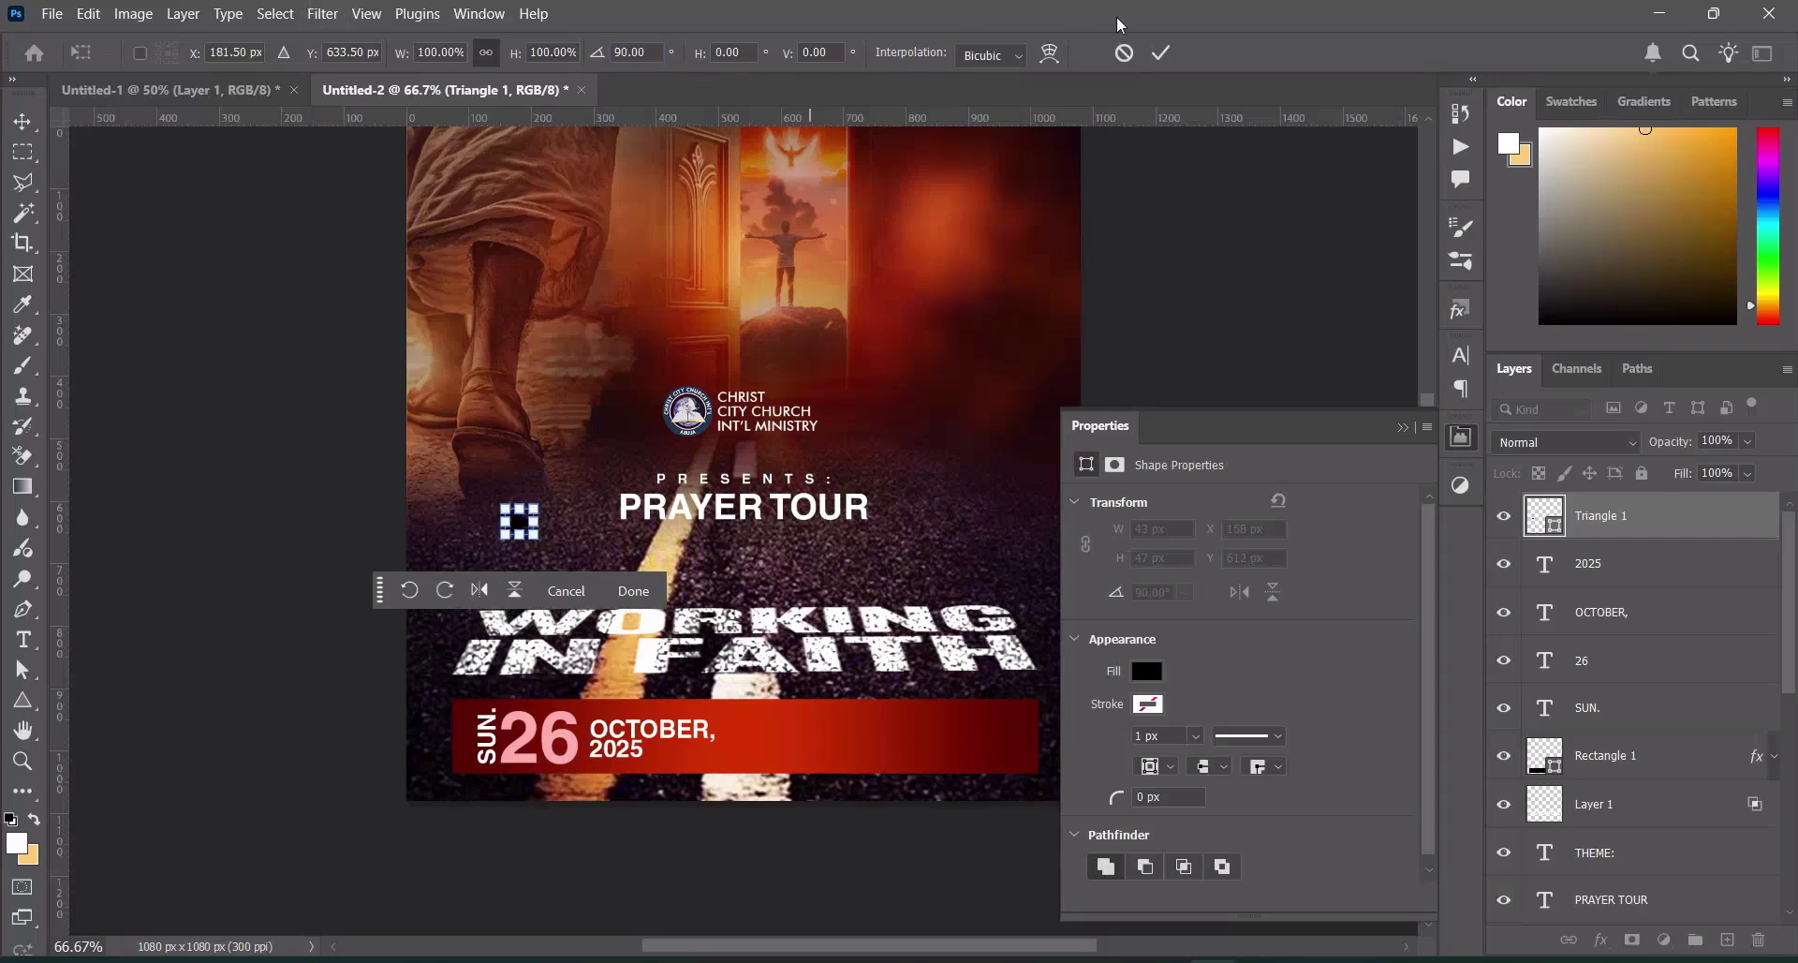
click(1161, 53)
click(301, 553)
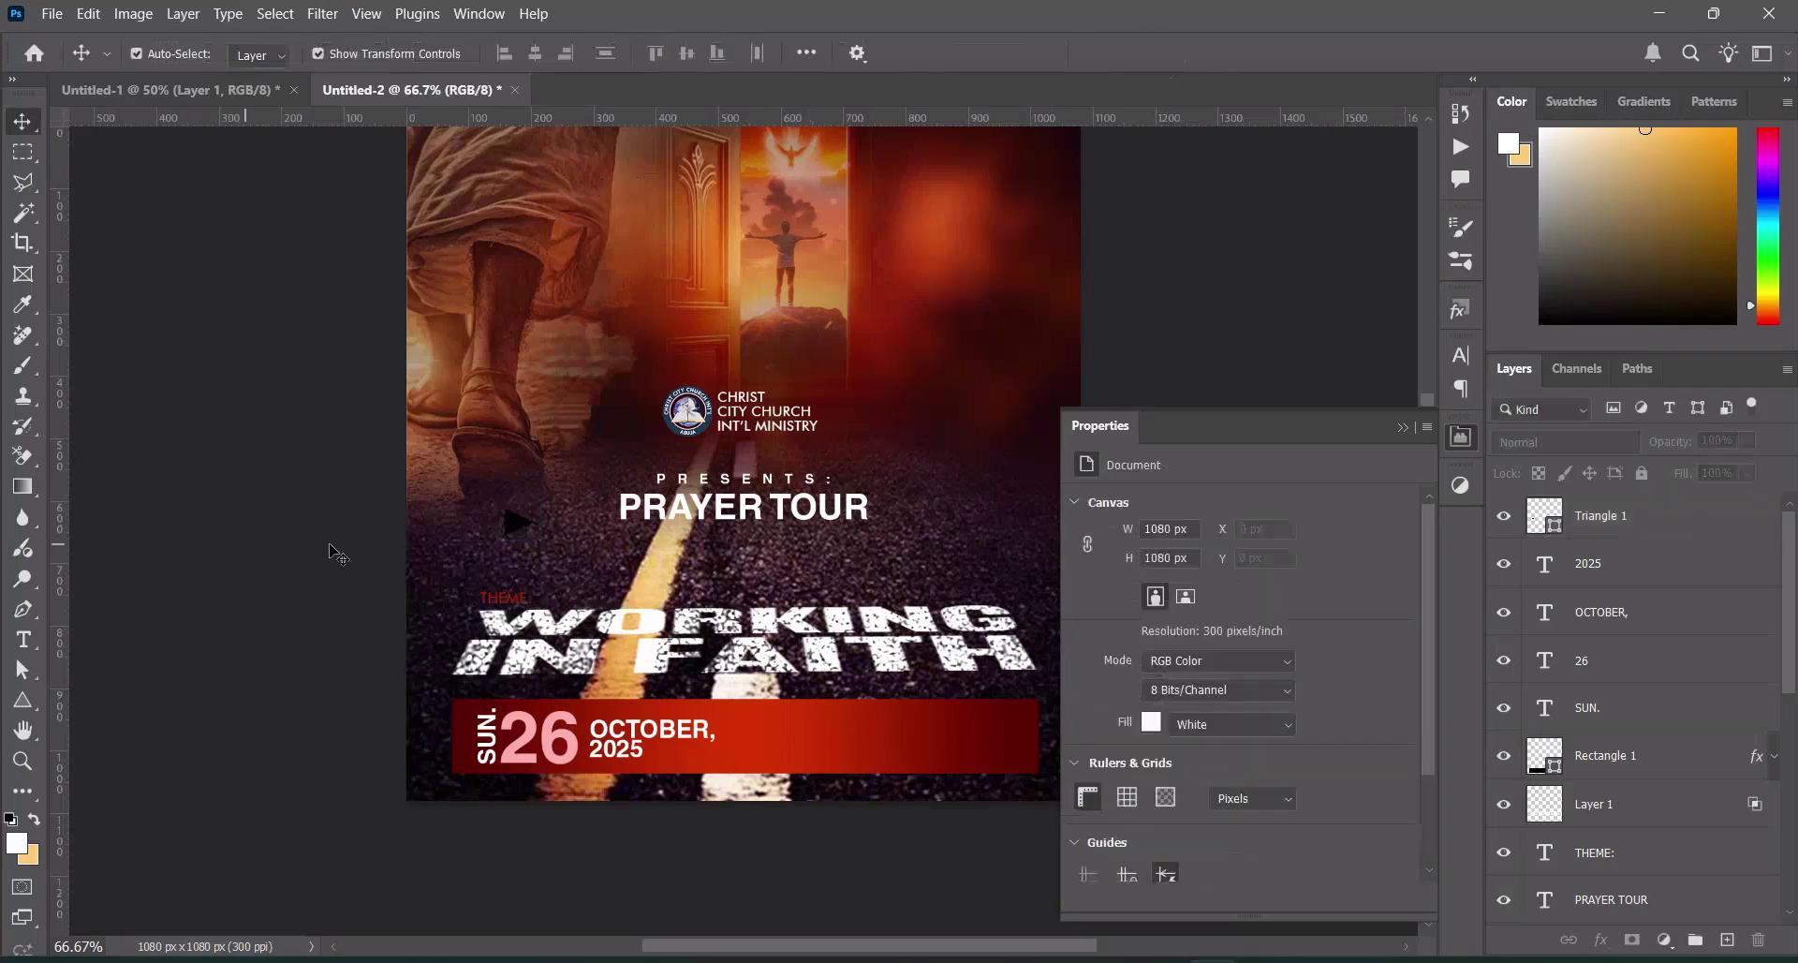
Move the triangle onto the red bar to the right of "OCTOBER," and fill it with the recently used light pink
drag(534, 541, 759, 747)
click(1146, 671)
click(1089, 636)
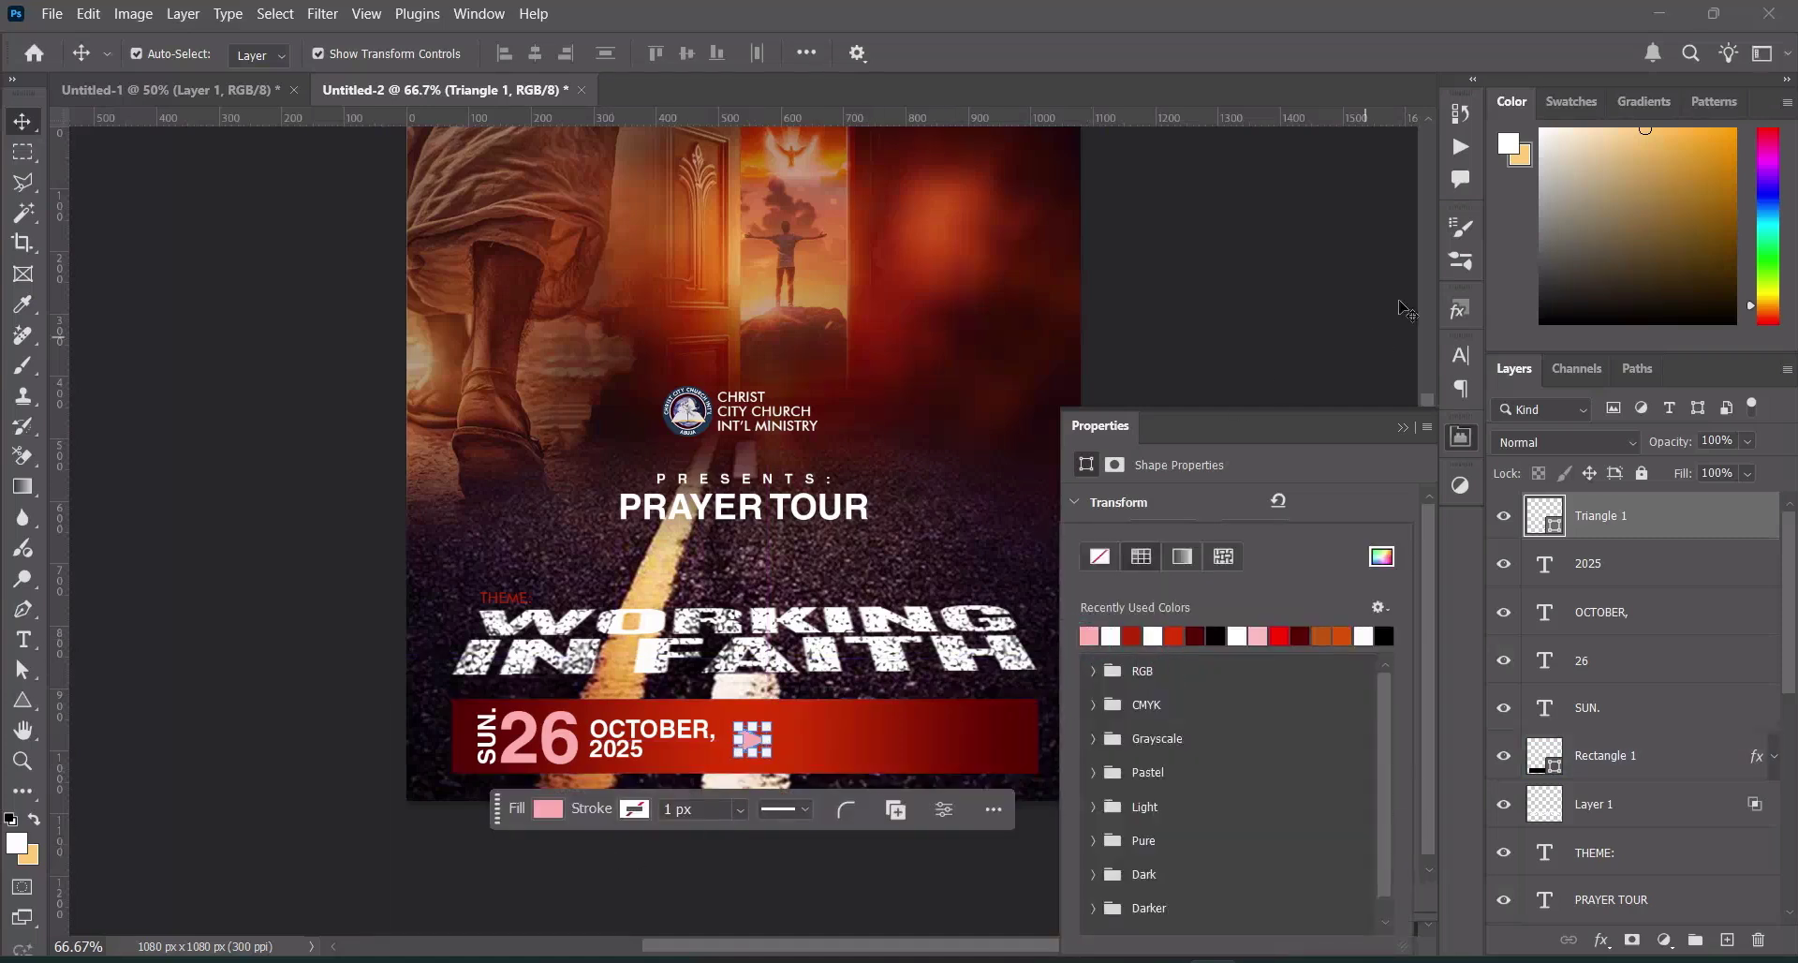
click(1403, 427)
click(1246, 436)
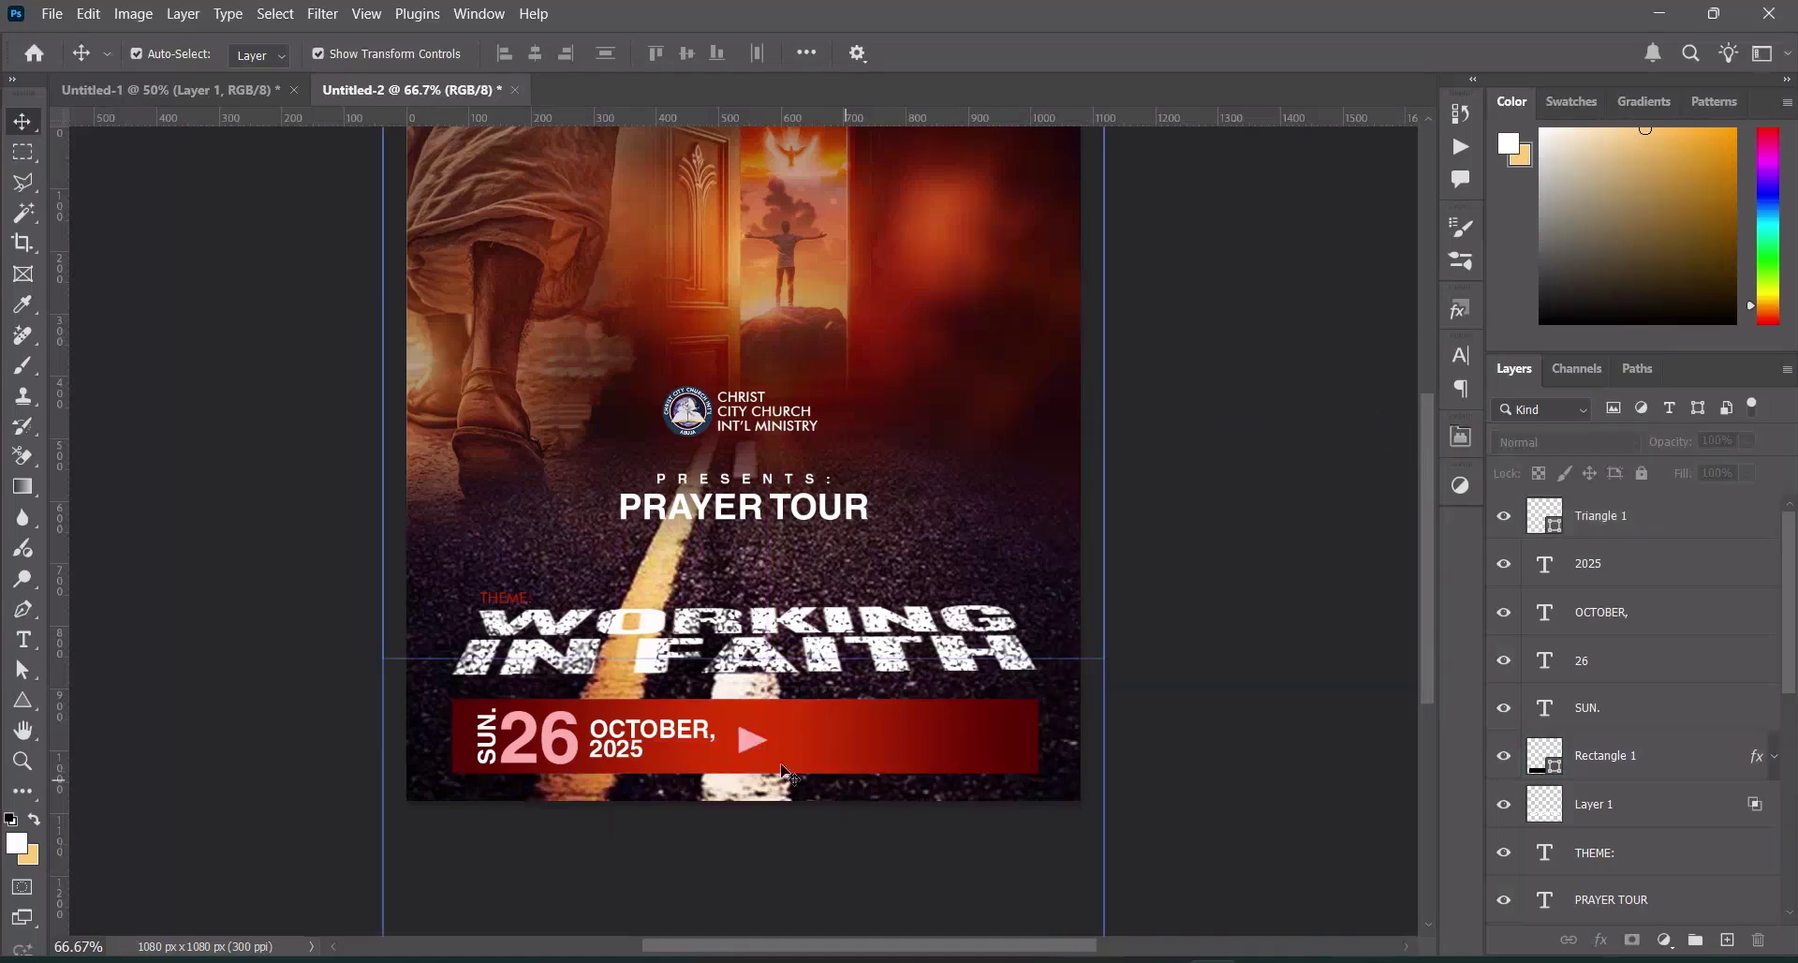
Duplicate the "OCTOBER," text layer, bring the copy to the top of the stack and place it right of the triangle
click(691, 736)
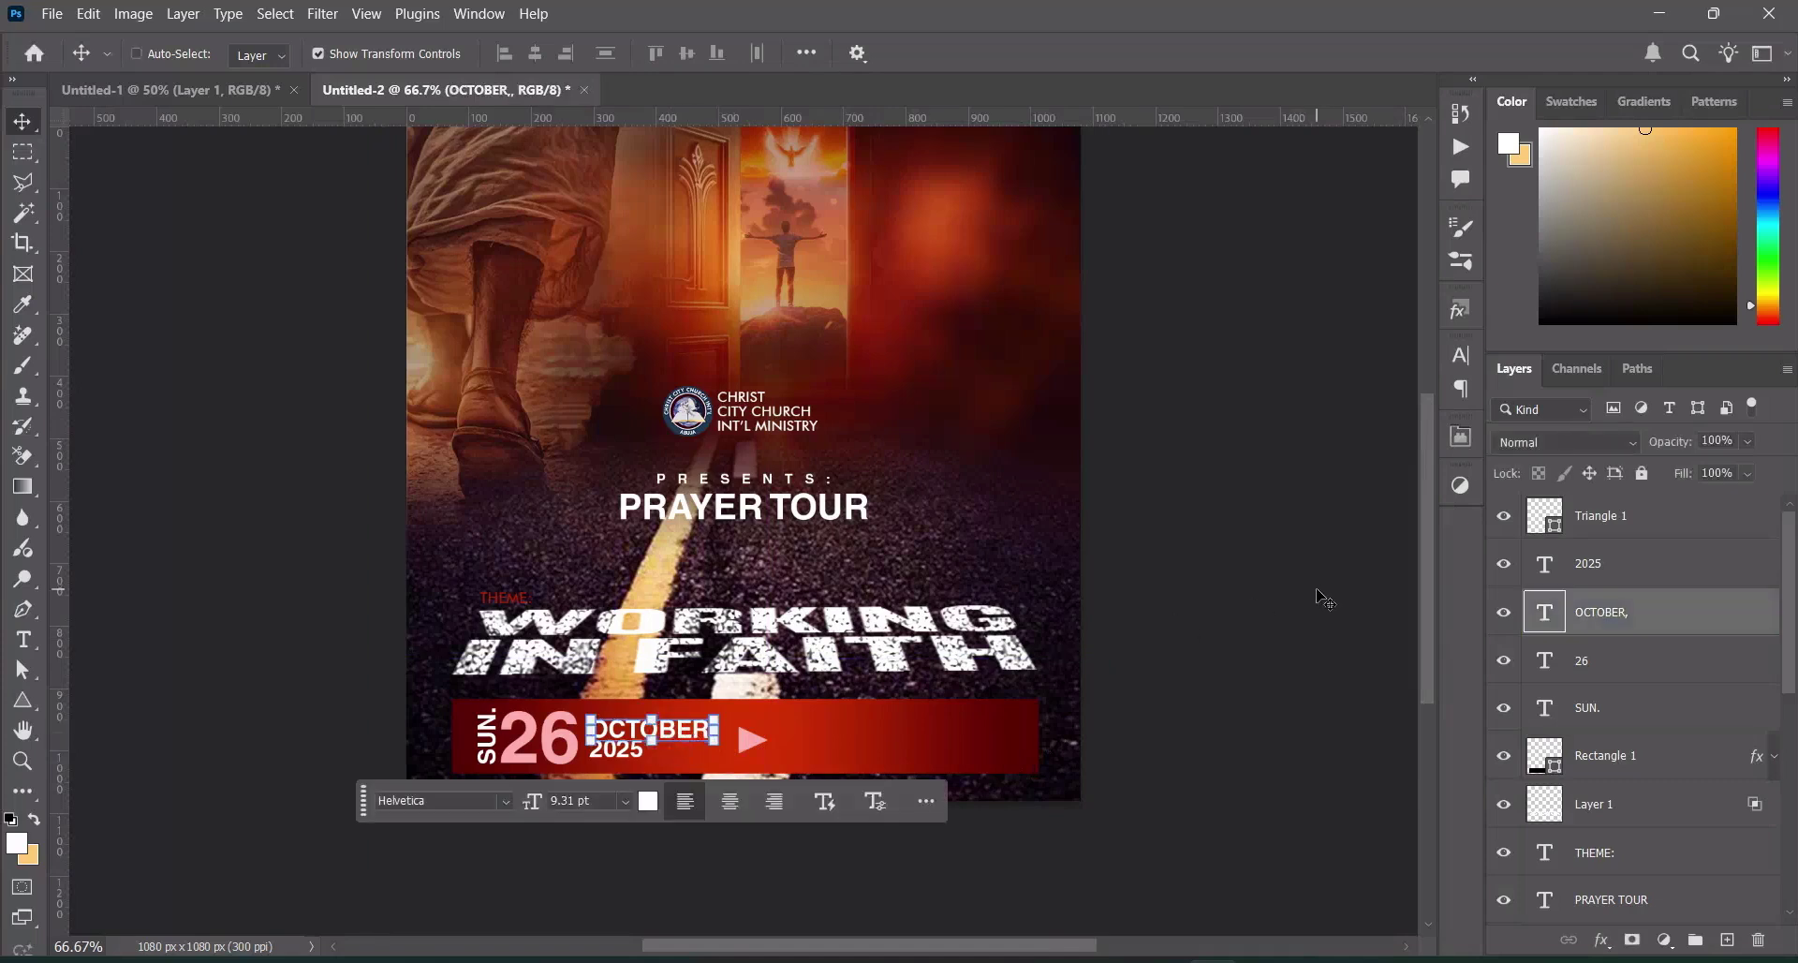
key(ctrl+j)
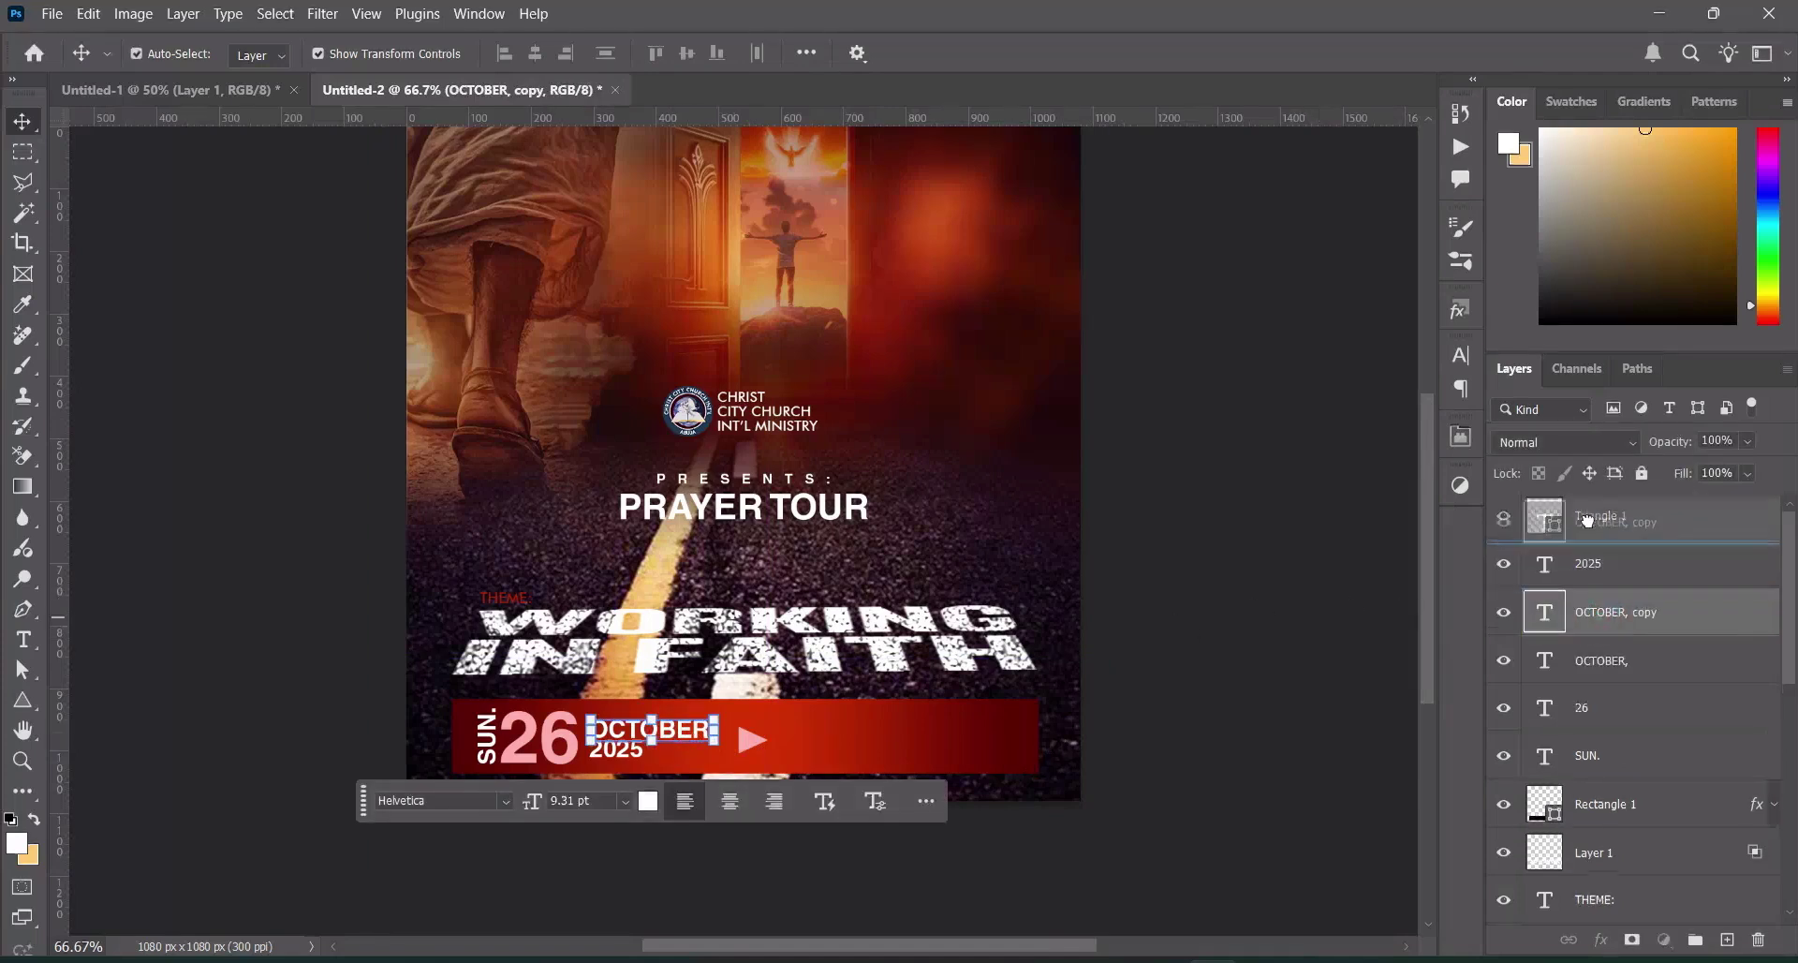
key(ctrl+shift+bracketright)
drag(671, 740, 869, 747)
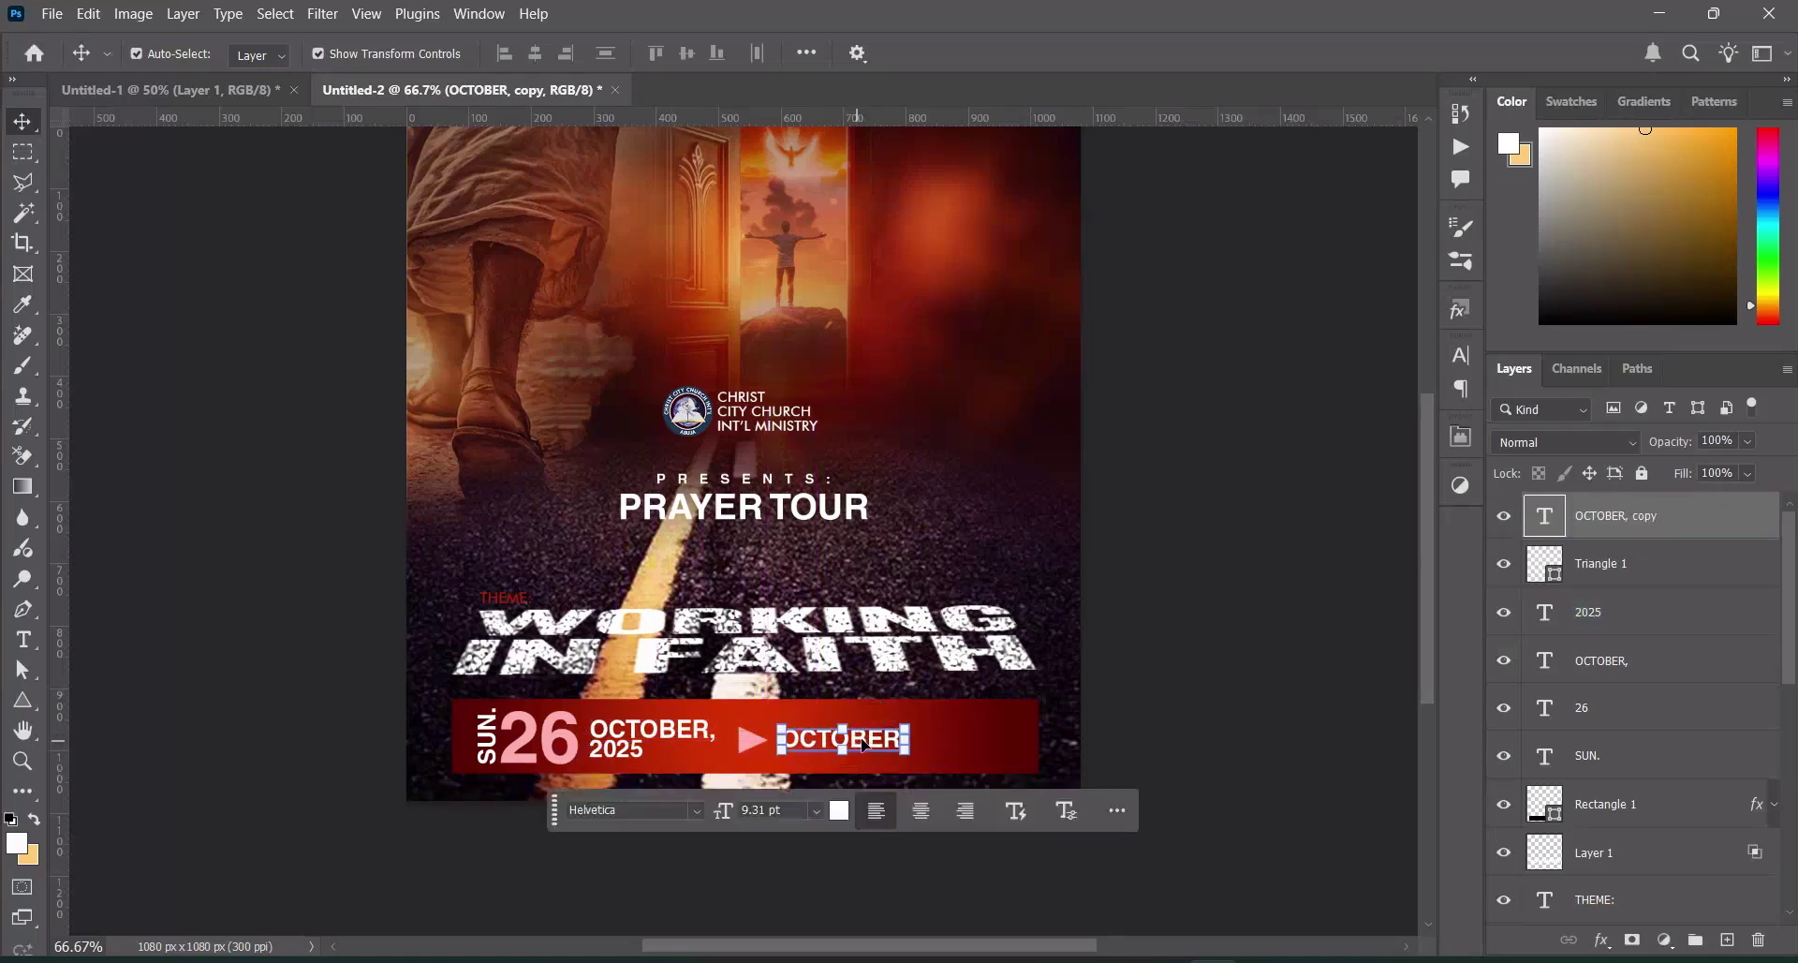
Replace the wording of the copied "OCTOBER," text beside the triangle with "VENUE:"
double_click(875, 741)
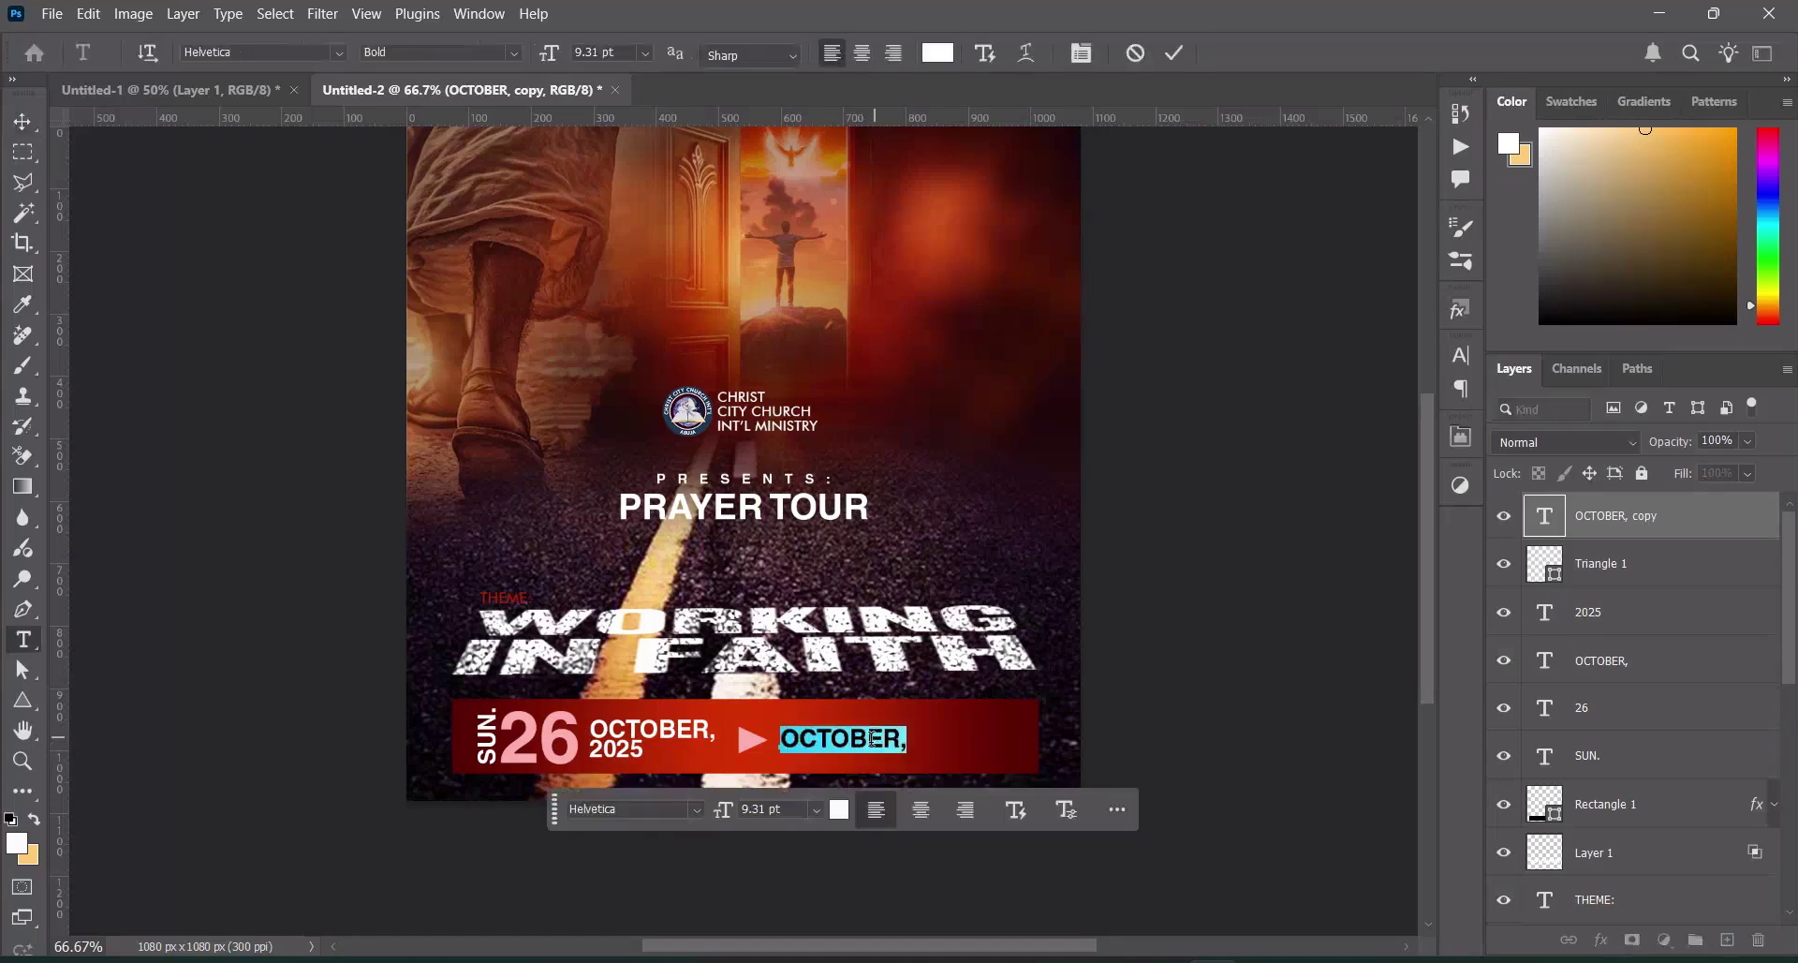
text(VENUE:)
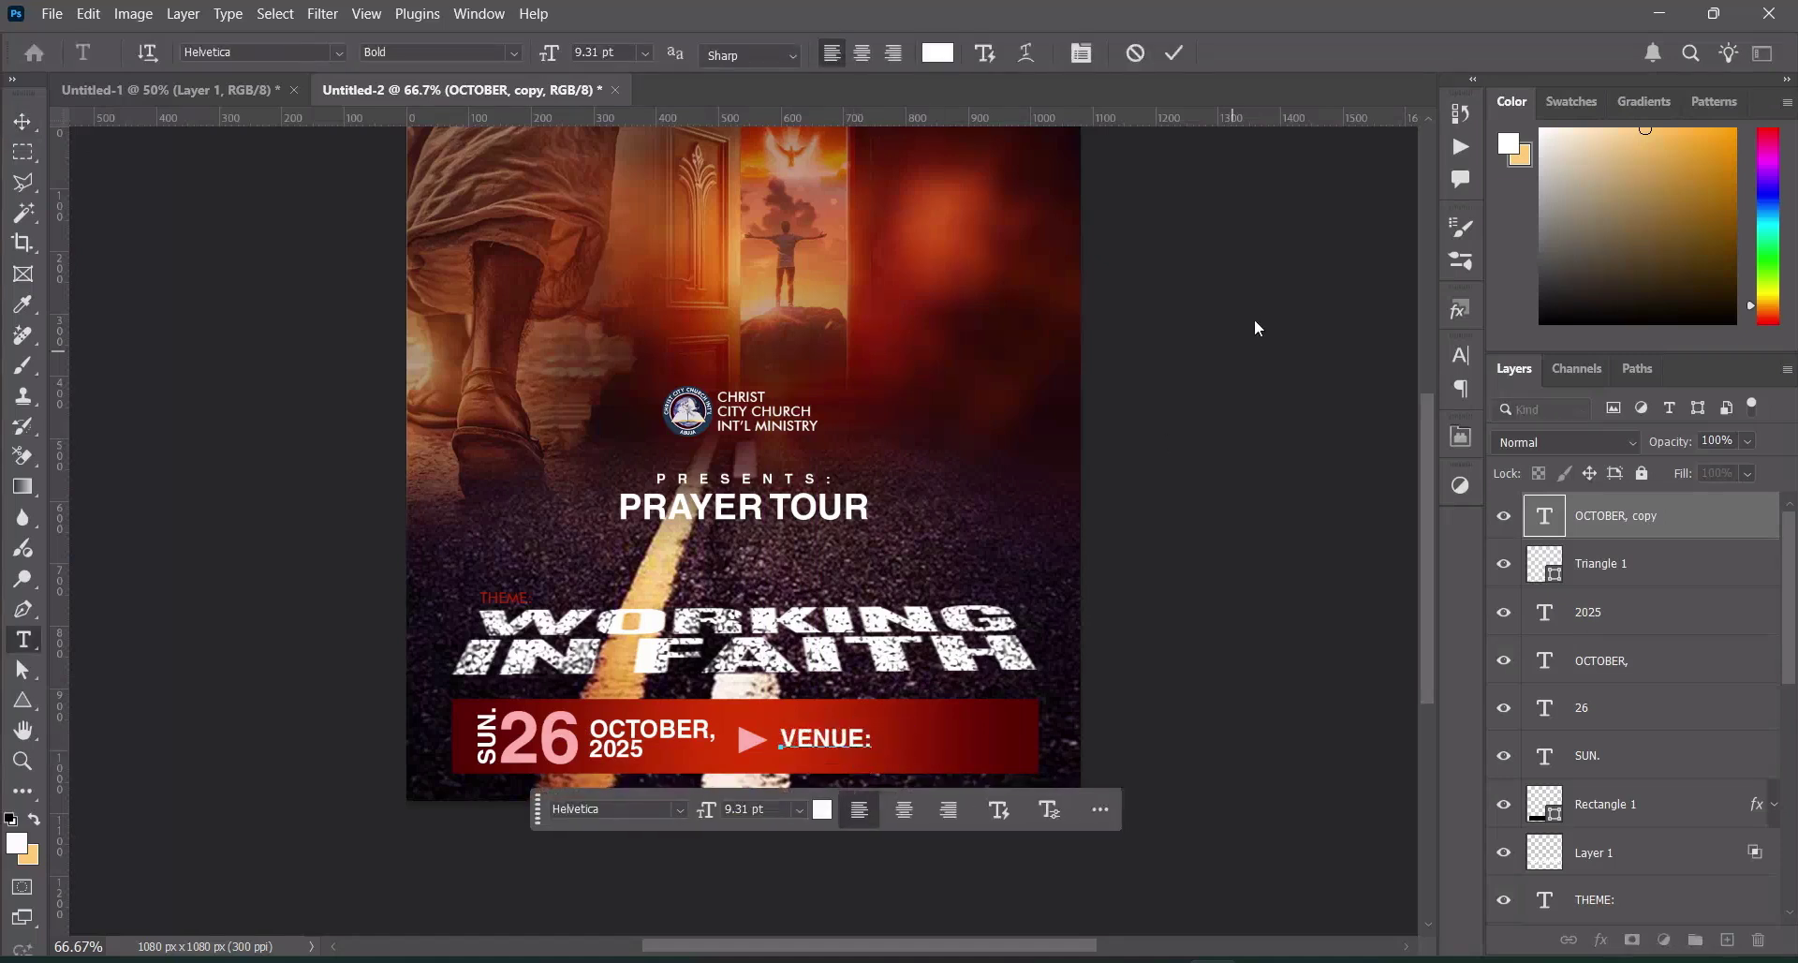
click(1187, 54)
key(v)
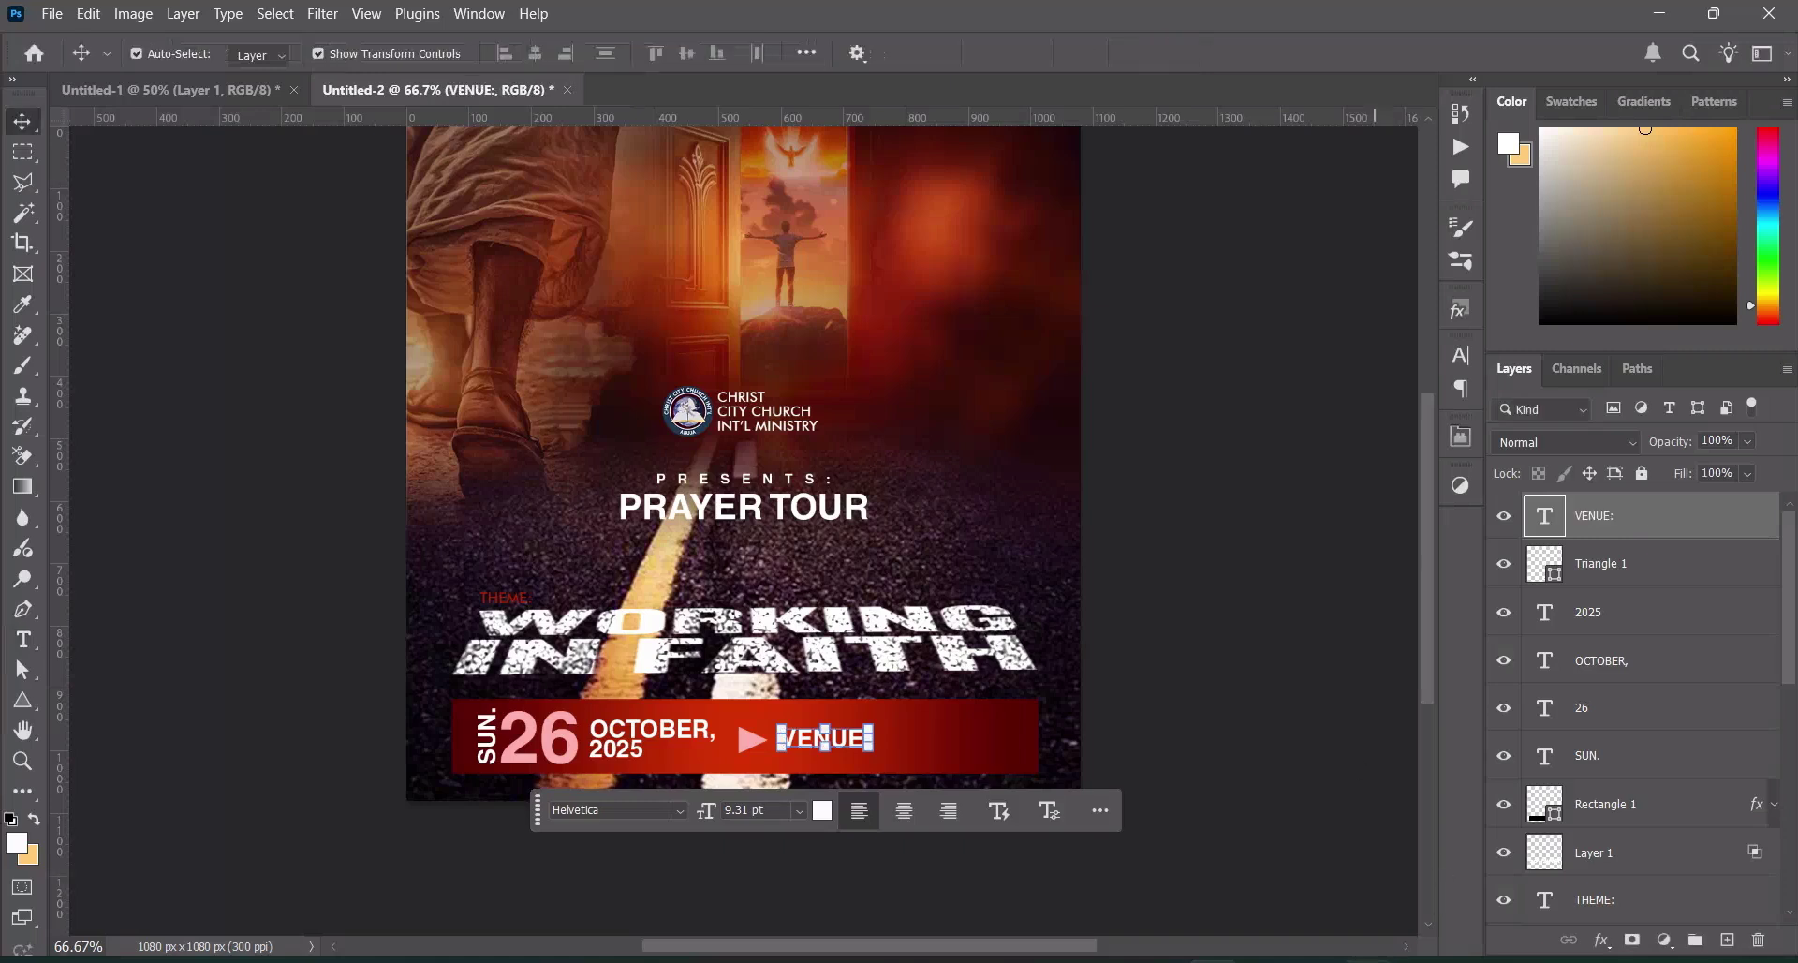
Switch to the Text.txt notes, copy the church name and address lines under "VENUE:" and return to the flyer
key(alt+Tab)
drag(256, 663, 536, 690)
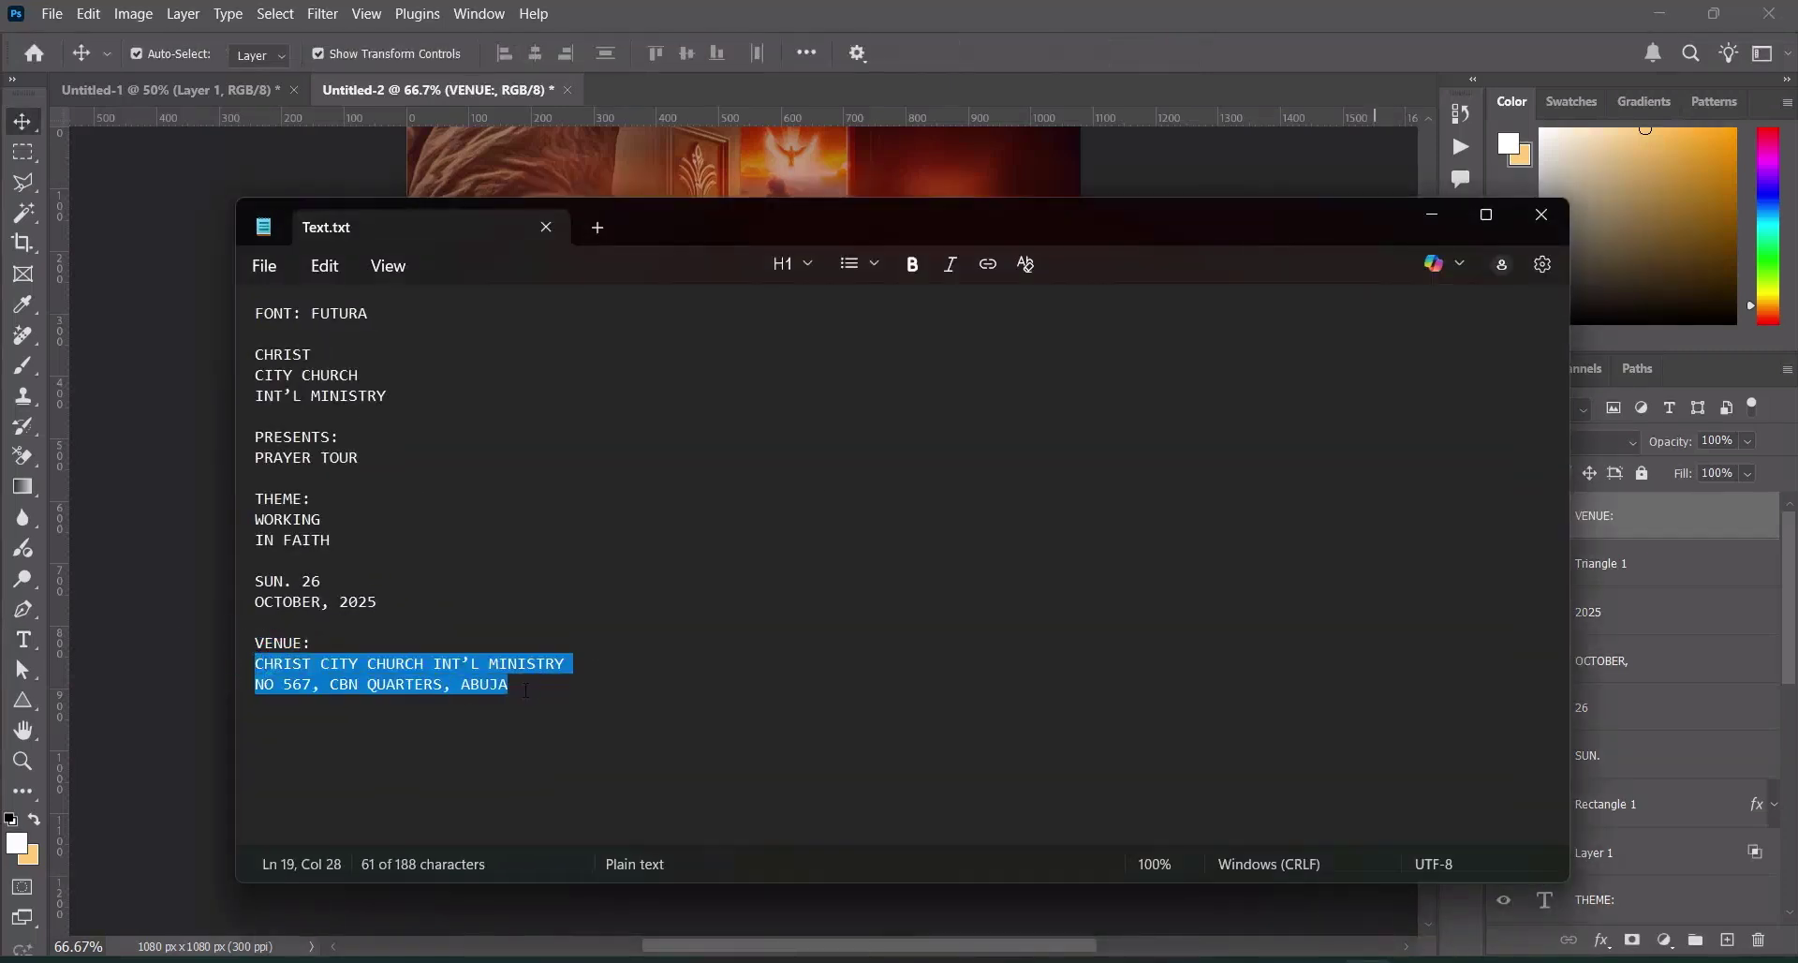
click(1433, 216)
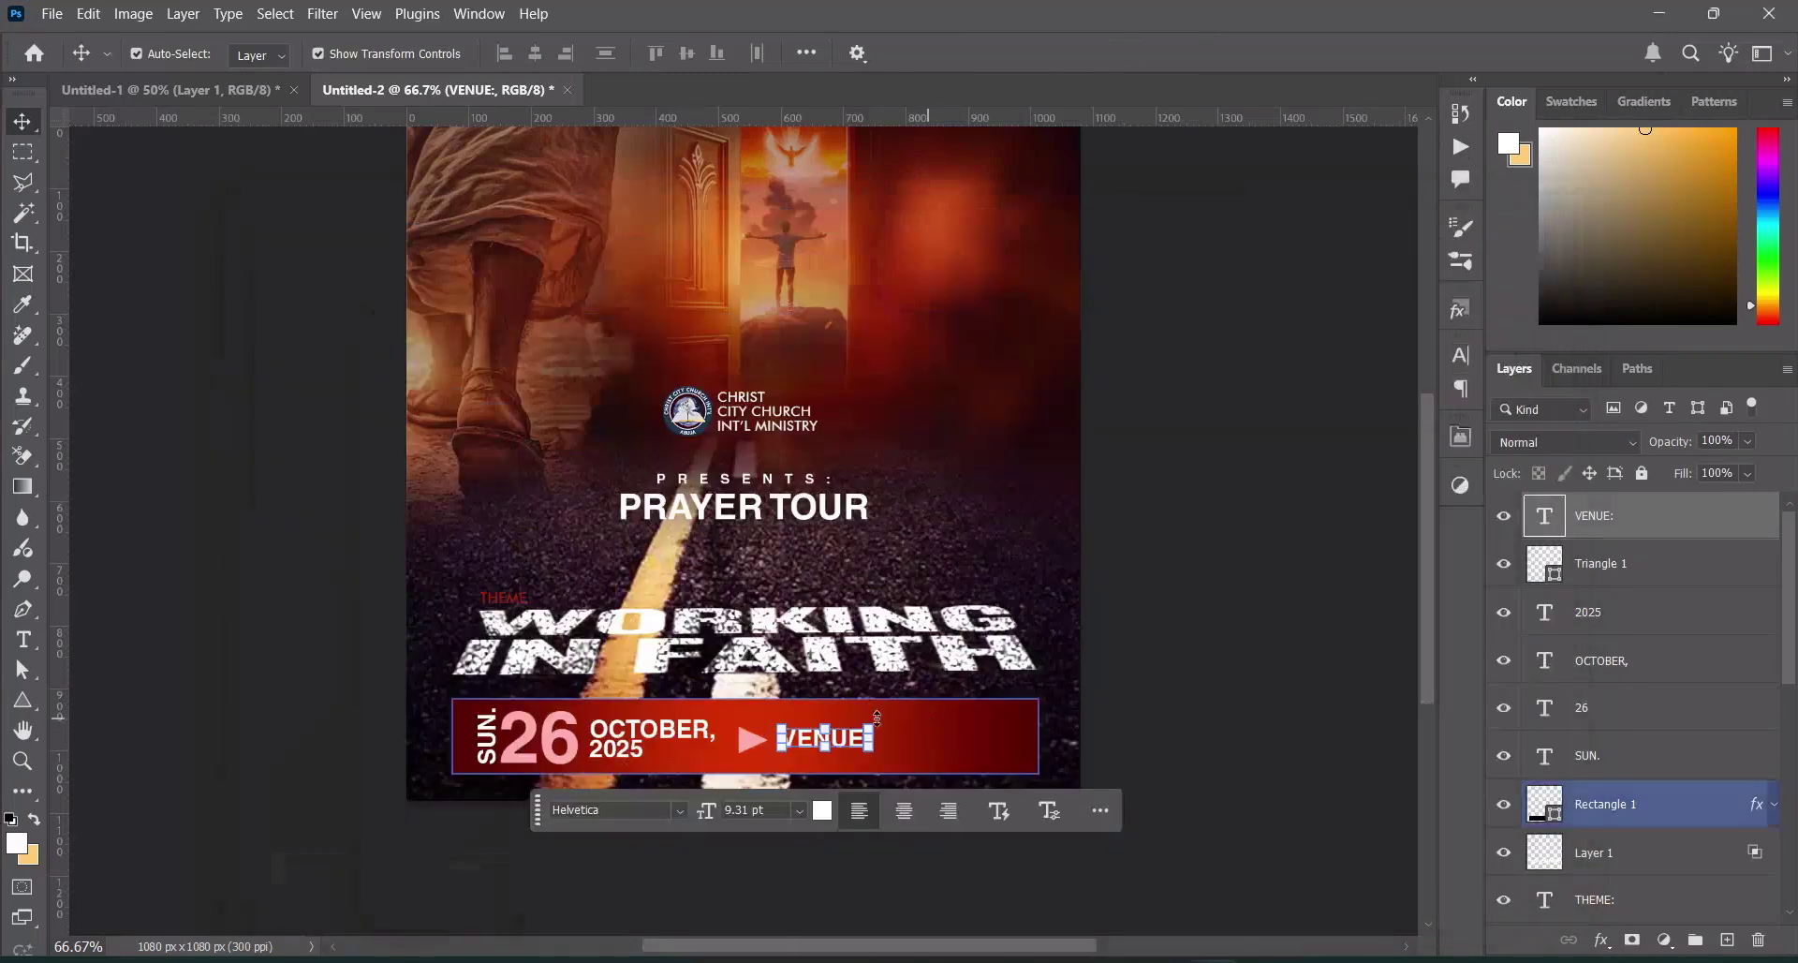
Duplicate the "VENUE:" text to its right and replace the copy's wording with the copied church name and address
drag(868, 743, 963, 743)
double_click(962, 743)
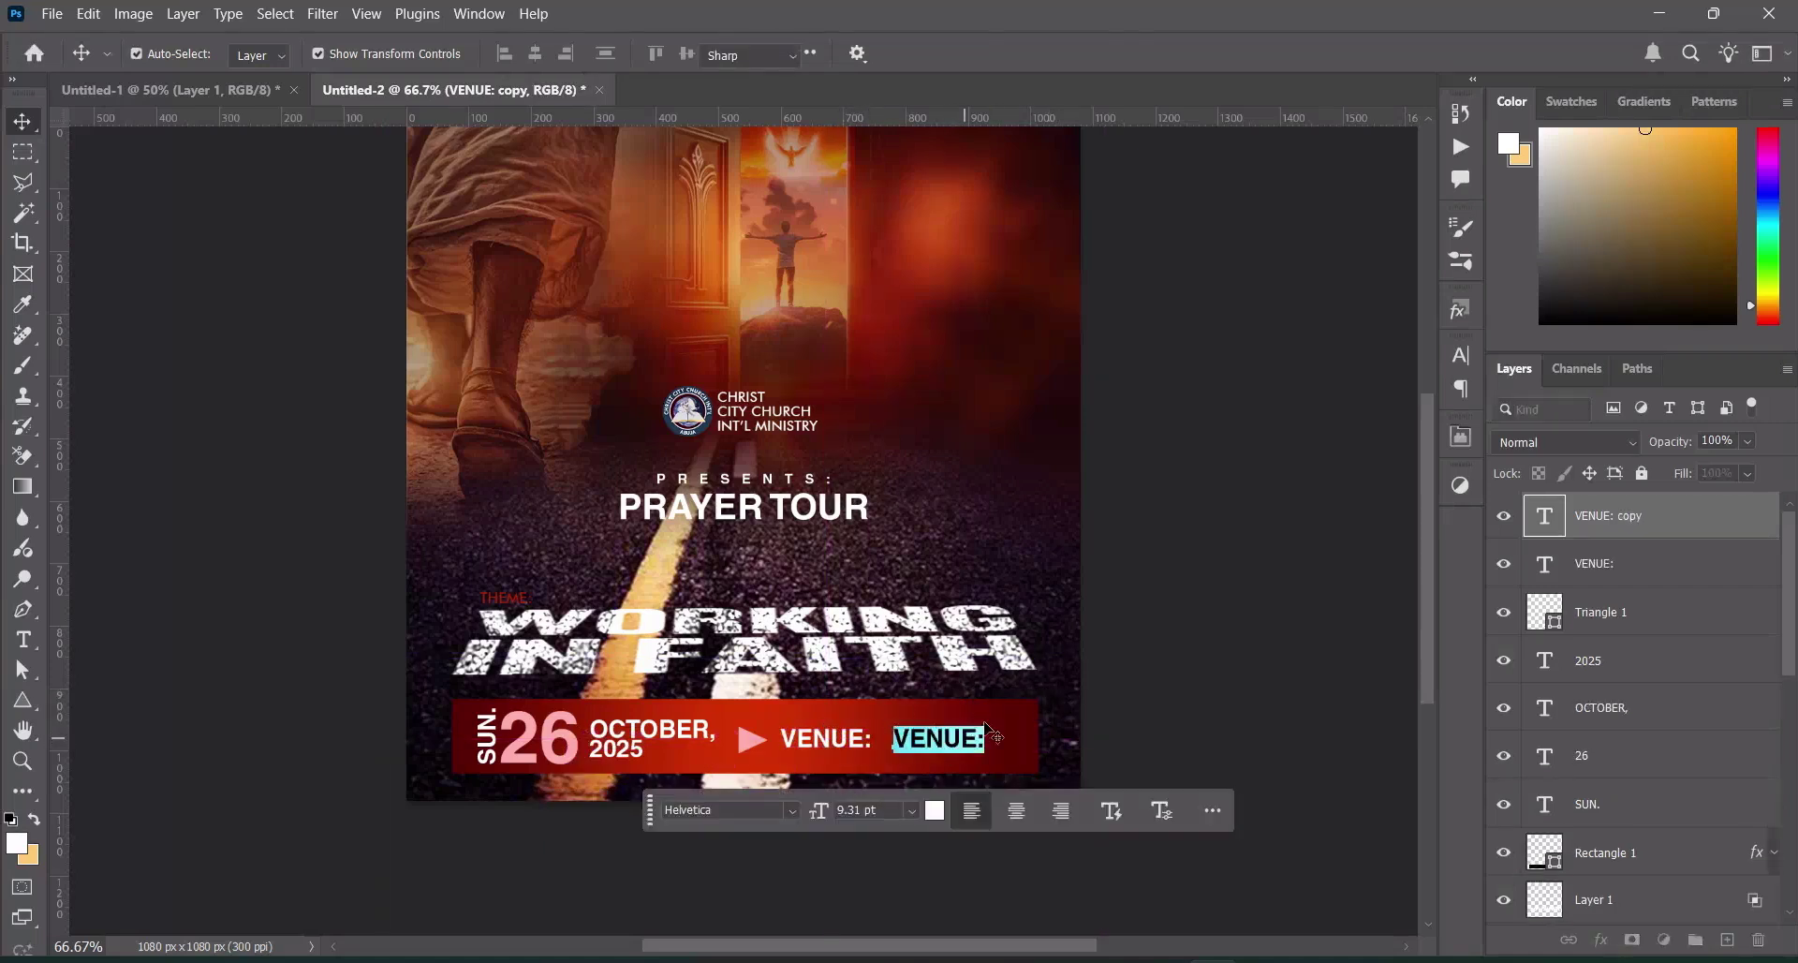
key(ctrl+v)
click(1172, 55)
key(v)
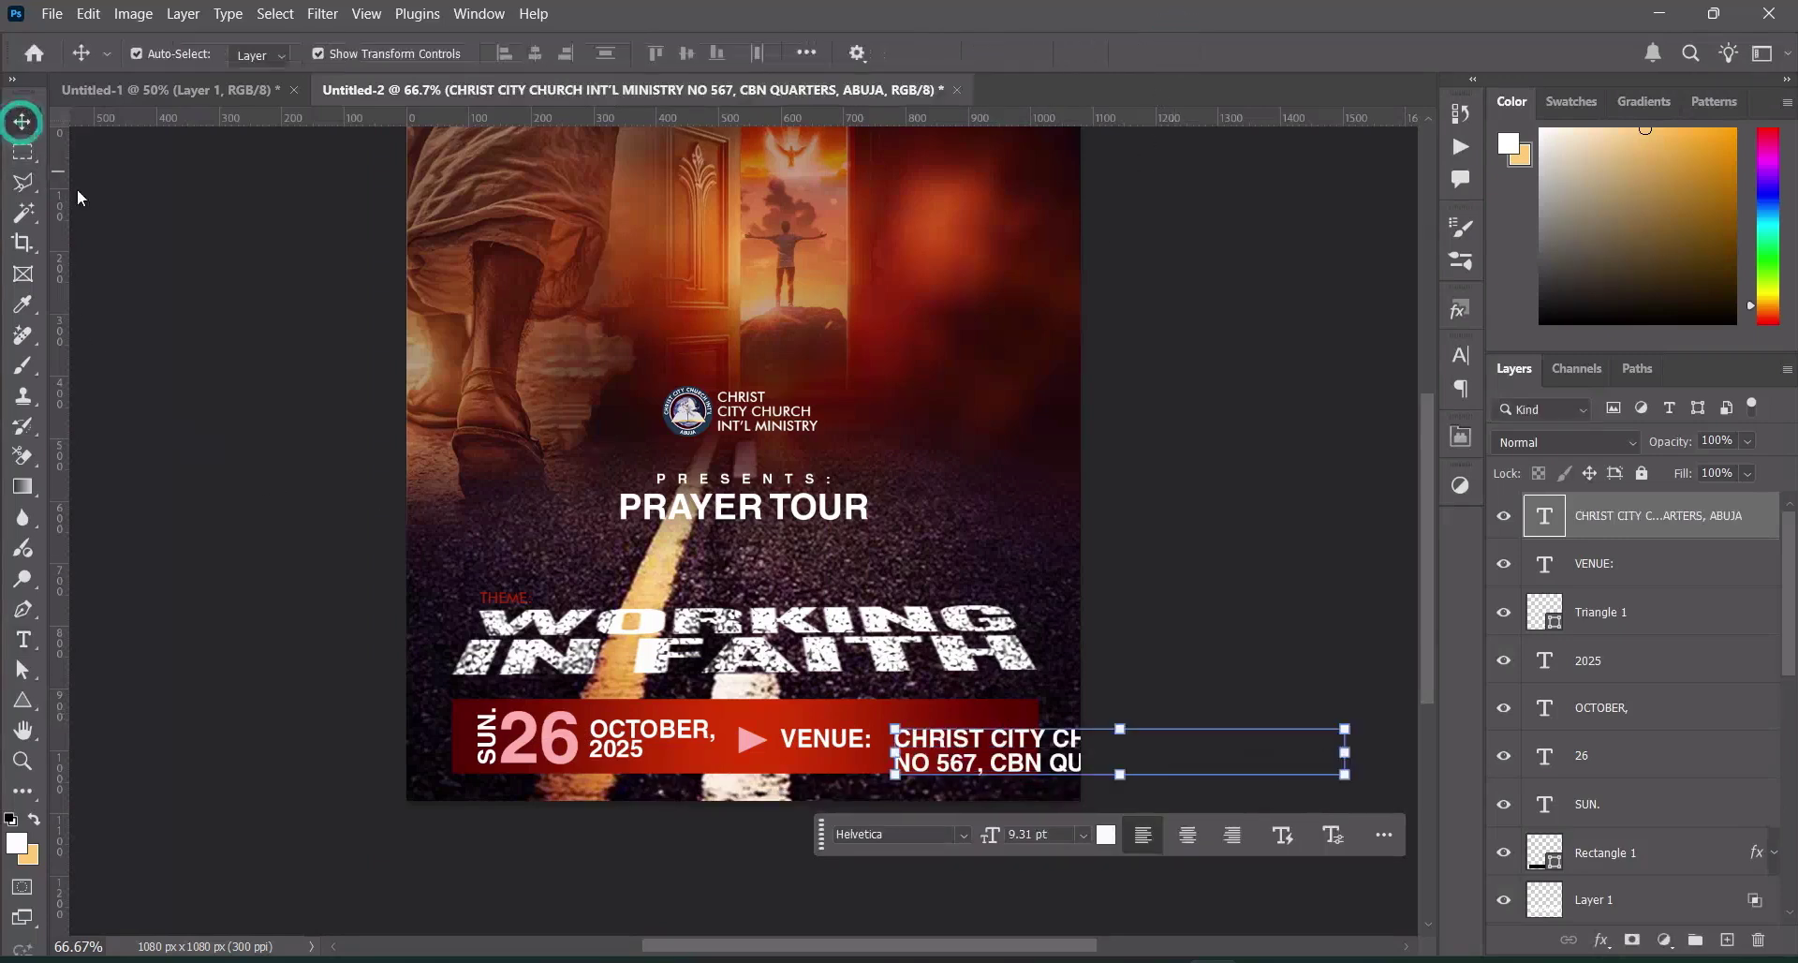
click(266, 468)
Scale the "VENUE:", triangle, "2025" and "OCTOBER," layers down together to about 81%
click(1629, 580)
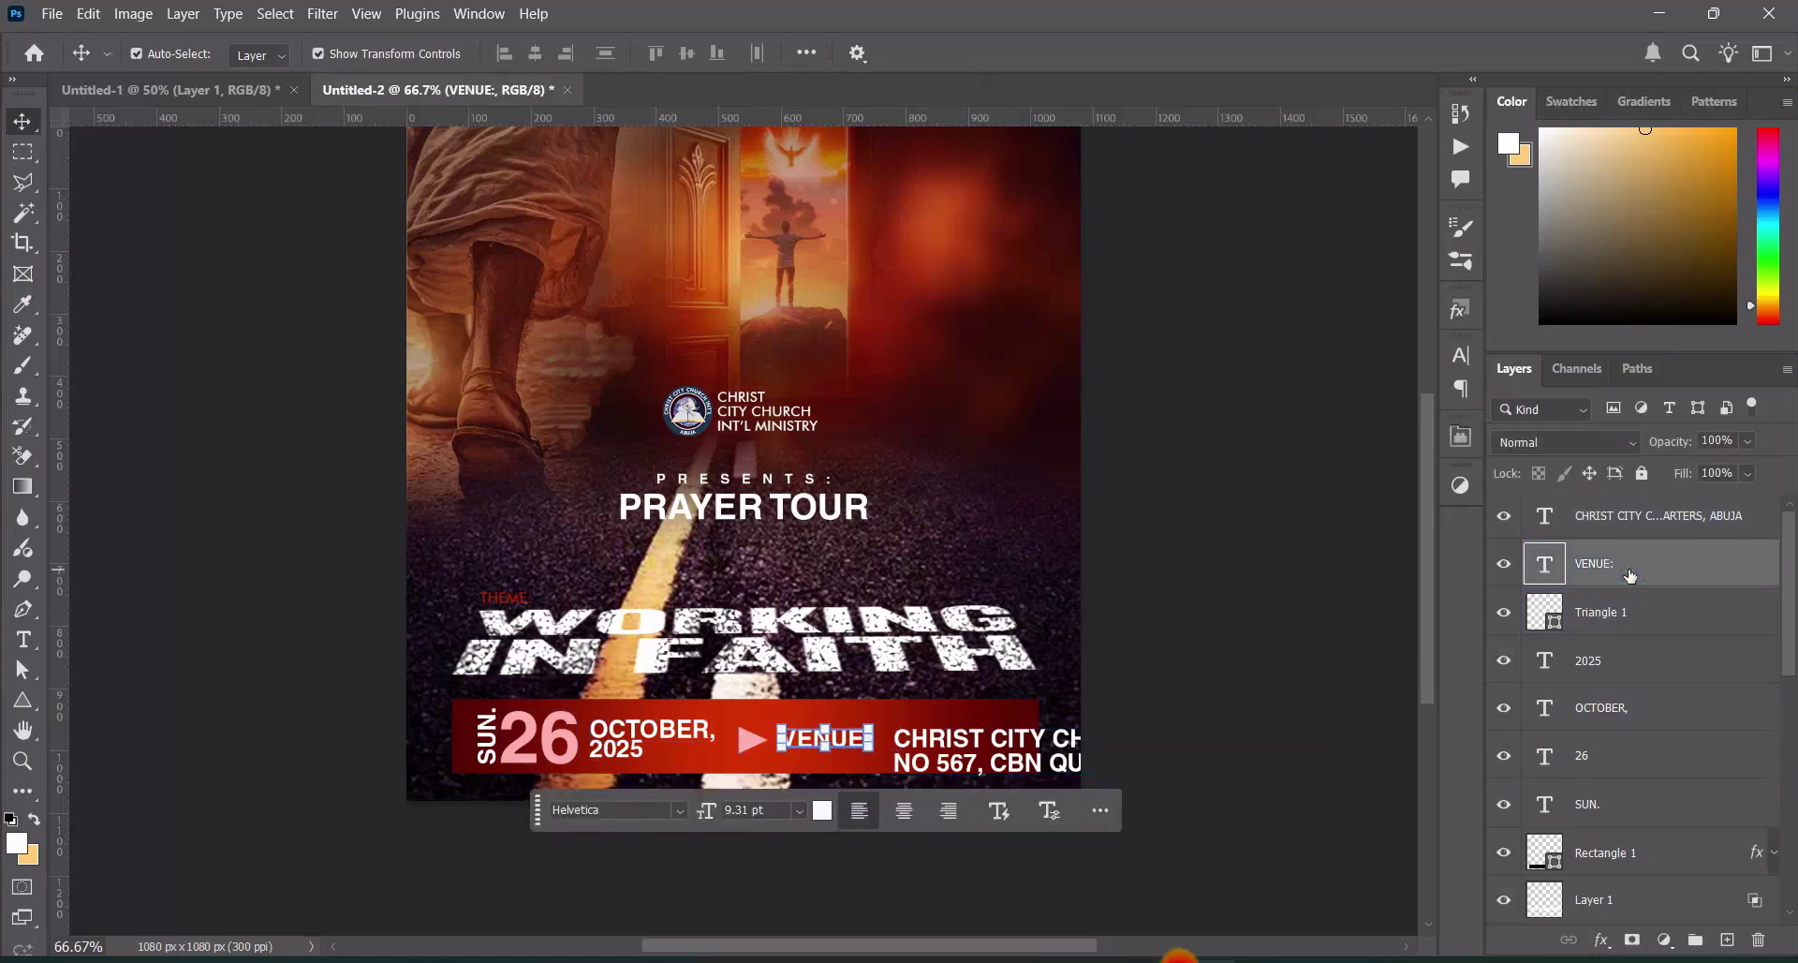
shift+click(1616, 717)
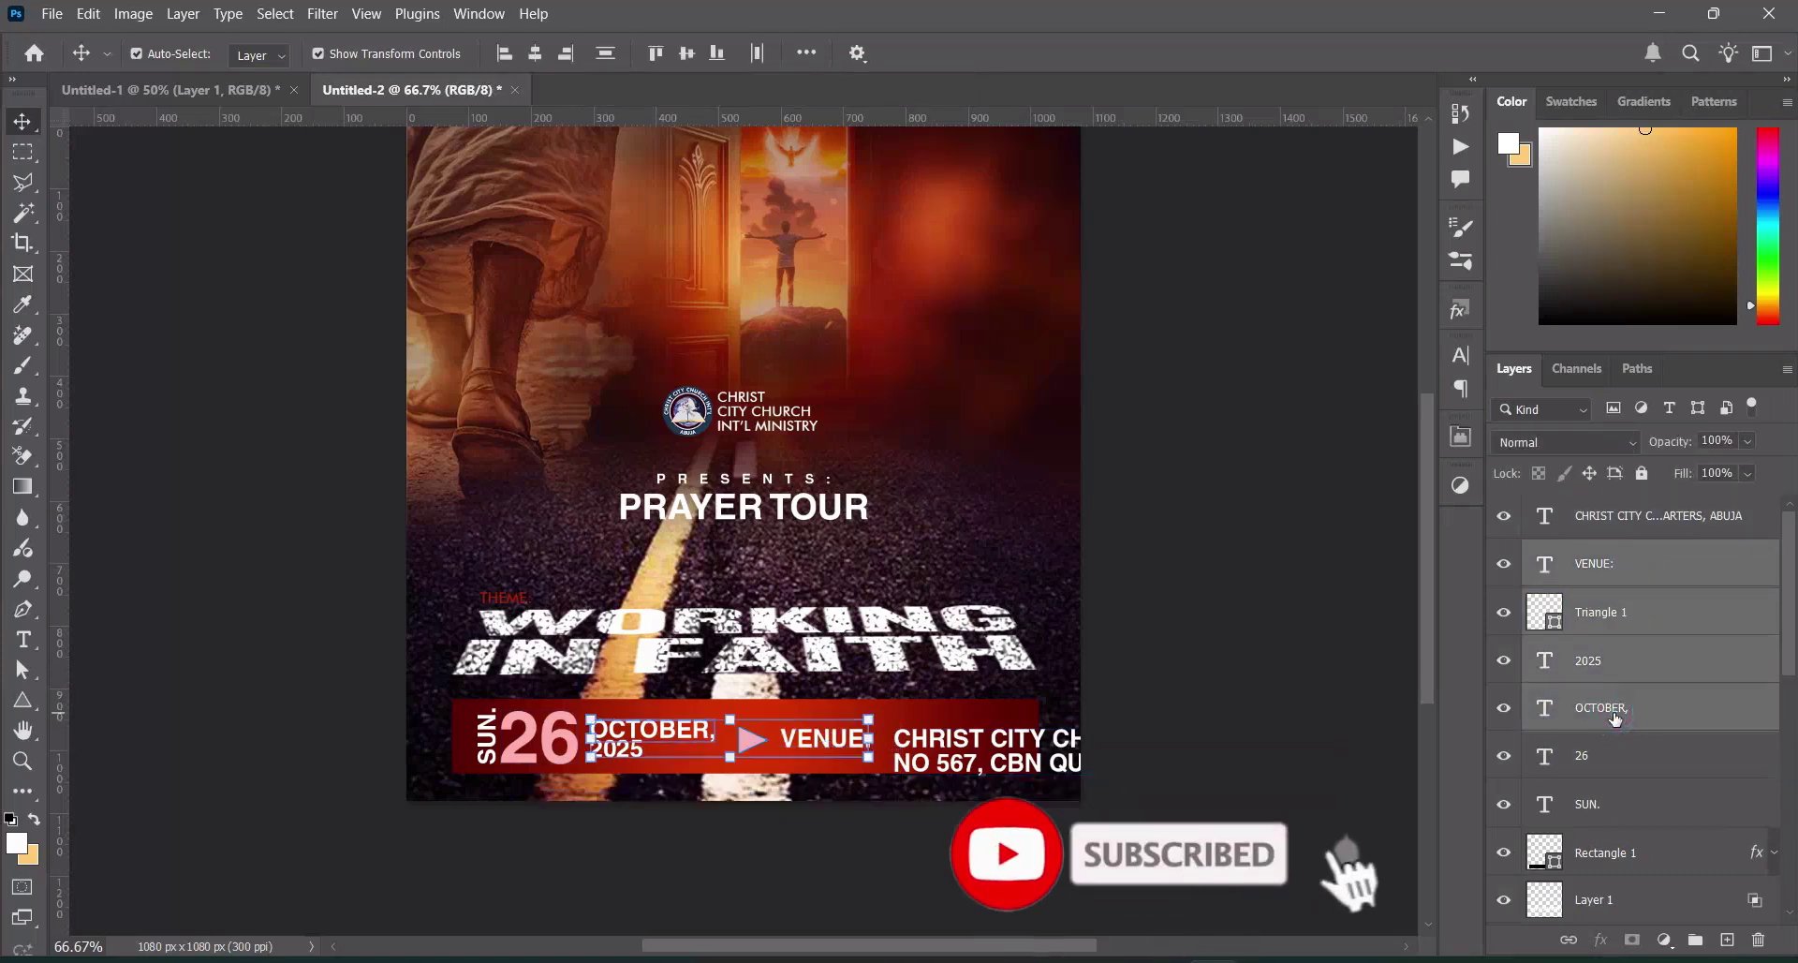
key(ctrl+t)
drag(868, 740, 818, 745)
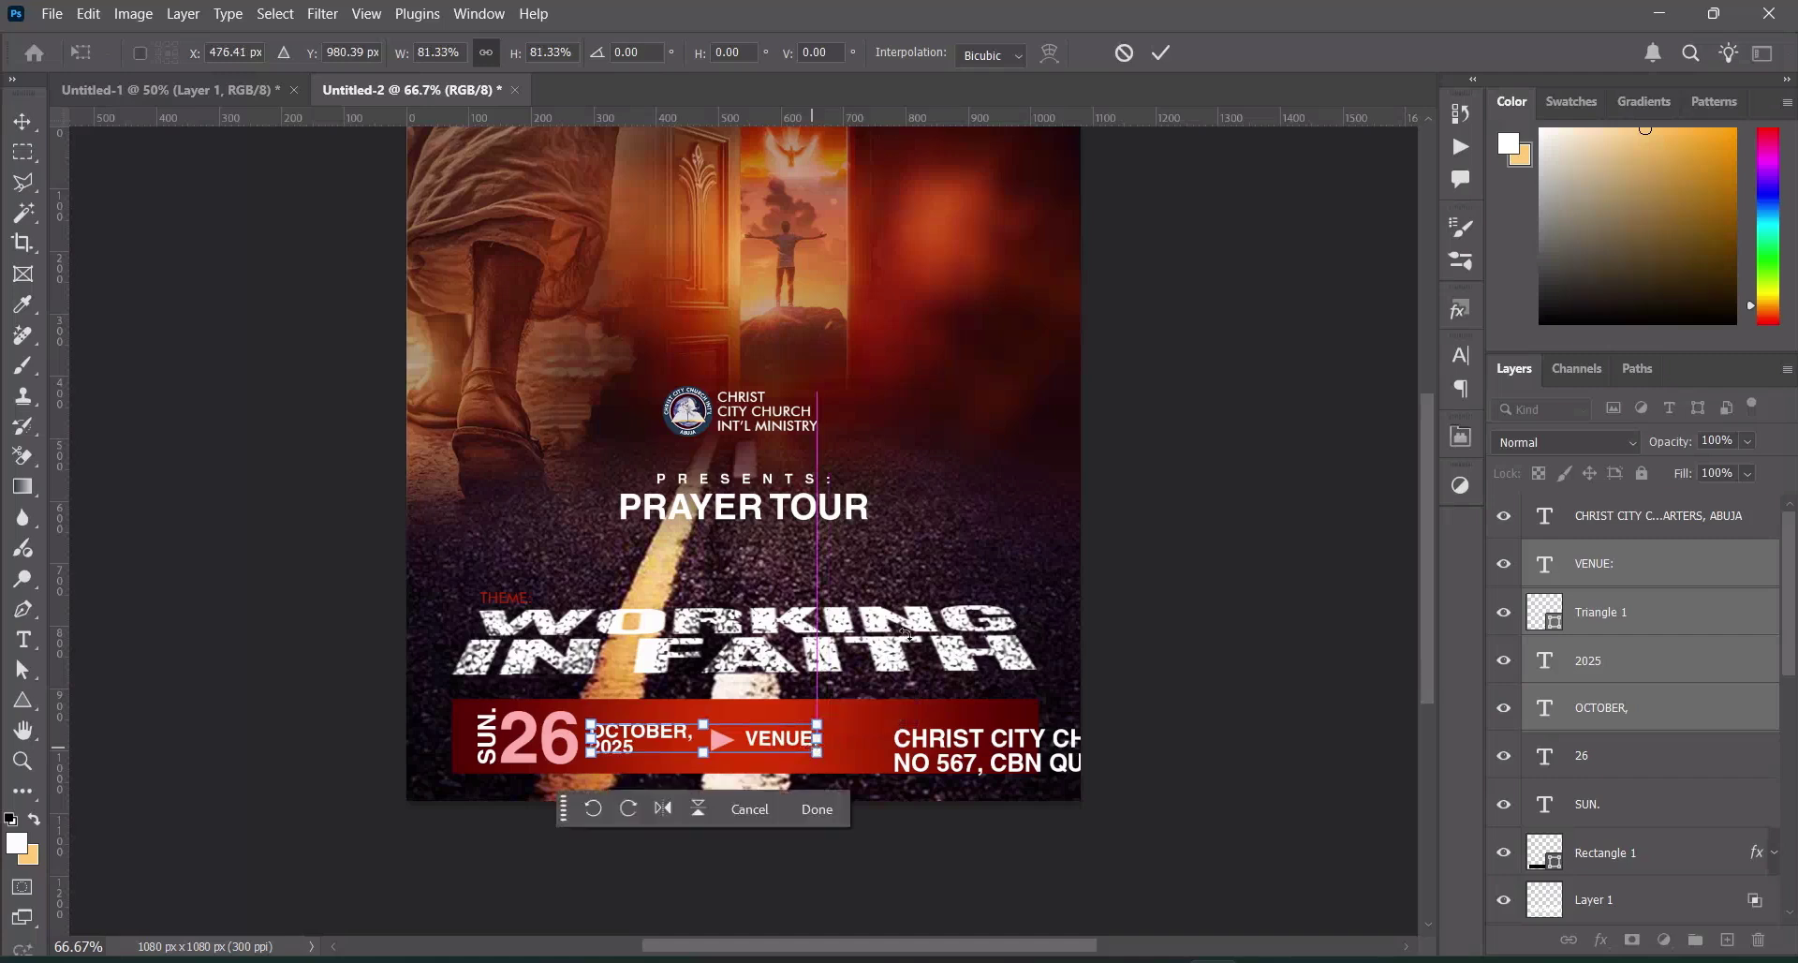
click(1168, 57)
Scale the church name and address text down to about 45% and fit it on the red bar right of "VENUE:"
click(992, 749)
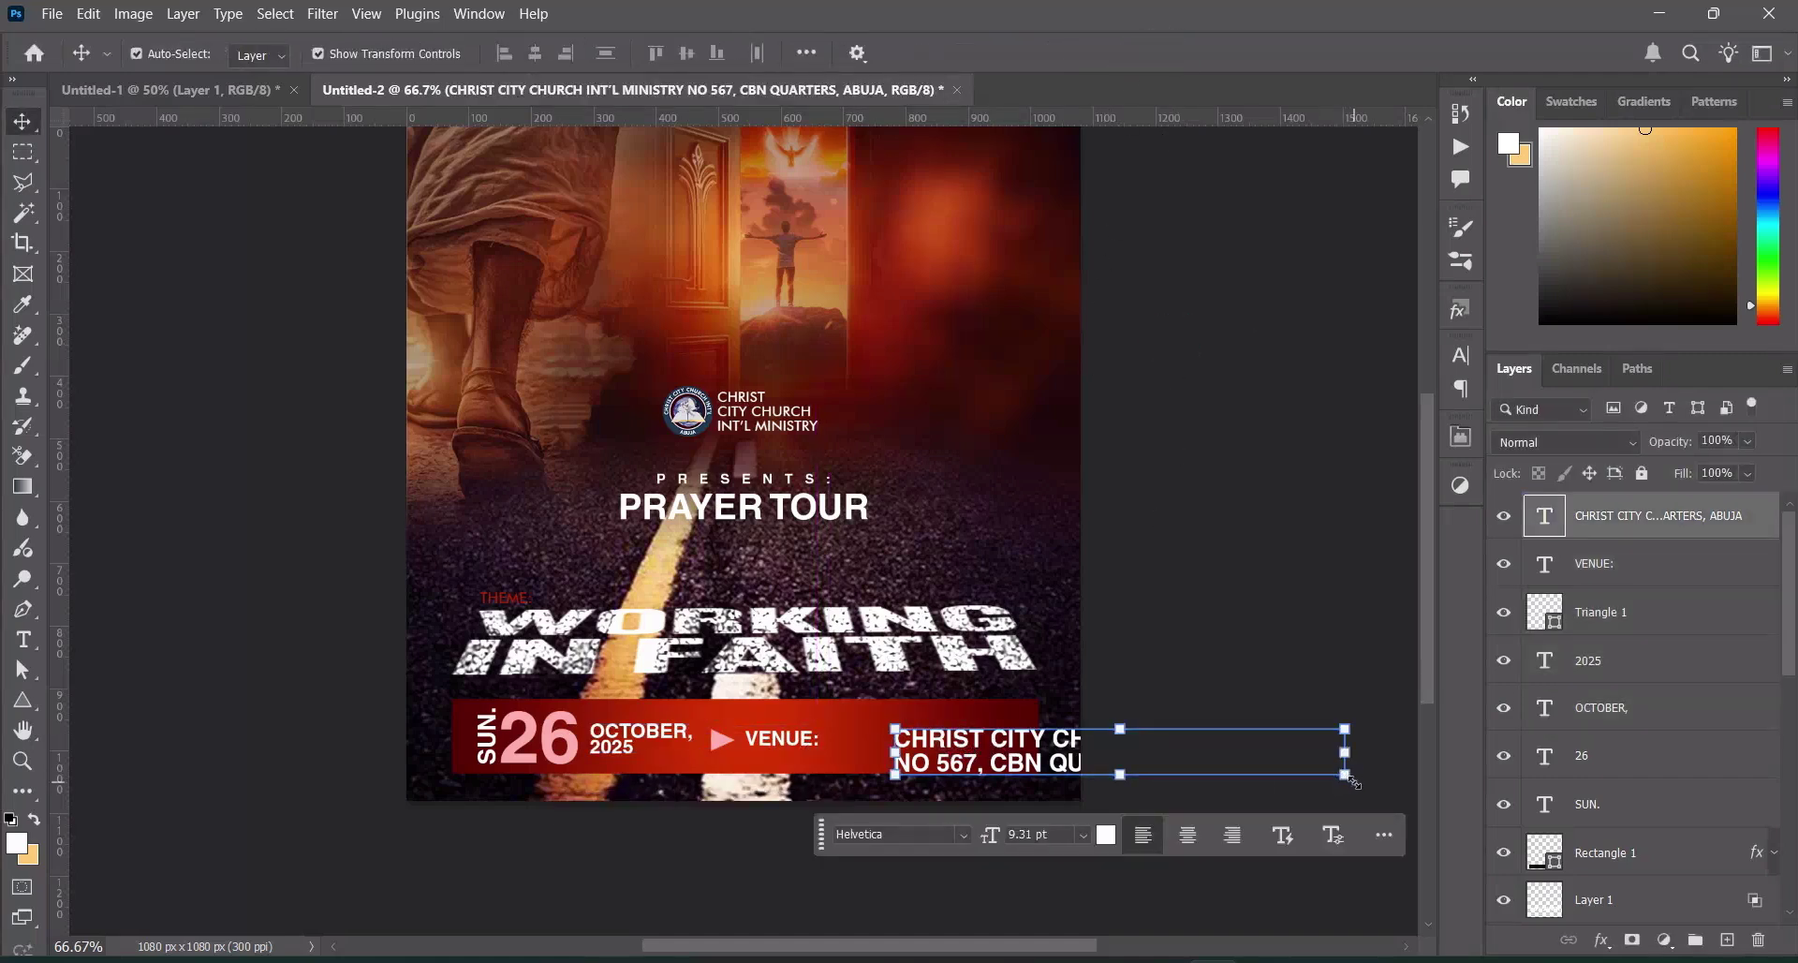
click(1346, 774)
drag(1346, 775, 970, 743)
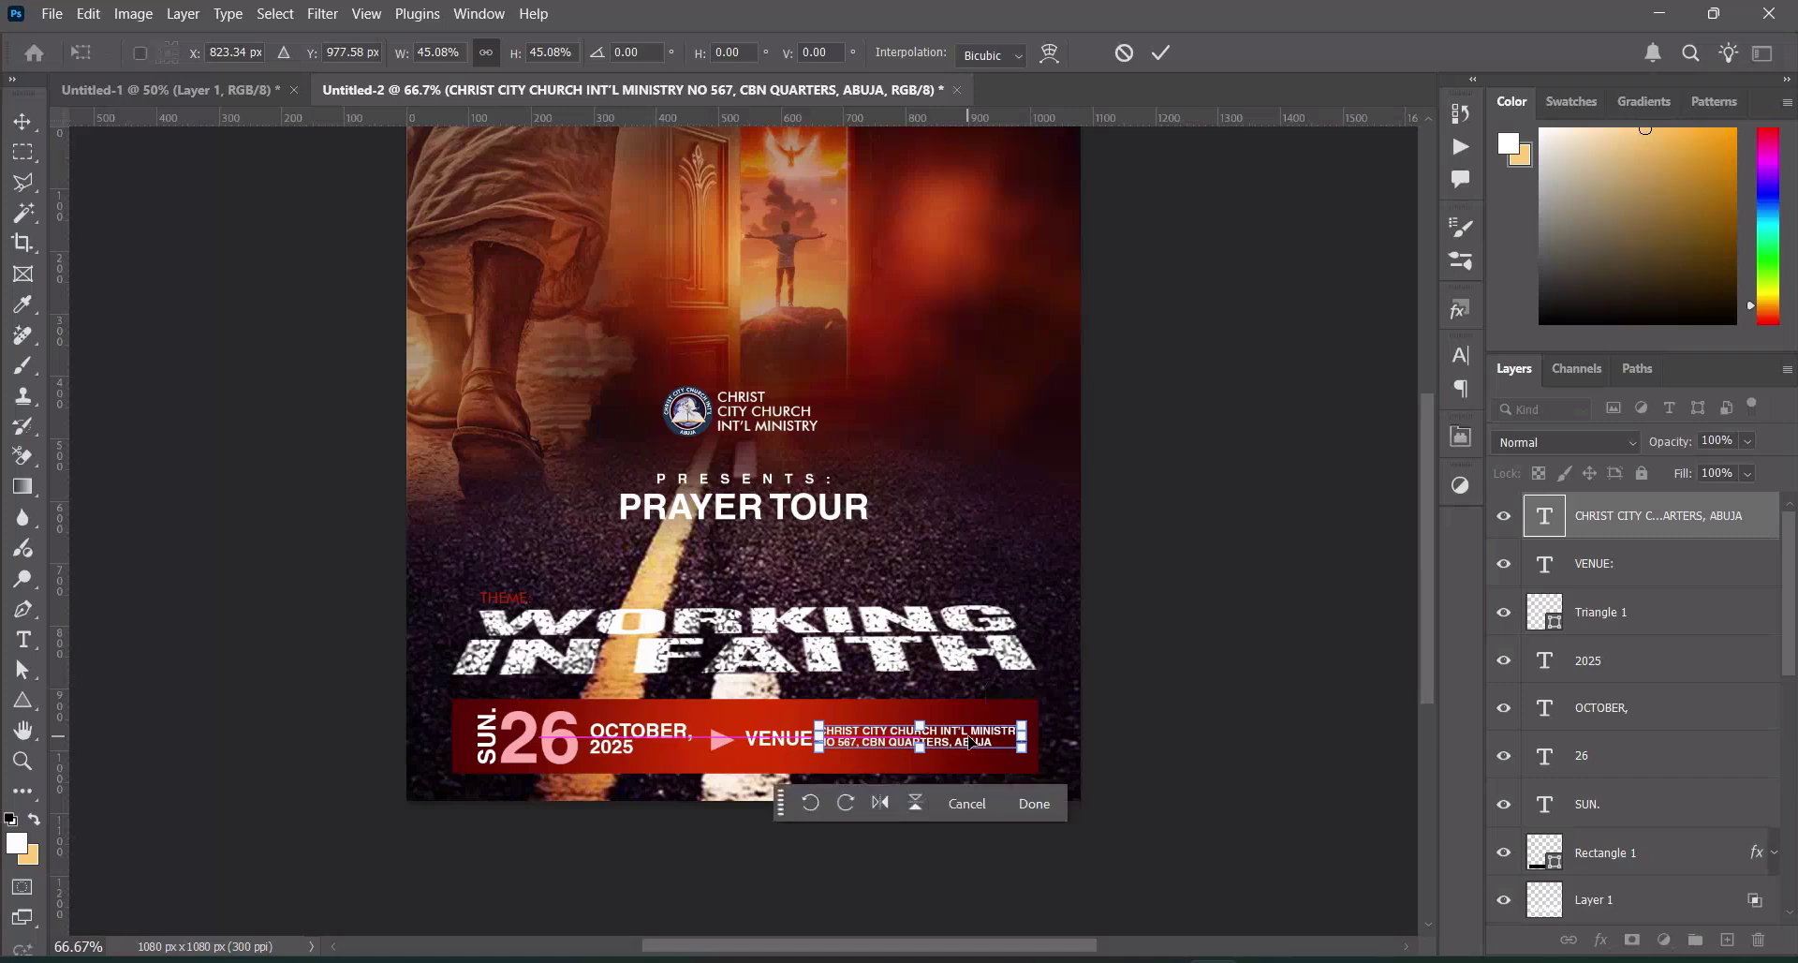
click(1161, 52)
Nudge the "SUN.", "26", "OCTOBER," and "2025" layers together slightly left on the red bar
click(1610, 852)
click(1615, 803)
click(1610, 852)
click(1617, 795)
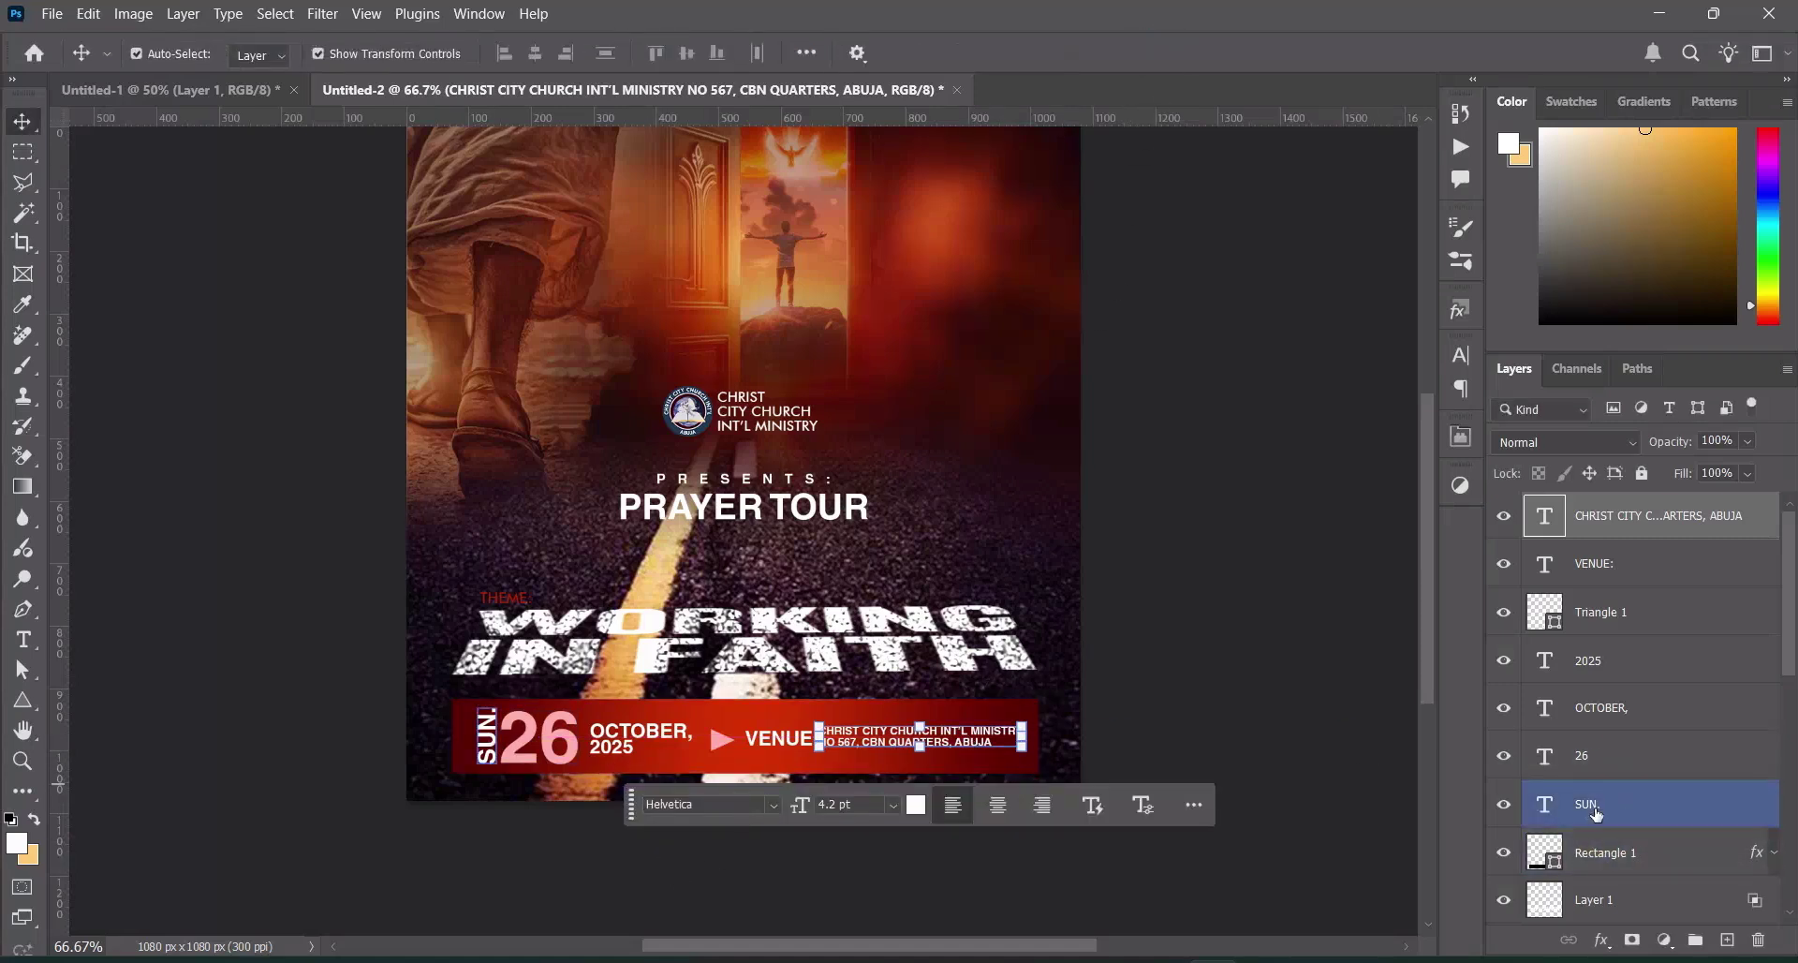
ctrl+click(1613, 670)
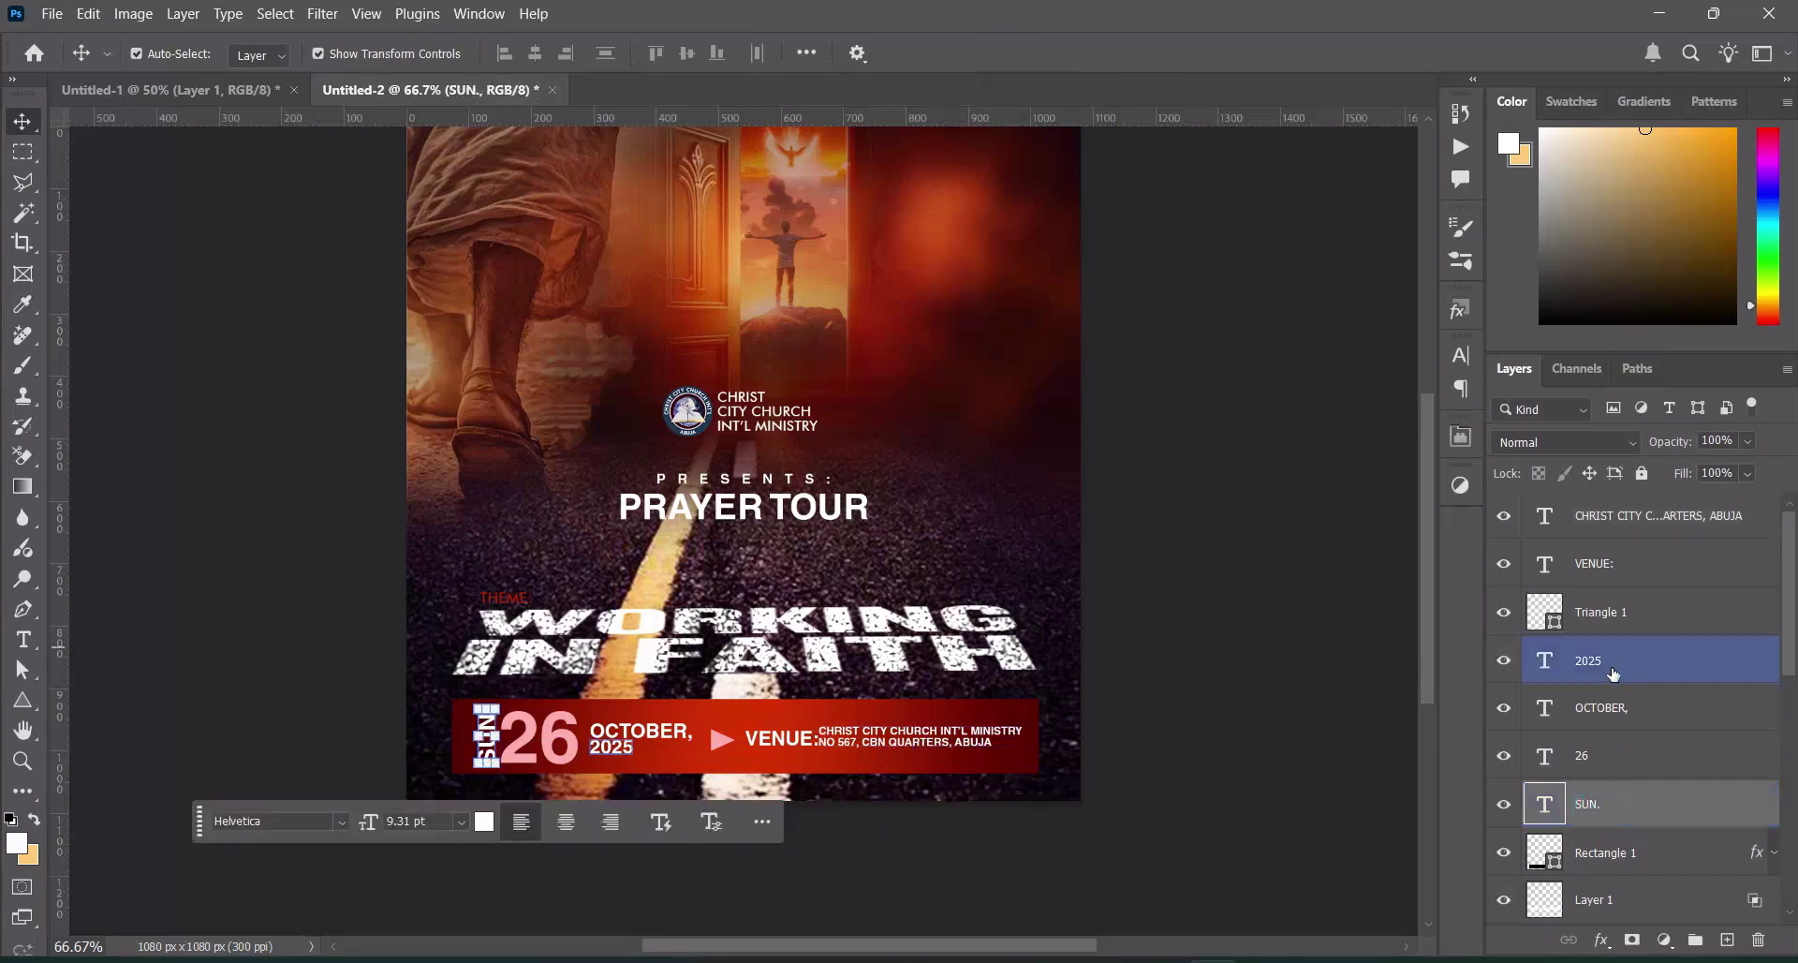
shift+click(1613, 670)
key(Left)
key(Left)
key(Left)
key(Left)
key(Left)
key(Left)
key(Left)
key(Left)
key(Left)
key(Left)
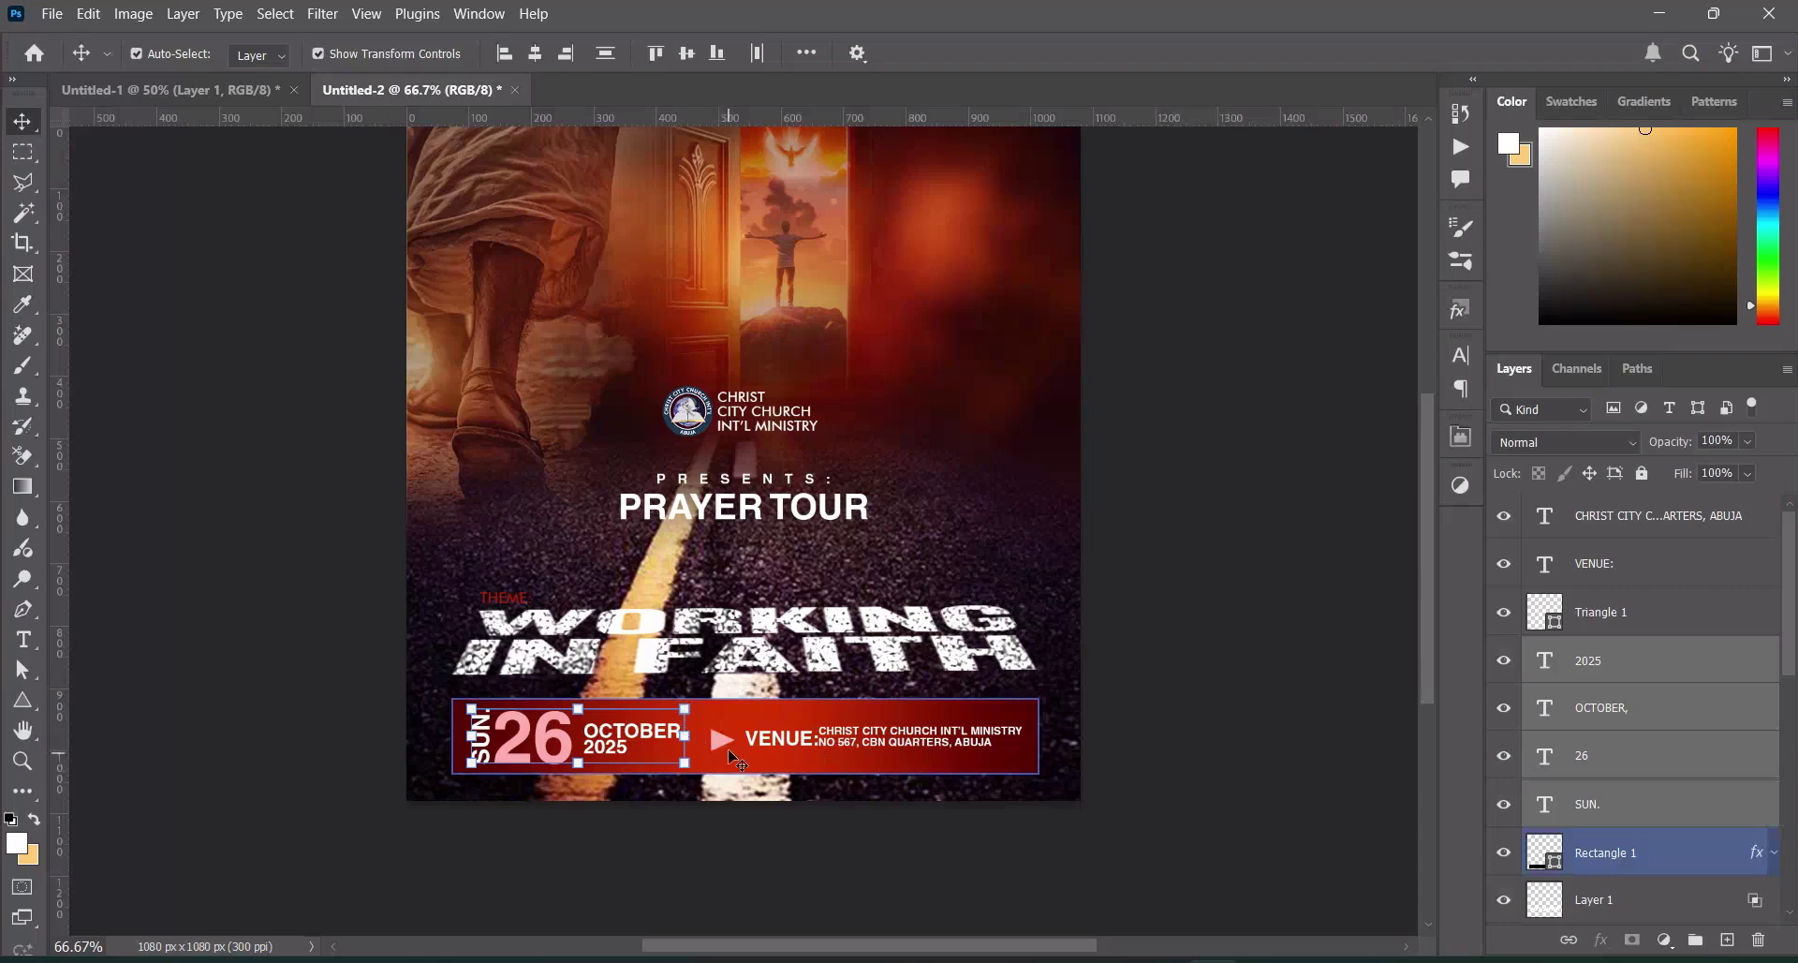
Nudge the pink triangle left so it sits close to "OCTOBER,"
click(729, 747)
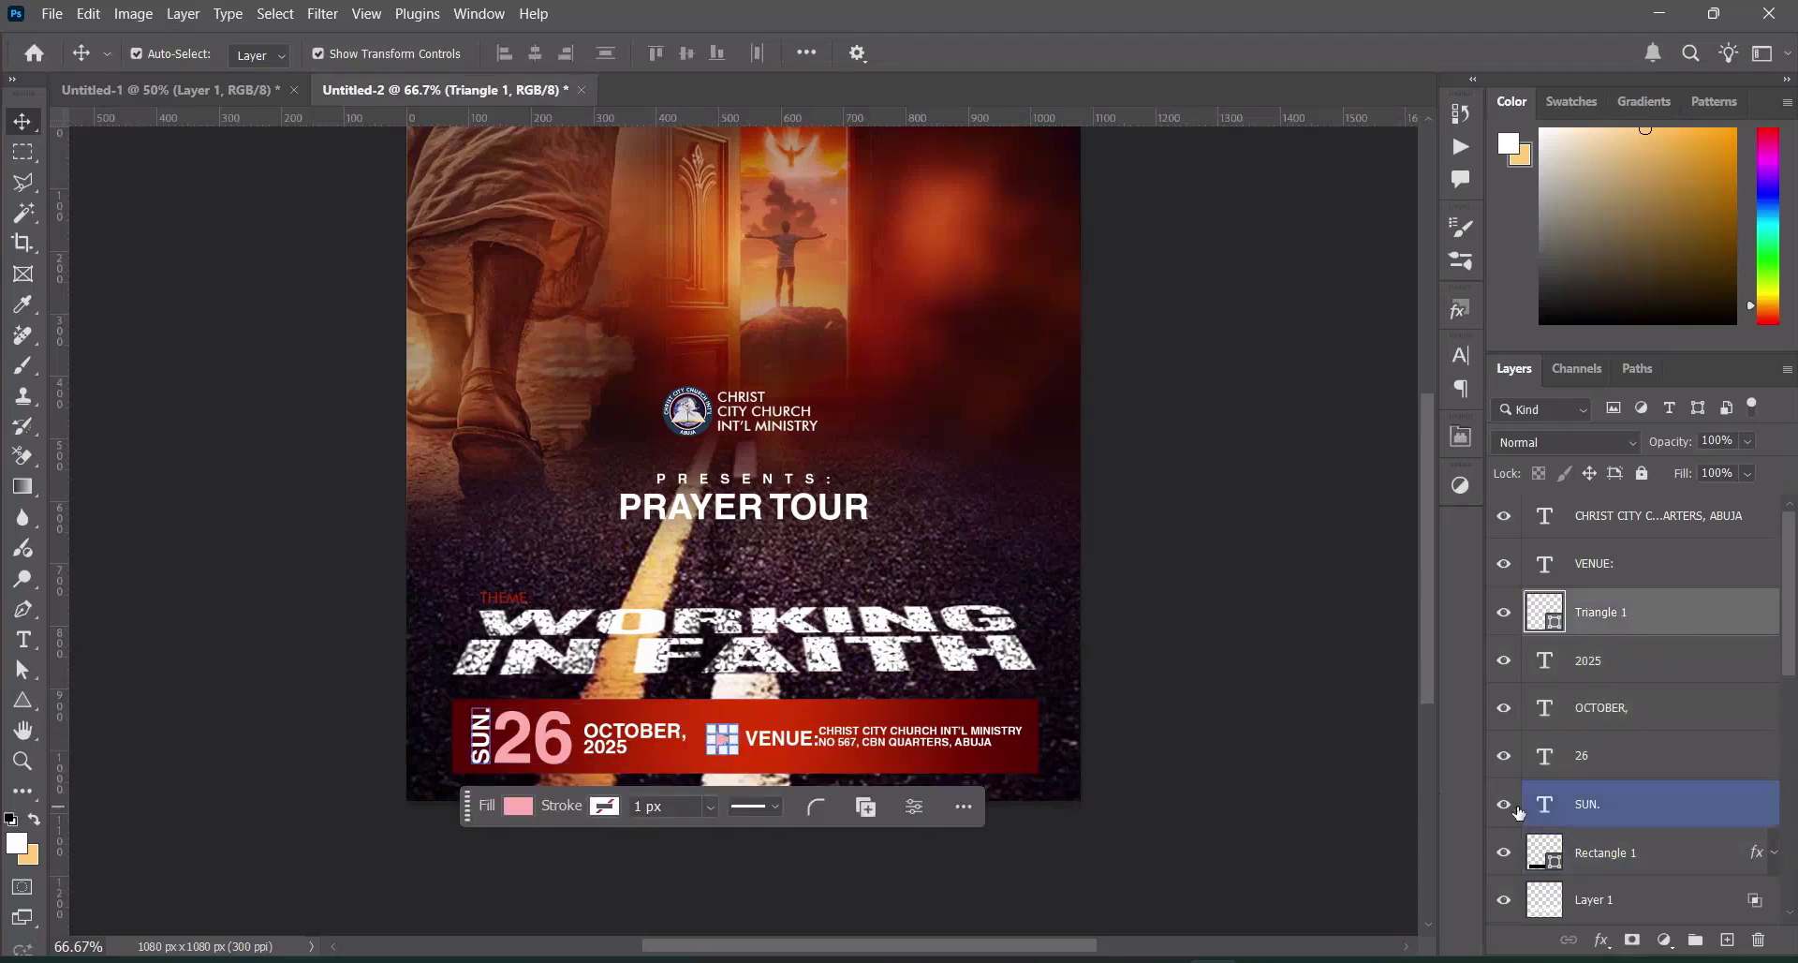
key(Left)
key(Left)
key(Left)
key(Left)
key(Left)
key(Left)
key(Left)
key(Left)
key(Left)
key(Left)
key(Left)
key(Left)
key(Left)
key(Left)
key(Left)
key(Left)
key(Left)
key(Left)
key(Left)
key(Left)
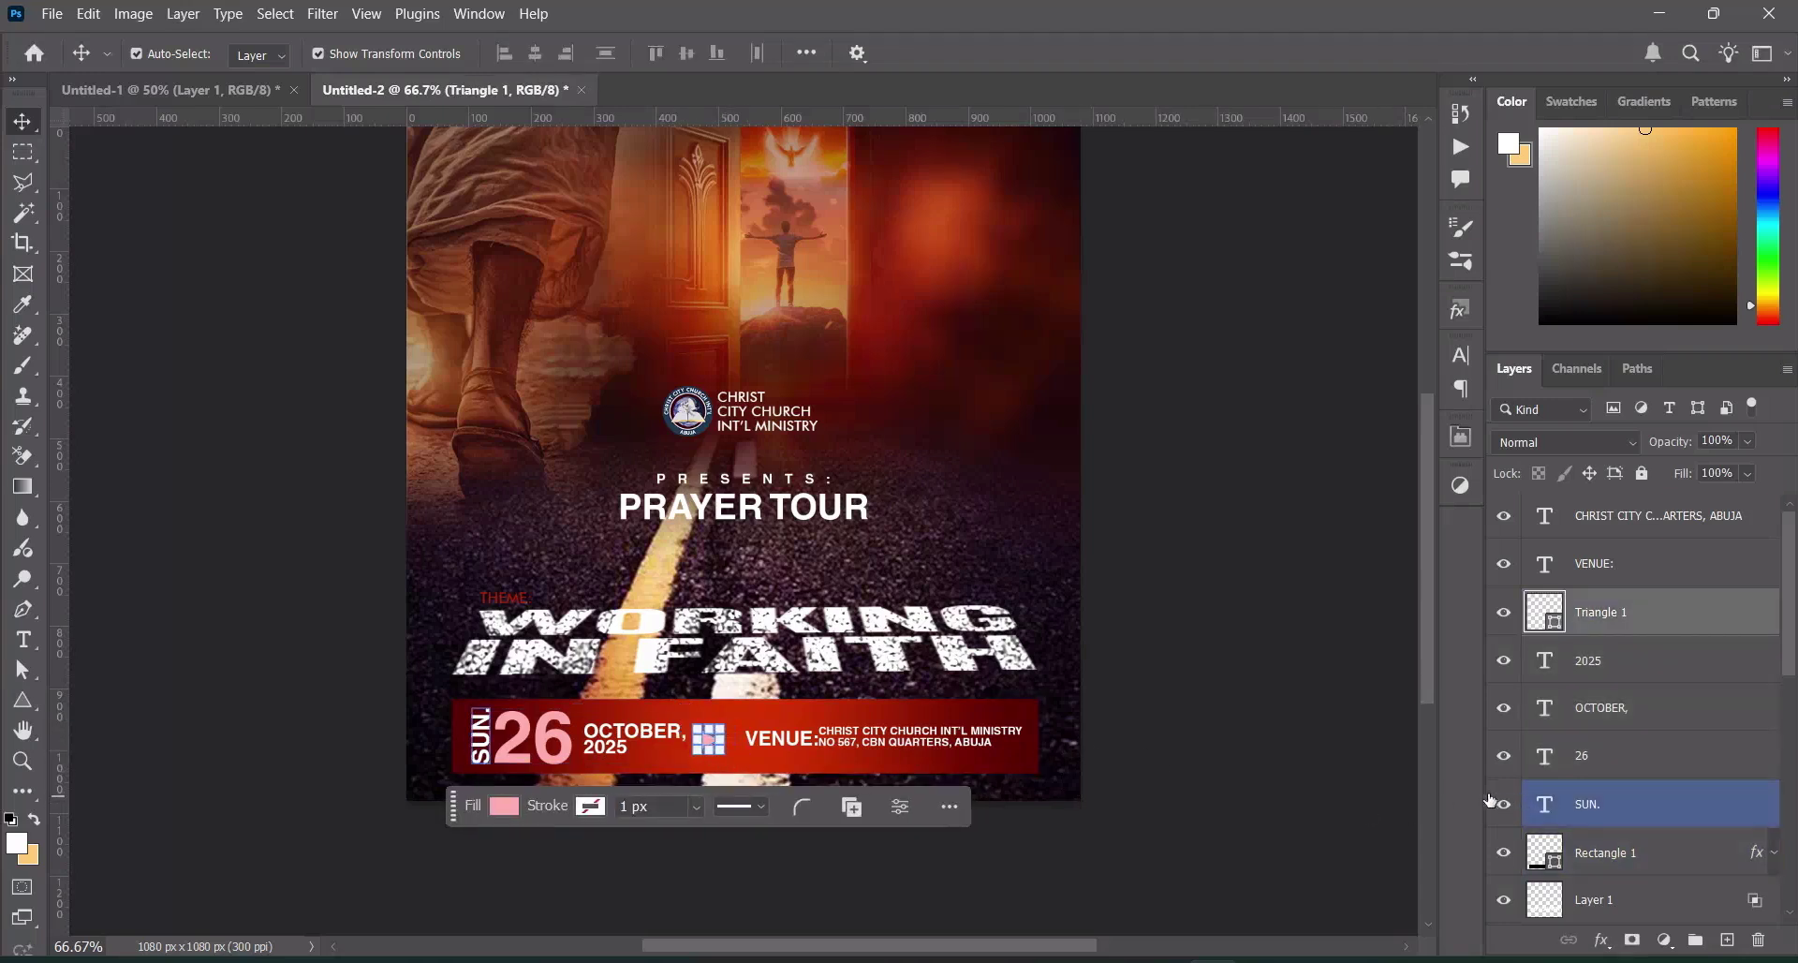
Shift the "VENUE:" label left, closer to the triangle on the red bar
click(969, 742)
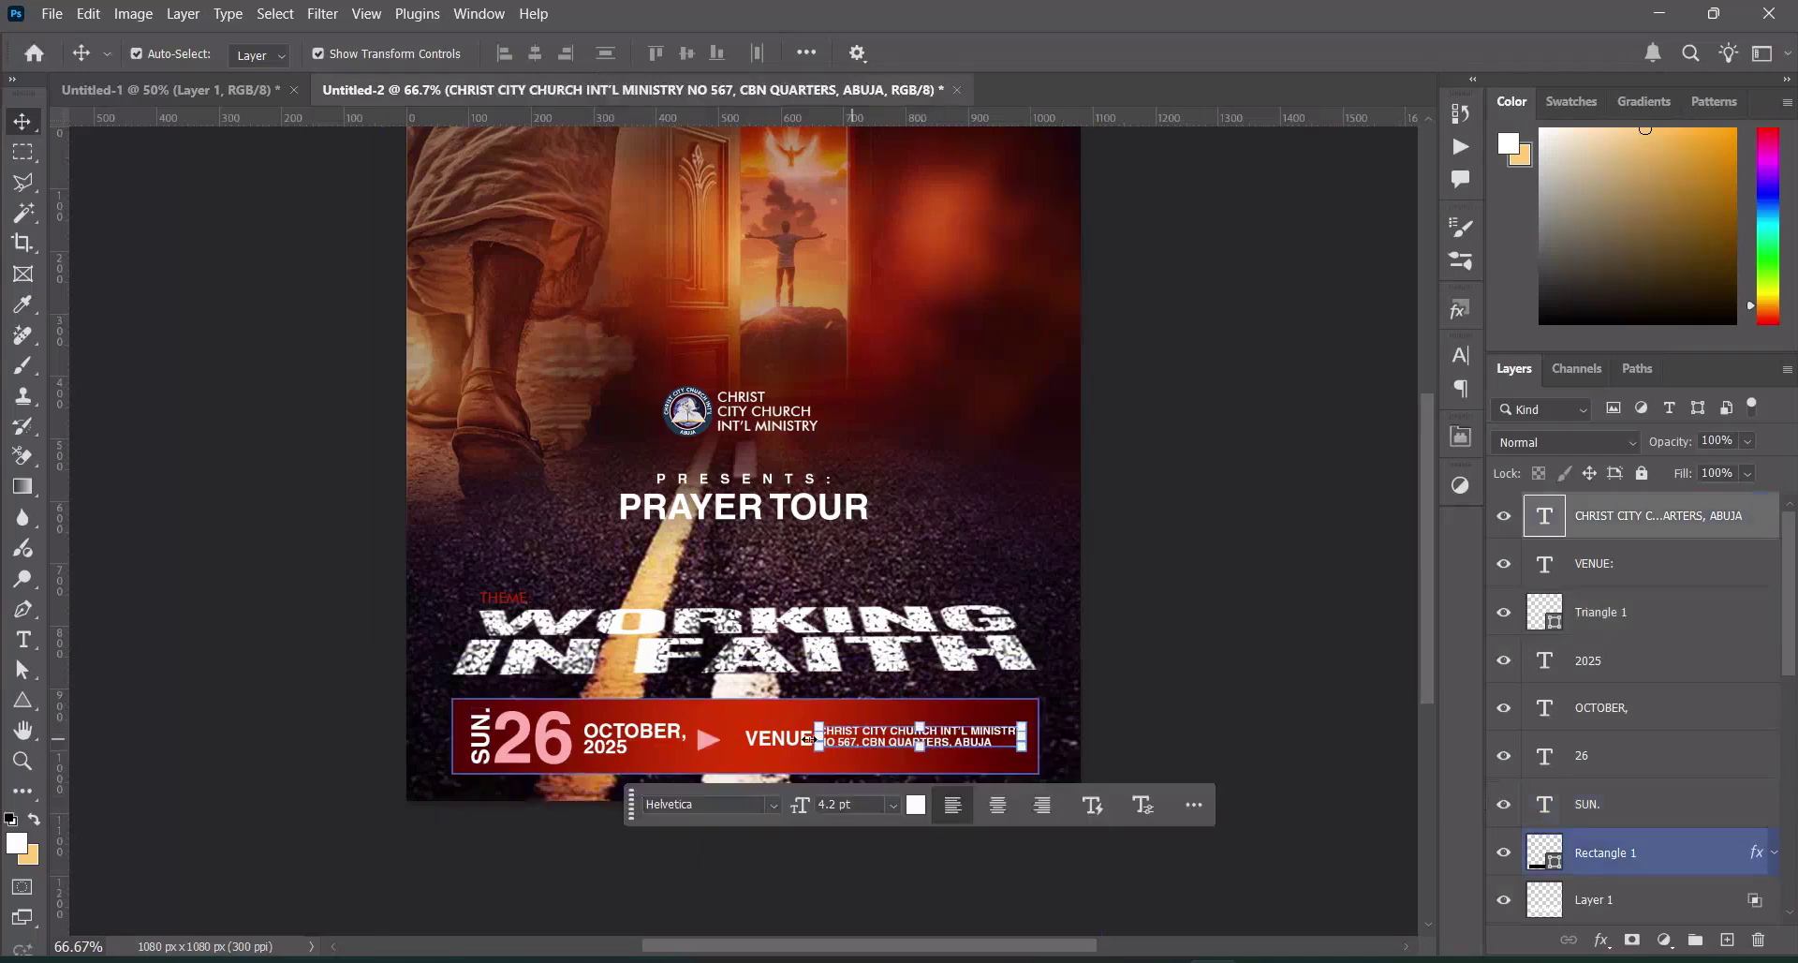
drag(780, 747, 767, 749)
click(769, 749)
Nudge the church name and address text left and slightly down to line up beside "VENUE:"
click(964, 745)
key(Left)
key(Left)
key(Left)
key(Left)
key(Left)
key(Left)
key(Left)
key(Left)
key(Left)
key(Left)
key(Left)
key(Left)
key(Left)
key(Left)
key(Left)
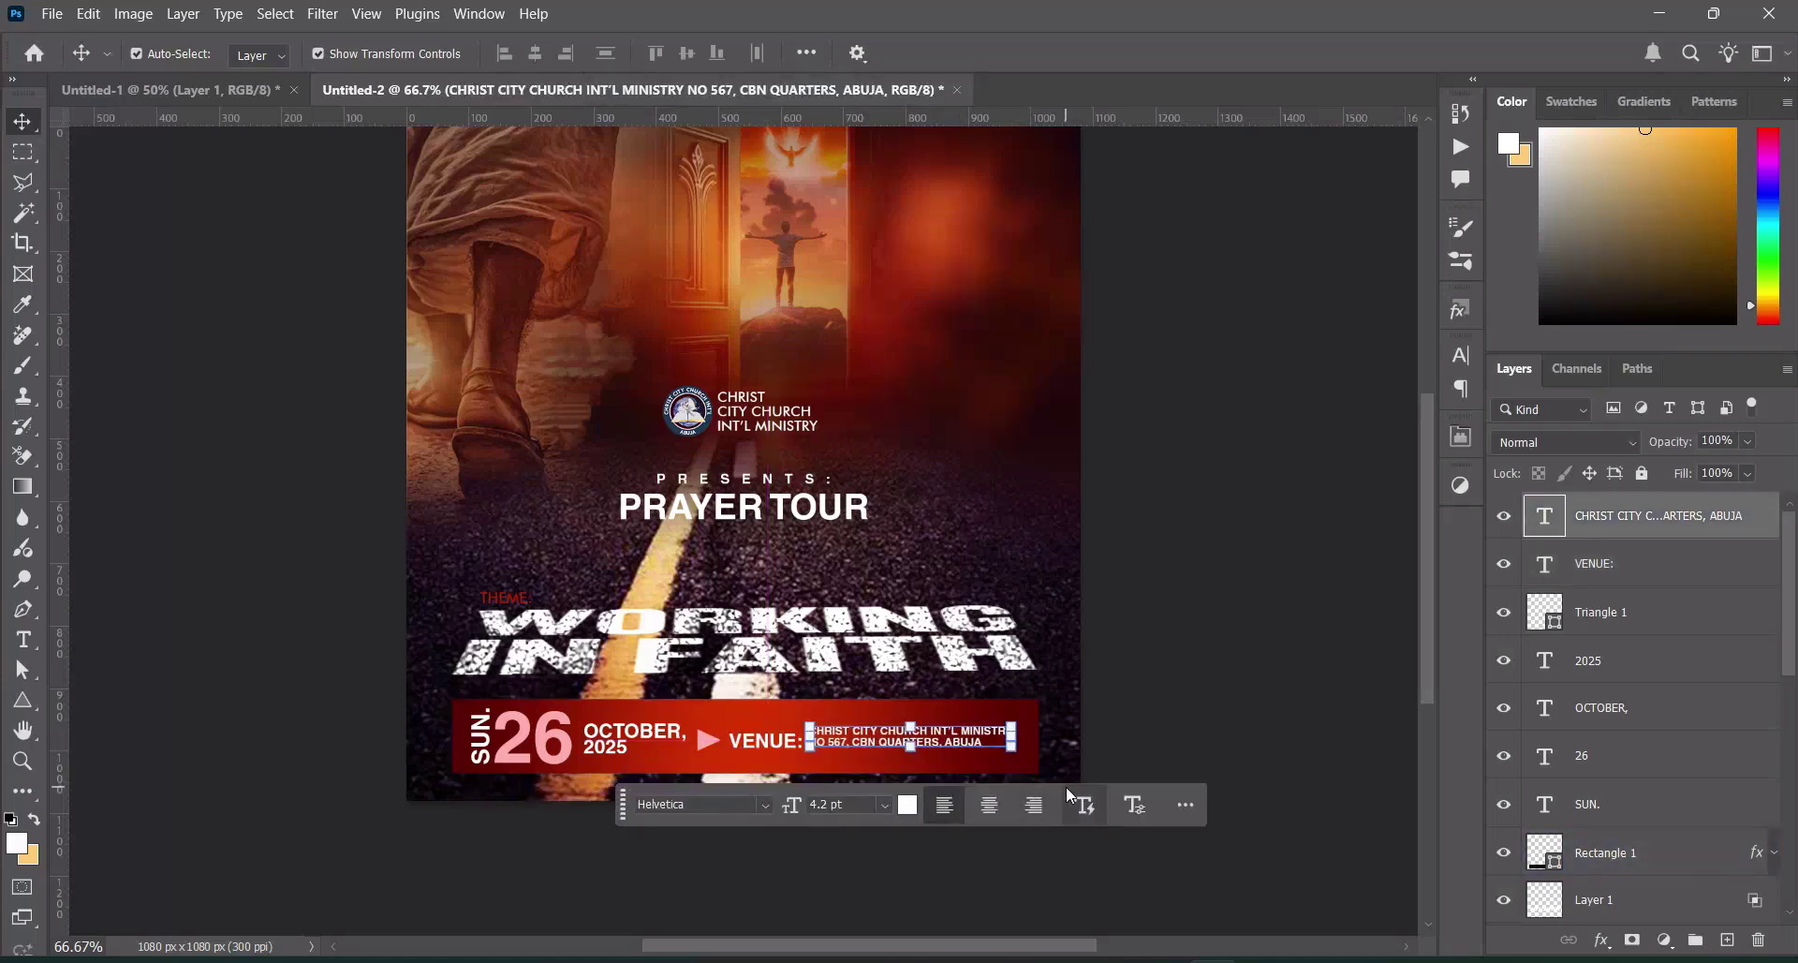
key(Down)
key(Down)
key(Down)
key(Down)
key(Down)
key(Down)
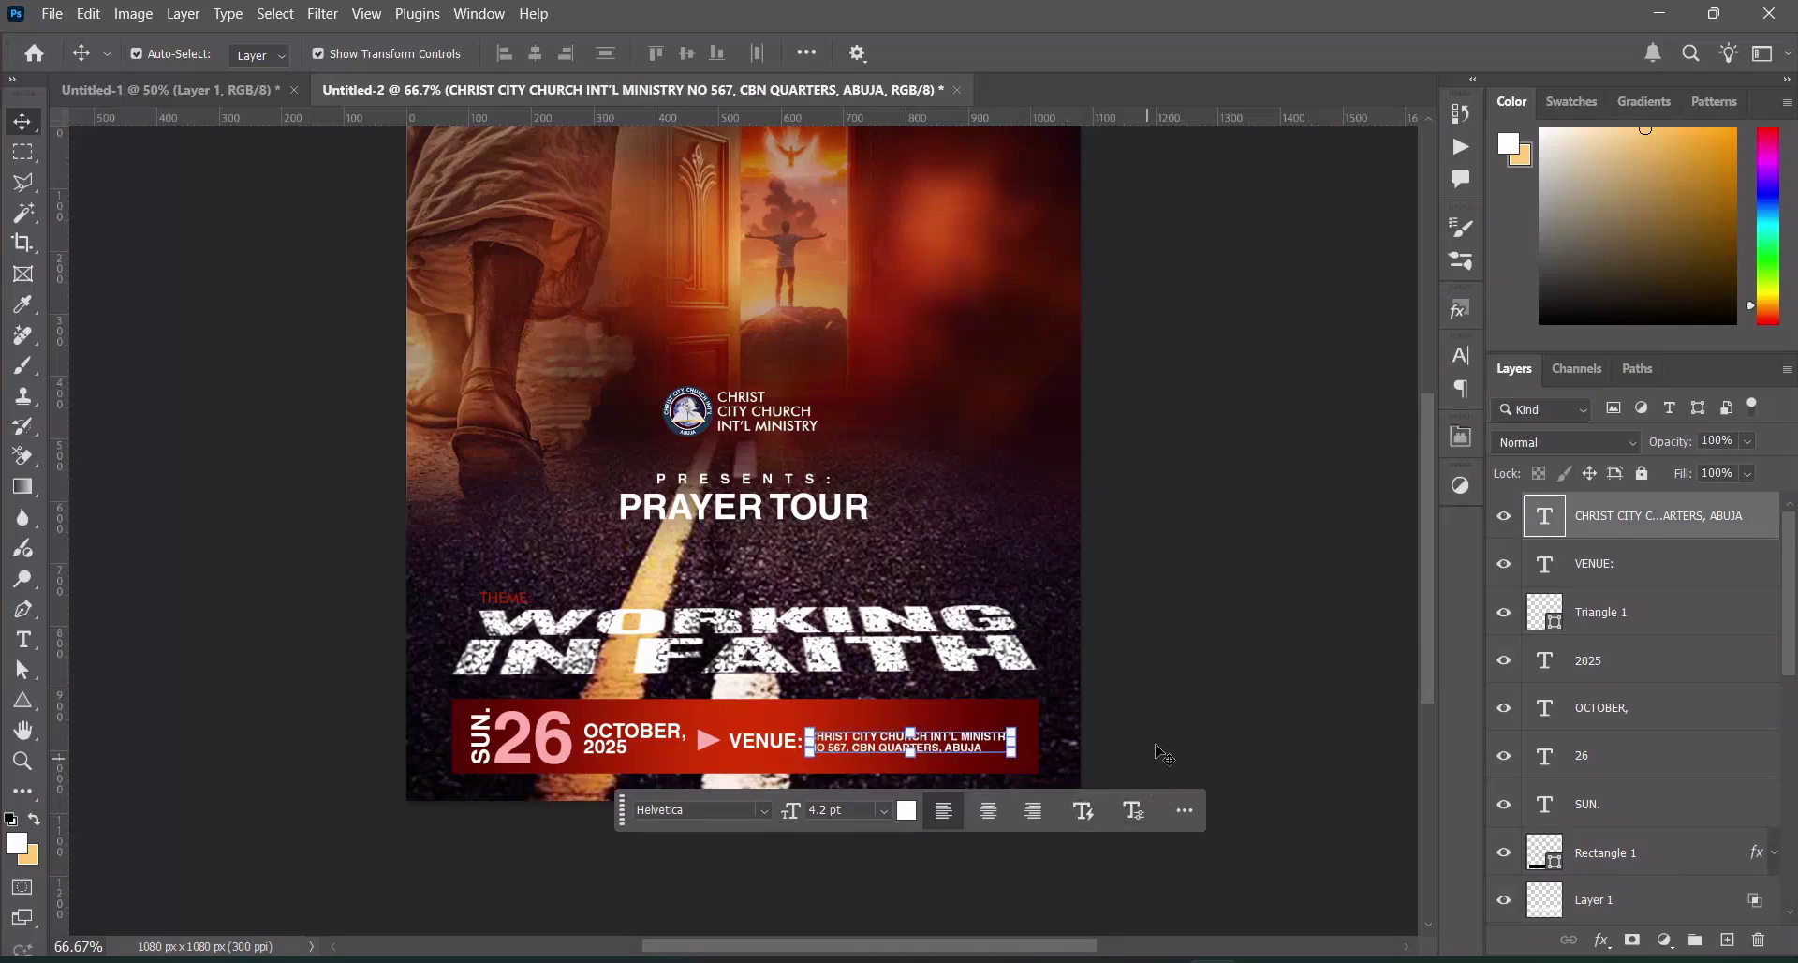
click(1165, 720)
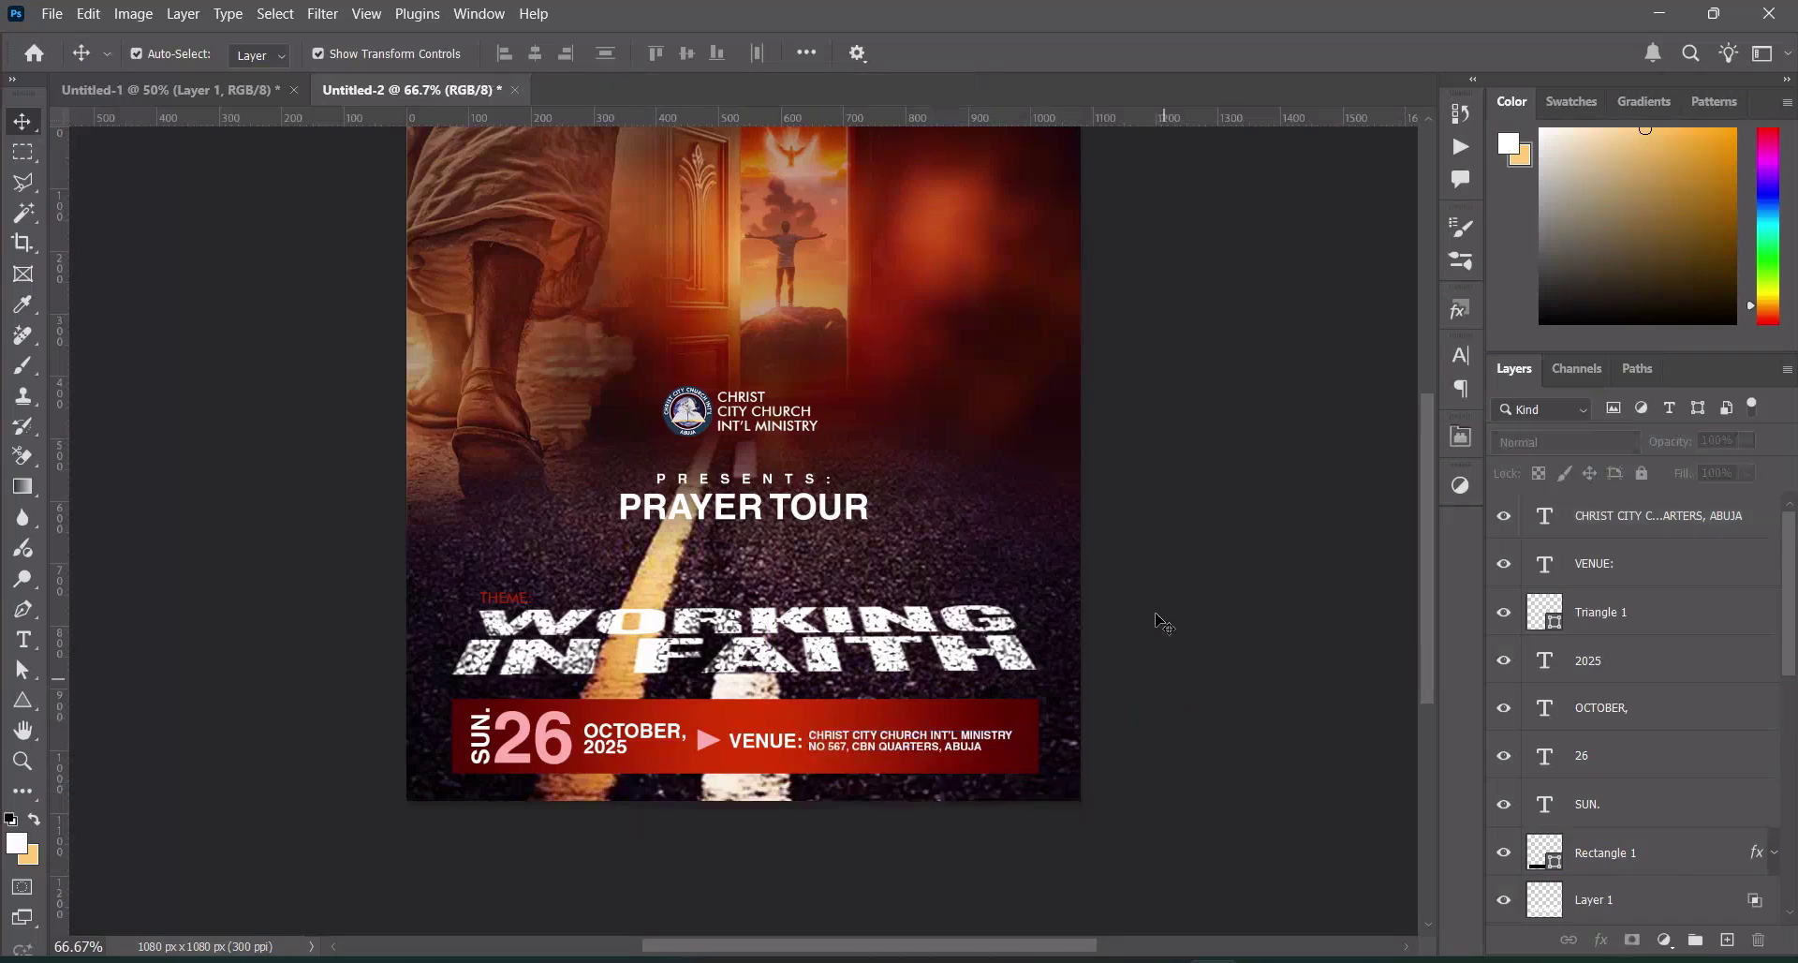
Place the orange glow image from the WORKING IN FAITH CHURCH FLYER folder at about 26% scale, centred on the flyer's left edge
scroll(1227, 466, up, 1)
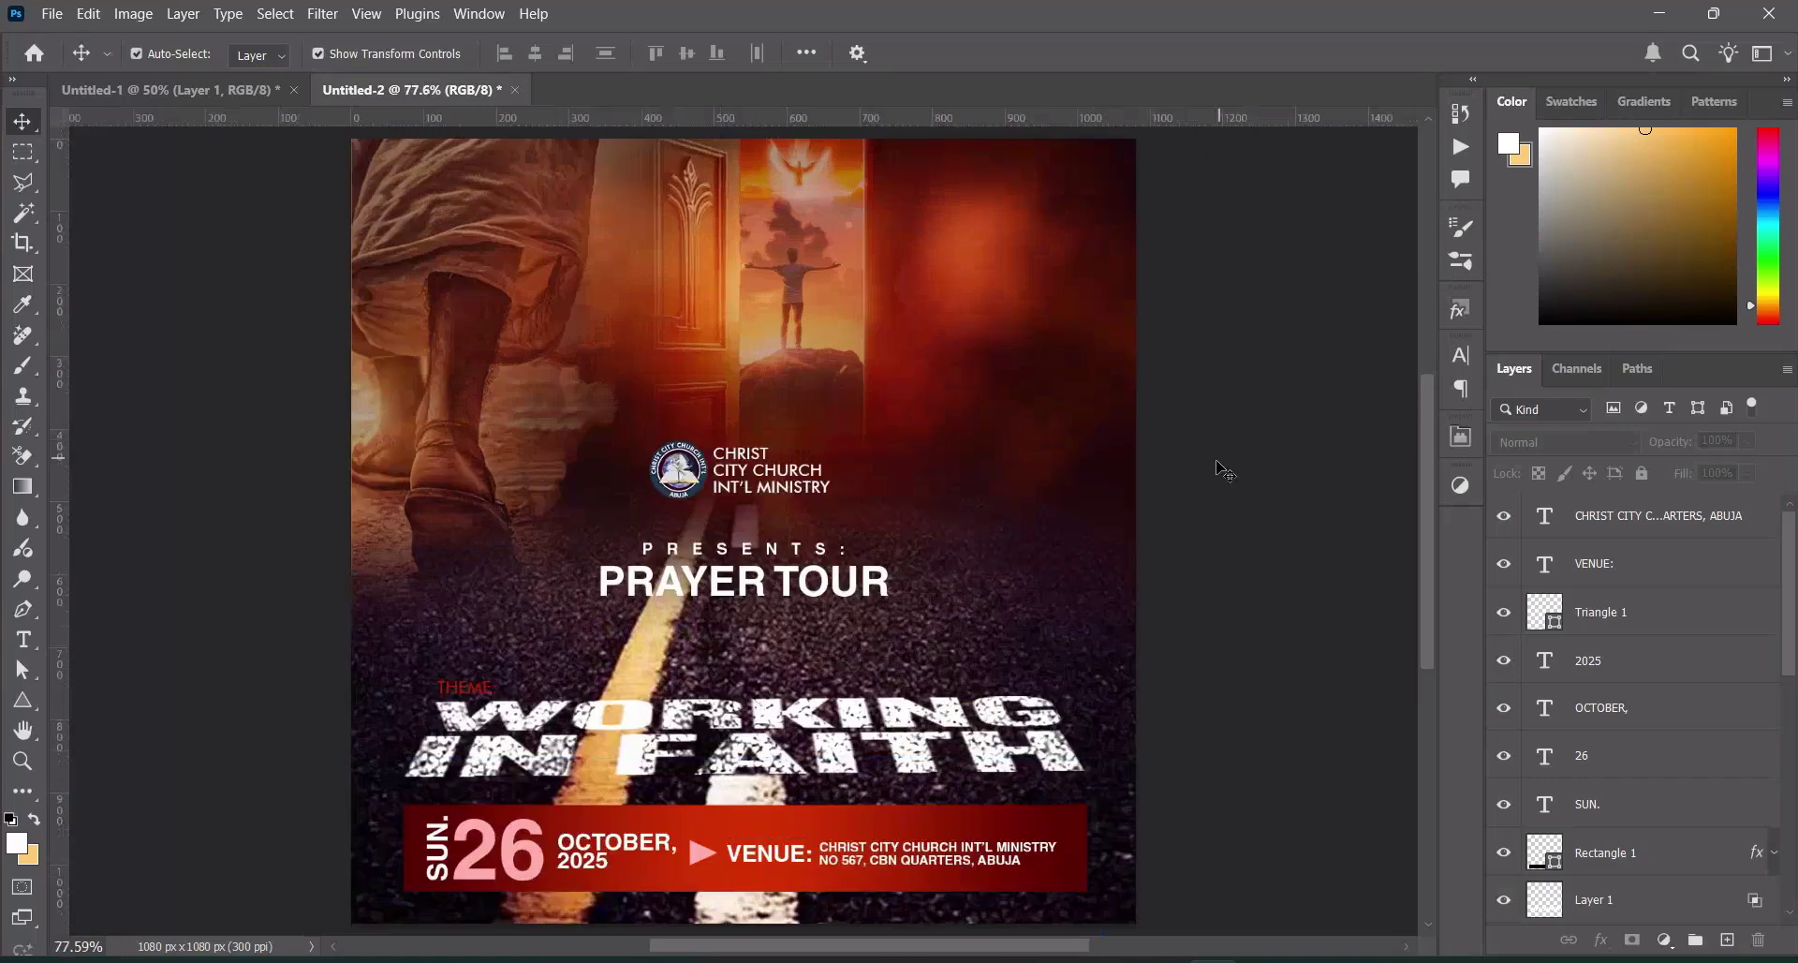
scroll(512, 326, down, 2)
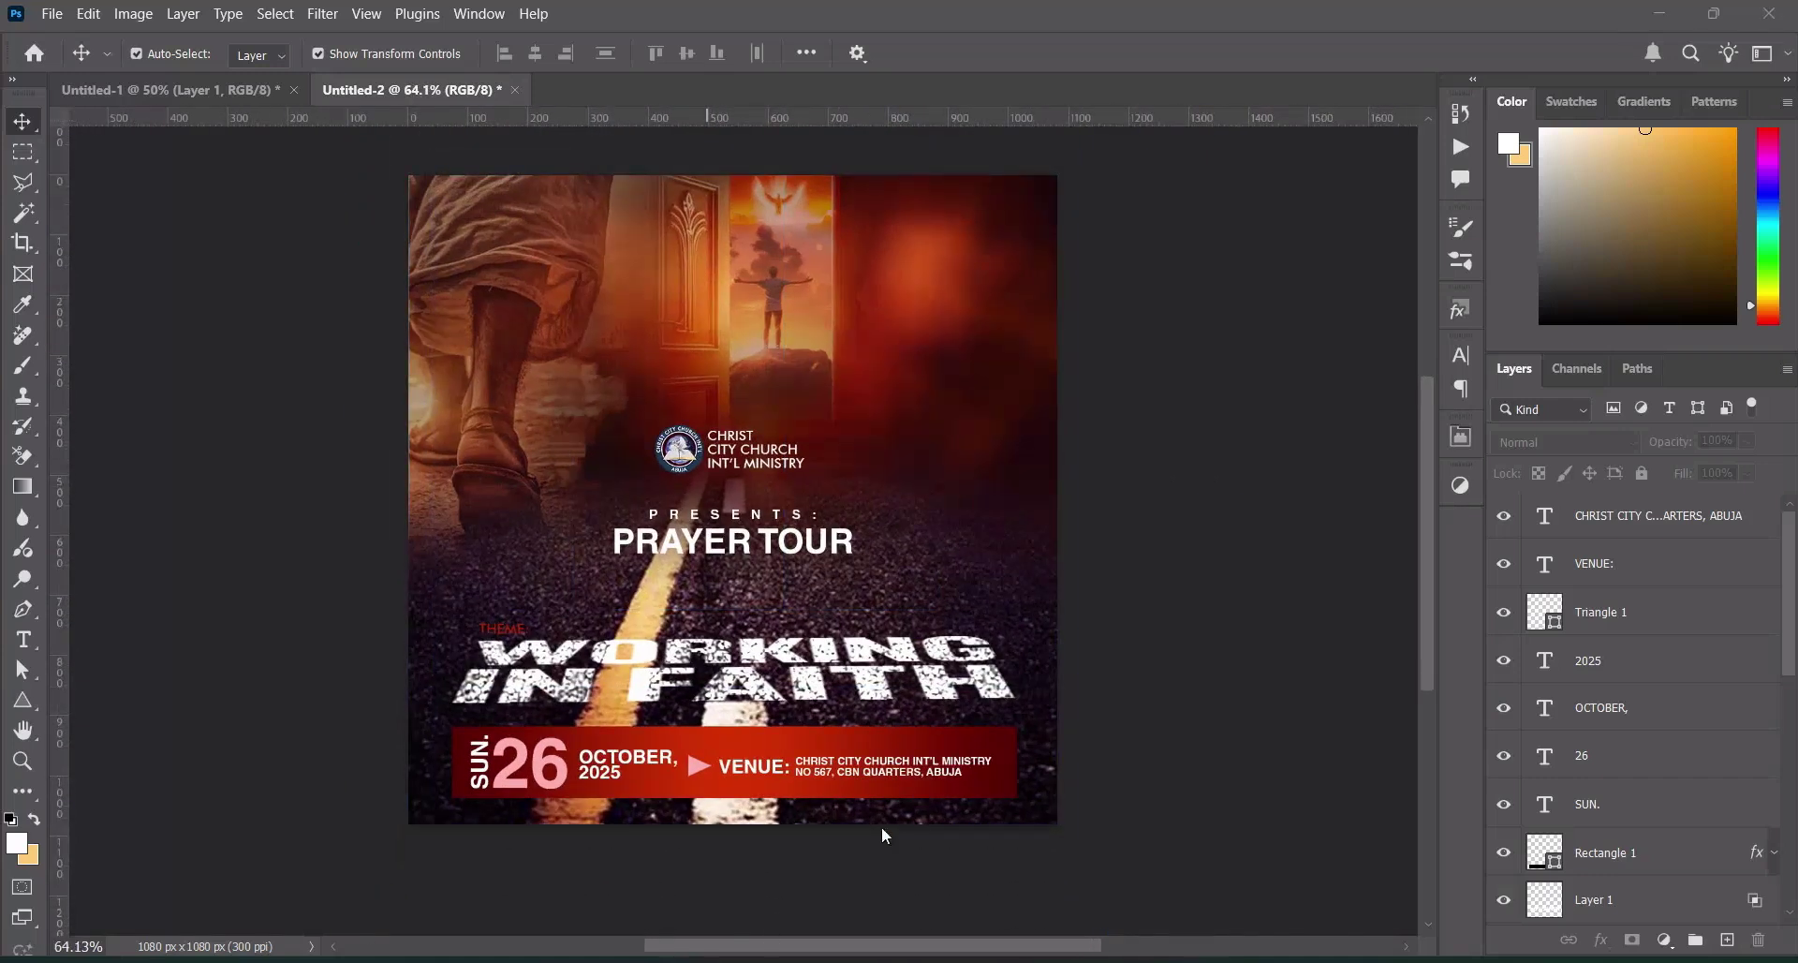
key(alt+Tab)
click(954, 752)
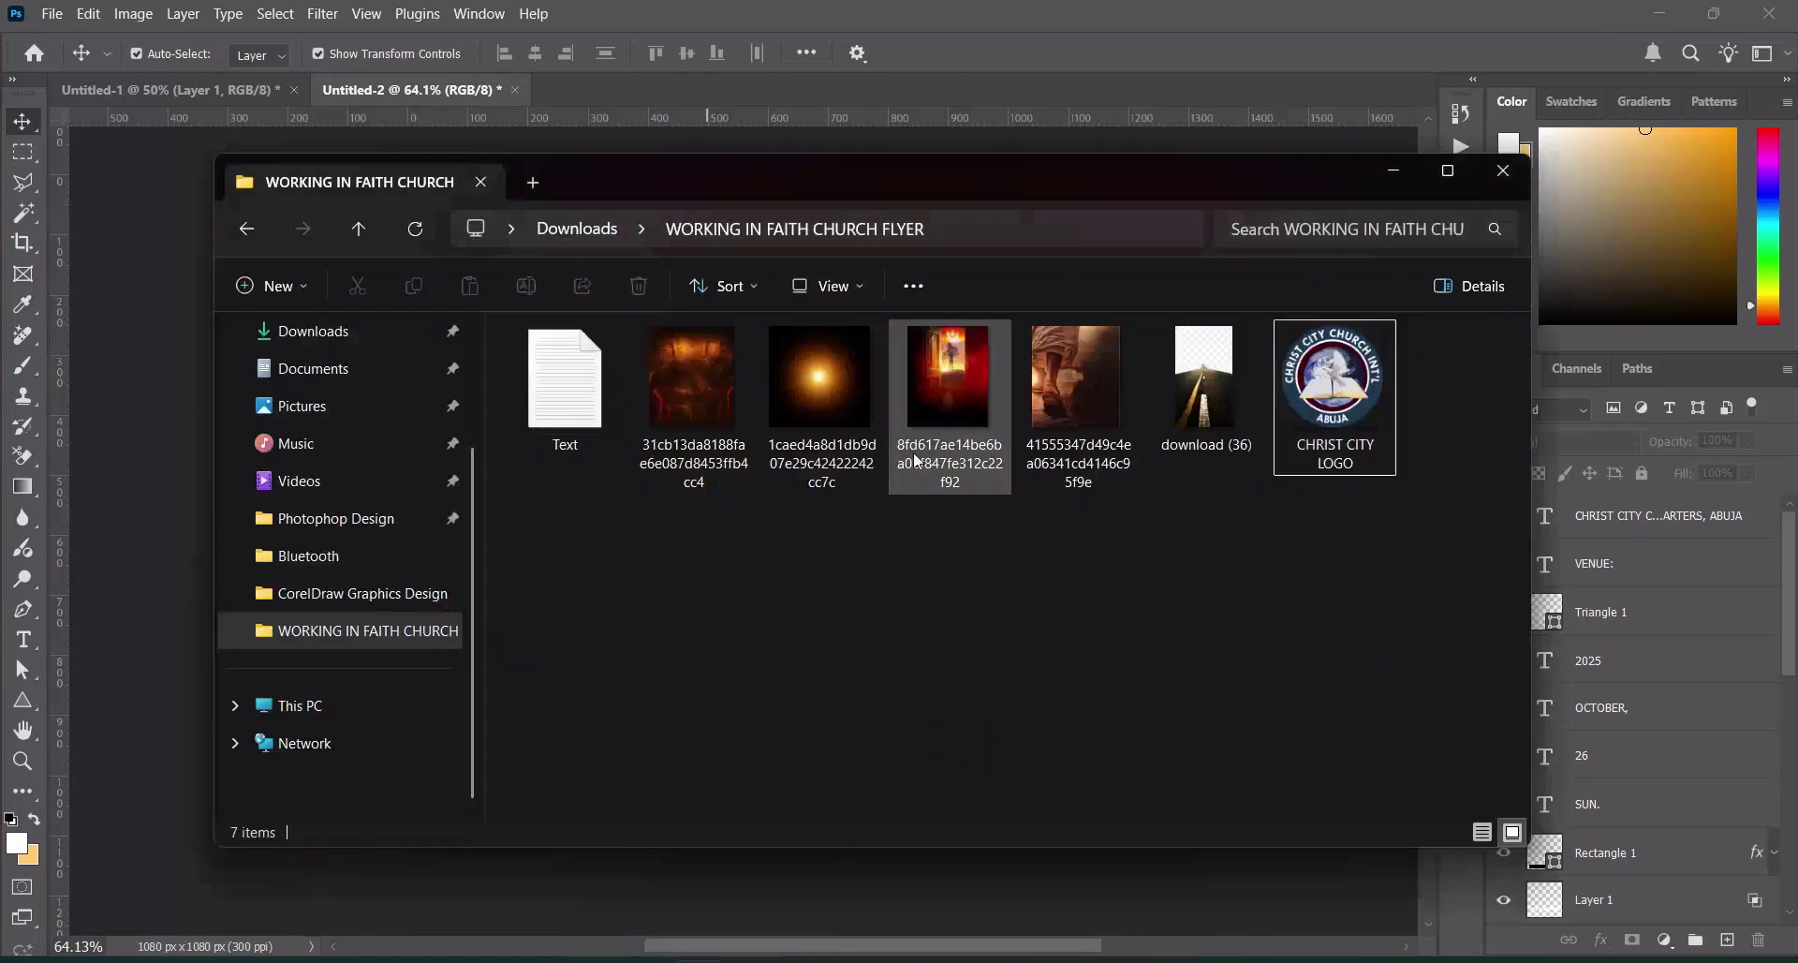
drag(837, 403, 827, 485)
drag(168, 499, 654, 481)
drag(1058, 501, 878, 499)
drag(603, 503, 373, 458)
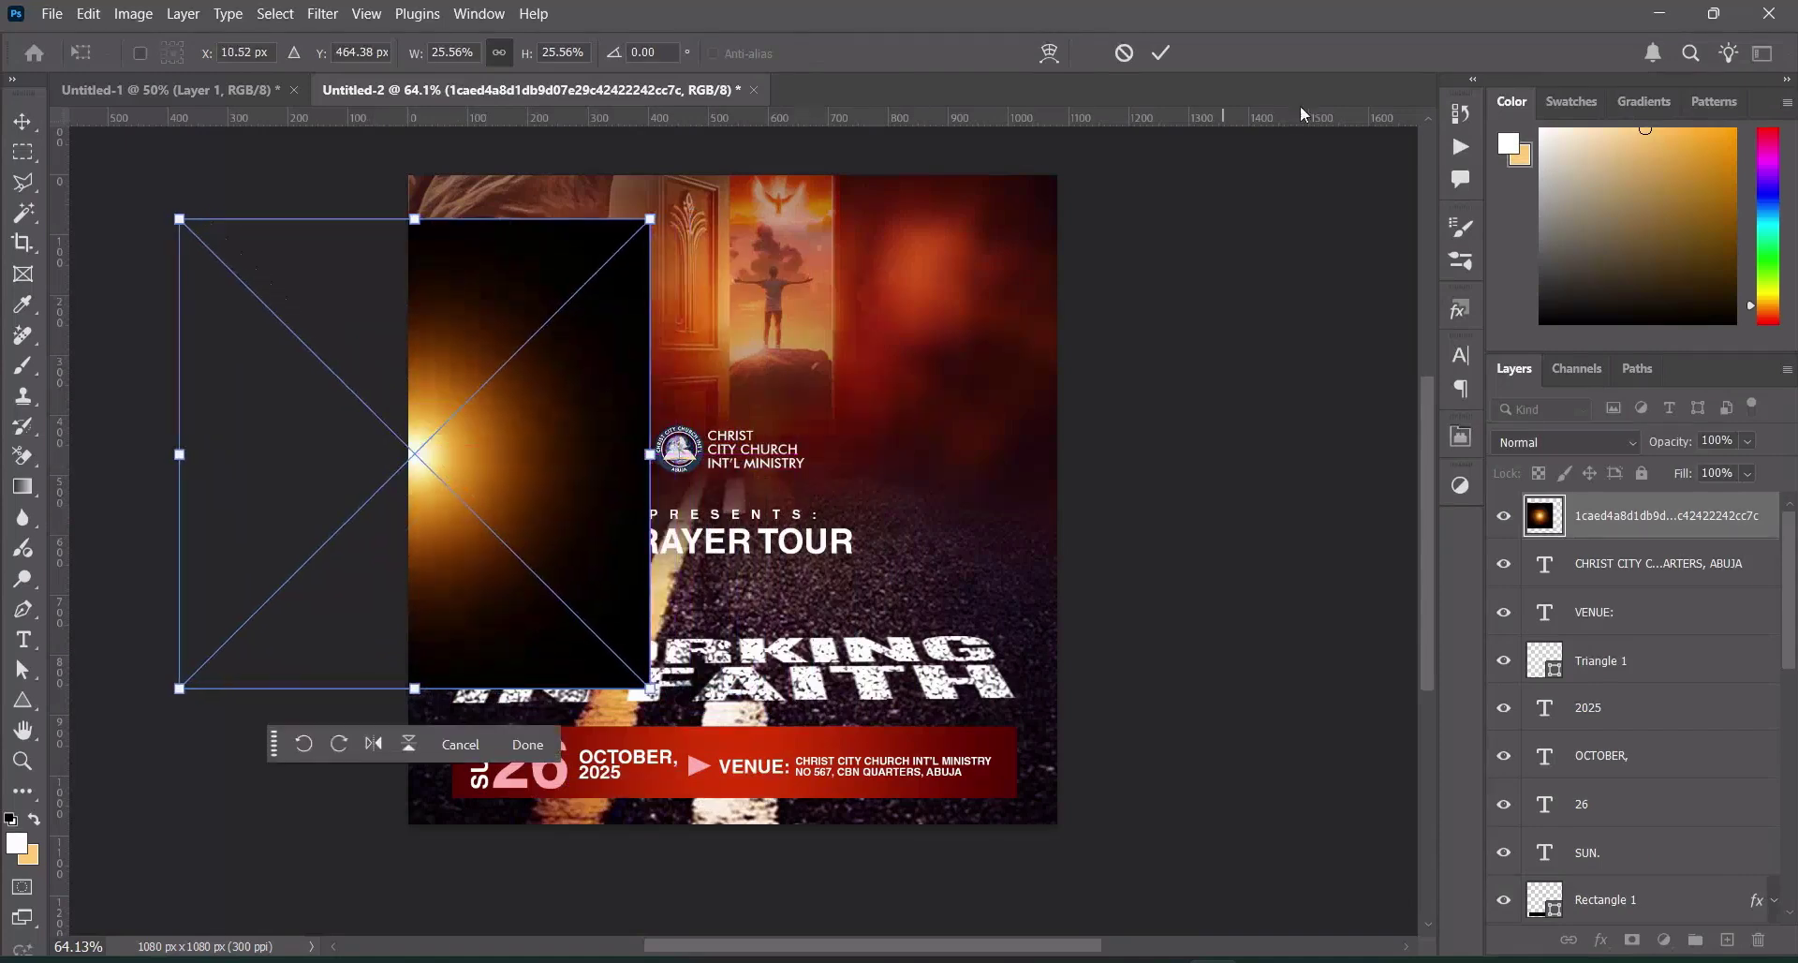
click(1161, 53)
Set the glow layer's blend mode to Screen and move it slightly up behind the walking figure's lower leg
click(1583, 441)
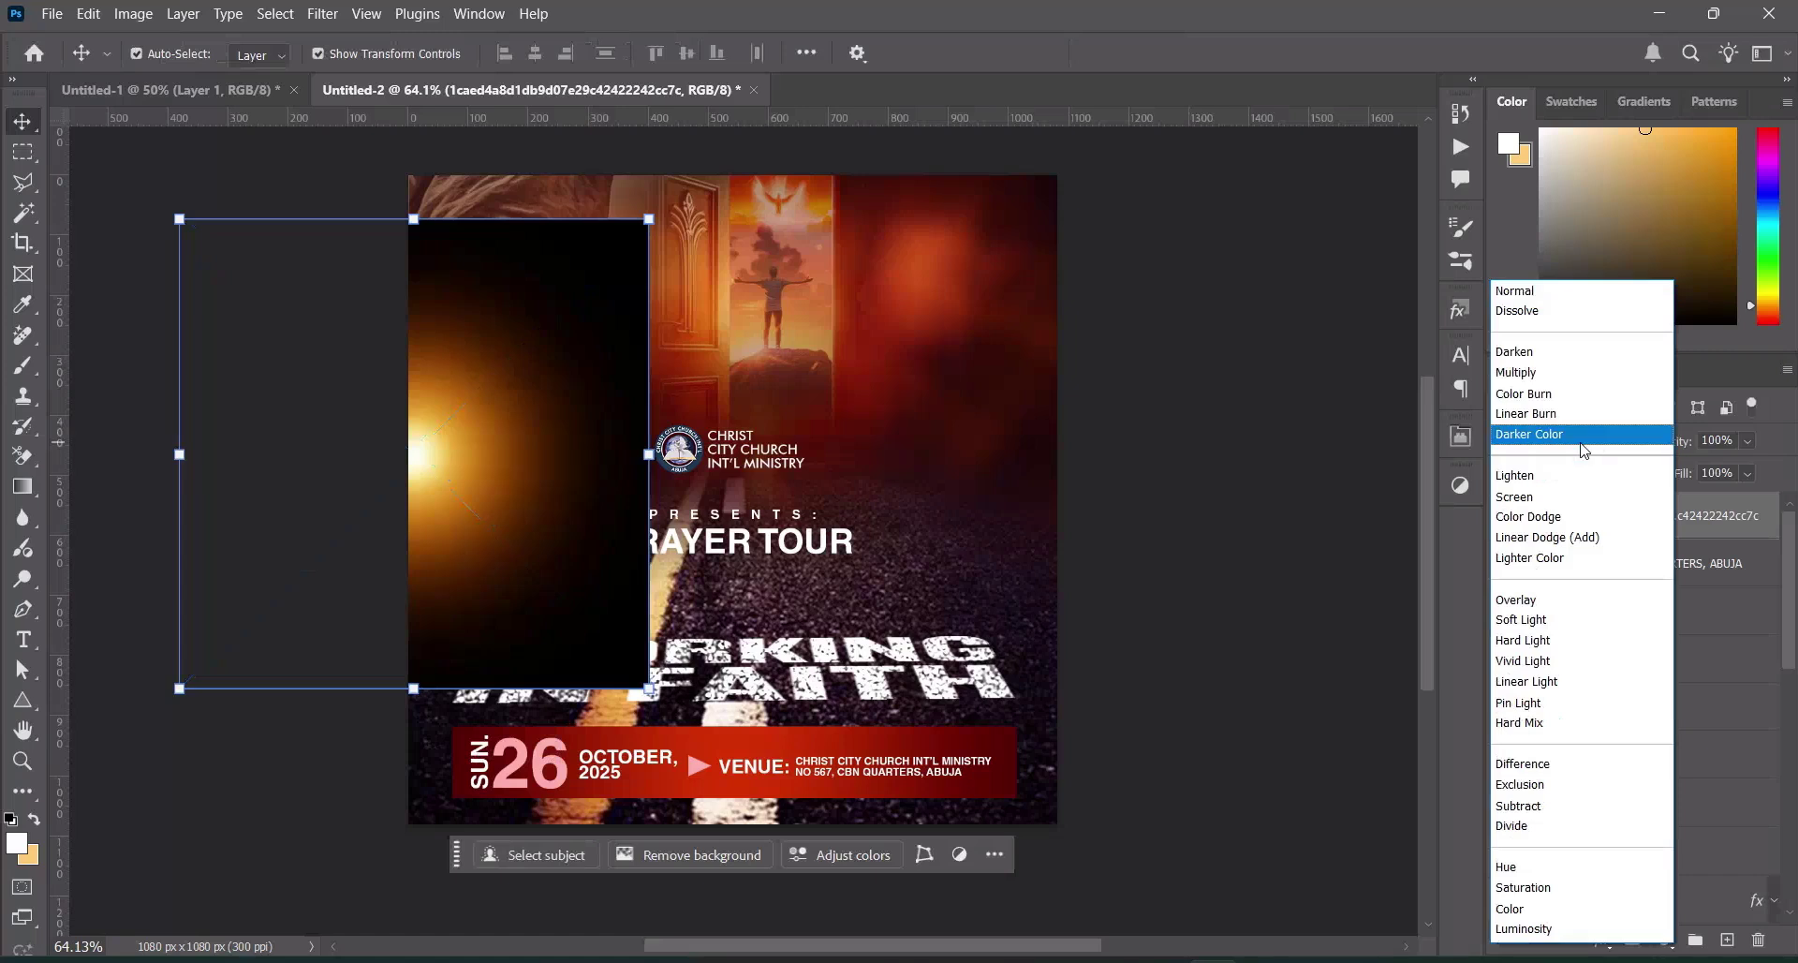
click(1559, 497)
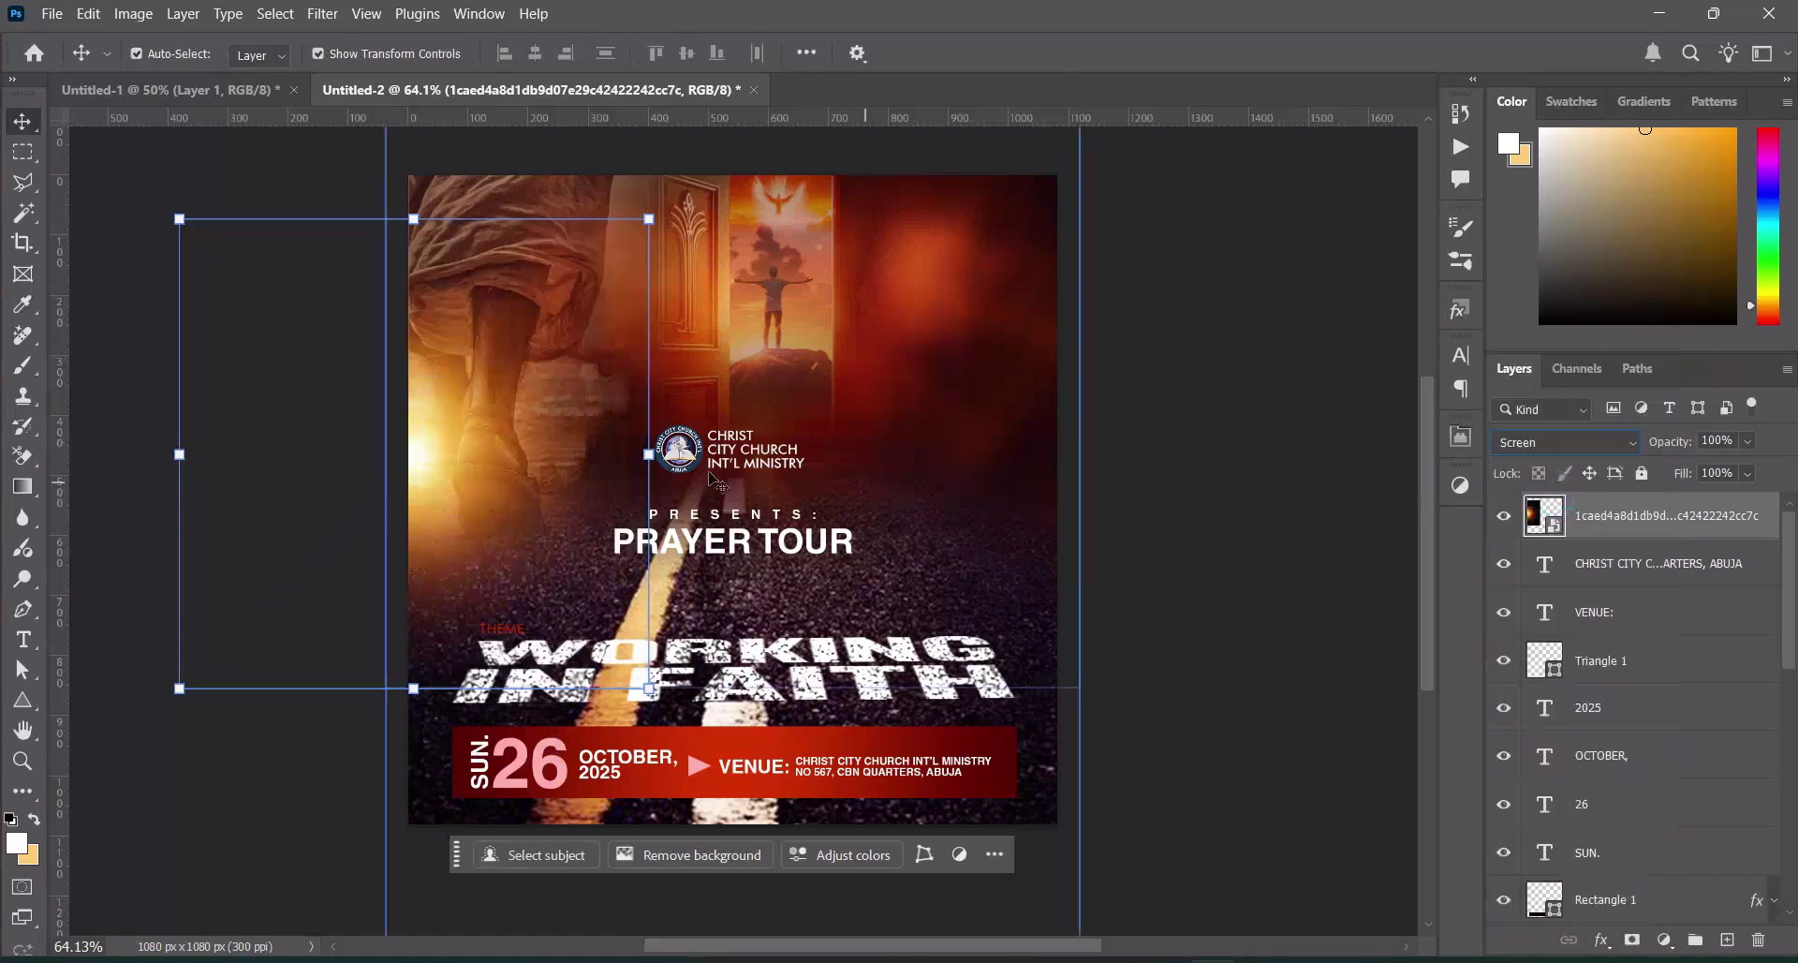
drag(716, 482, 418, 394)
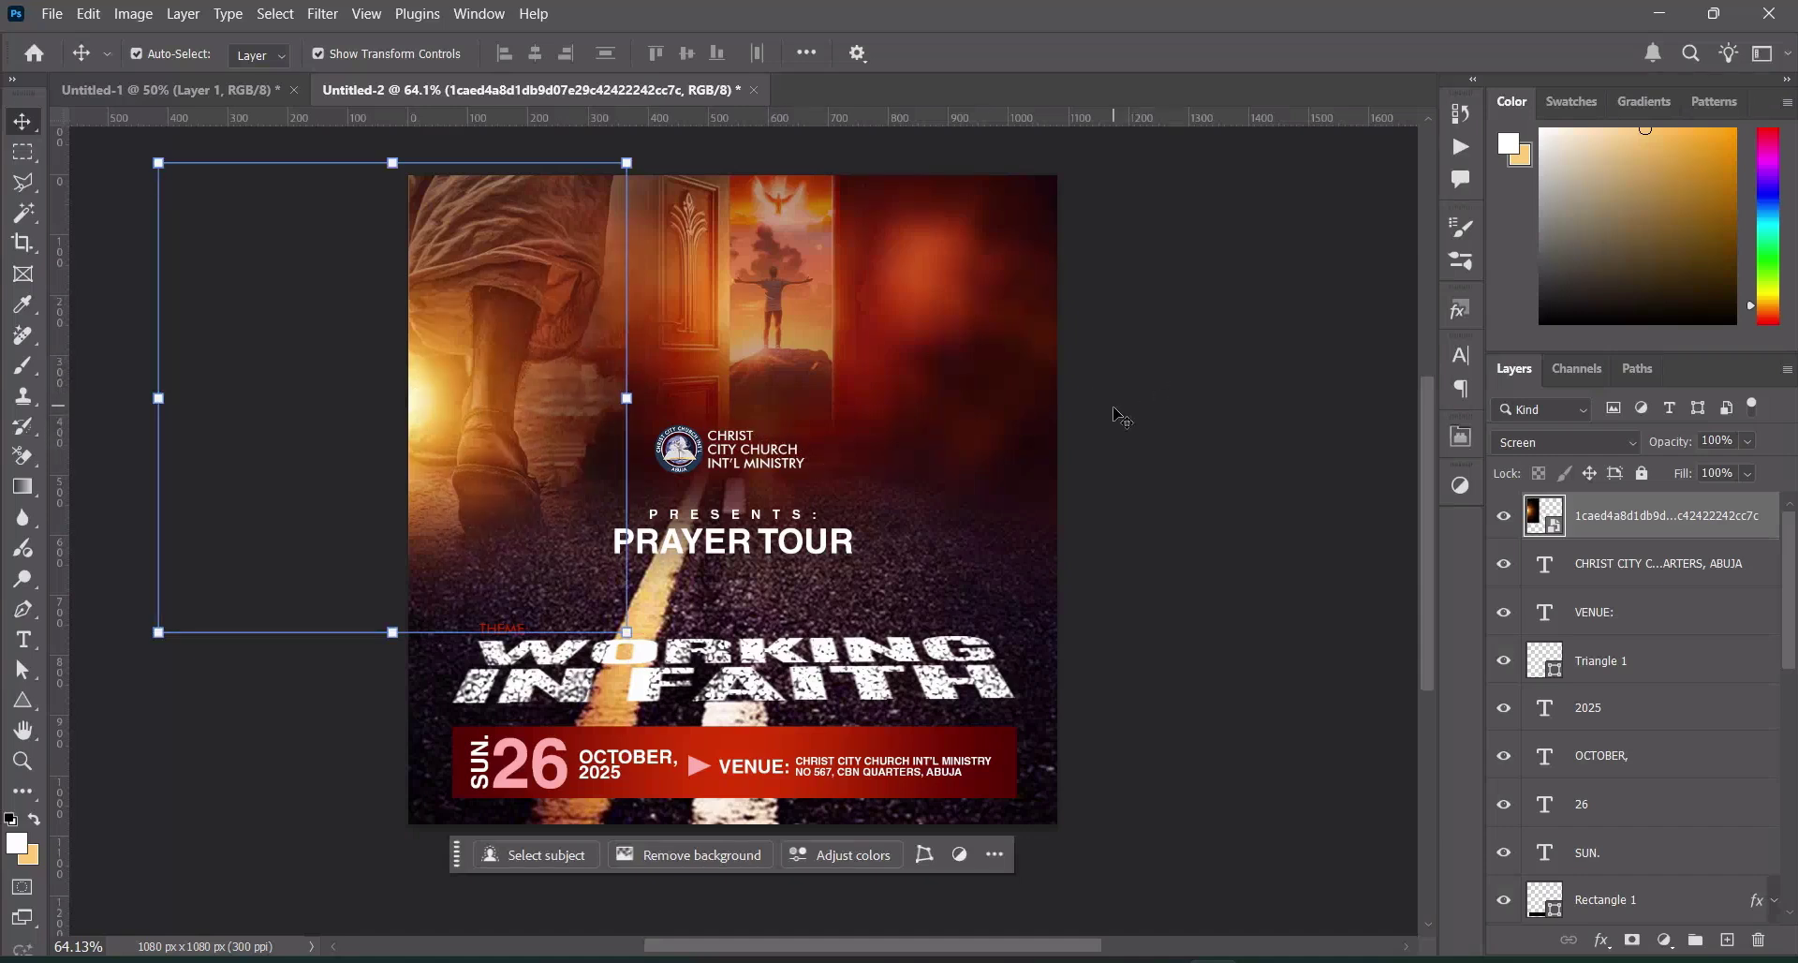
Duplicate the glow, move the copy to the doorway below the standing figure and apply a Gaussian Blur of 66 pixels
key(ctrl+j)
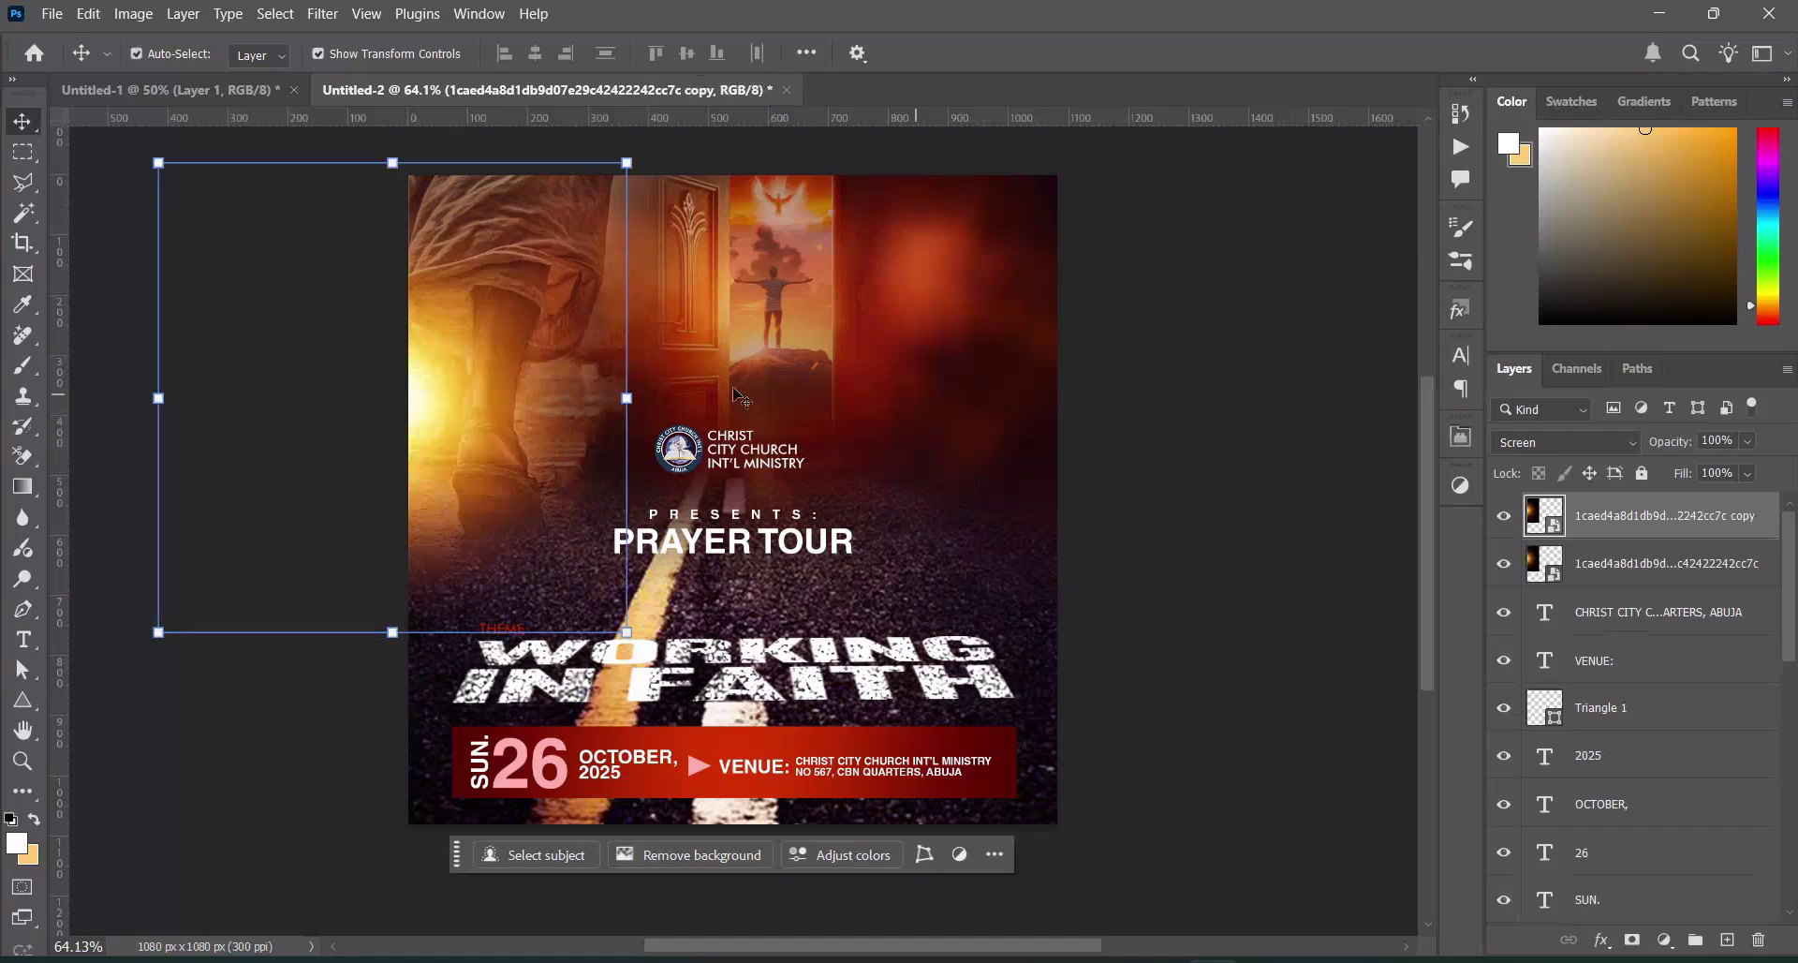
drag(427, 408, 783, 398)
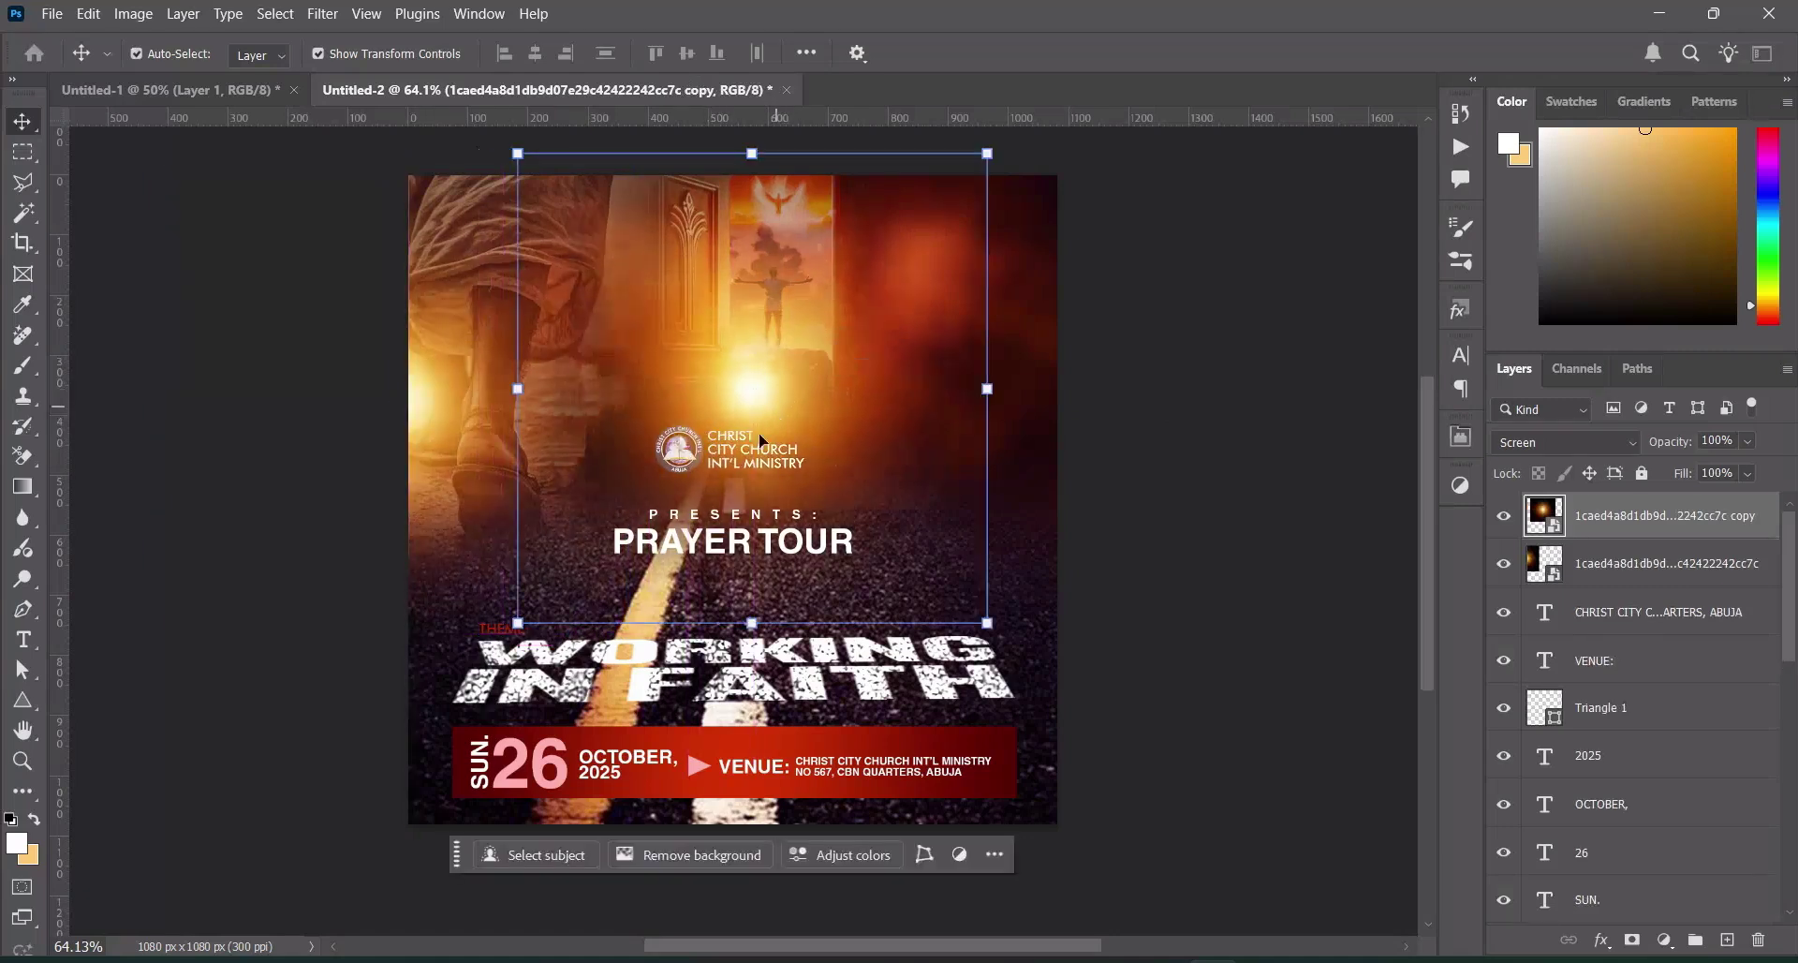
click(329, 16)
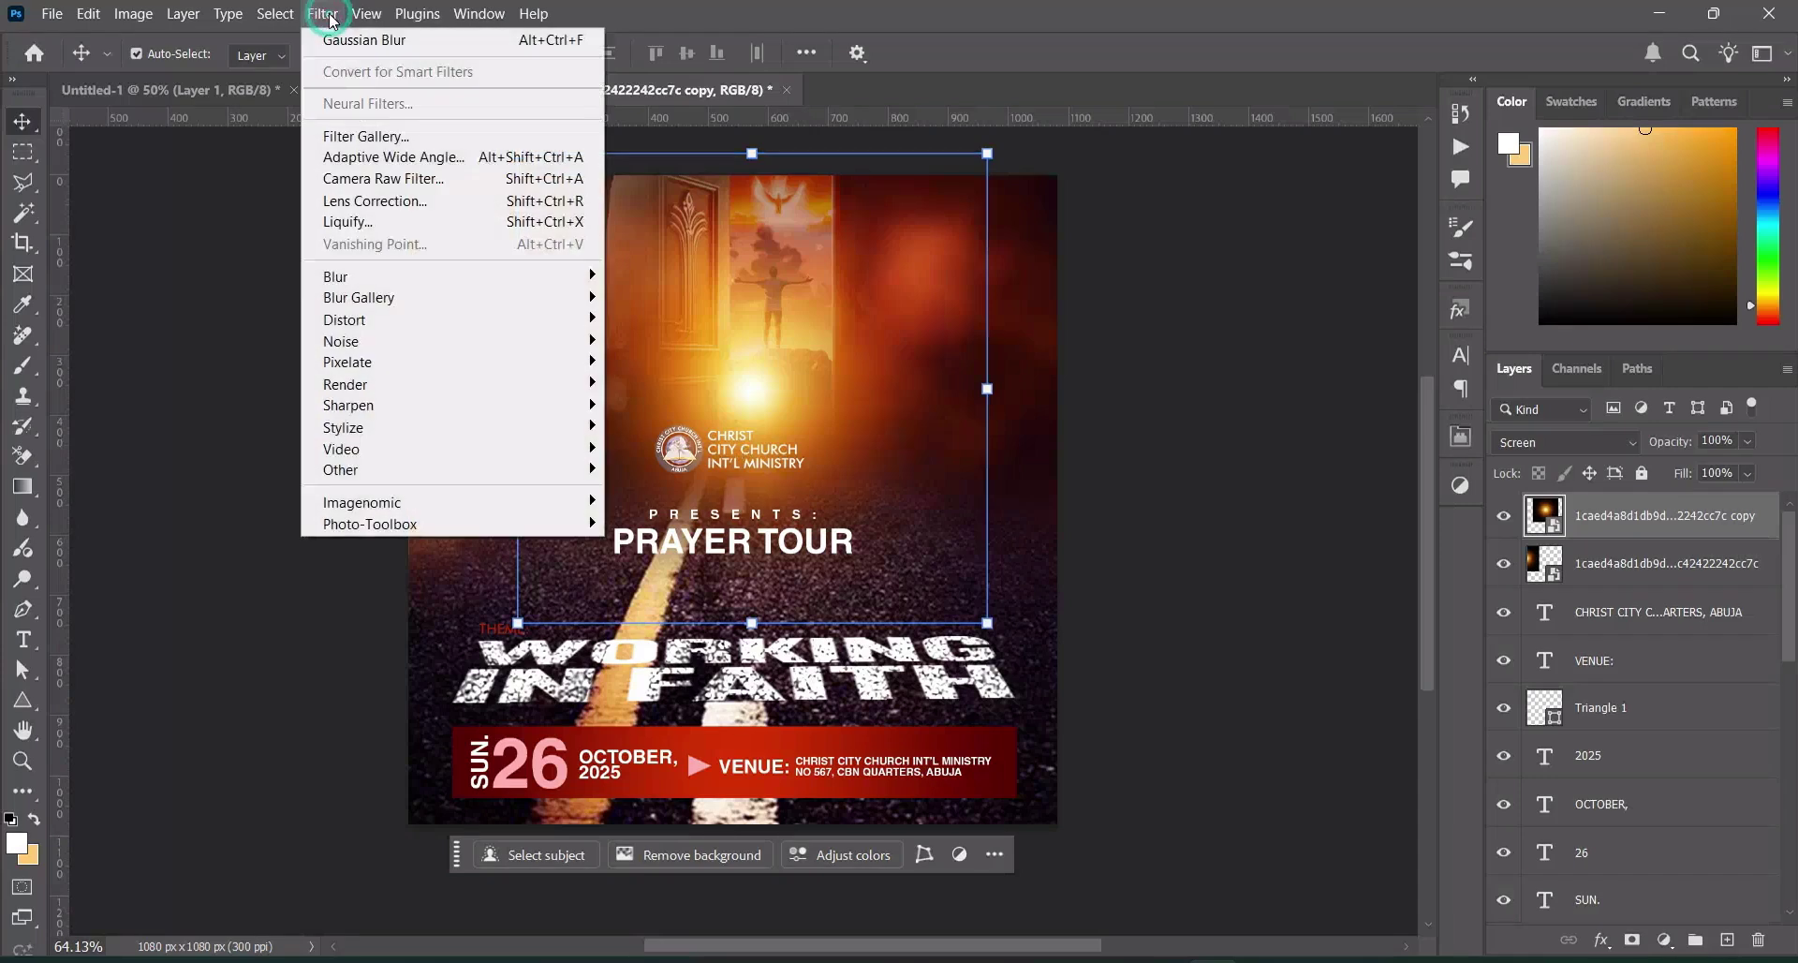
mouse_move(410, 282)
click(686, 365)
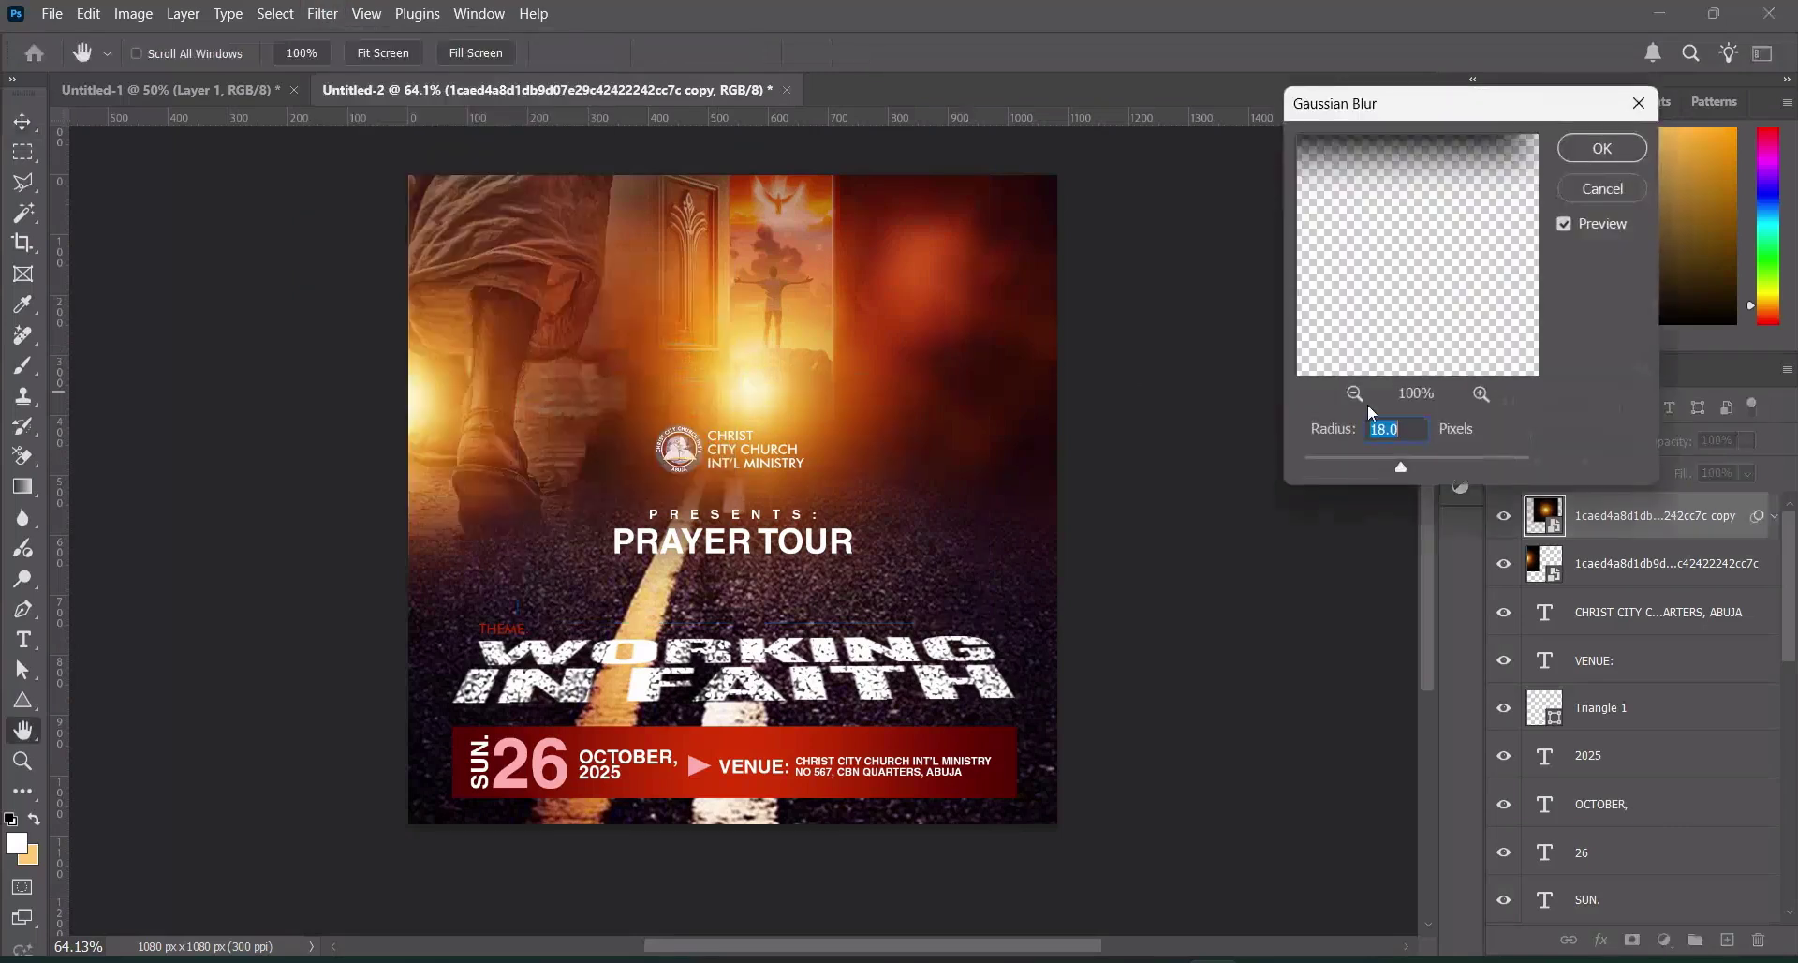
text(66)
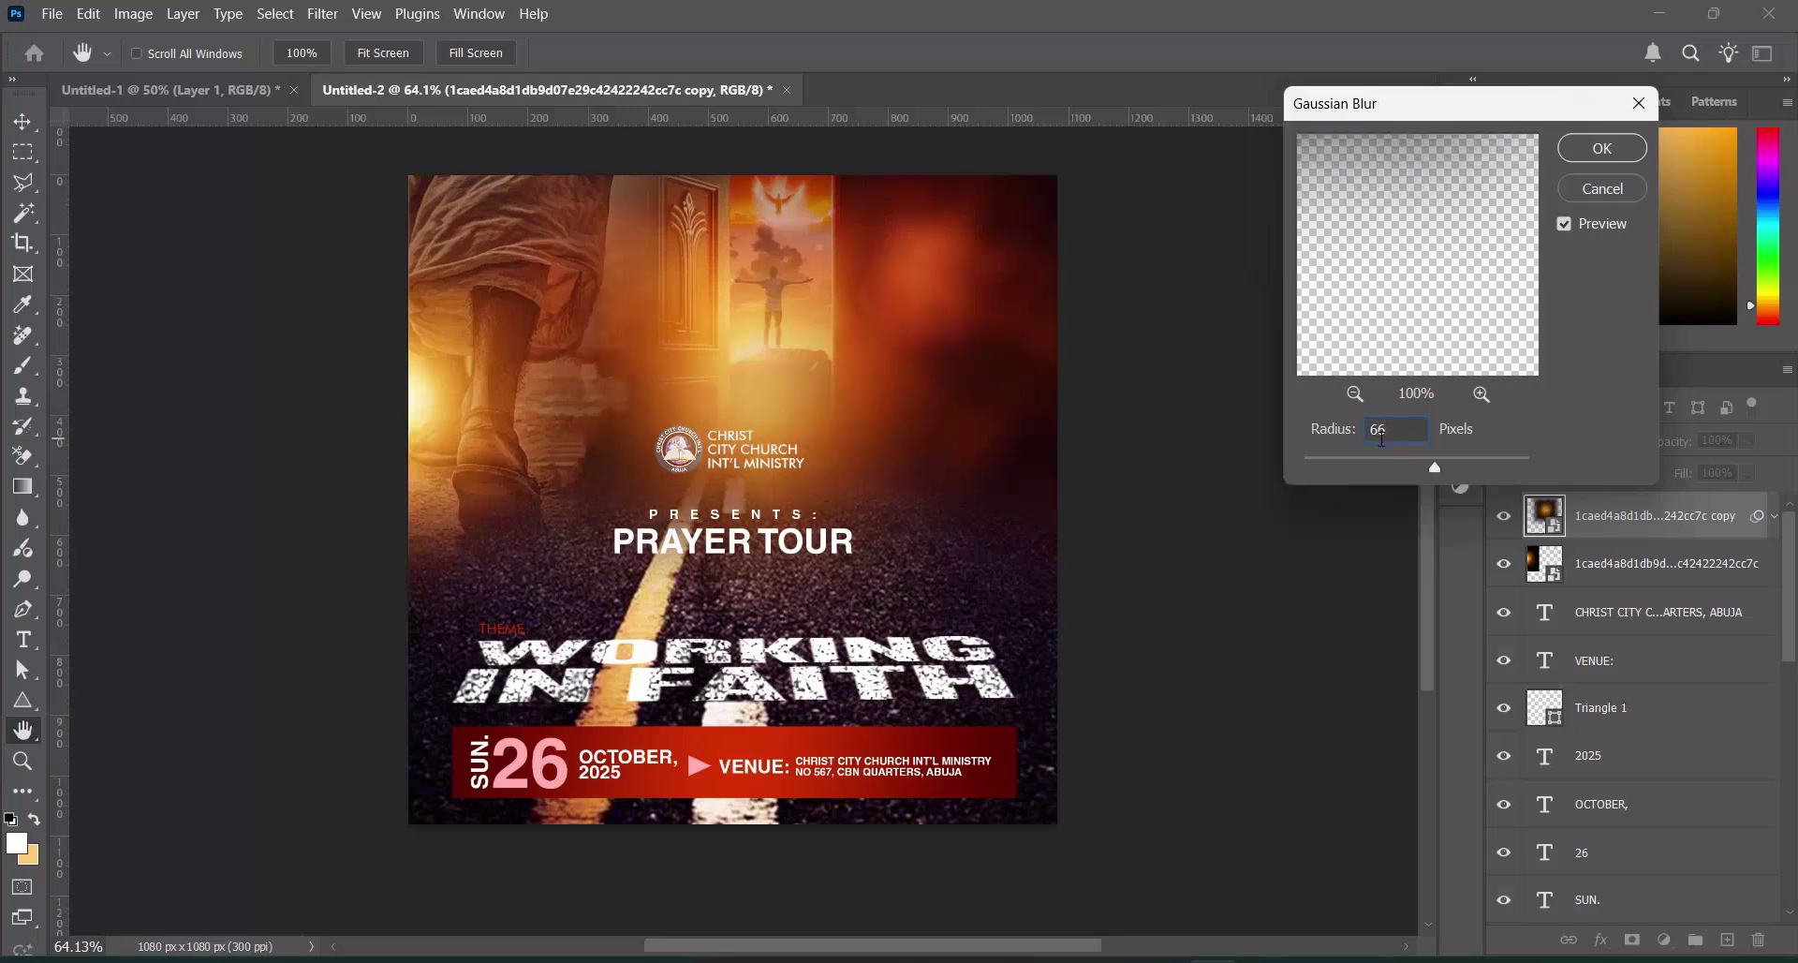
click(1602, 148)
key(v)
drag(702, 476, 761, 380)
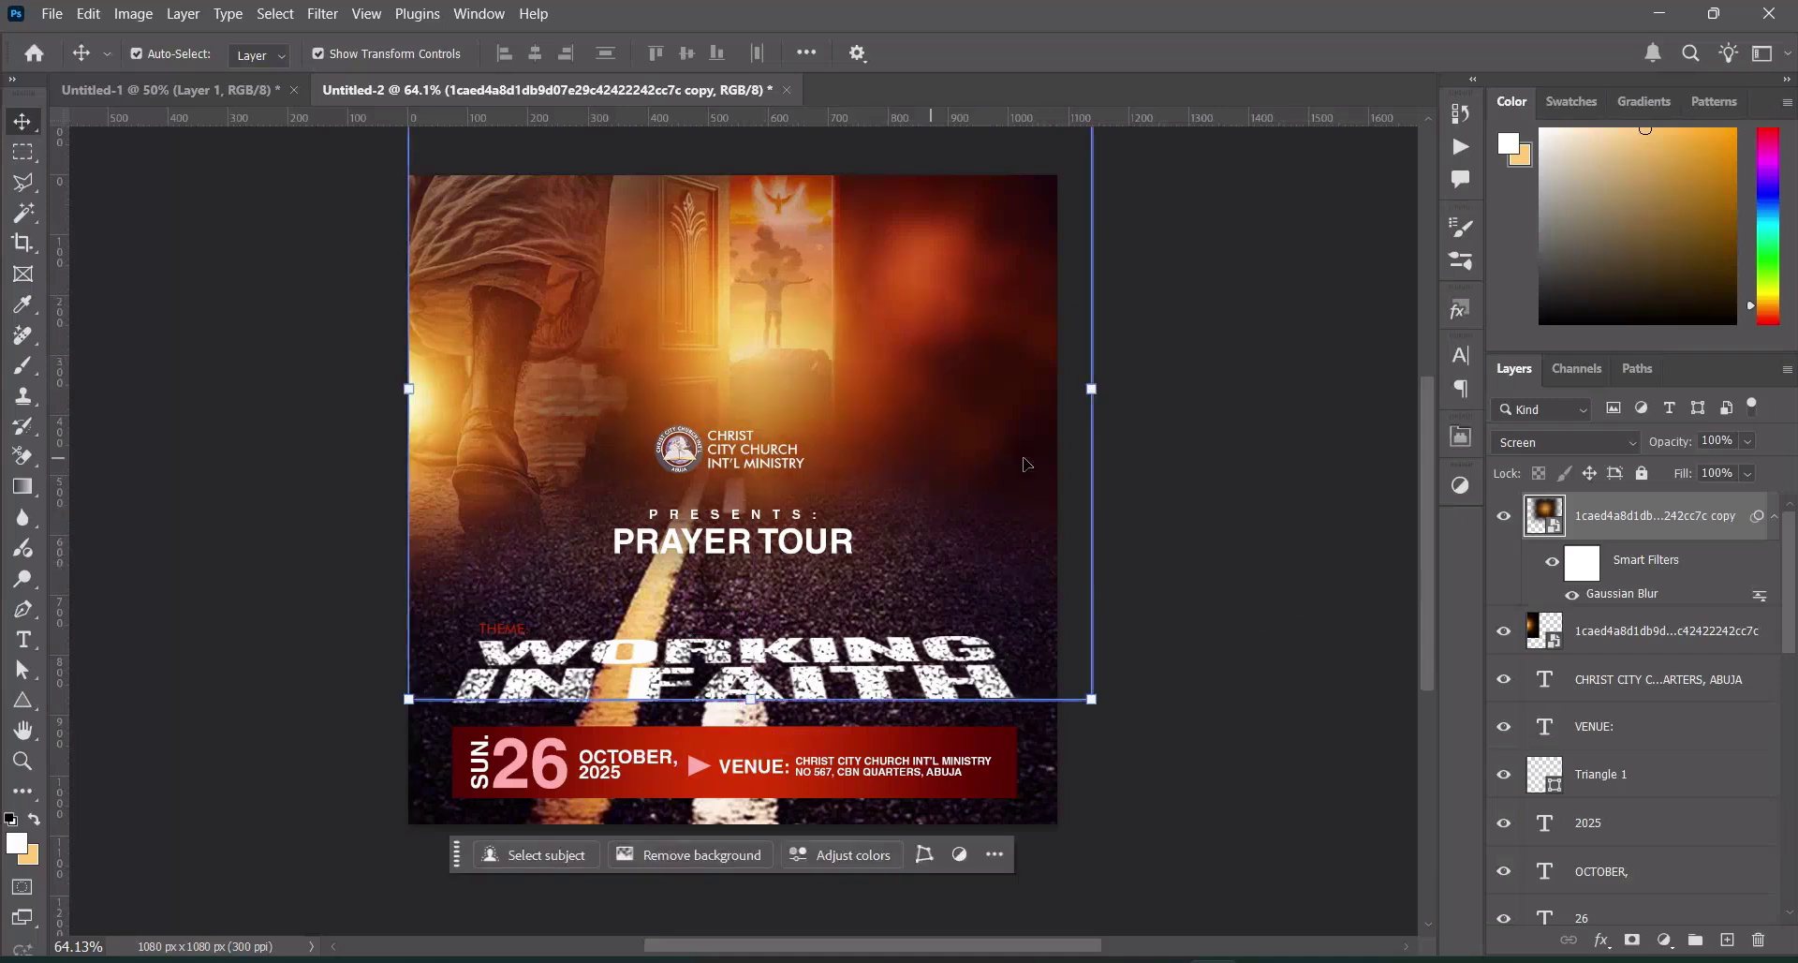
click(1192, 474)
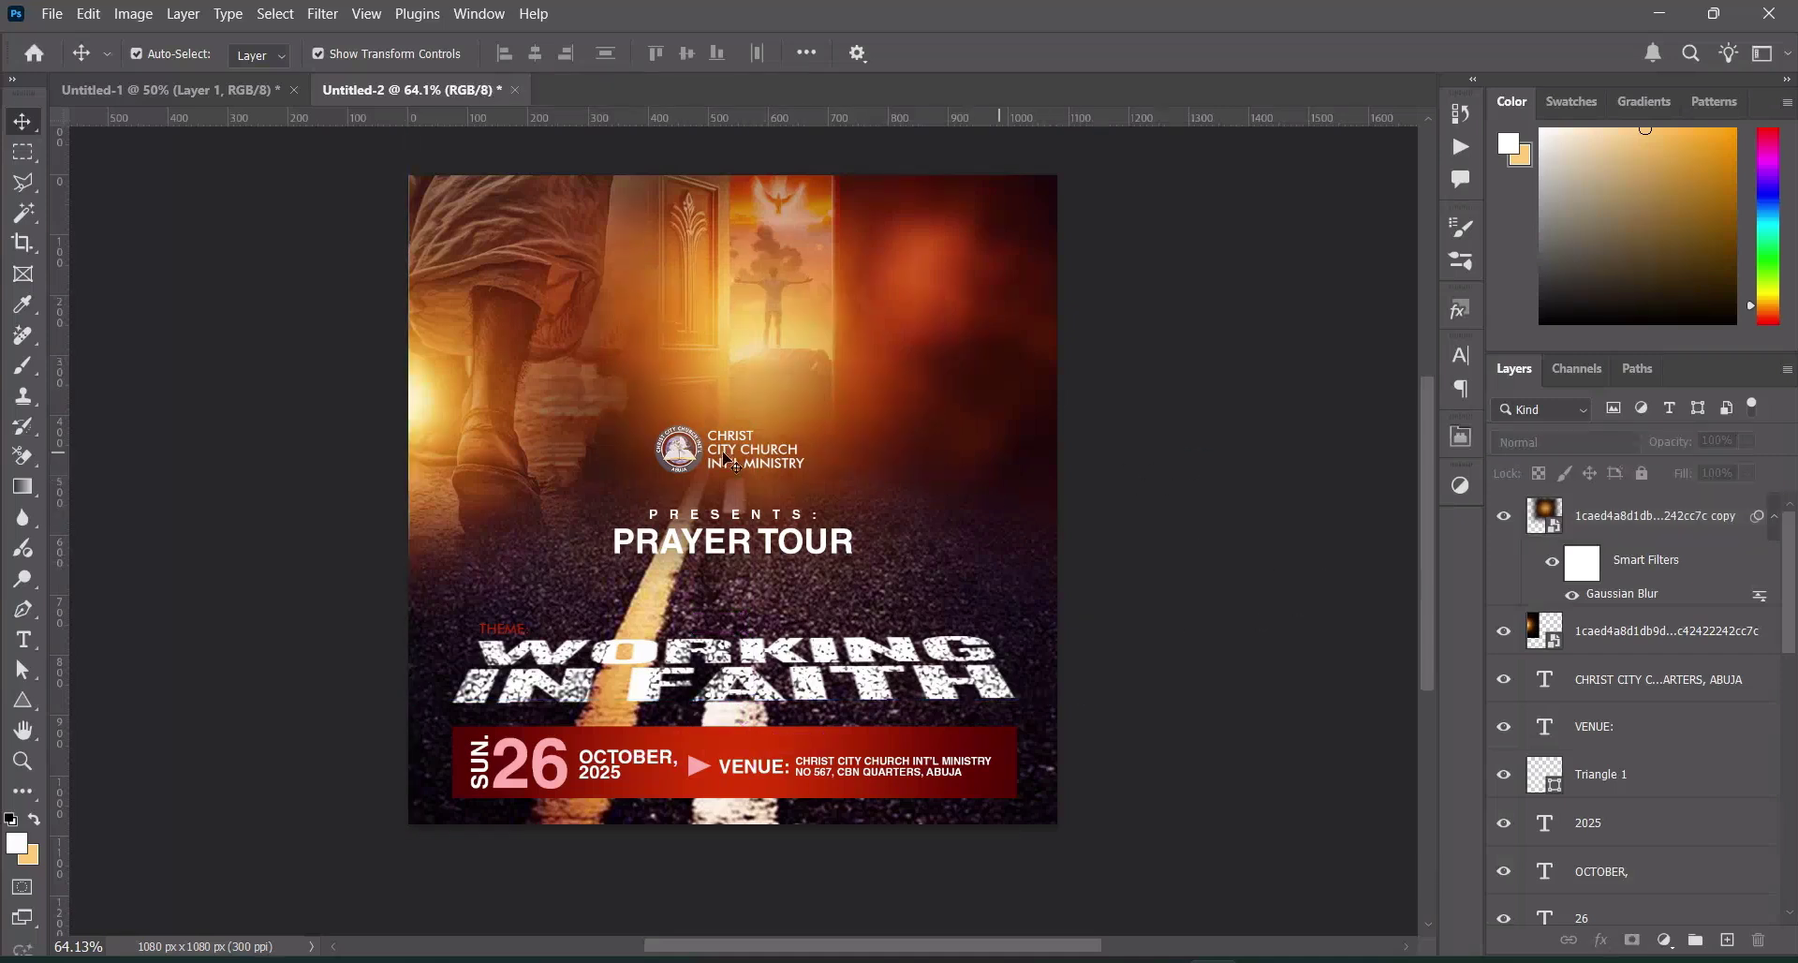
Collapse the smart filter list of the blurred glow copy and leave no layer selected
scroll(1190, 482, down, 1)
click(1648, 516)
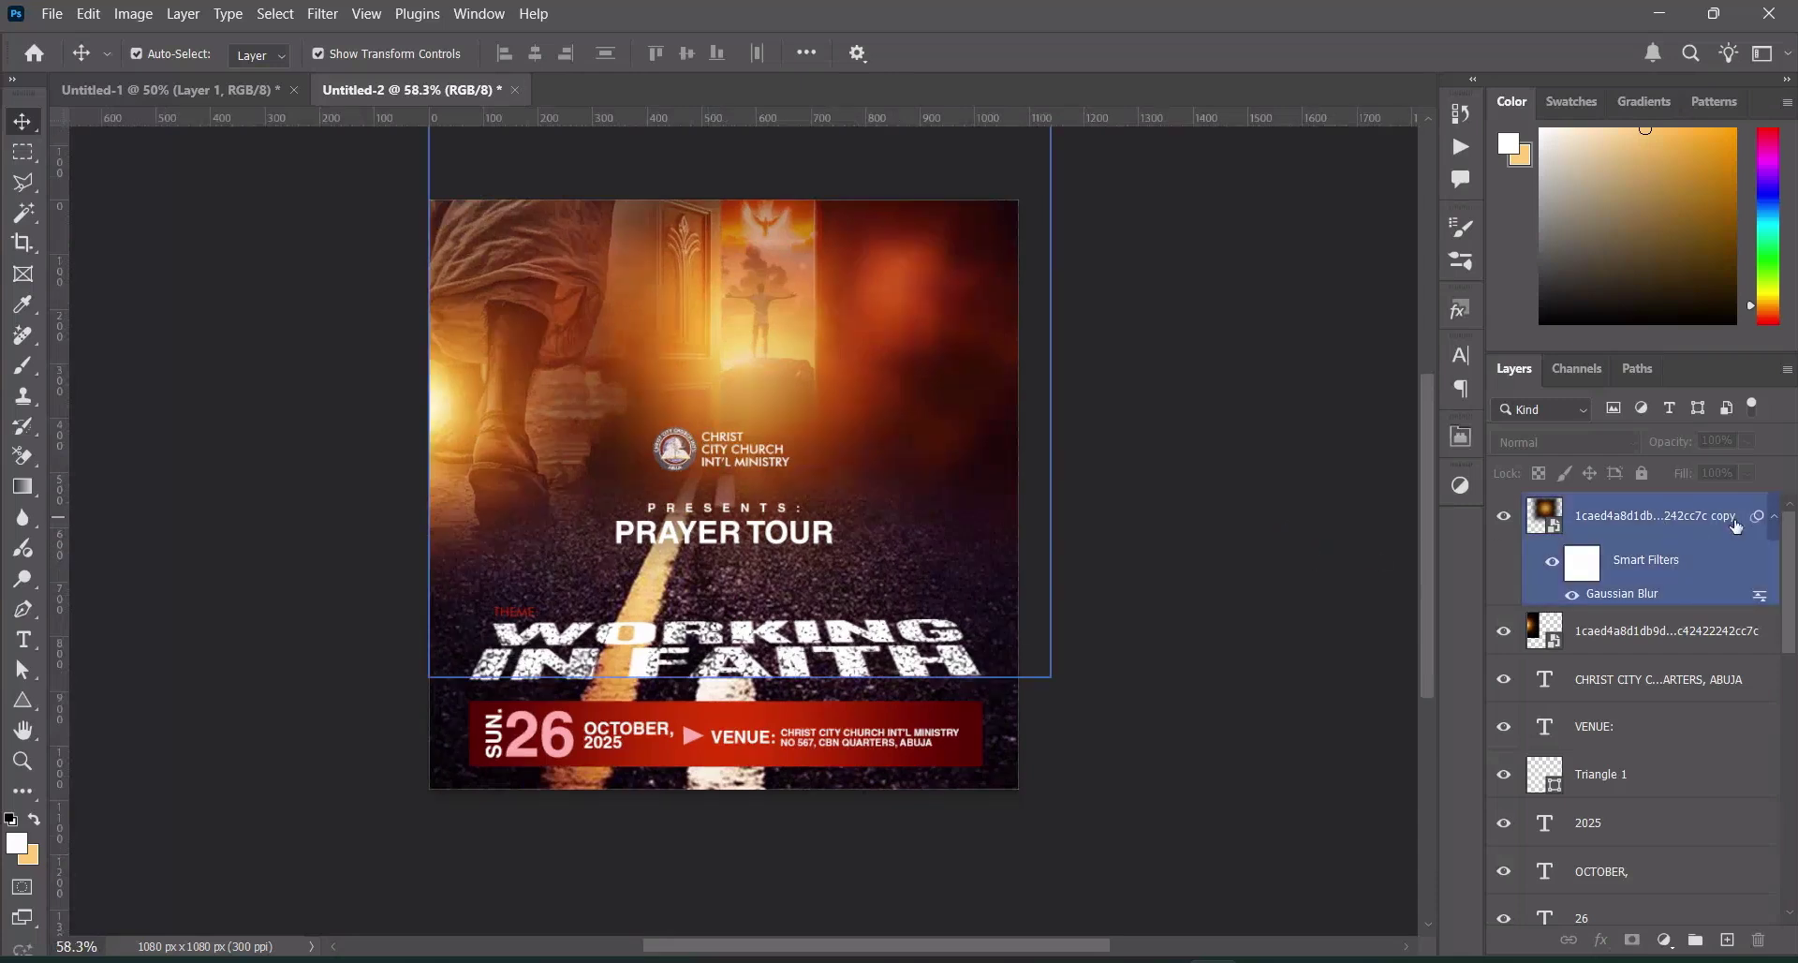
click(1774, 516)
click(1405, 521)
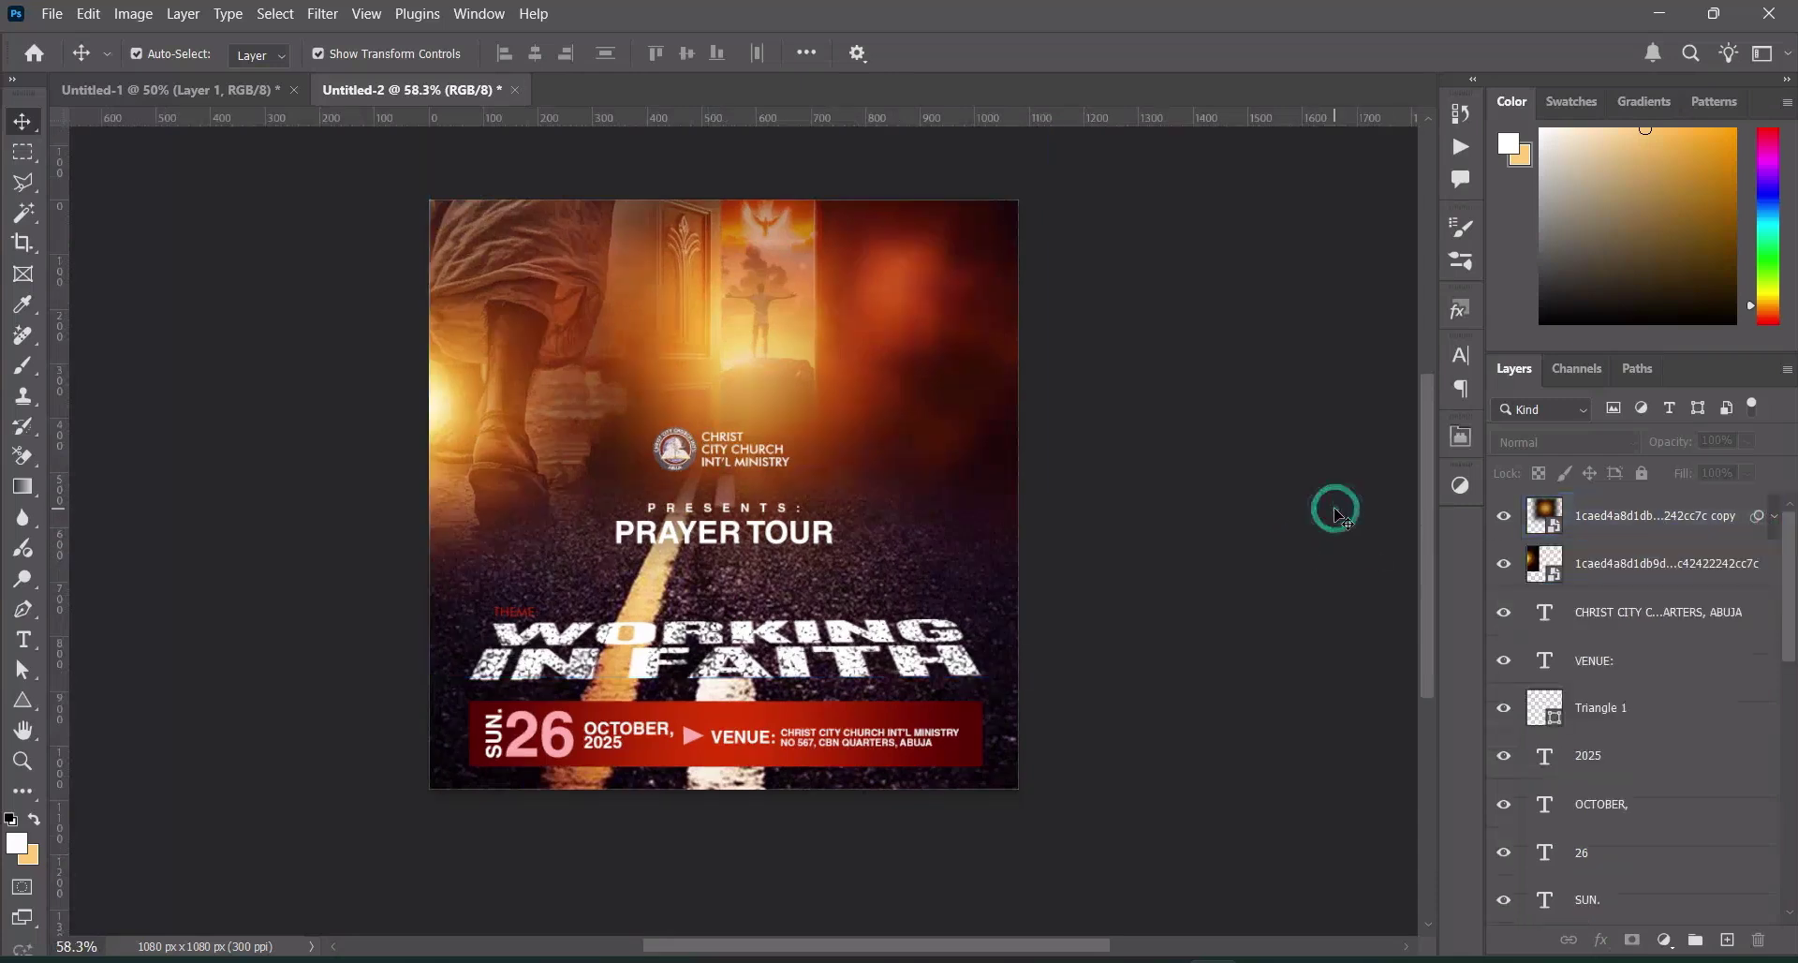